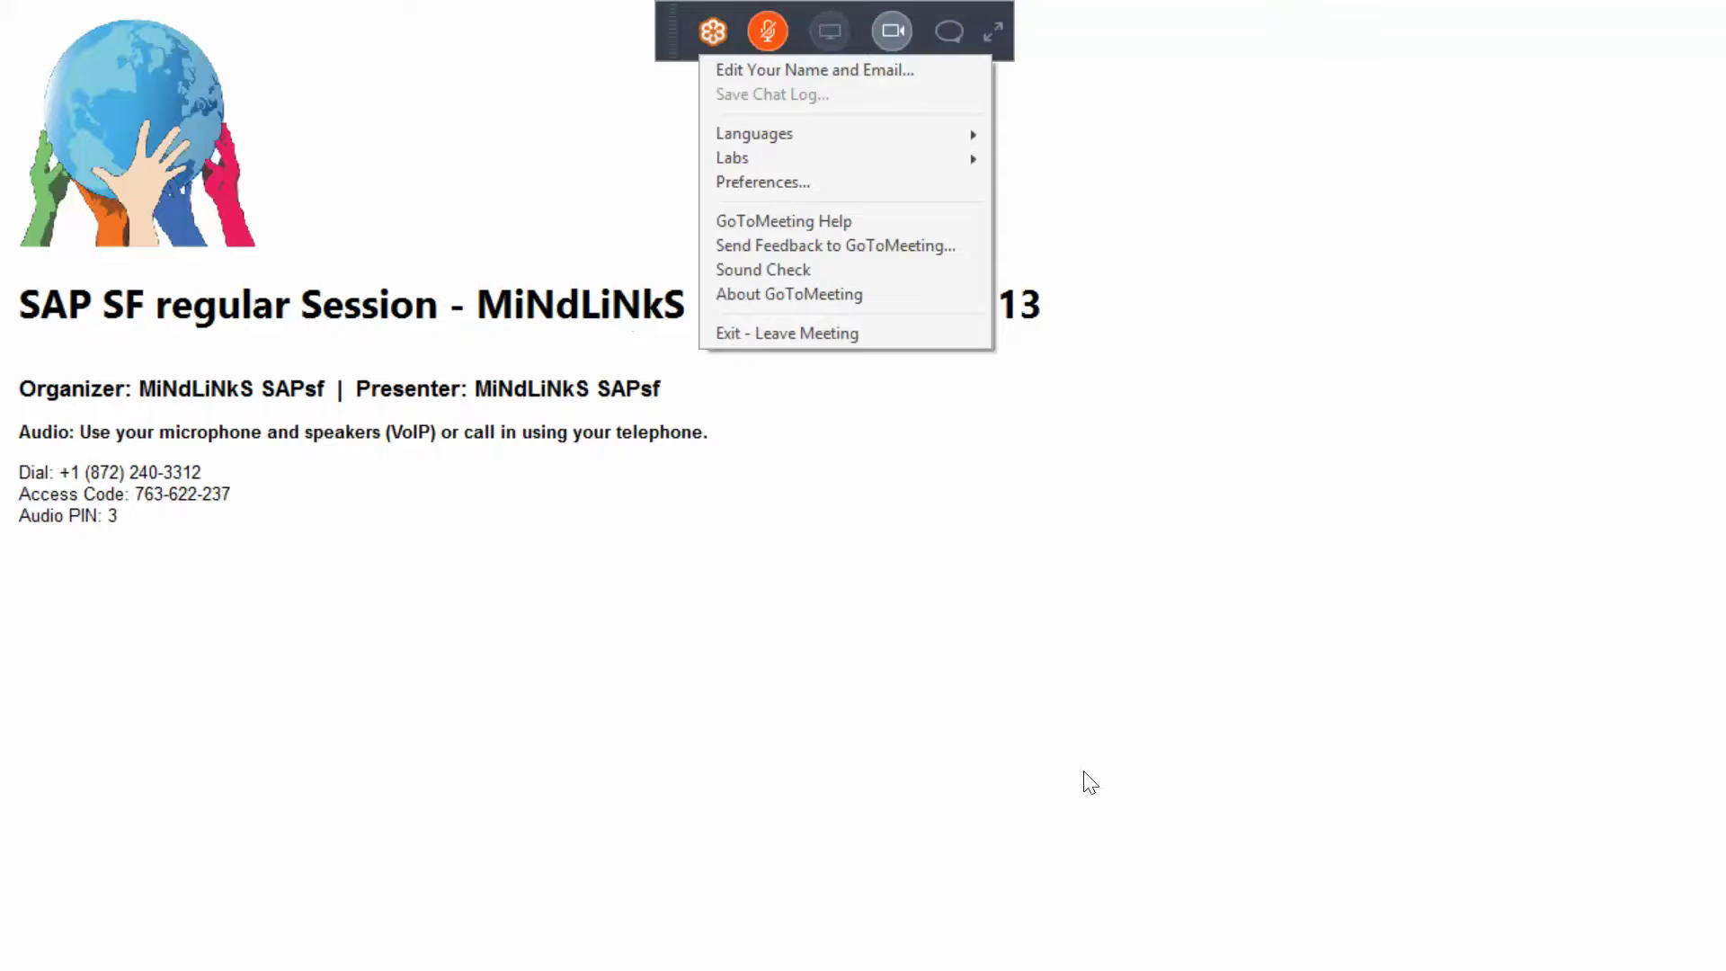
- Dismiss the open meeting options menu and adjust the computer's speaker volume, raising it after first lowering it
click(920, 569)
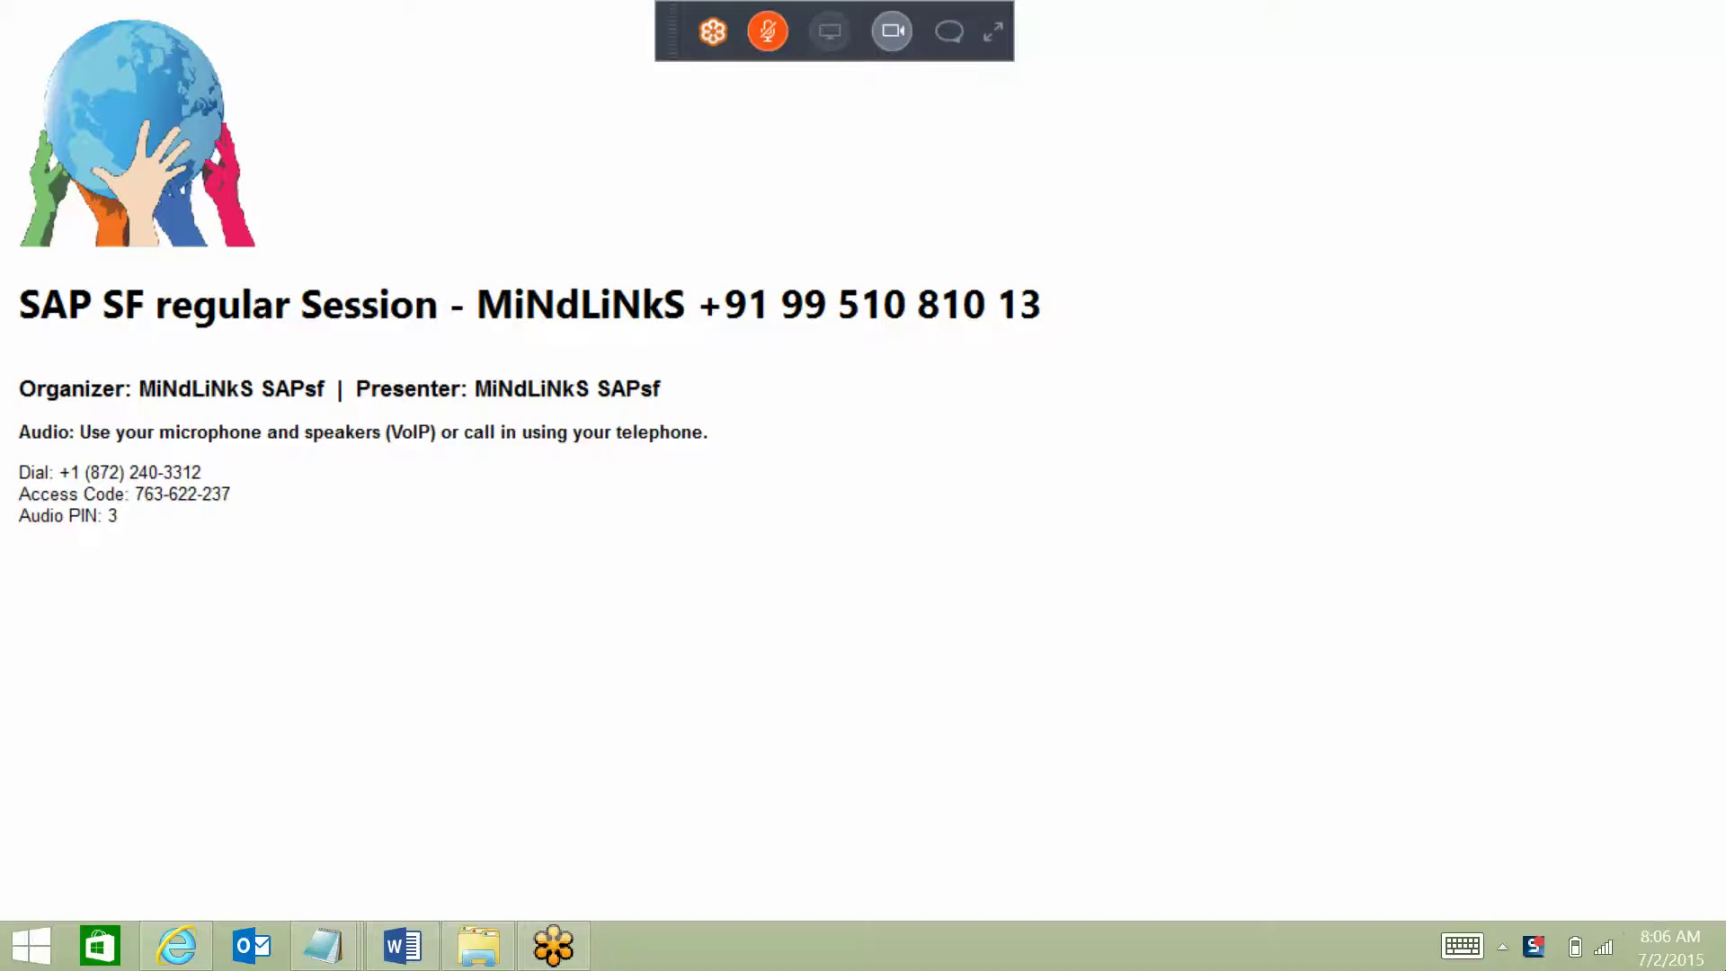
mouse_move(1721, 966)
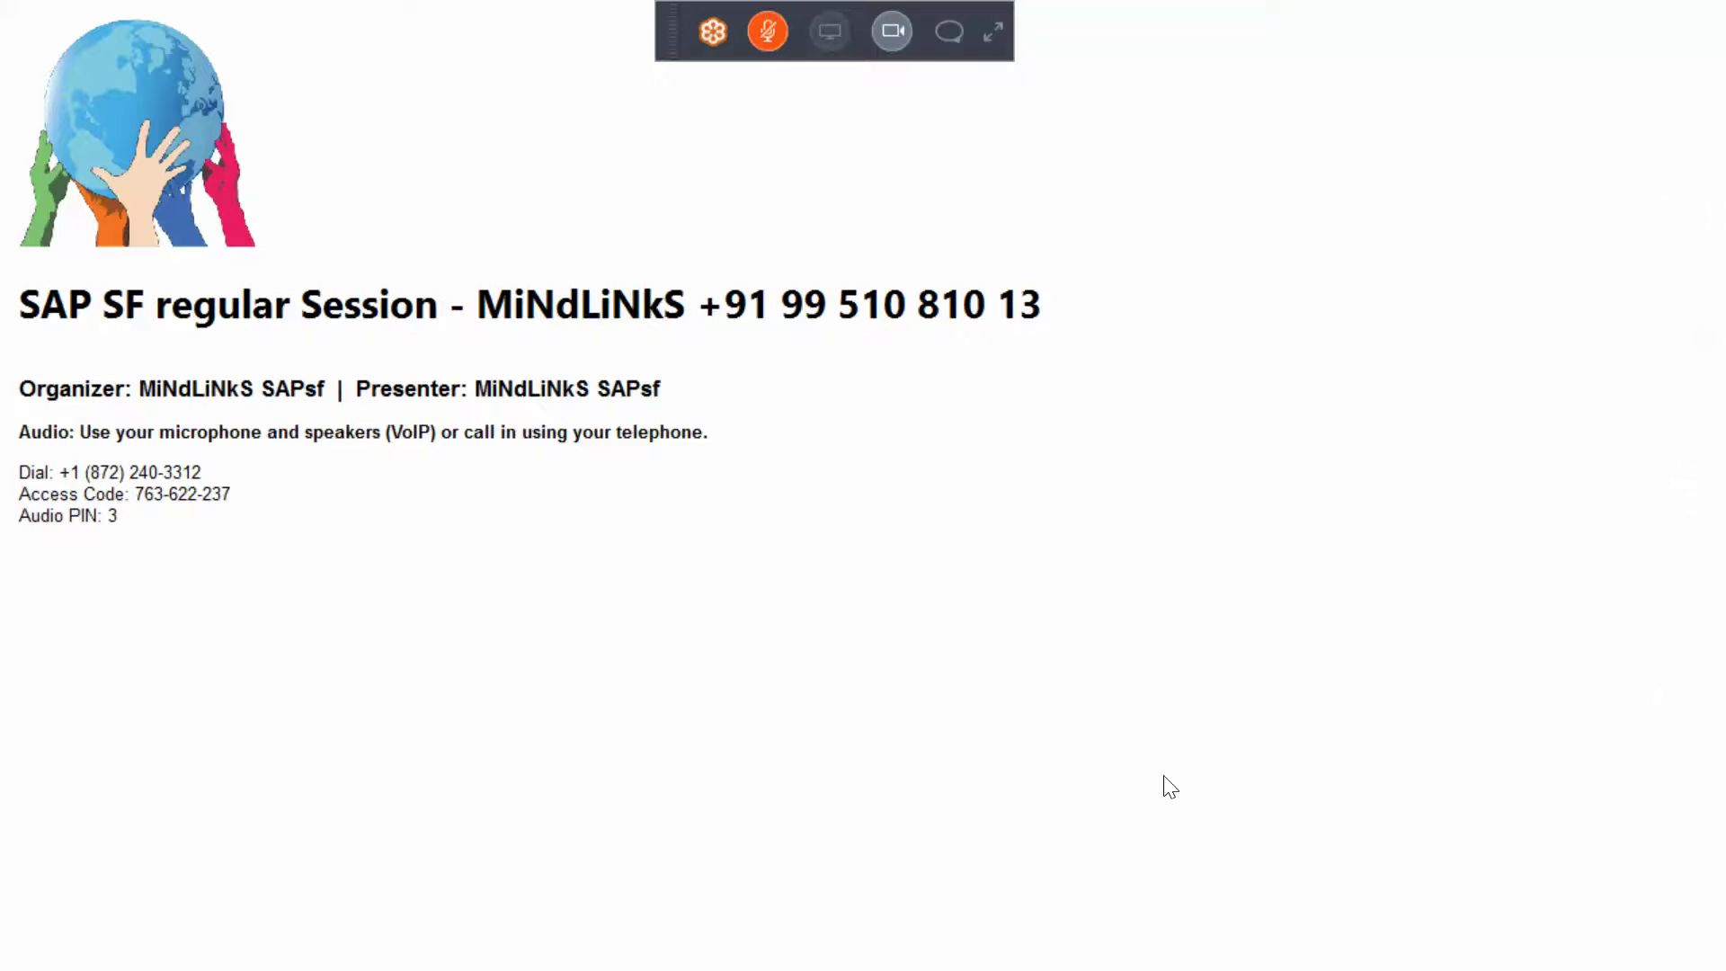
key(XF86AudioLowerVolume)
key(XF86AudioLowerVolume)
key(XF86AudioLowerVolume)
key(XF86AudioLowerVolume)
key(XF86AudioLowerVolume)
key(XF86AudioLowerVolume)
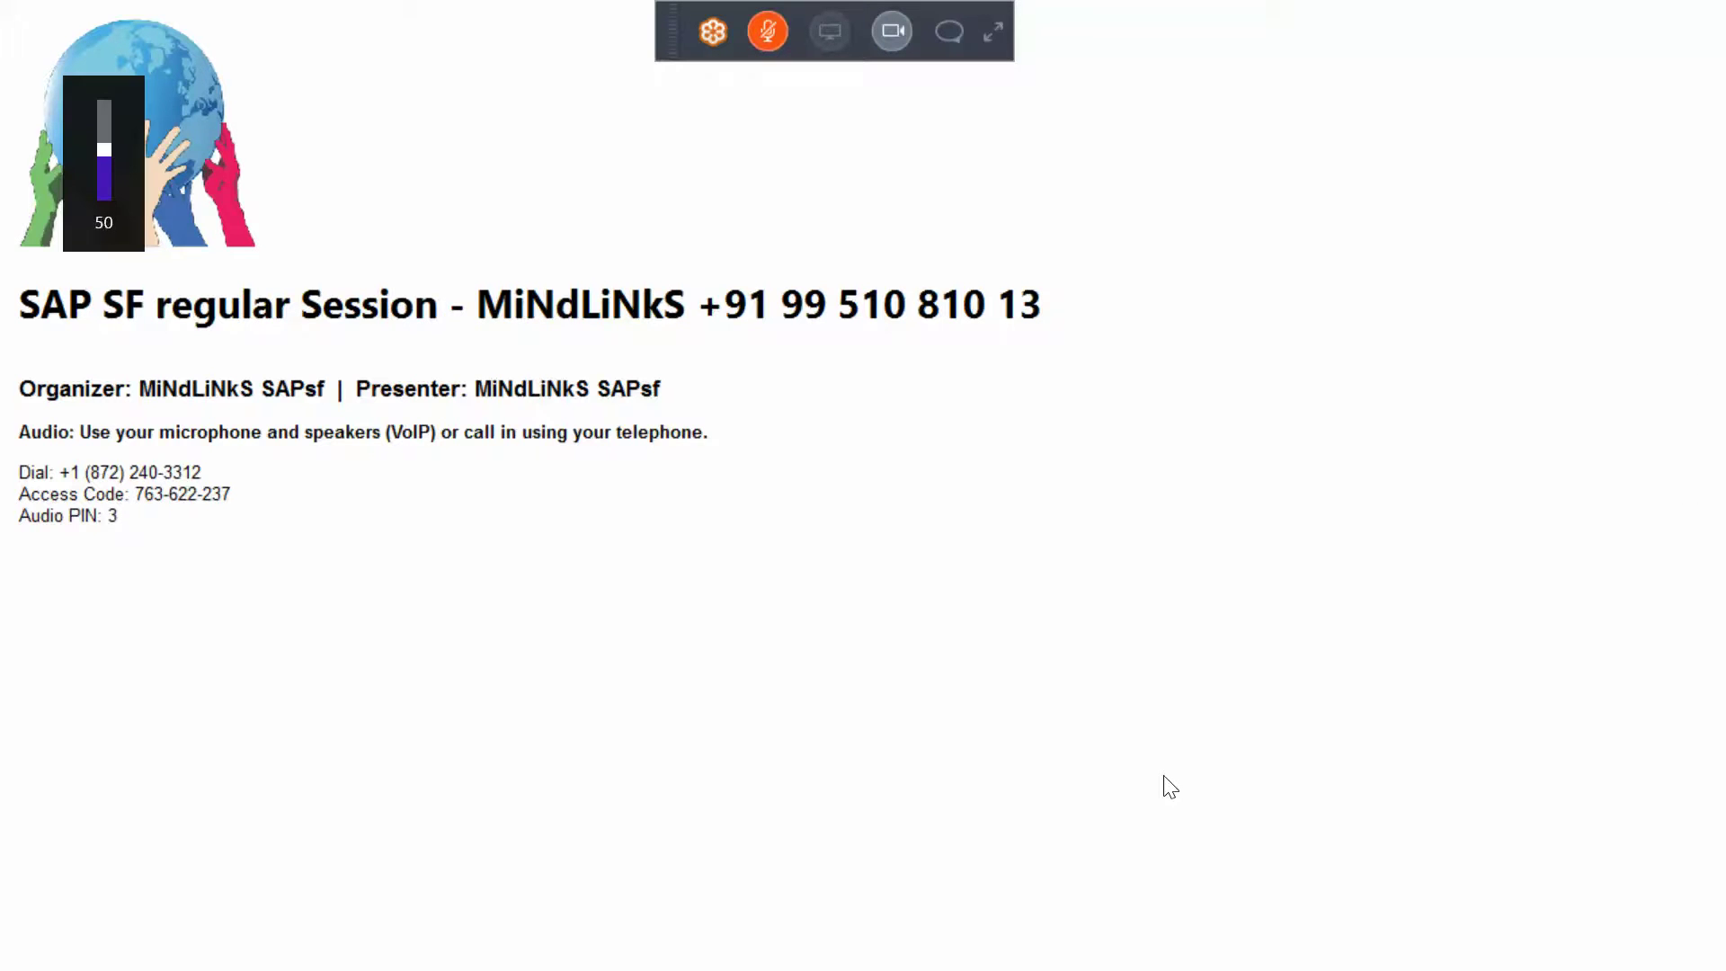
key(XF86AudioLowerVolume)
key(XF86AudioRaiseVolume)
key(XF86AudioRaiseVolume)
key(XF86AudioRaiseVolume)
key(XF86AudioRaiseVolume)
key(XF86AudioRaiseVolume)
key(XF86AudioRaiseVolume)
key(XF86AudioRaiseVolume)
key(XF86AudioRaiseVolume)
key(XF86AudioRaiseVolume)
key(XF86AudioRaiseVolume)
key(XF86AudioRaiseVolume)
key(XF86AudioRaiseVolume)
key(XF86AudioRaiseVolume)
key(XF86AudioRaiseVolume)
key(XF86AudioRaiseVolume)
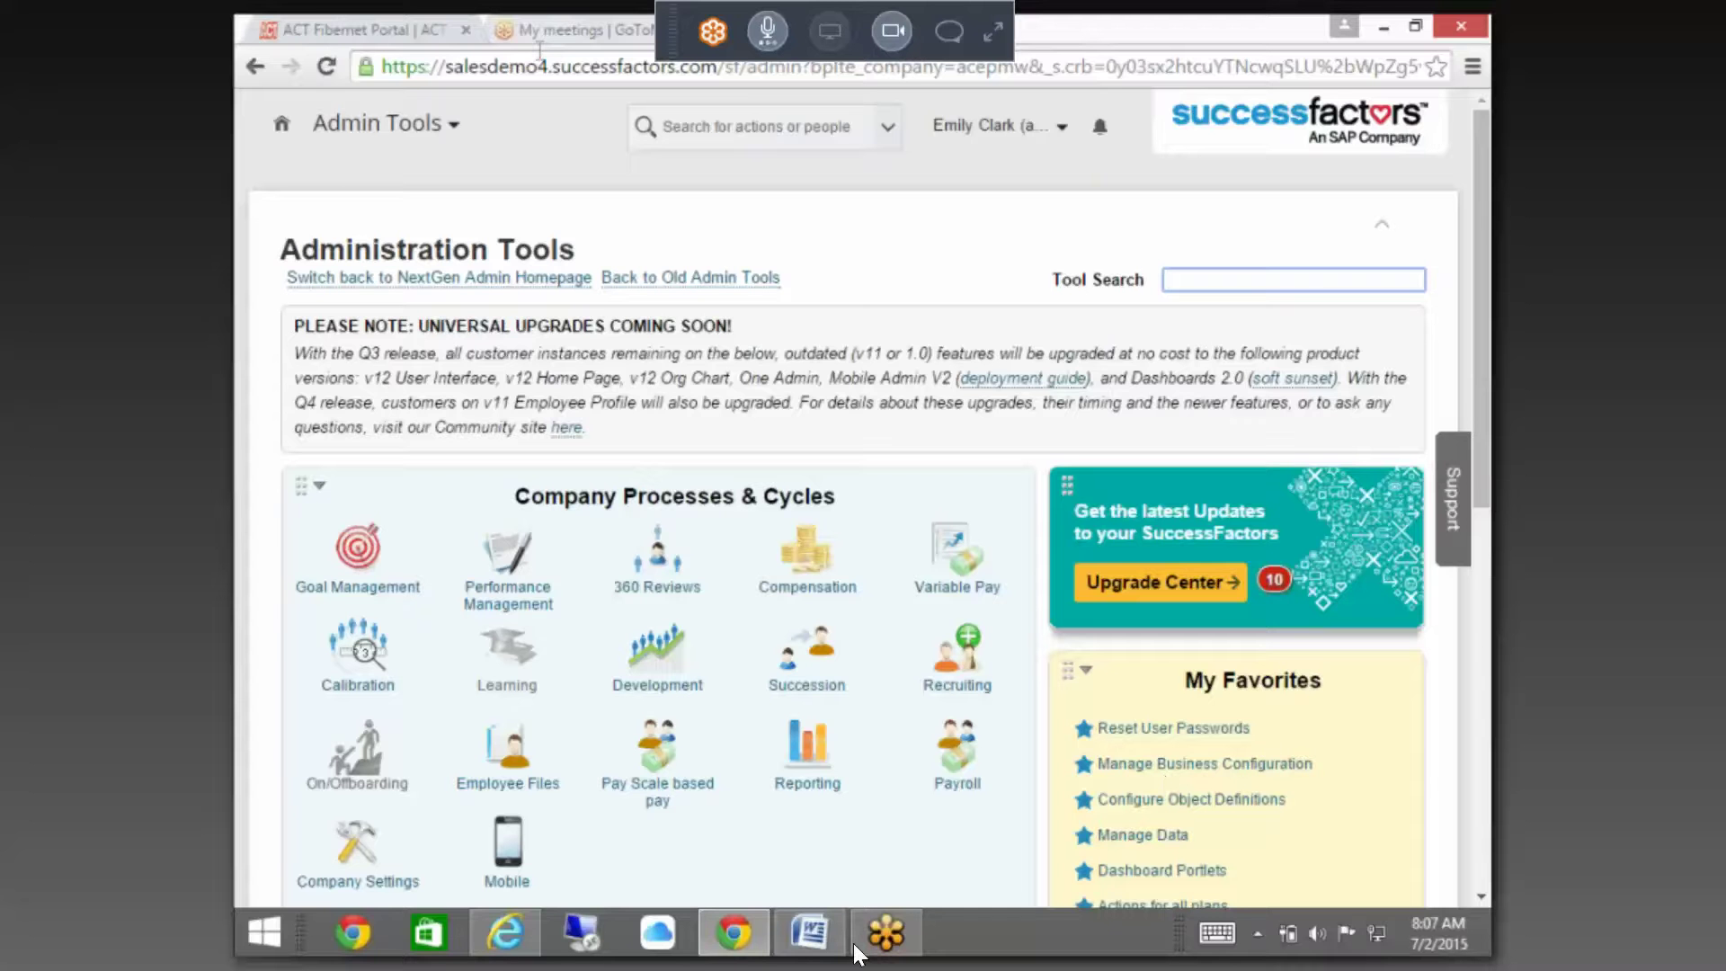
- Leave the full-screen meeting view, check the available Wi-Fi networks, and return the viewer to full screen
key(Escape)
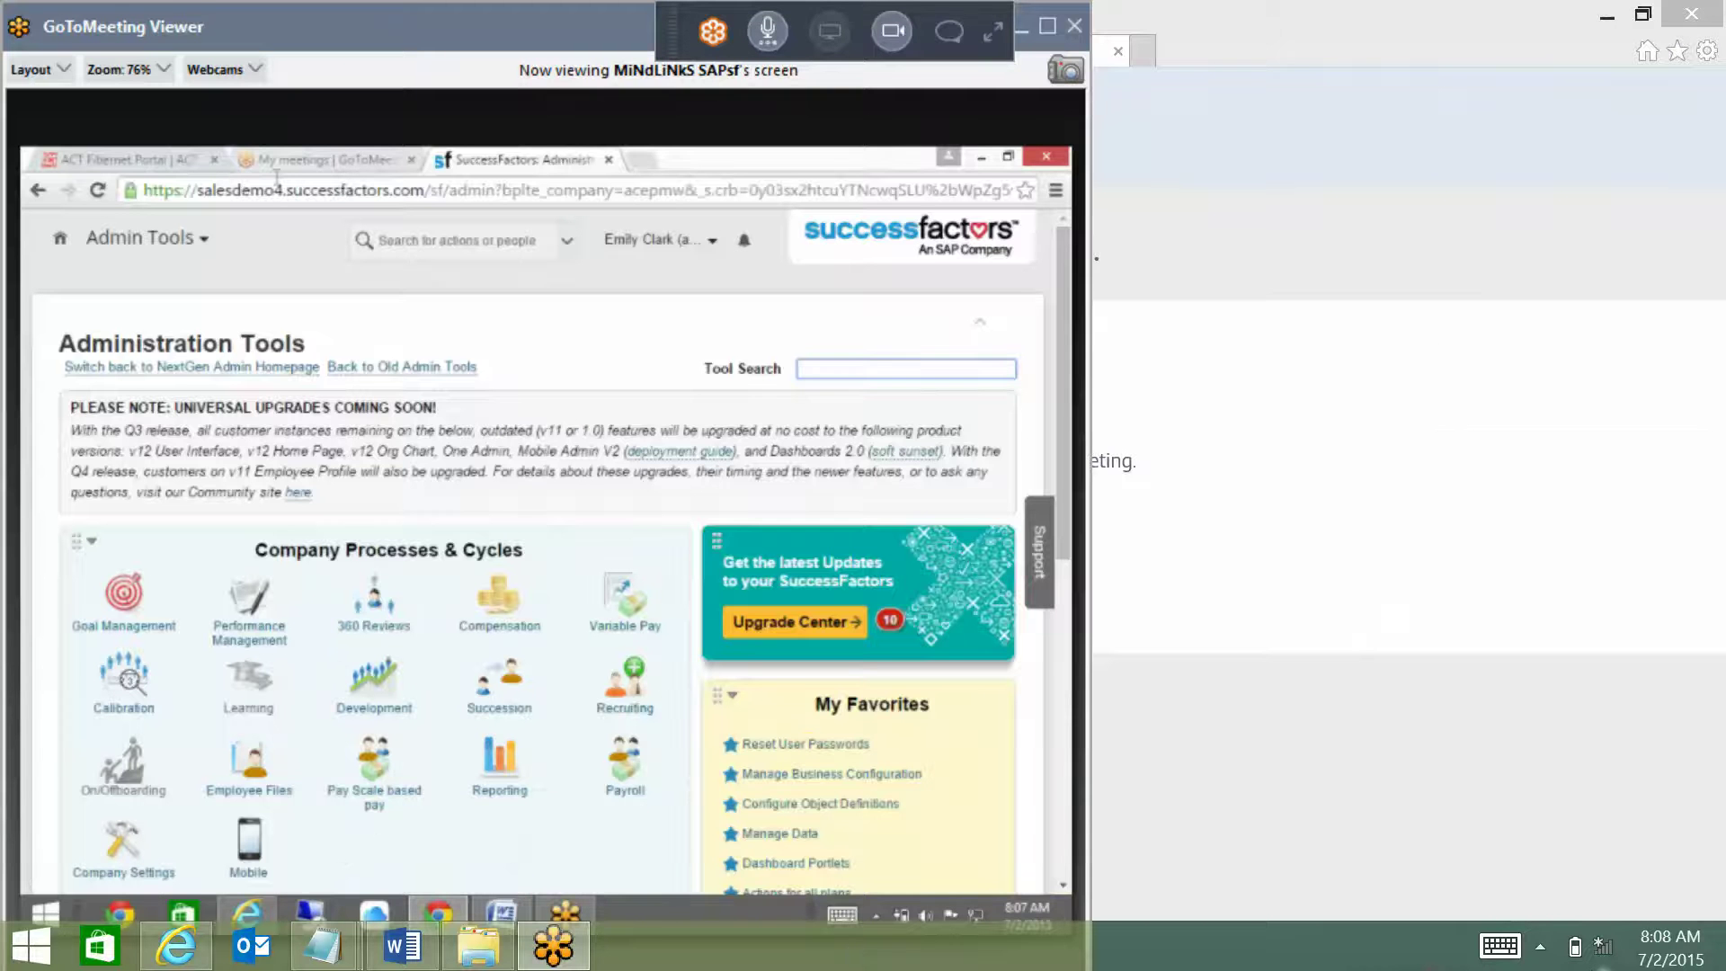
click(1603, 946)
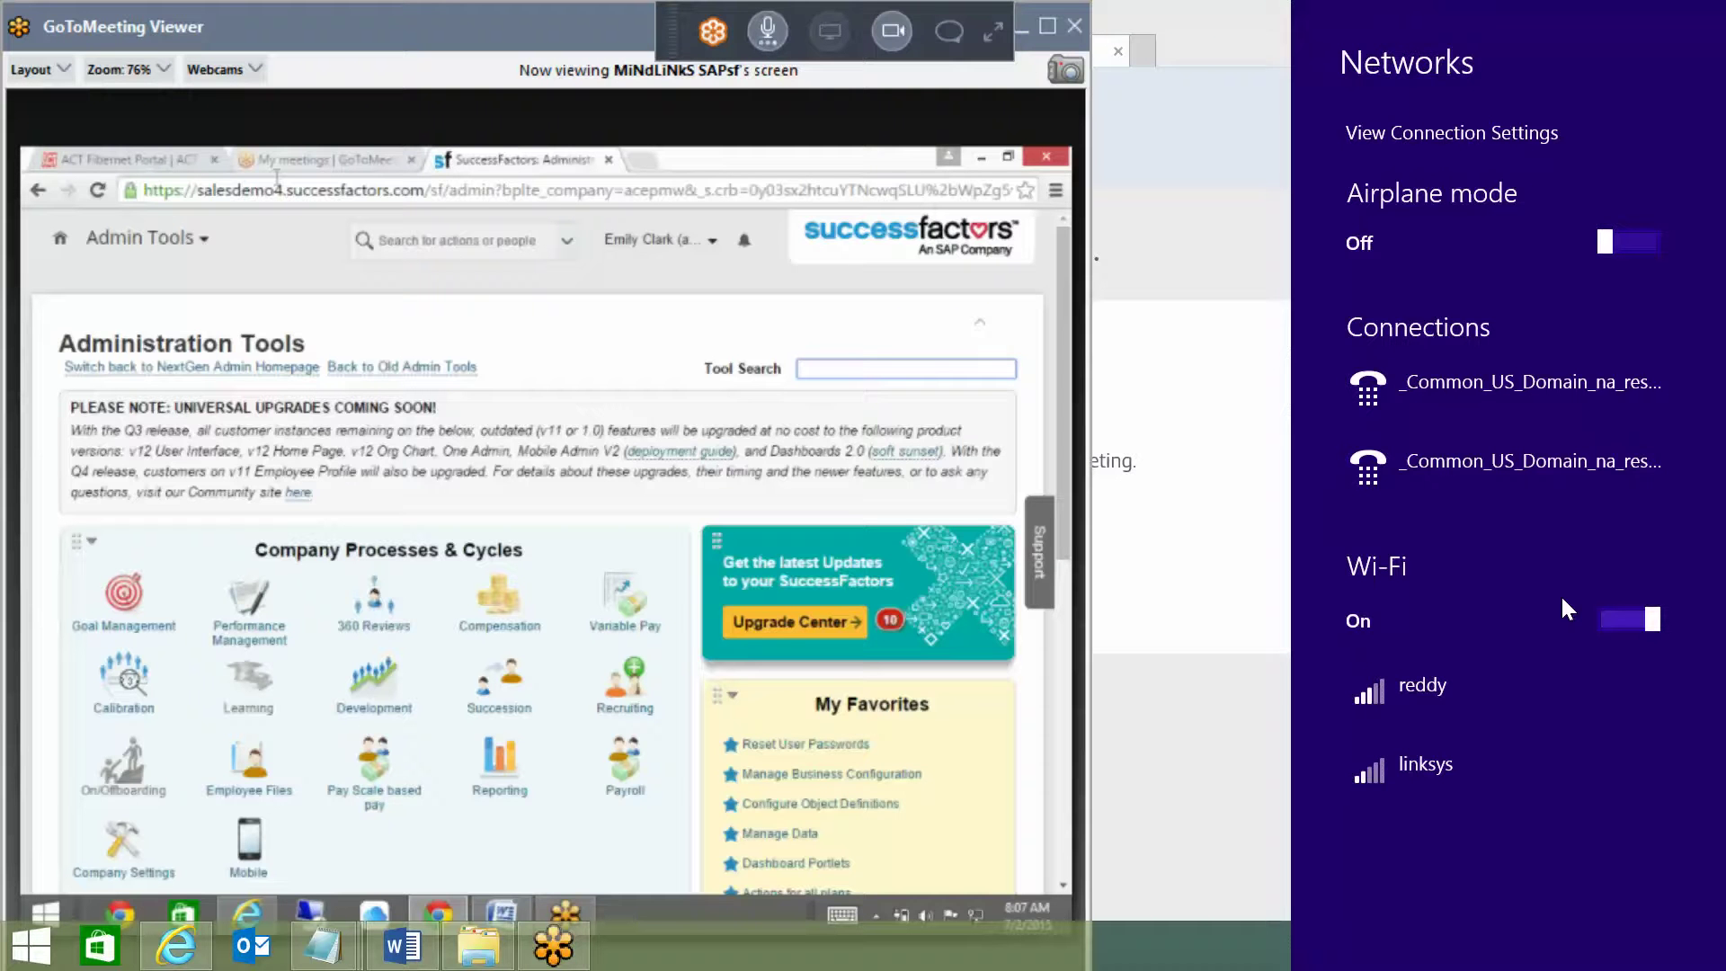
click(1039, 26)
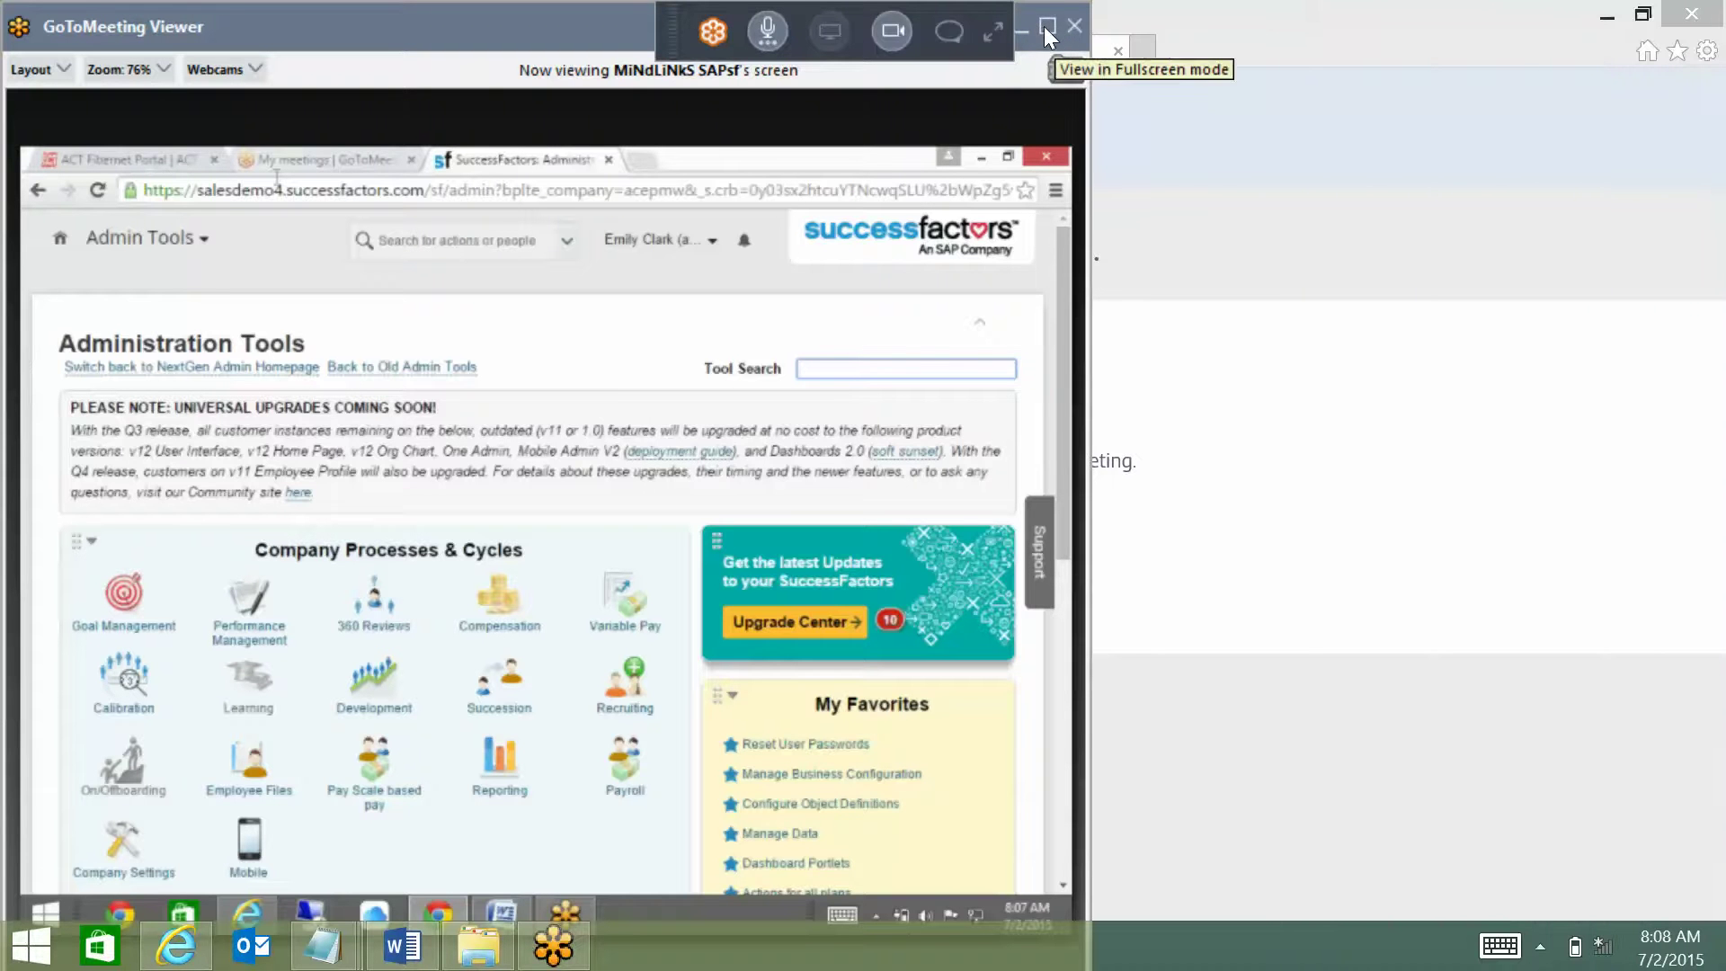
click(1044, 25)
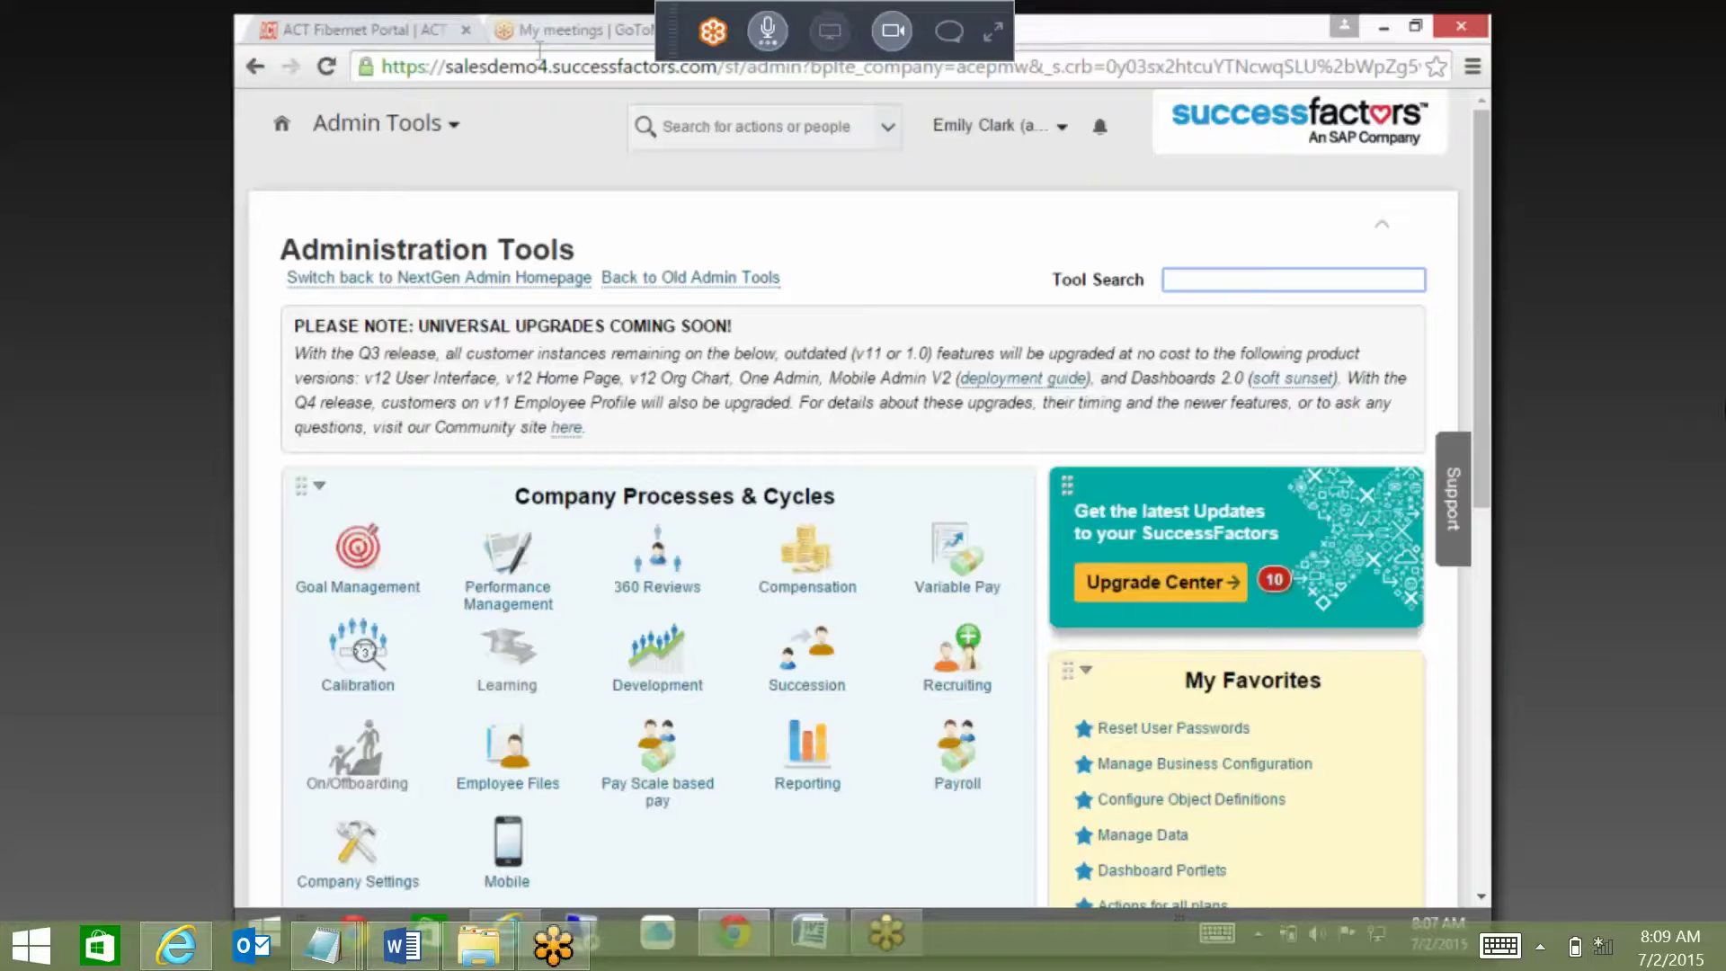
- Check the connection status of the first listed Wi-Fi network and look through the hidden notification icons
click(1601, 958)
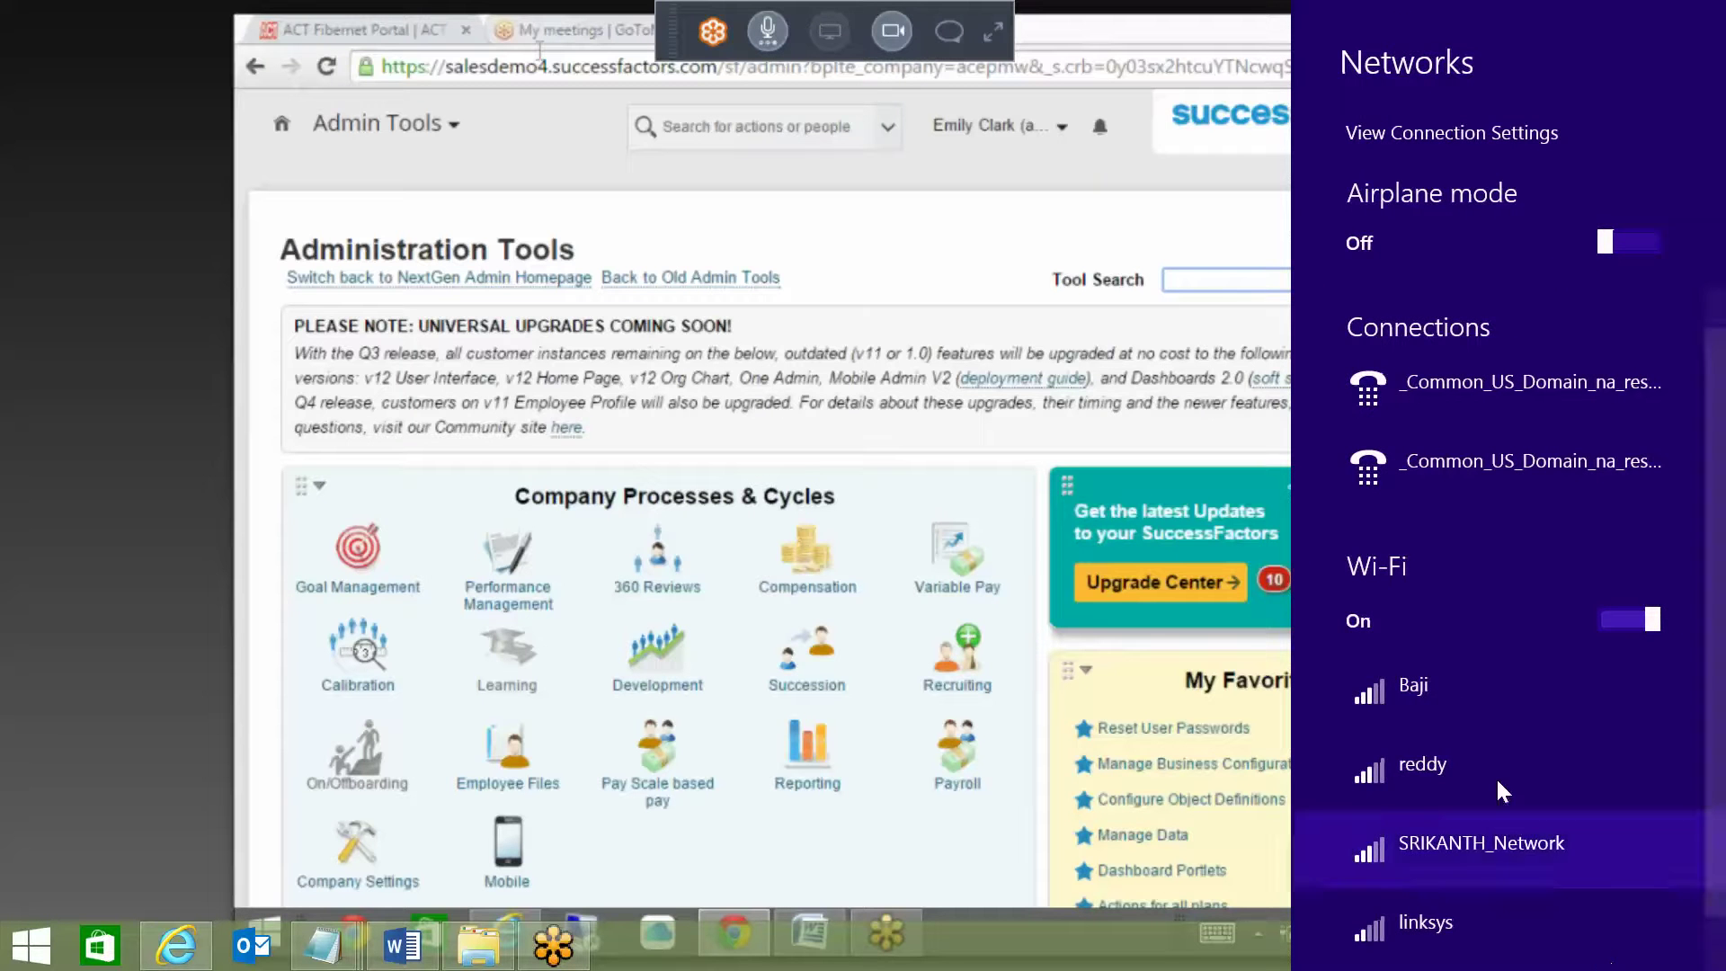
click(1421, 697)
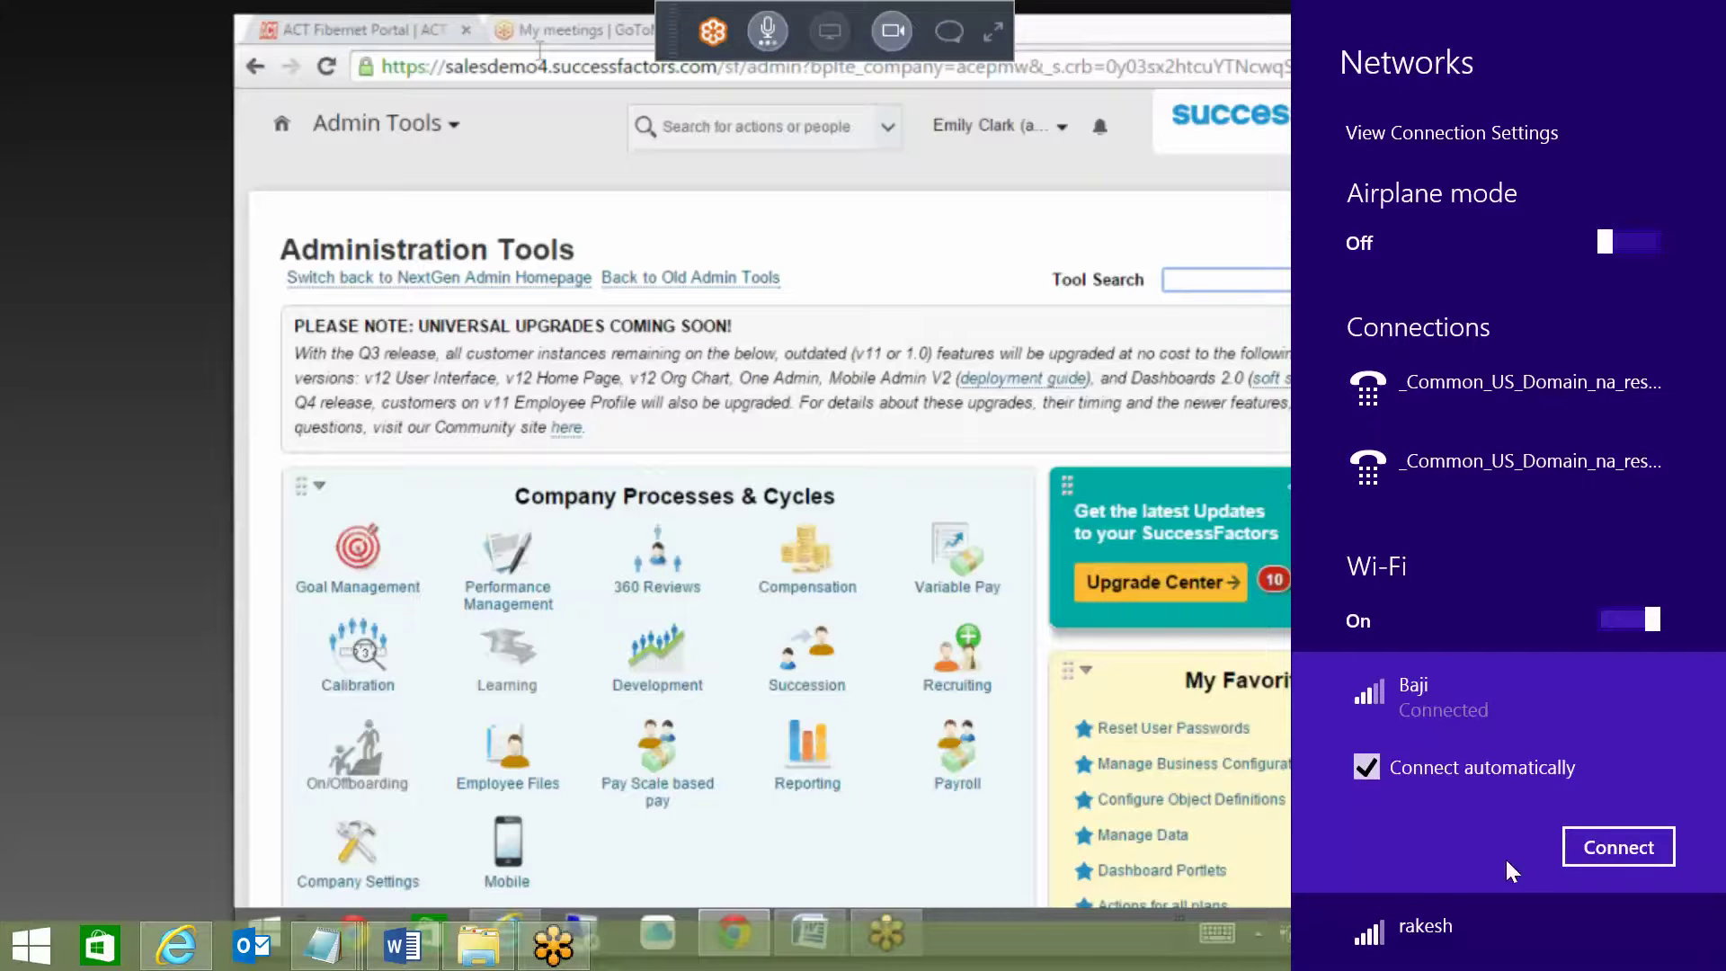
key(Escape)
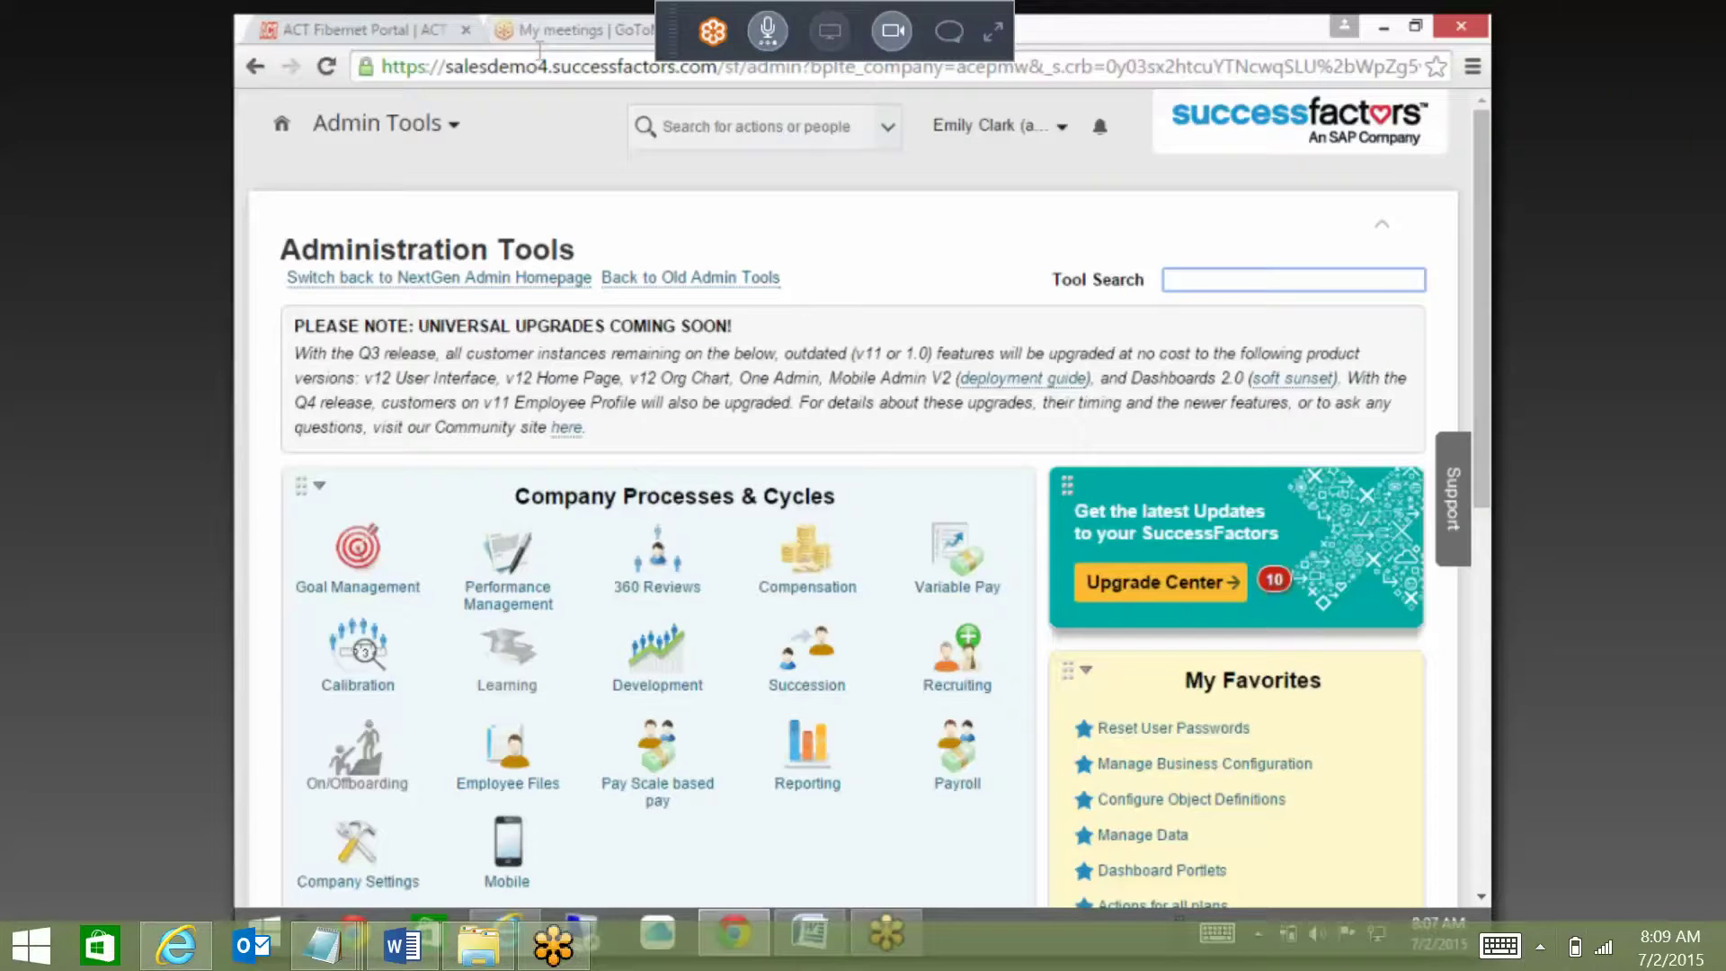
click(1540, 951)
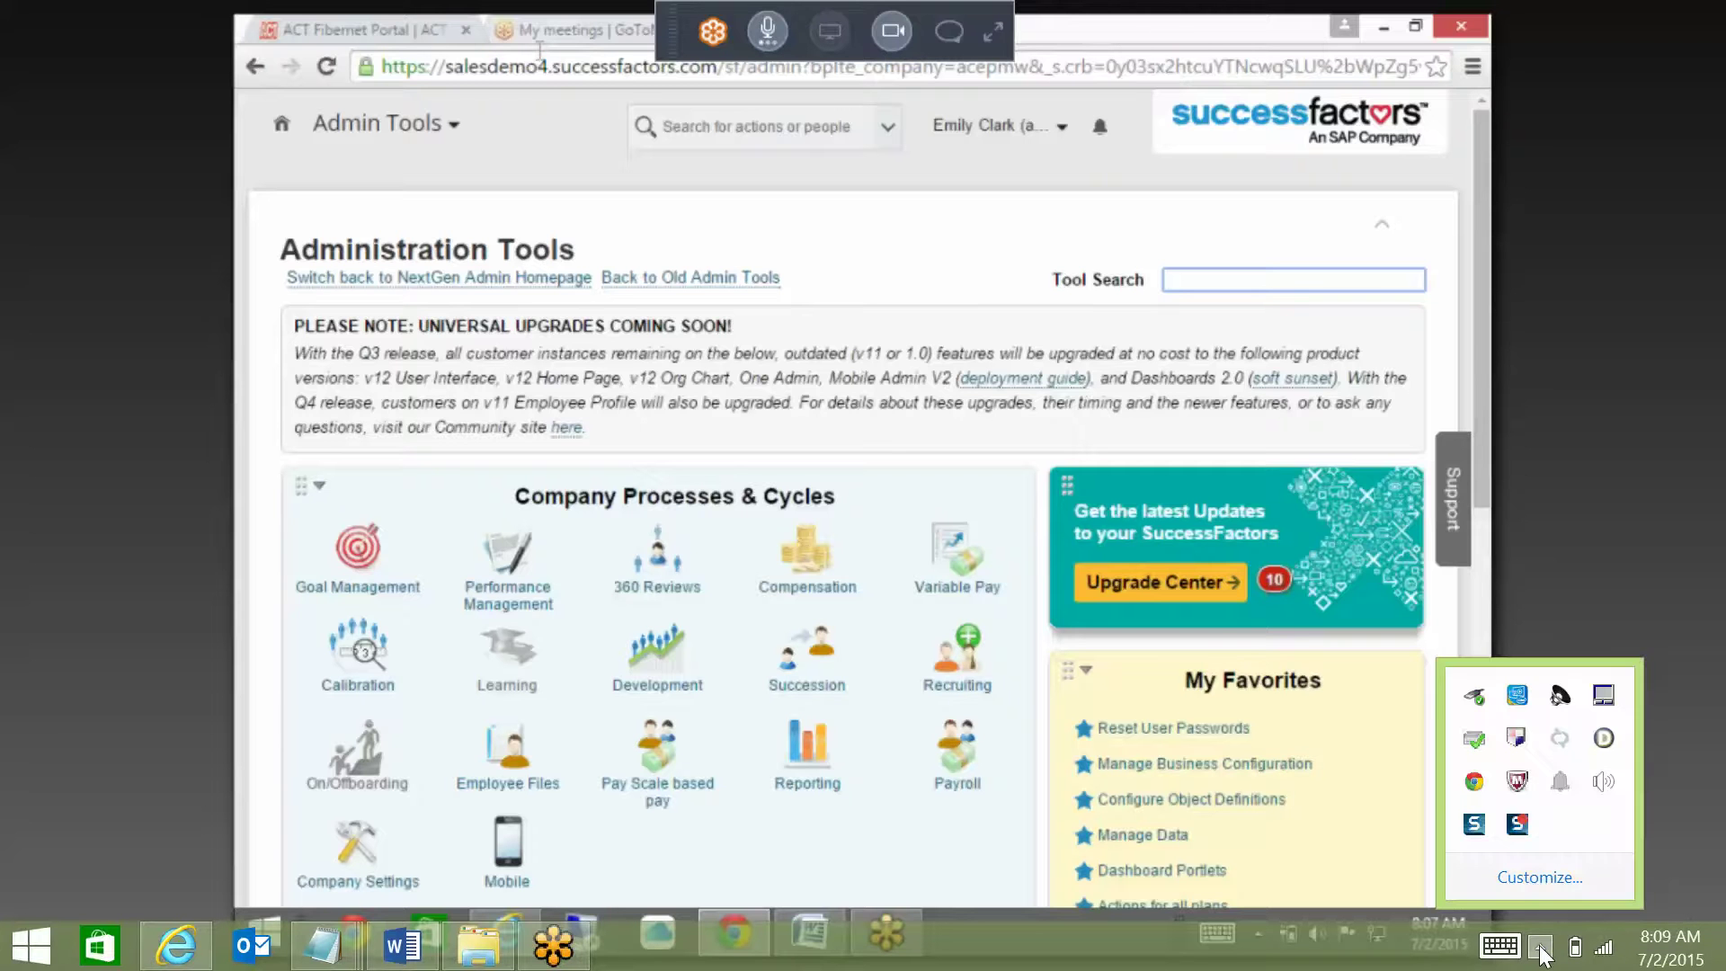
click(1539, 951)
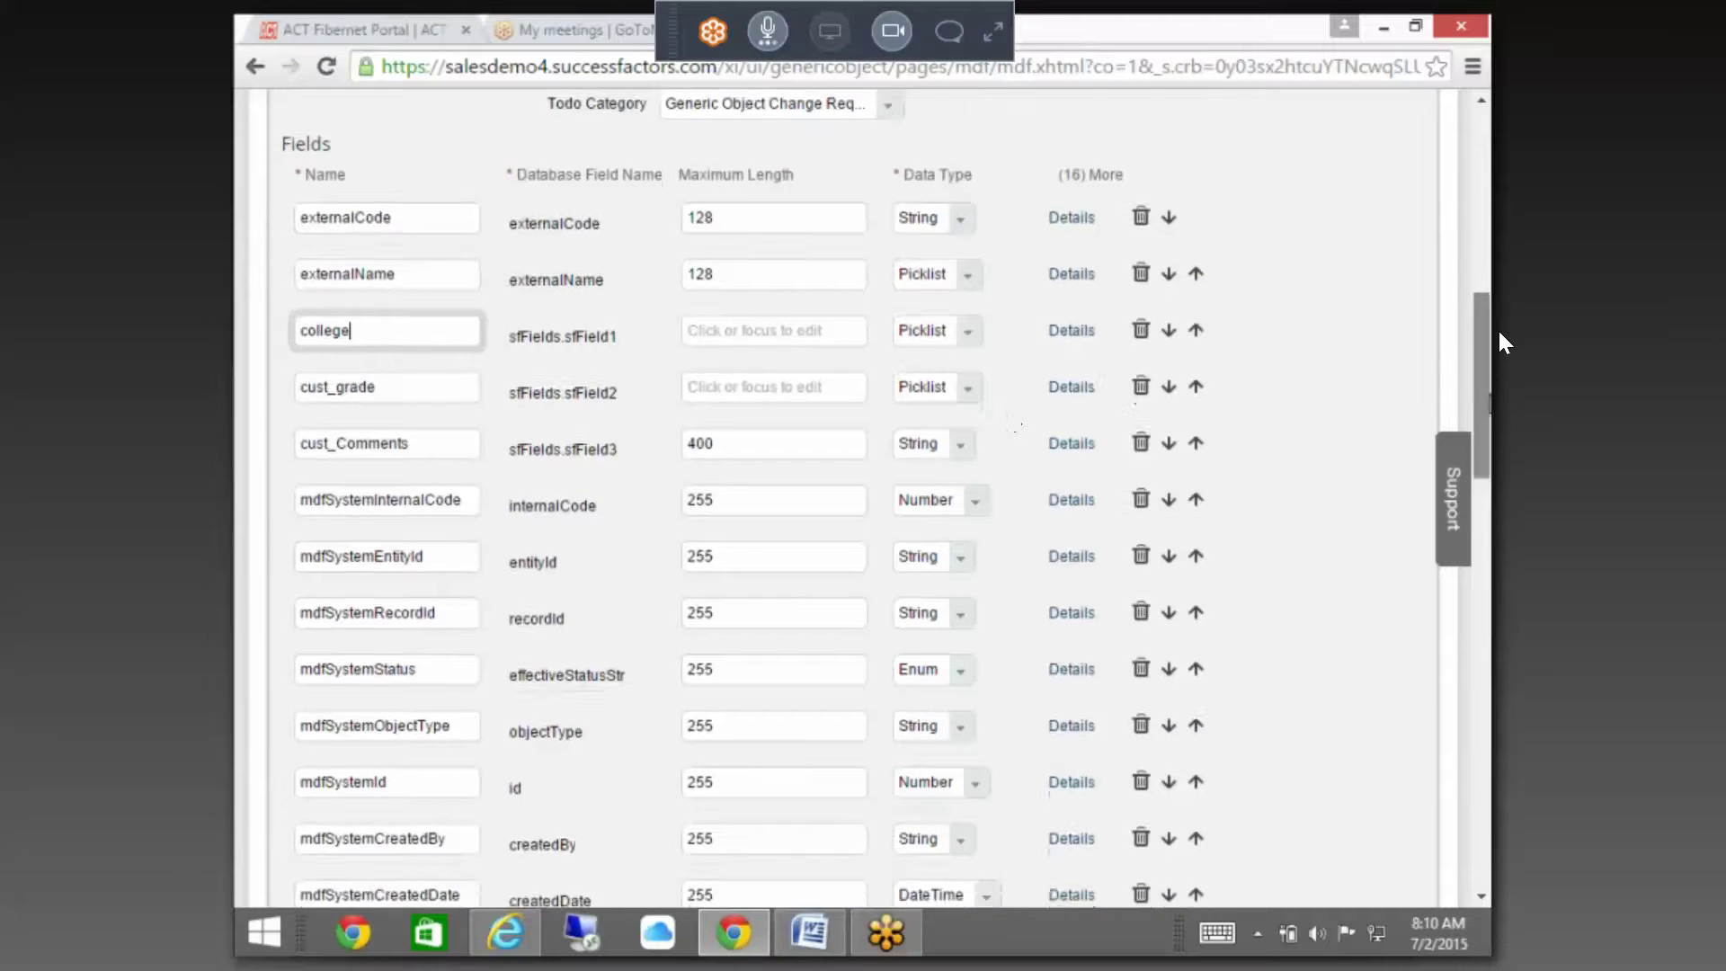
- Try to save the cust_Degree object definition, read the full error message, and dismiss it
scroll(854, 503, down, 15)
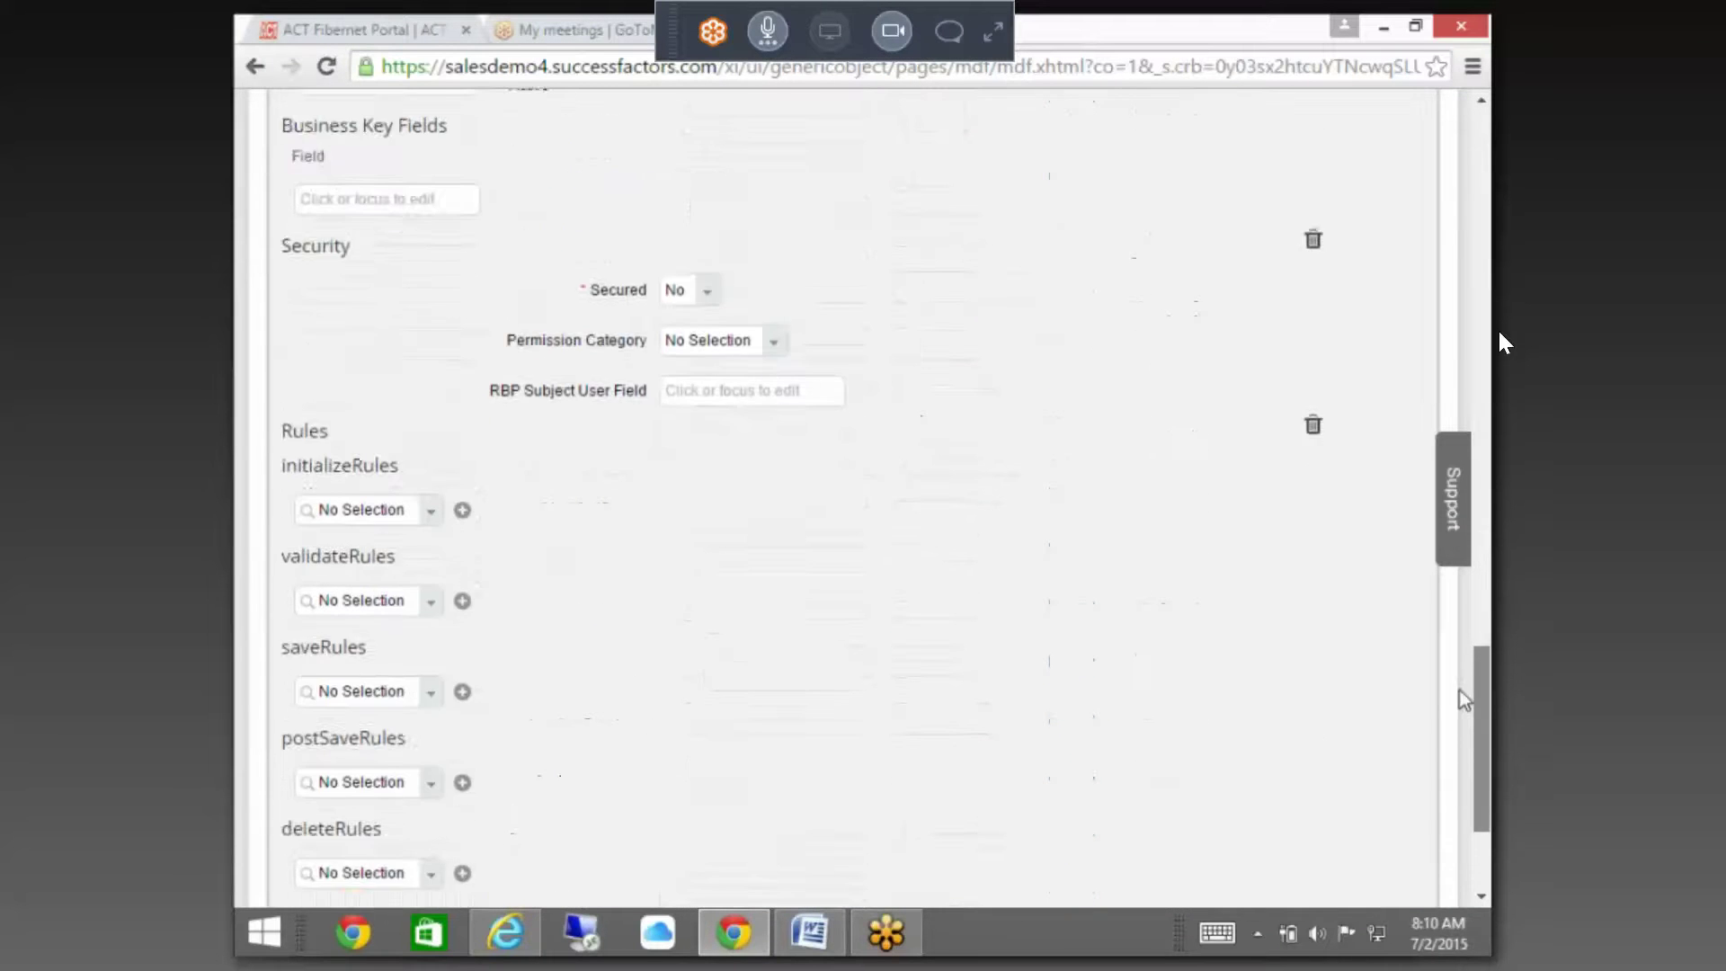
click(1384, 762)
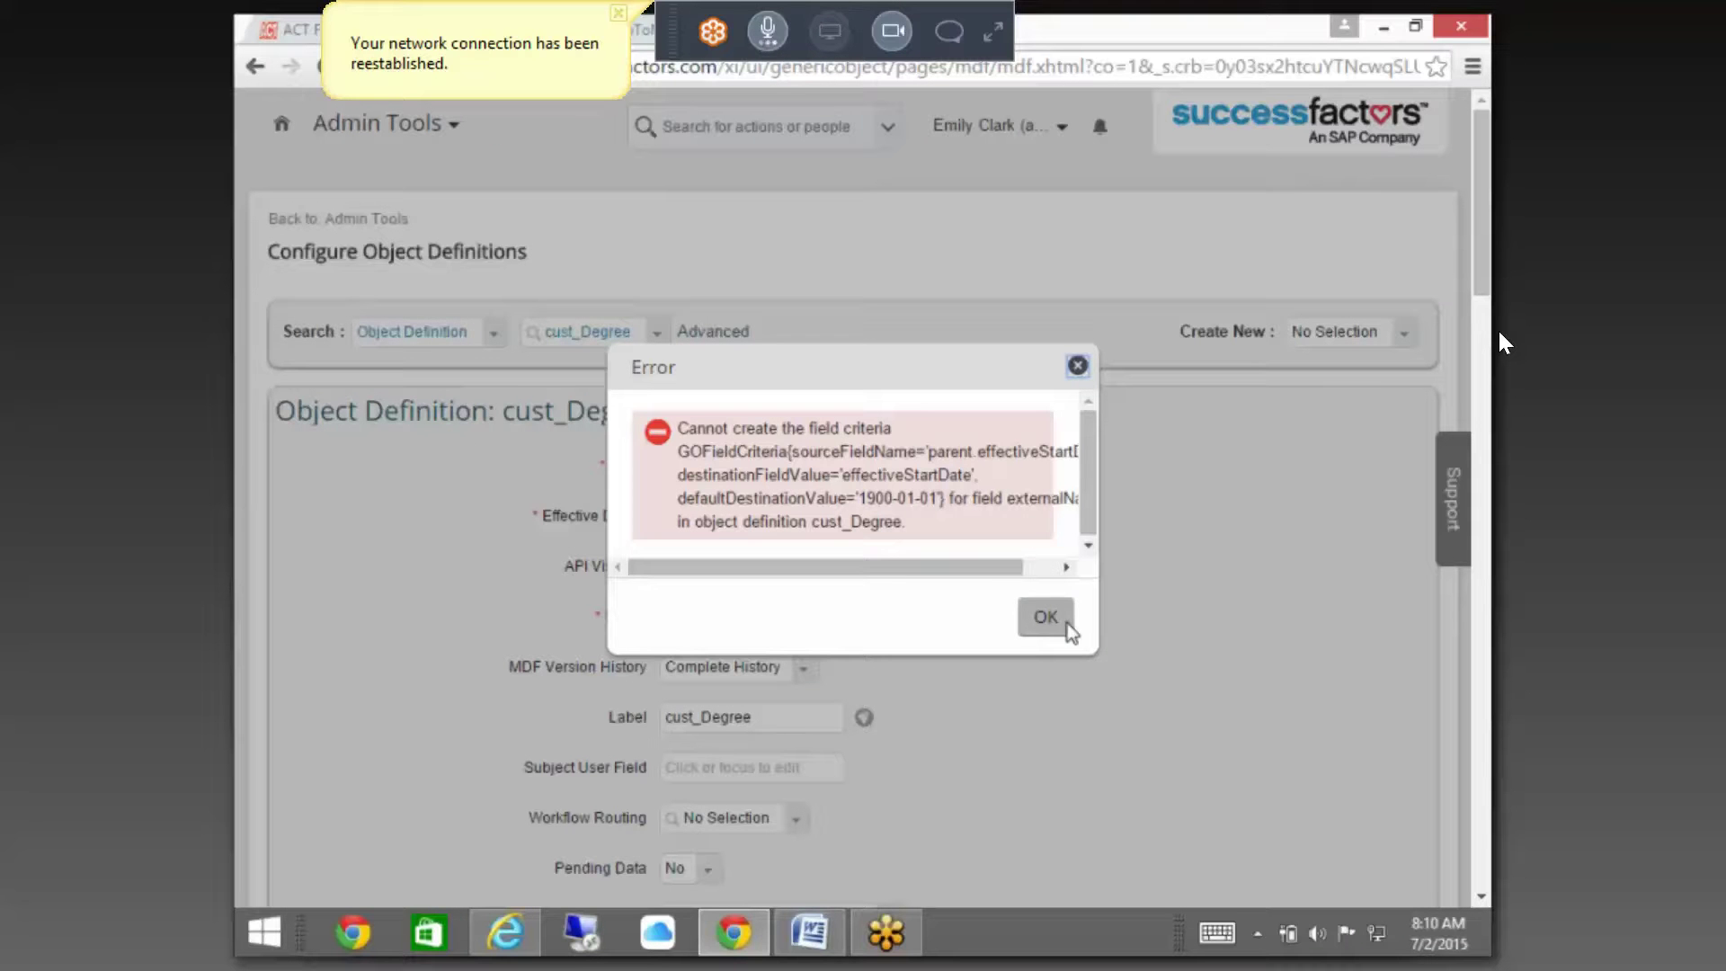
drag(994, 568, 1043, 569)
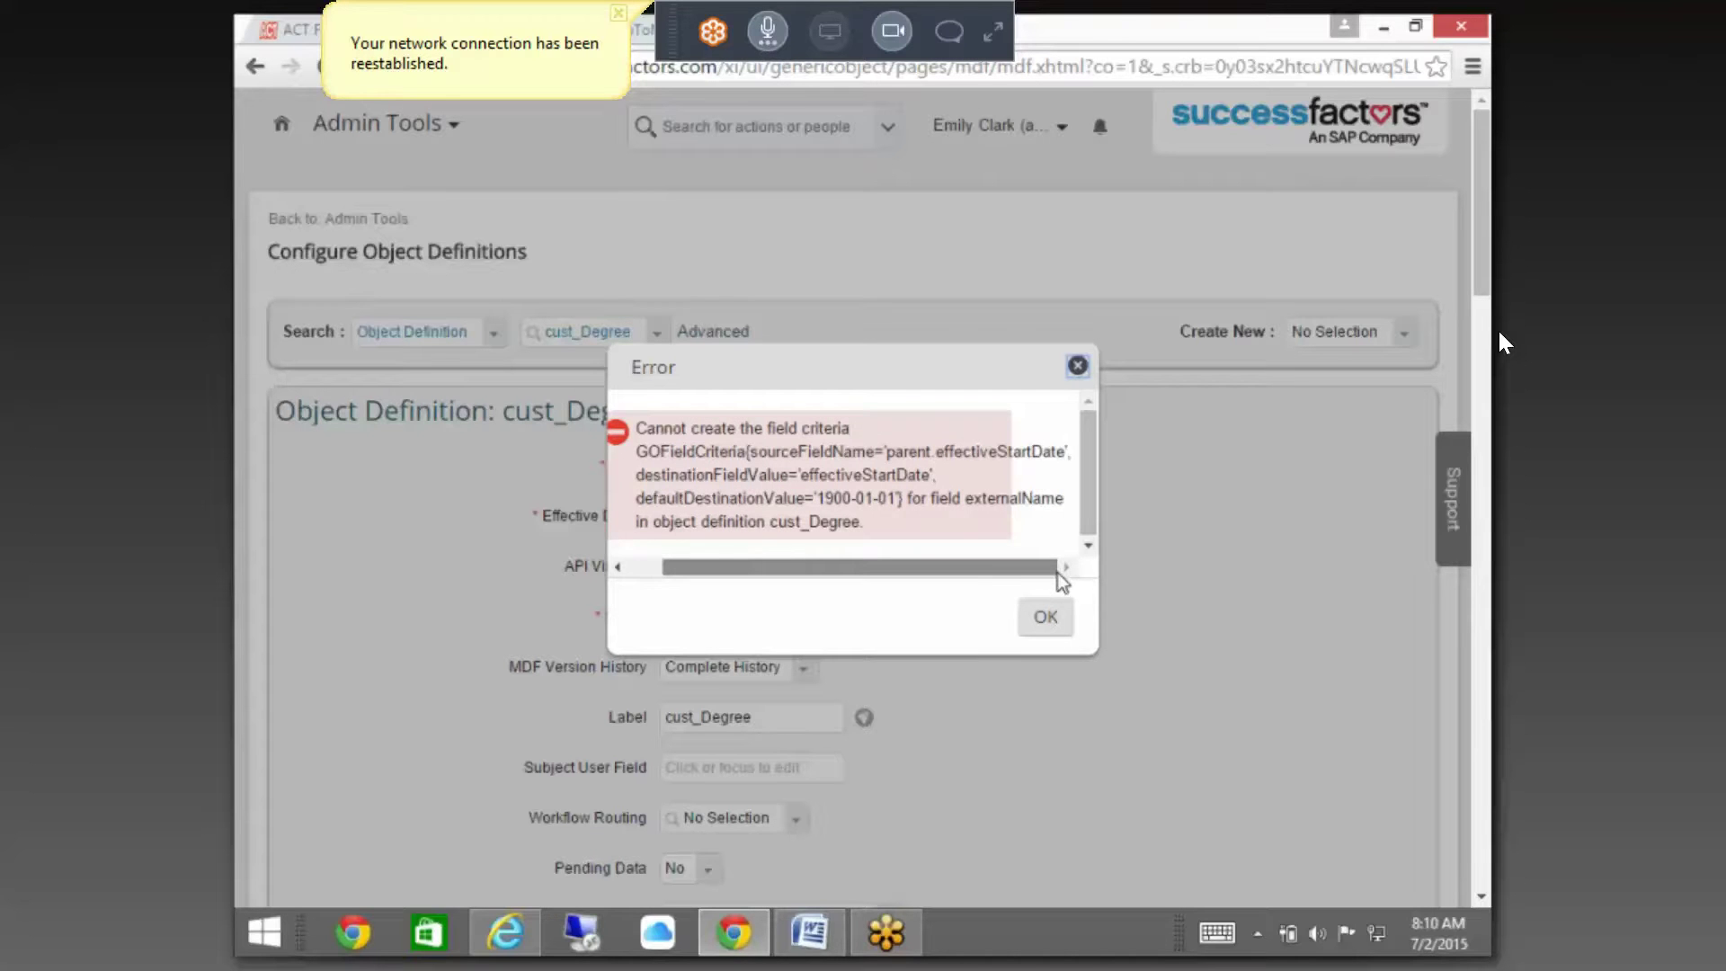
drag(1037, 581, 964, 587)
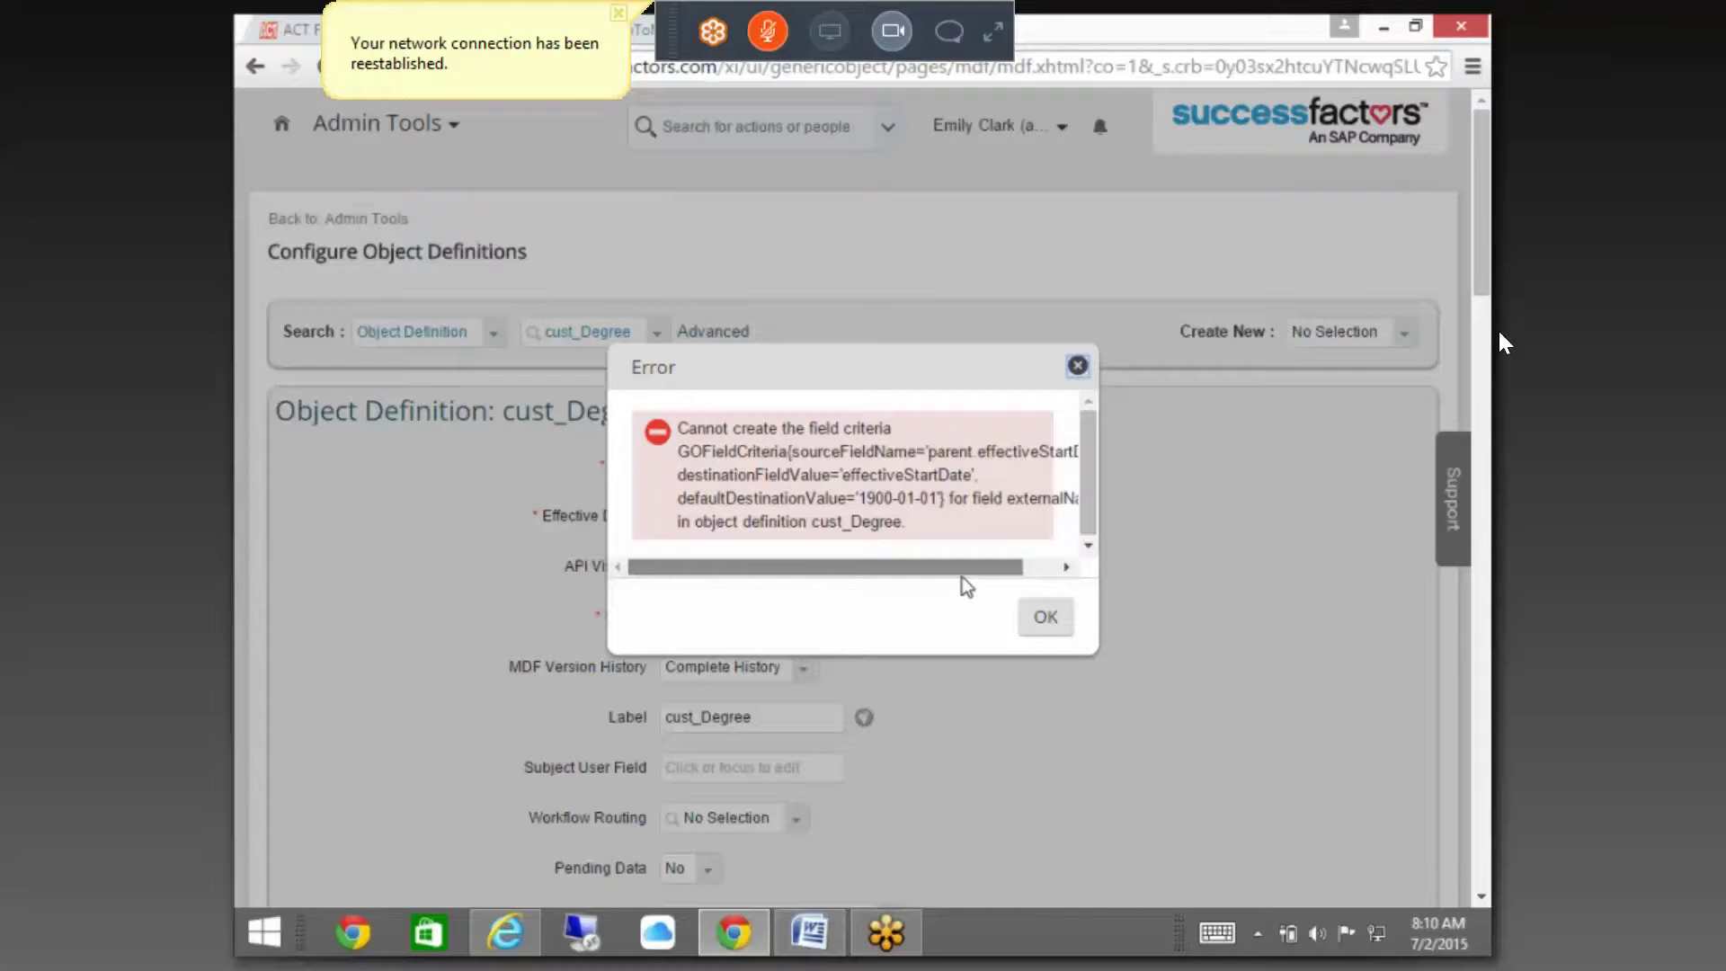
drag(961, 576, 997, 576)
scroll(1029, 538, down, 2)
click(1045, 616)
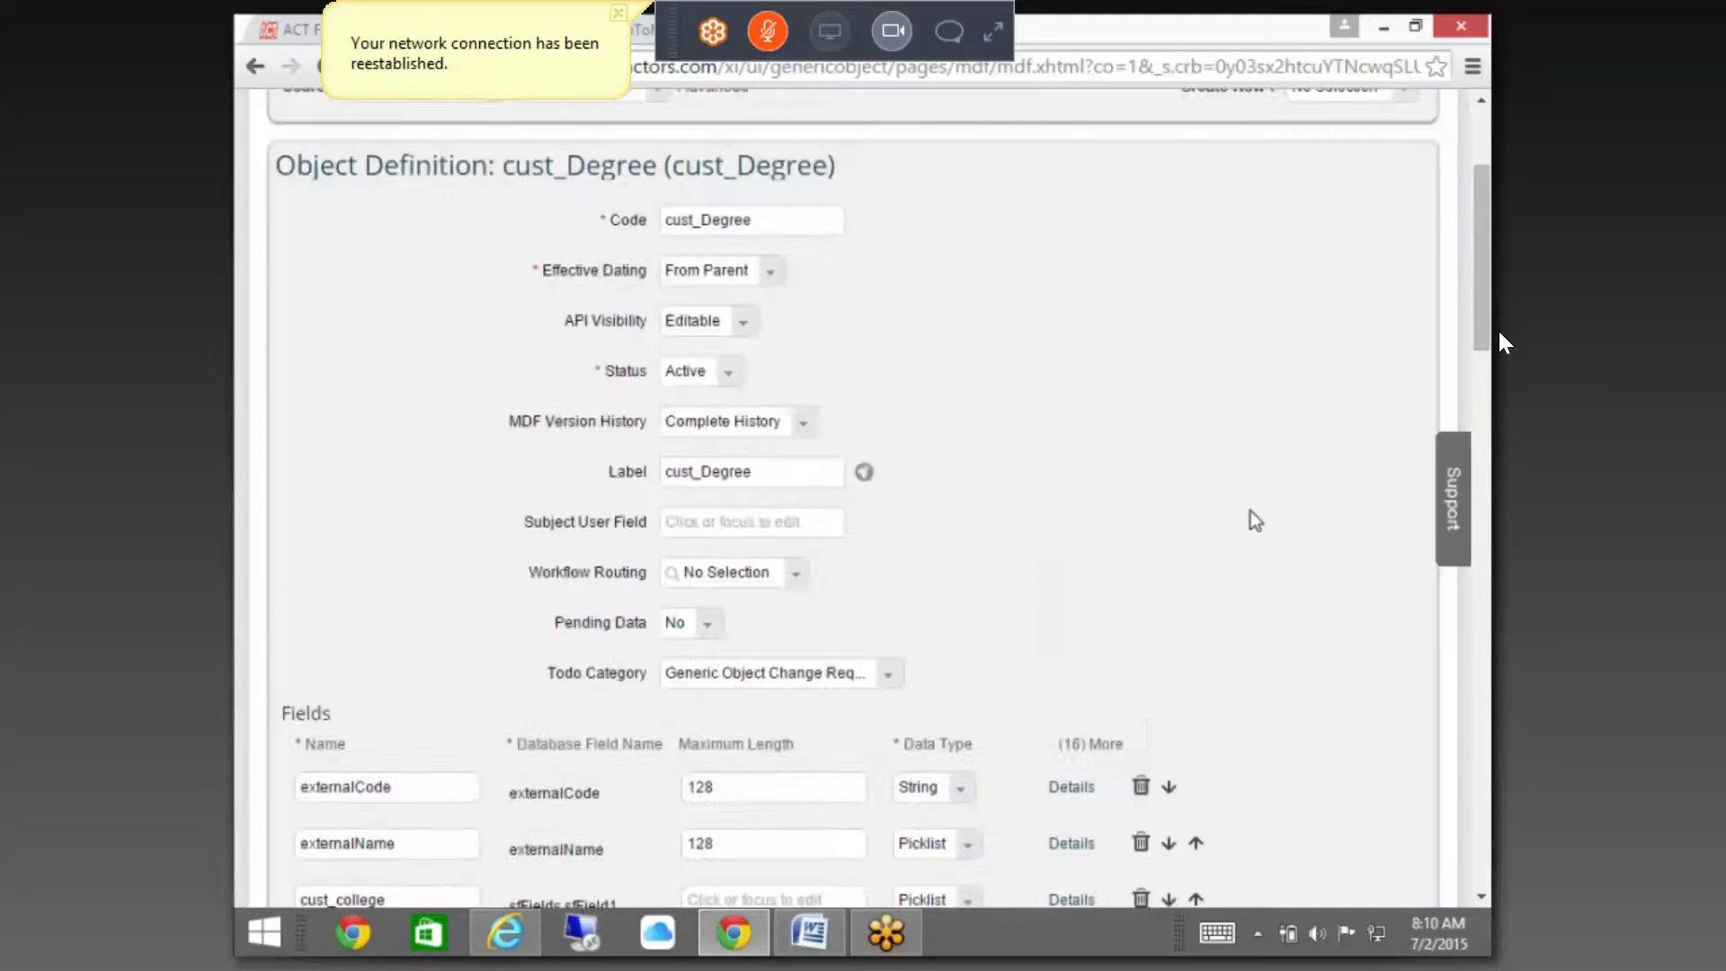
- Review the cust_Degree field list and check the externalCode field's details for any field criteria
scroll(1248, 516, down, 15)
scroll(1222, 520, down, 7)
scroll(1210, 512, up, 15)
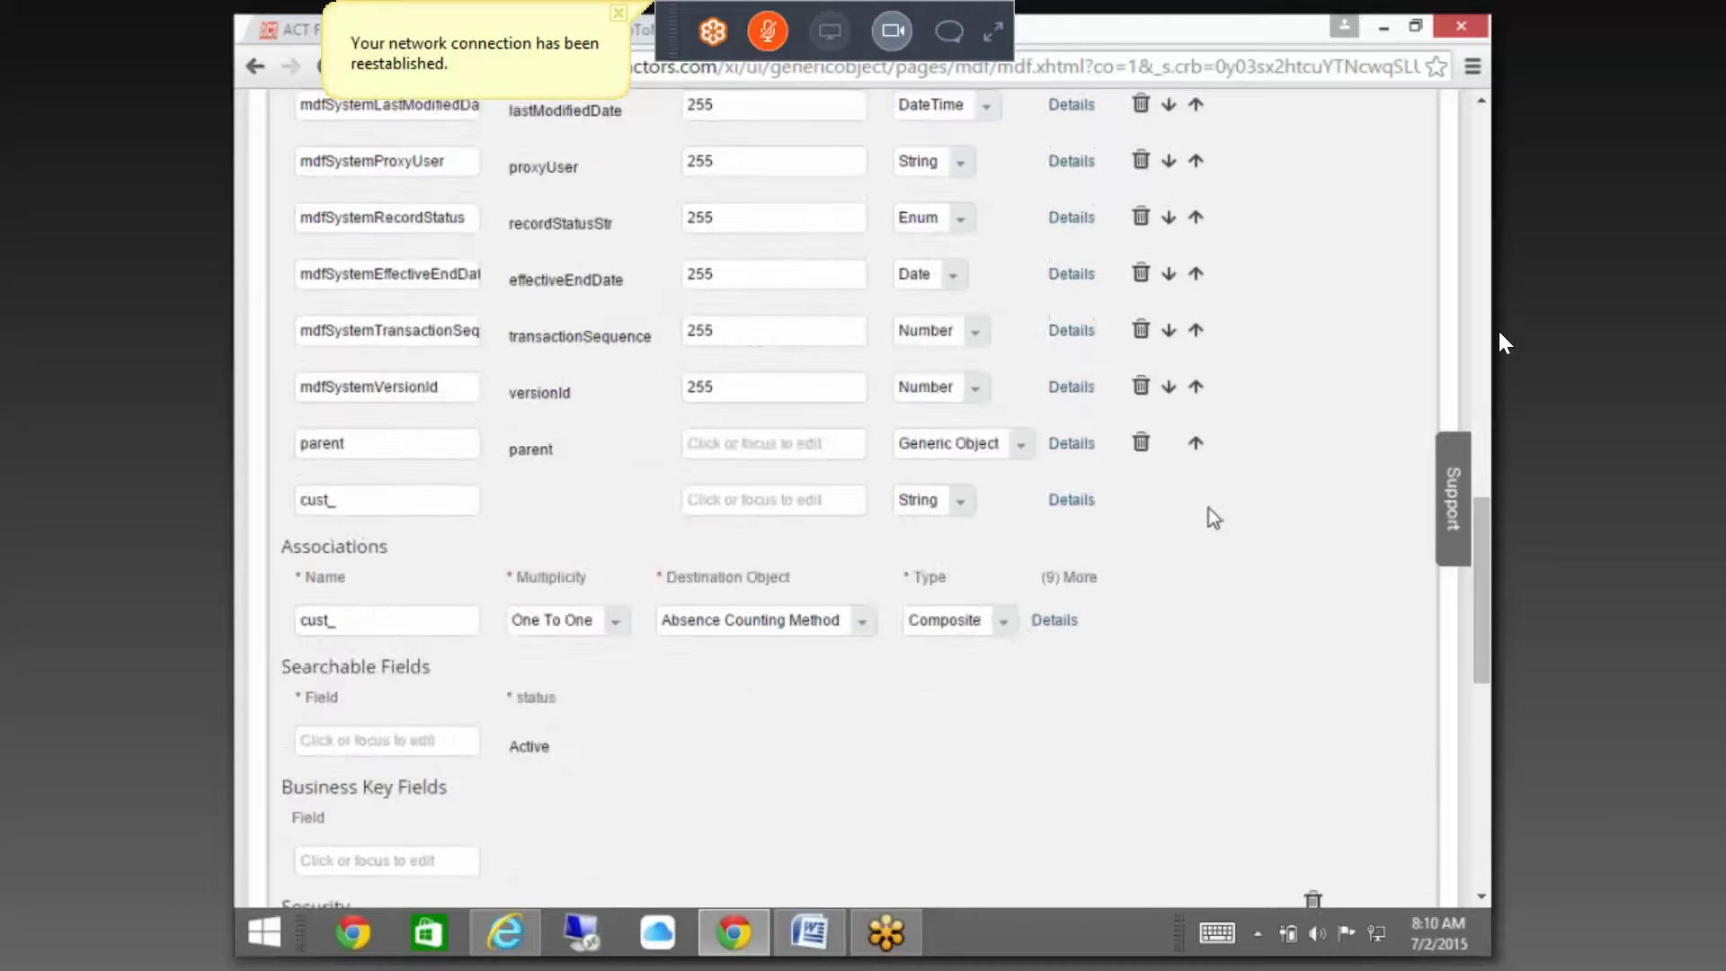
scroll(1193, 510, up, 5)
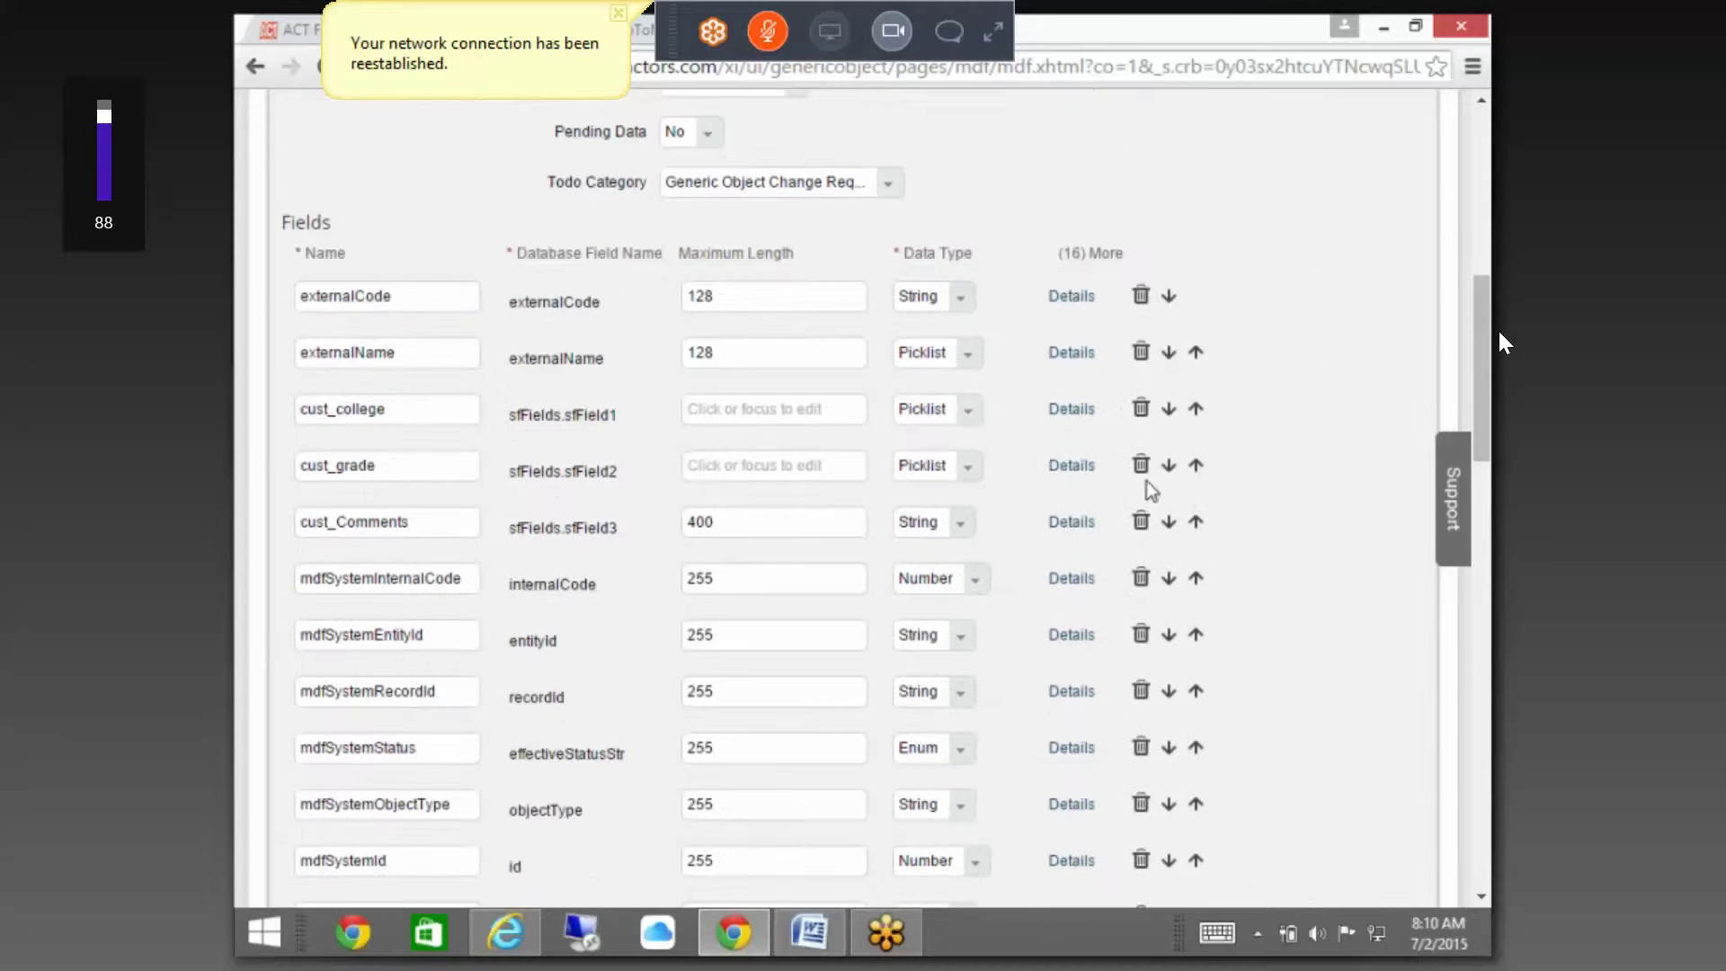
click(1073, 297)
drag(1331, 448, 1313, 769)
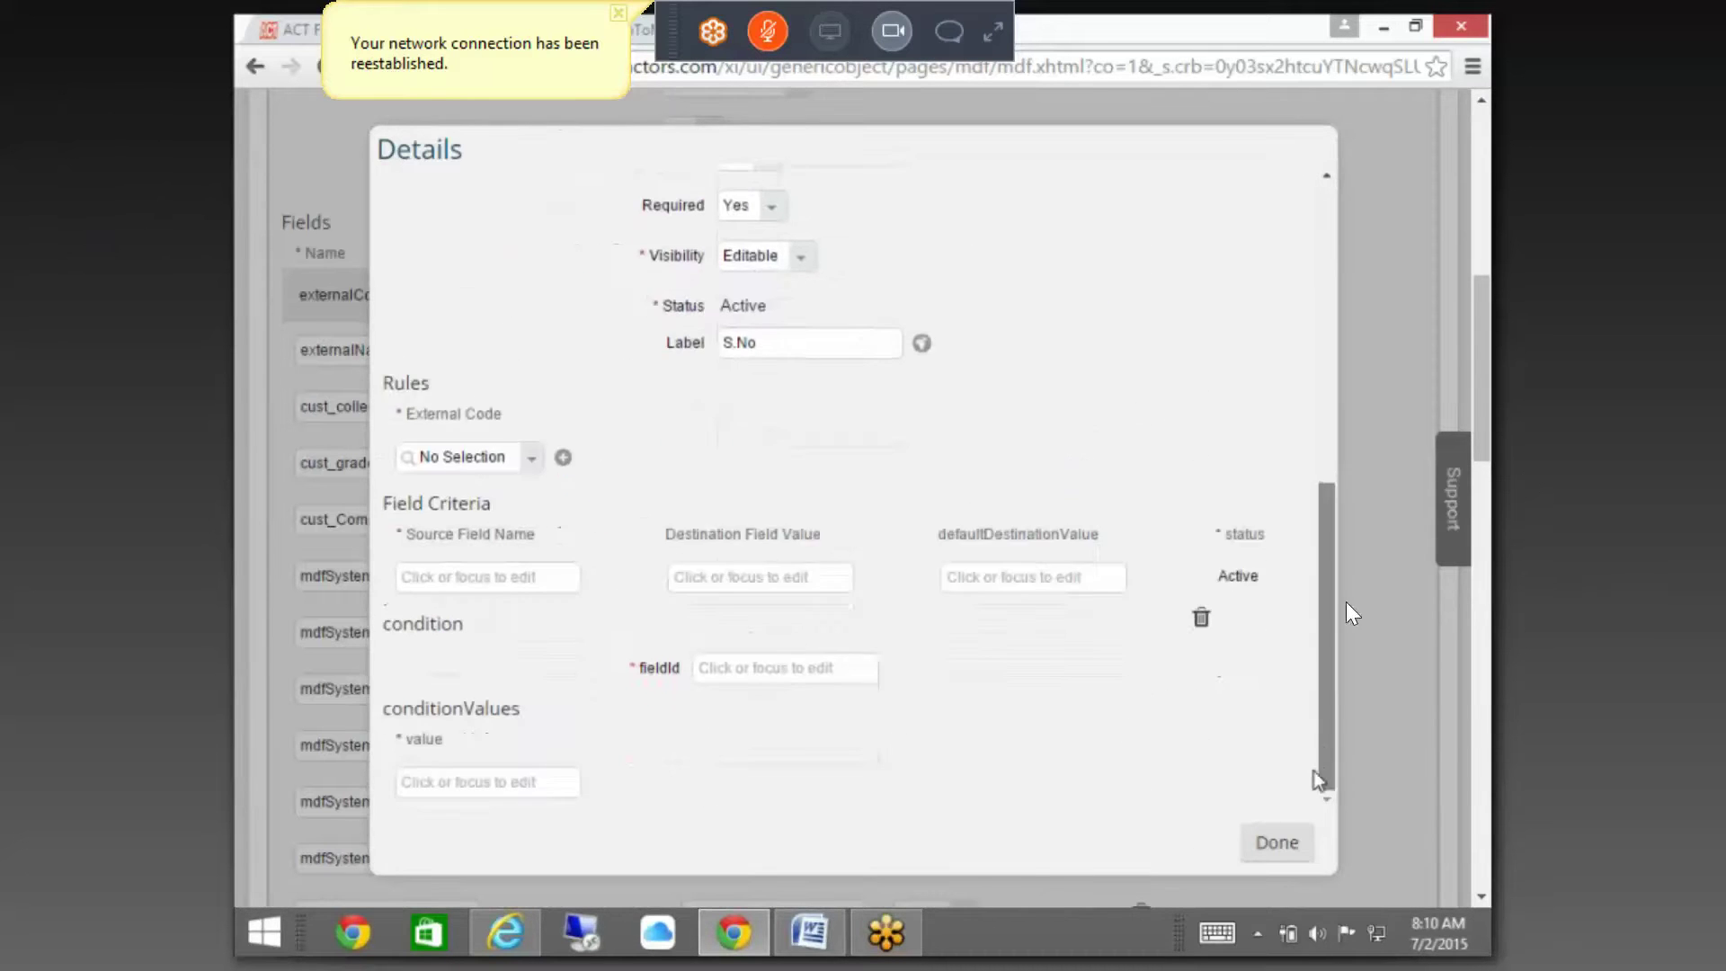
click(1305, 838)
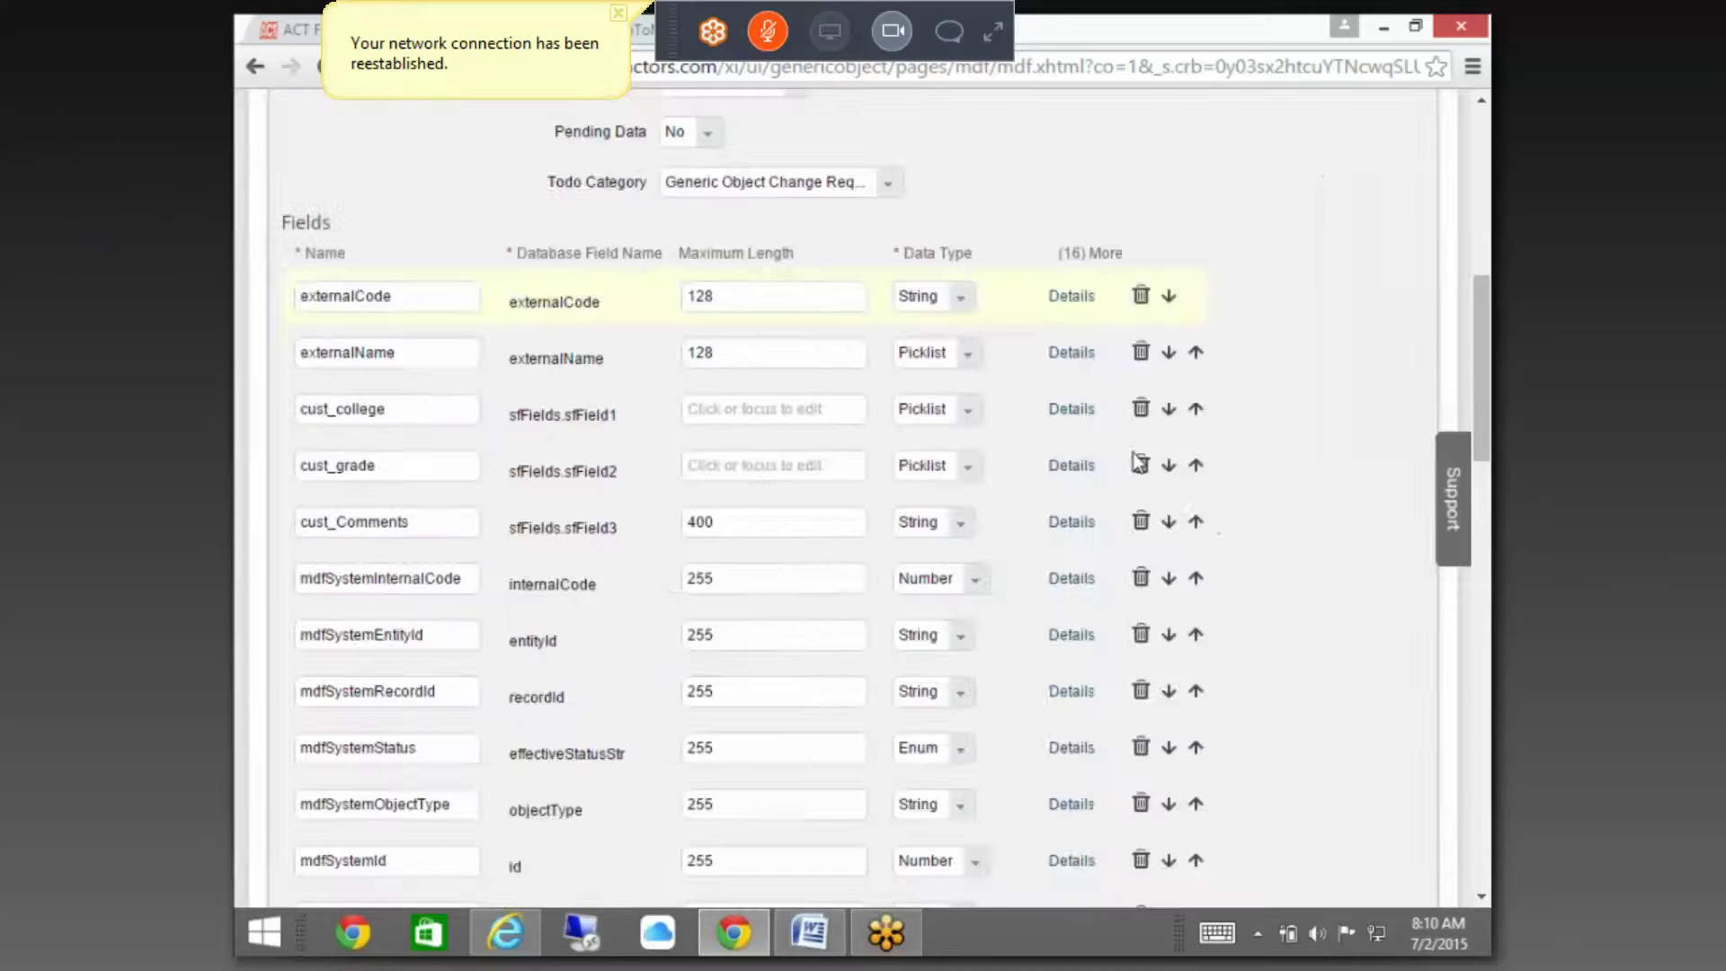
- Delete the parent.effectiveStartDate field criterion from the externalName field's details
click(1069, 352)
drag(1333, 444, 1221, 655)
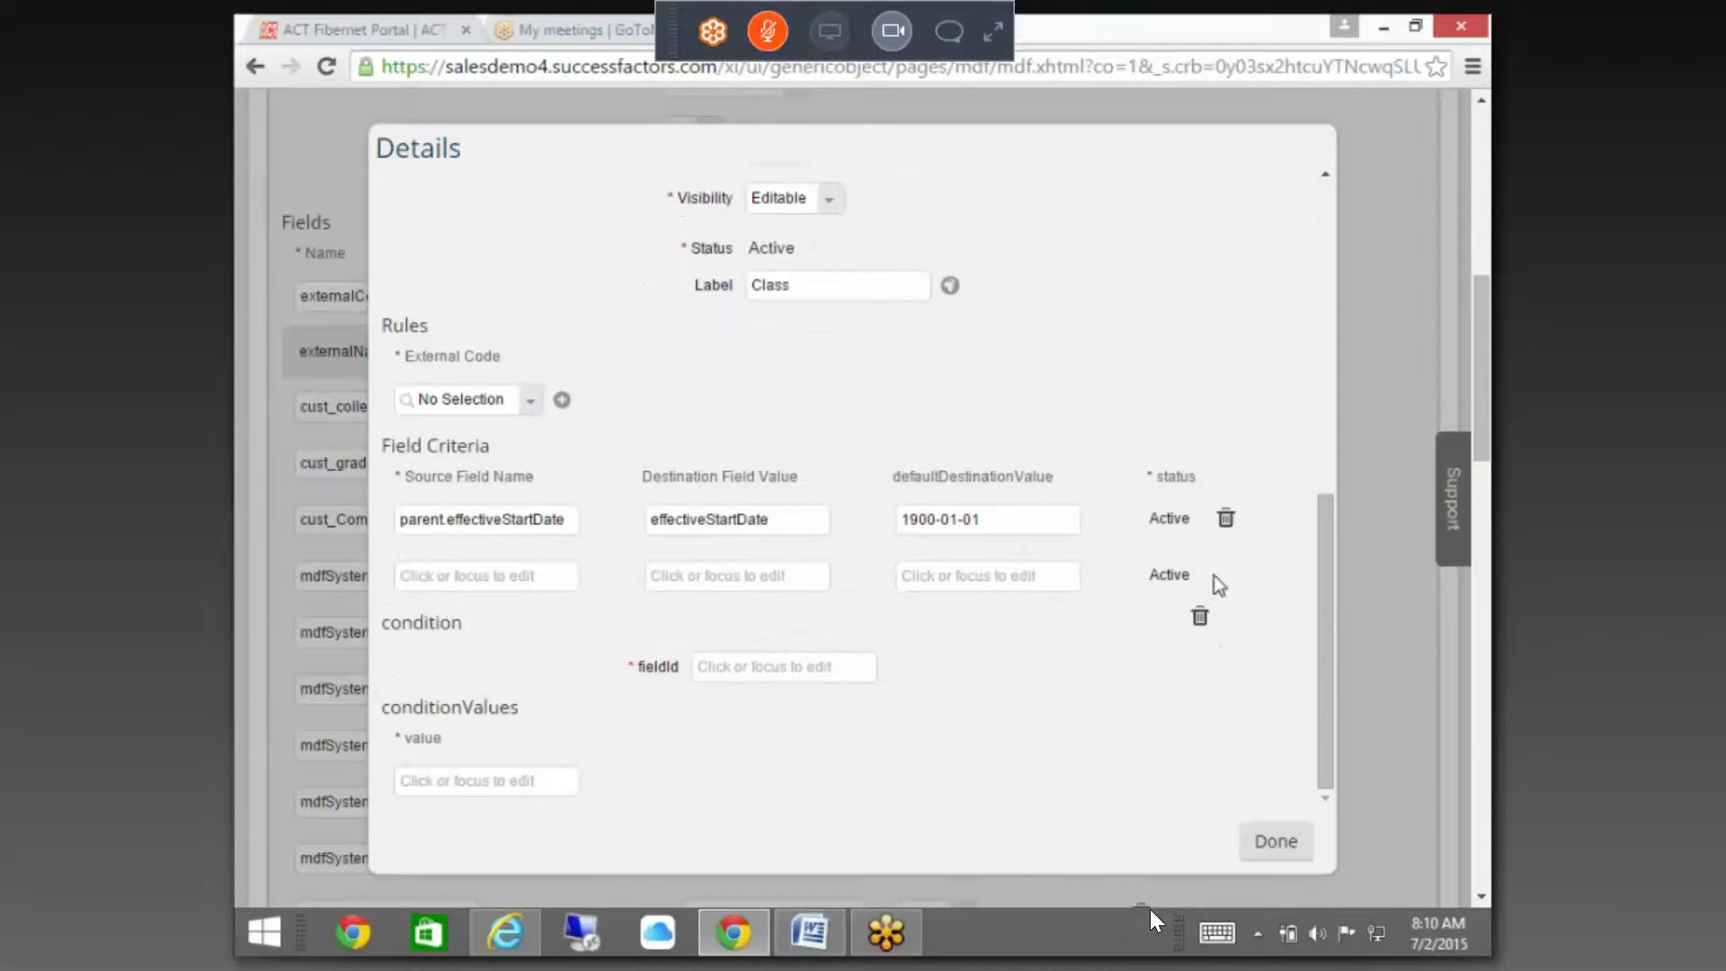
click(1226, 519)
click(1283, 838)
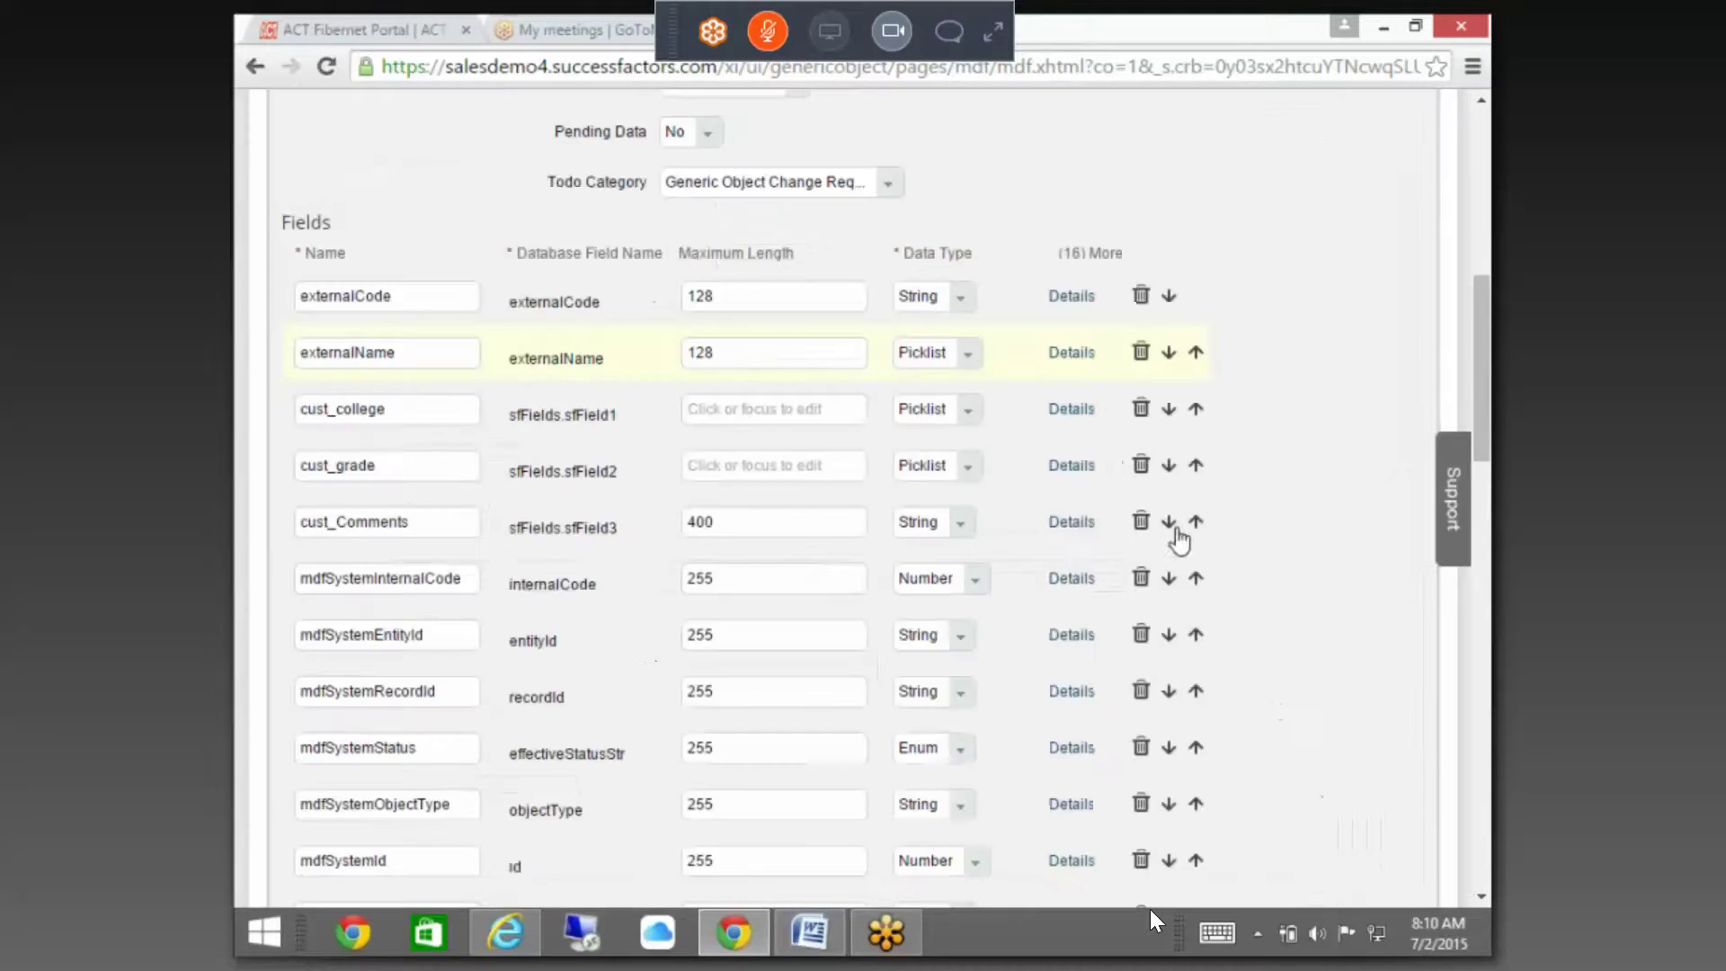
- Delete the parent.effectiveStartDate field criterion from the cust_college field's details
click(1082, 415)
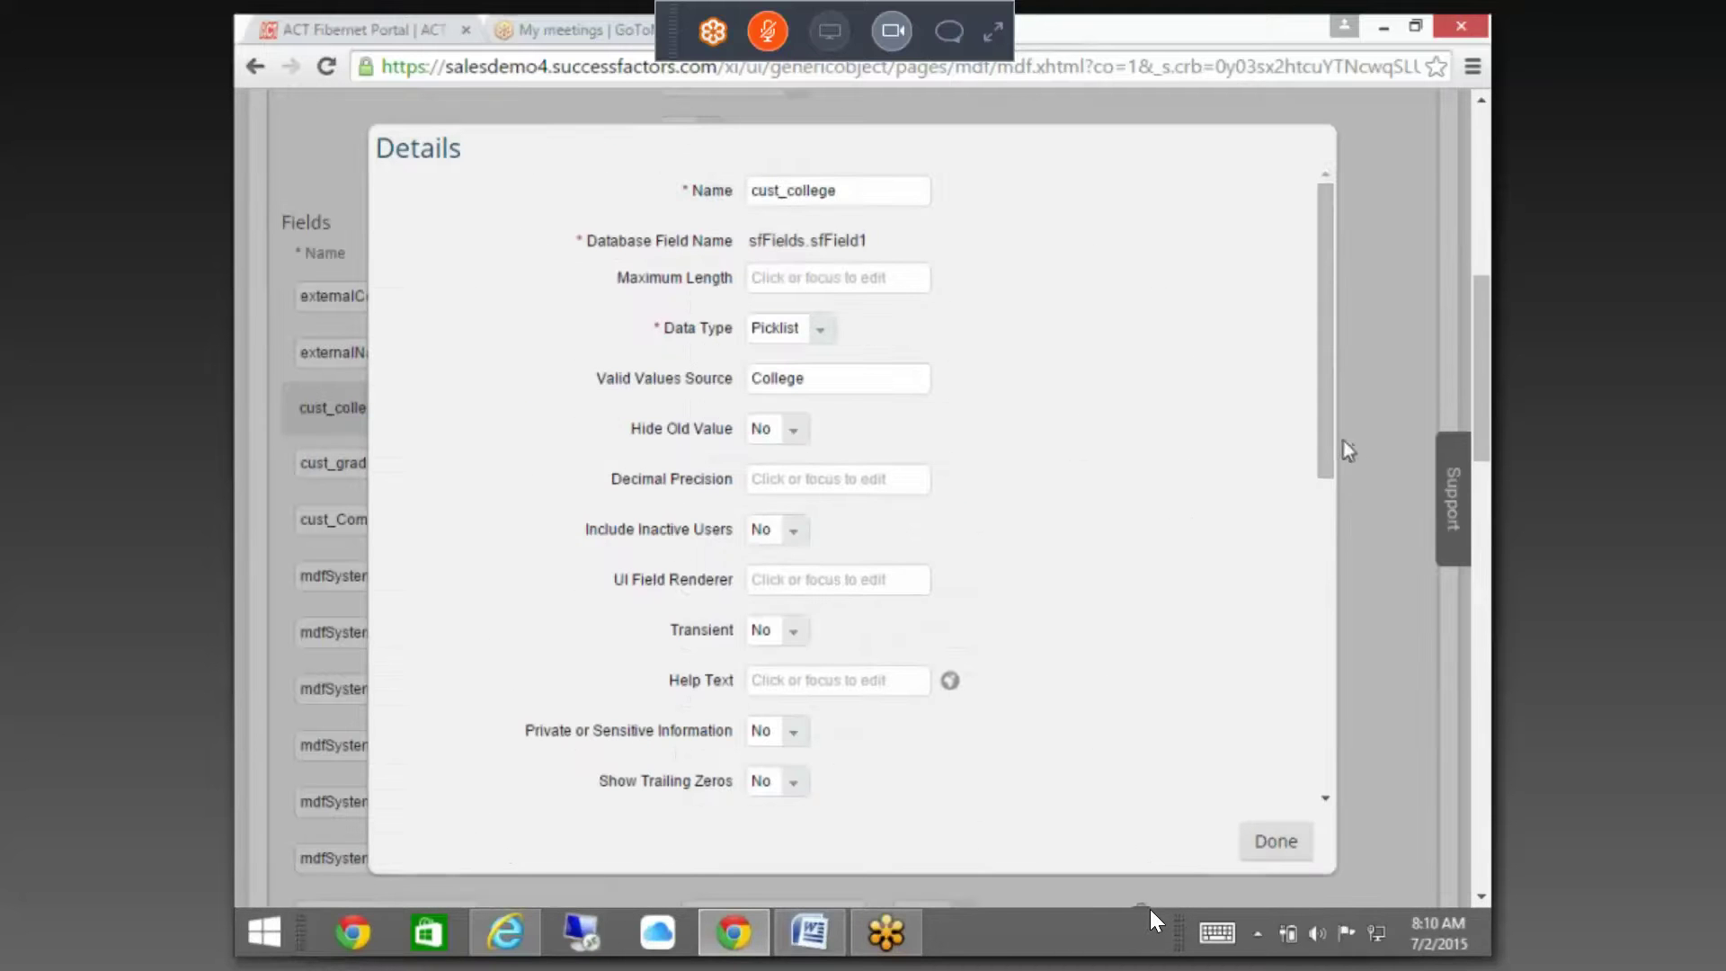
scroll(1331, 714, down, 10)
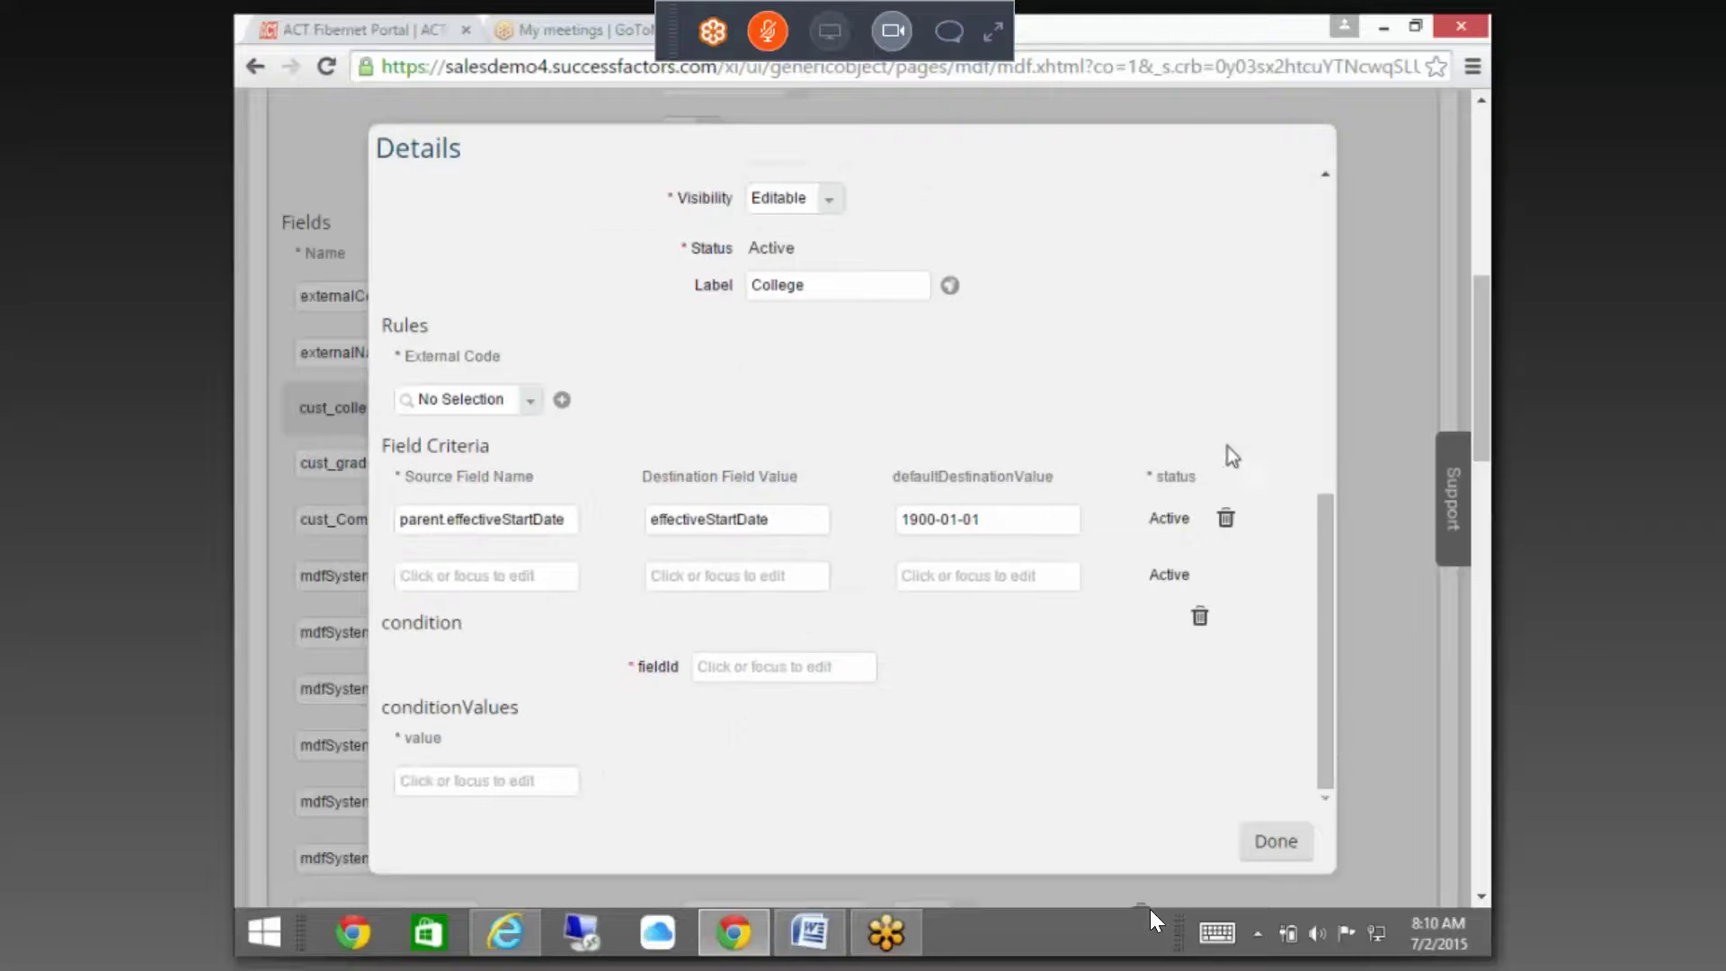
click(1226, 520)
click(1274, 839)
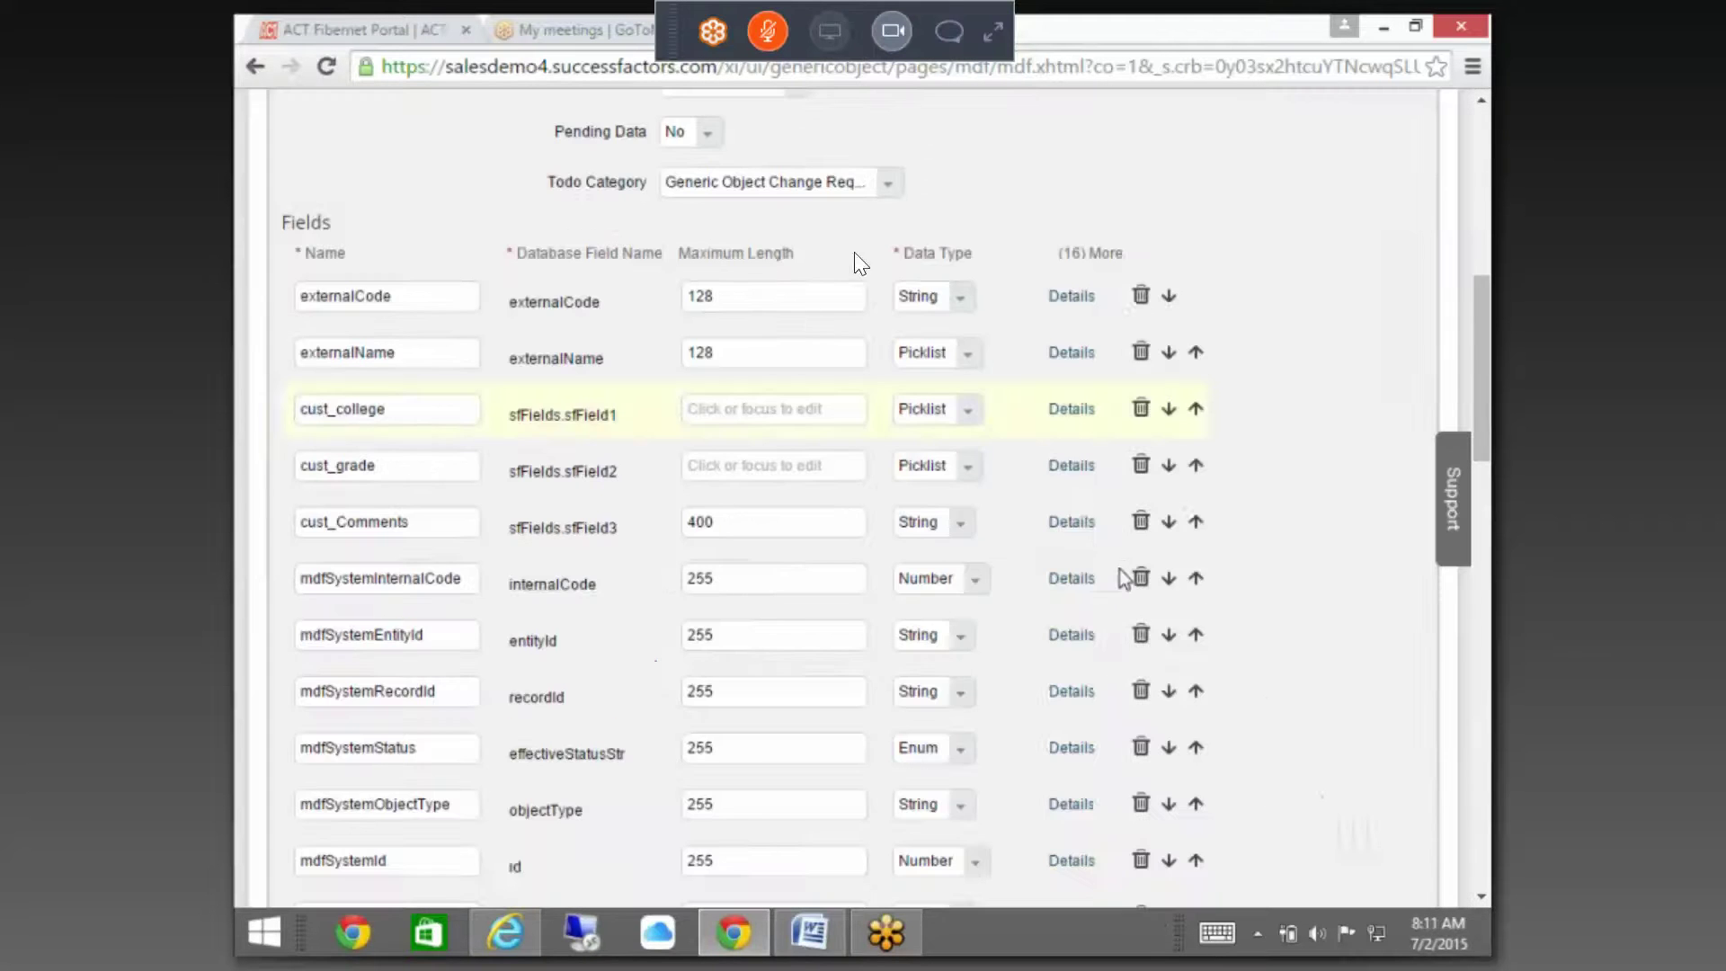
- Delete the parent.effectiveStartDate field criterion from the cust_grade field's details
click(1077, 468)
click(951, 36)
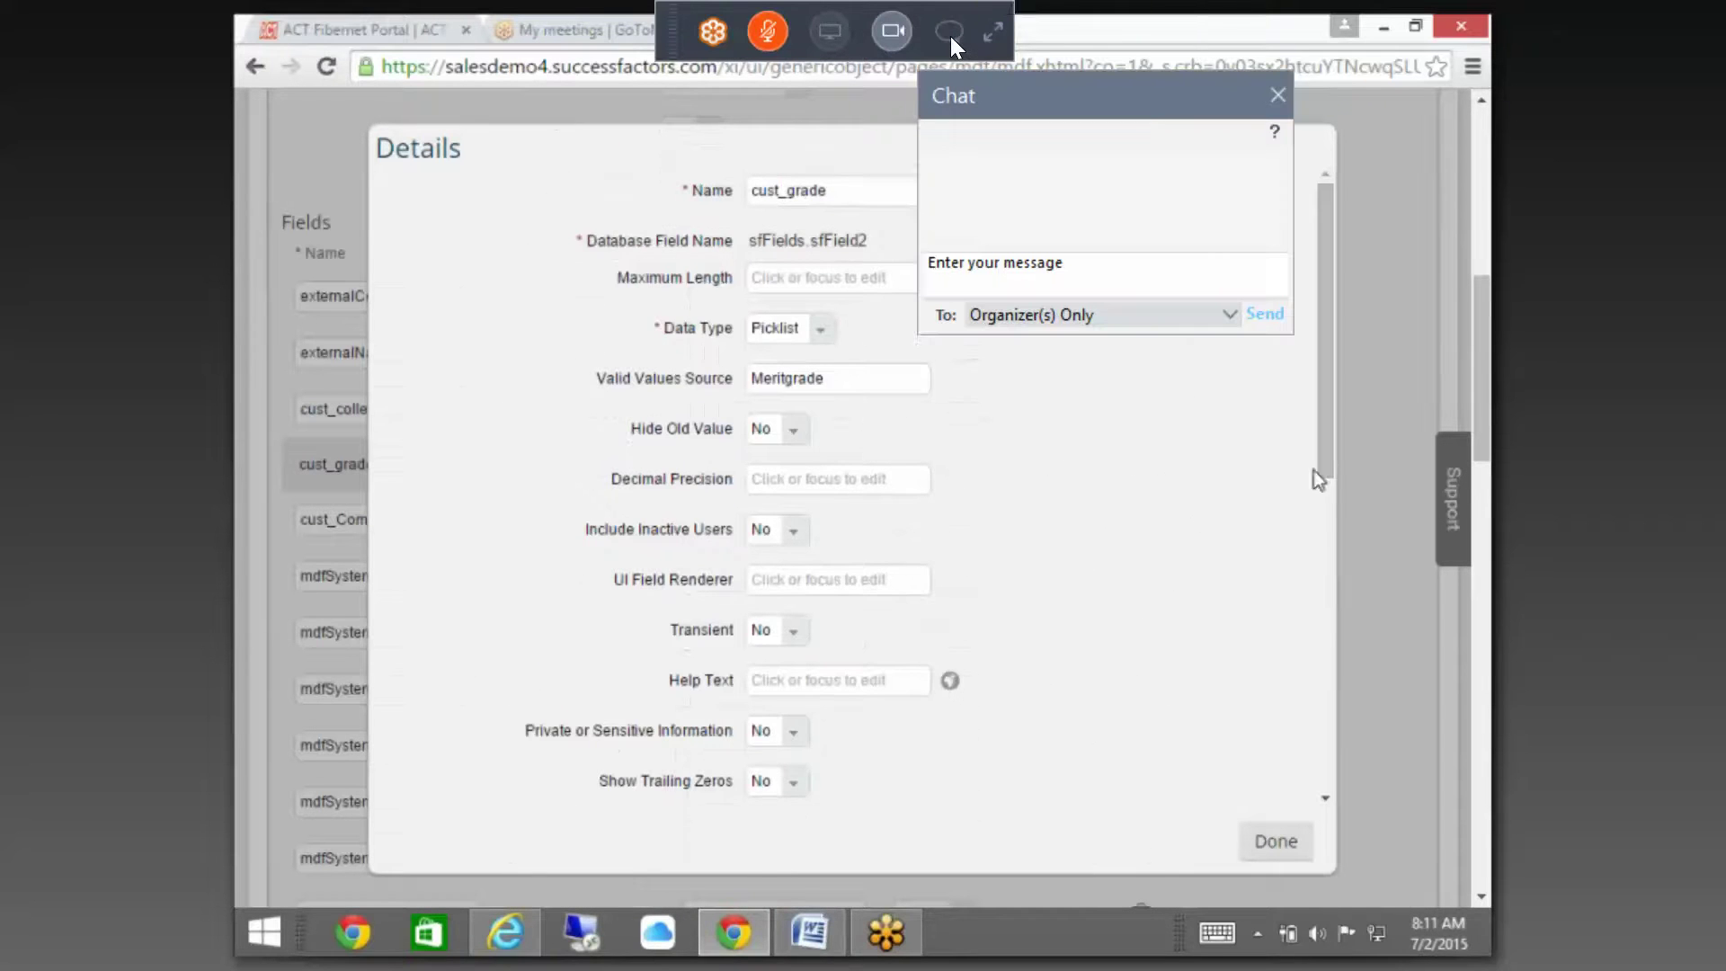
scroll(1328, 659, down, 3)
scroll(1329, 659, down, 5)
click(951, 36)
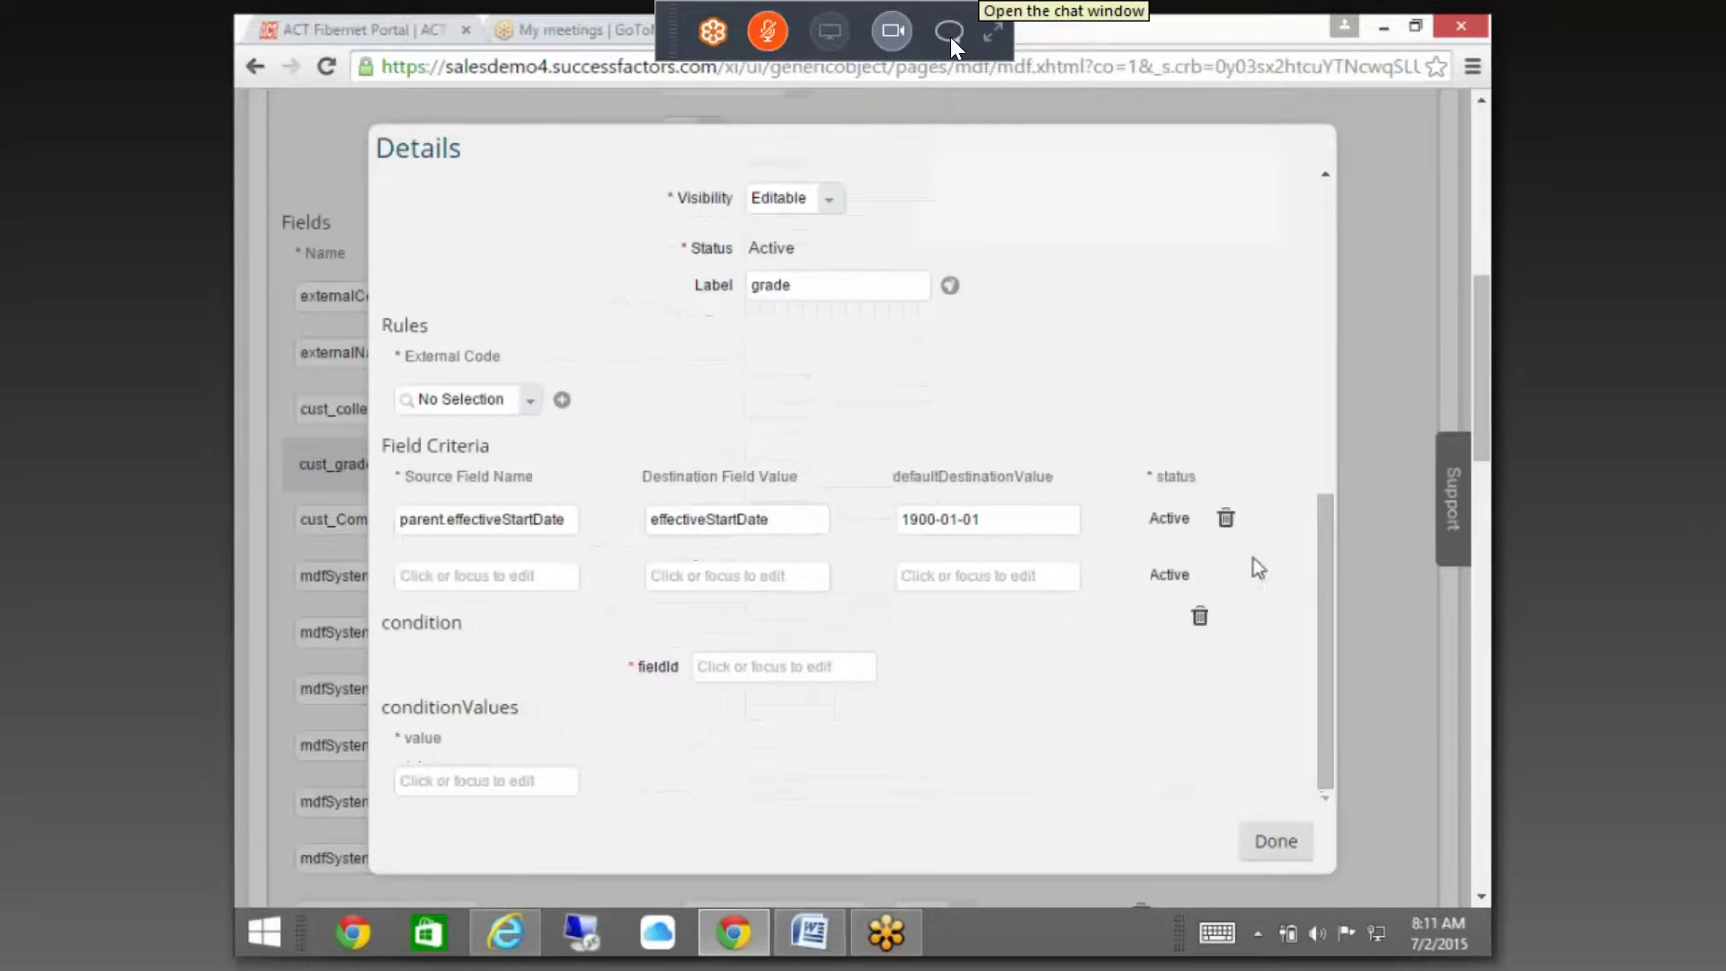
click(1227, 517)
click(1281, 840)
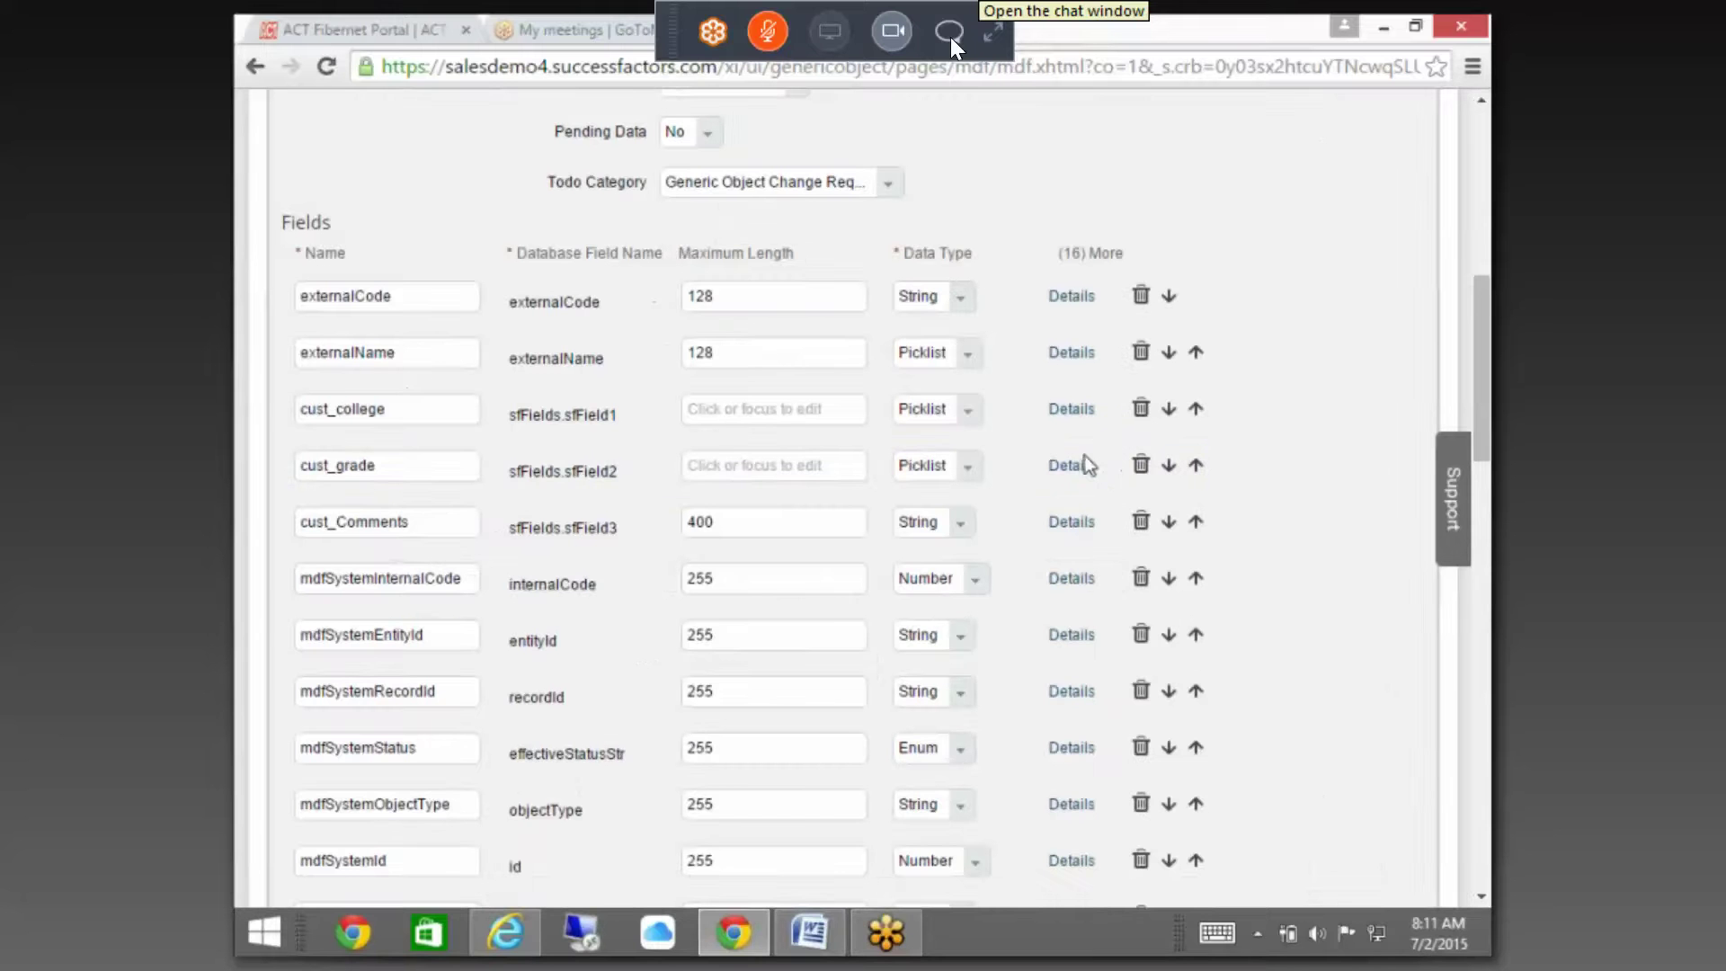
- Check the field criteria in the details of the cust_grade and cust_Comments fields
click(1071, 466)
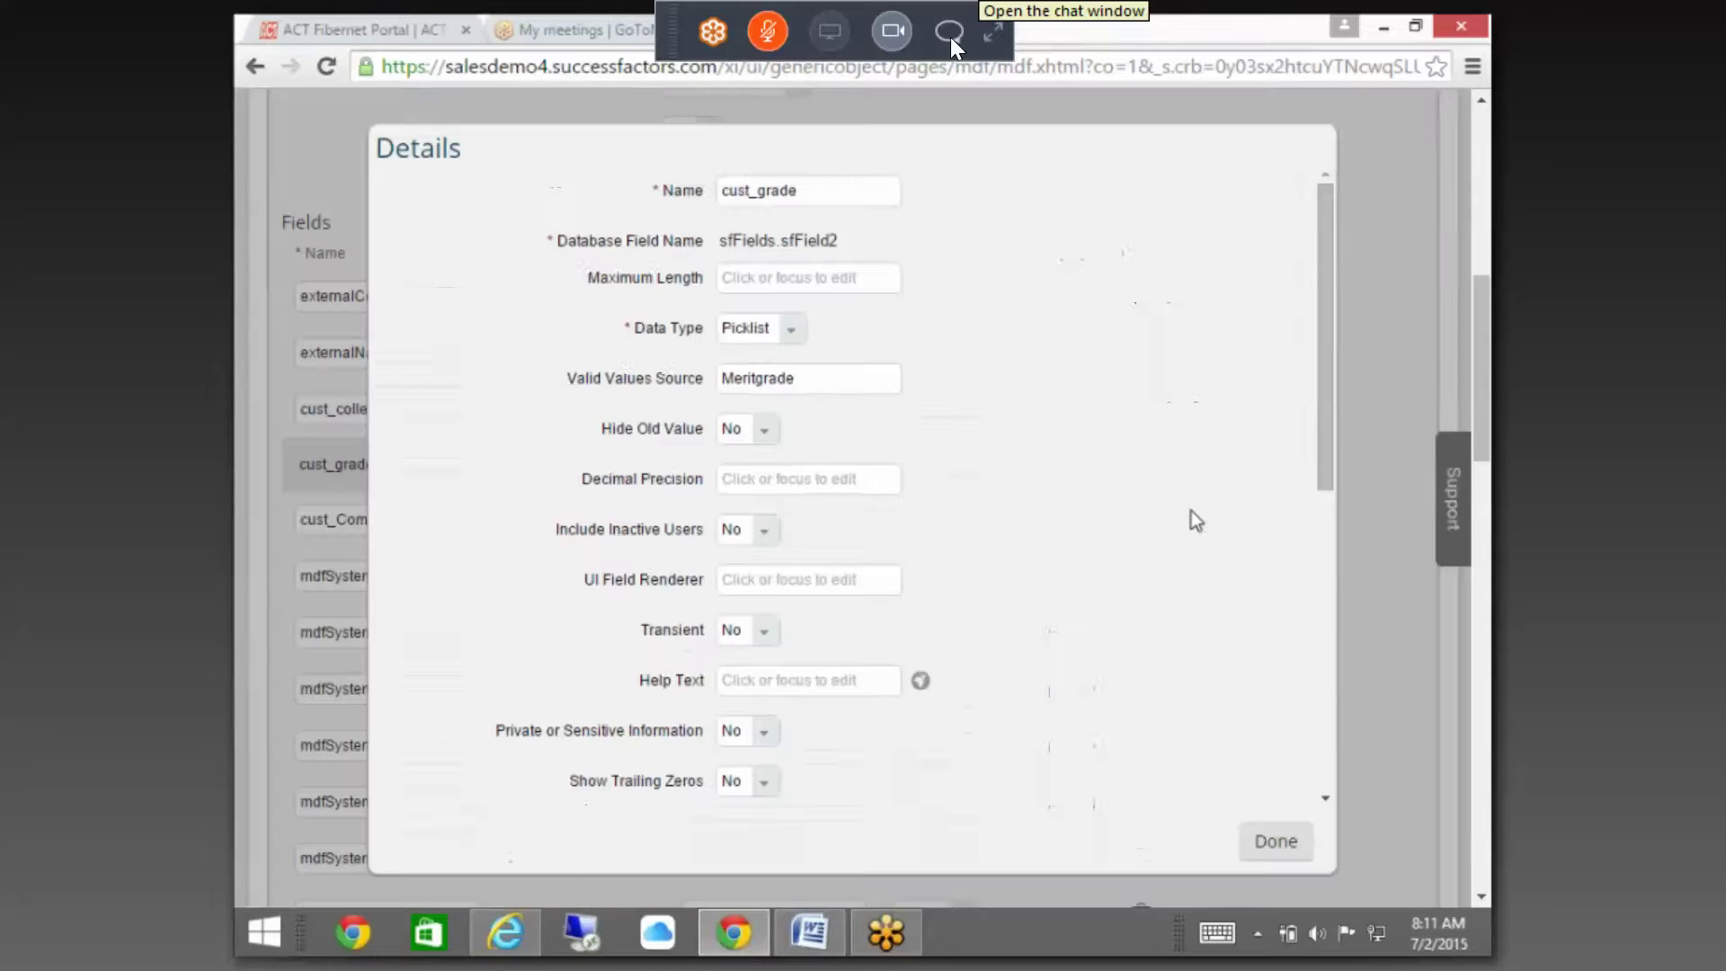
click(1327, 683)
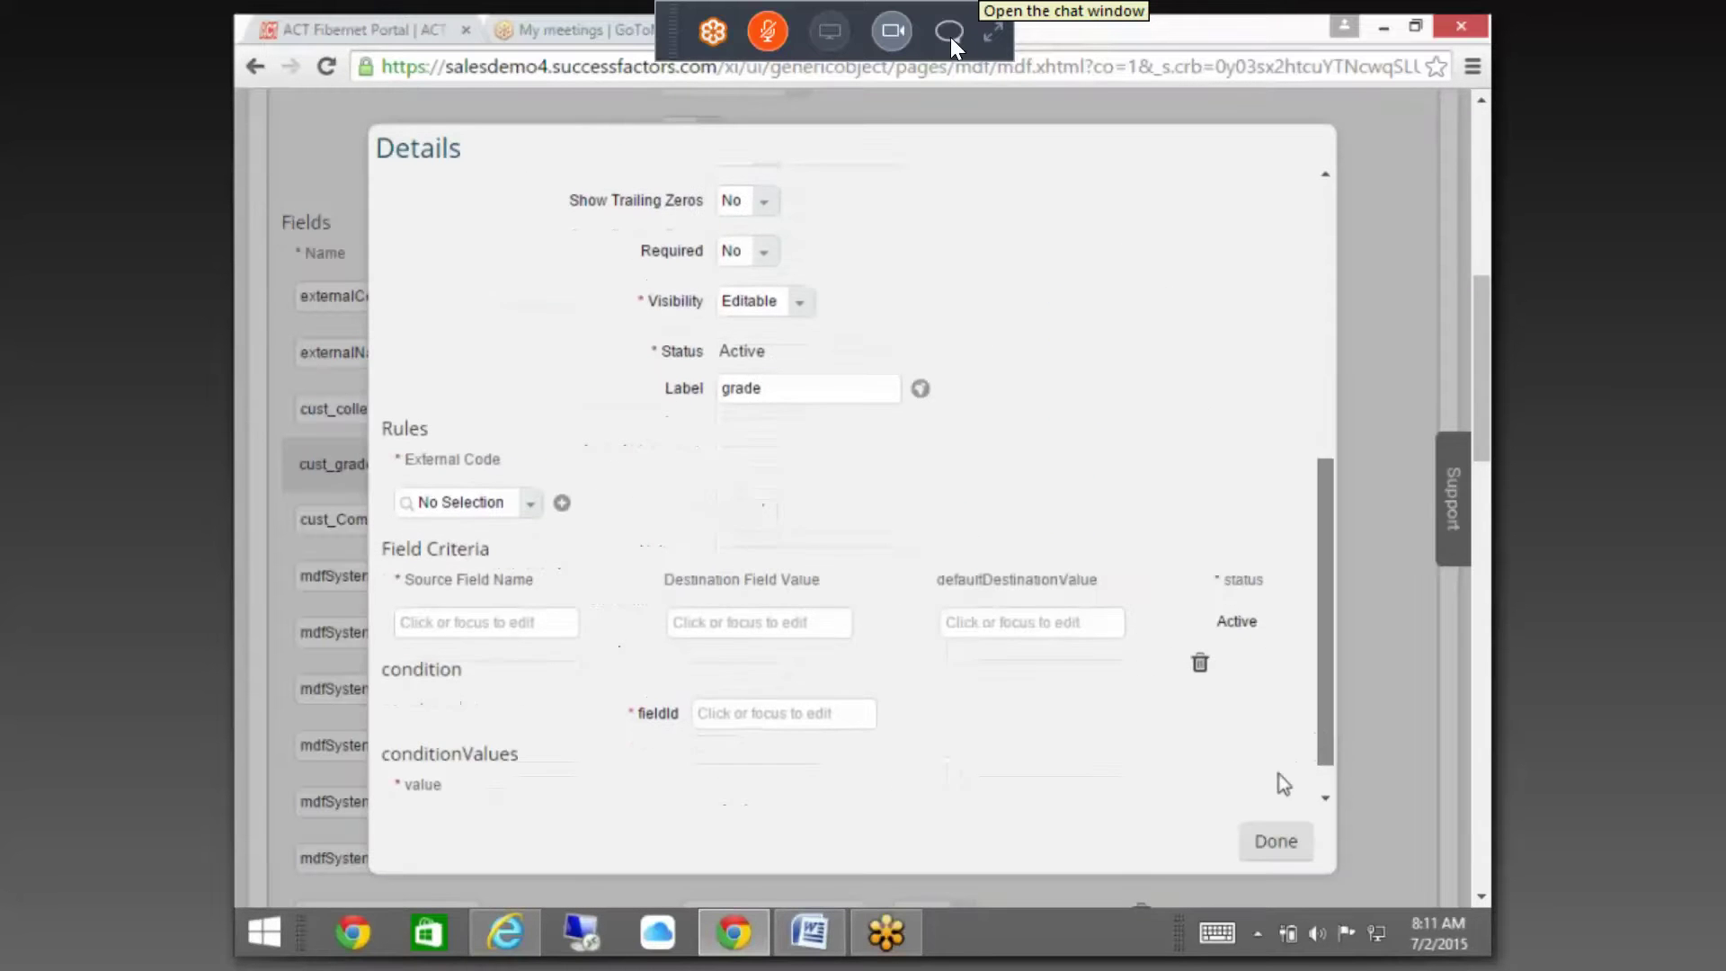
click(1277, 836)
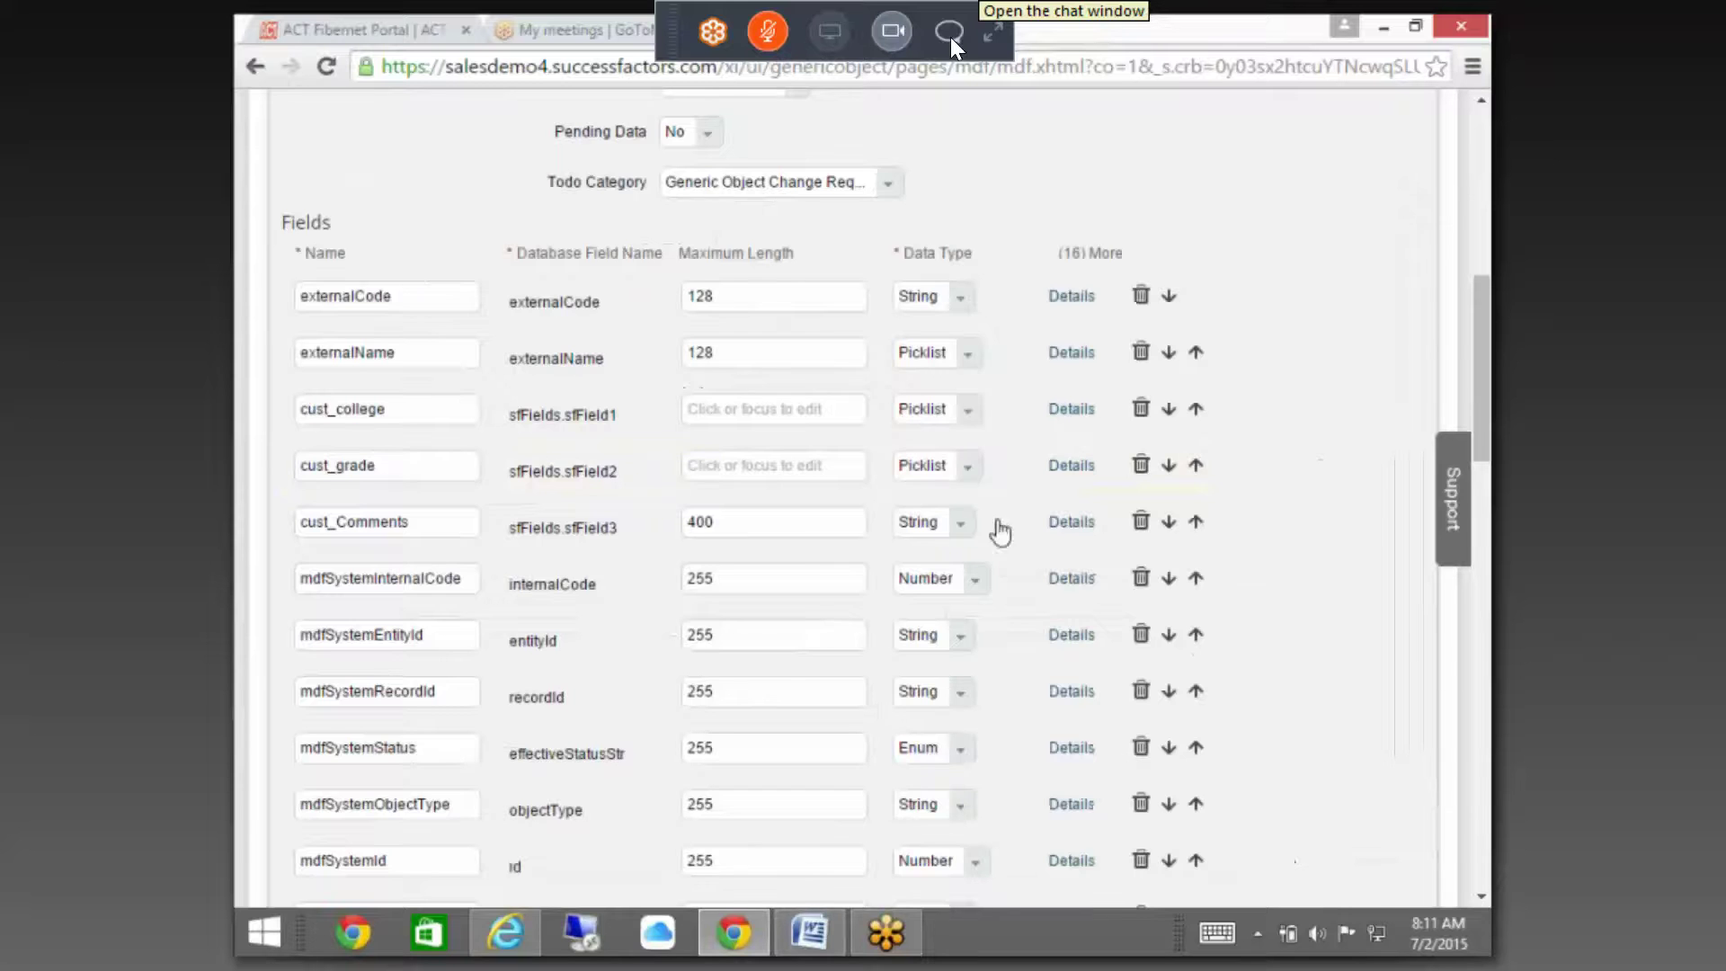
click(1074, 526)
drag(1331, 463, 1321, 817)
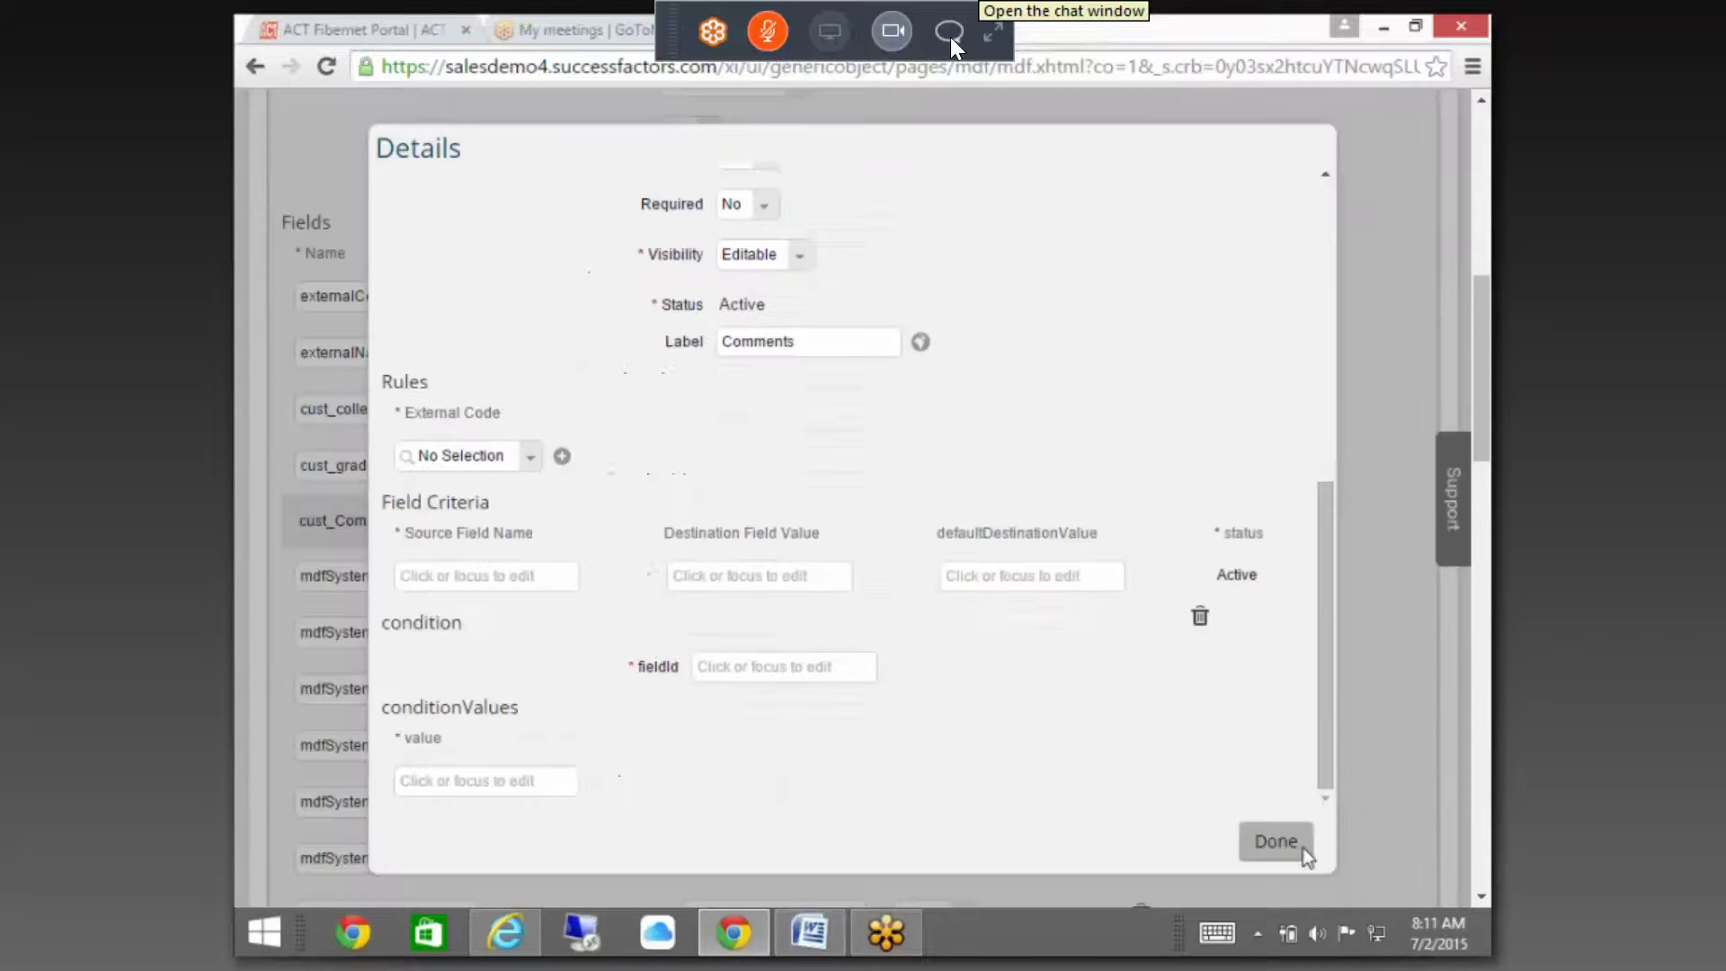
click(1290, 845)
- Close the cust_Comments field's details and save the cust_Degree object definition
drag(1482, 369, 1482, 753)
scroll(1348, 720, down, 2)
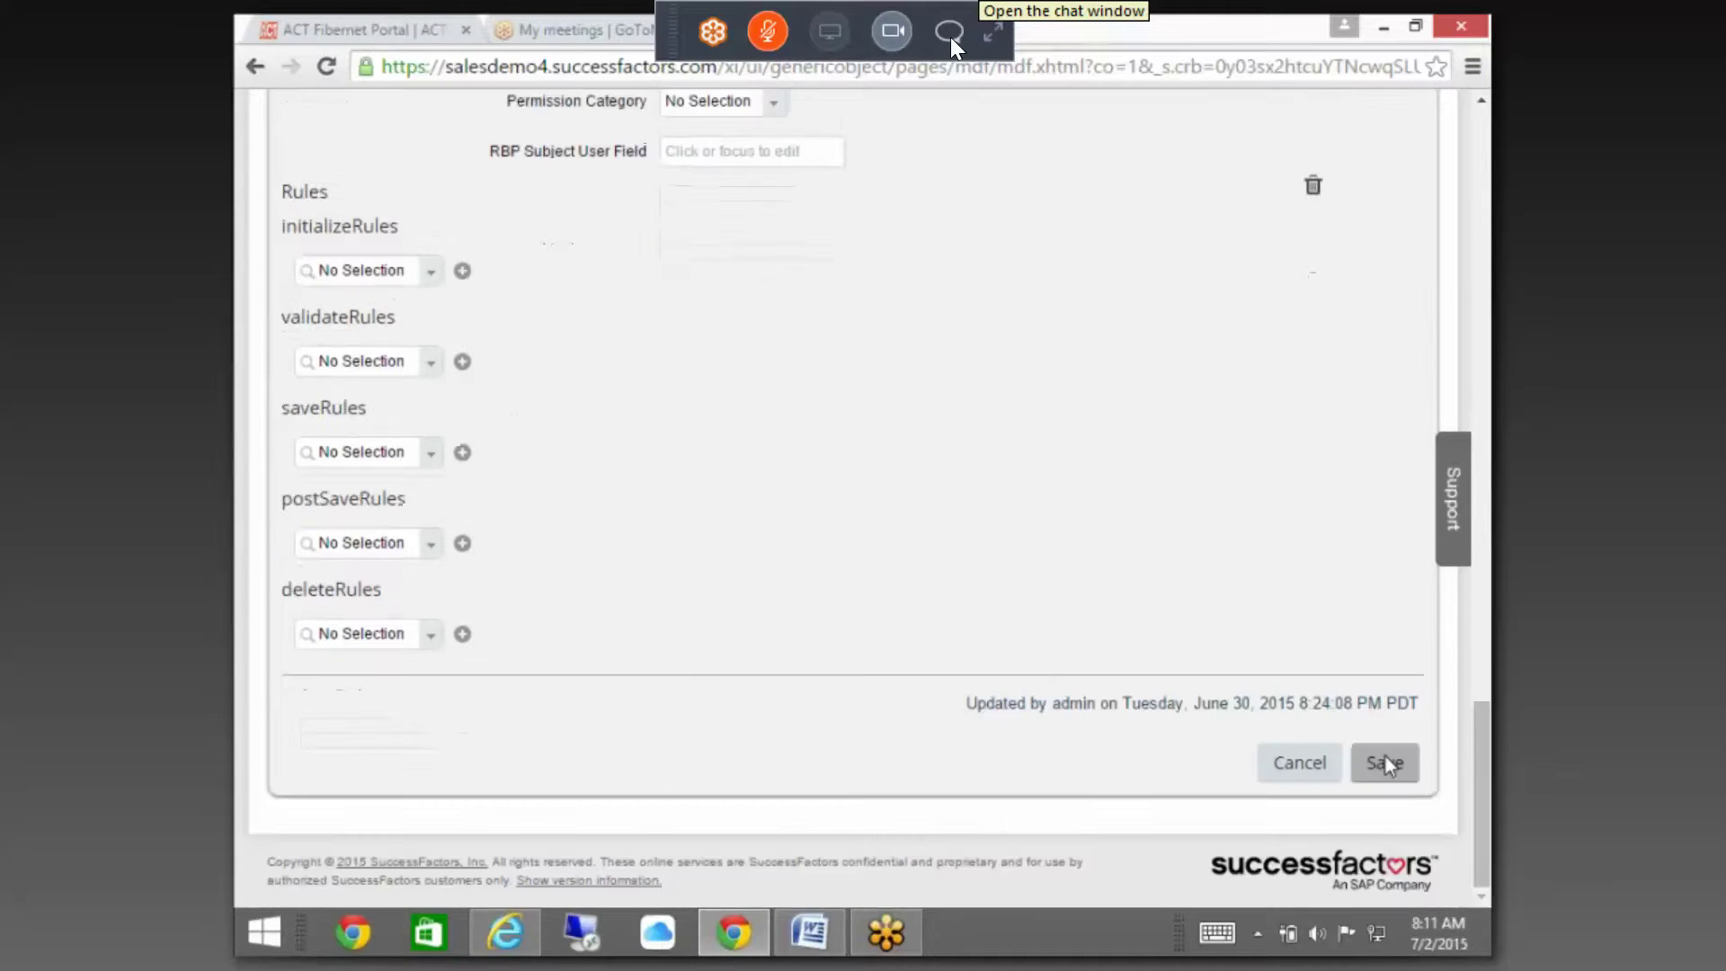
click(1388, 764)
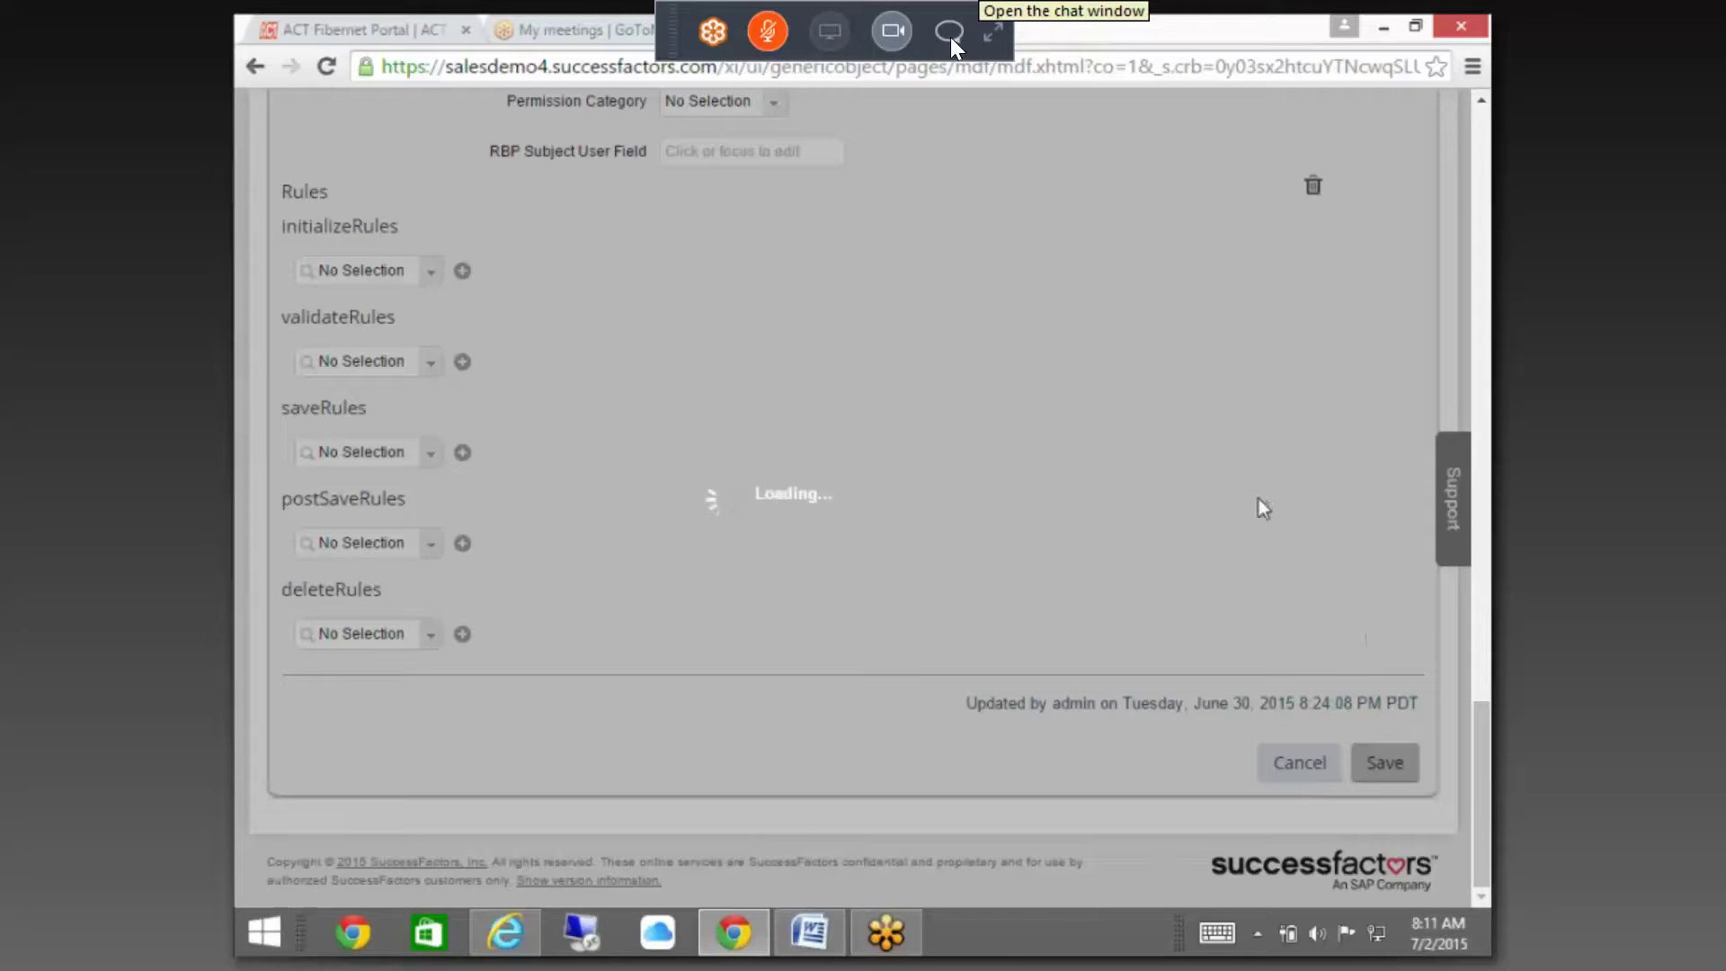
key(Escape)
click(1540, 946)
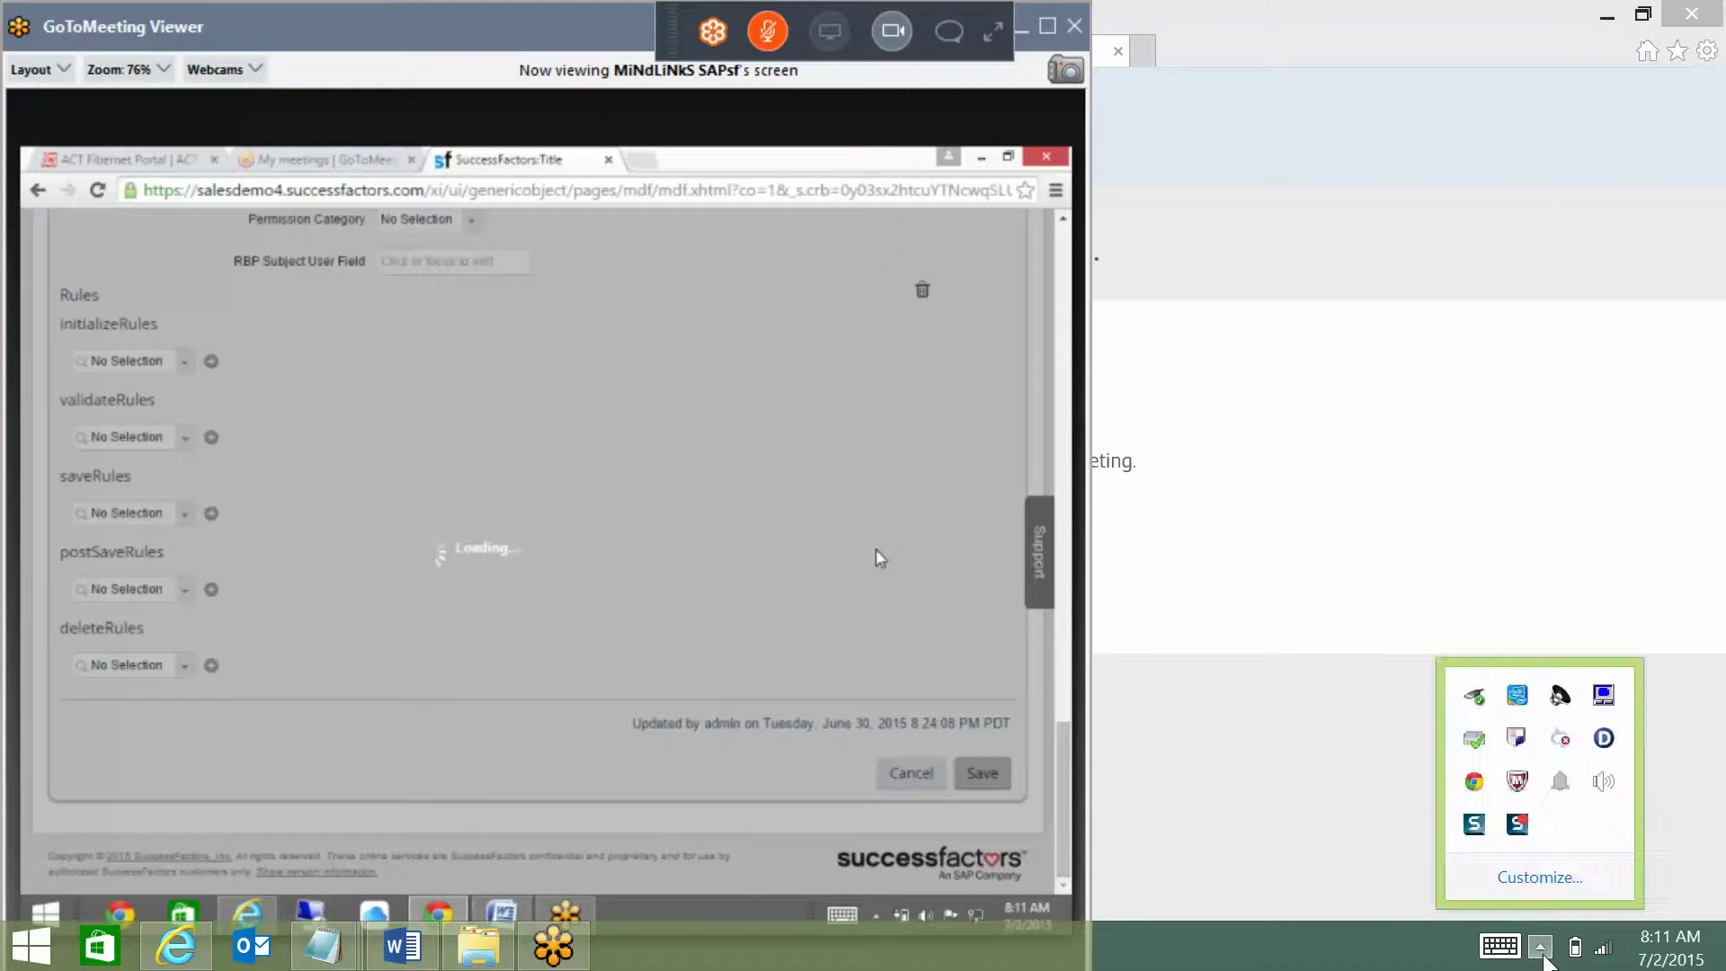
click(1539, 946)
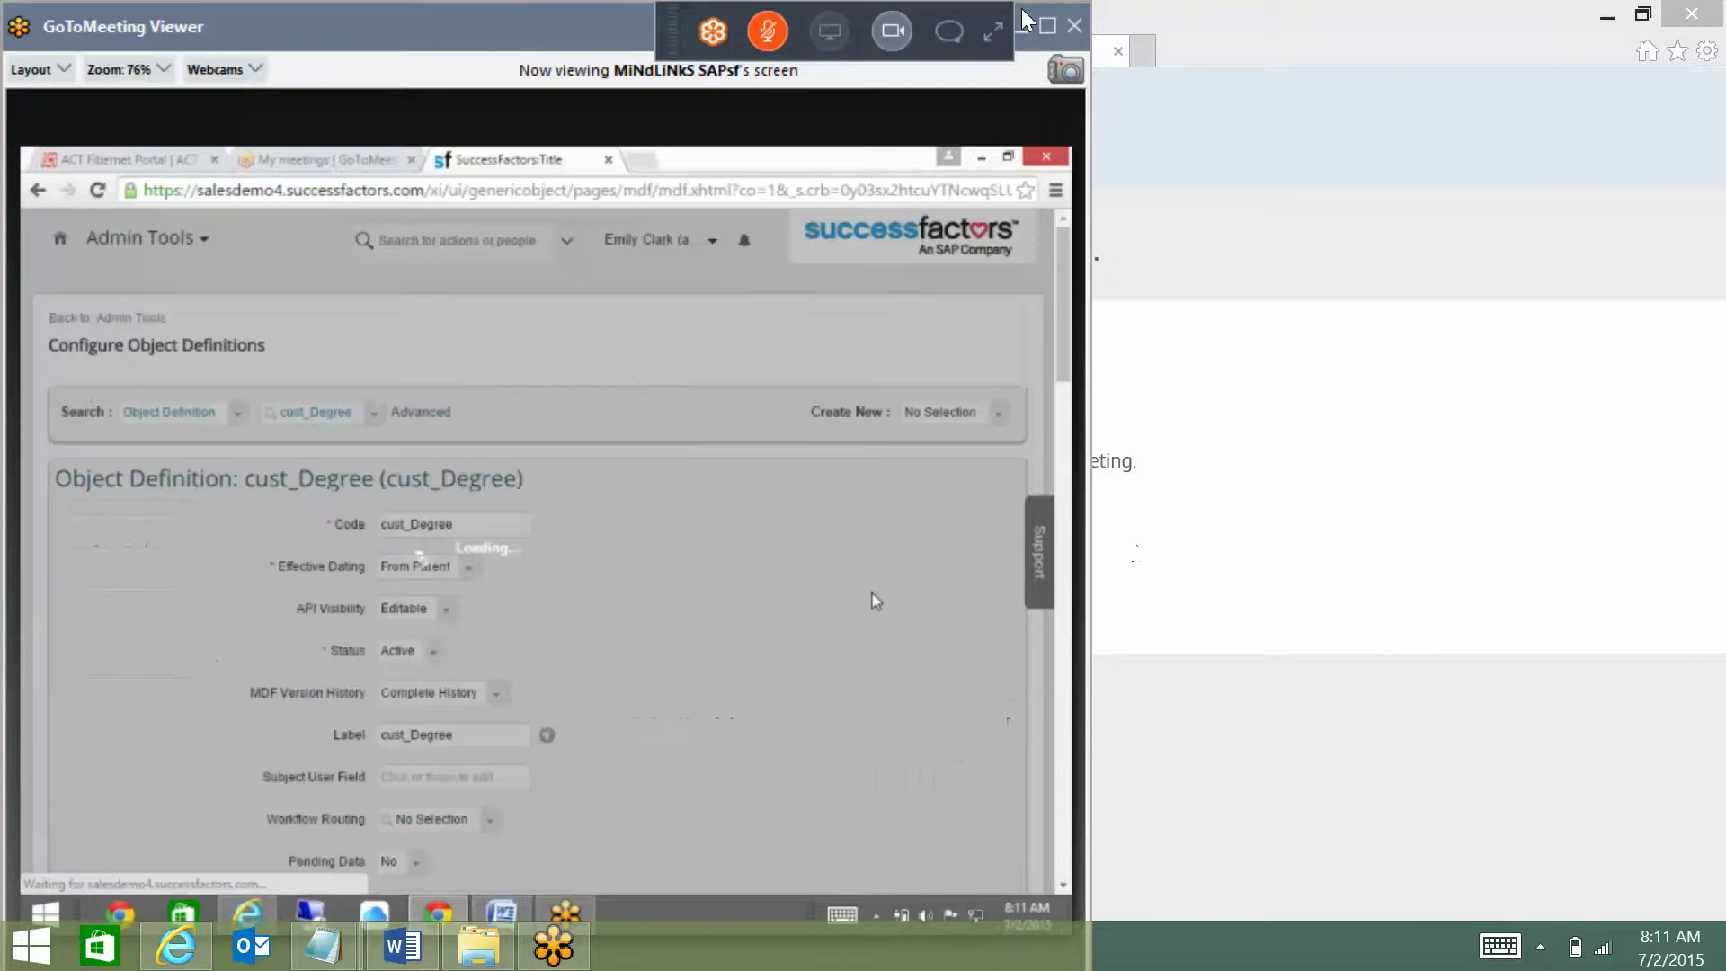
click(1047, 26)
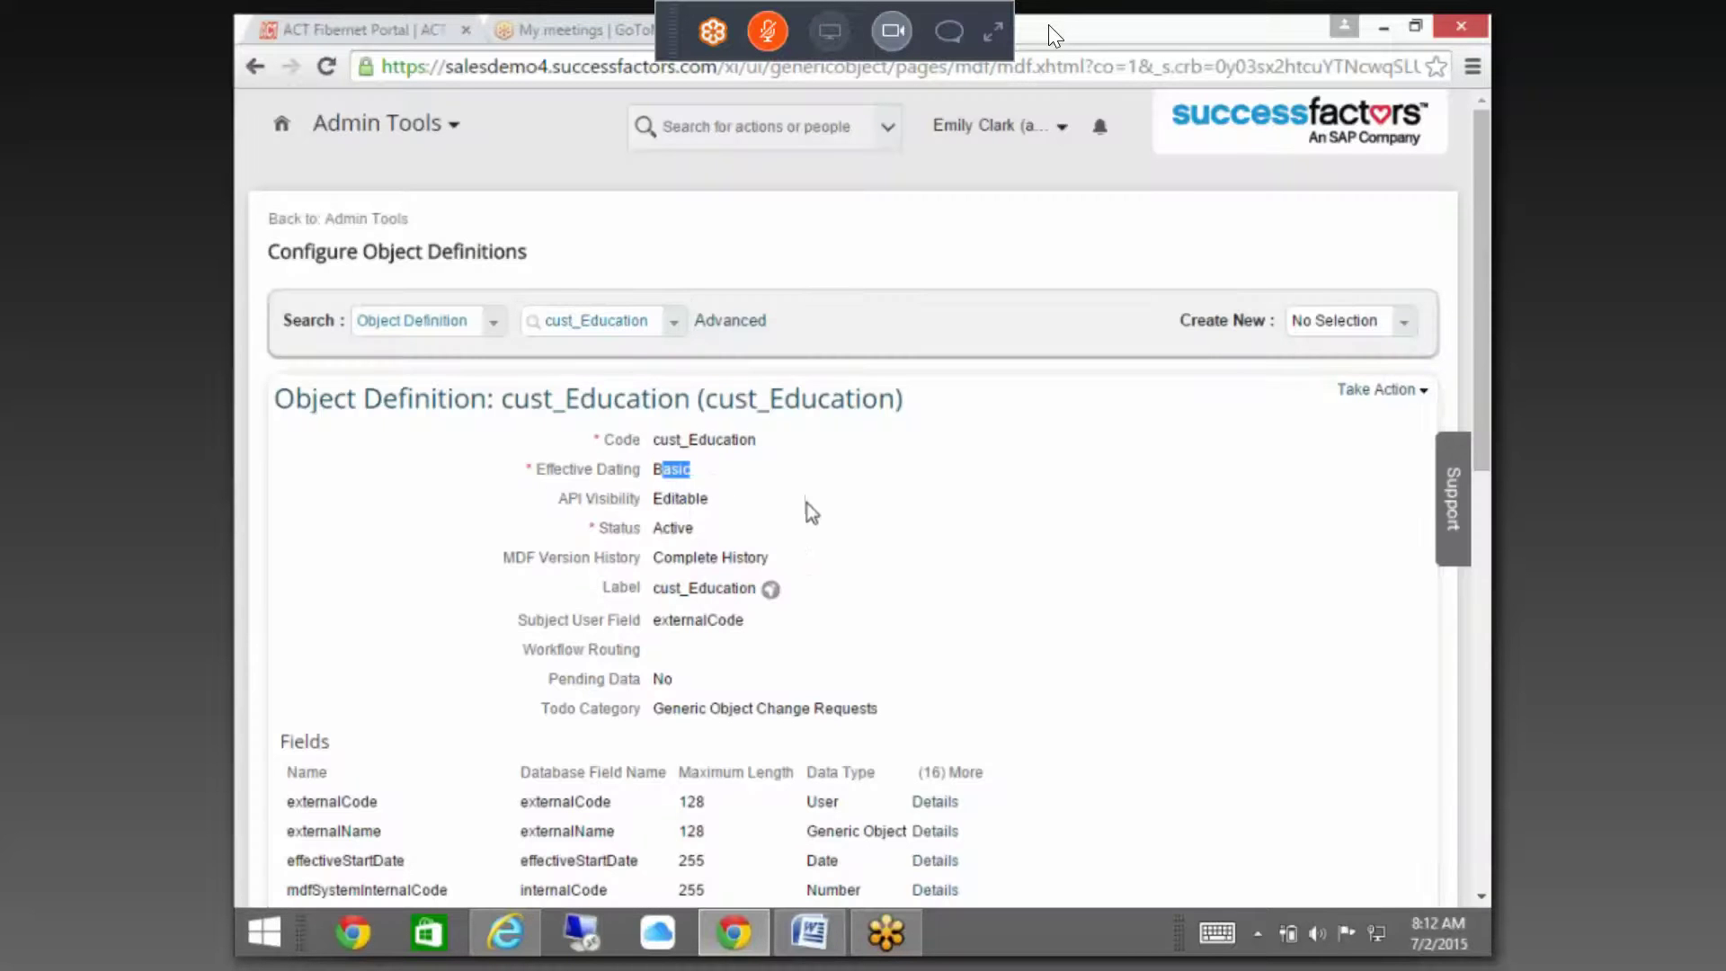
- Check the destination object of the association in the cust_Education object definition
double_click(529, 449)
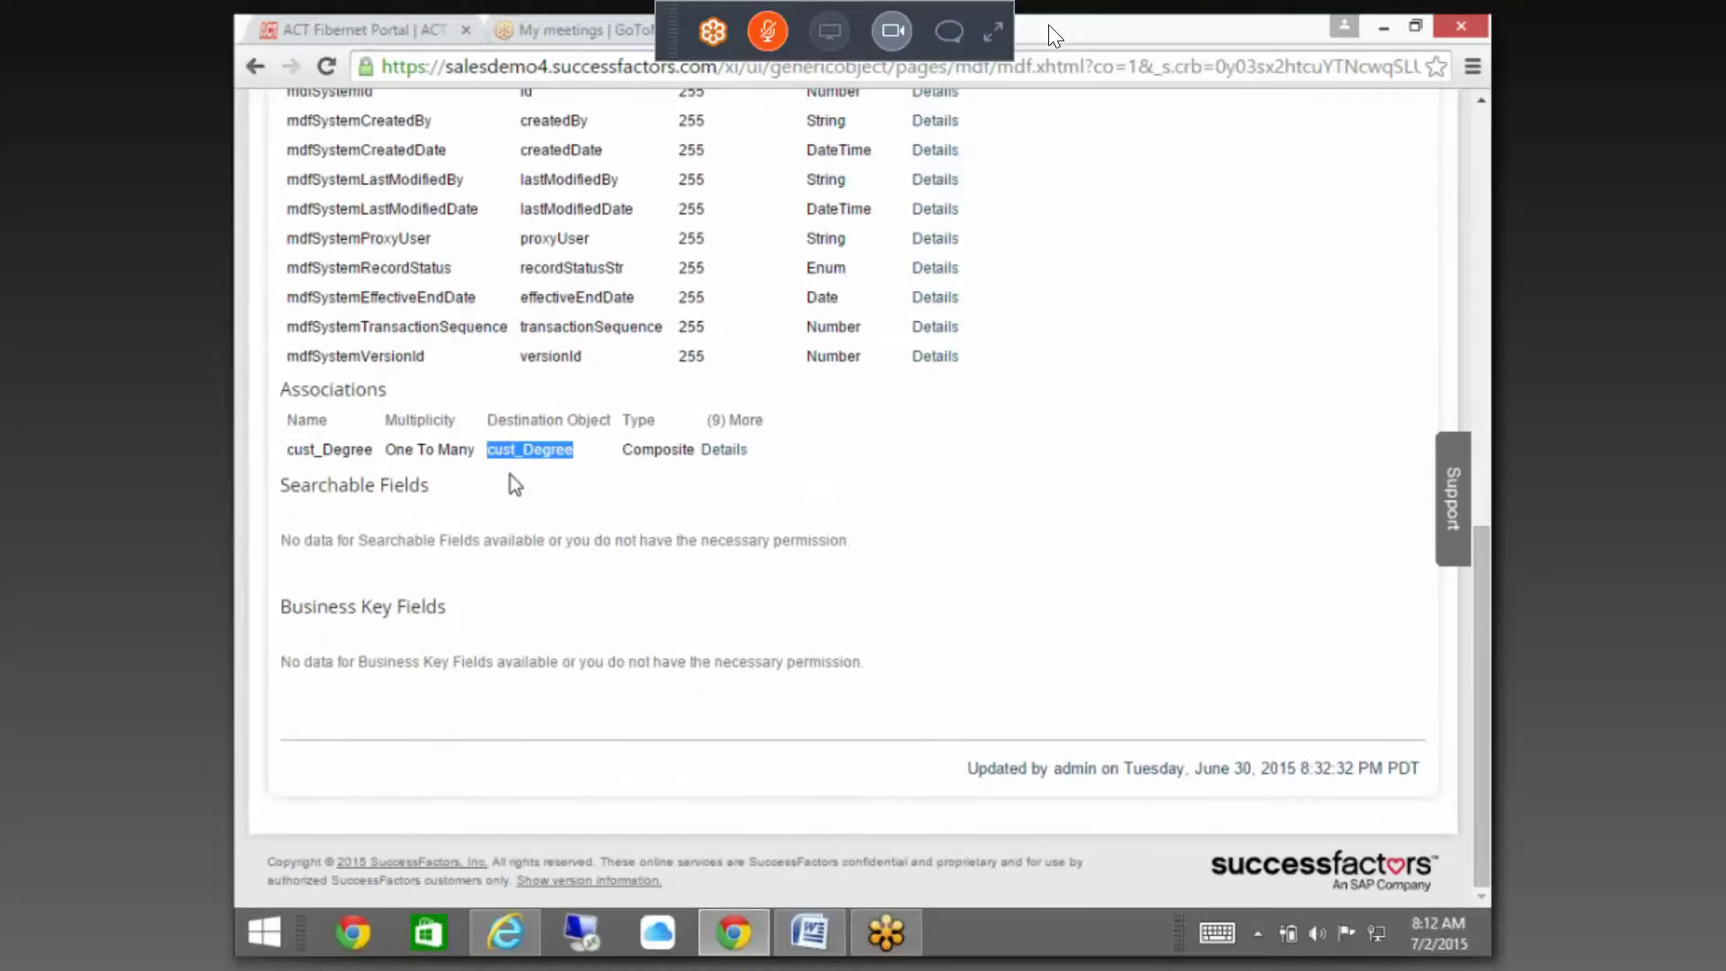
scroll(515, 484, up, 10)
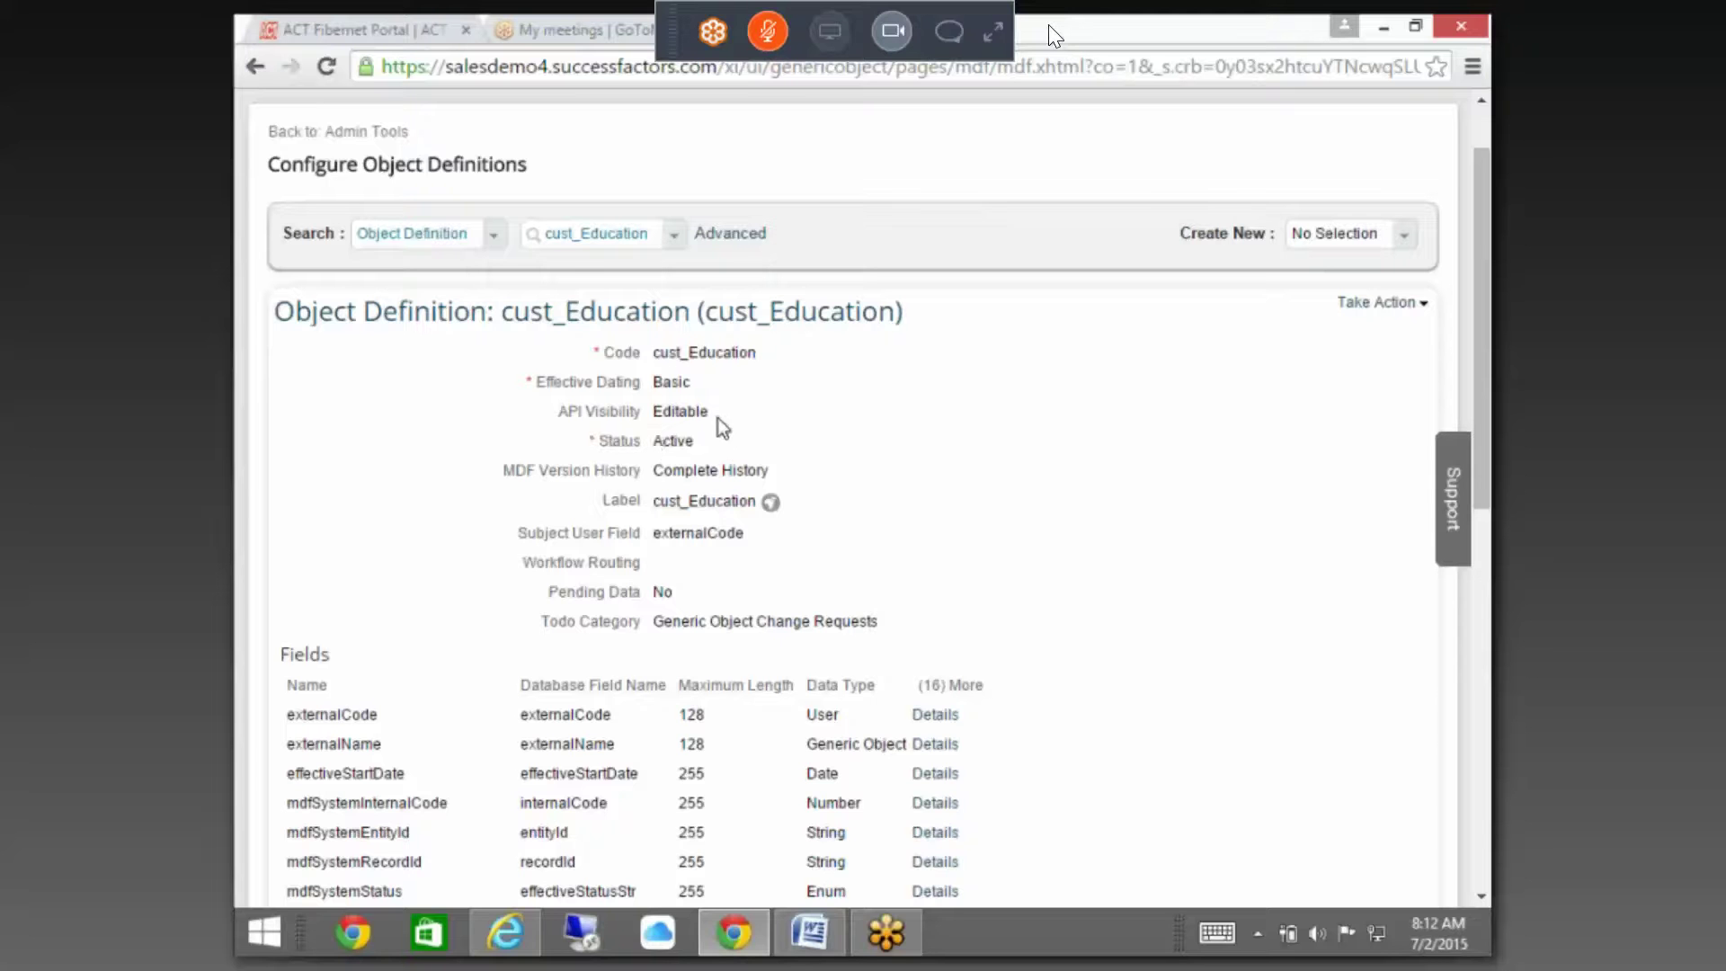
- Return to the admin tools, search for Manage Data and open that tool
click(404, 135)
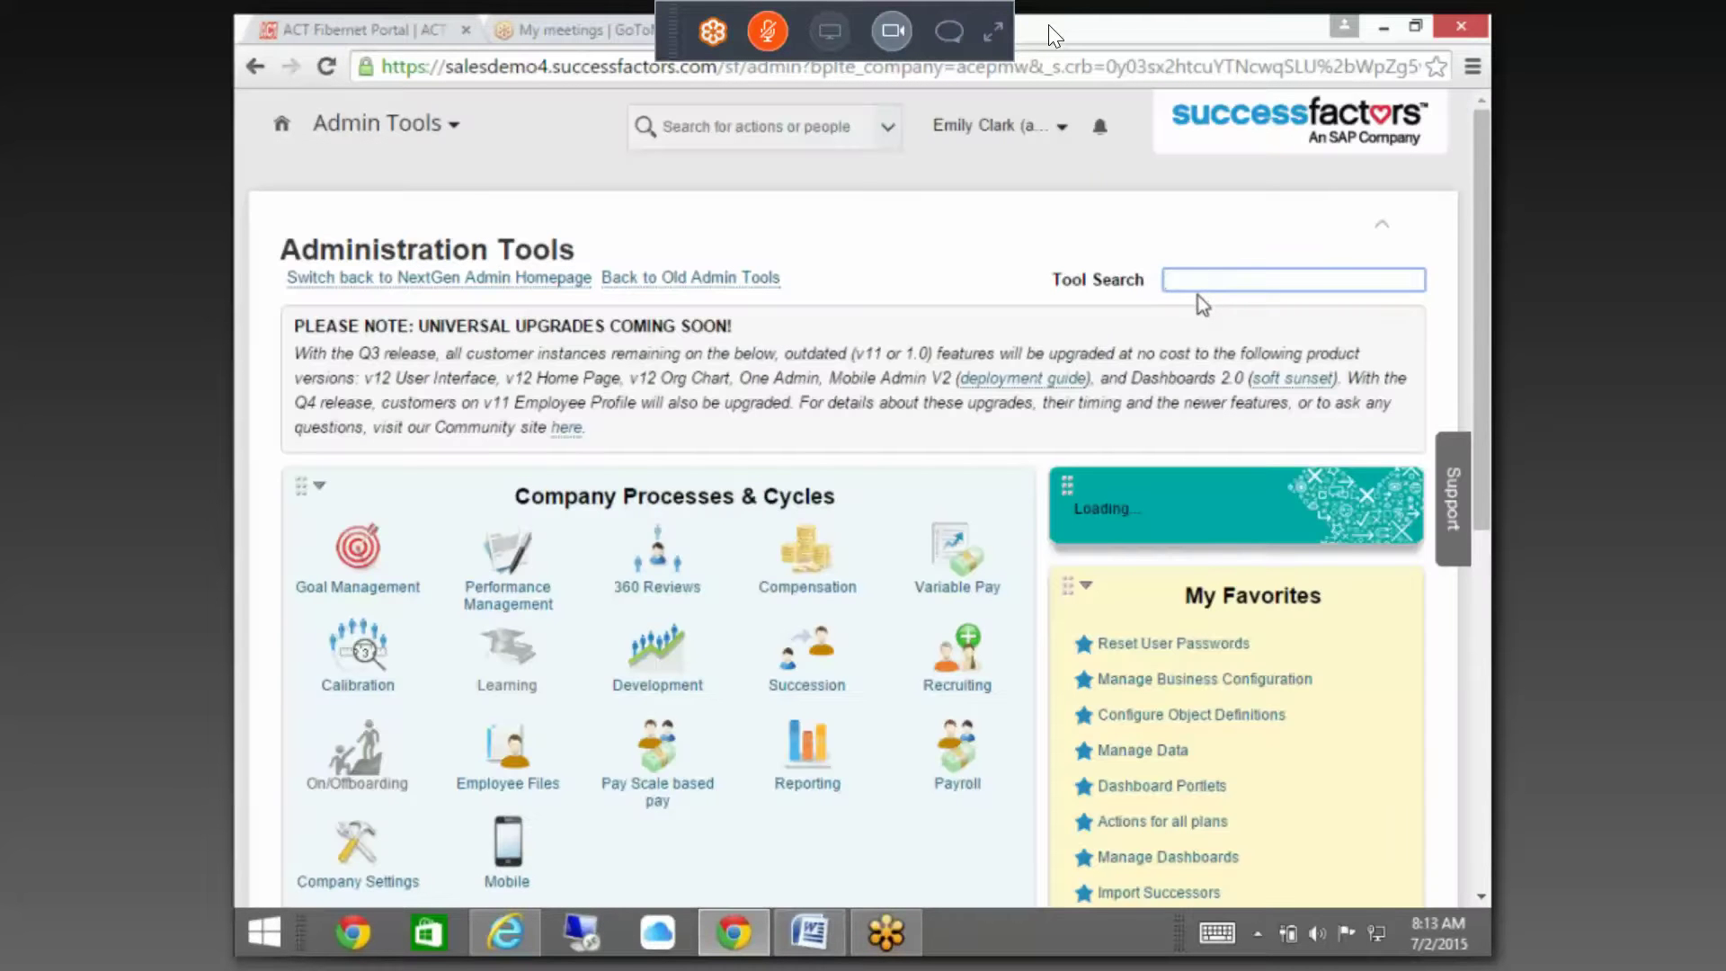
text(MANAGE DATA)
click(1231, 310)
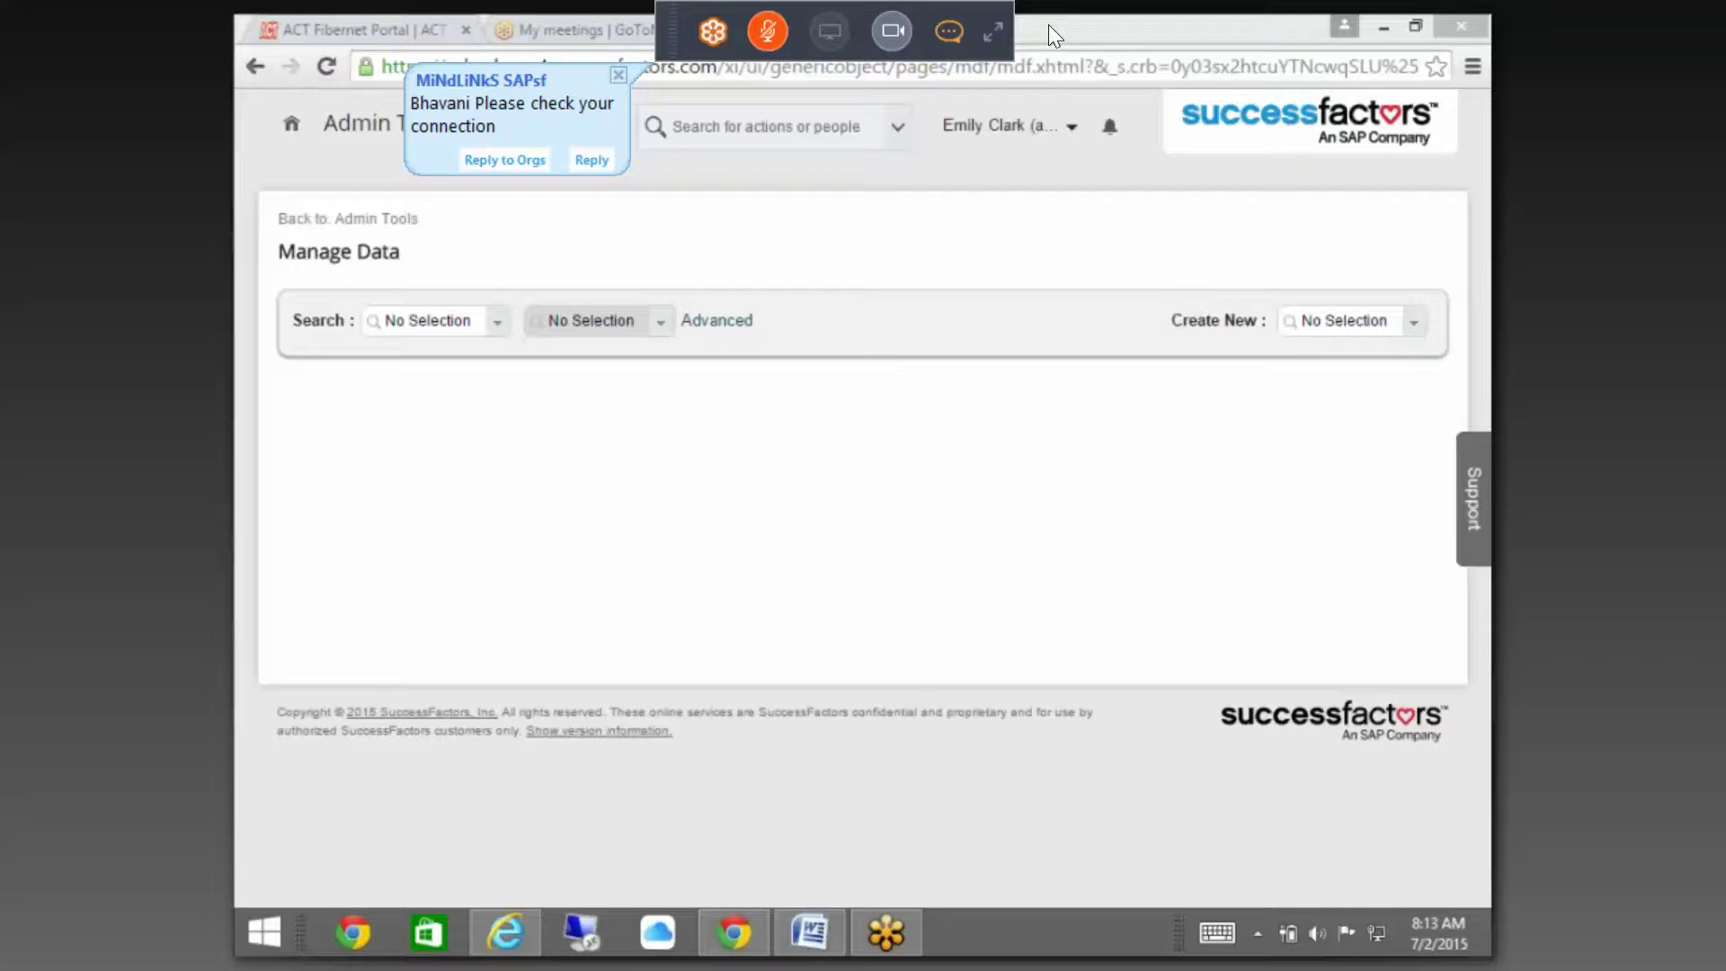
- Read the new messages in the meeting chat and close the chat window
click(950, 32)
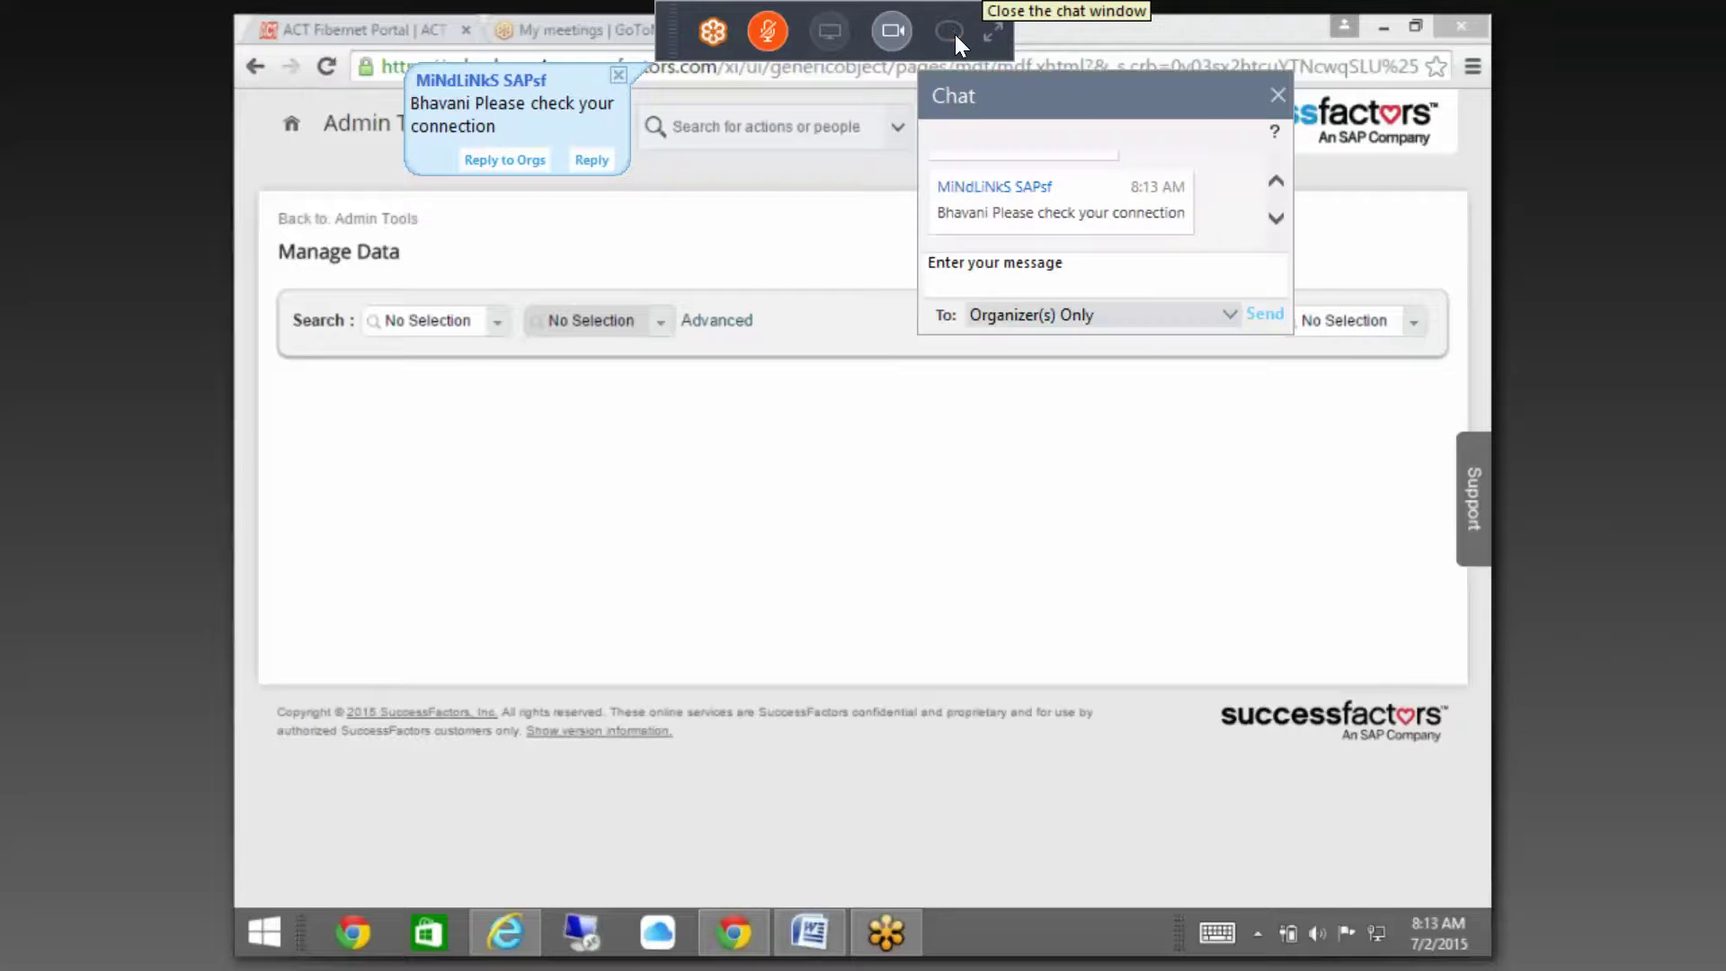
click(953, 32)
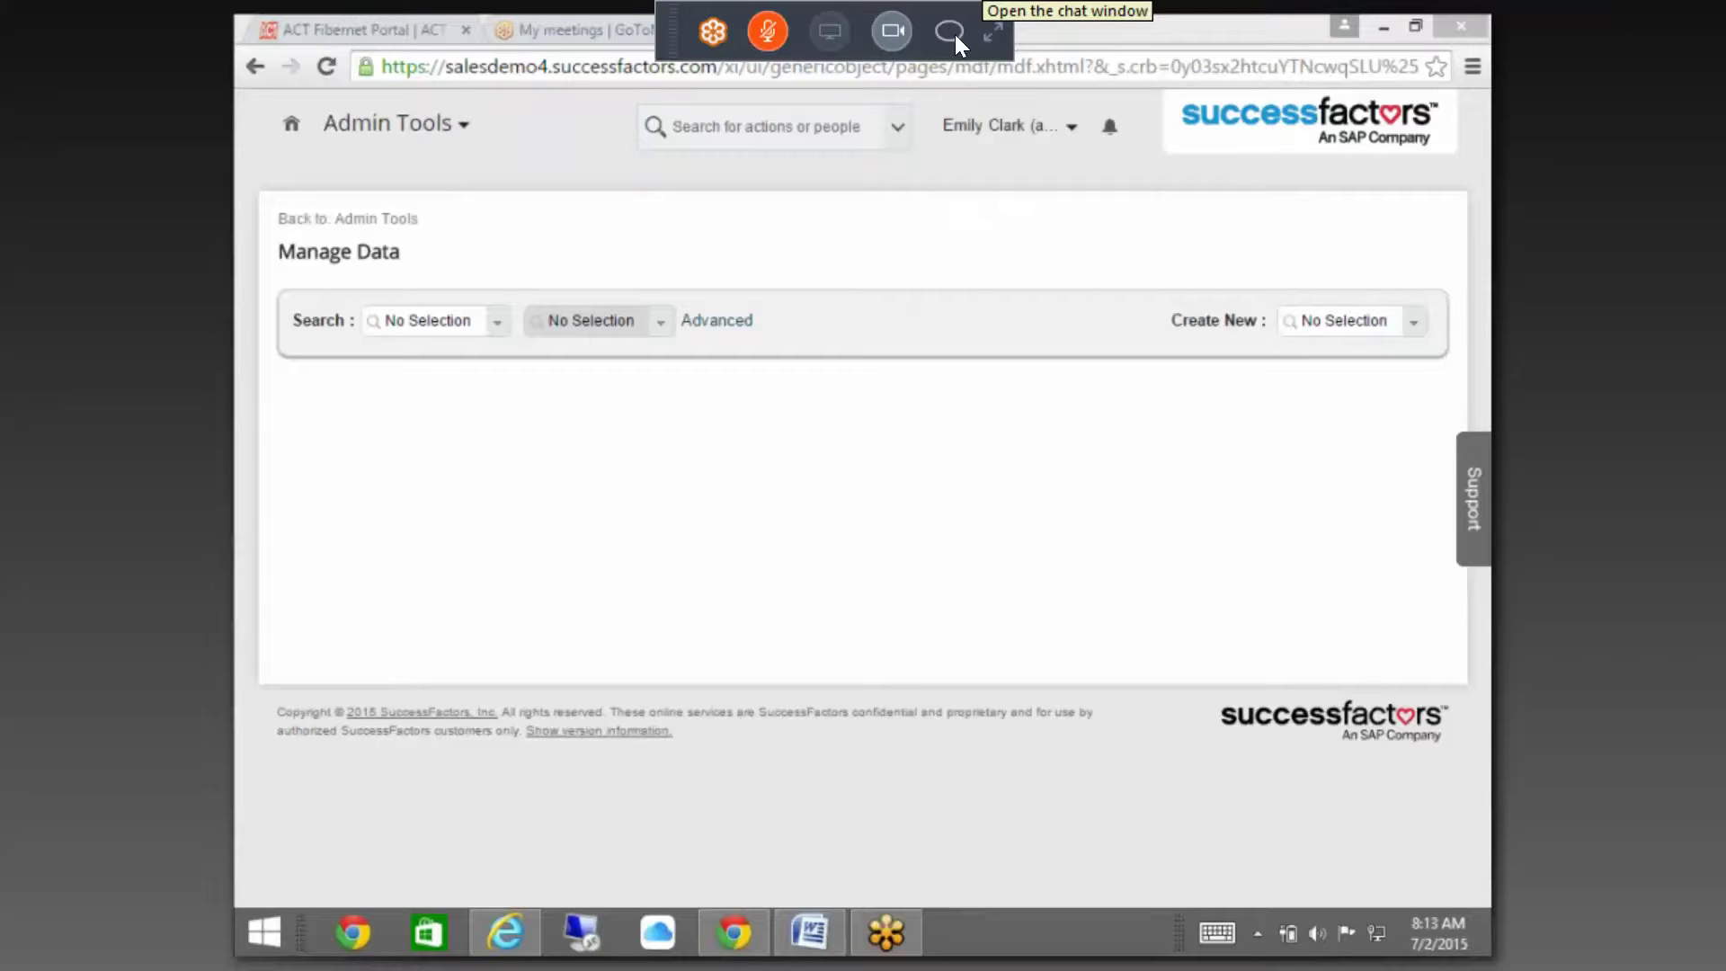
click(953, 34)
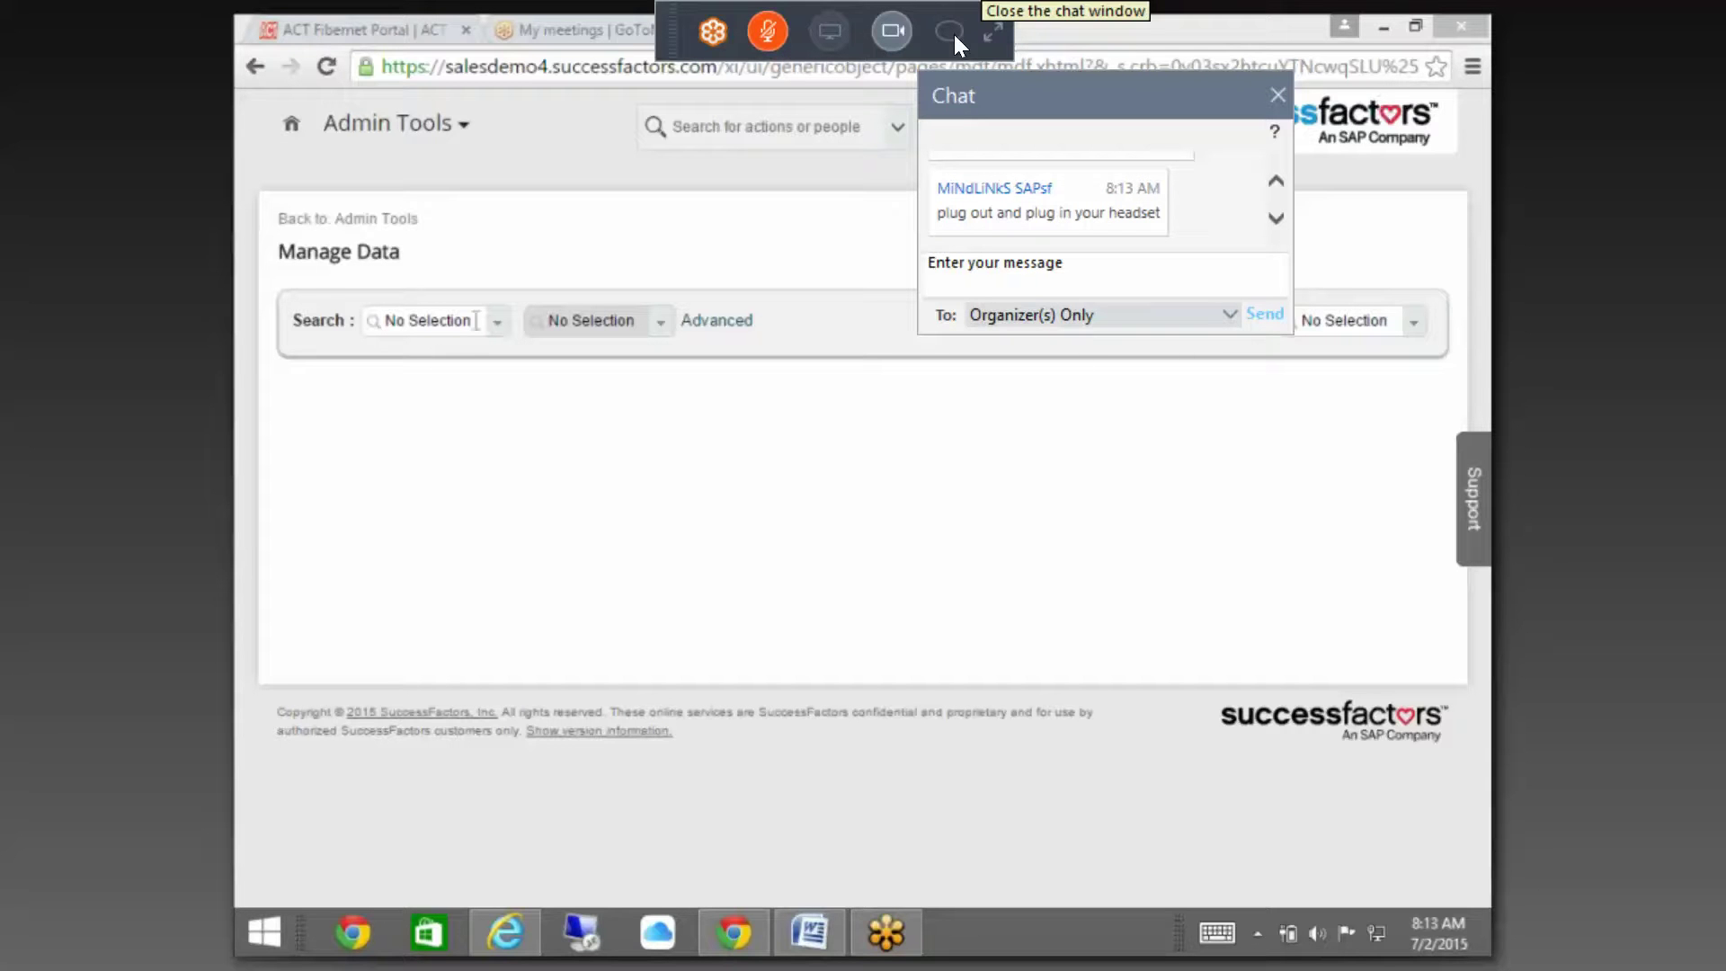
click(952, 34)
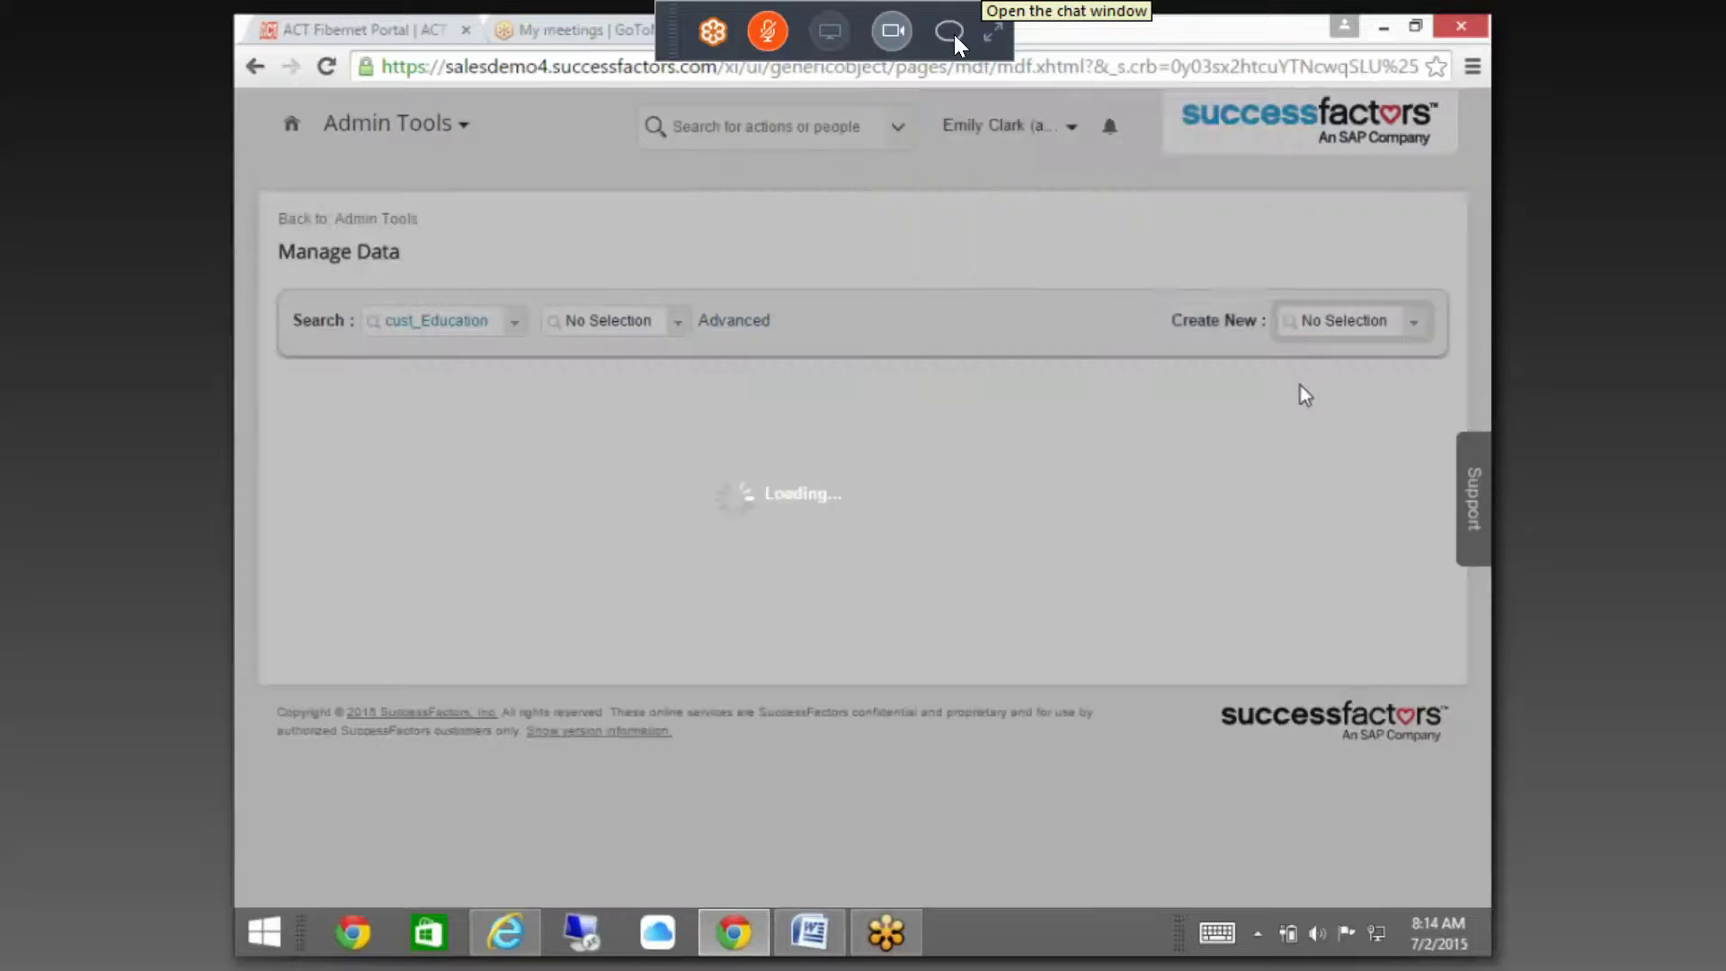
click(953, 34)
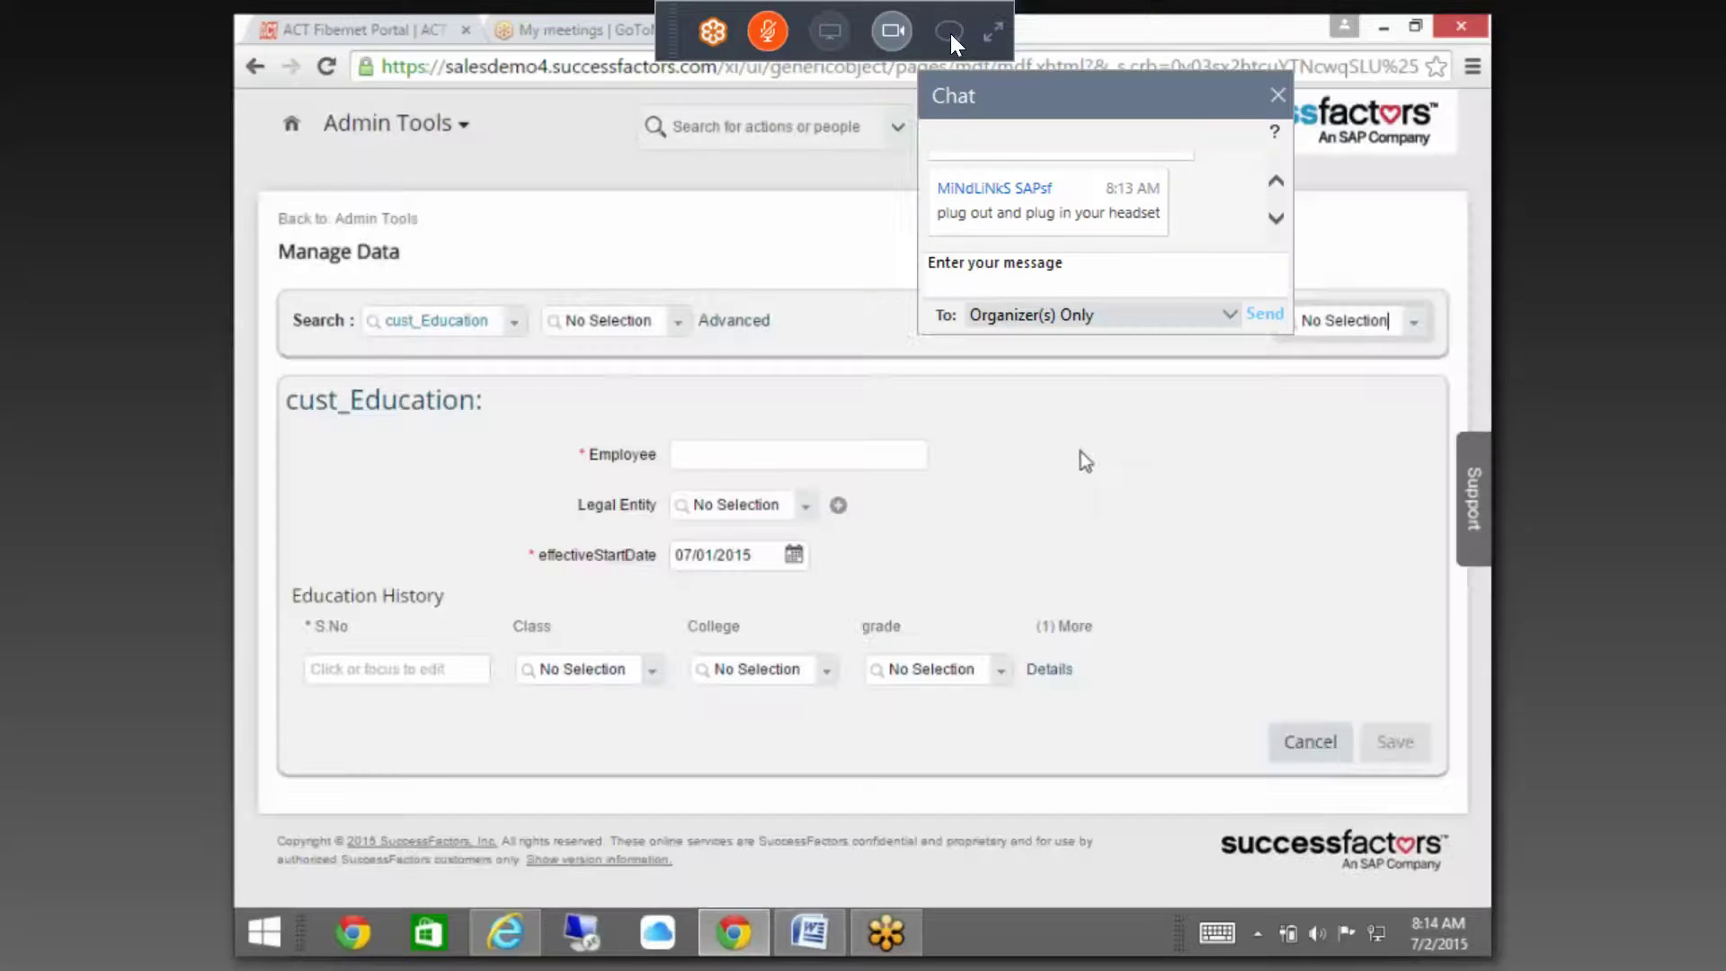
click(951, 34)
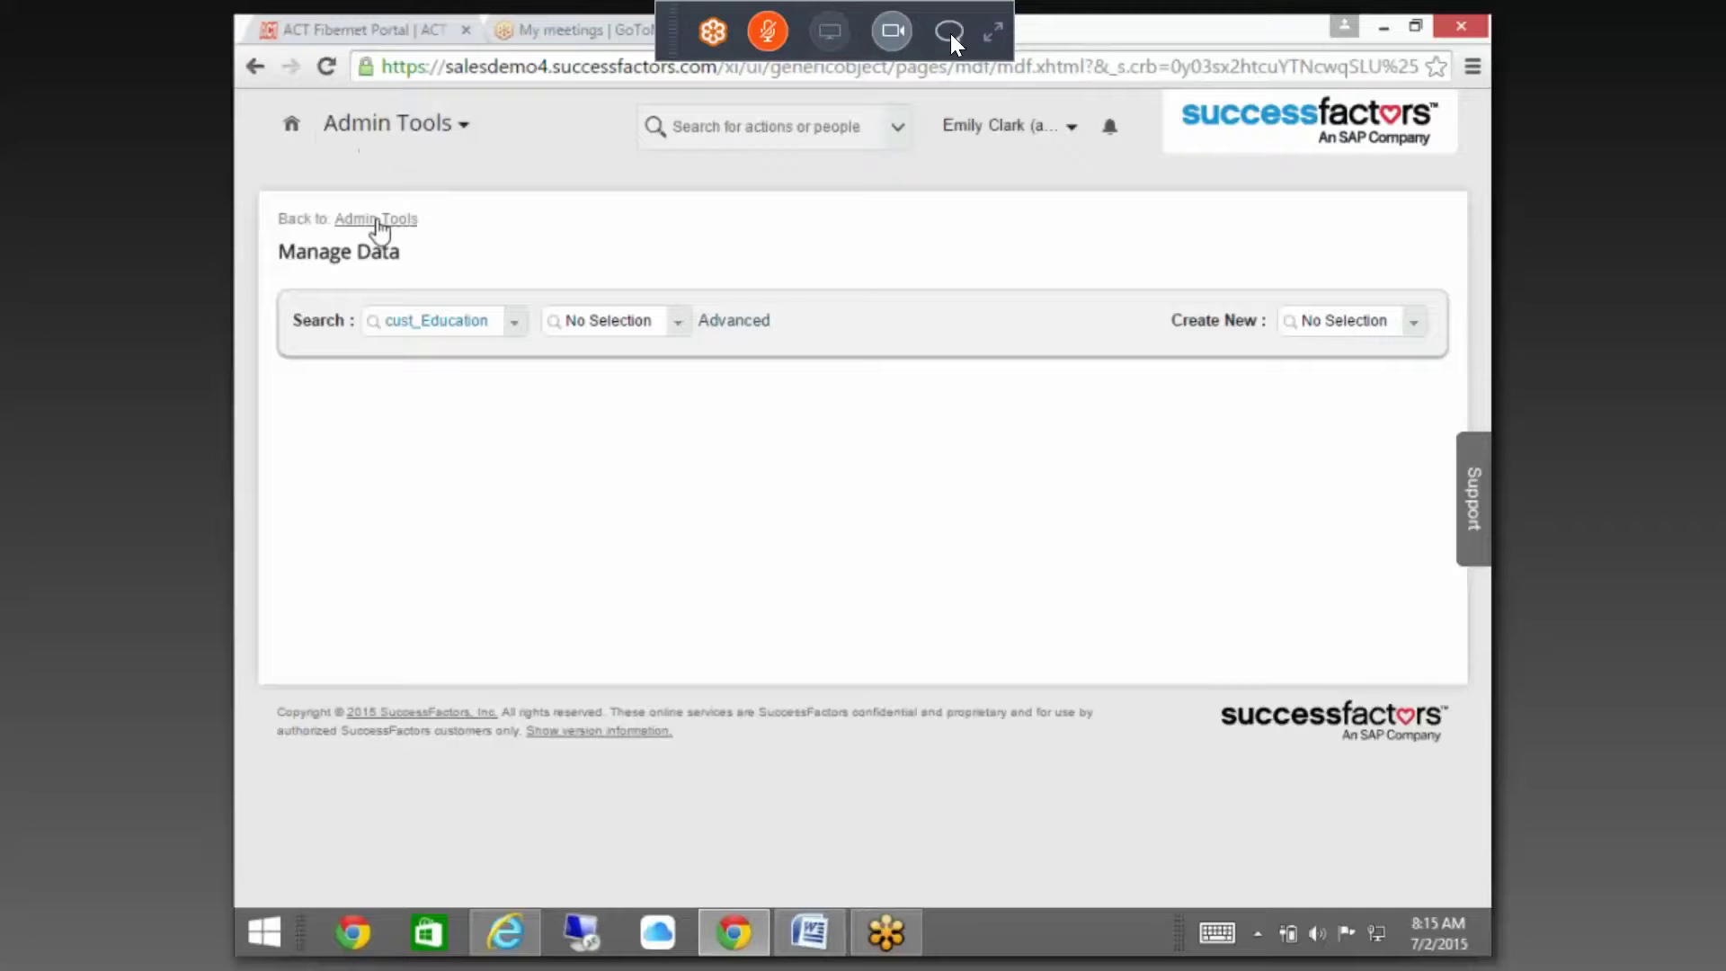
- Go back to the admin tools and open the Manage Configuration UI tool
click(377, 219)
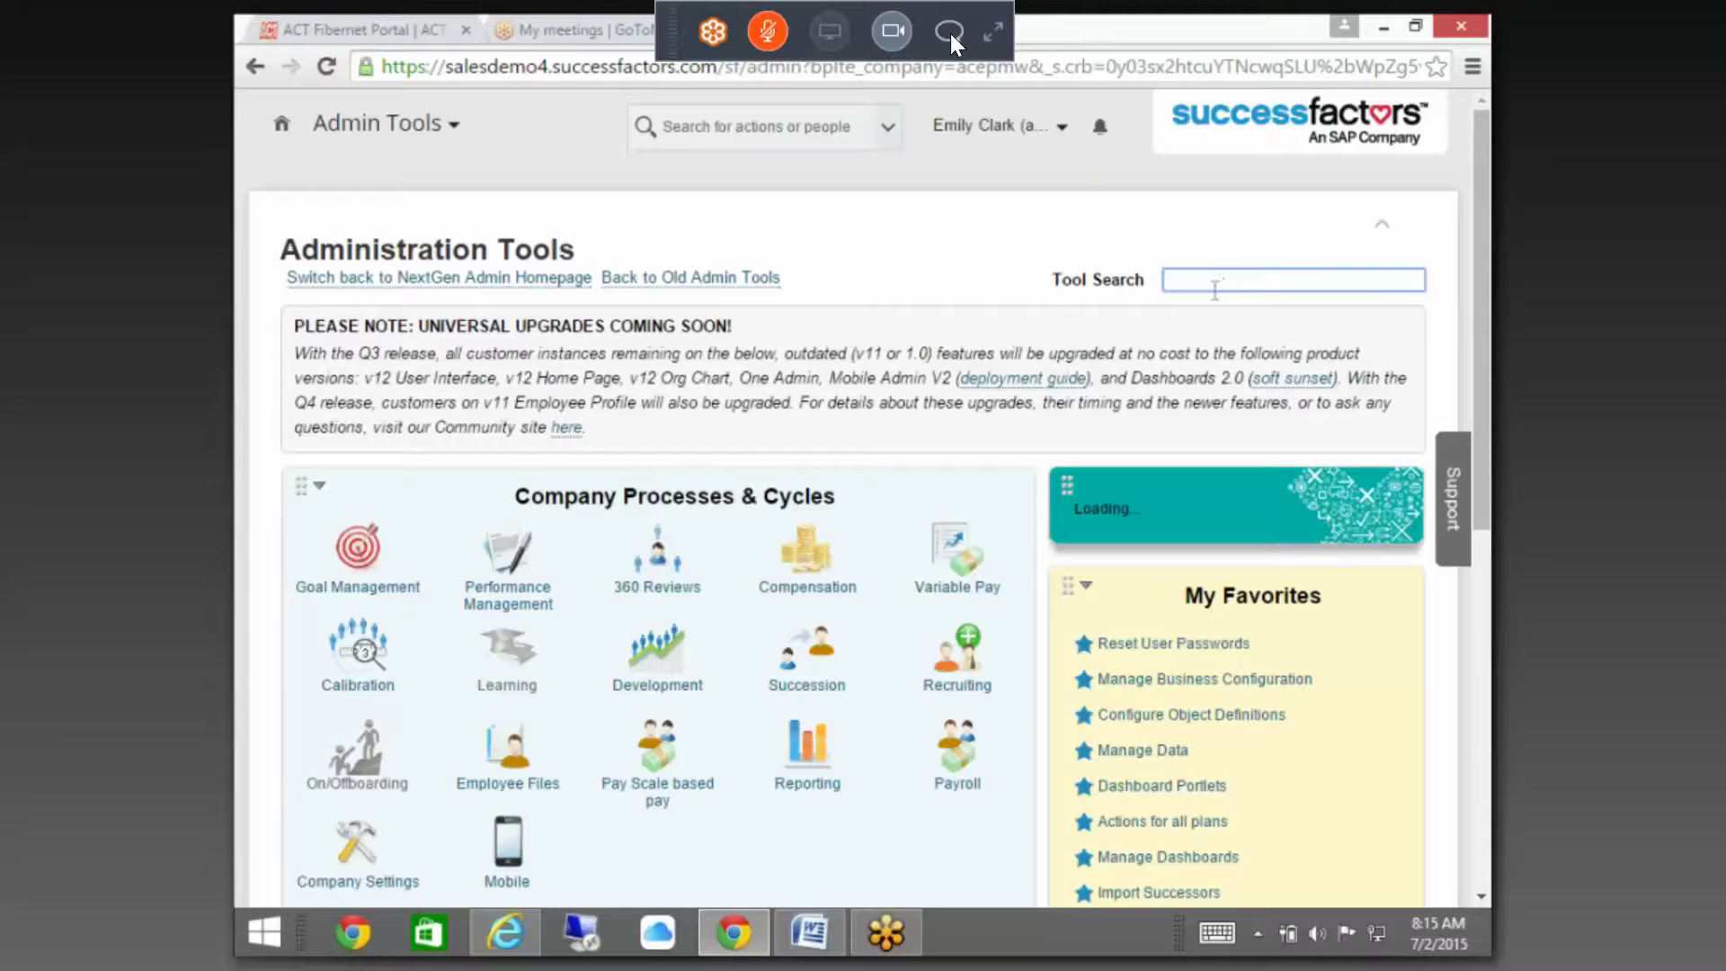
click(1212, 288)
text(manage con)
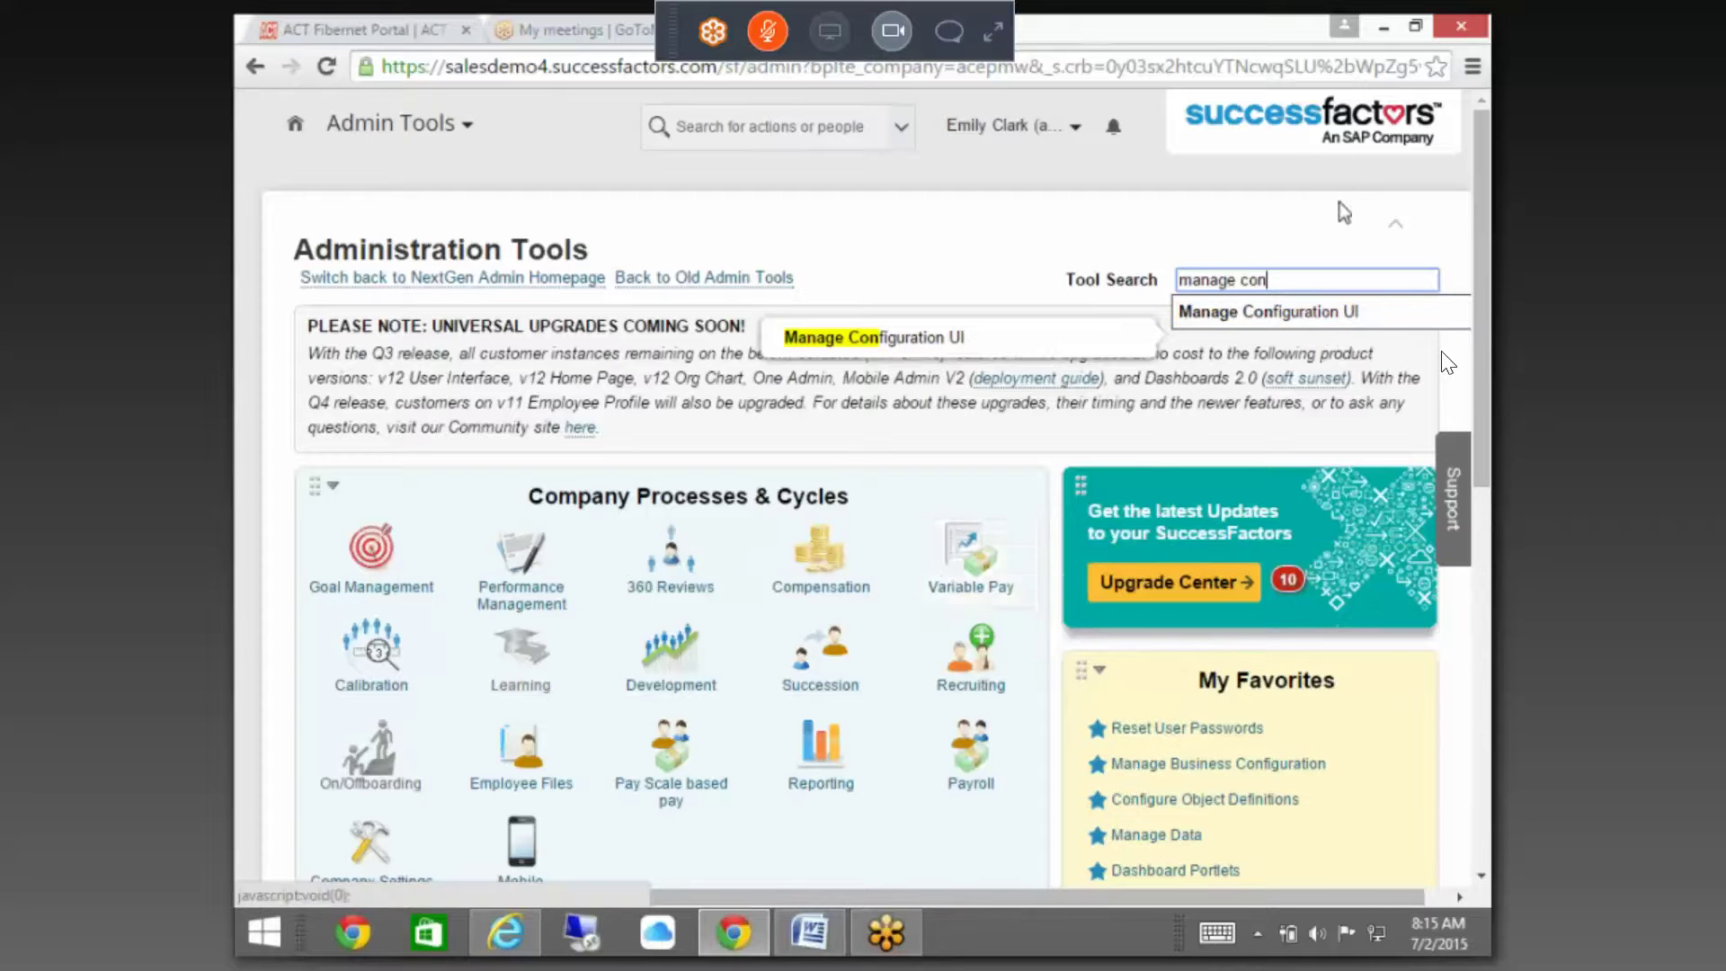
click(1271, 310)
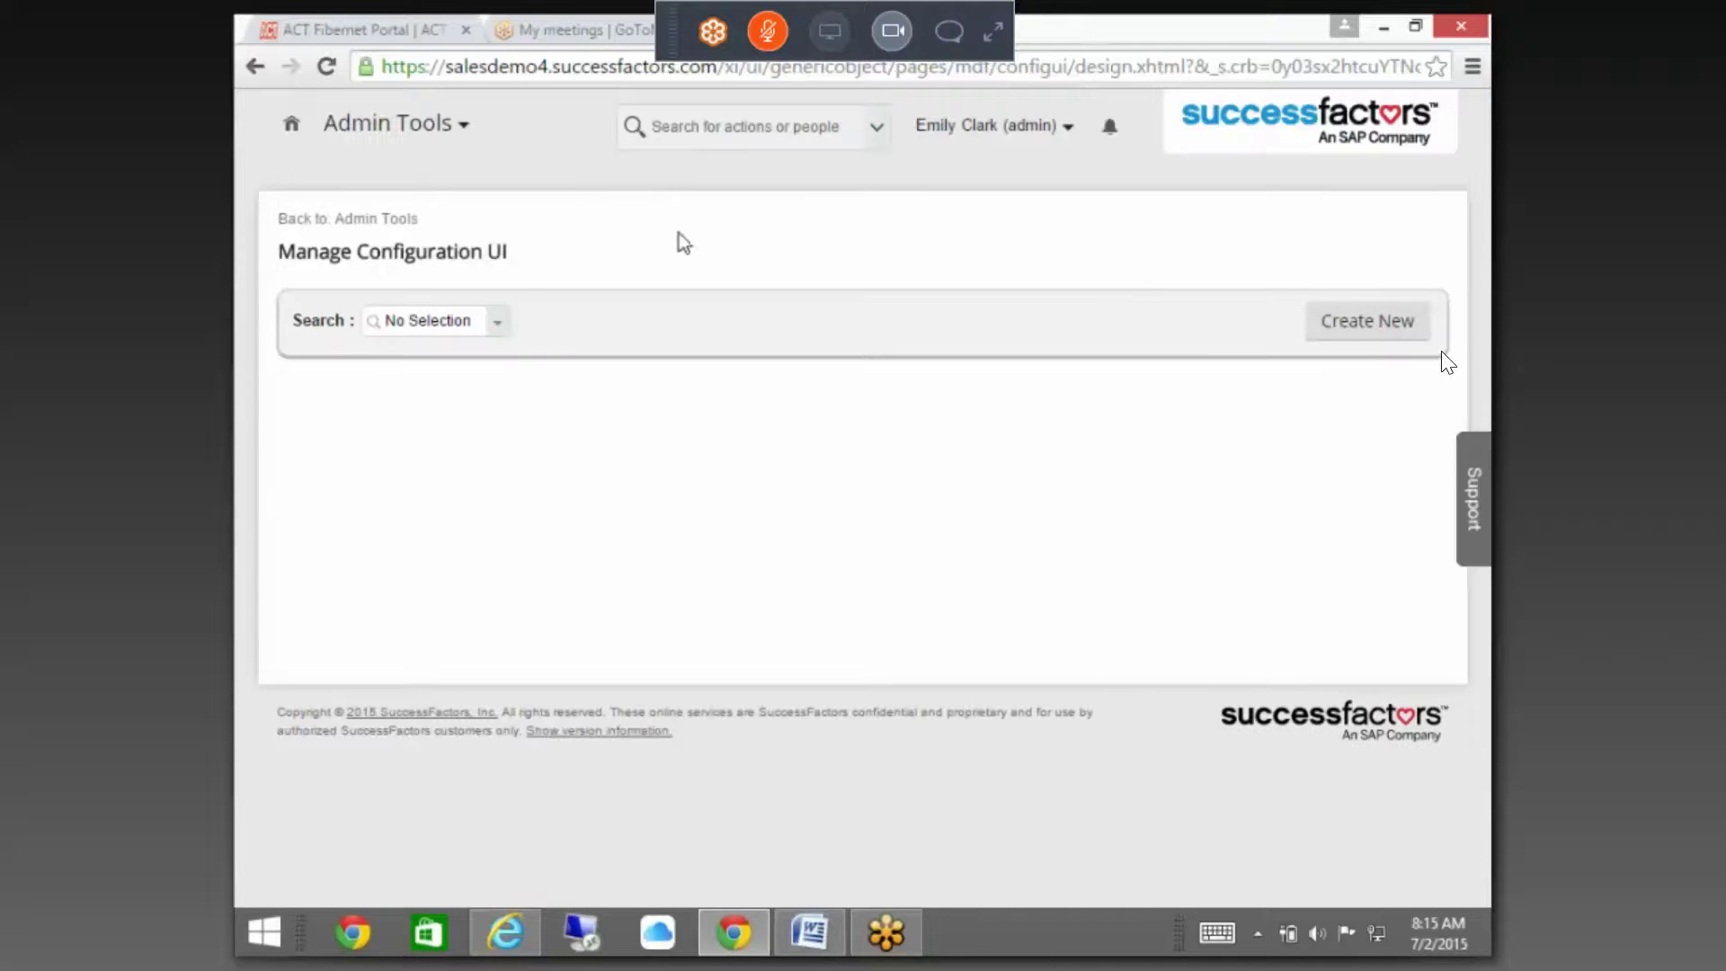
- Create a new configuration UI with the Id Education and cust_Education as its base object
click(512, 322)
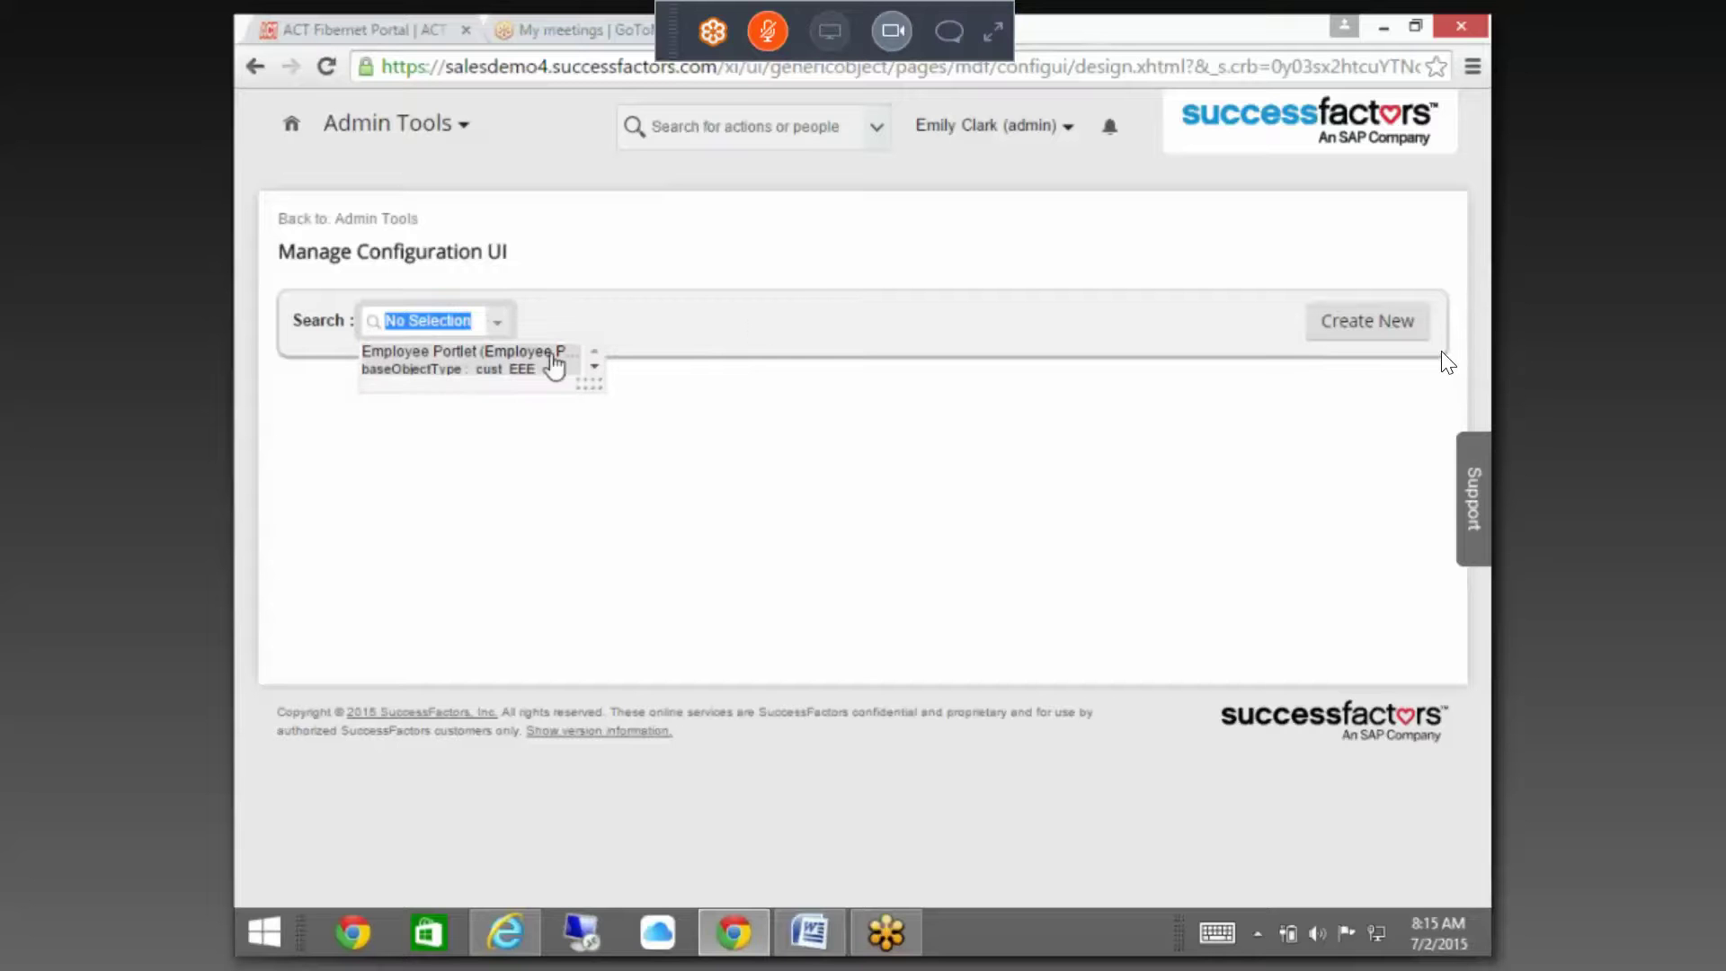
click(710, 327)
click(1406, 334)
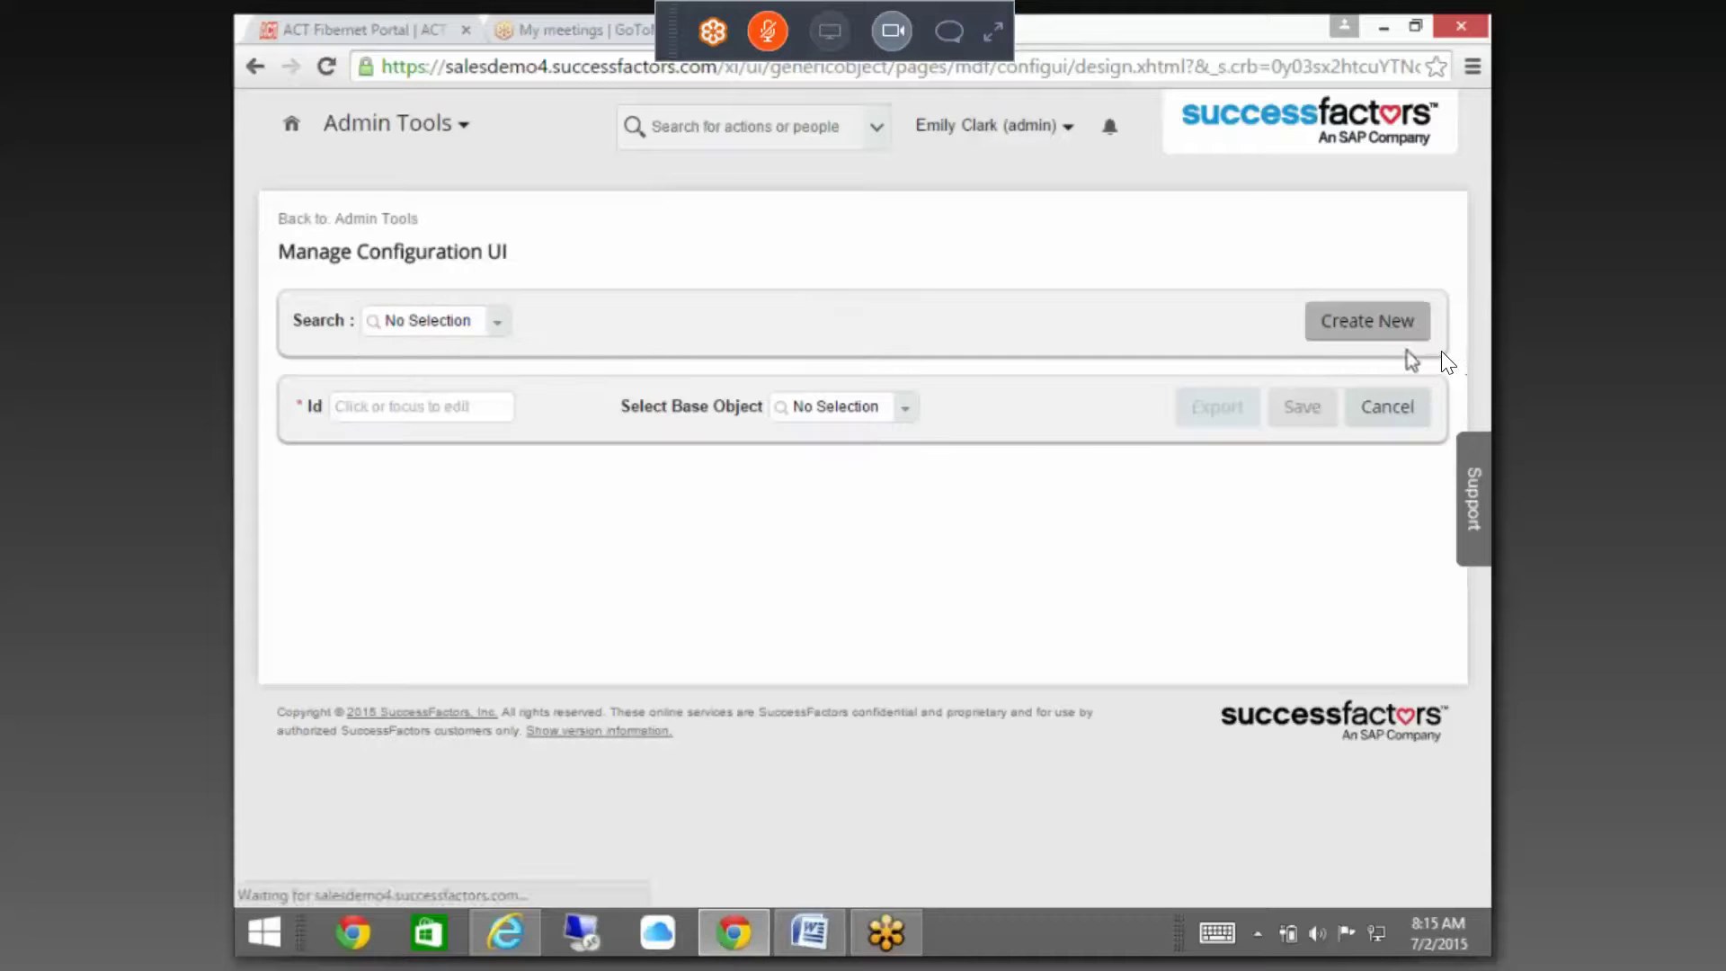
click(480, 407)
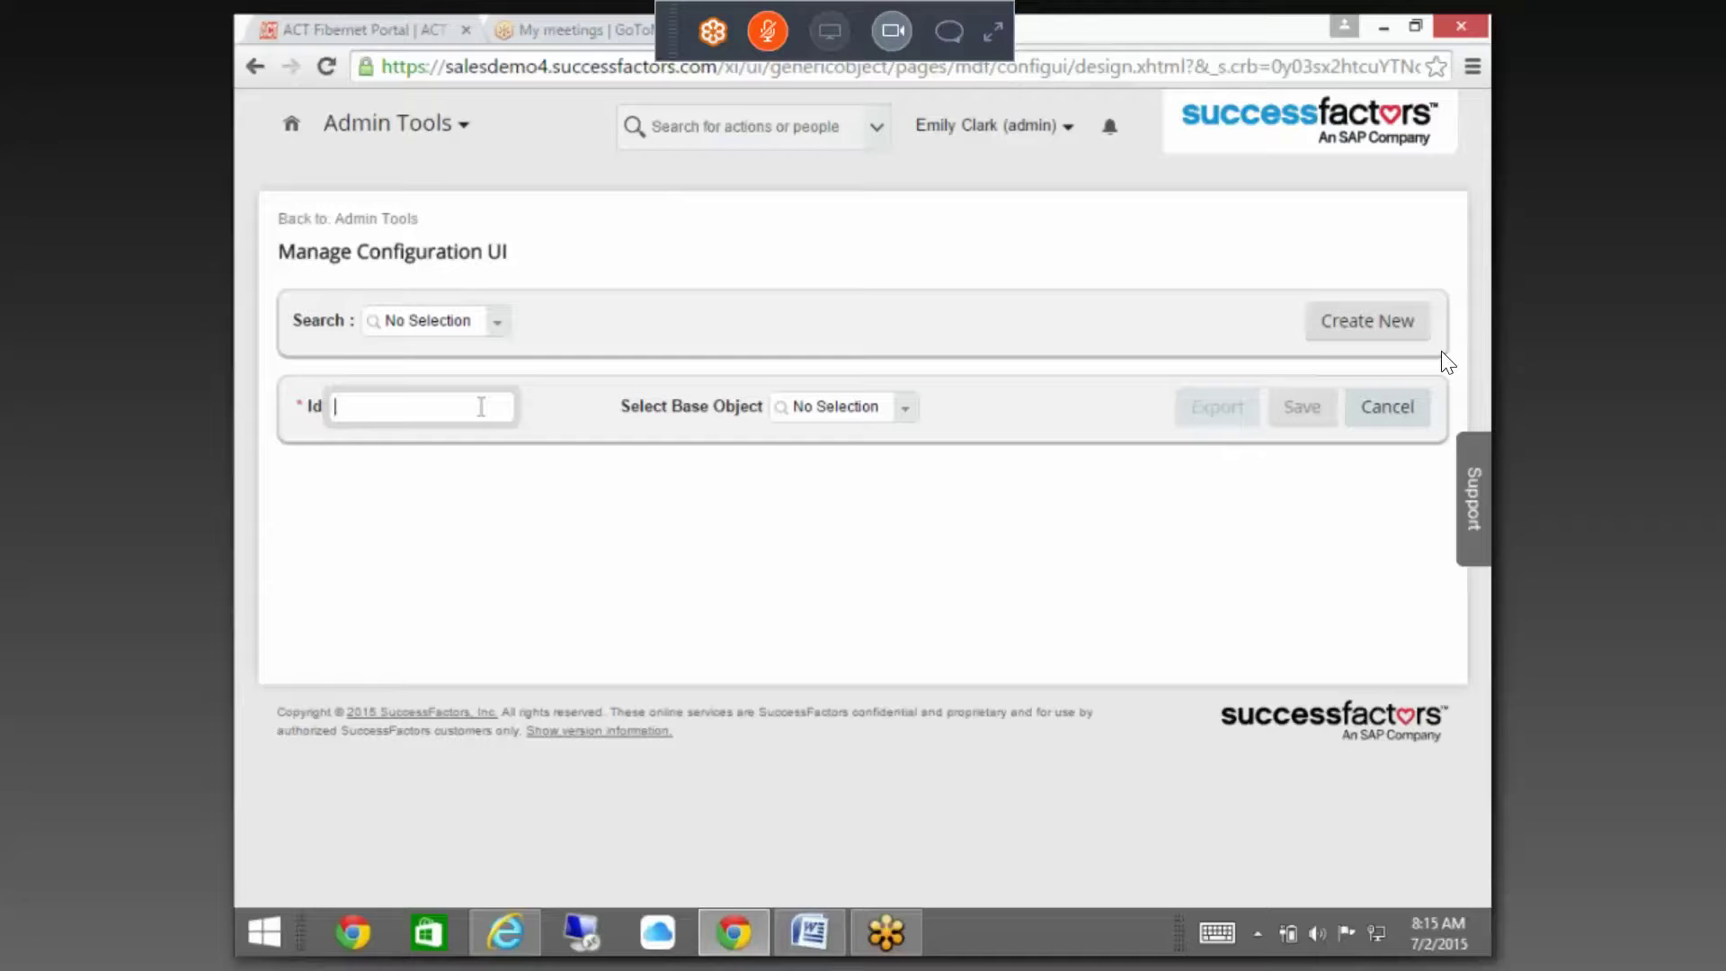
text(Education)
key(Tab)
text(cust)
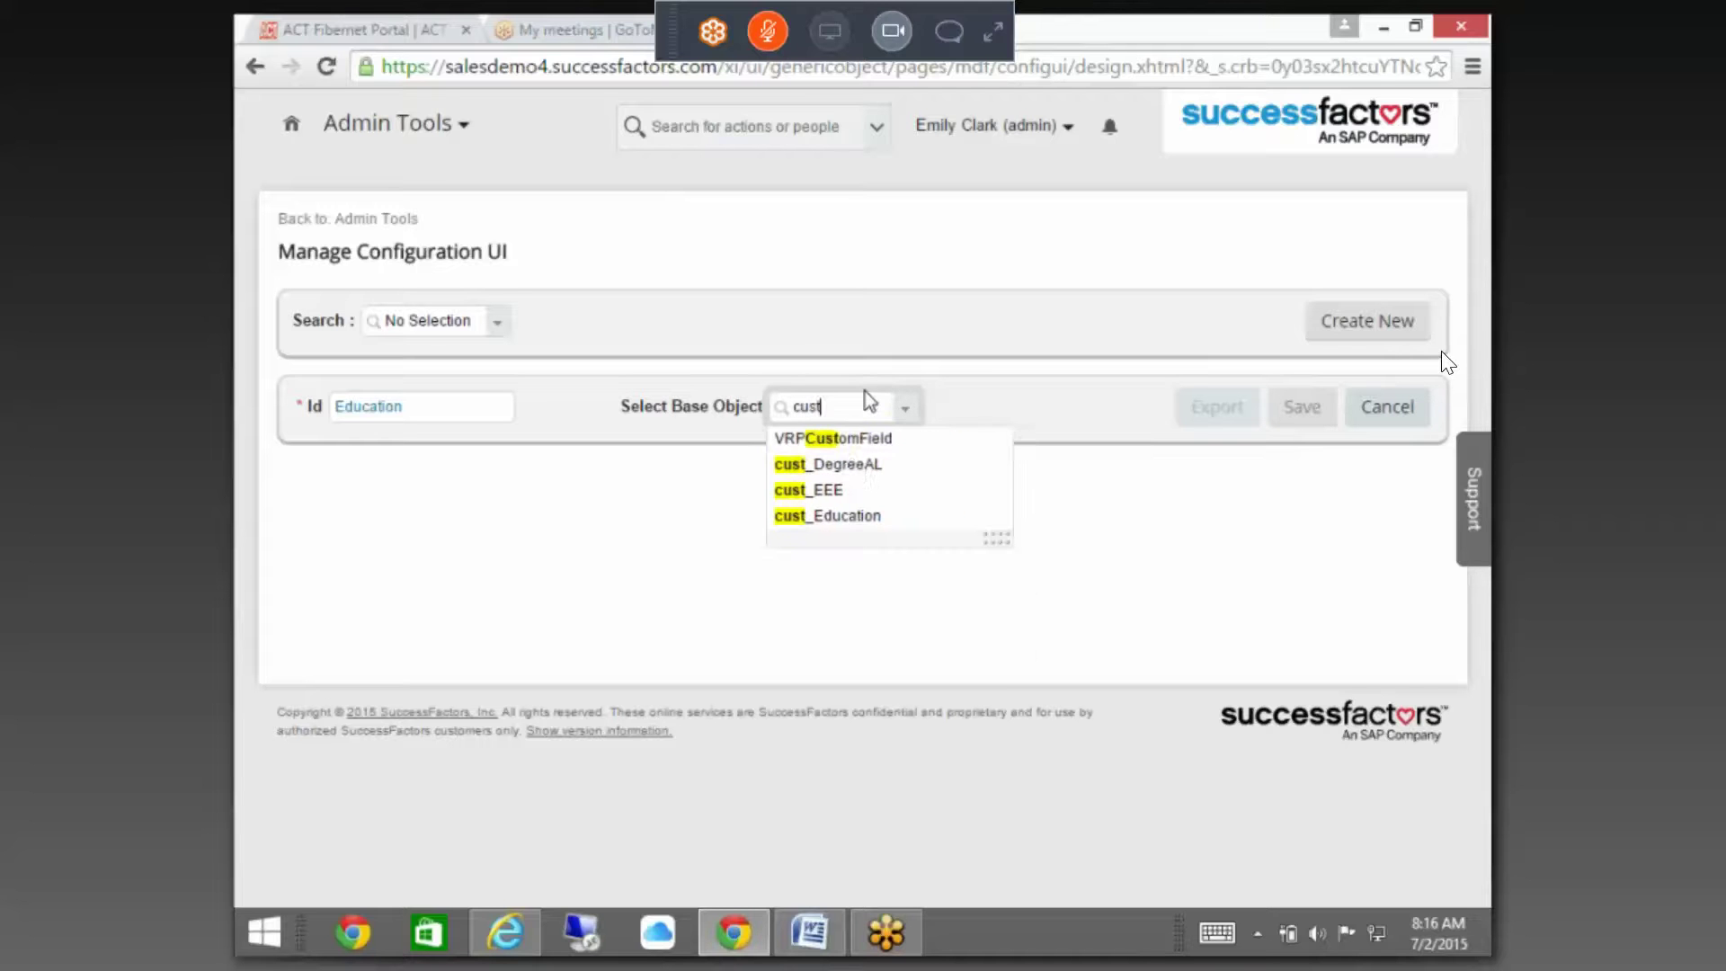
click(872, 515)
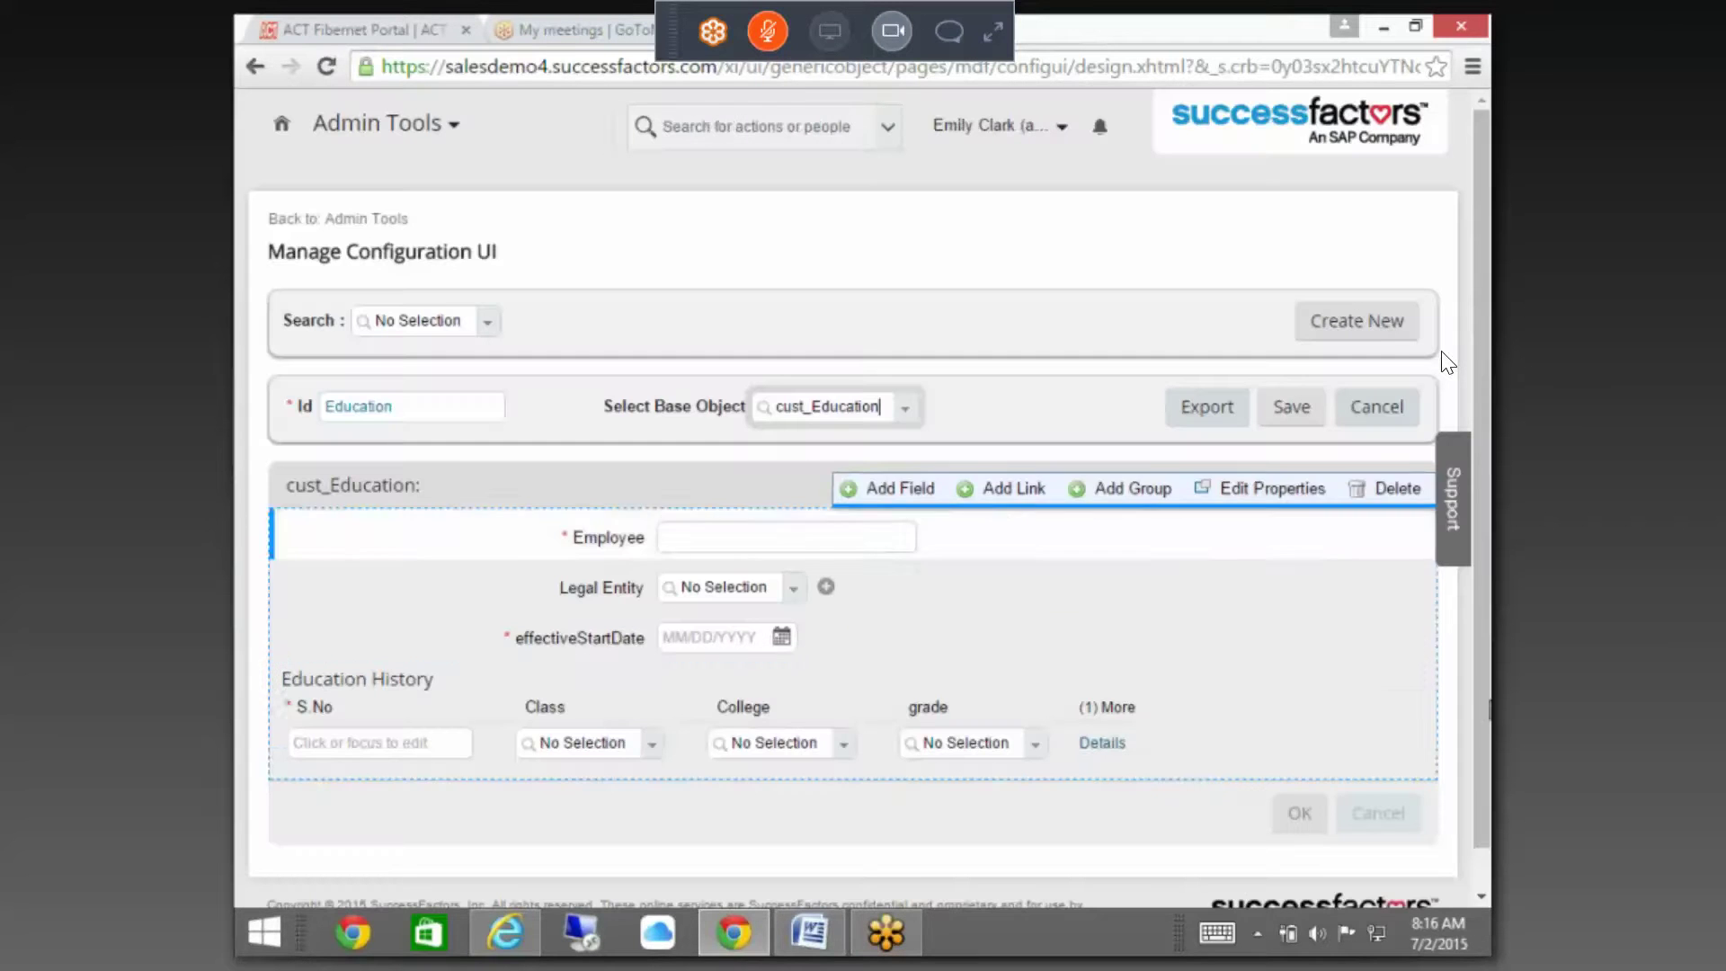
- Override the label of the effectiveStartDate field with Start Date in the field's properties
mouse_move(1417, 659)
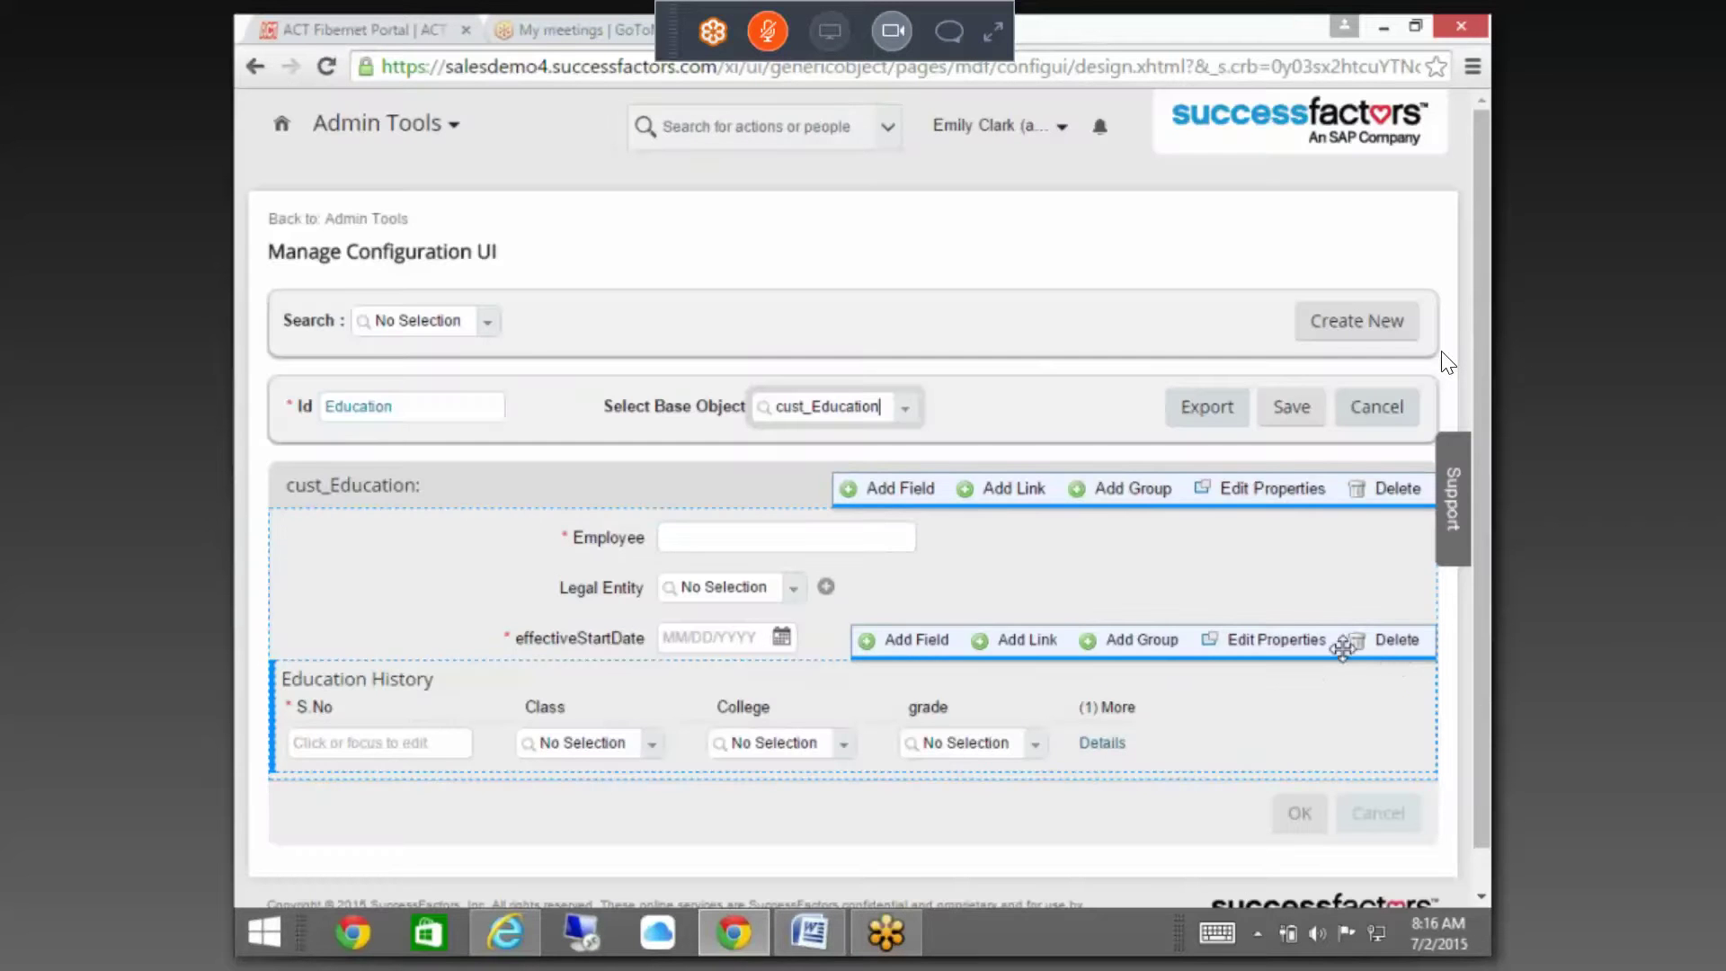
scroll(1168, 704, down, 1)
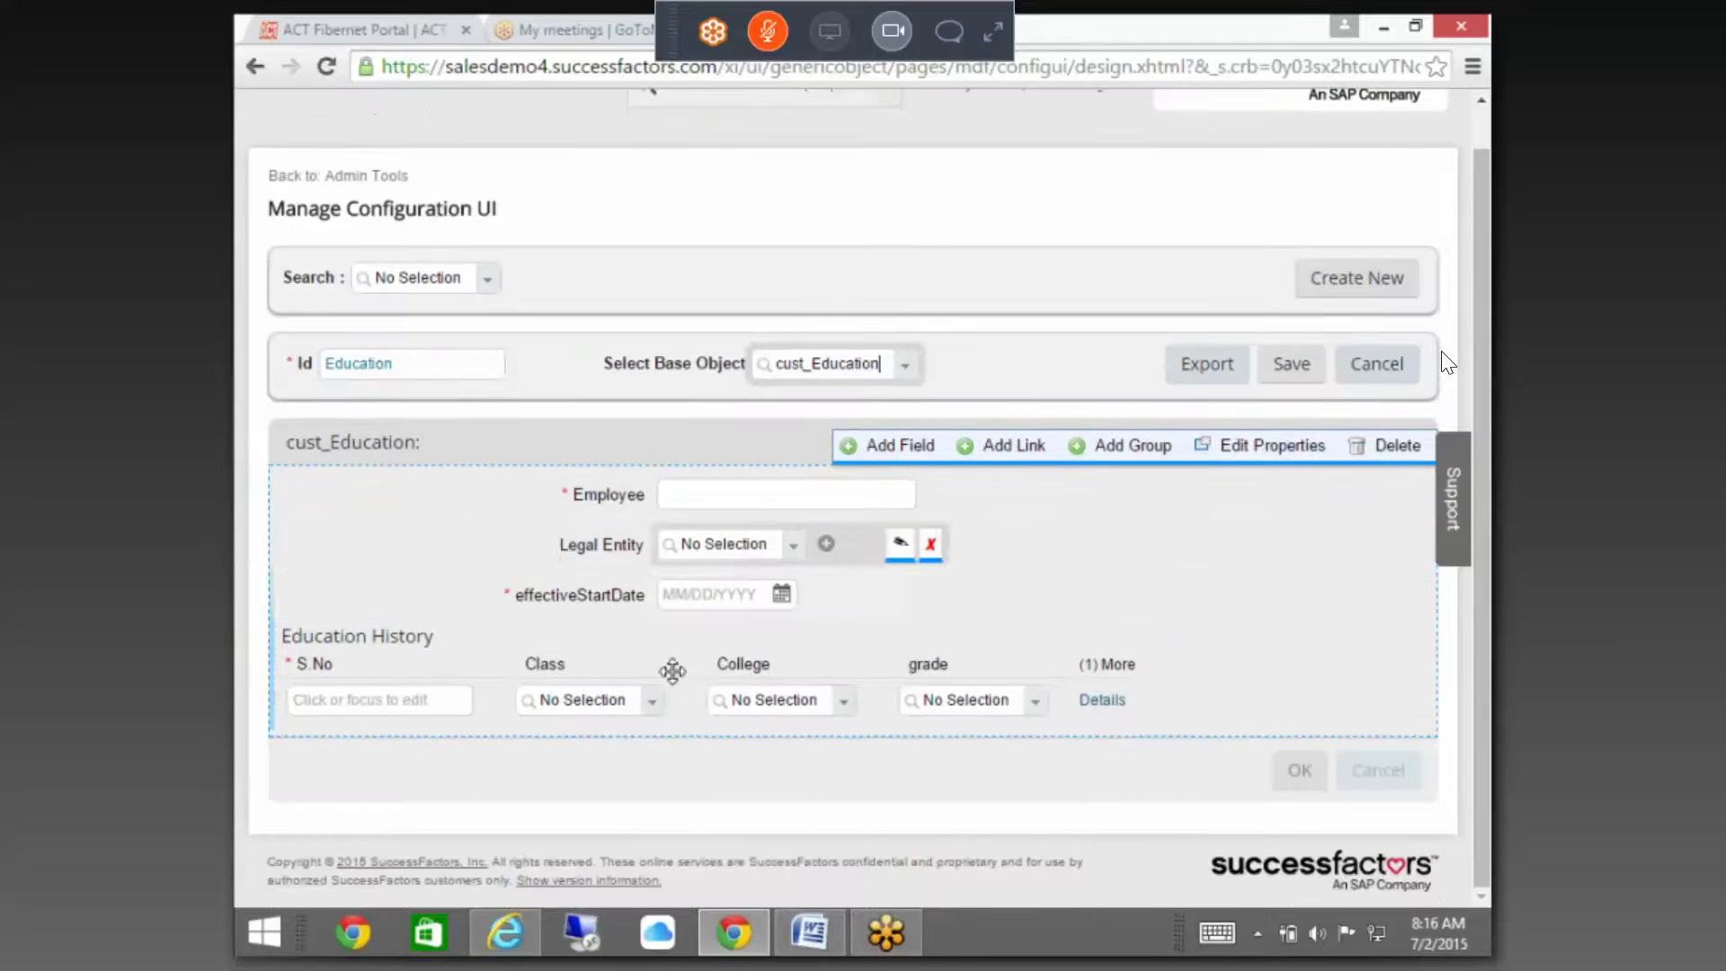
mouse_move(836, 598)
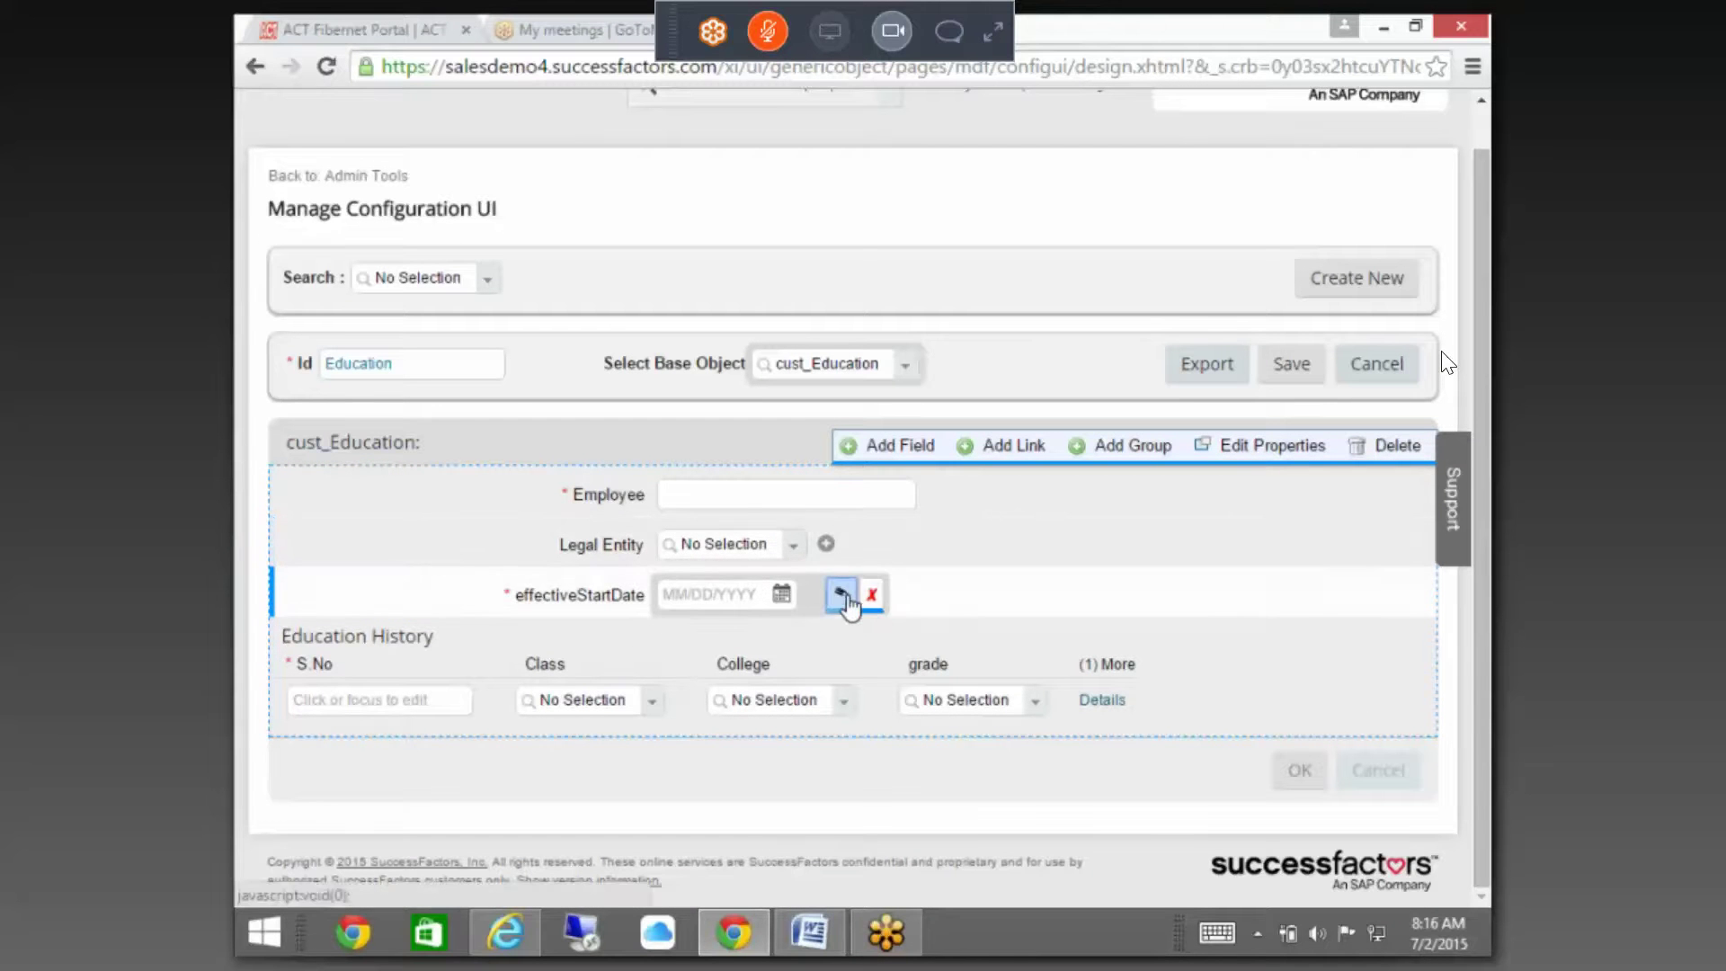
click(841, 594)
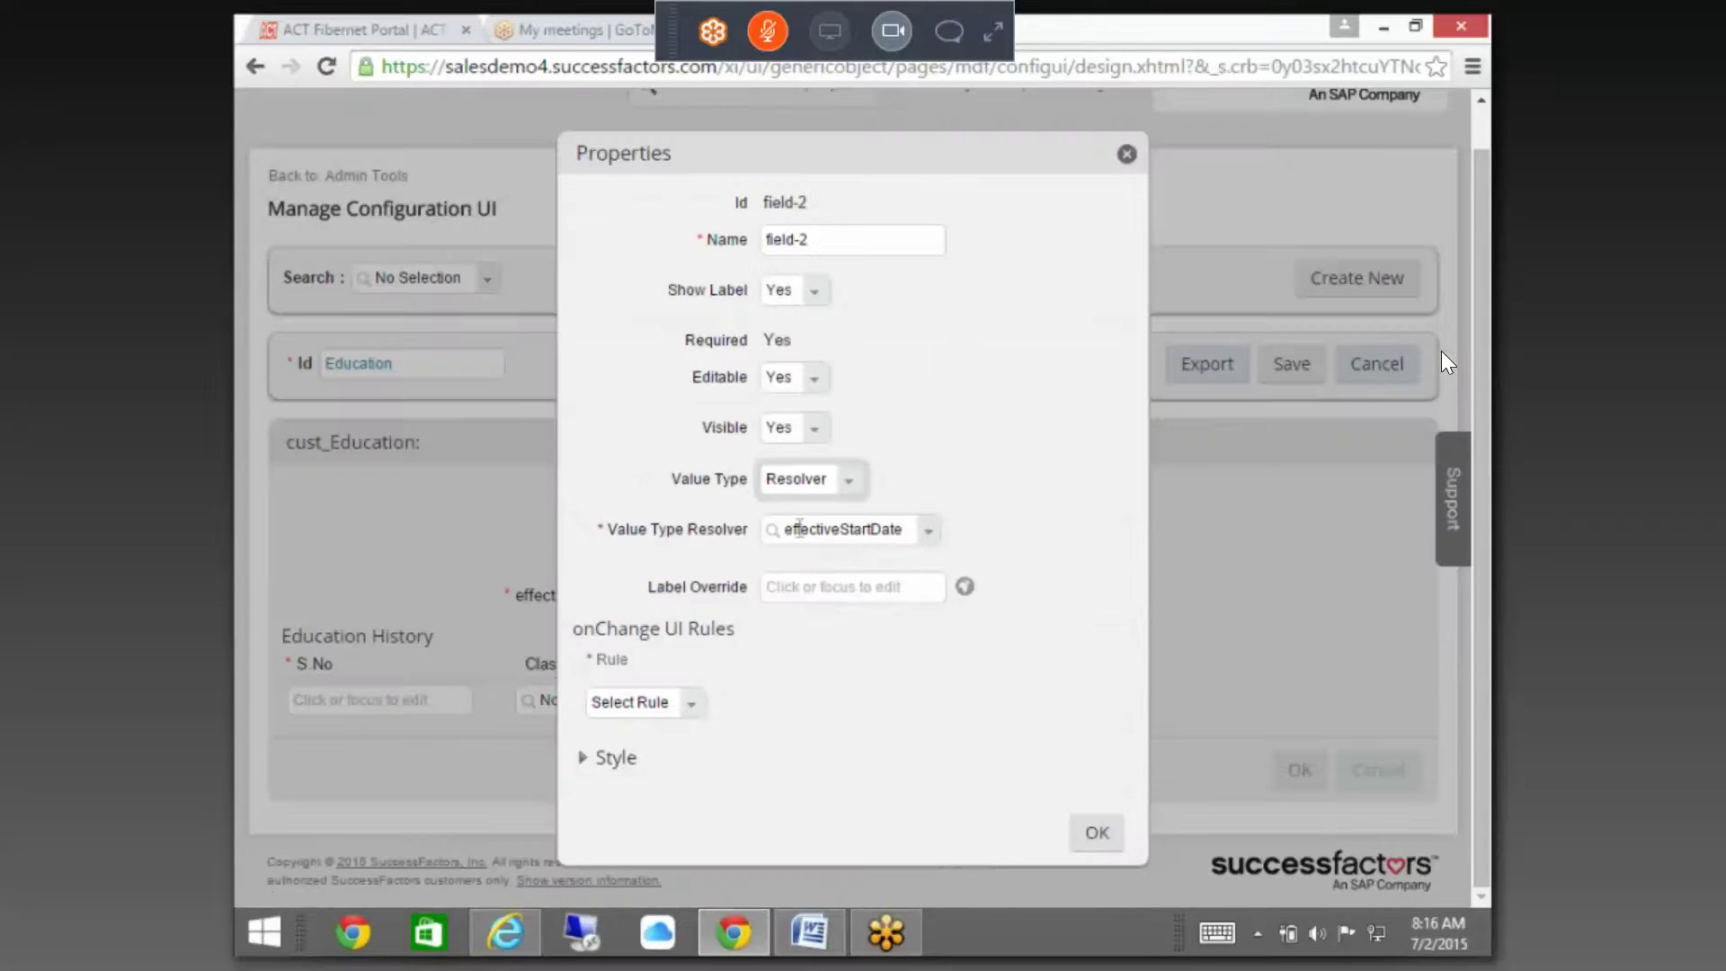
click(890, 585)
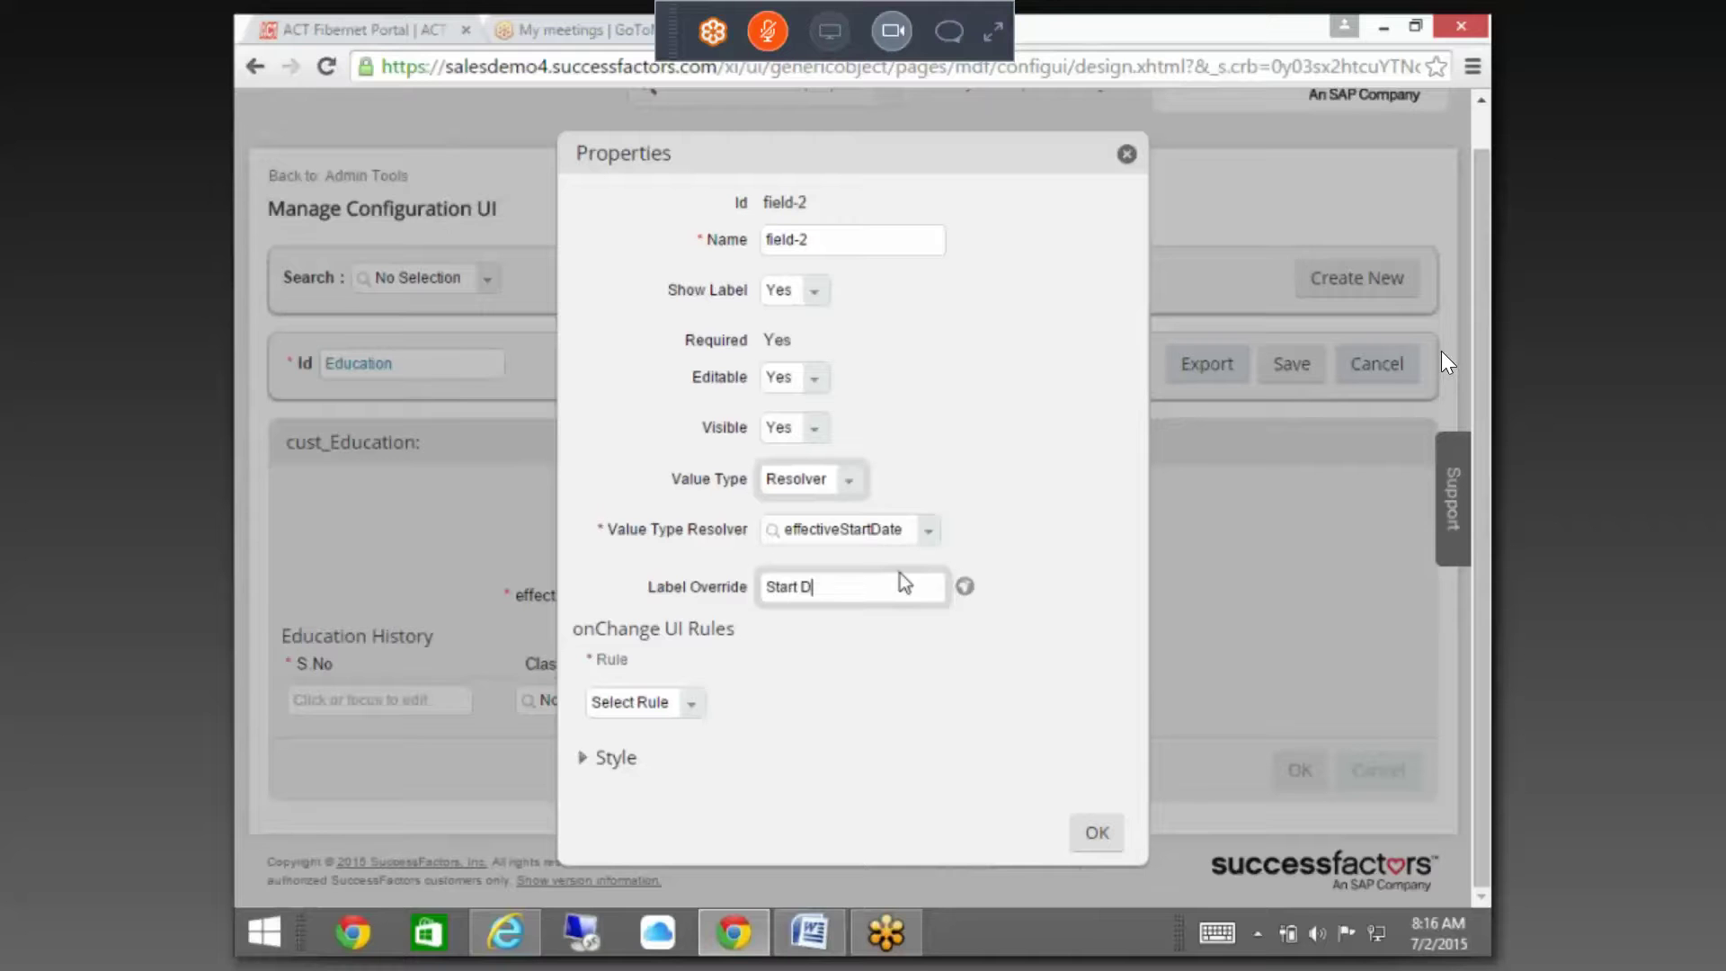
click(1097, 832)
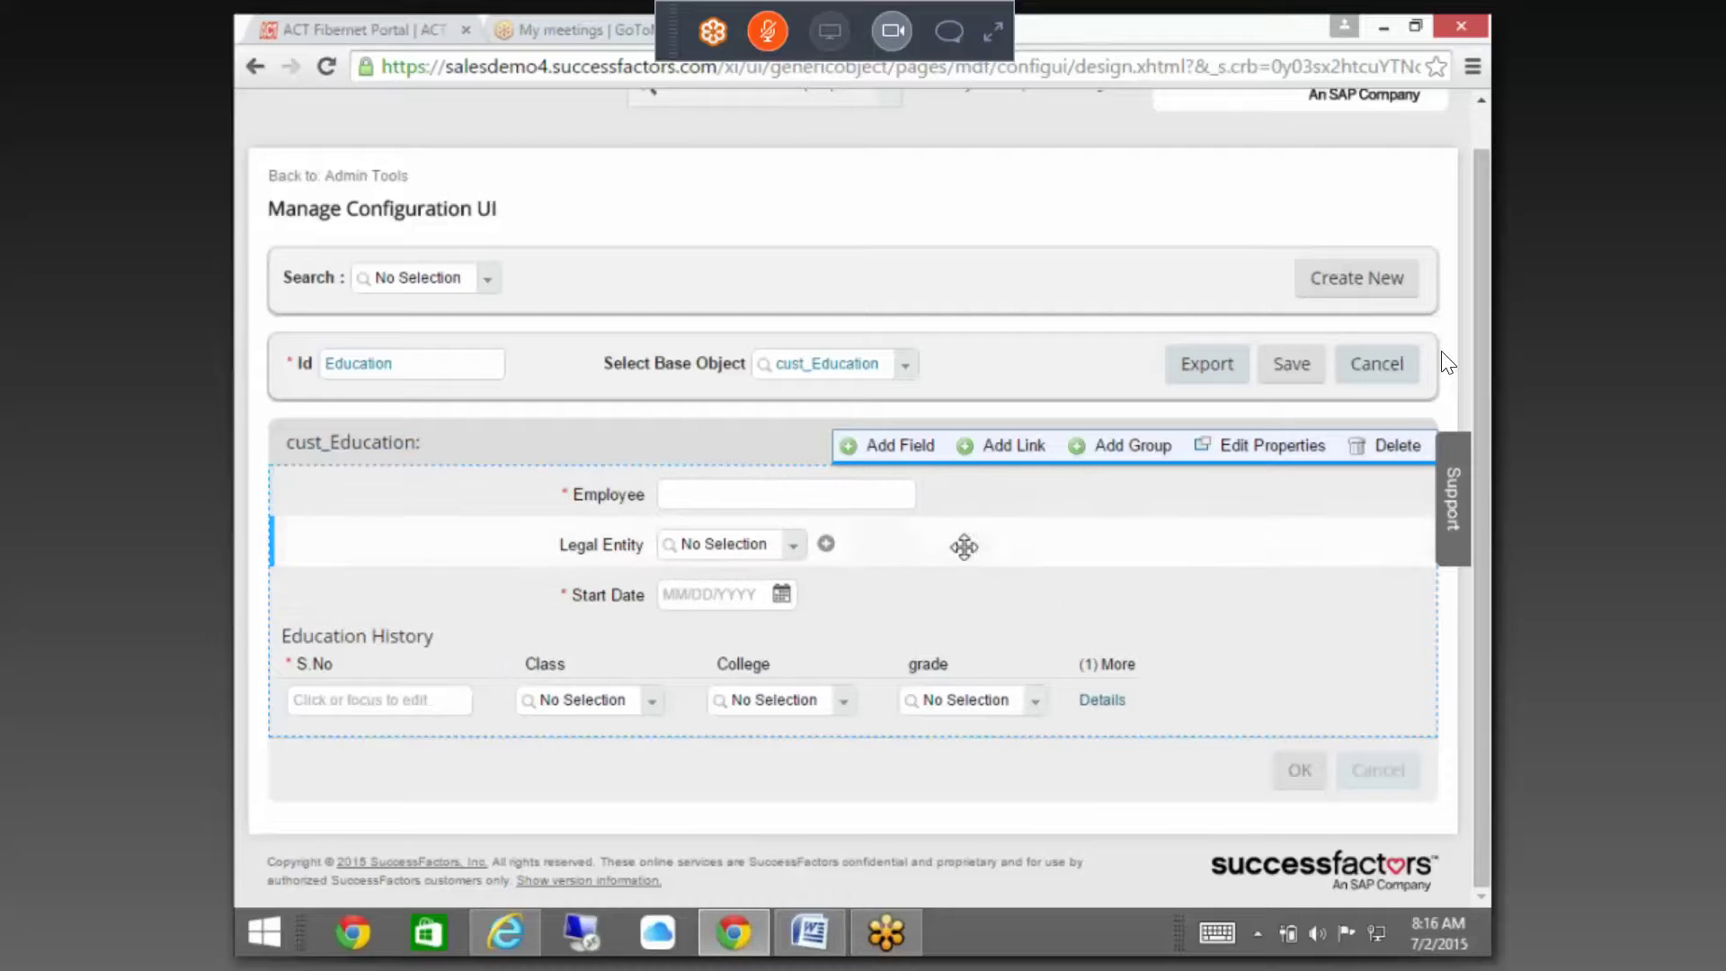
- Override the label of the Legal Entity field with Company in the field's properties
mouse_move(899, 548)
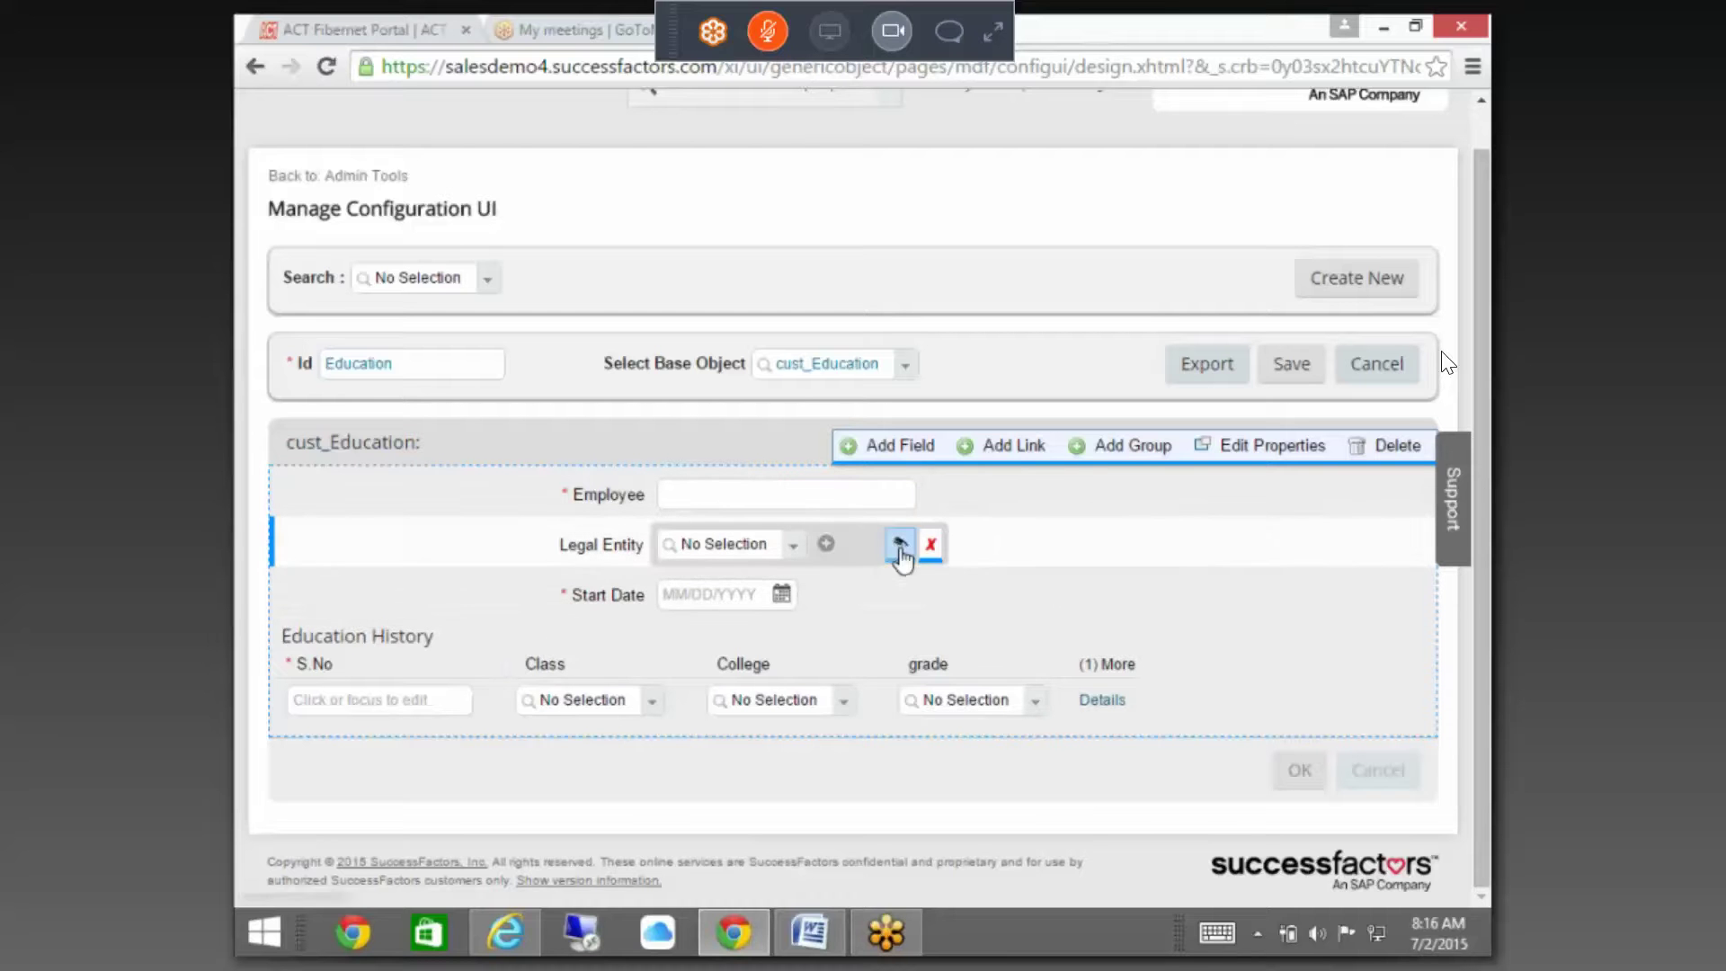
click(900, 545)
click(804, 596)
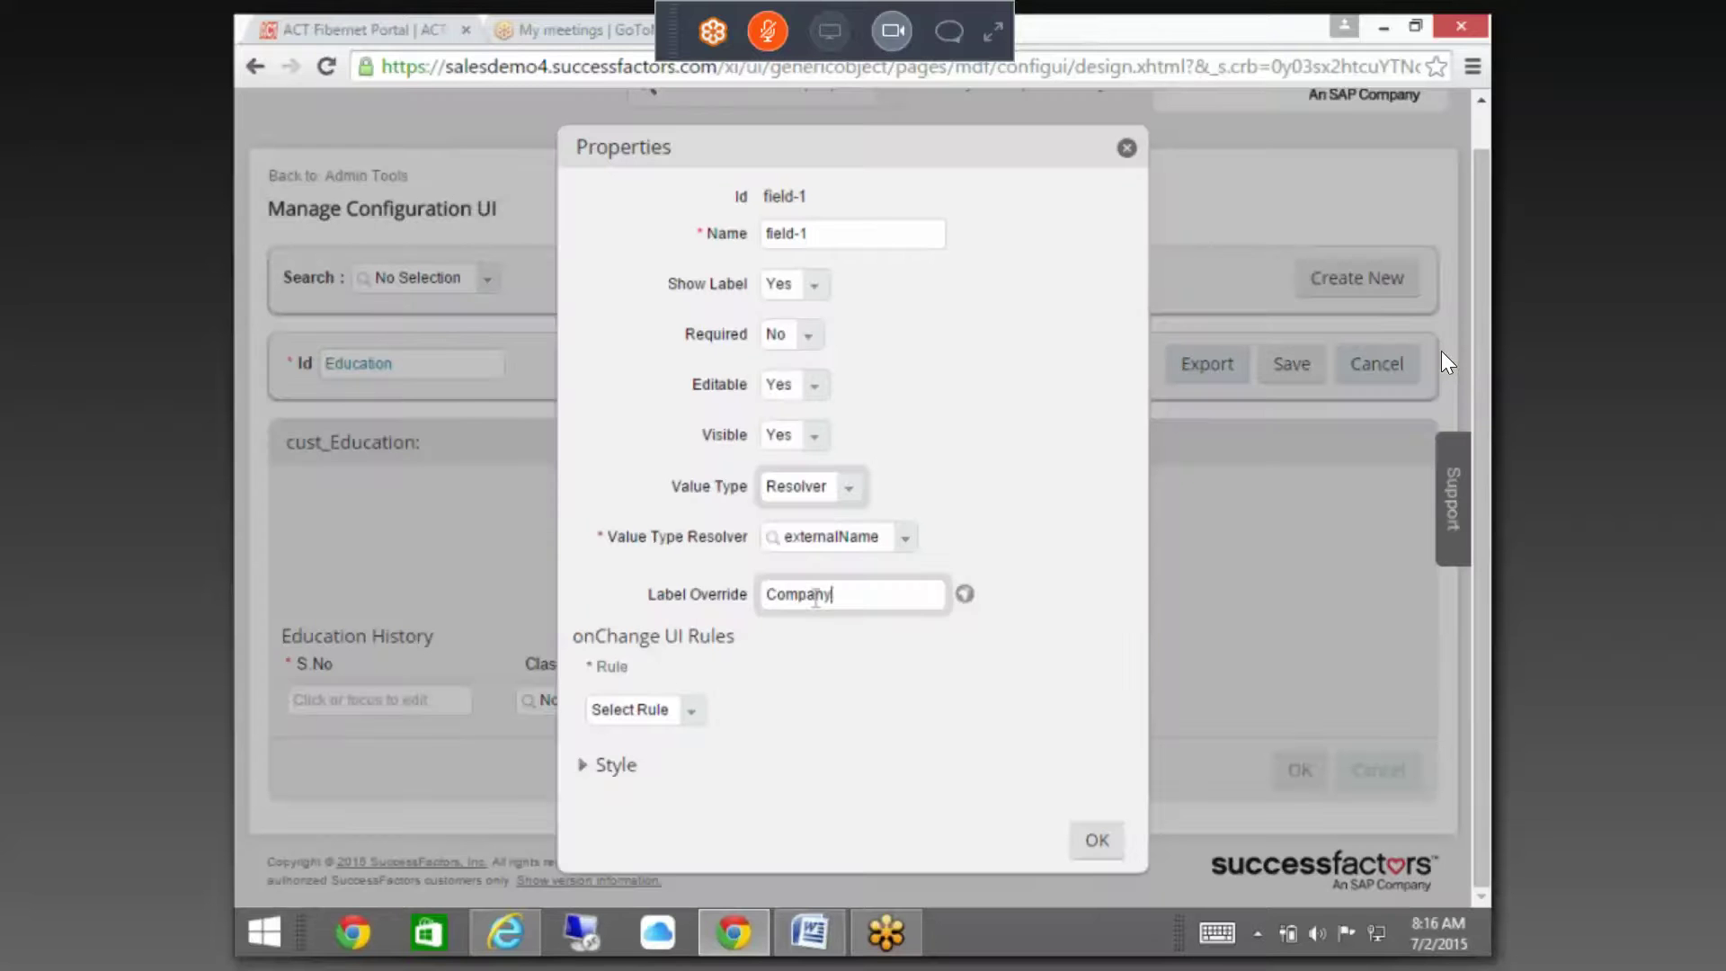
click(1096, 839)
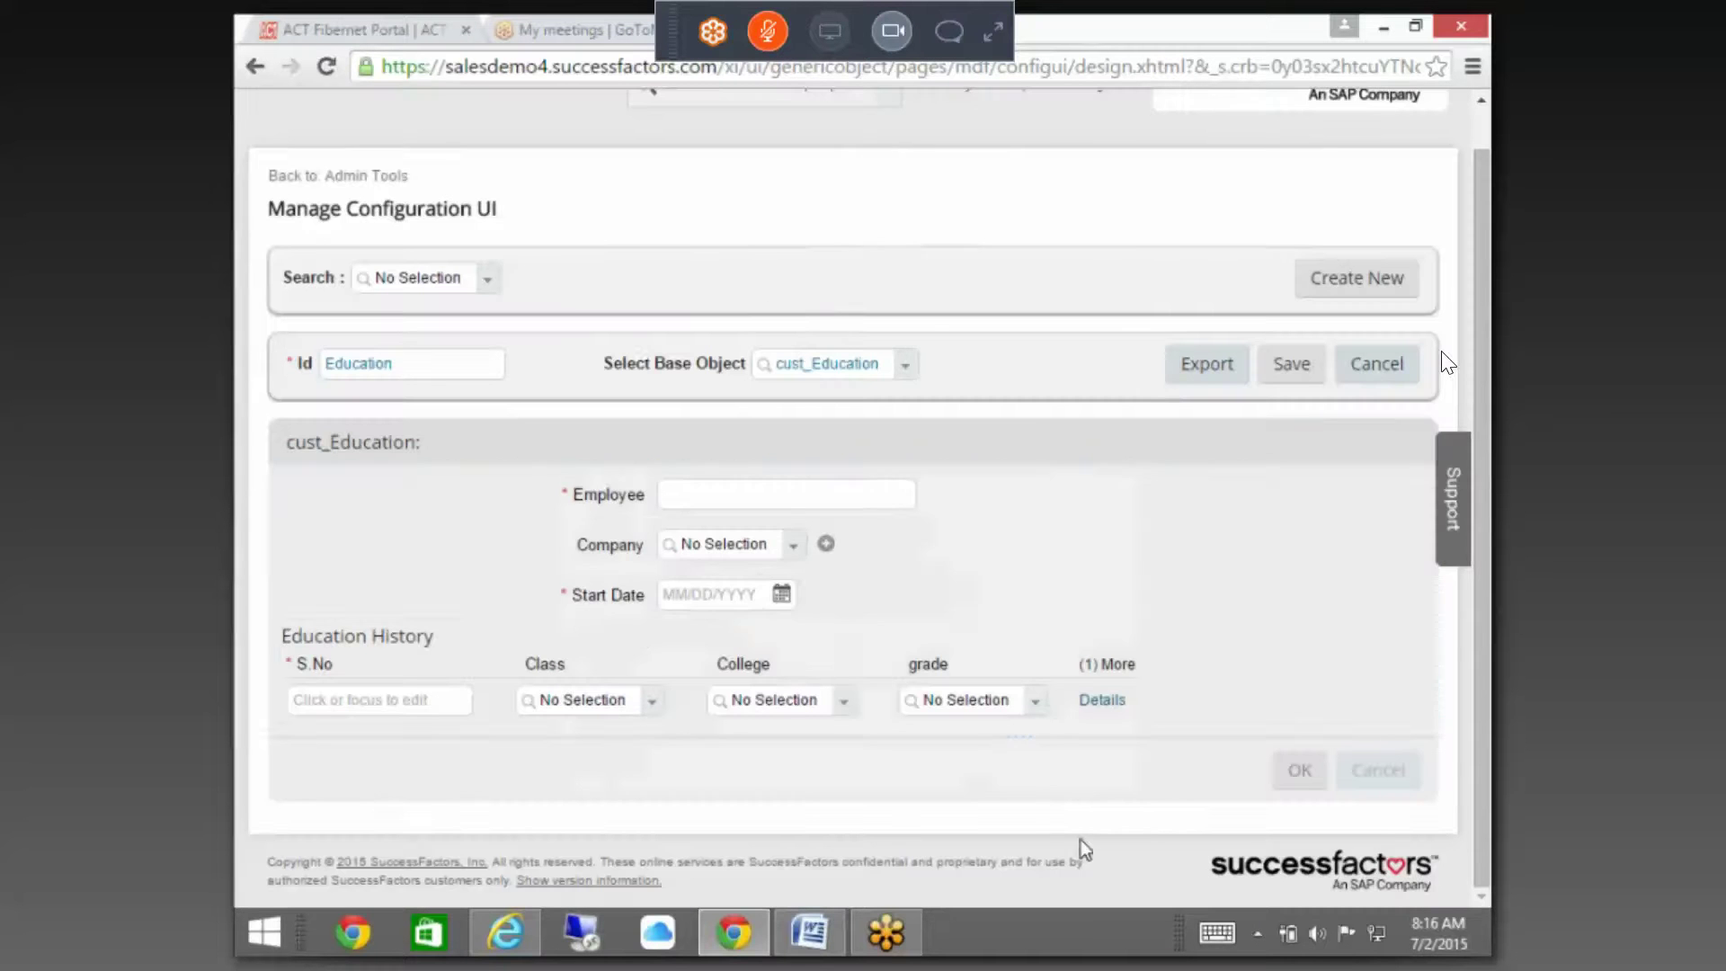
- Add a new field to the Education History group of the cust_Education layout
mouse_move(831, 628)
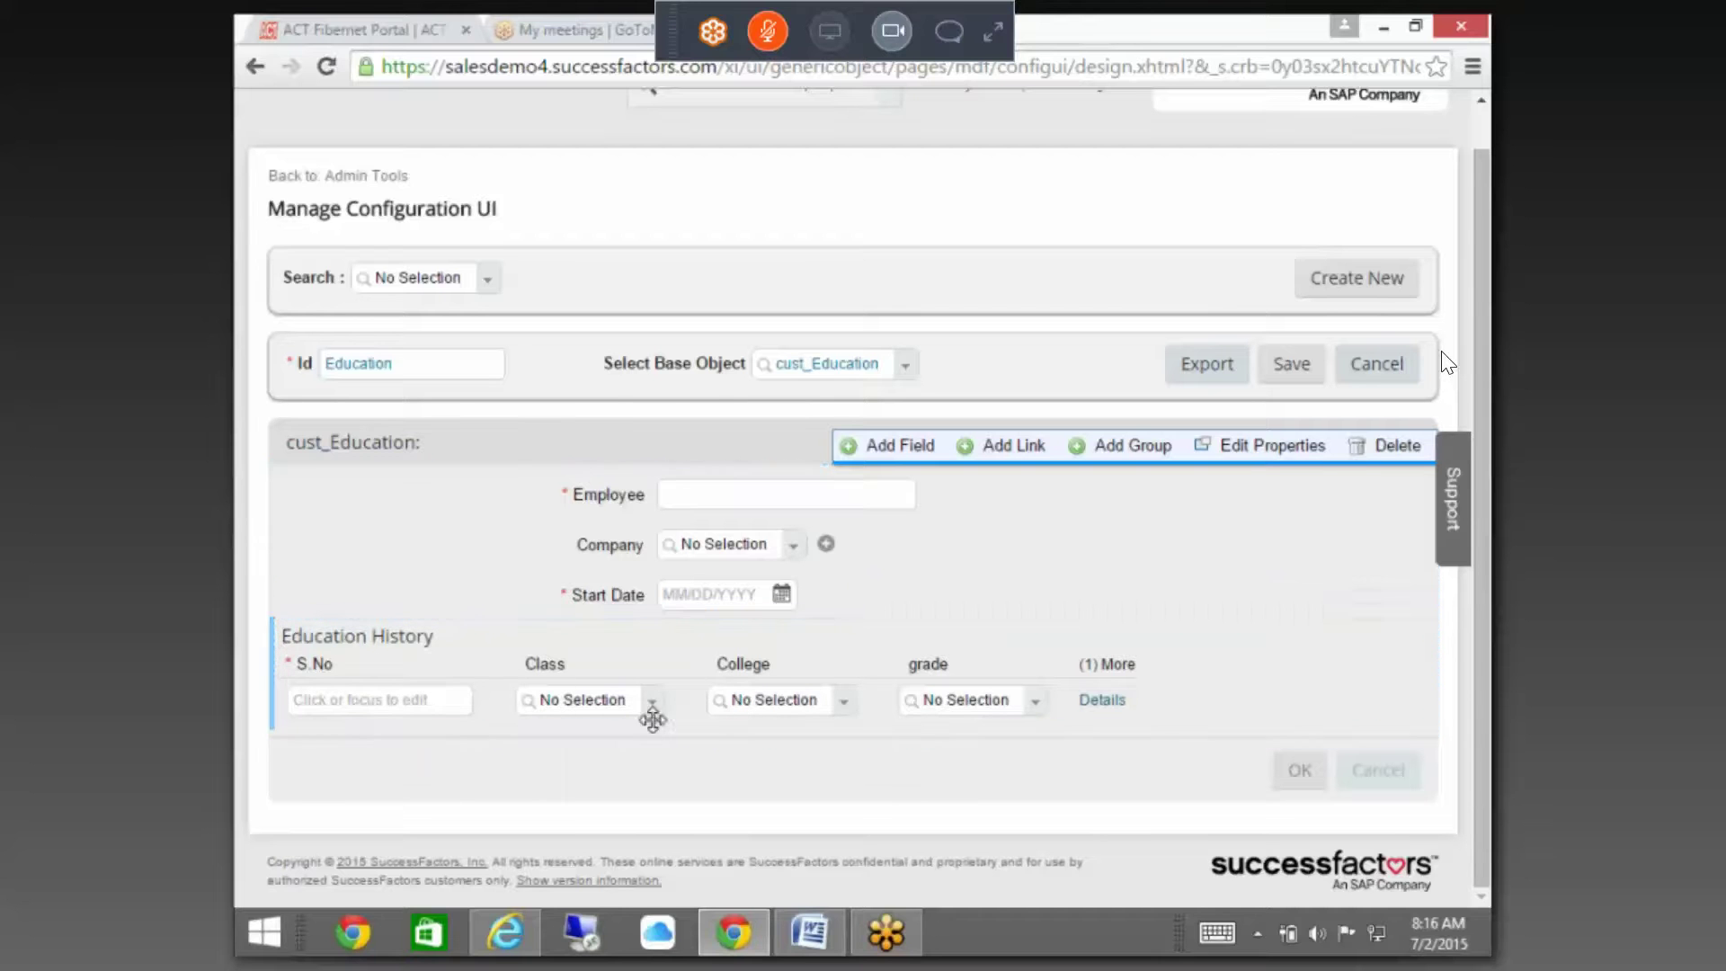
mouse_move(1229, 600)
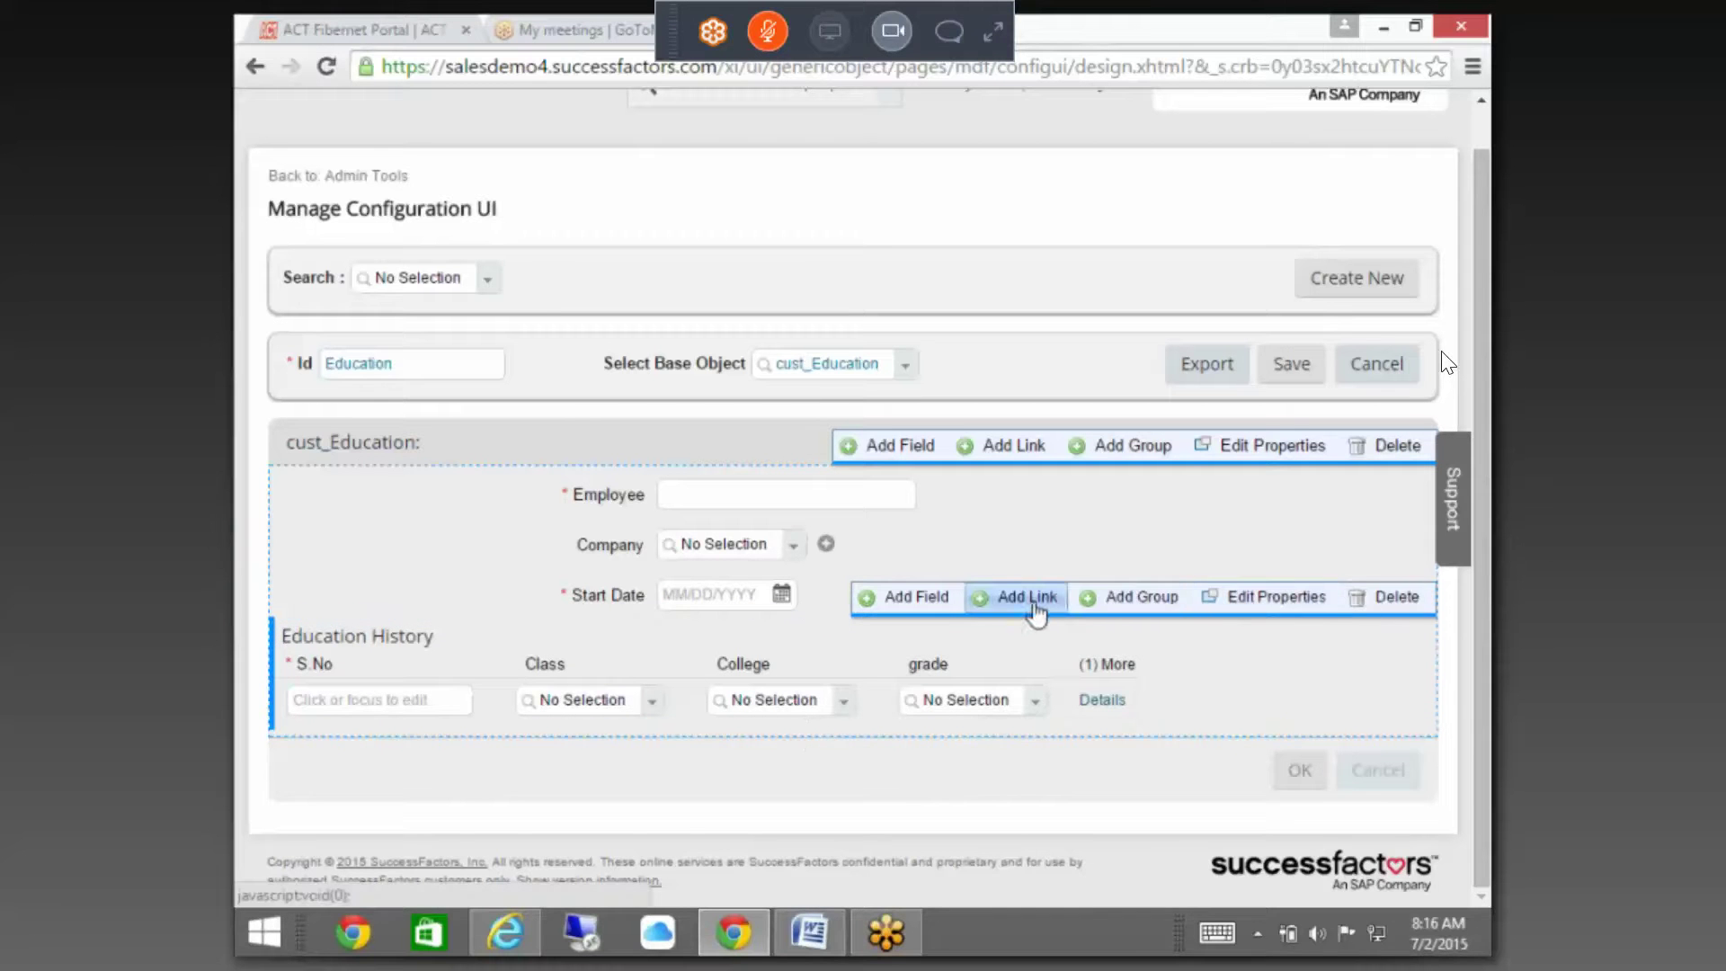
click(914, 601)
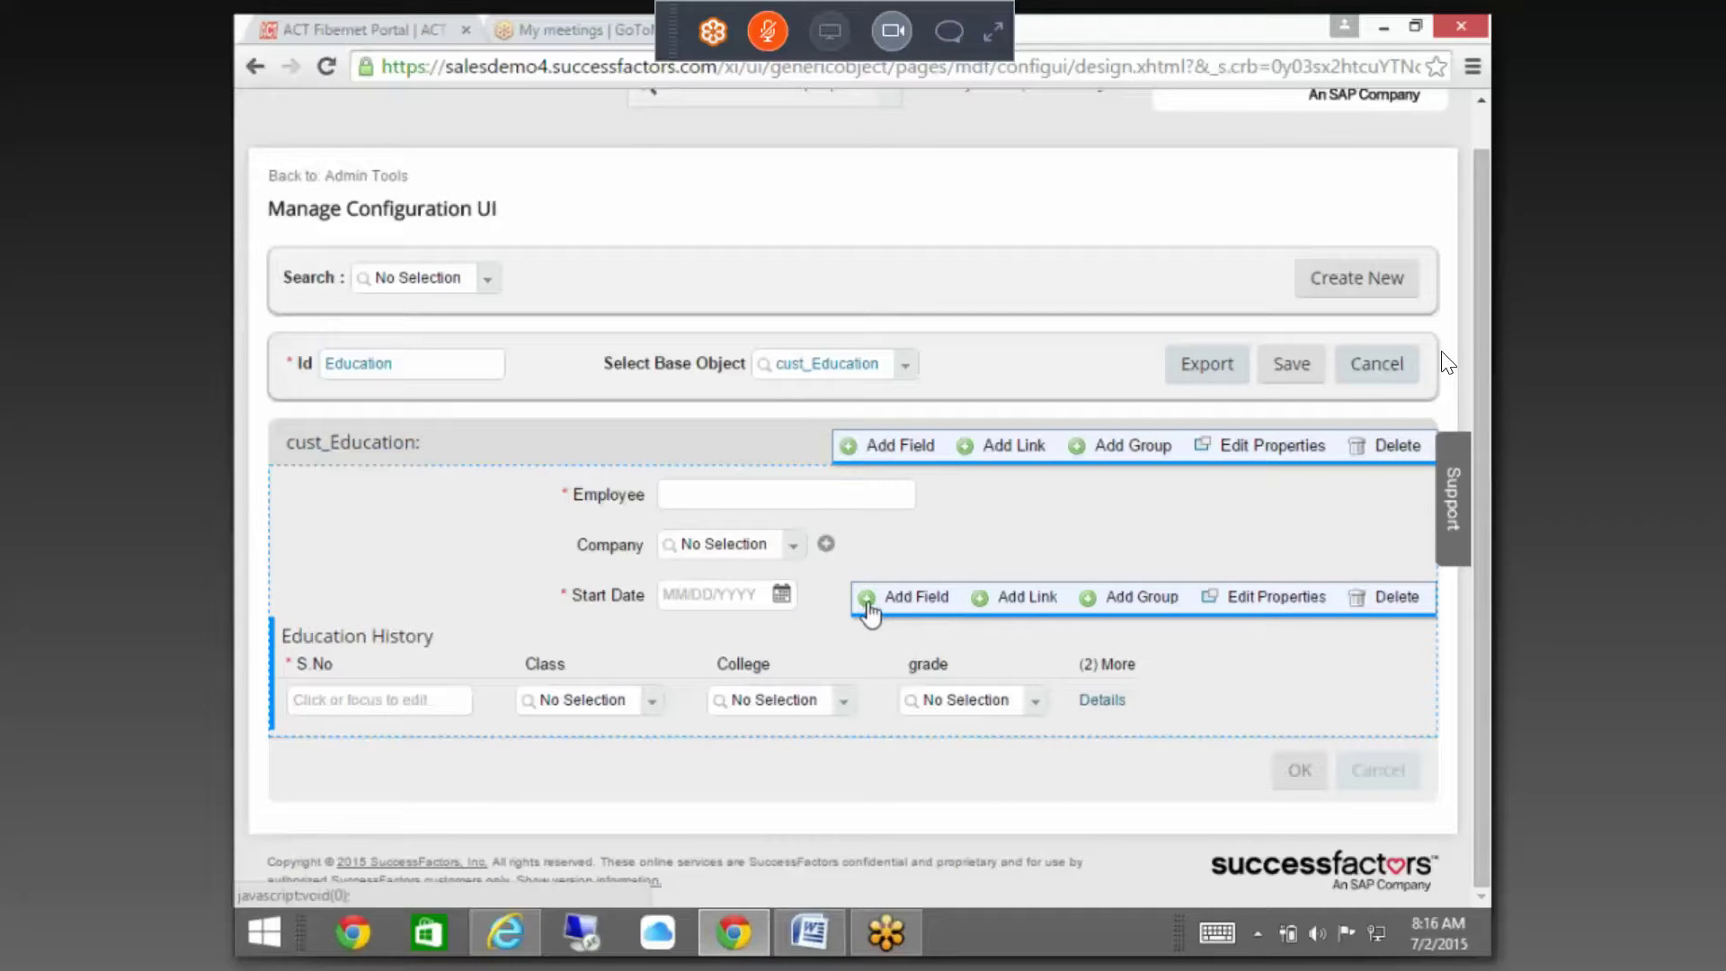
- Add further fields and a nested group to the Education History group of the cust_Education layout
click(867, 602)
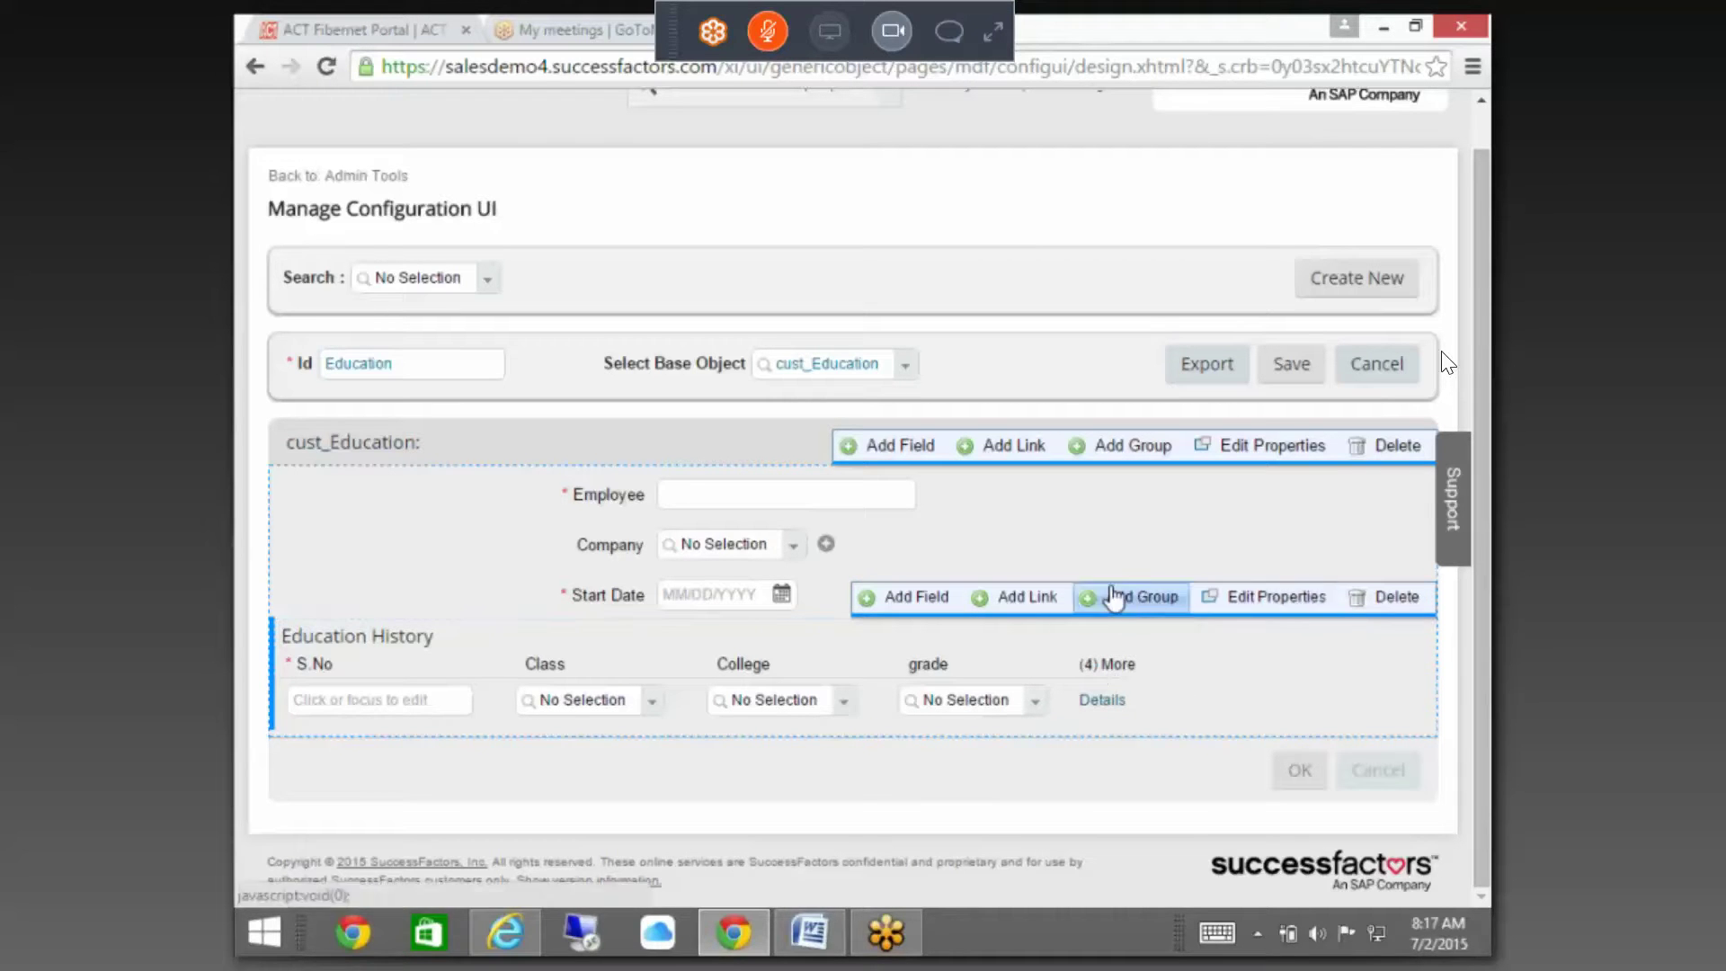
click(1143, 608)
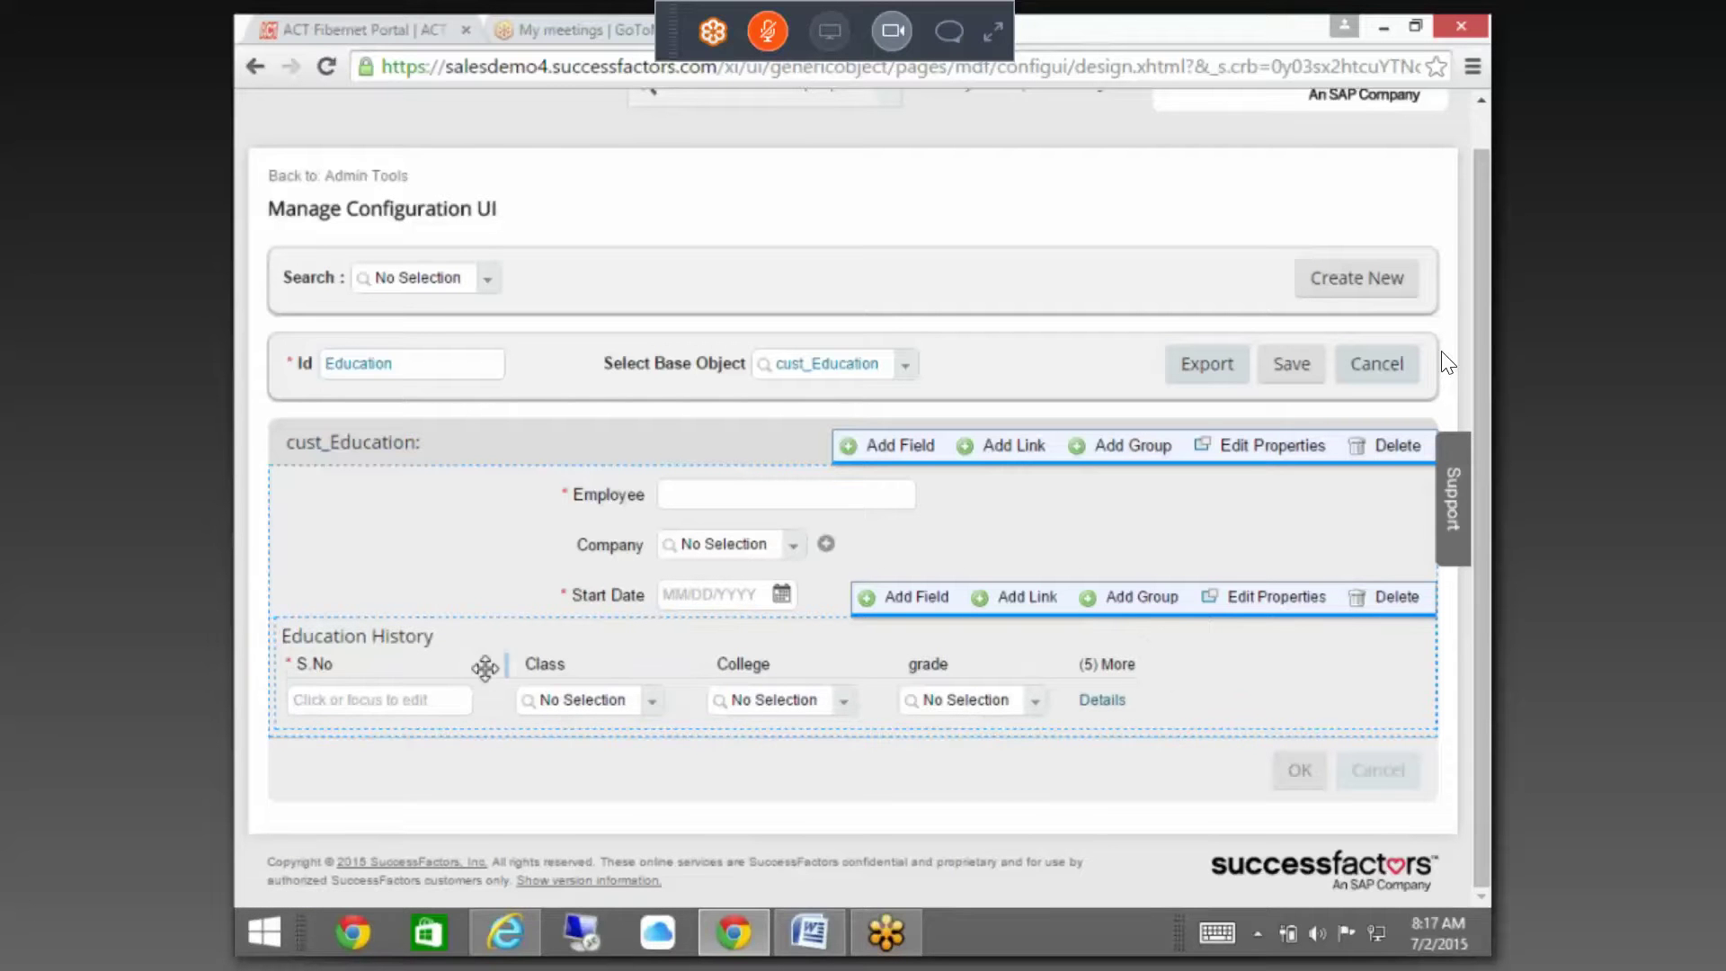
triple_click(942, 742)
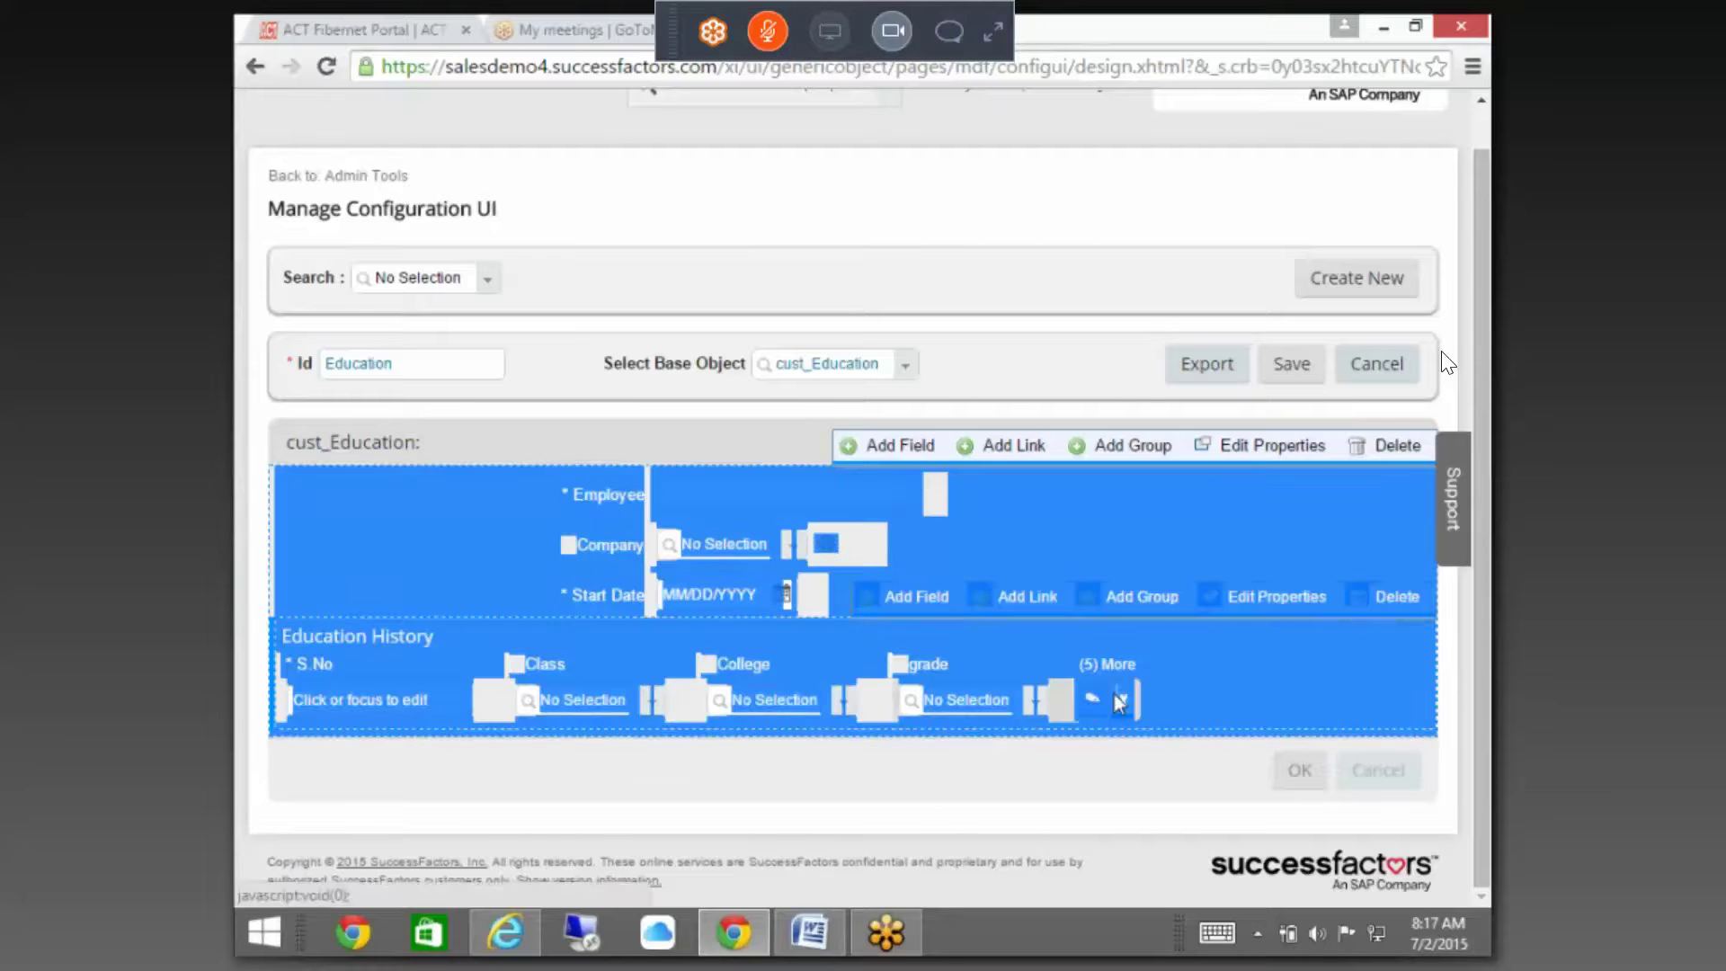
- Check the properties of the last field added to the Education History group and close them without changes
click(1118, 697)
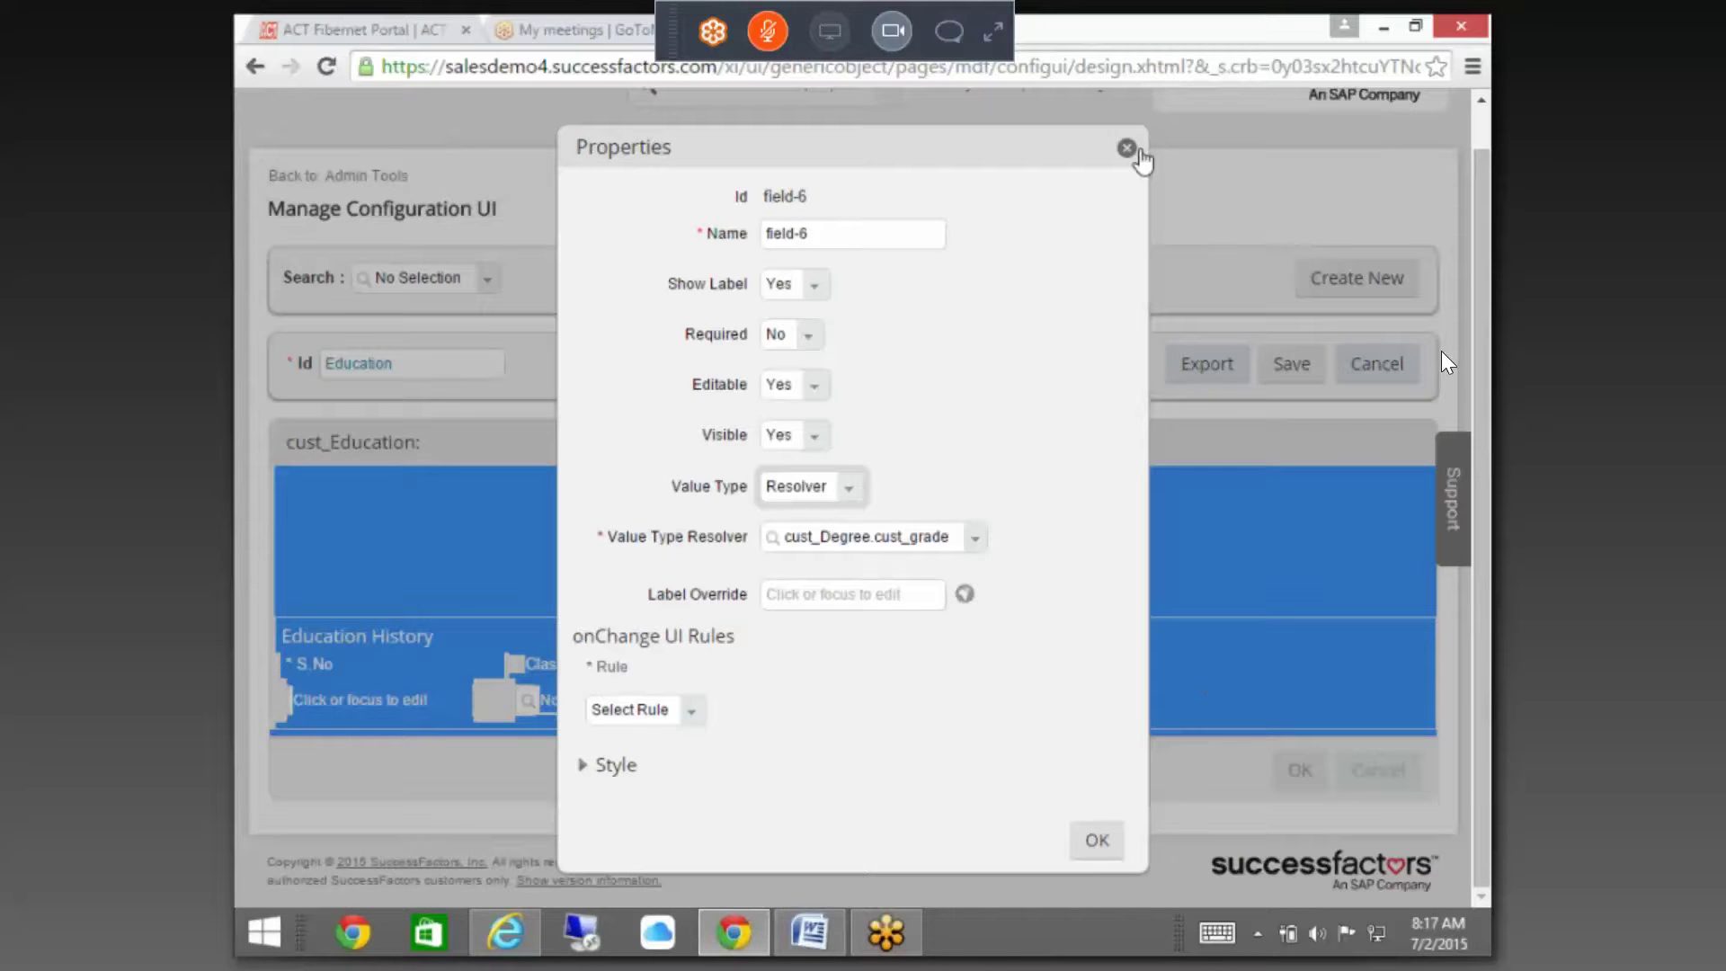
click(1127, 149)
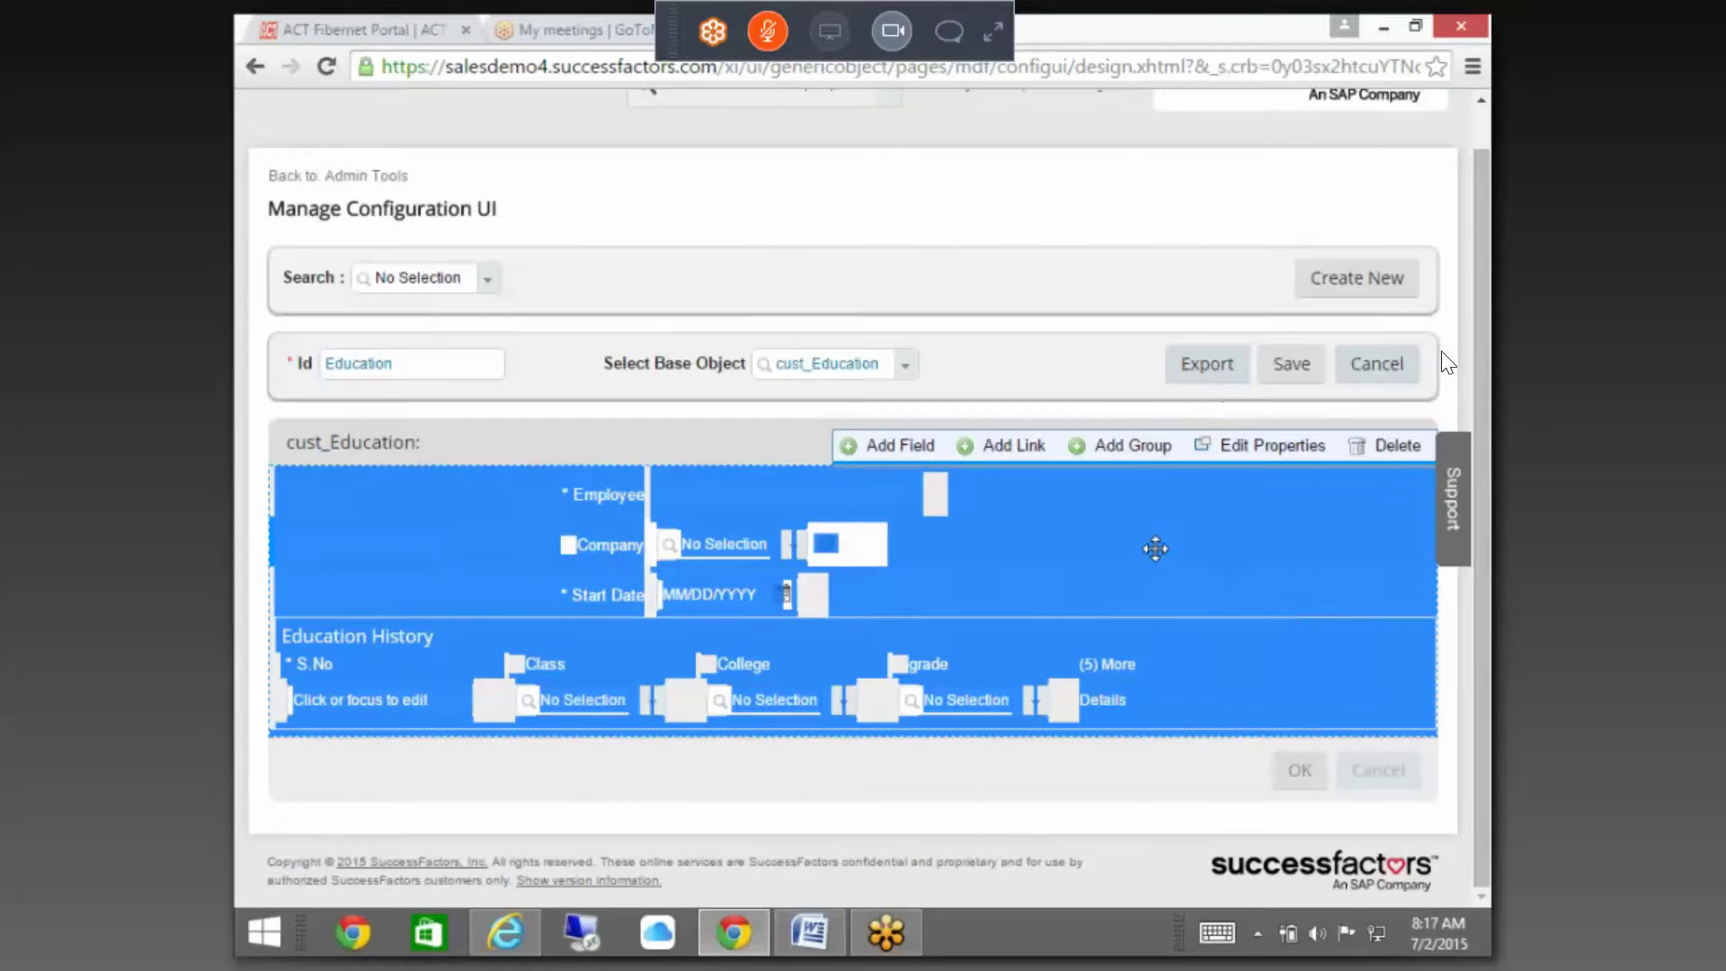
click(1001, 812)
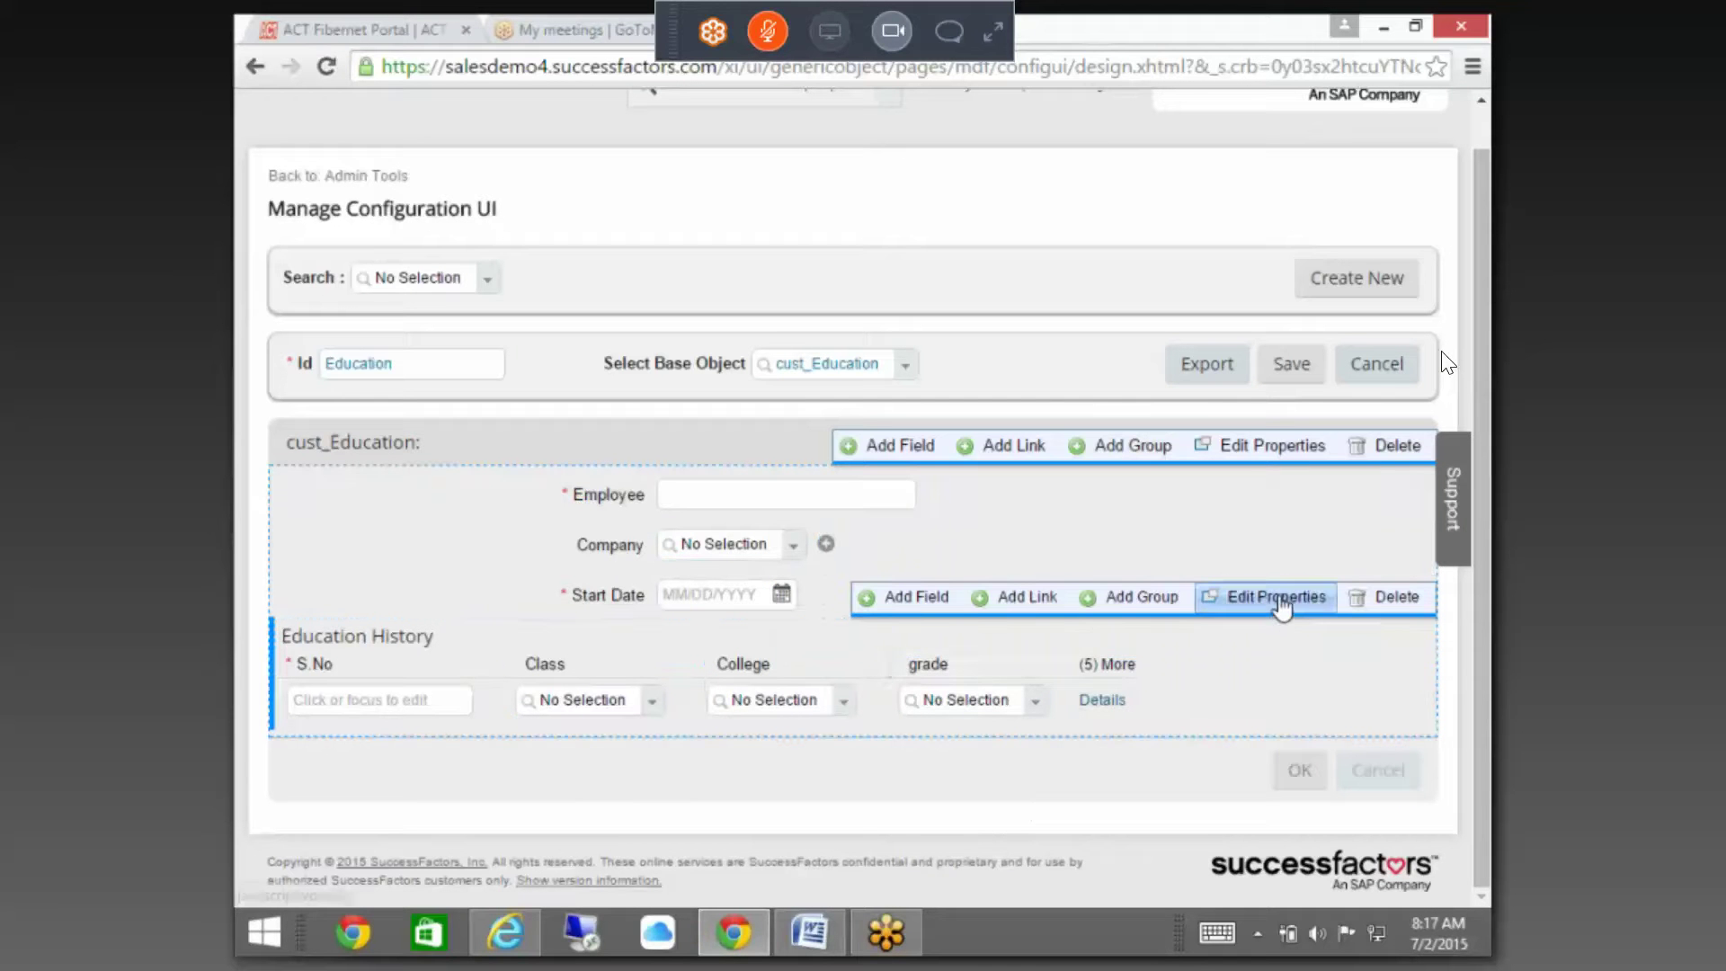
- Review the Education History group's properties, including its Control Options, Display Options and Title Style, and close them
click(1277, 598)
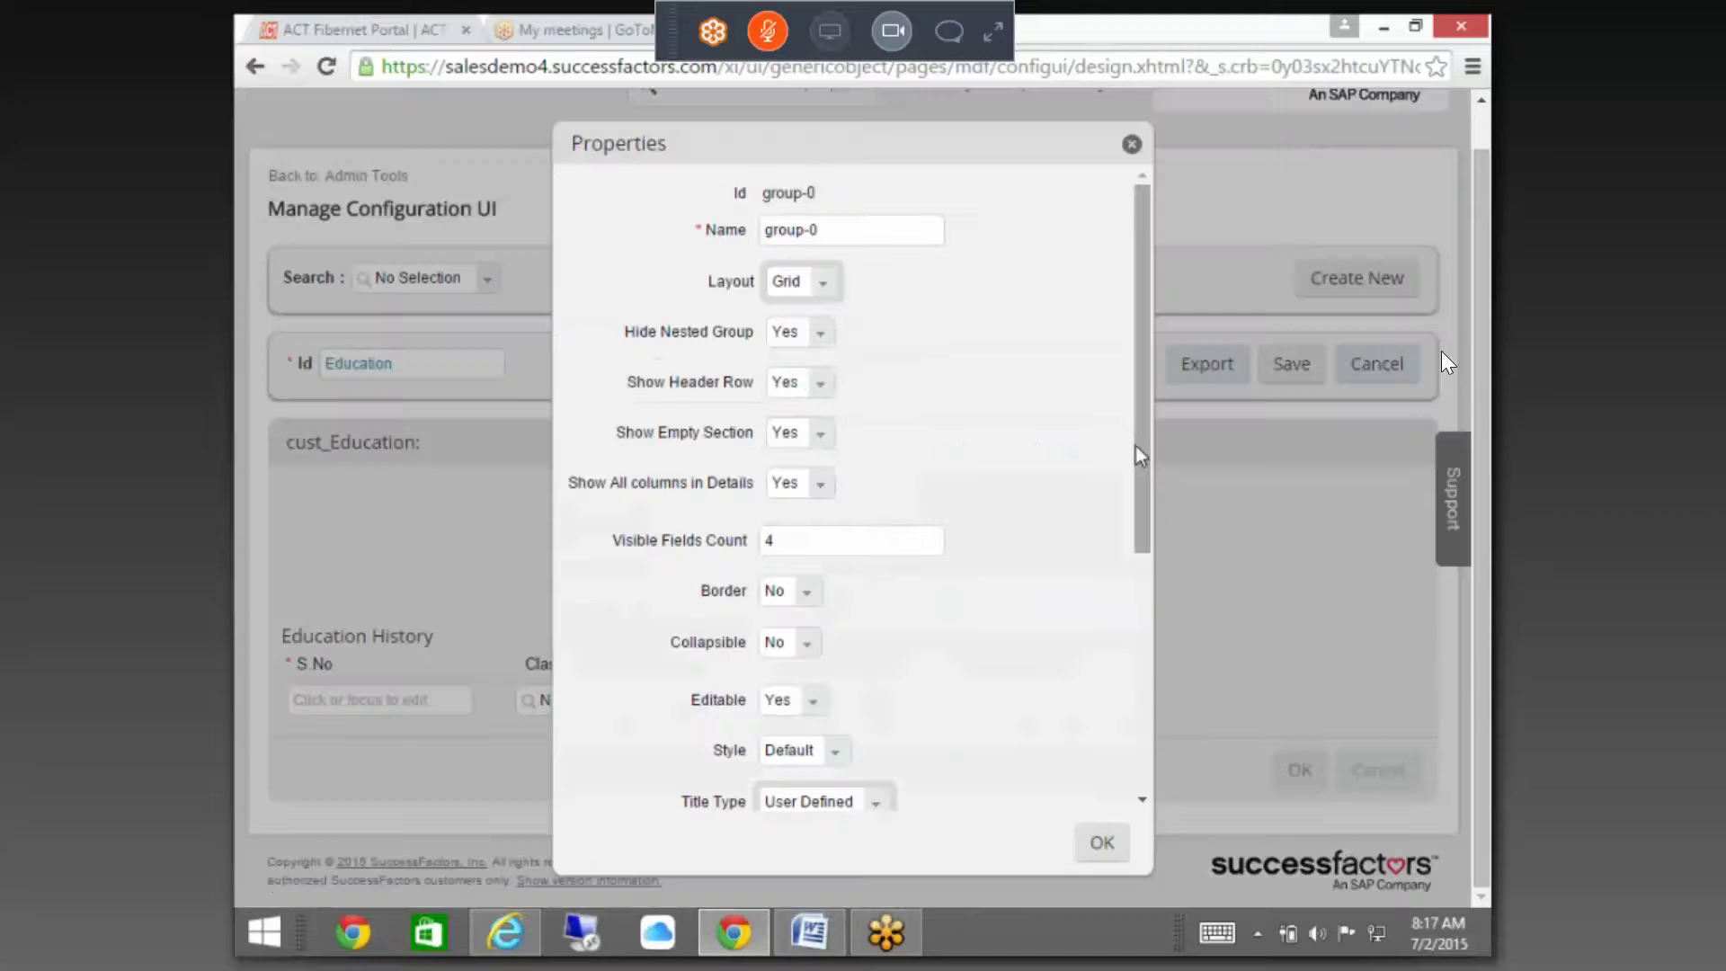
scroll(1124, 584, down, 4)
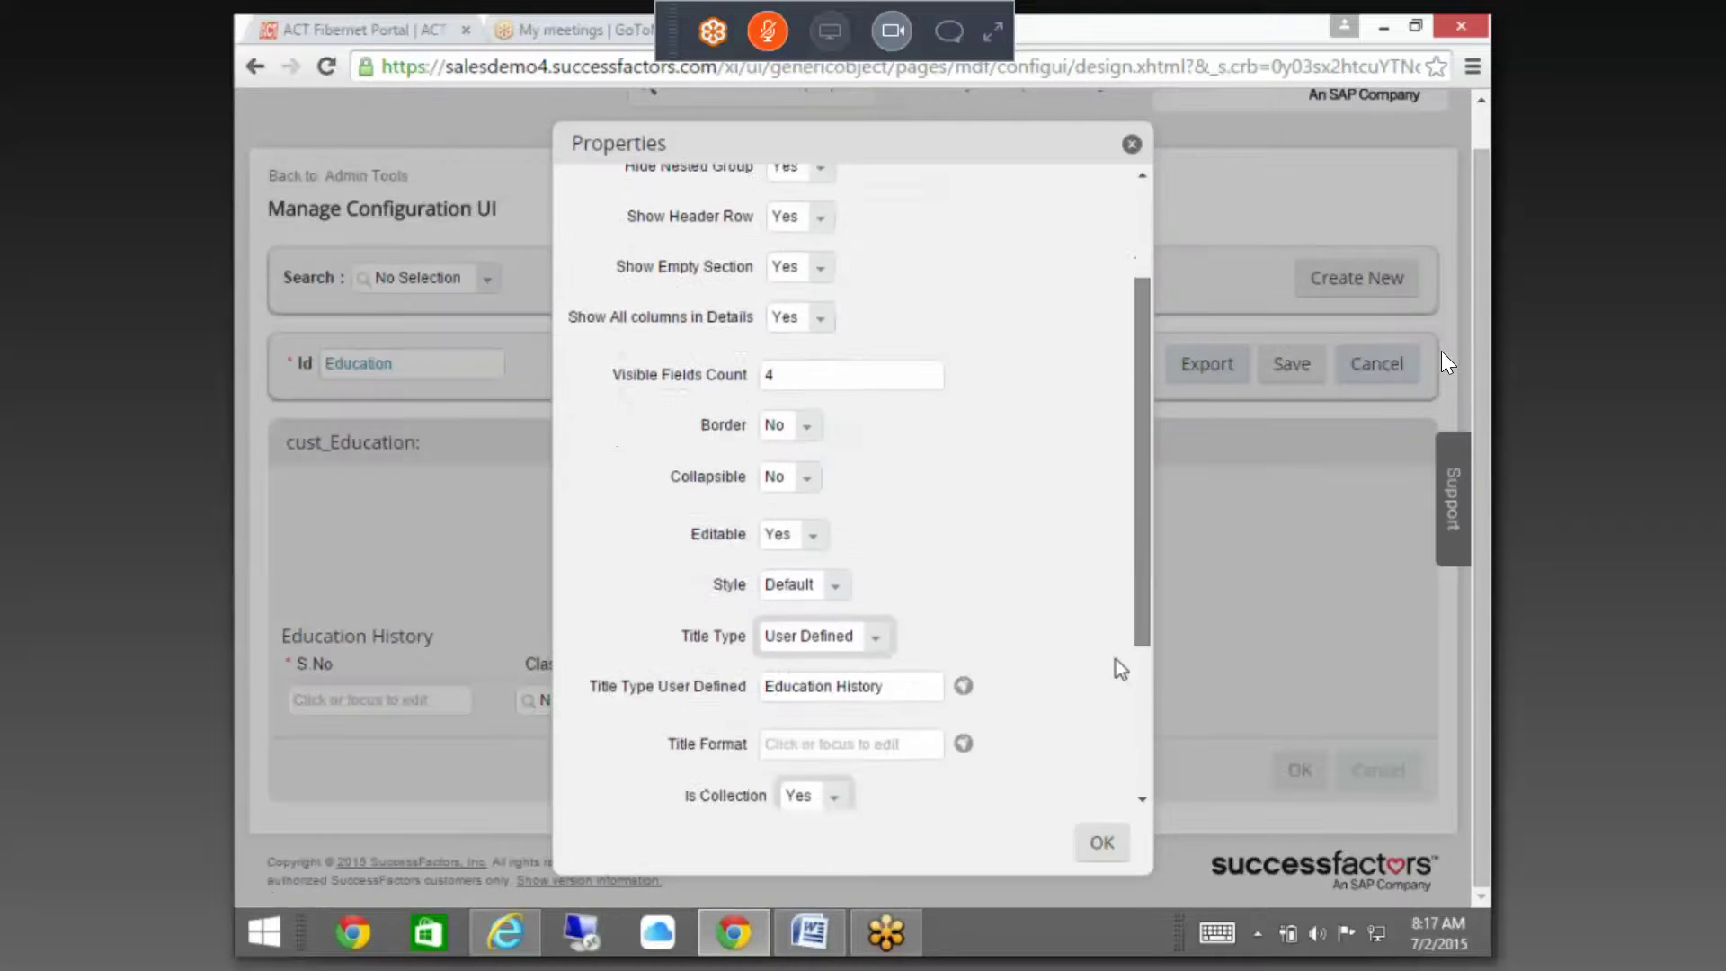
scroll(1119, 670, down, 2)
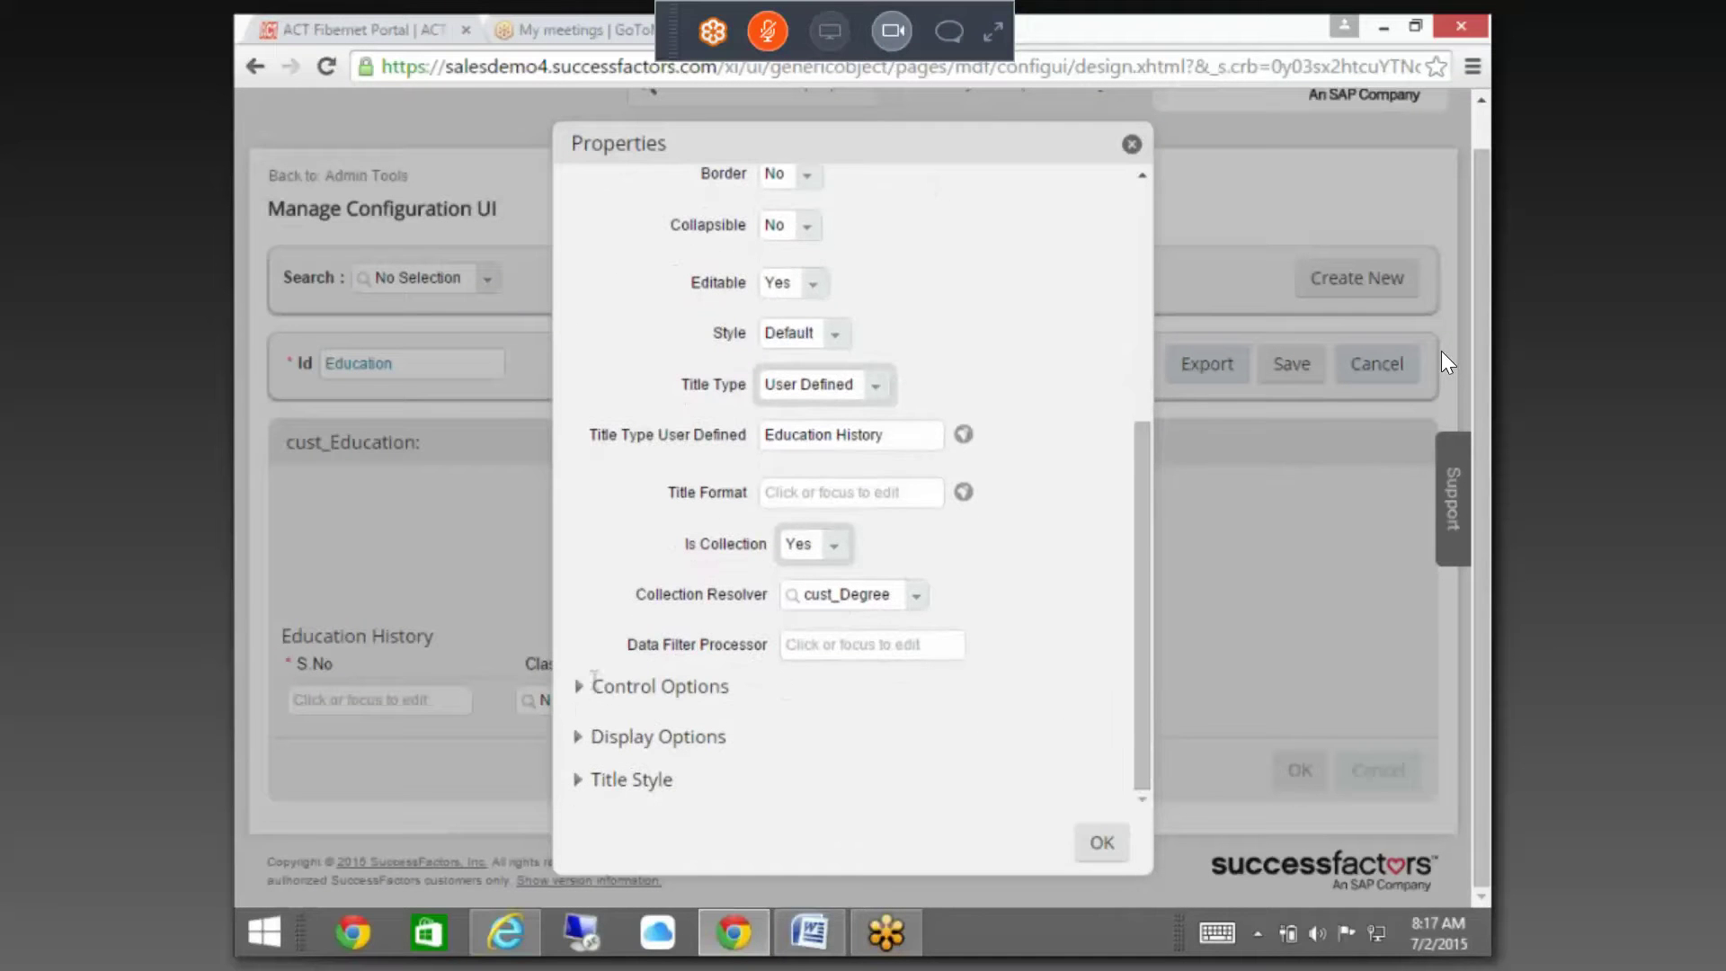
click(582, 688)
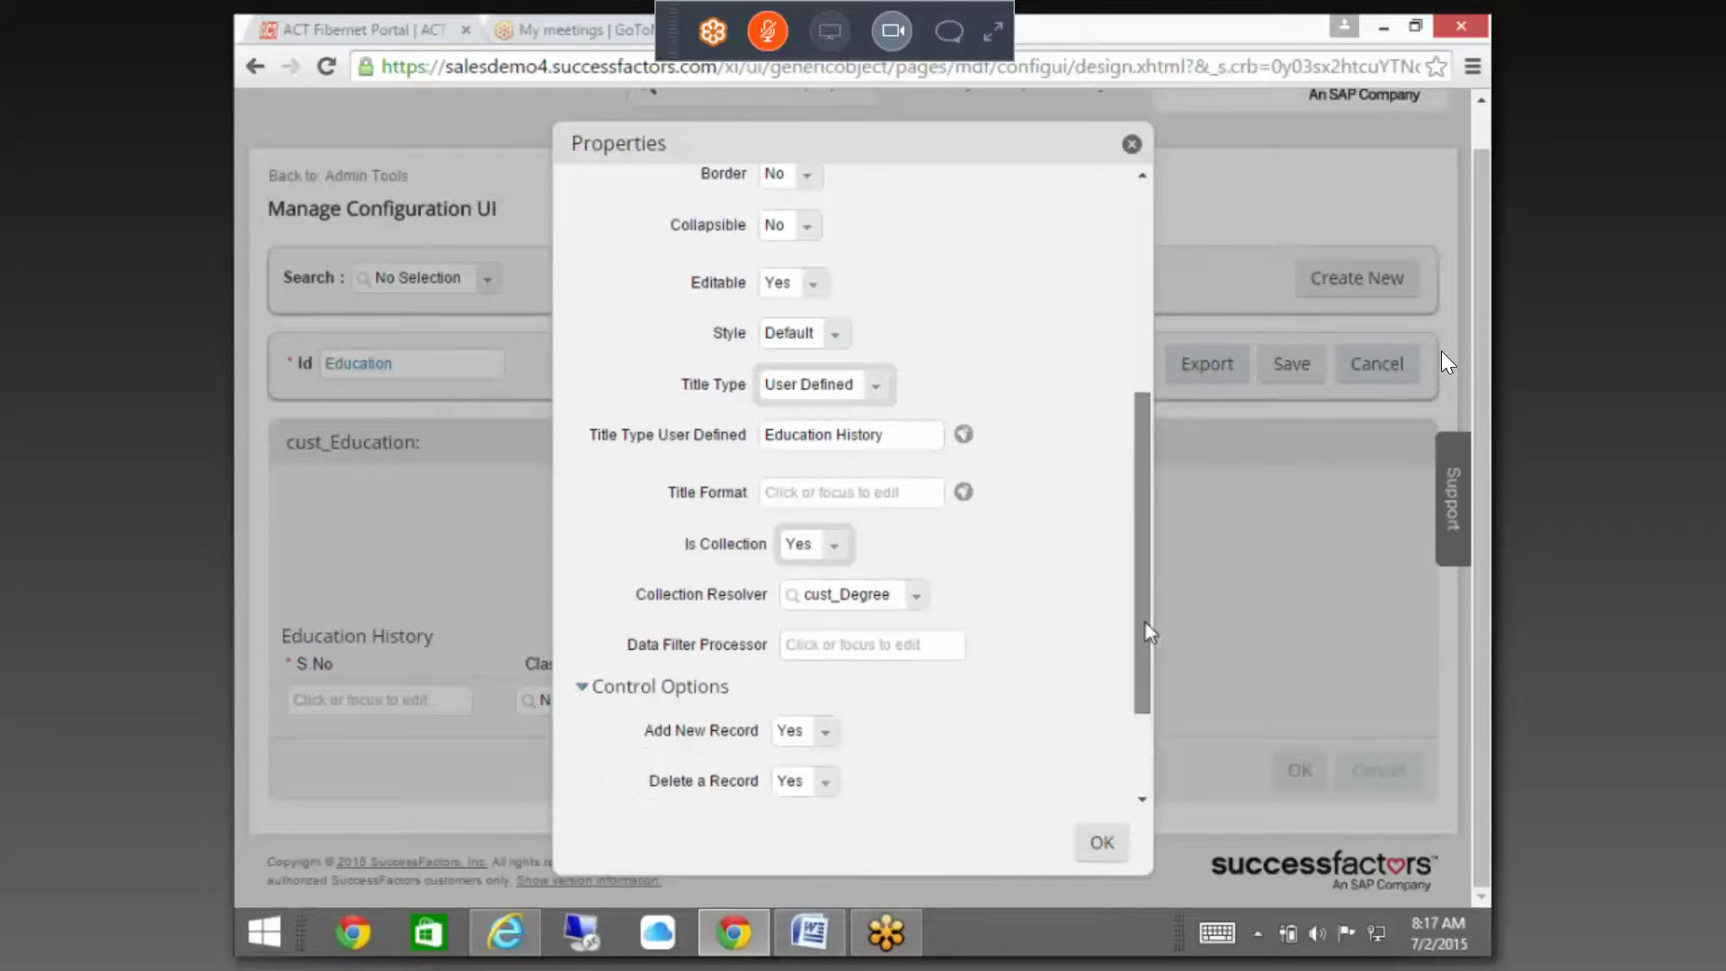
scroll(1041, 766, down, 3)
click(578, 737)
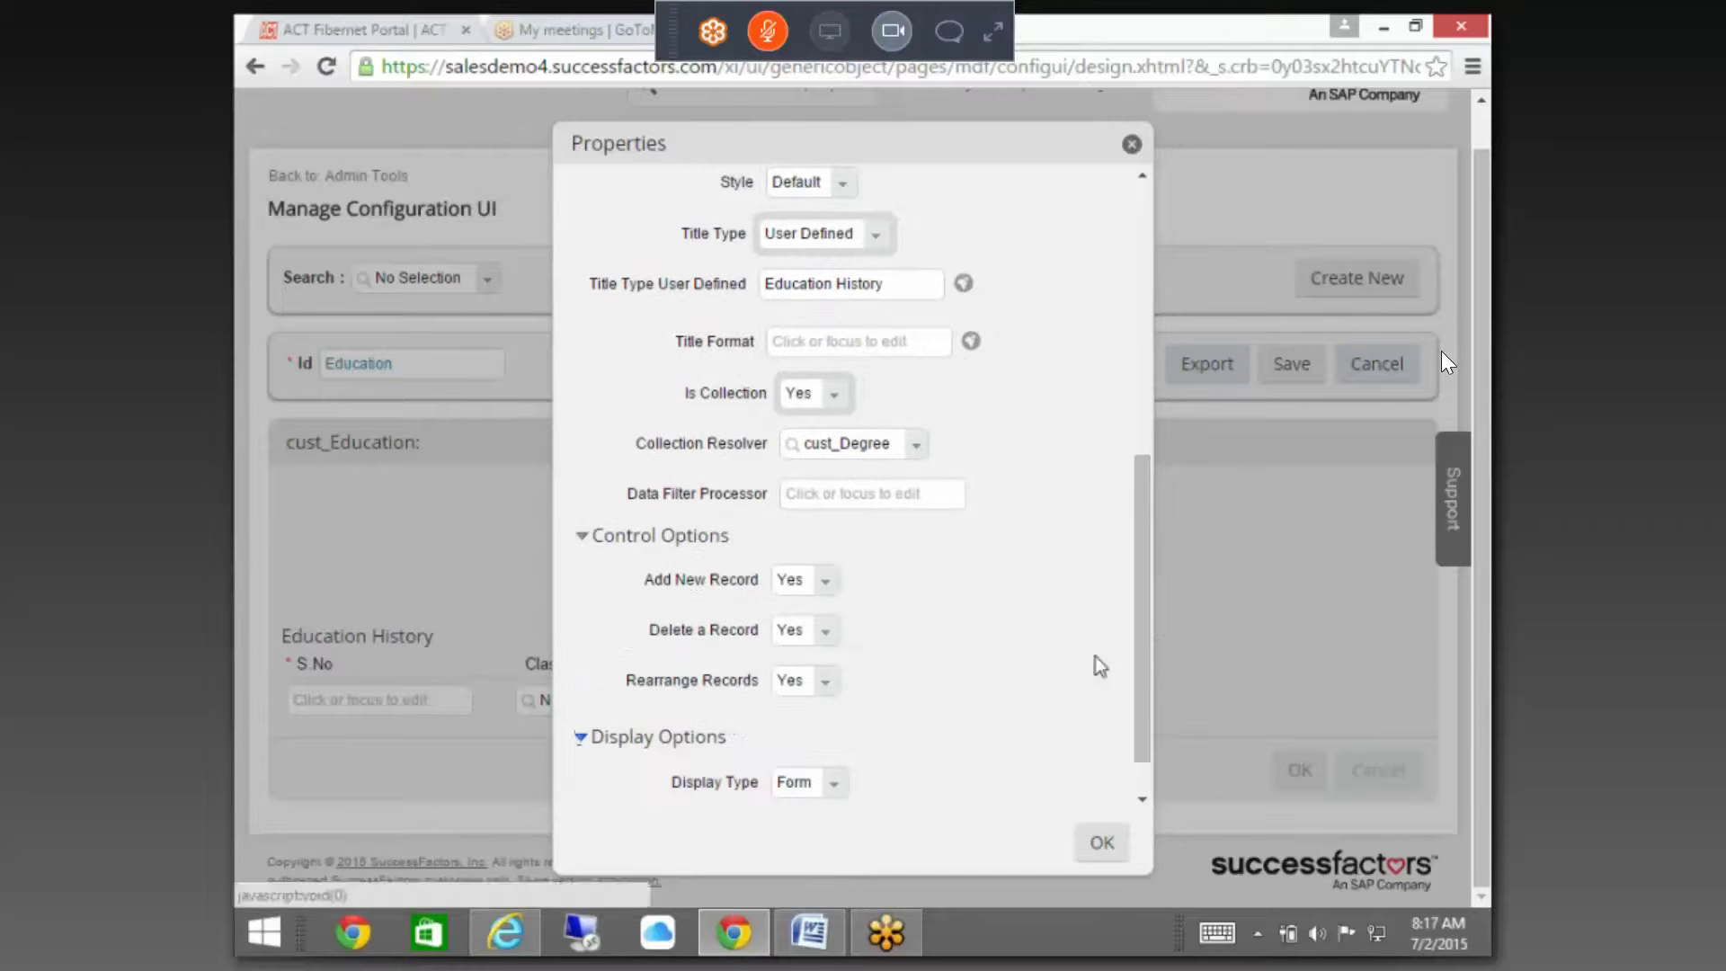
scroll(1142, 764, down, 1)
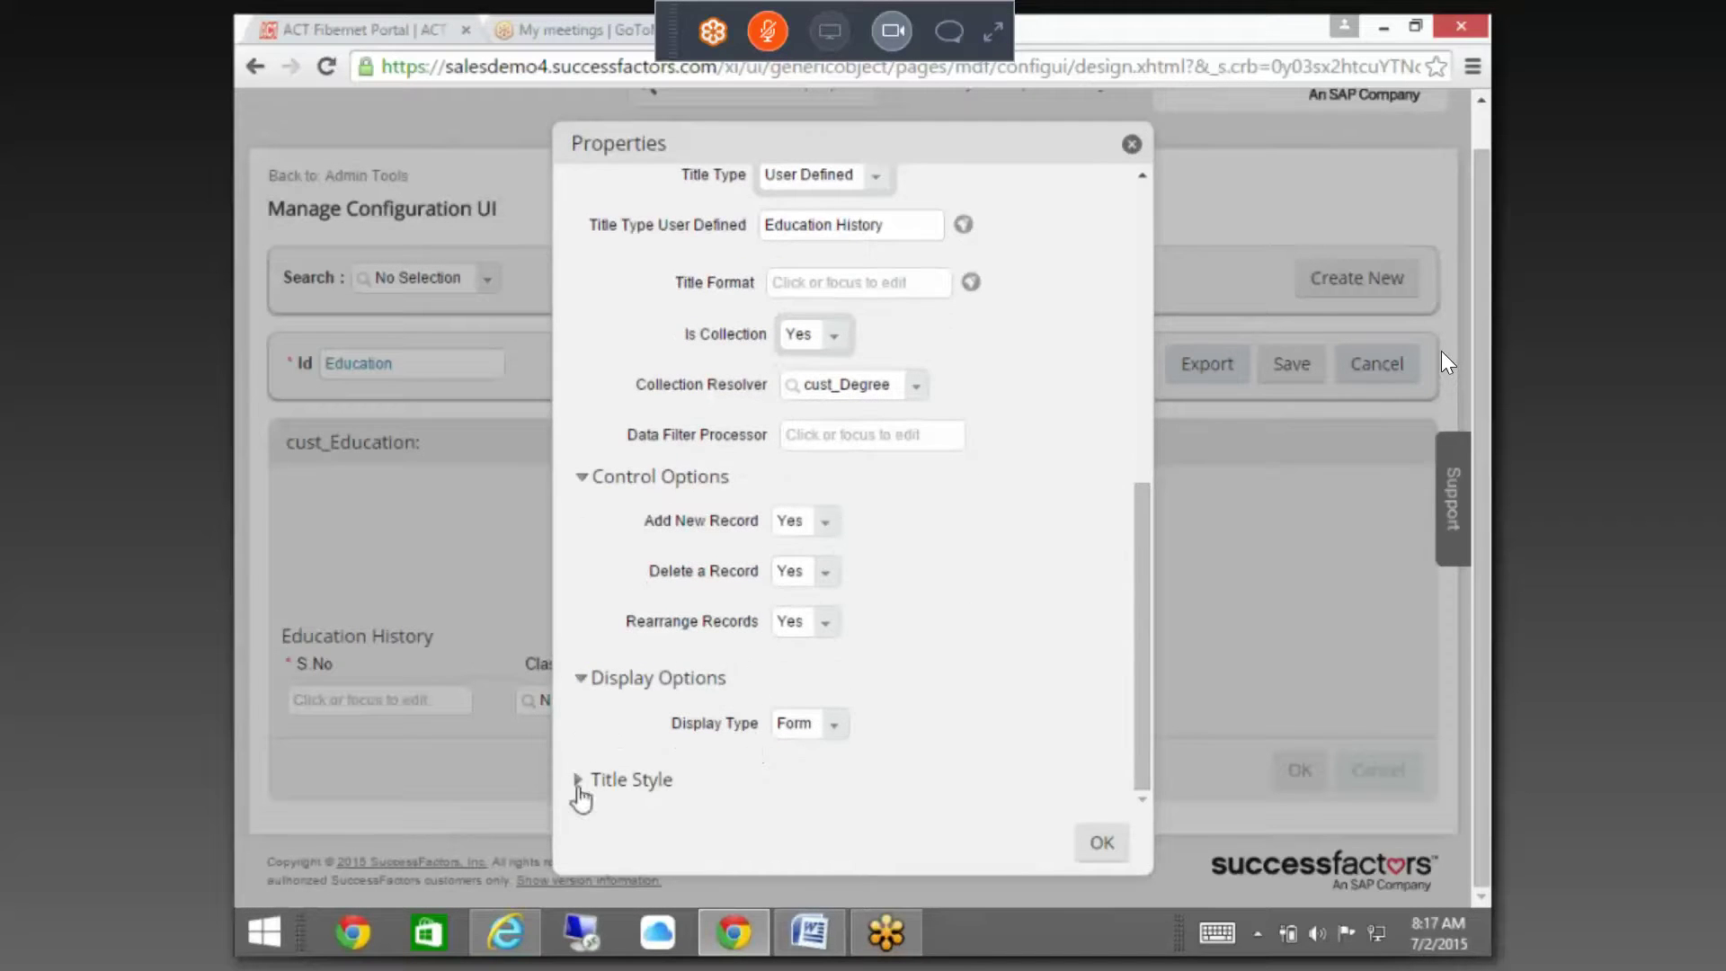
click(839, 730)
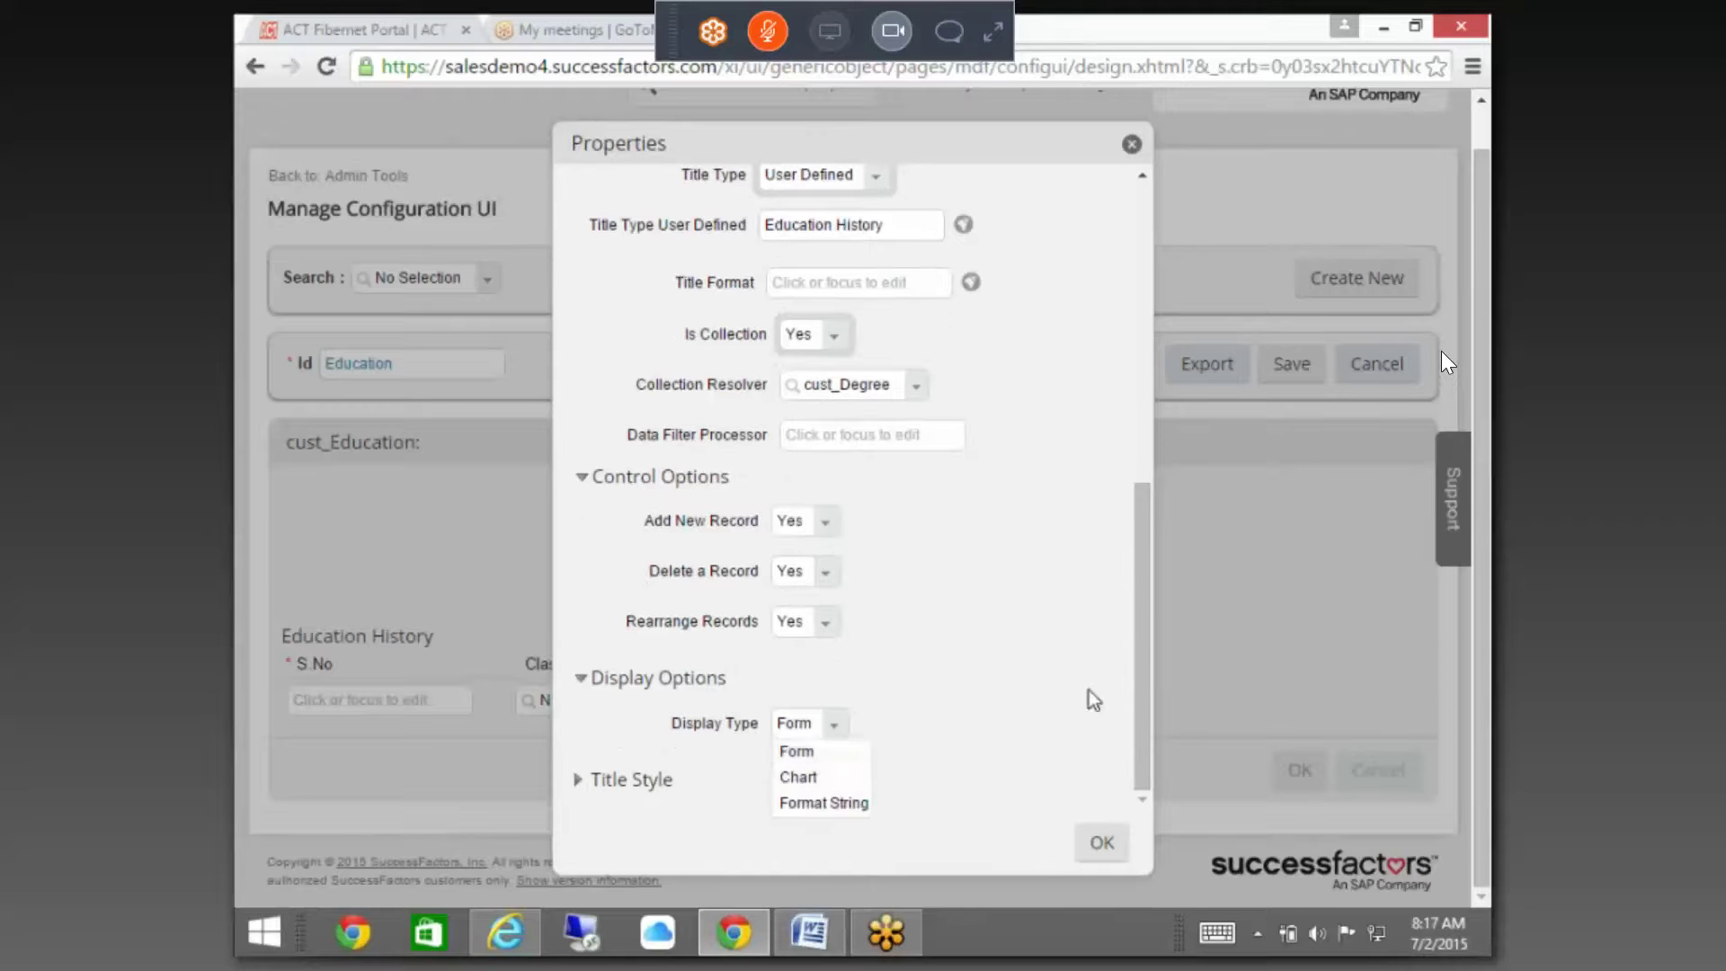
click(892, 758)
click(582, 780)
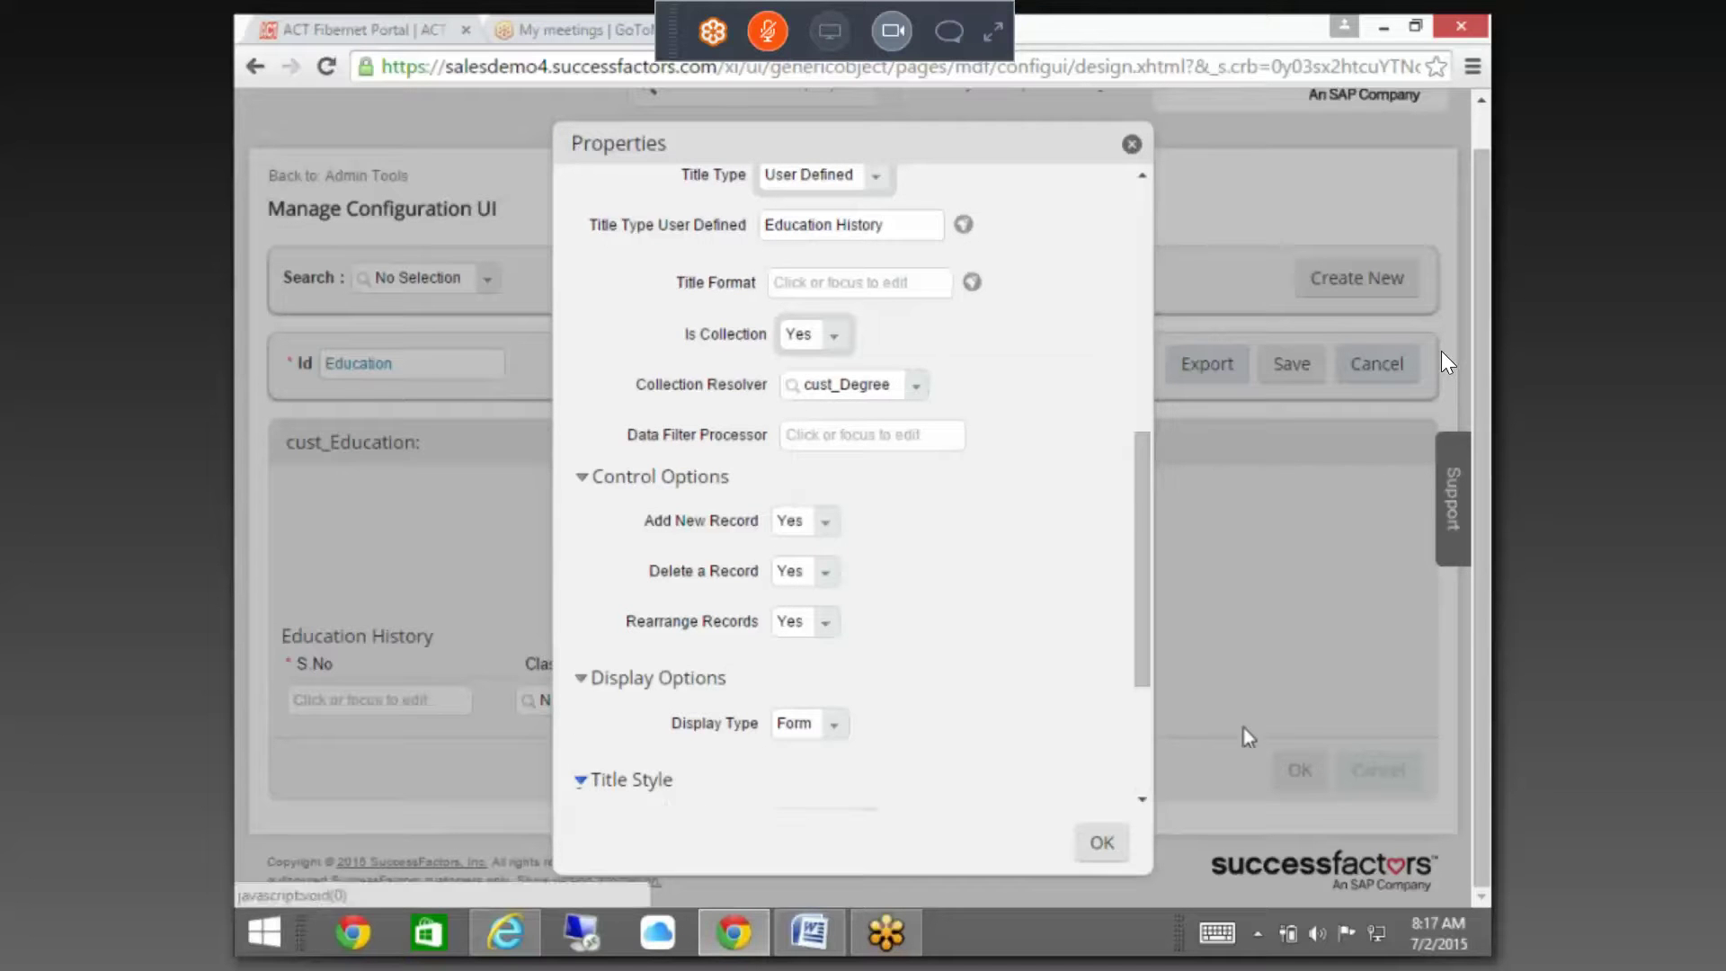
drag(1147, 629, 1147, 733)
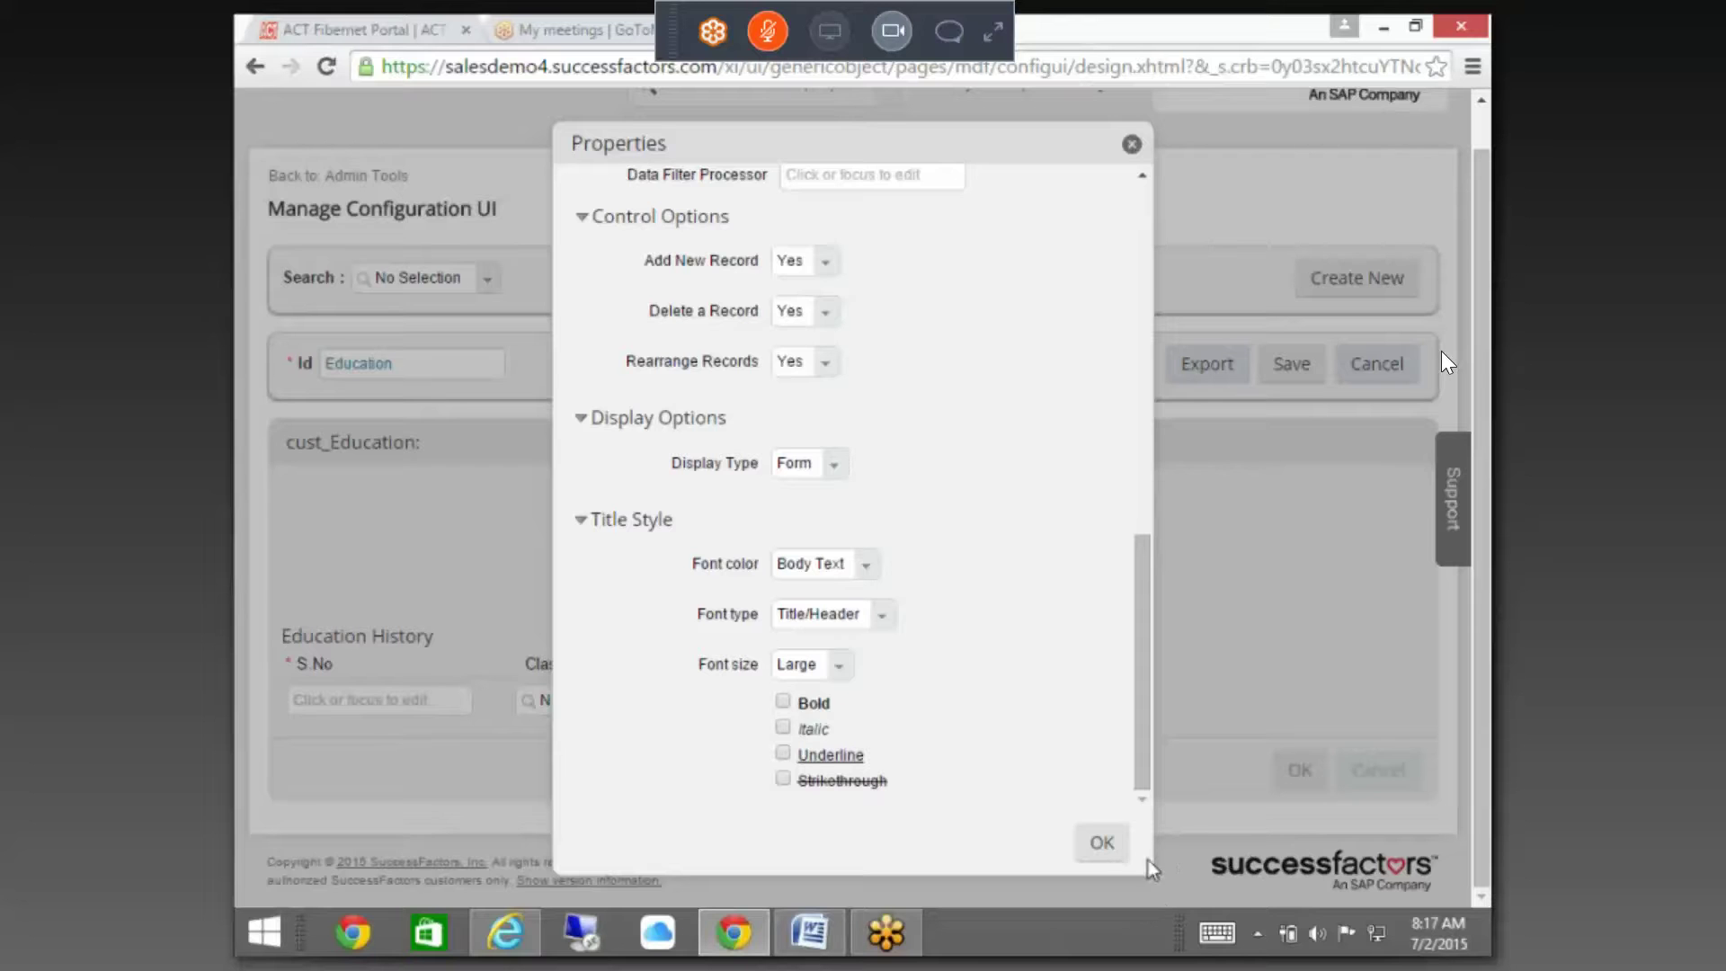
click(1102, 843)
- Set the user-defined title of the cust_Education layout header to Education Background
mouse_move(567, 603)
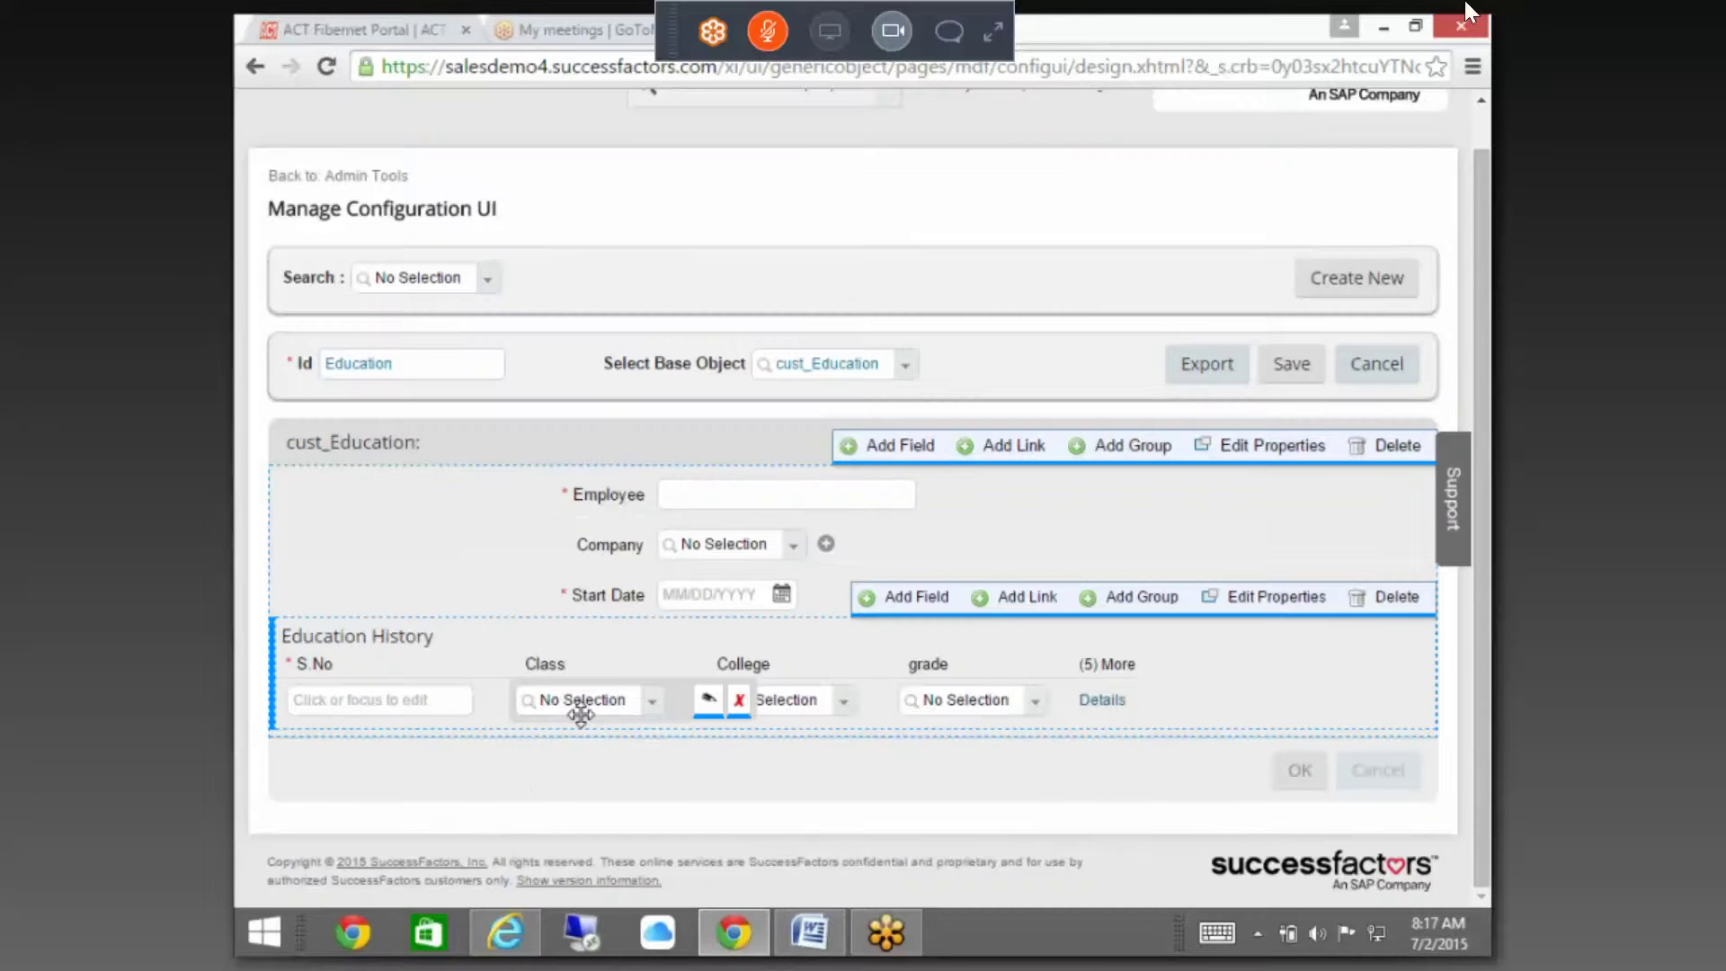
mouse_move(360, 402)
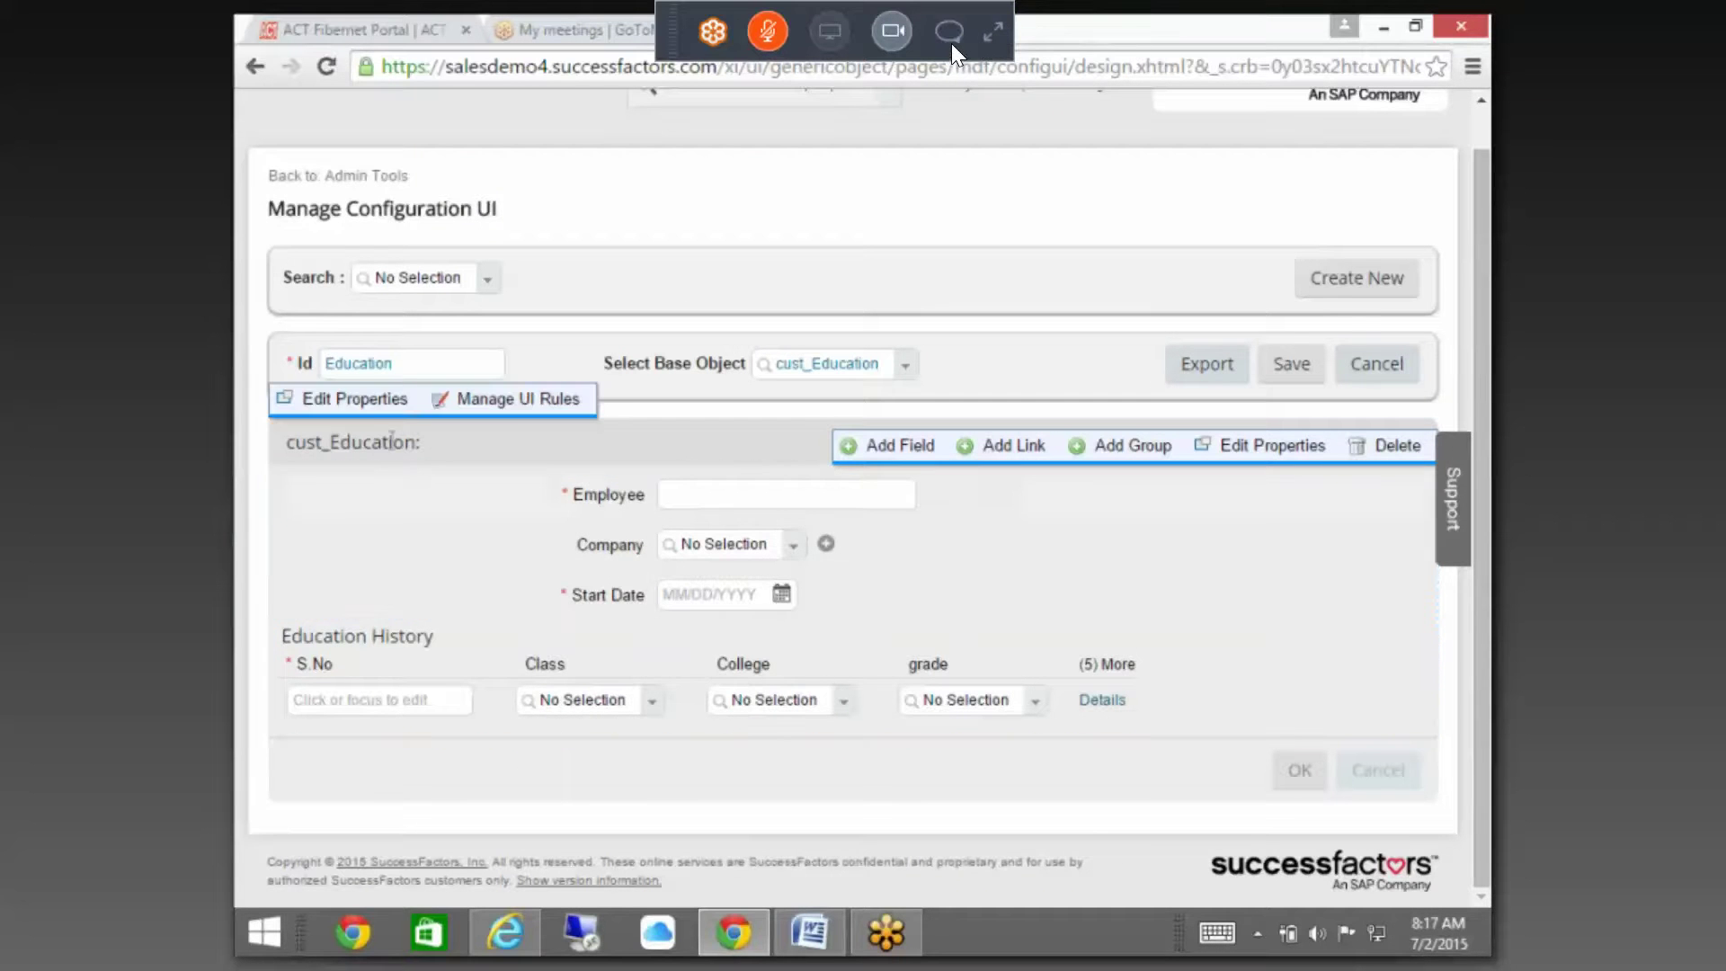
click(359, 401)
click(949, 29)
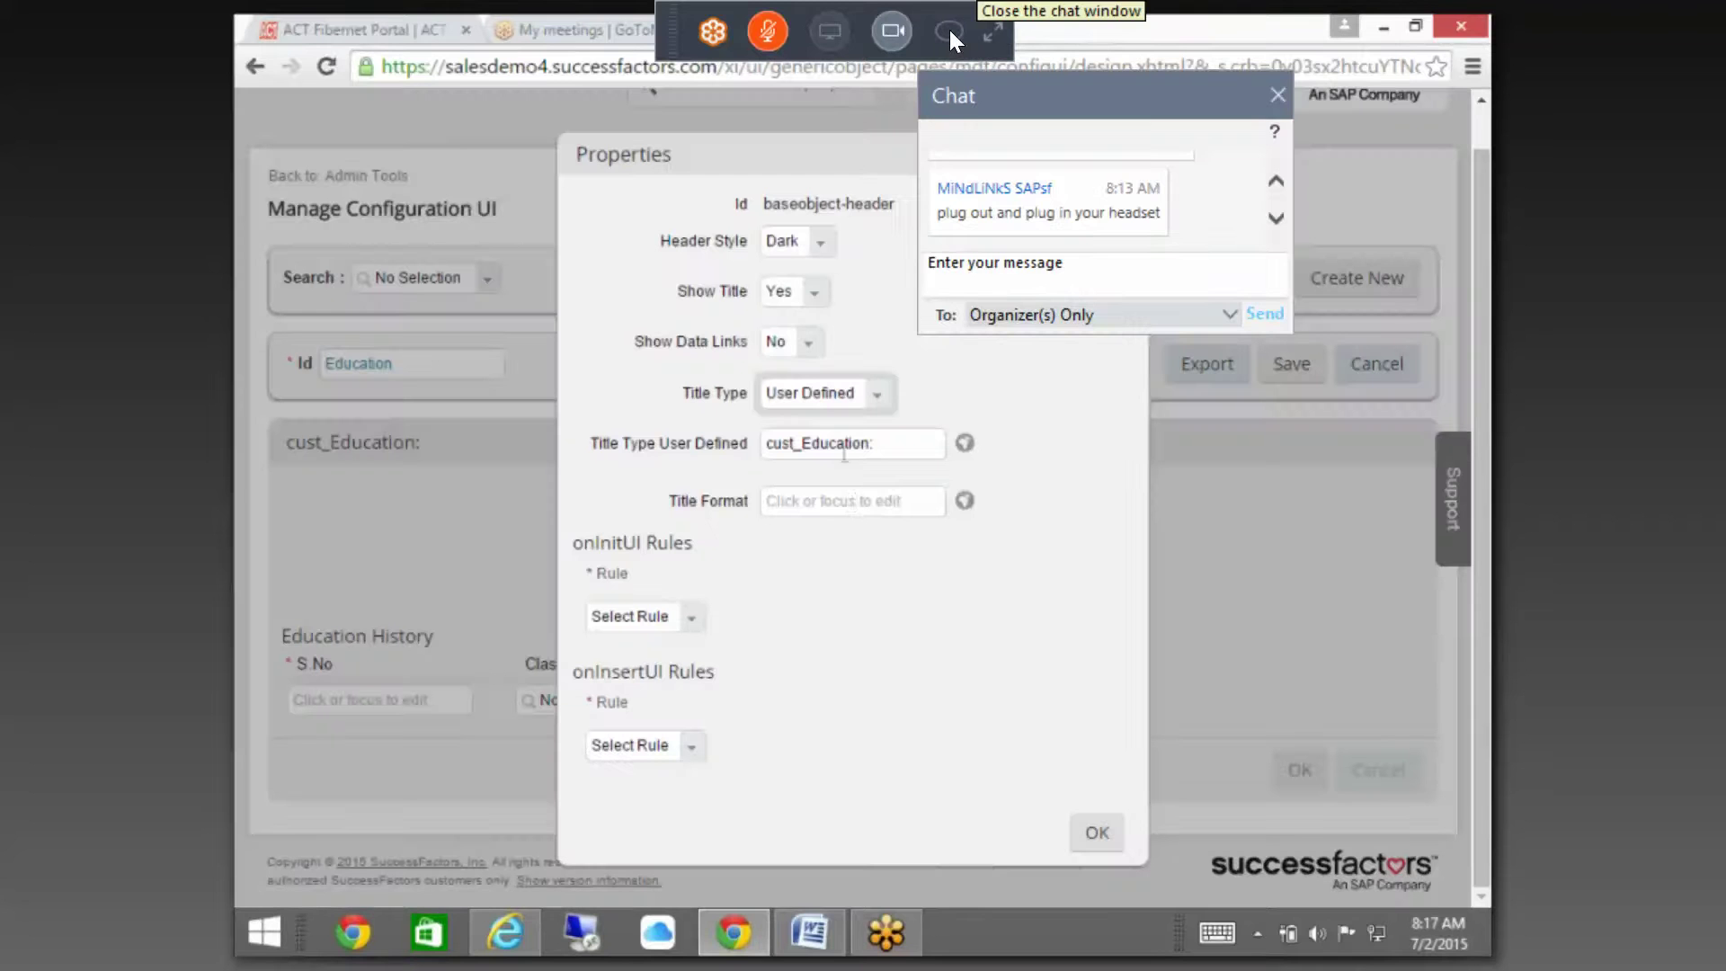
click(949, 29)
drag(914, 443, 620, 460)
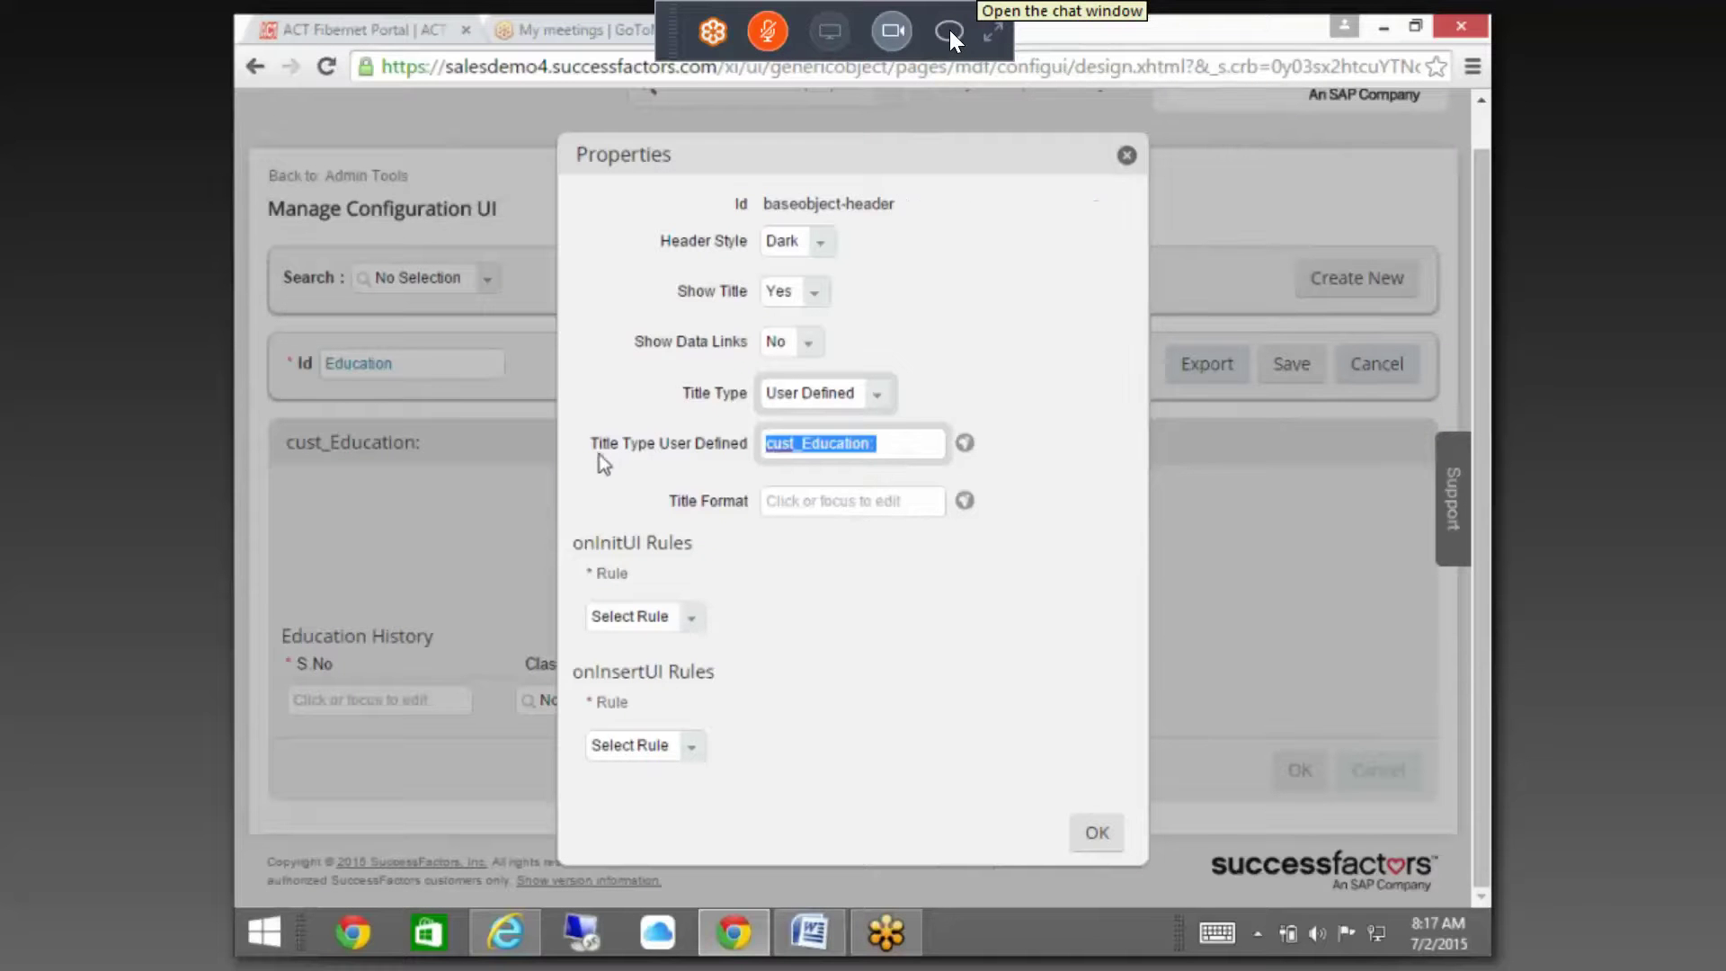
text(Educati)
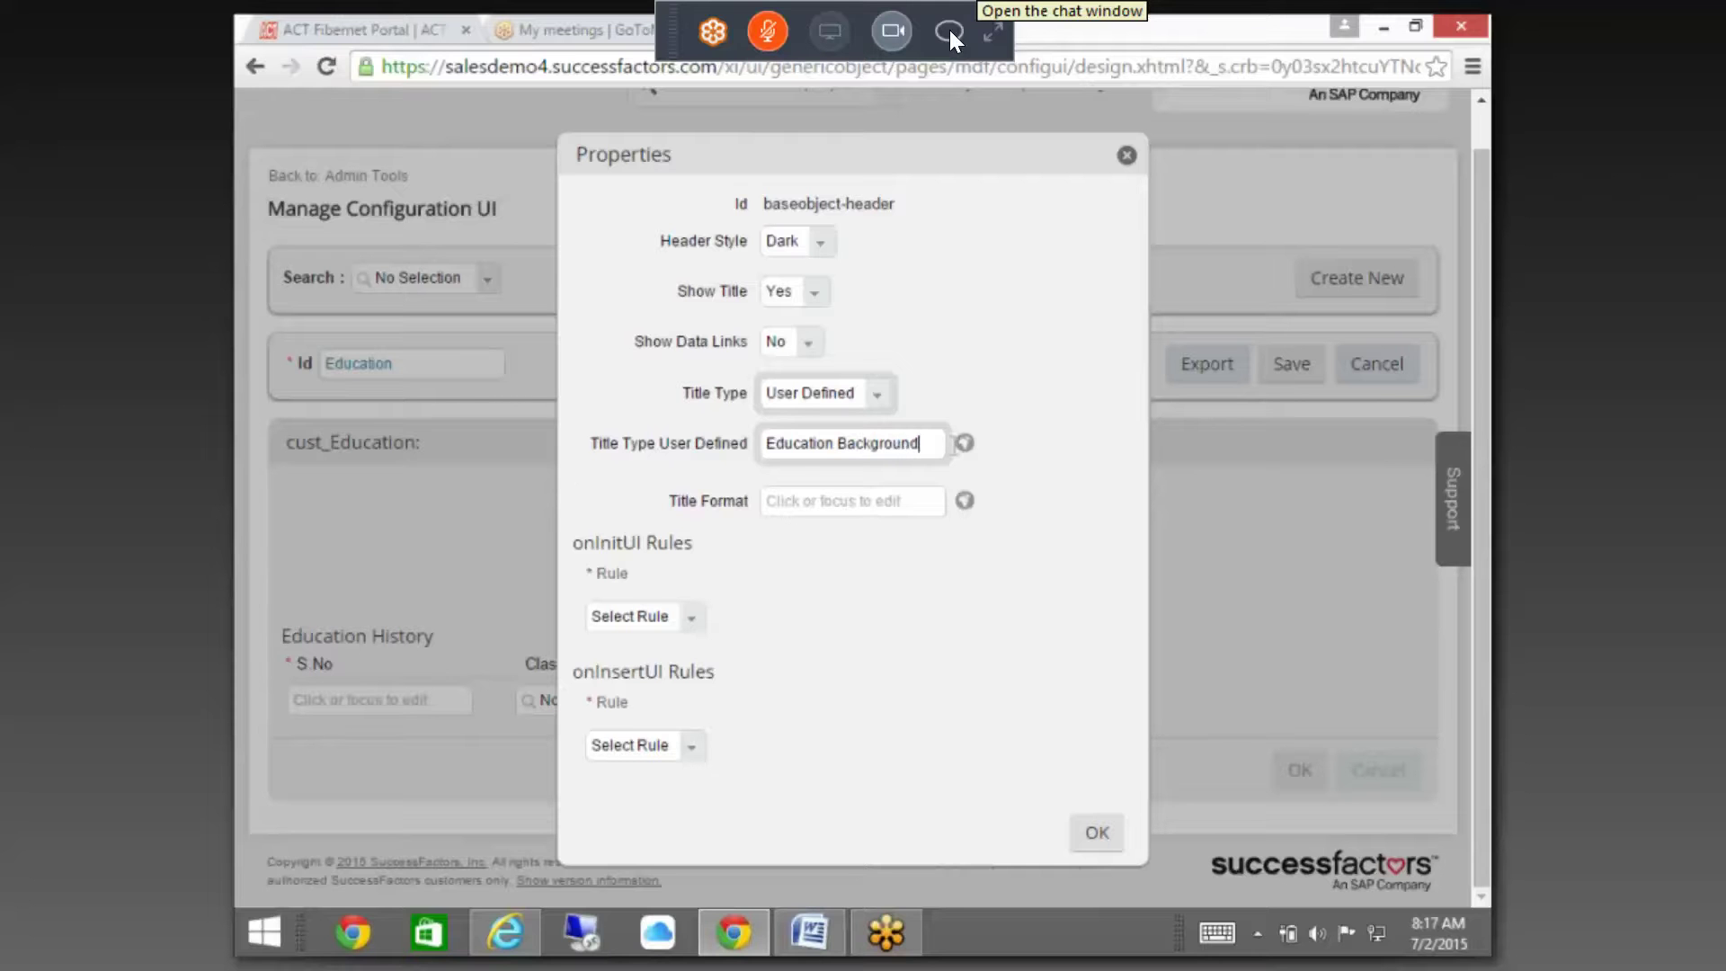
- Copy Education Background into the header's Title Format and apply the header properties
key(ctrl+a)
key(ctrl+c)
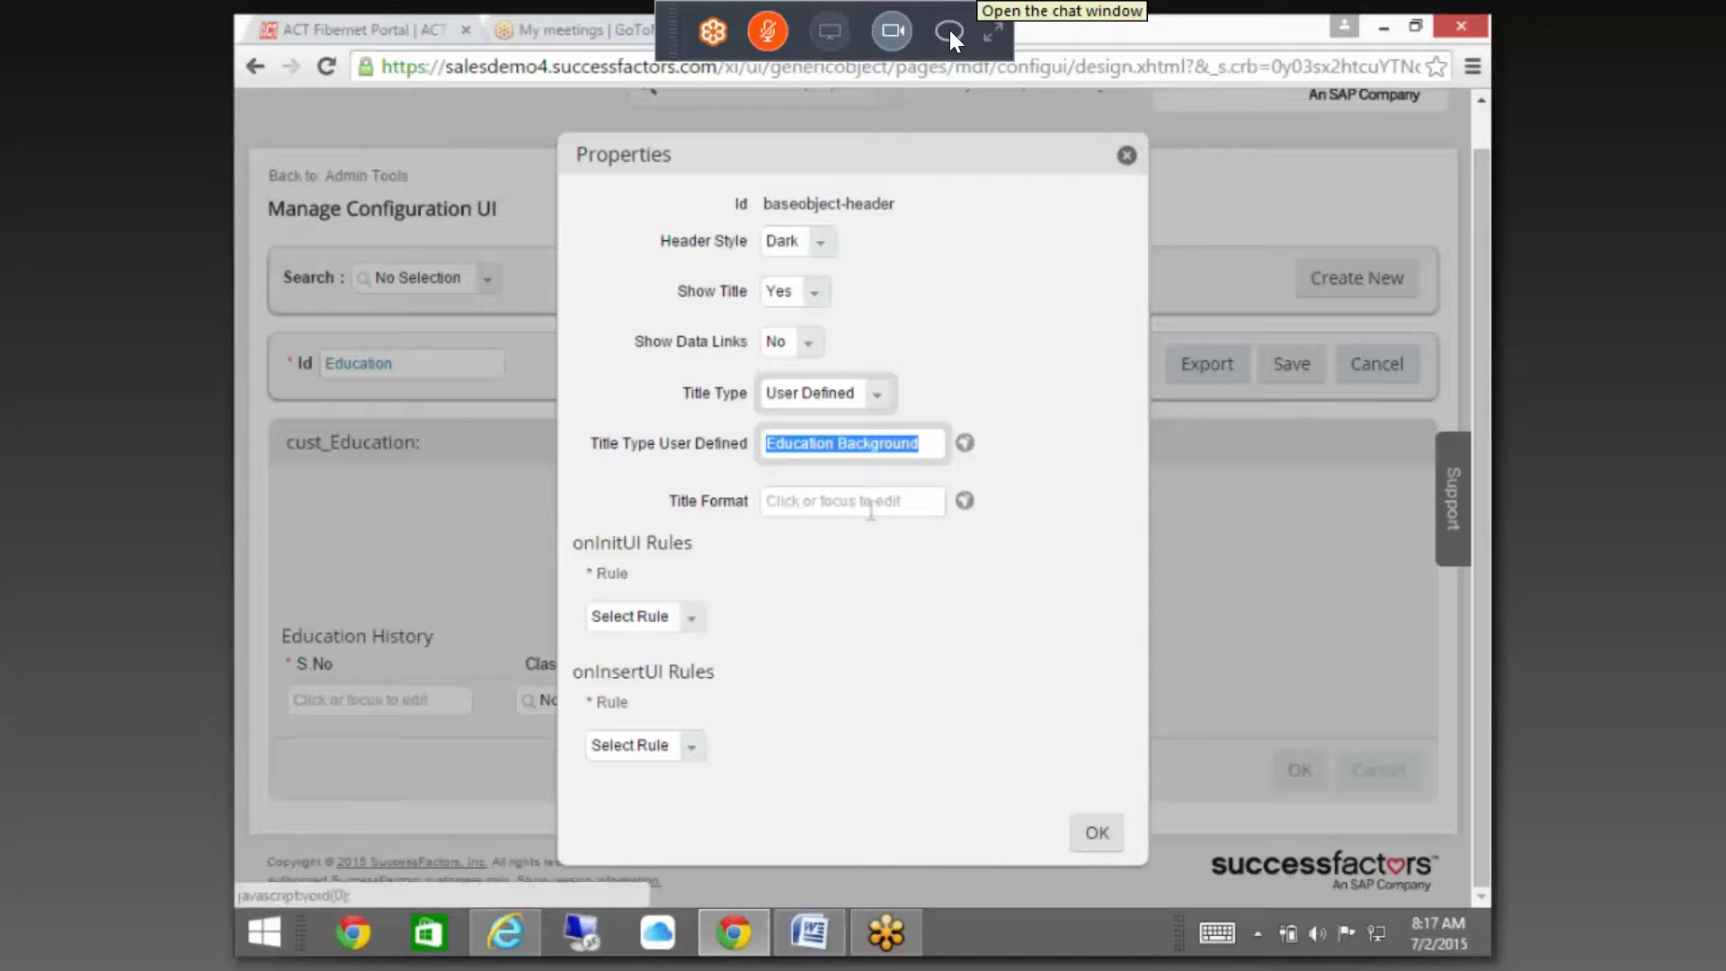
click(868, 502)
key(ctrl+v)
click(1097, 832)
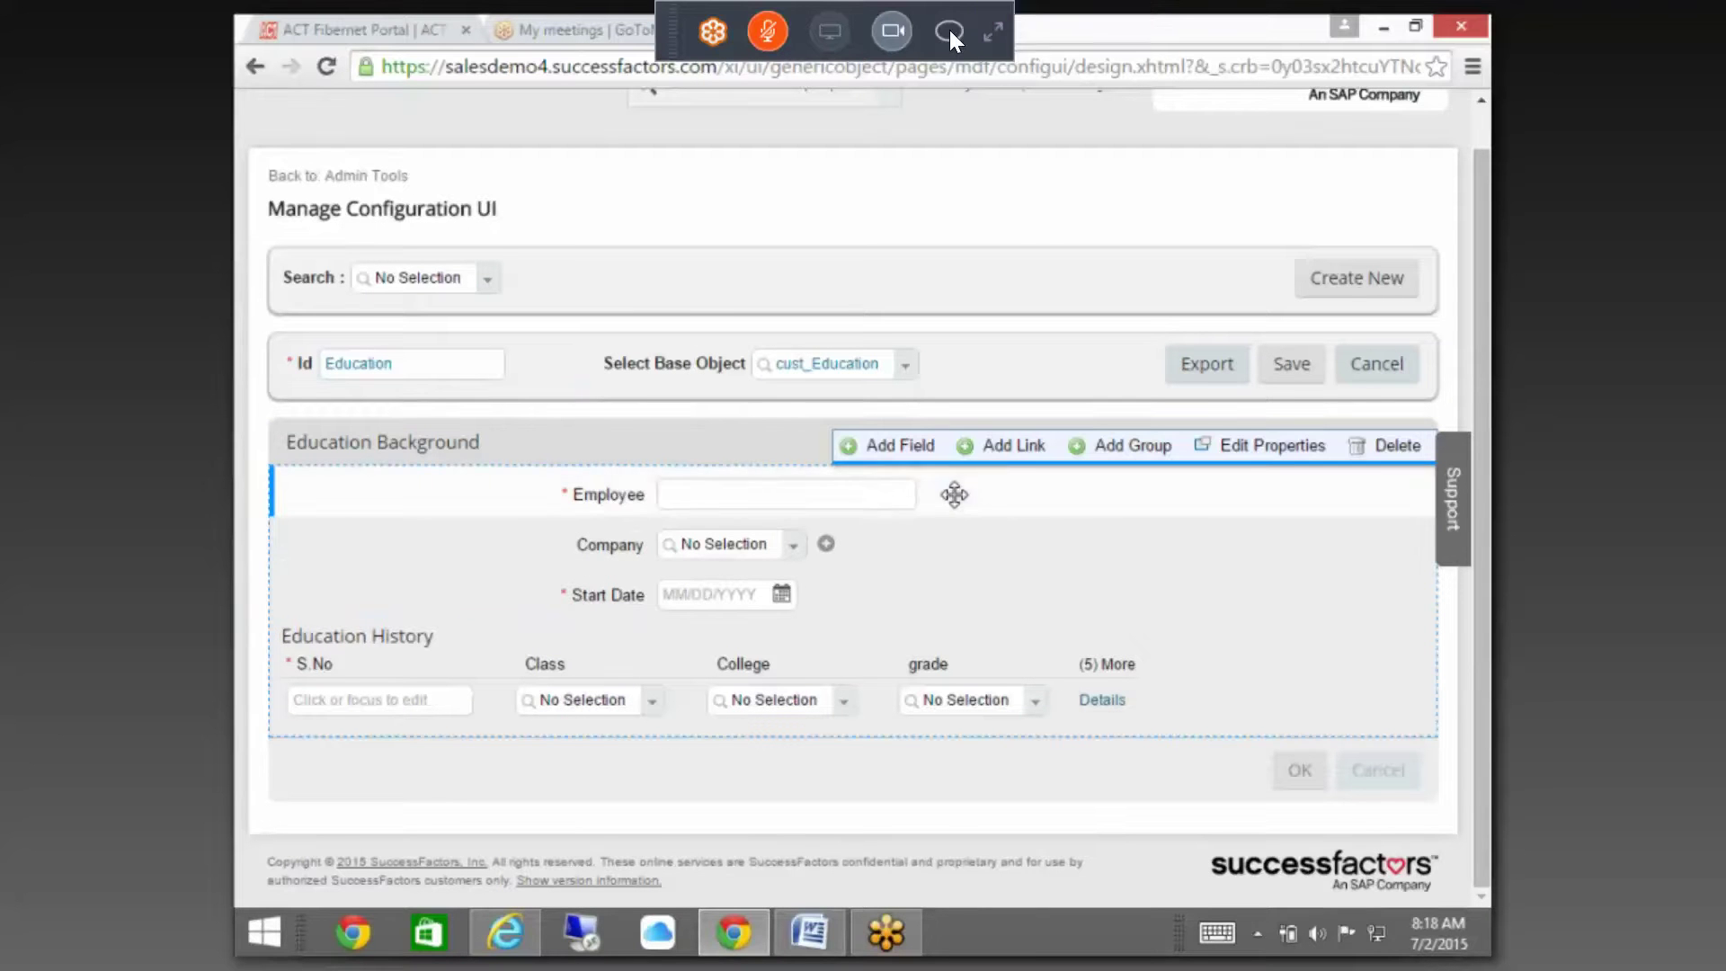
- Save the Education configuration UI and return to the Admin Tools page
click(1298, 368)
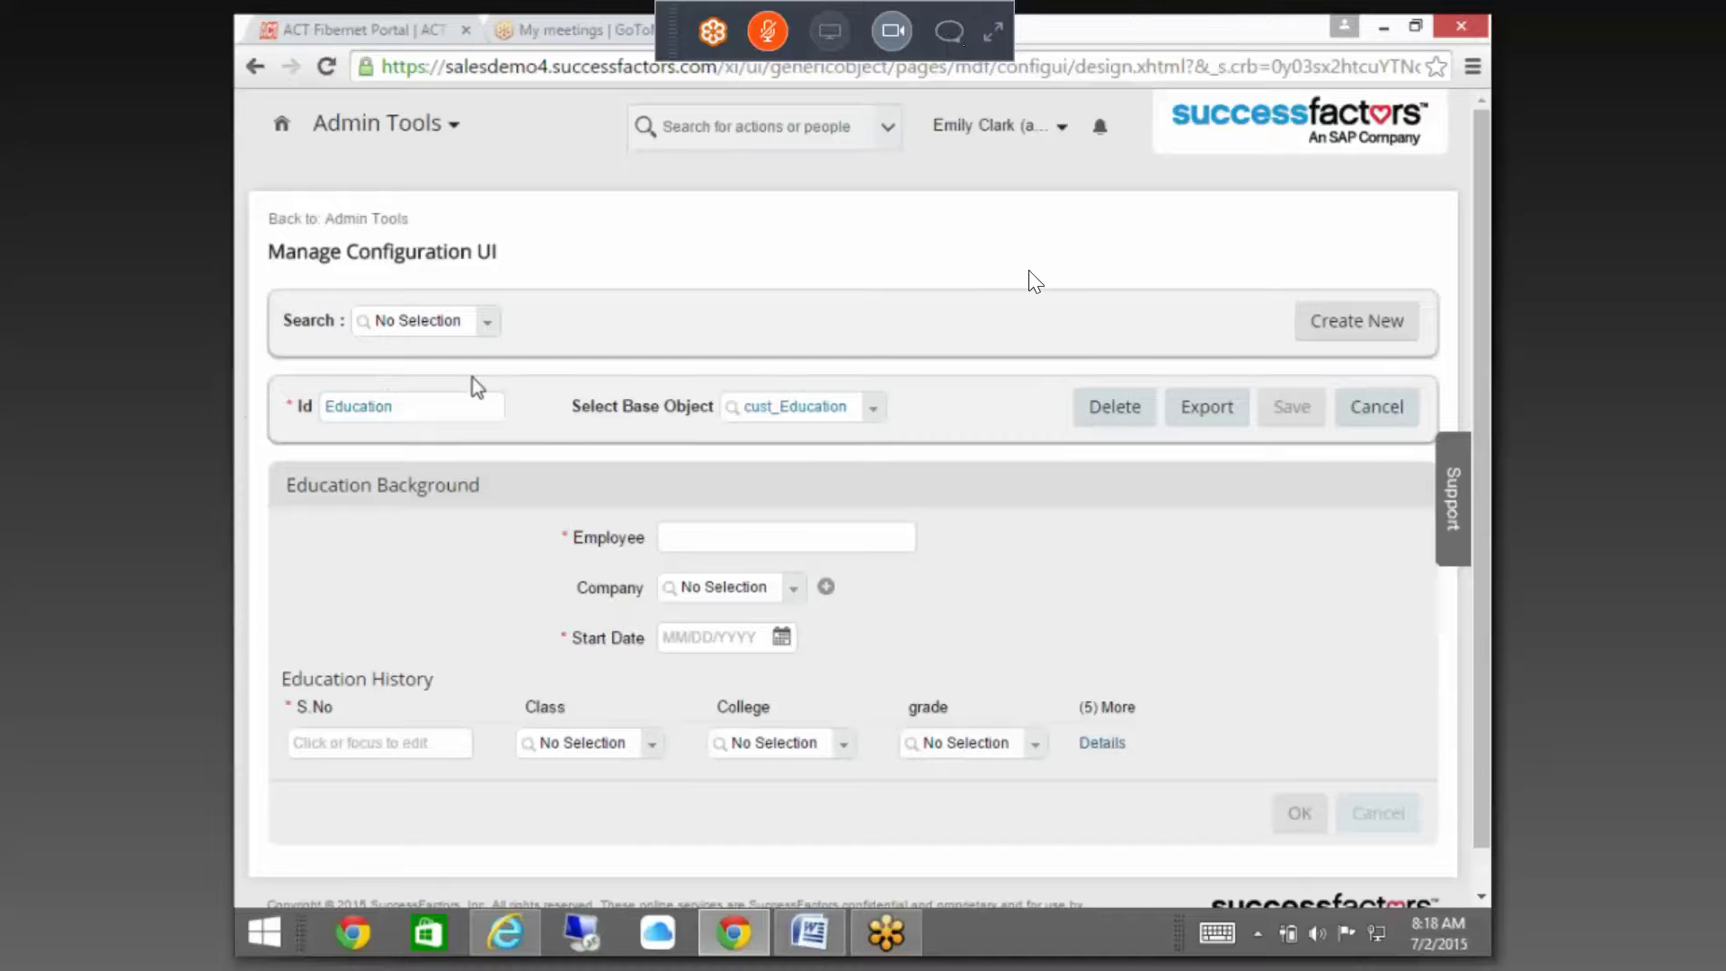
click(401, 225)
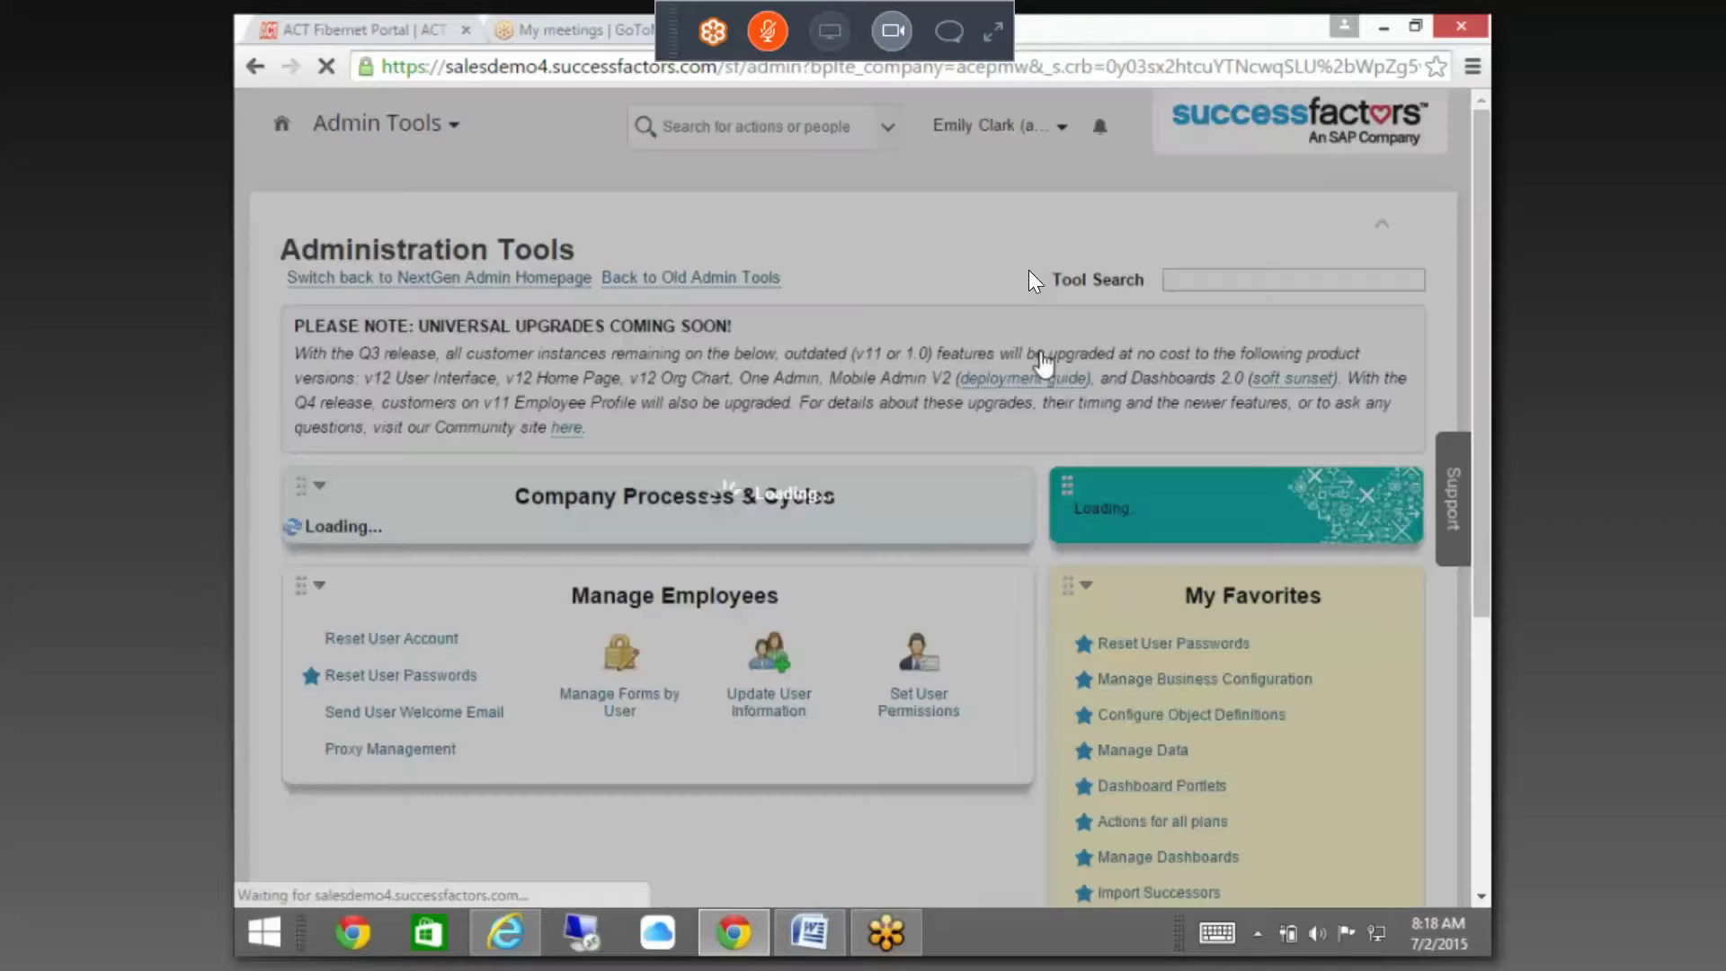
- Find the Configure Employee Files tool with the tool search and open it
scroll(955, 405, down, 3)
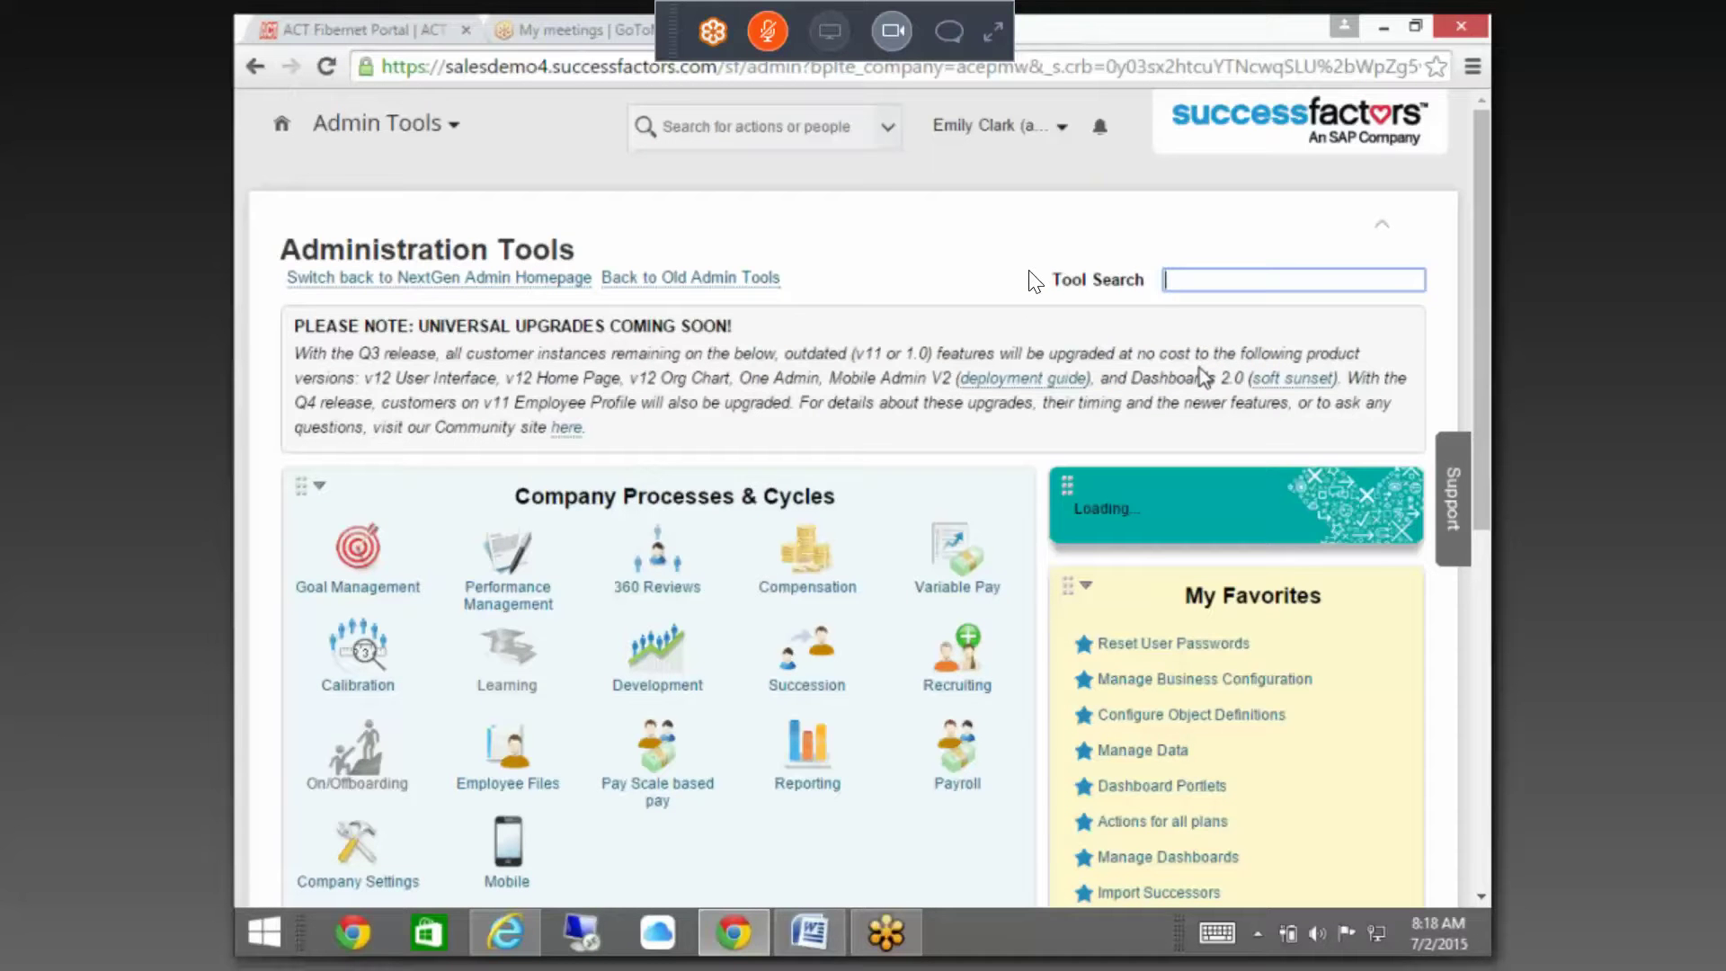
text(onfigure )
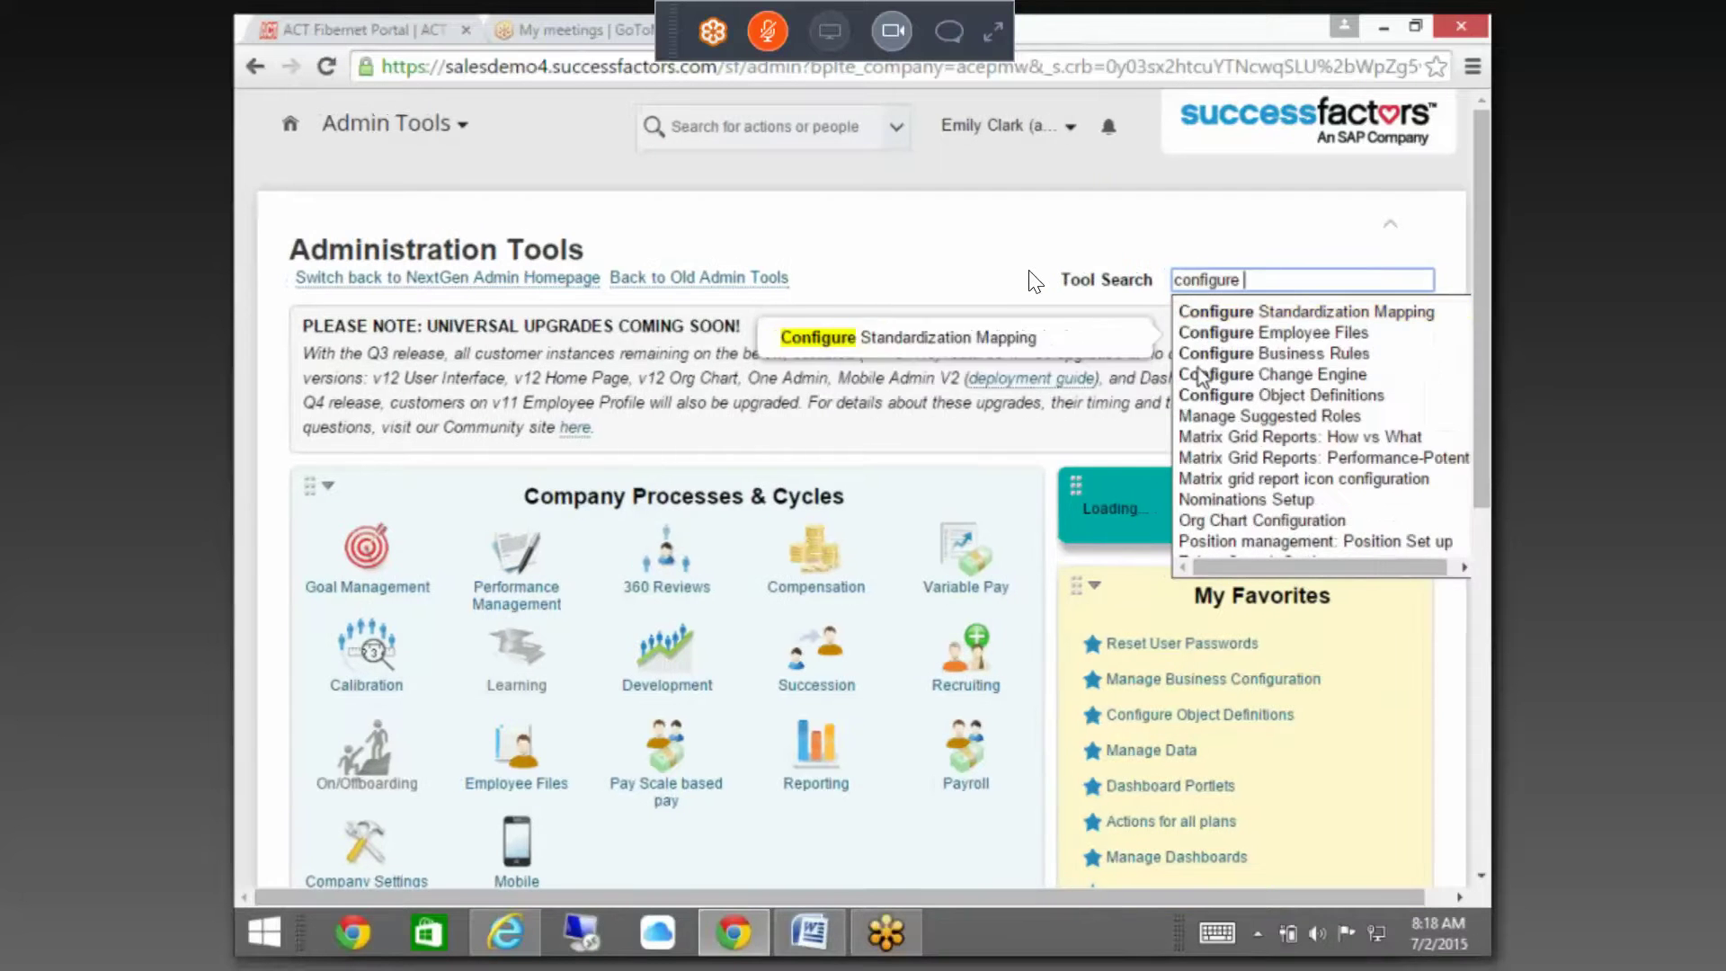
text(employe)
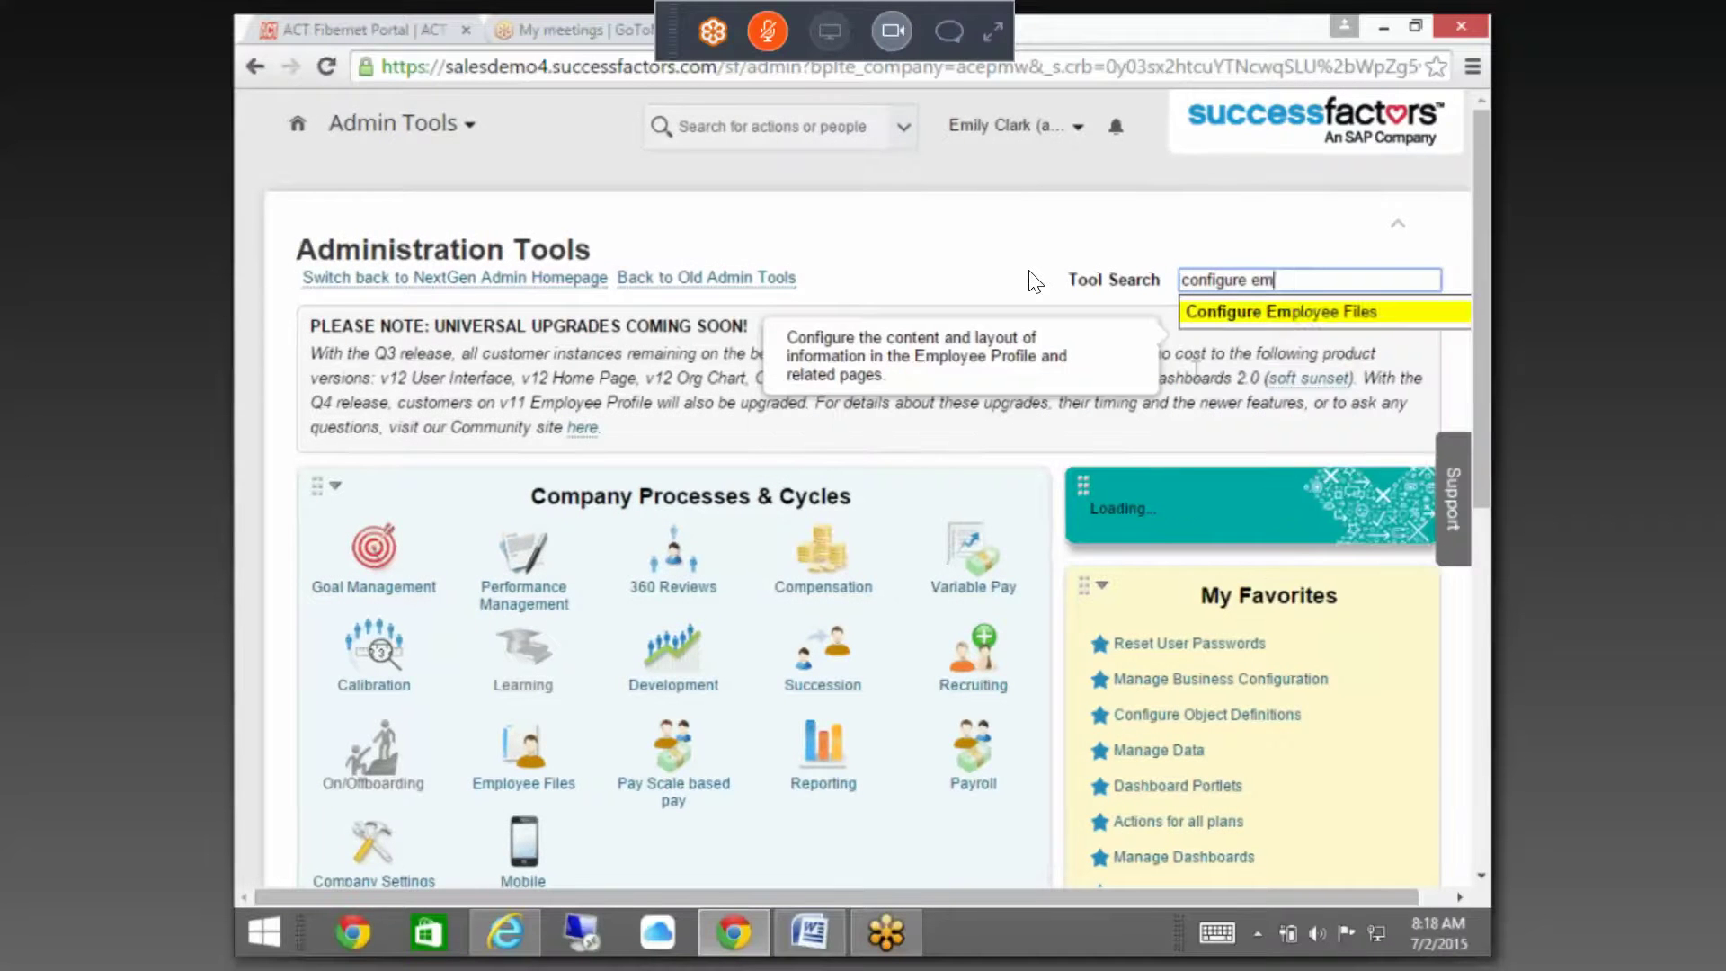
click(1283, 312)
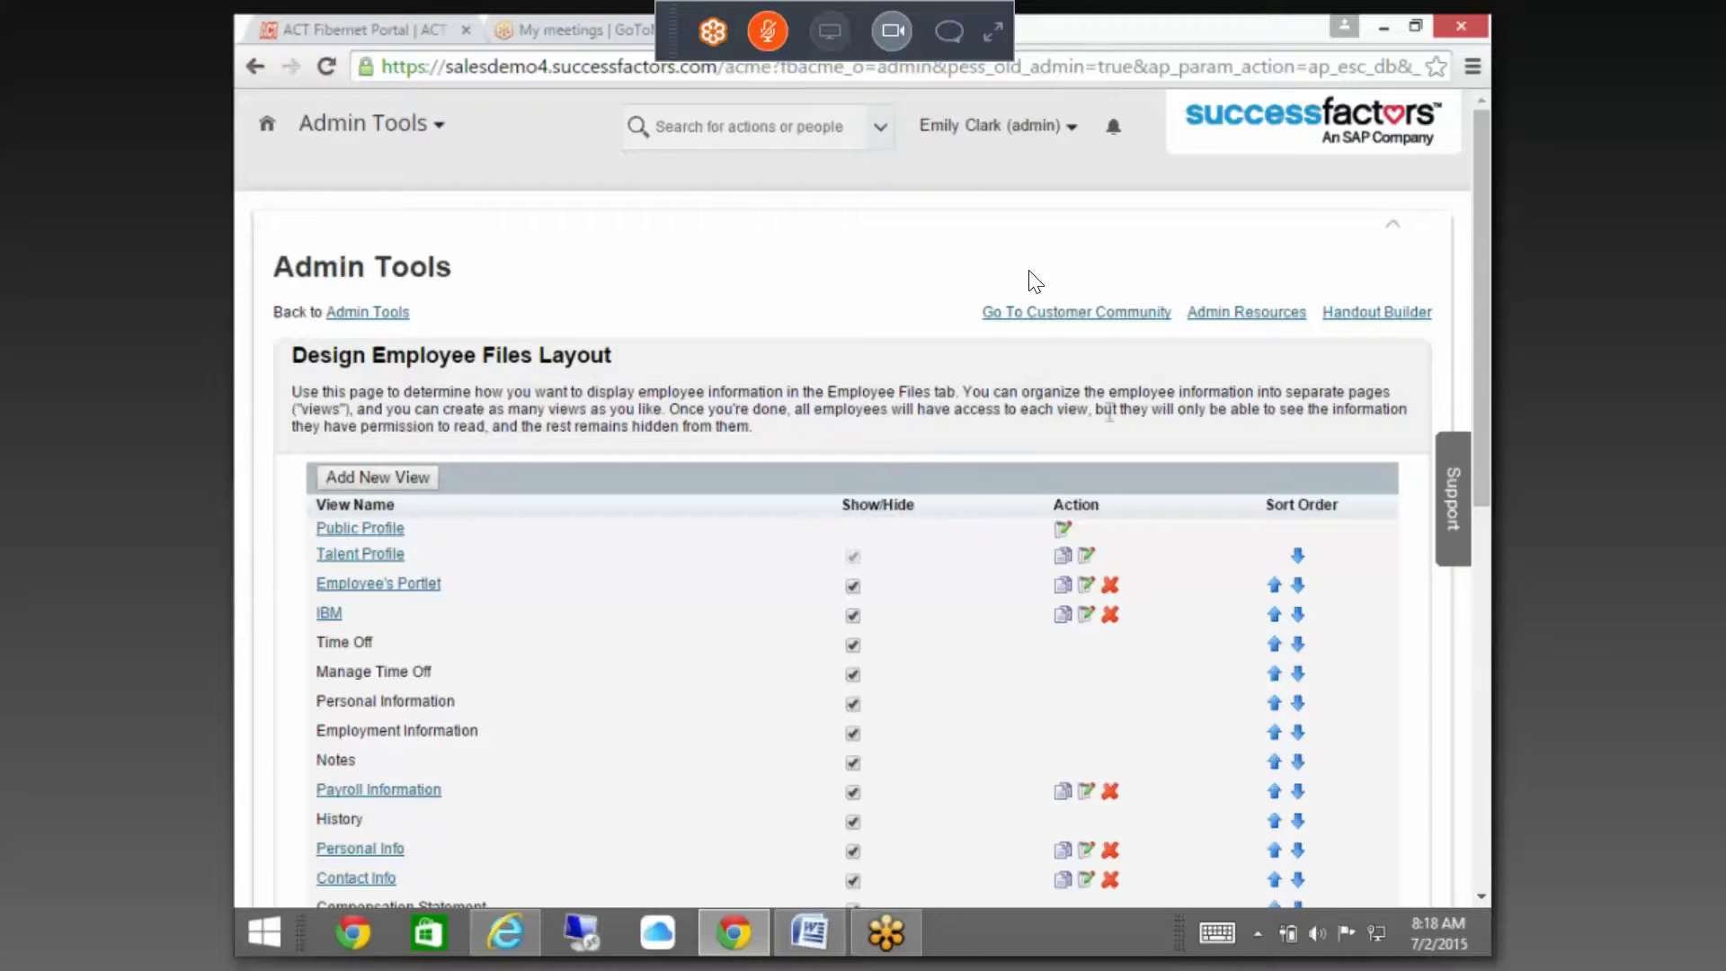
- Start adding a new view to the Employee Files layout
scroll(784, 528, down, 8)
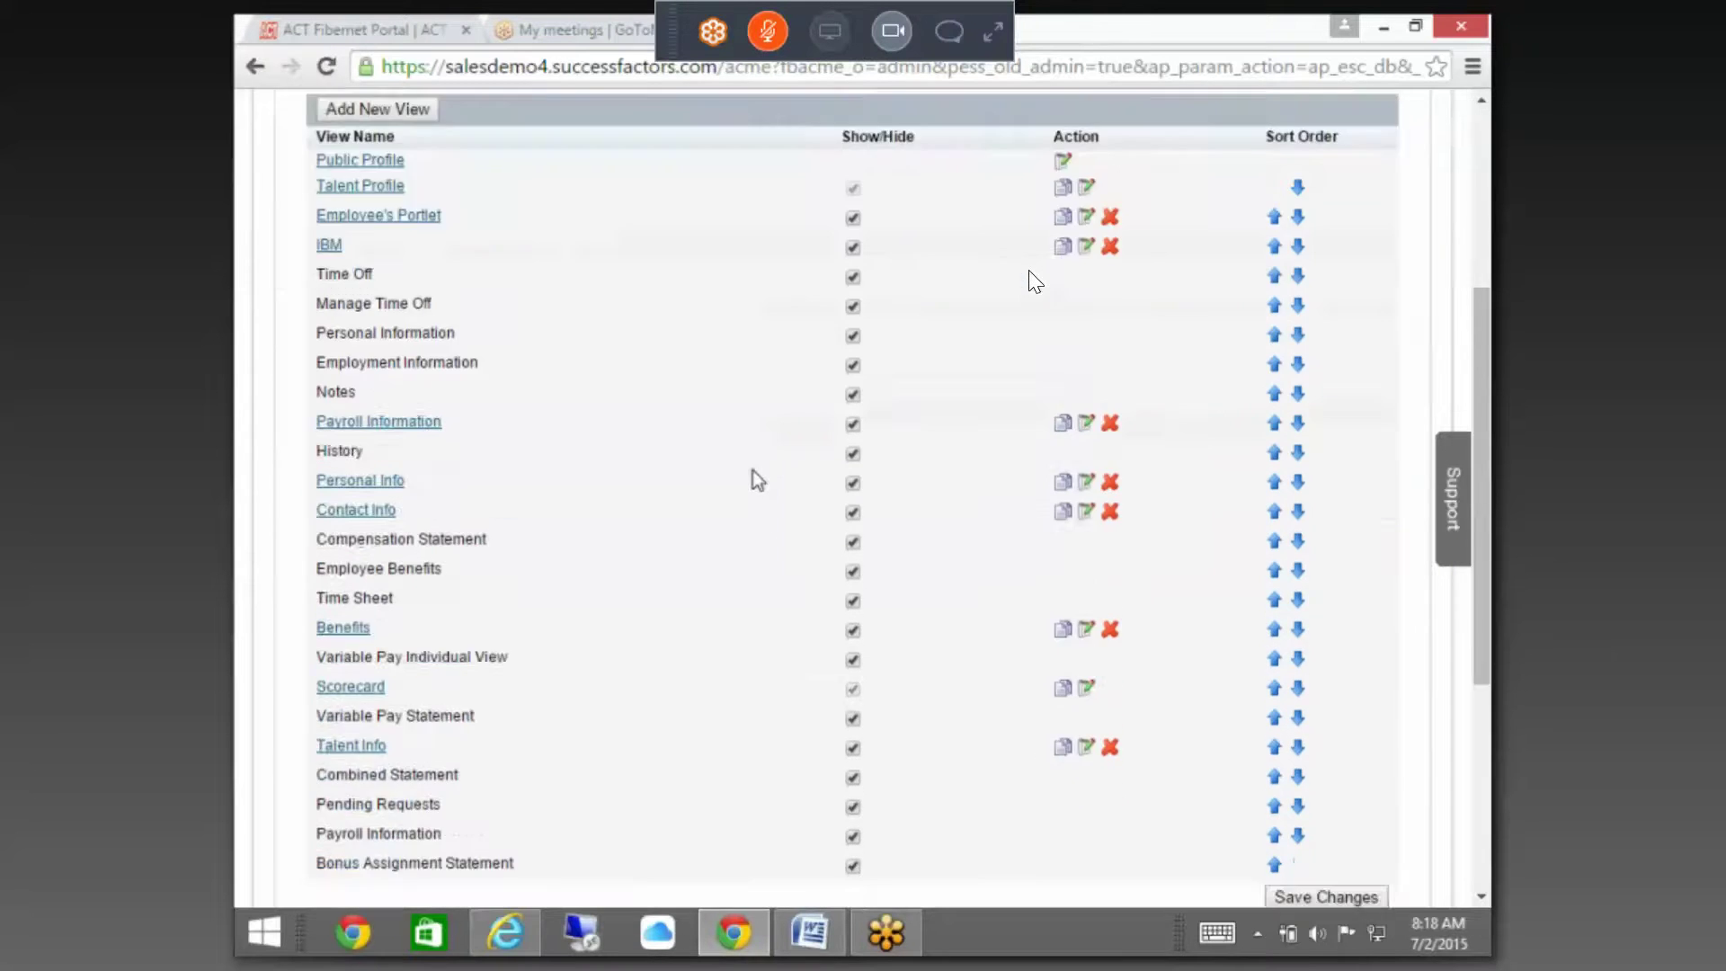
scroll(759, 445, up, 8)
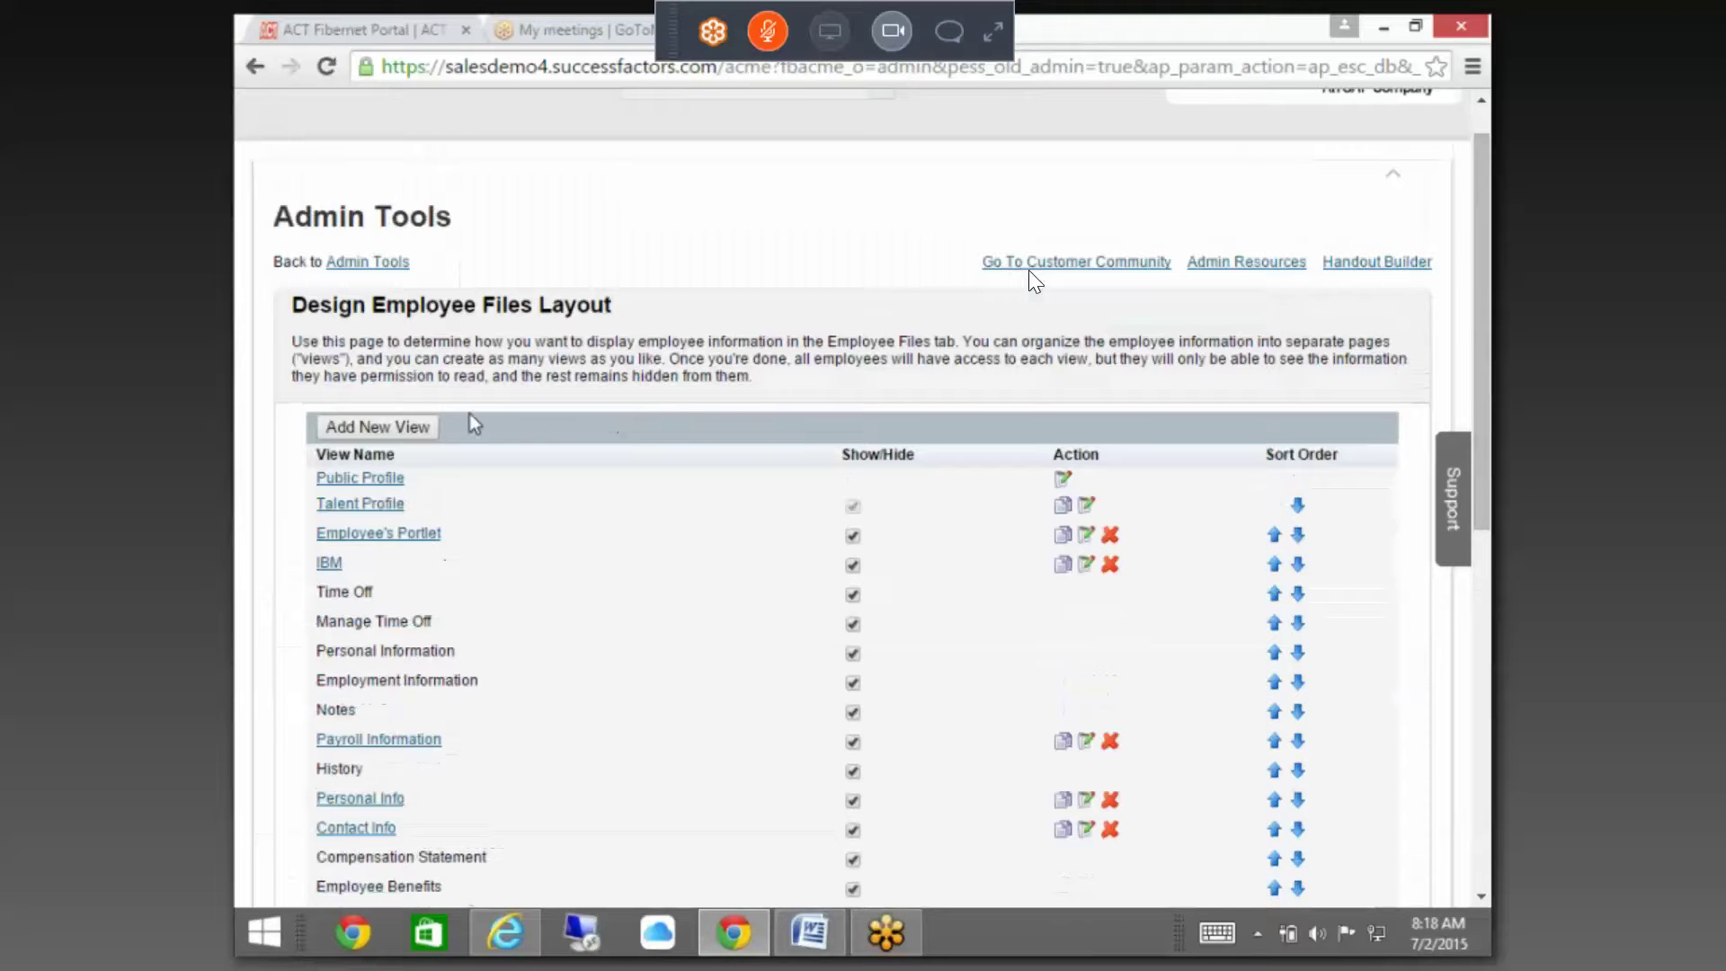
click(429, 427)
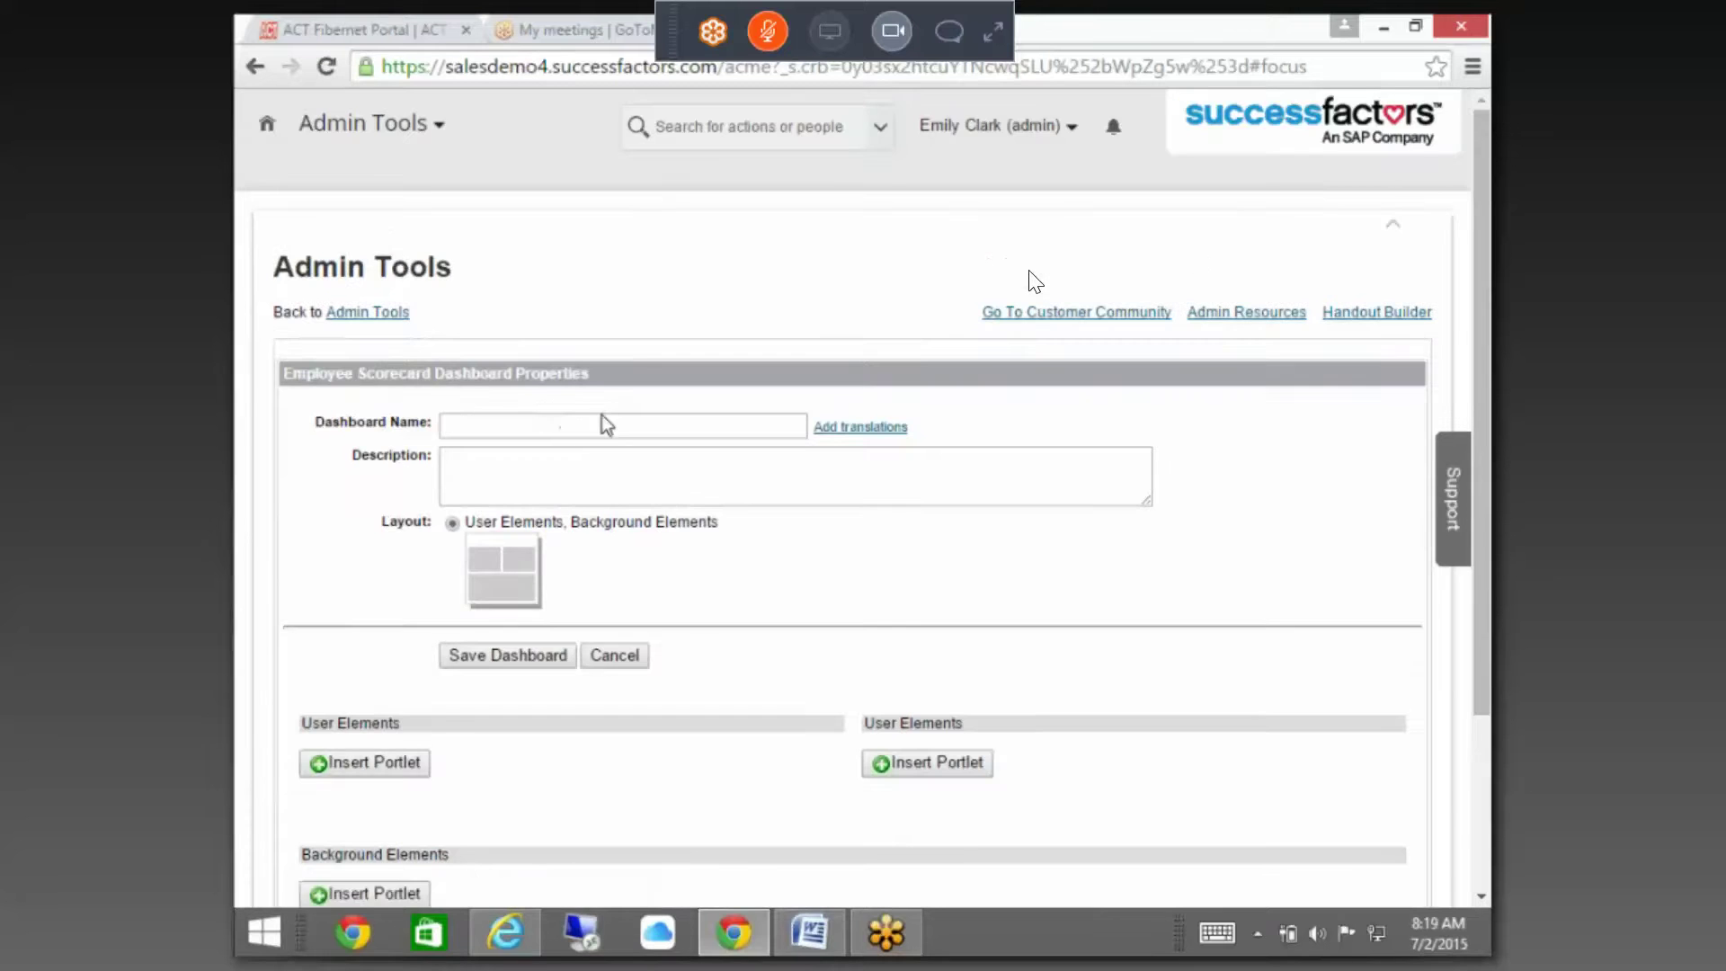
- Insert a new Live Profile MDF Information portlet into the first User Elements section of the dashboard
scroll(606, 424, down, 3)
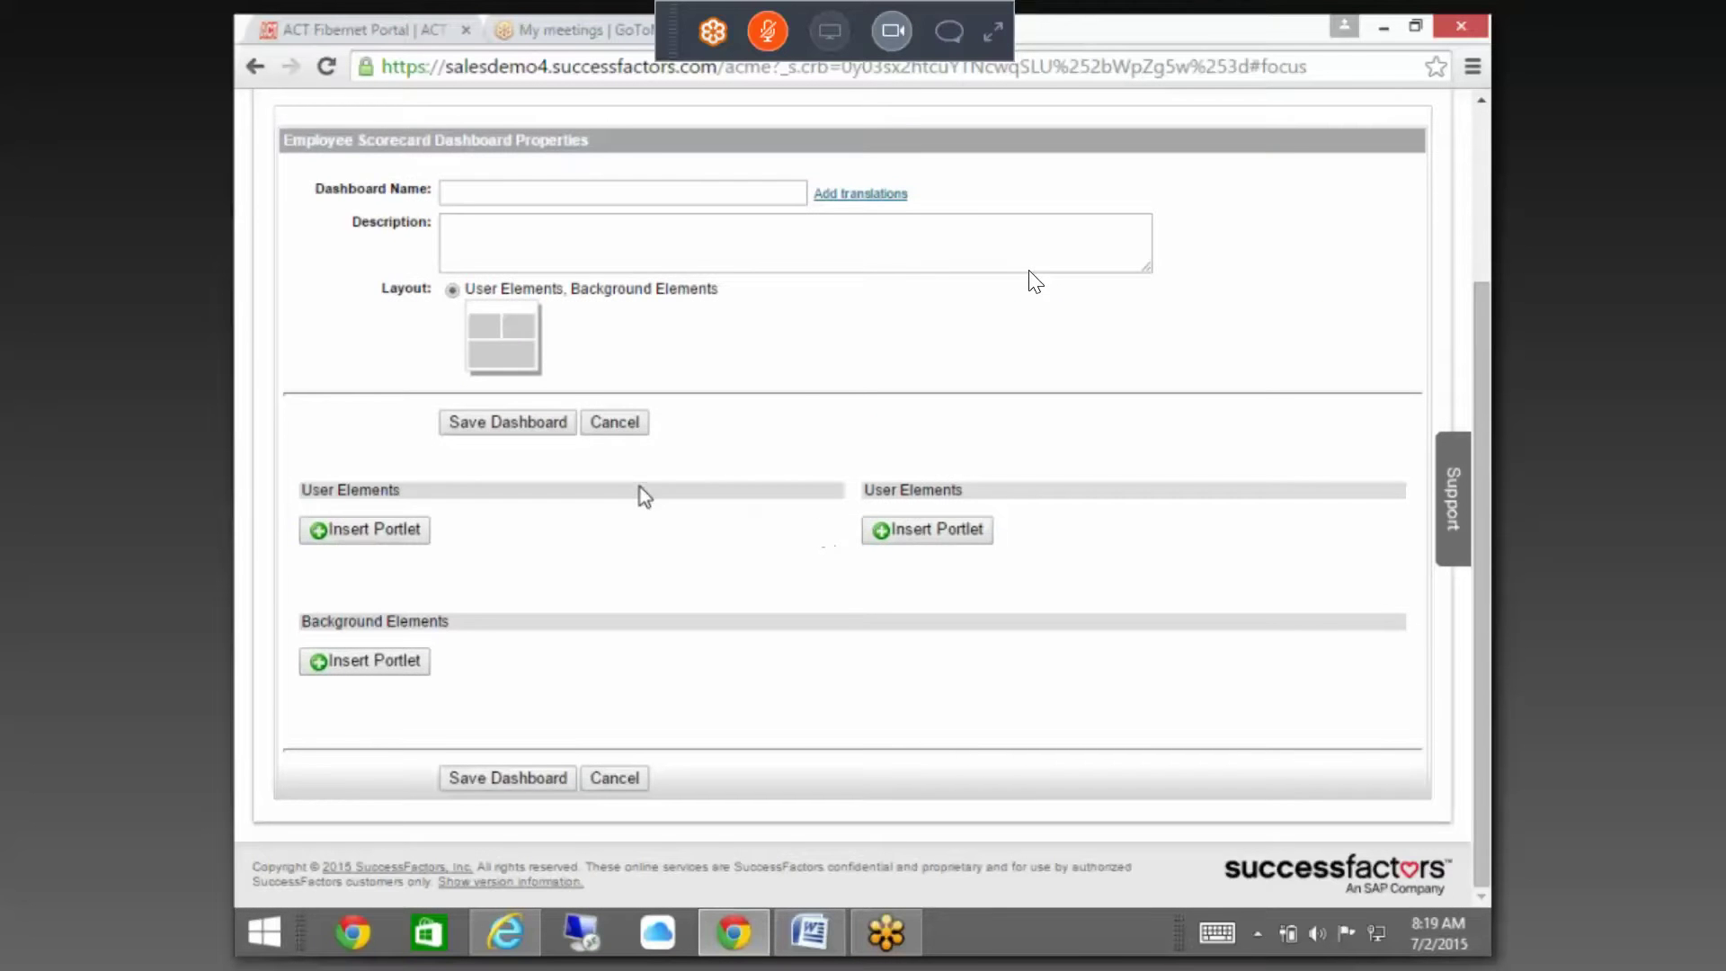
scroll(645, 501, up, 3)
scroll(653, 477, down, 3)
click(378, 529)
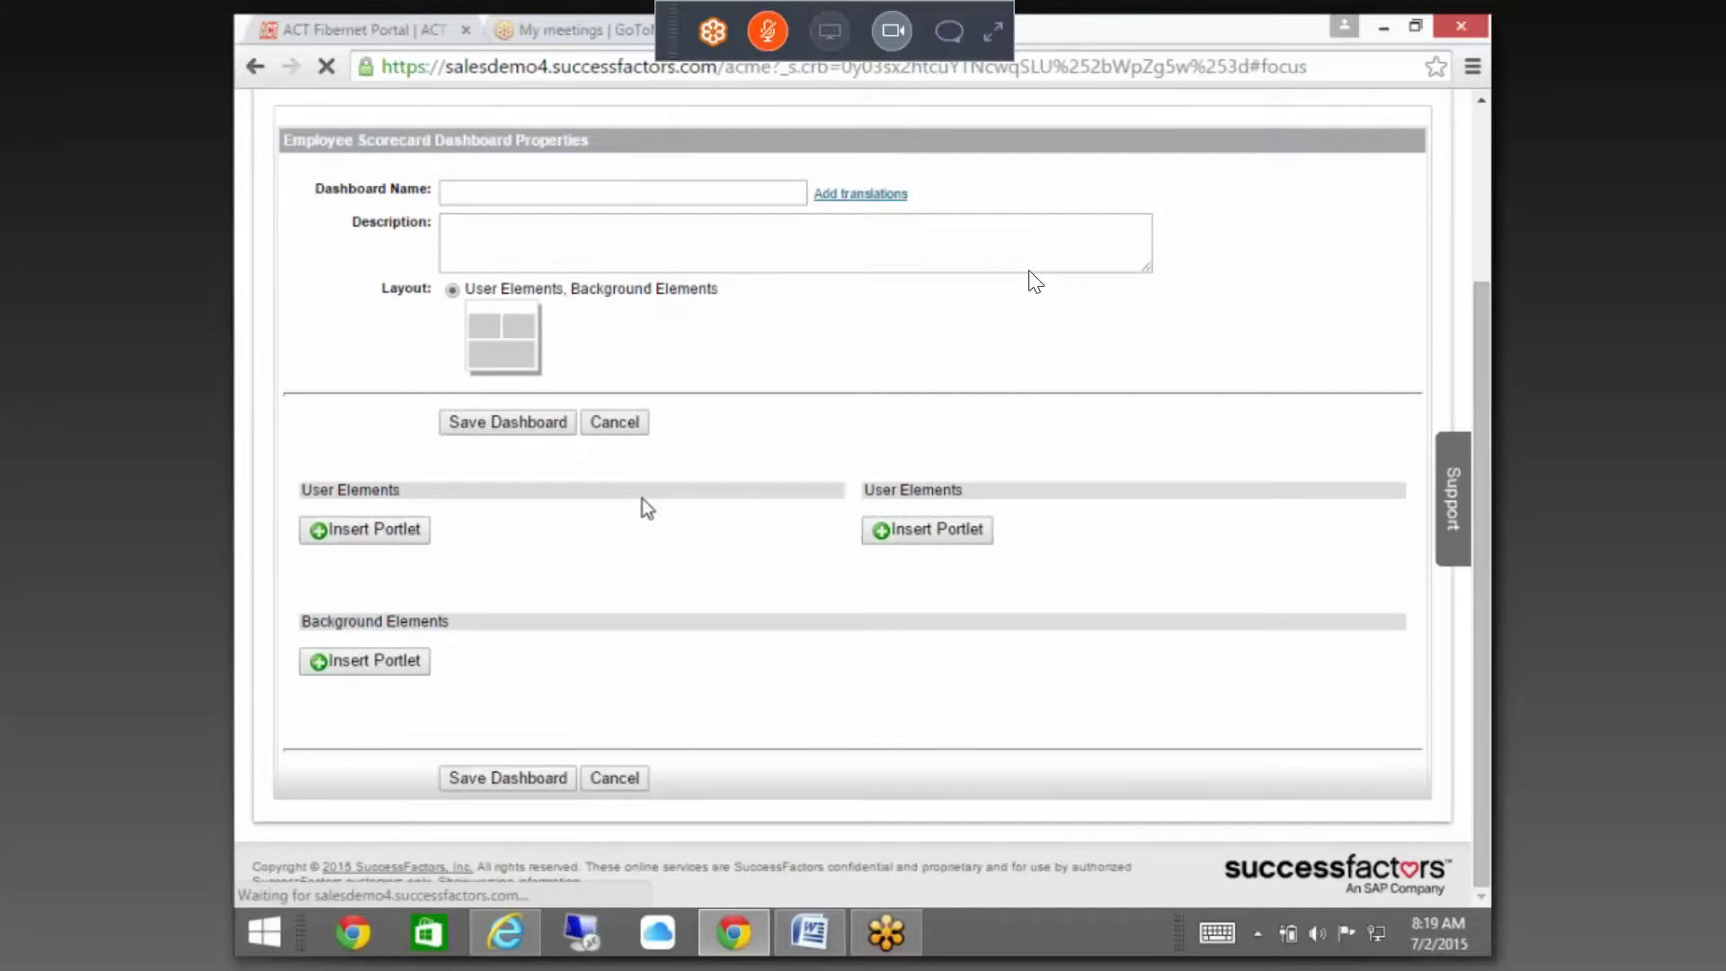
scroll(550, 503, down, 5)
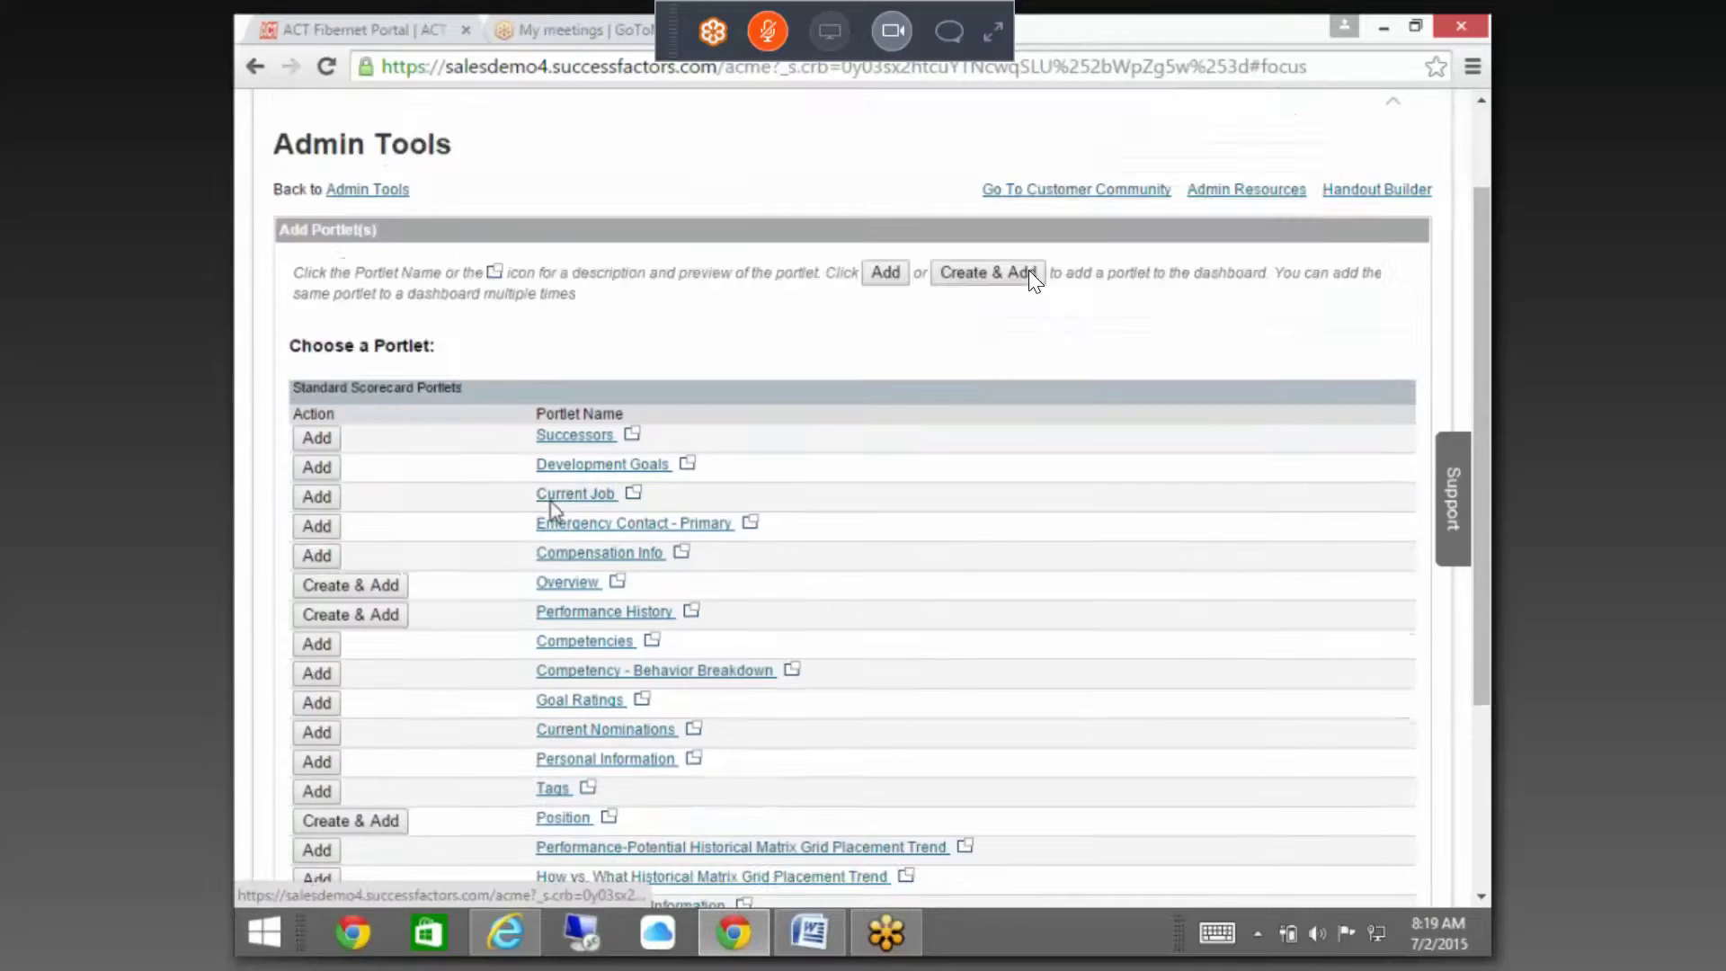
scroll(550, 525, down, 1)
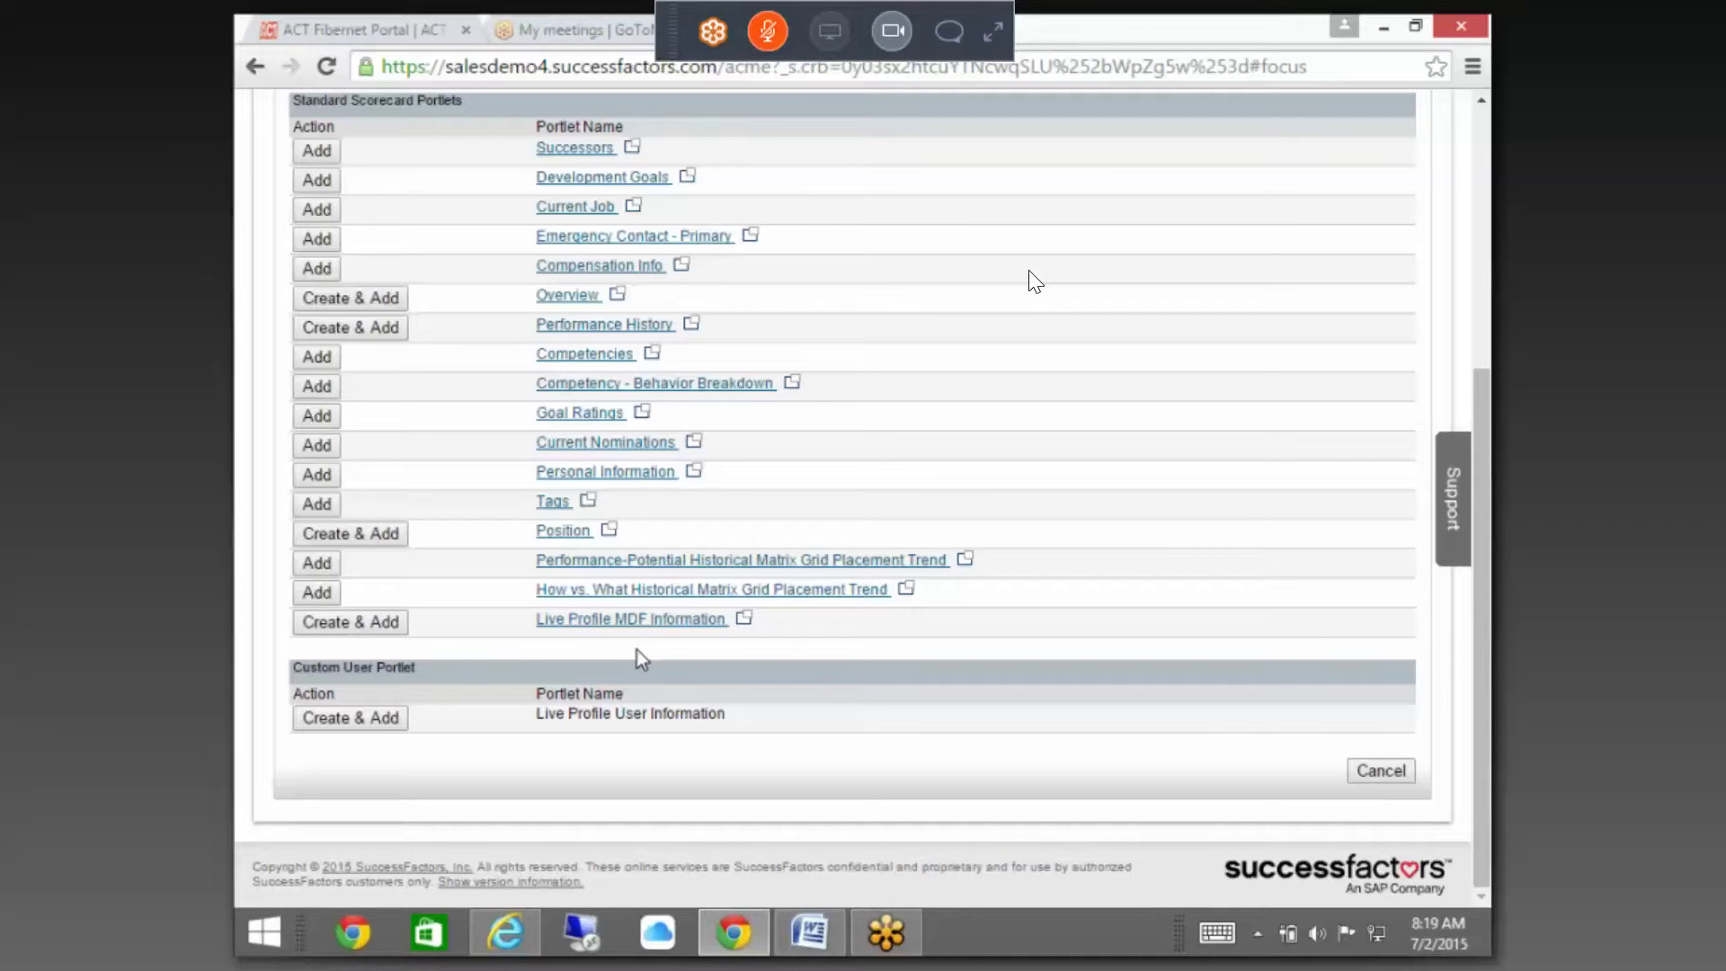
click(344, 627)
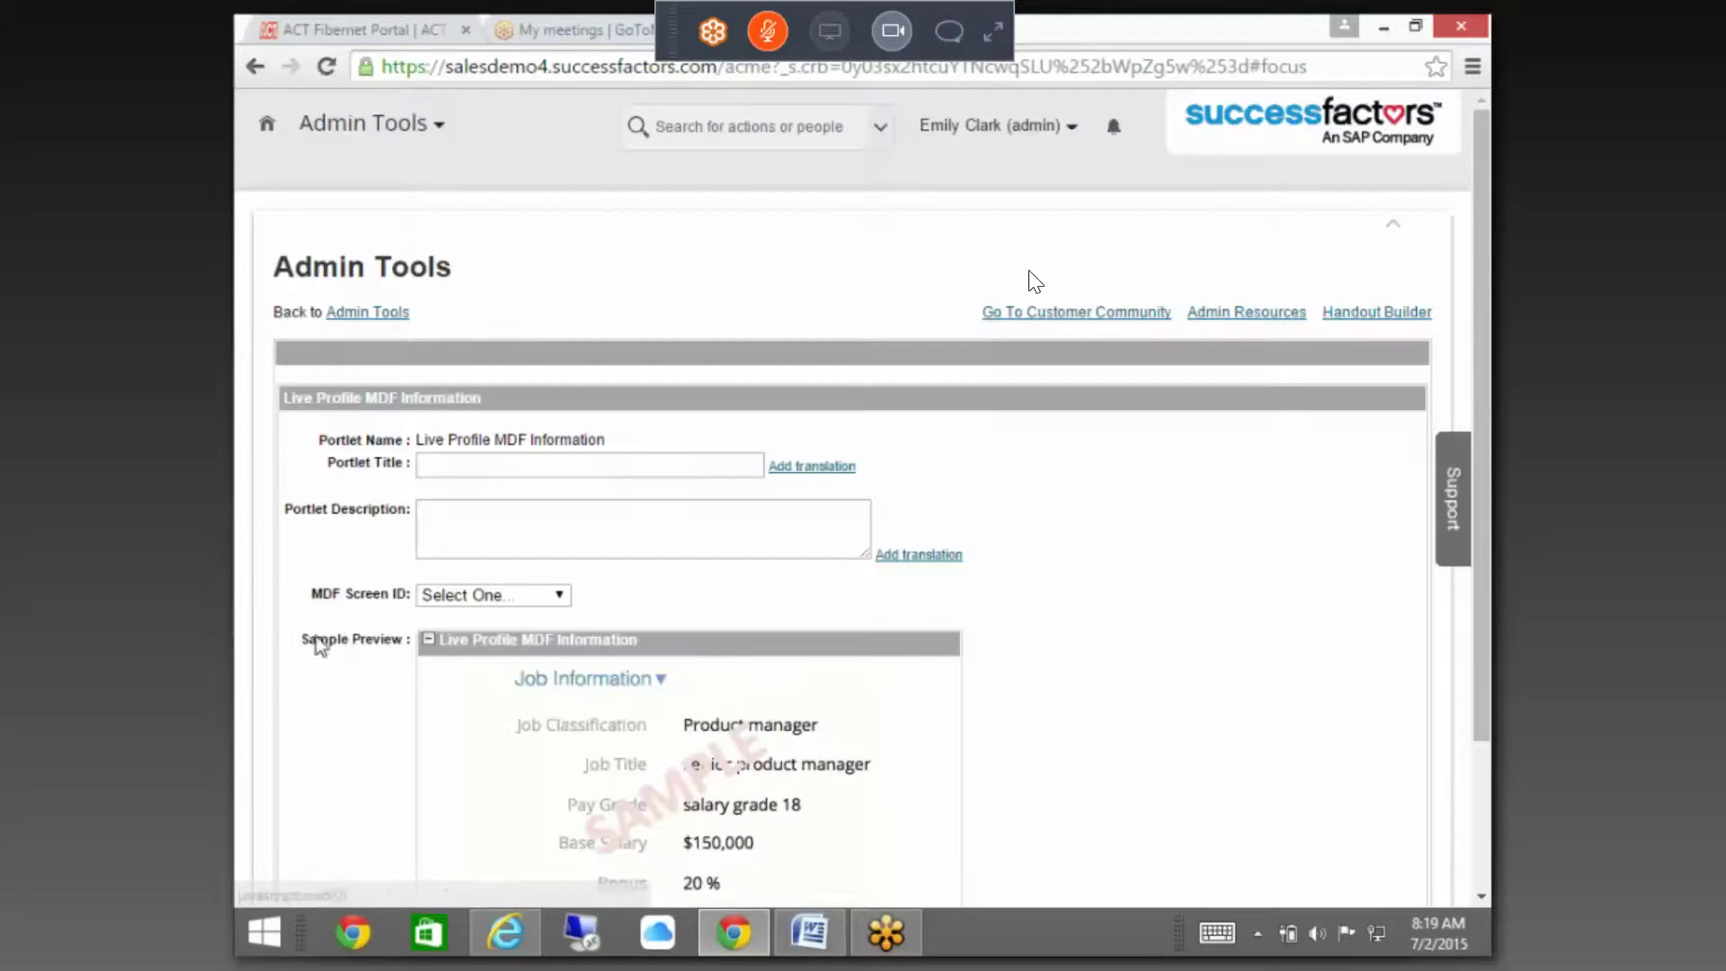
- Enter Education Background as both the portlet title and the portlet description
click(551, 459)
text(Ed)
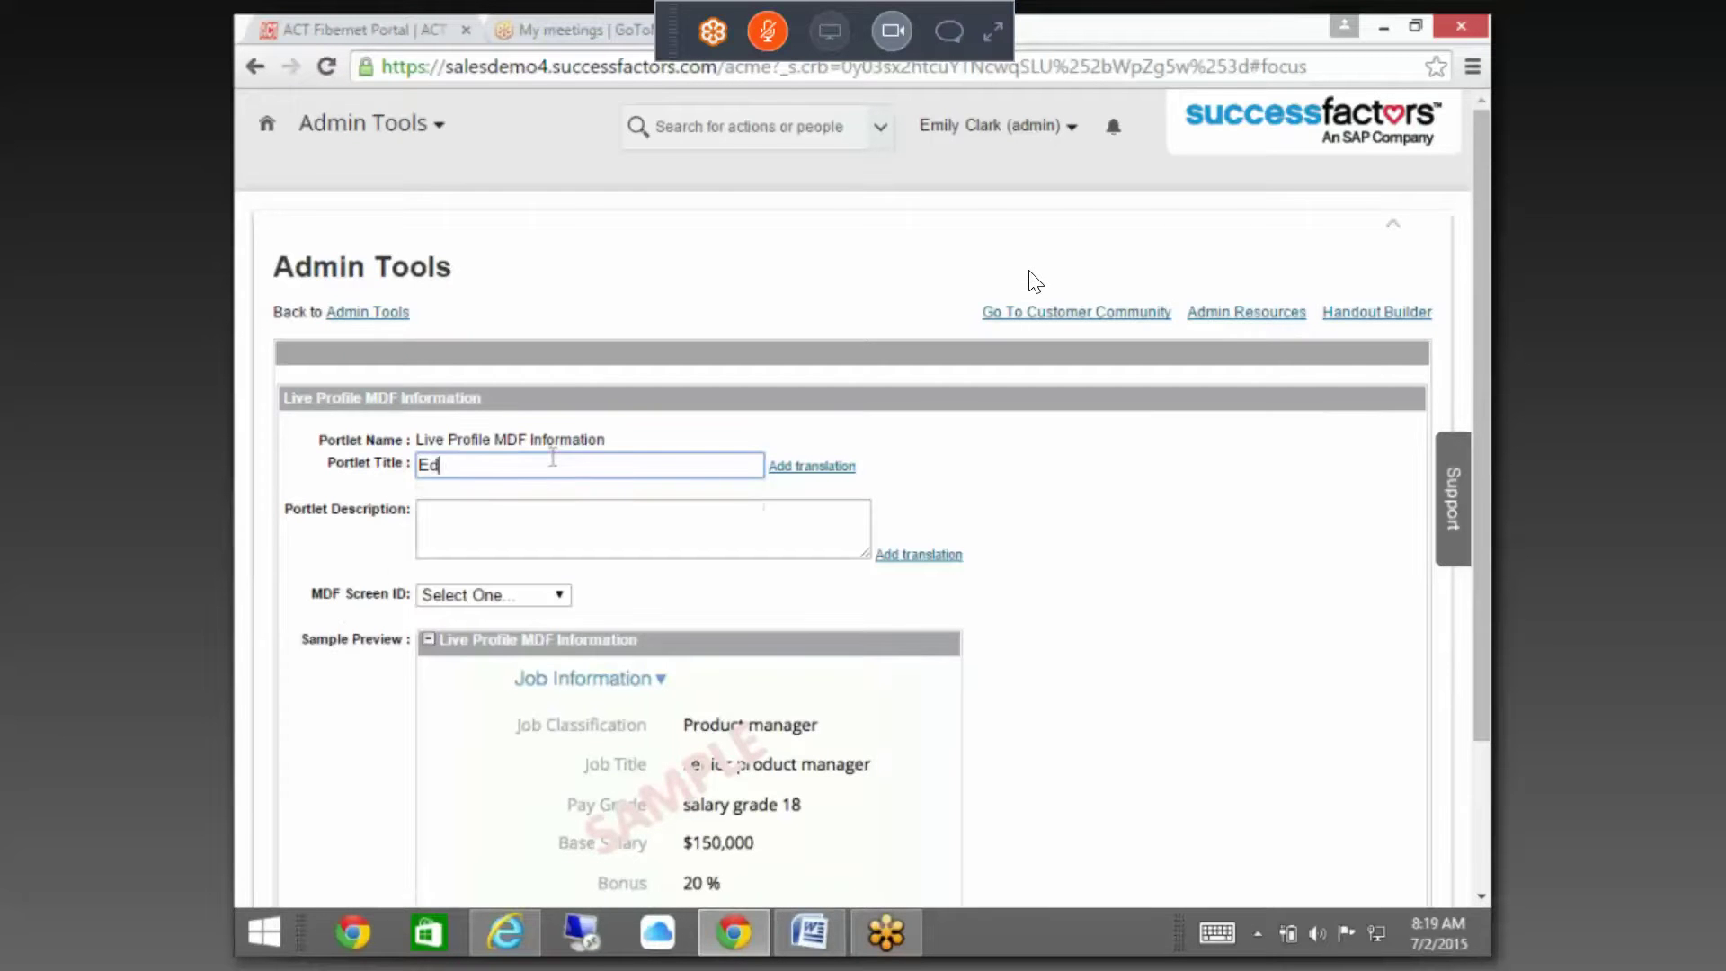
text(ucation Background)
key(ctrl+a)
key(ctrl+c)
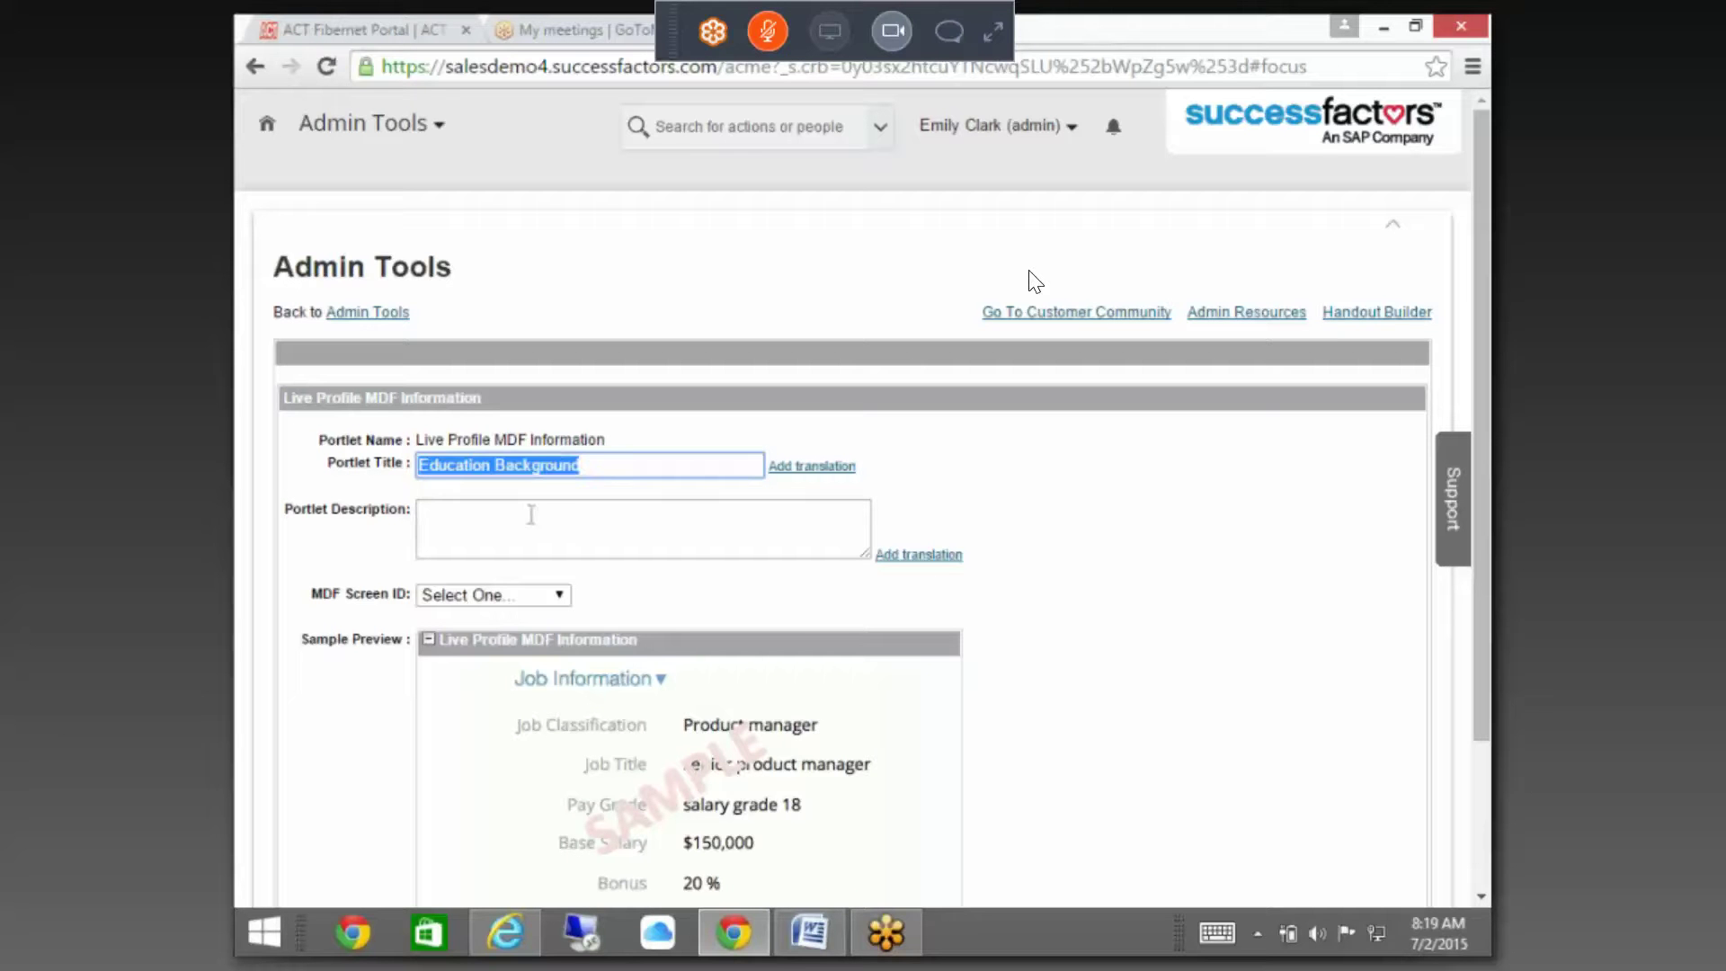
click(531, 513)
key(ctrl+v)
- Set the portlet's MDF Screen ID to Education and save the portlet
scroll(828, 573, down, 2)
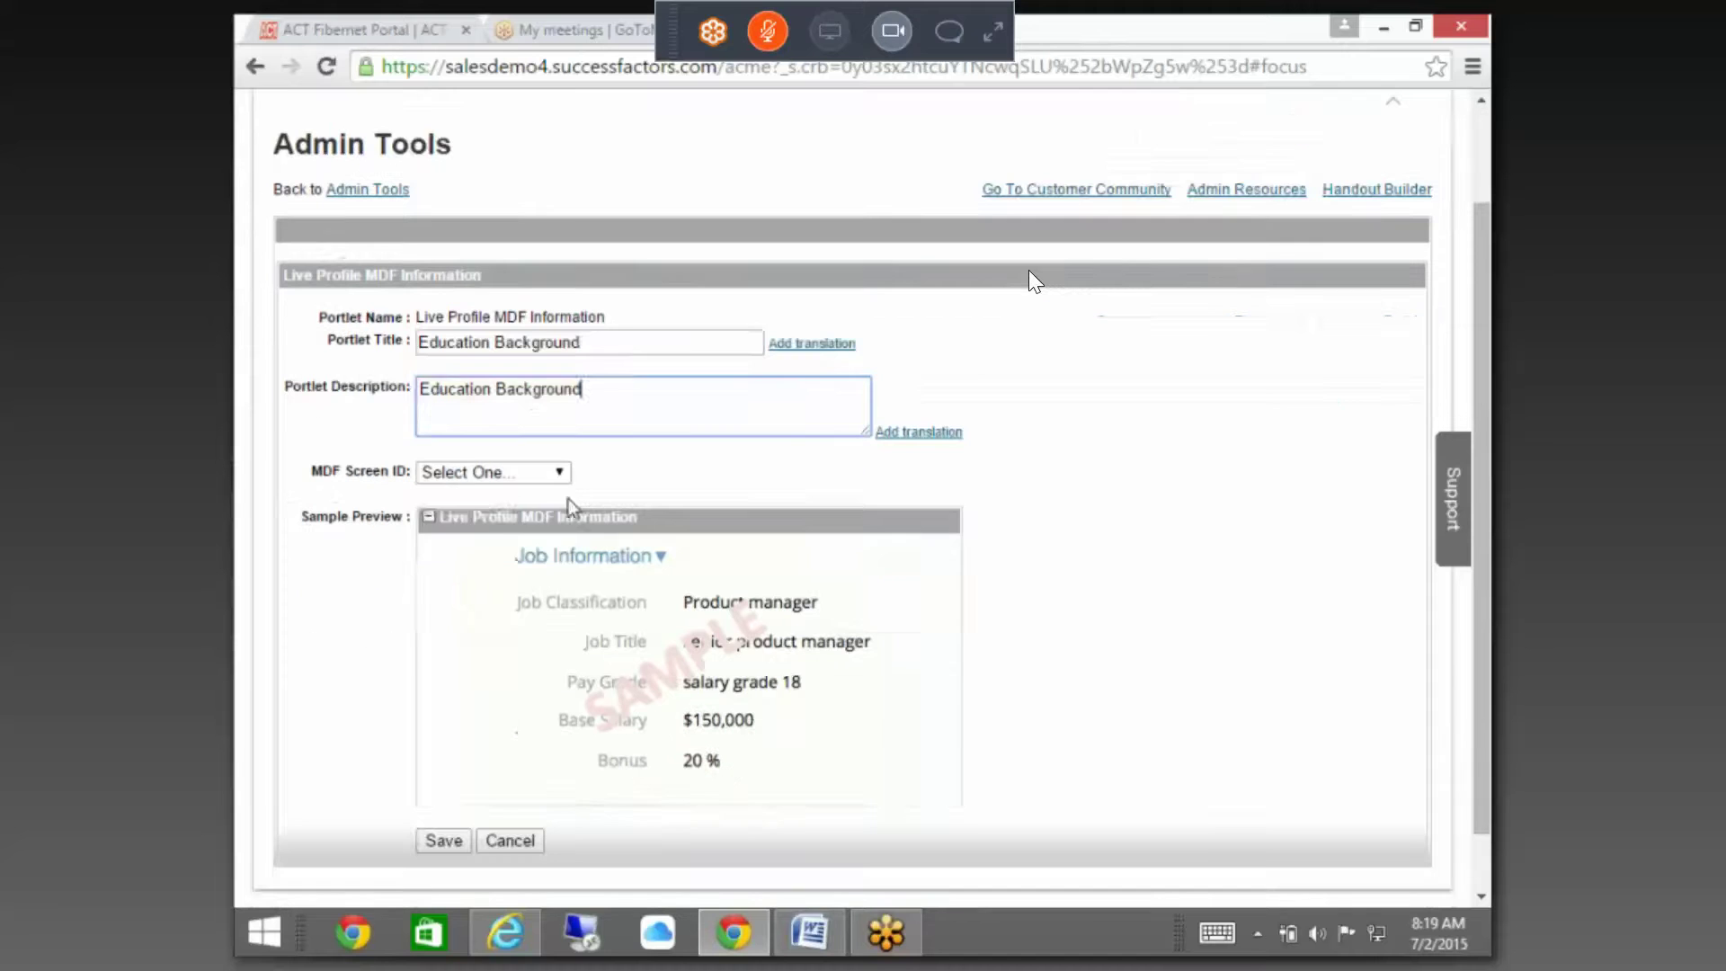
click(503, 472)
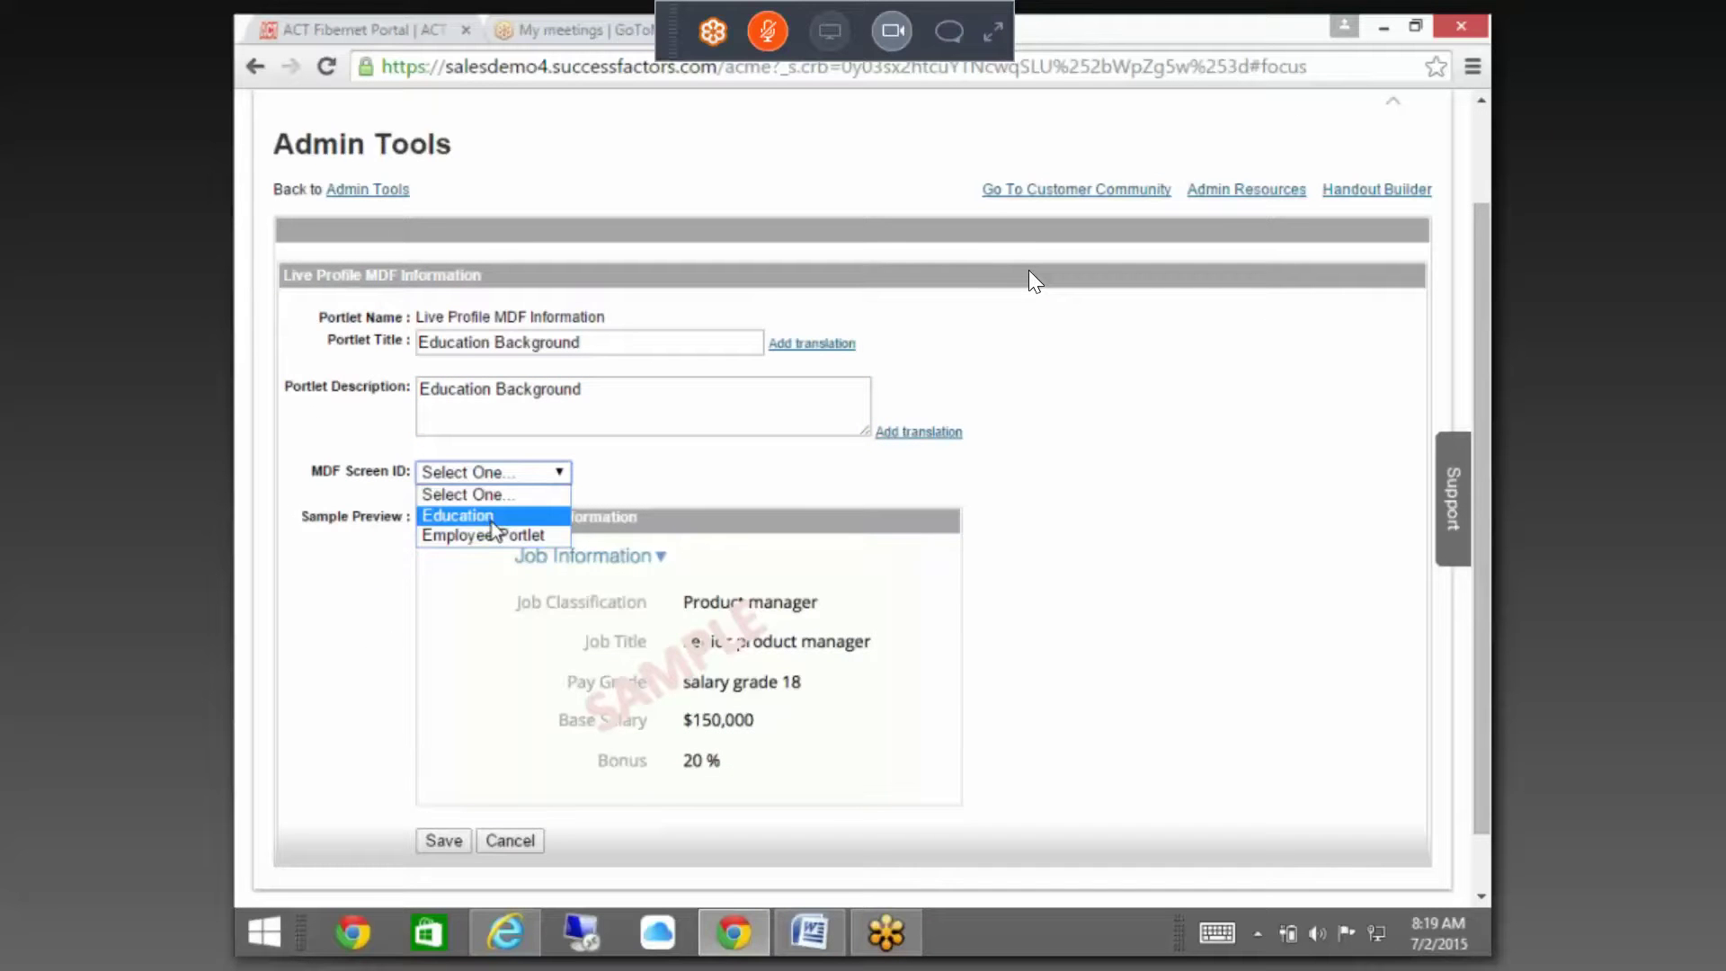
click(493, 522)
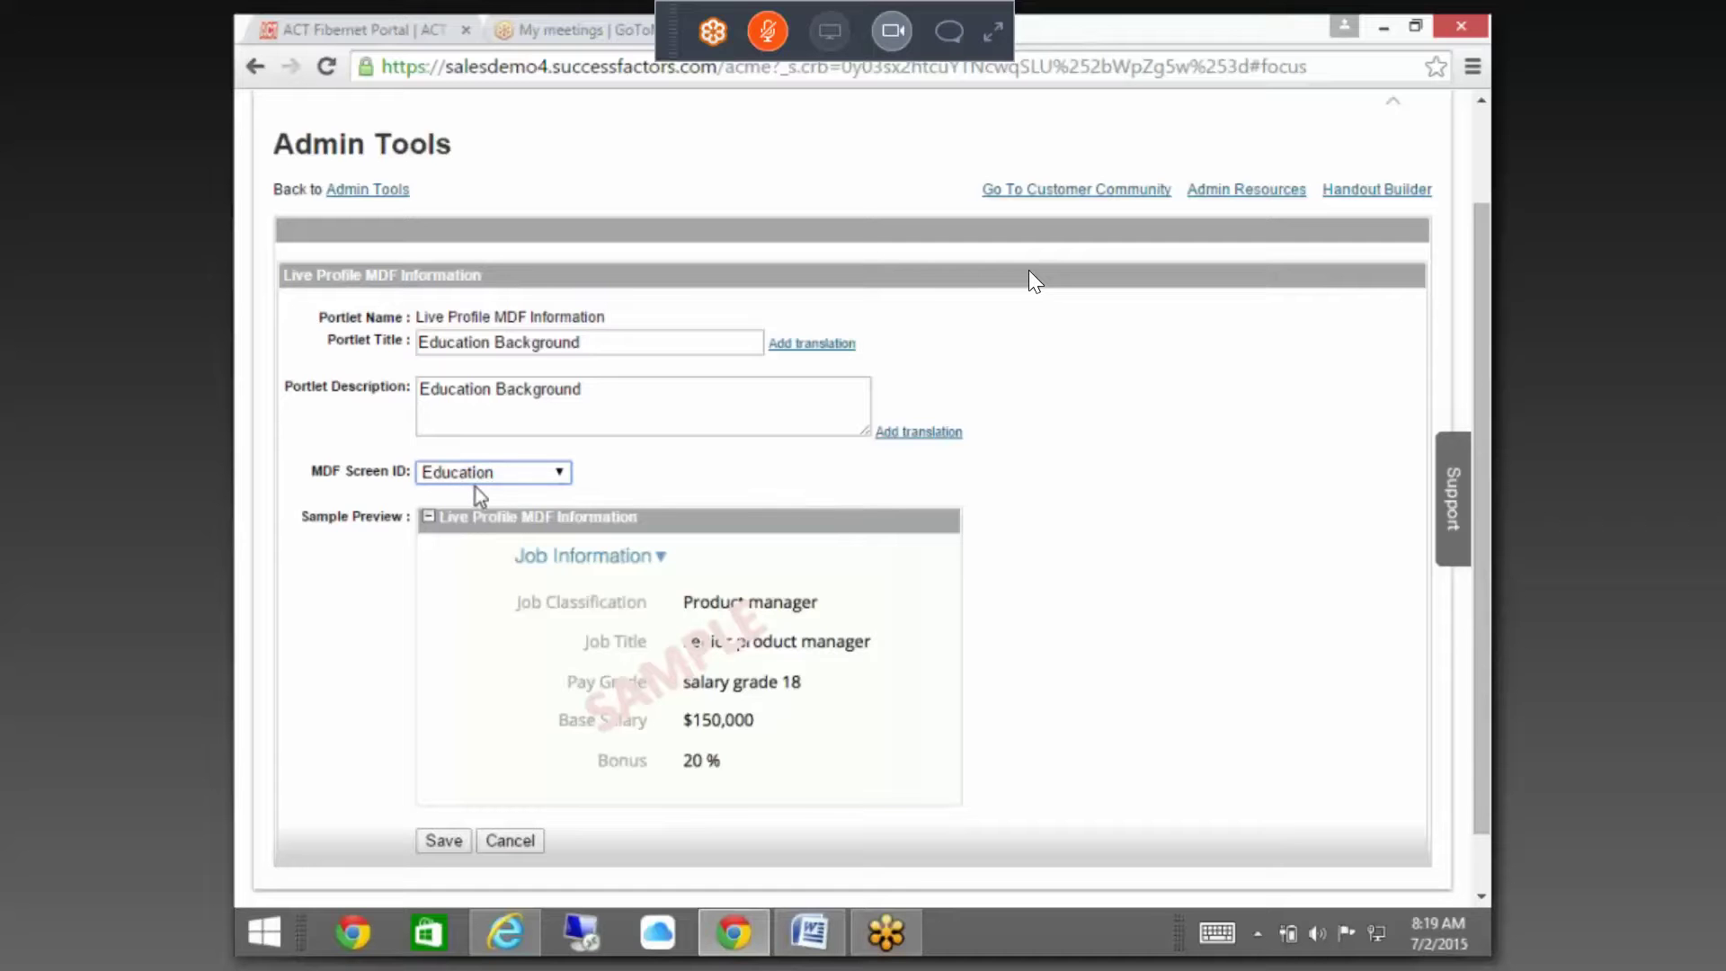
click(435, 849)
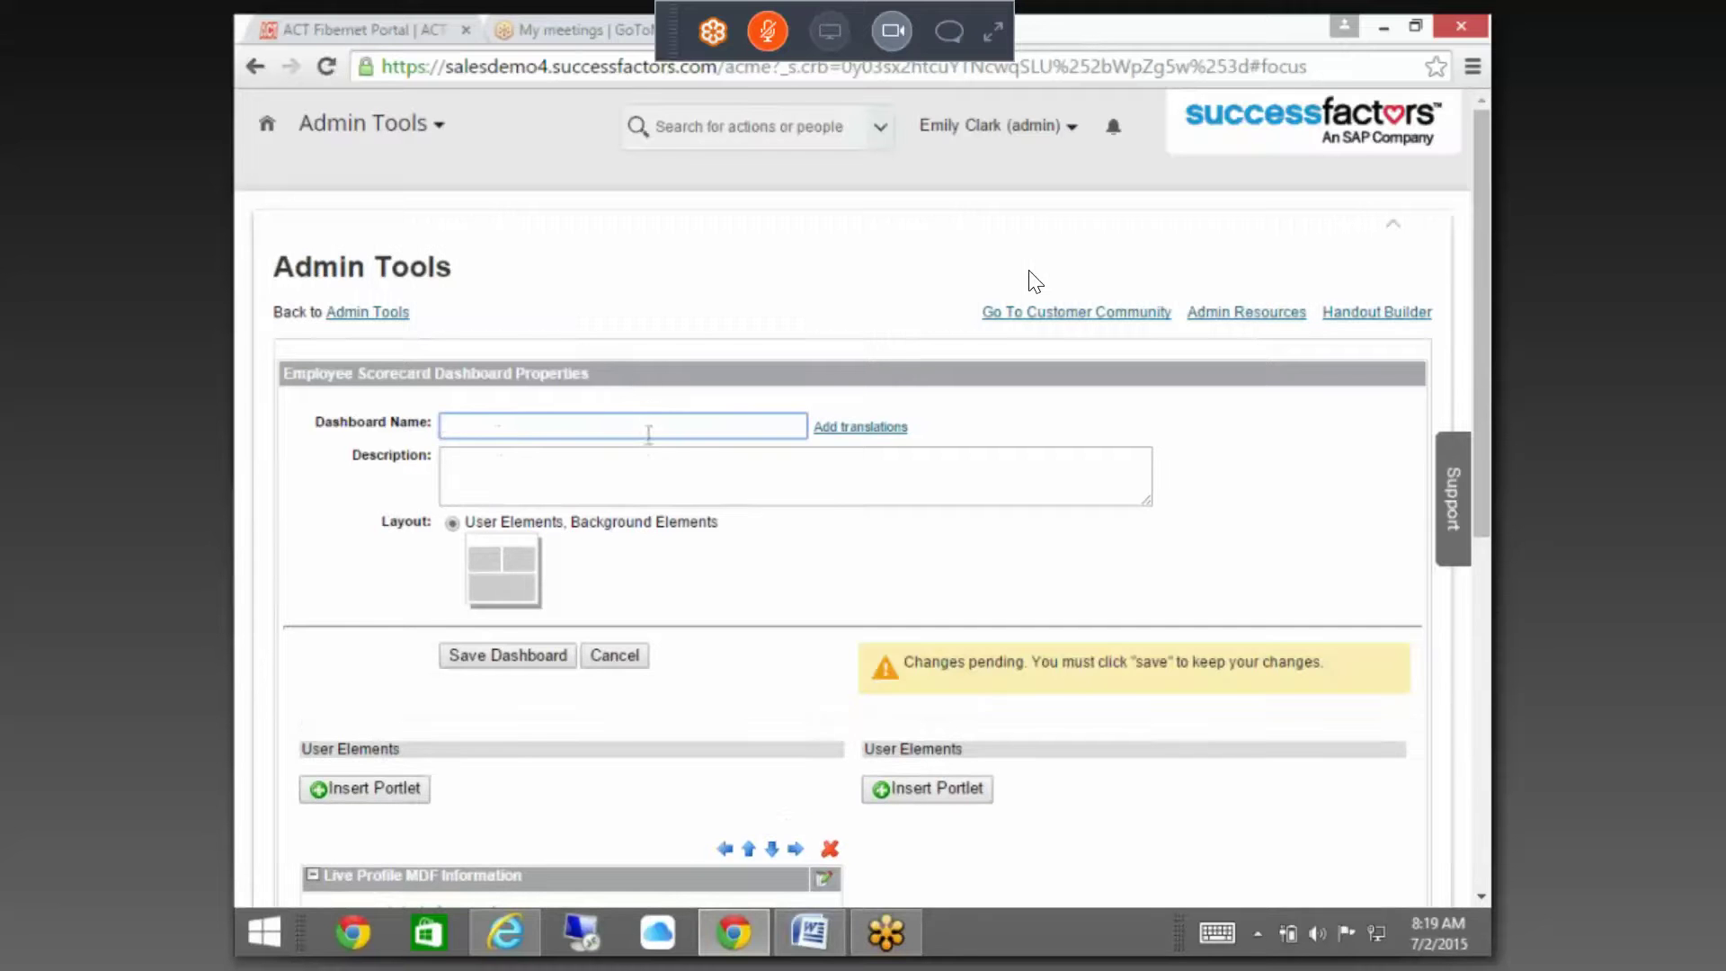
- Enter Education Background as the dashboard name and description, save the dashboard, and check the view list for it
key(ctrl+v)
click(621, 486)
key(ctrl+v)
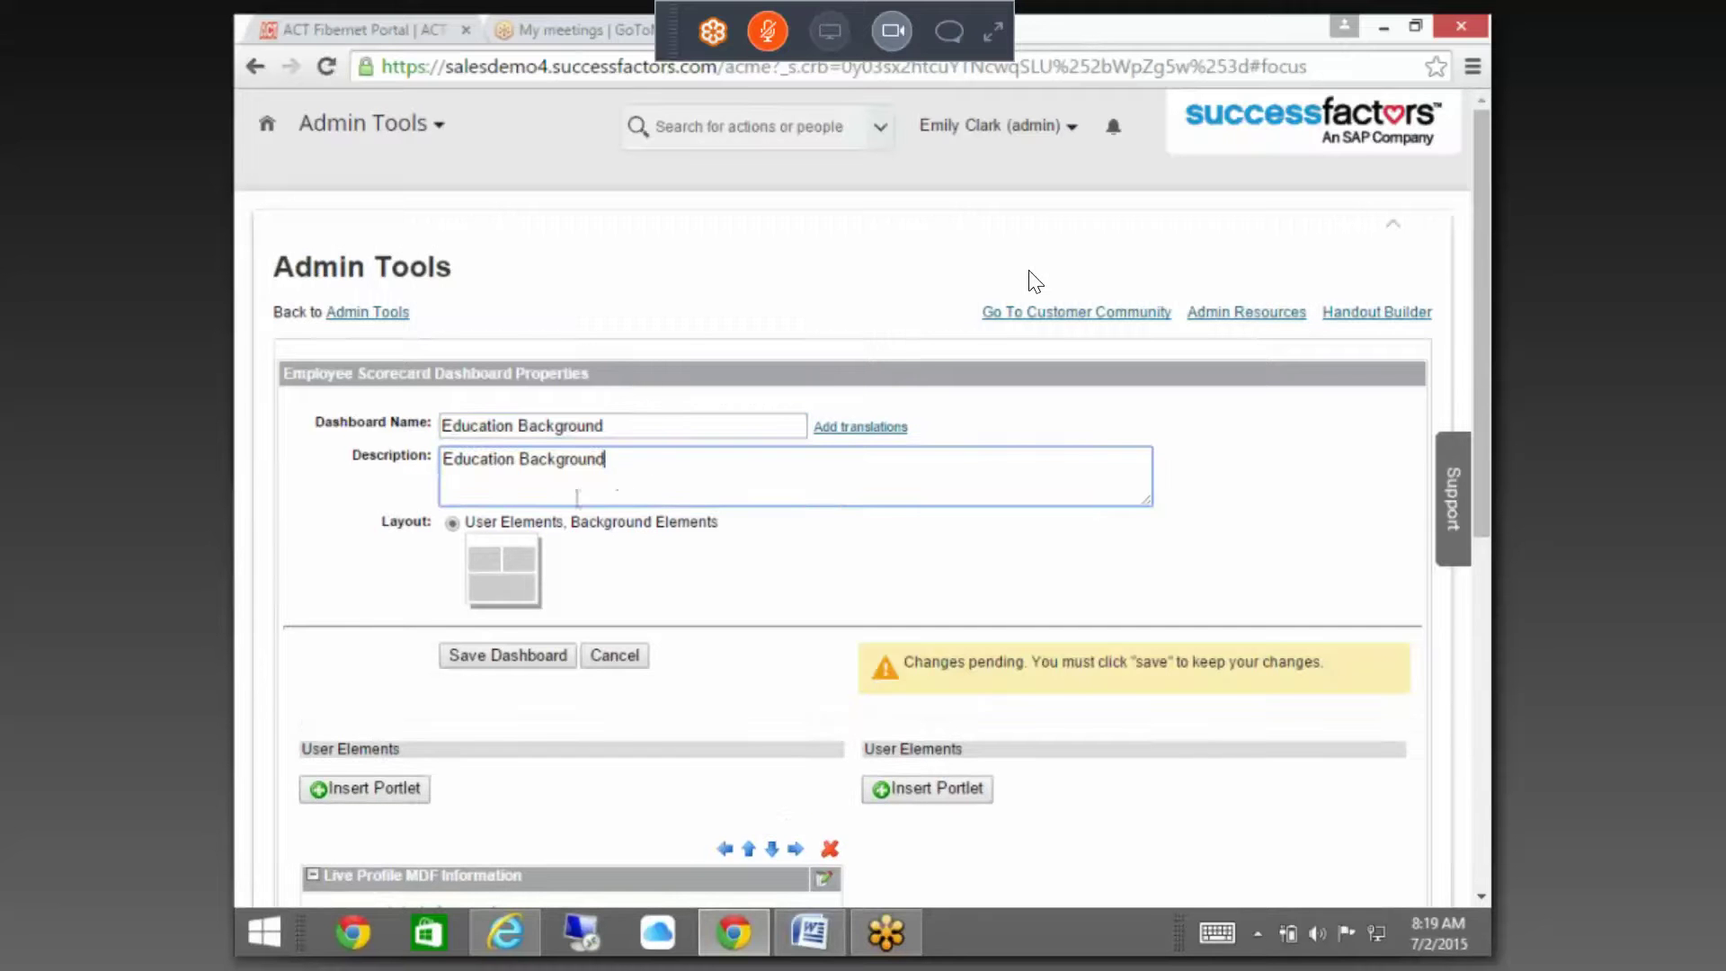
click(566, 660)
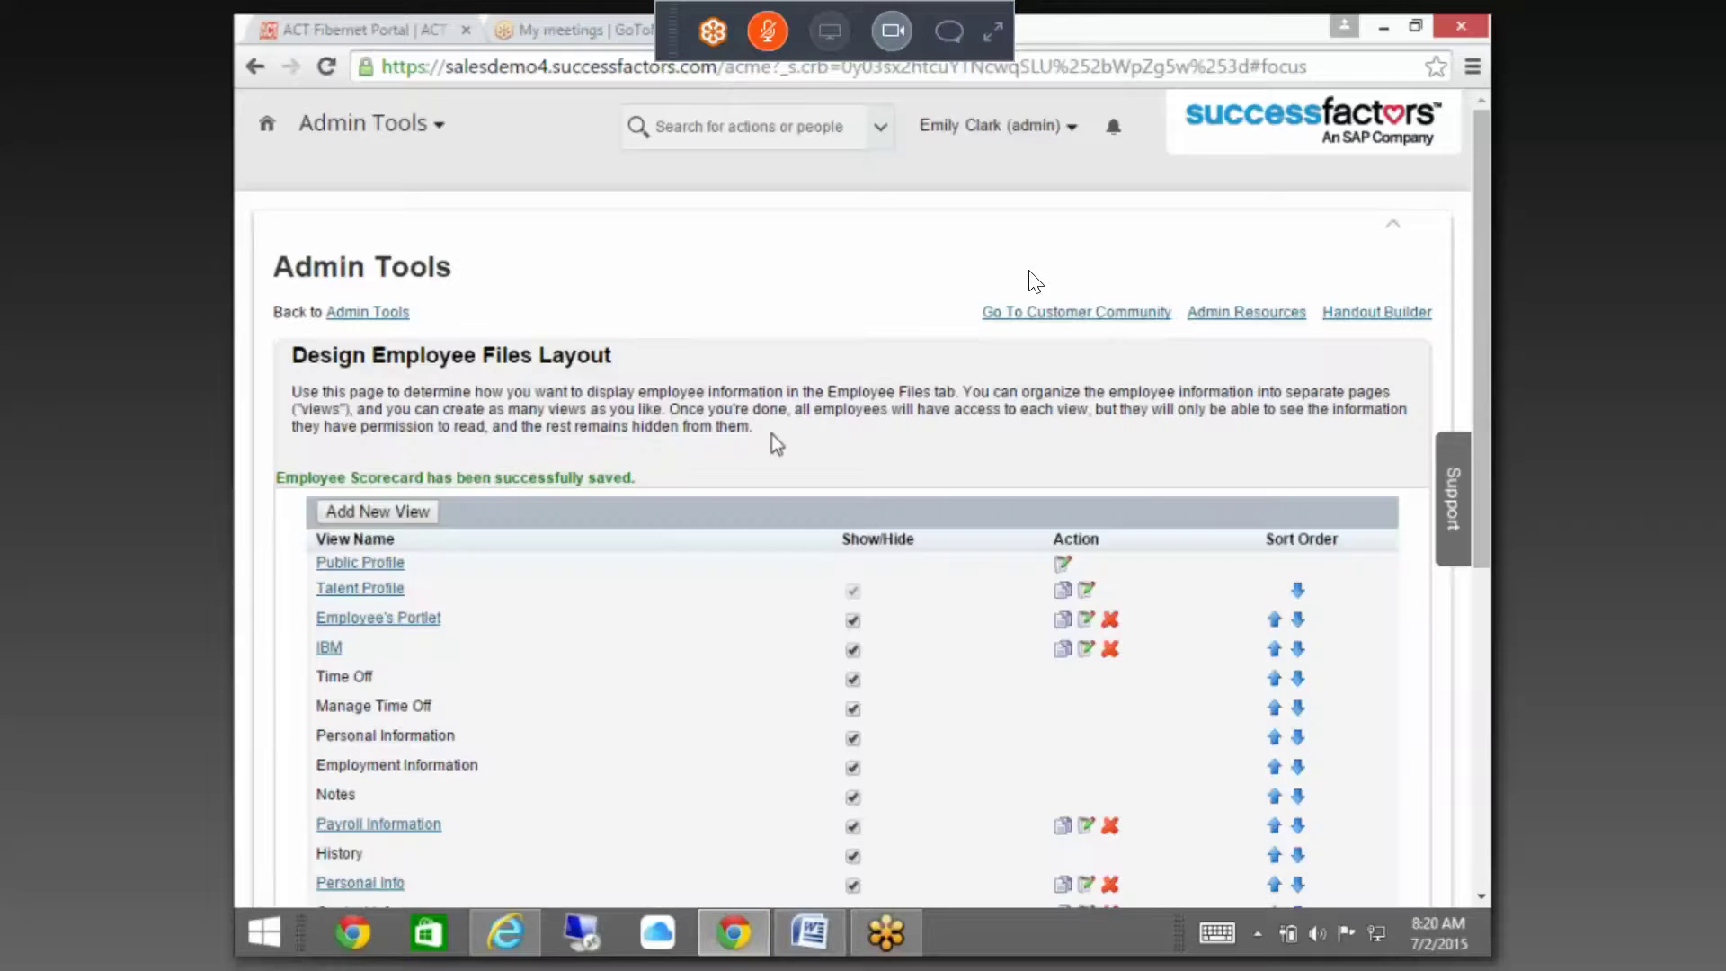
scroll(728, 450, down, 10)
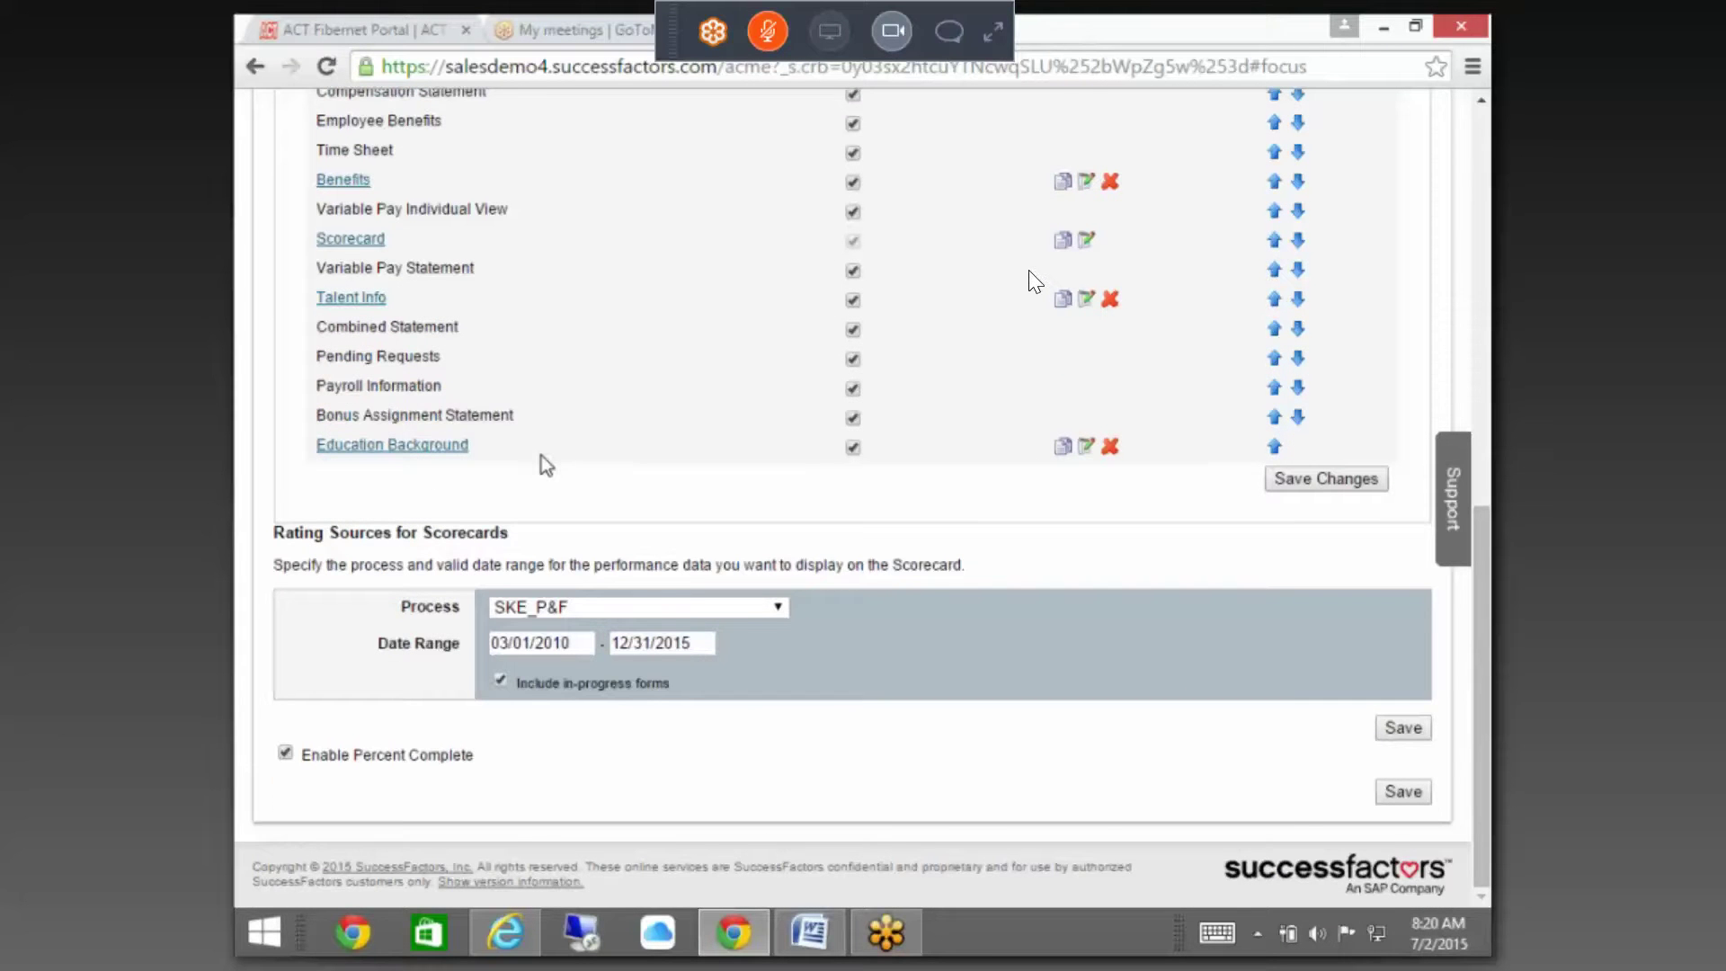
scroll(541, 463, up, 4)
scroll(566, 451, up, 5)
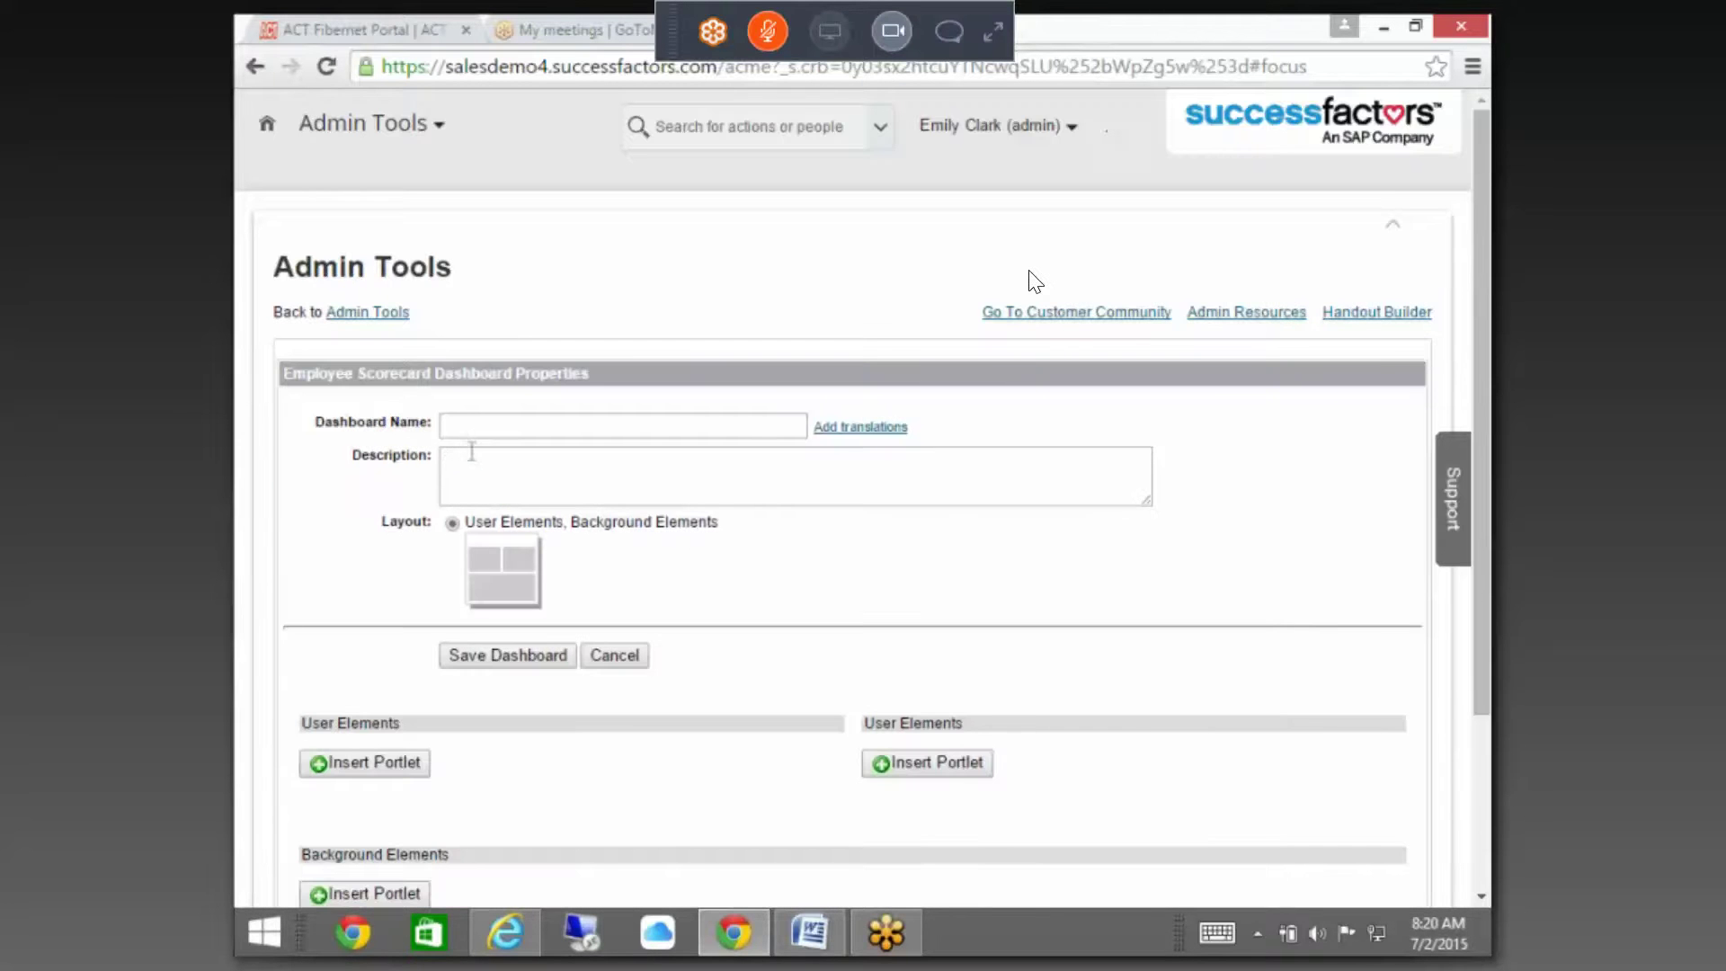
scroll(468, 445, down, 3)
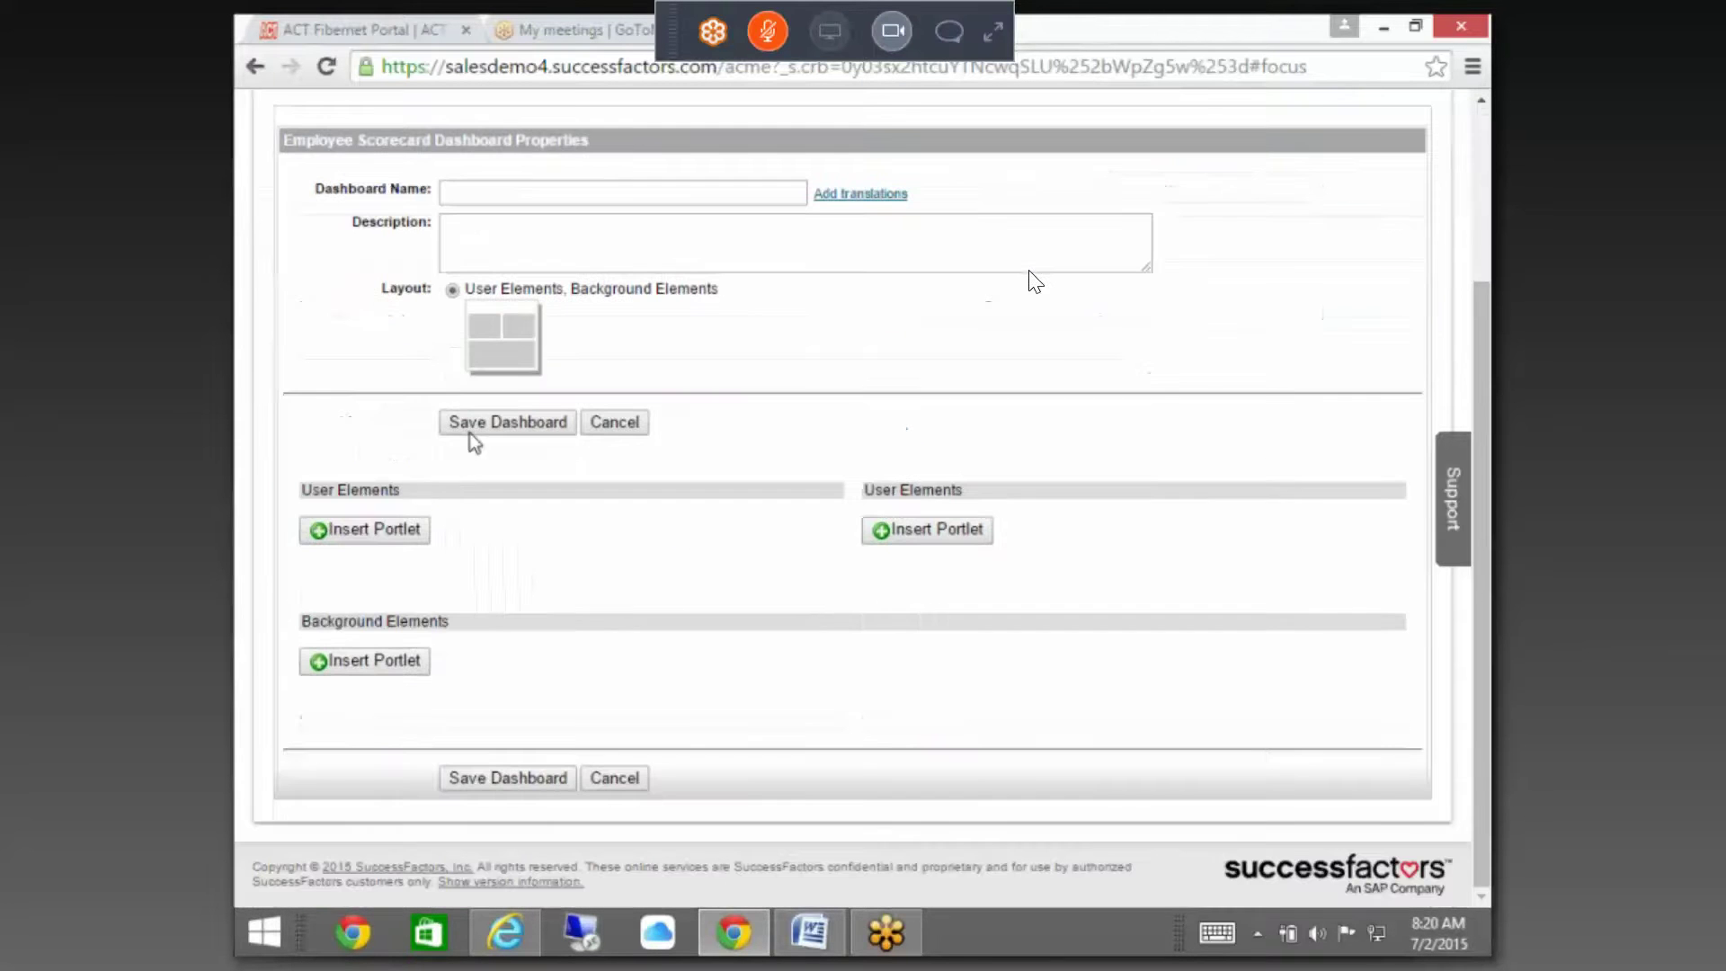
click(352, 530)
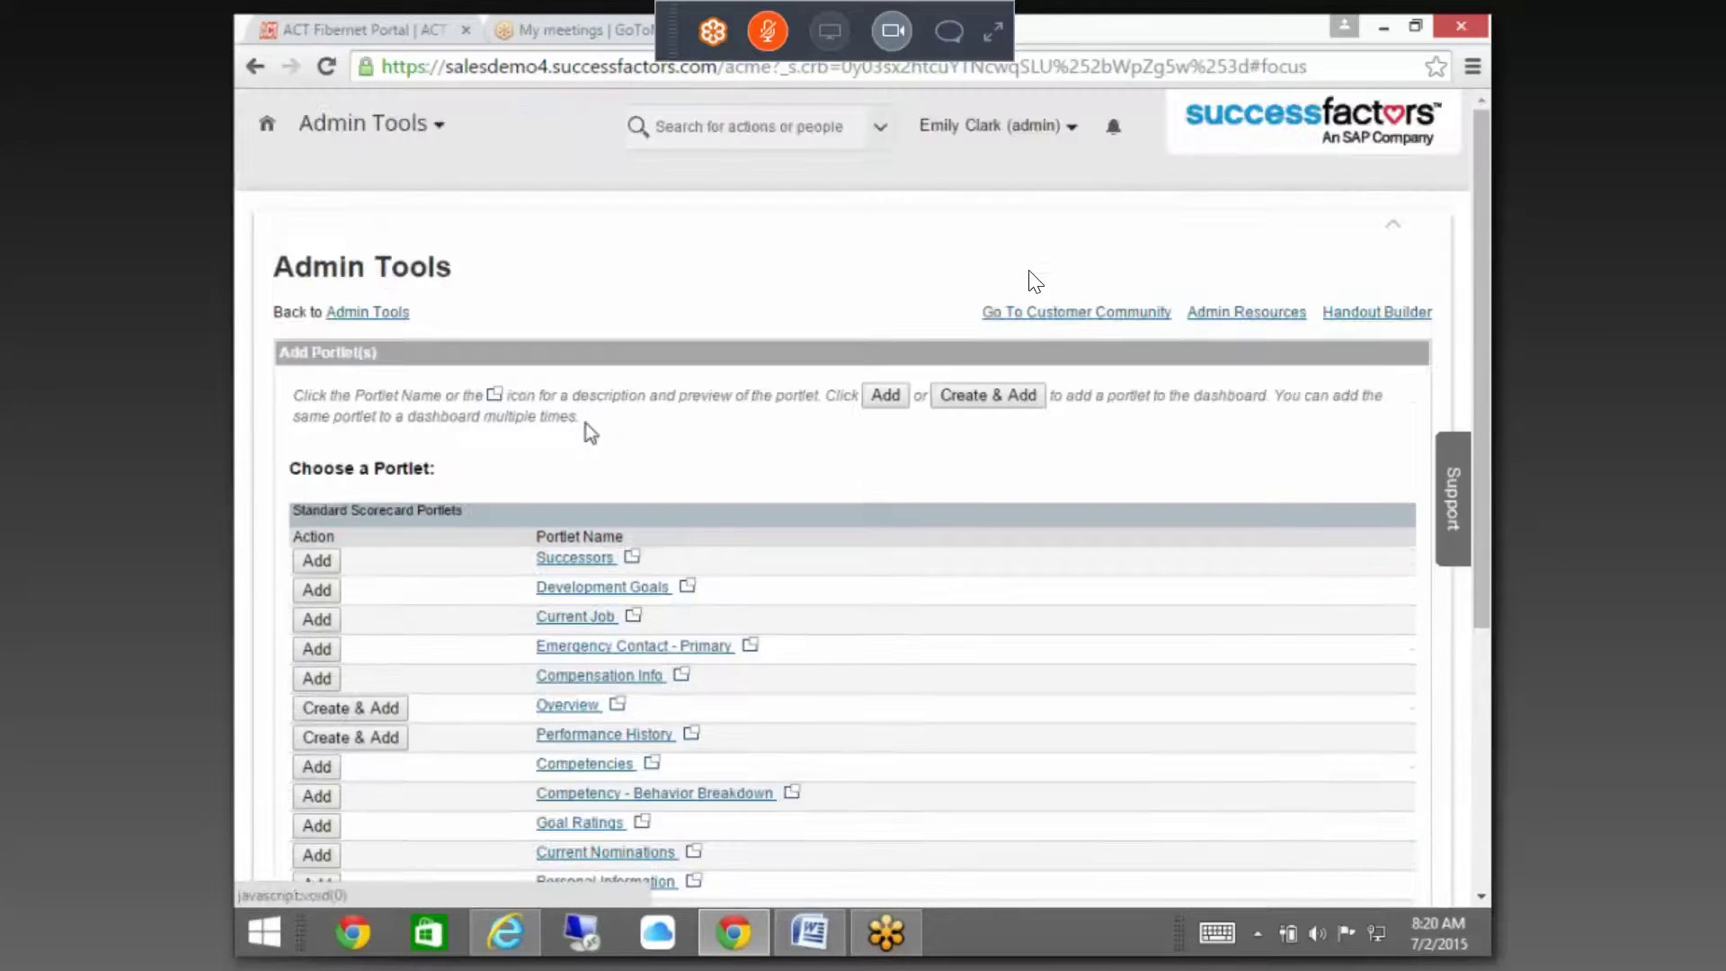
scroll(539, 503, down, 5)
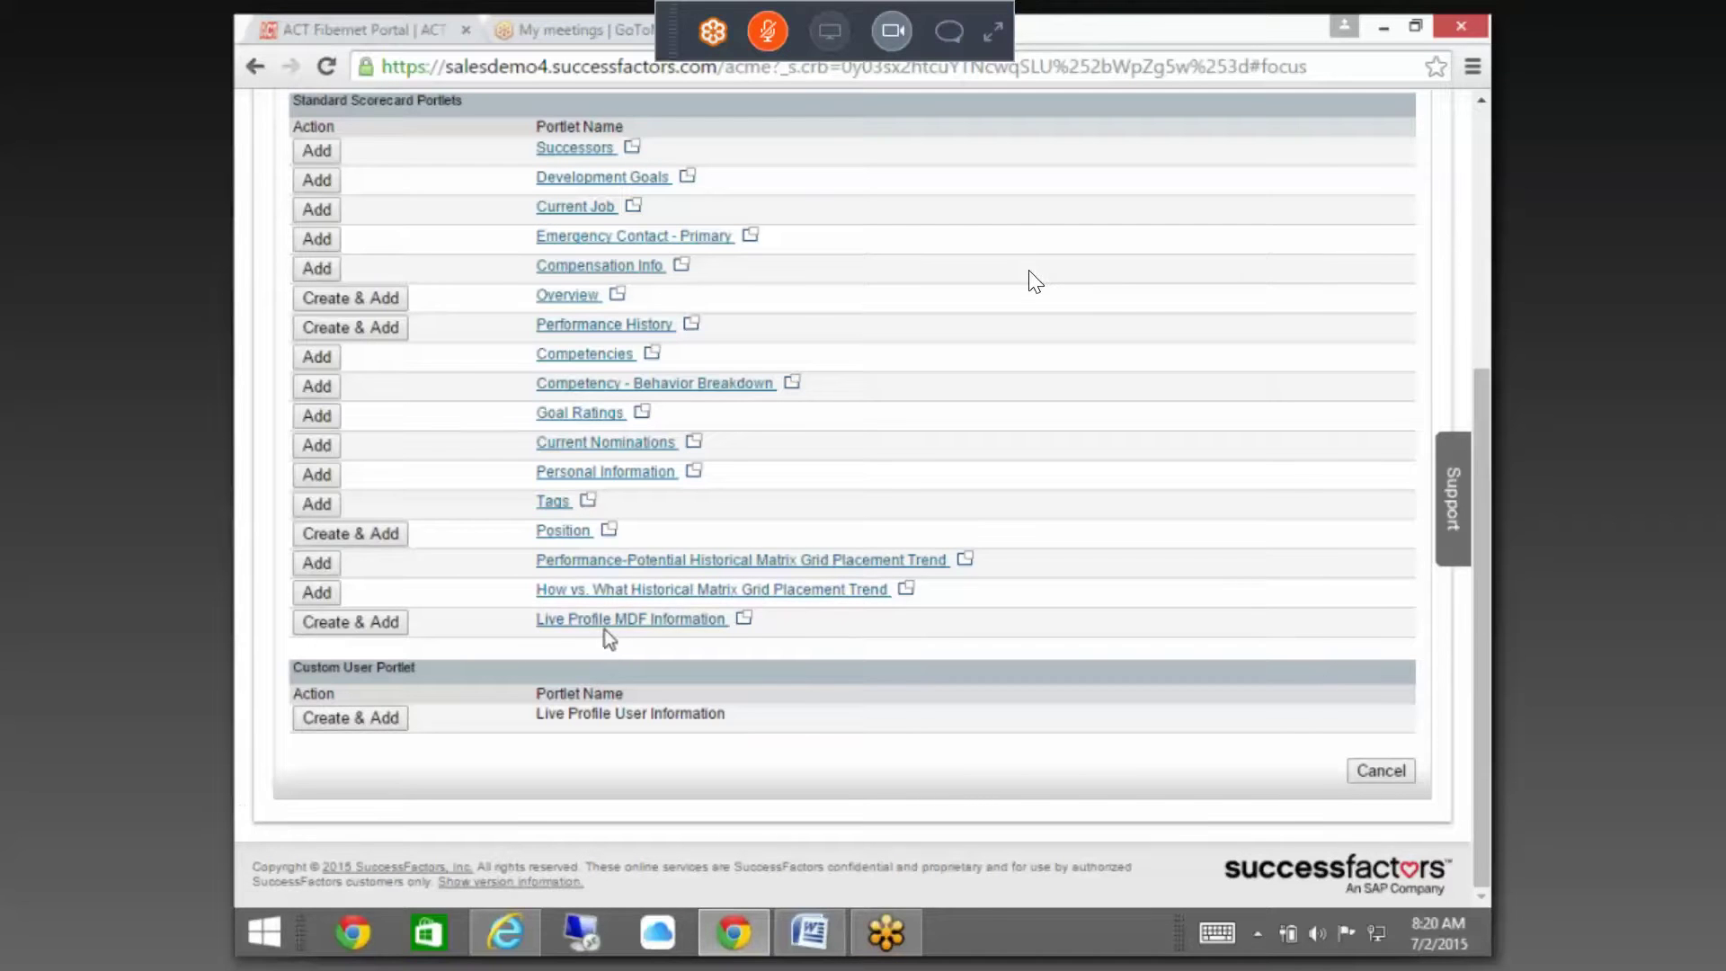
click(379, 617)
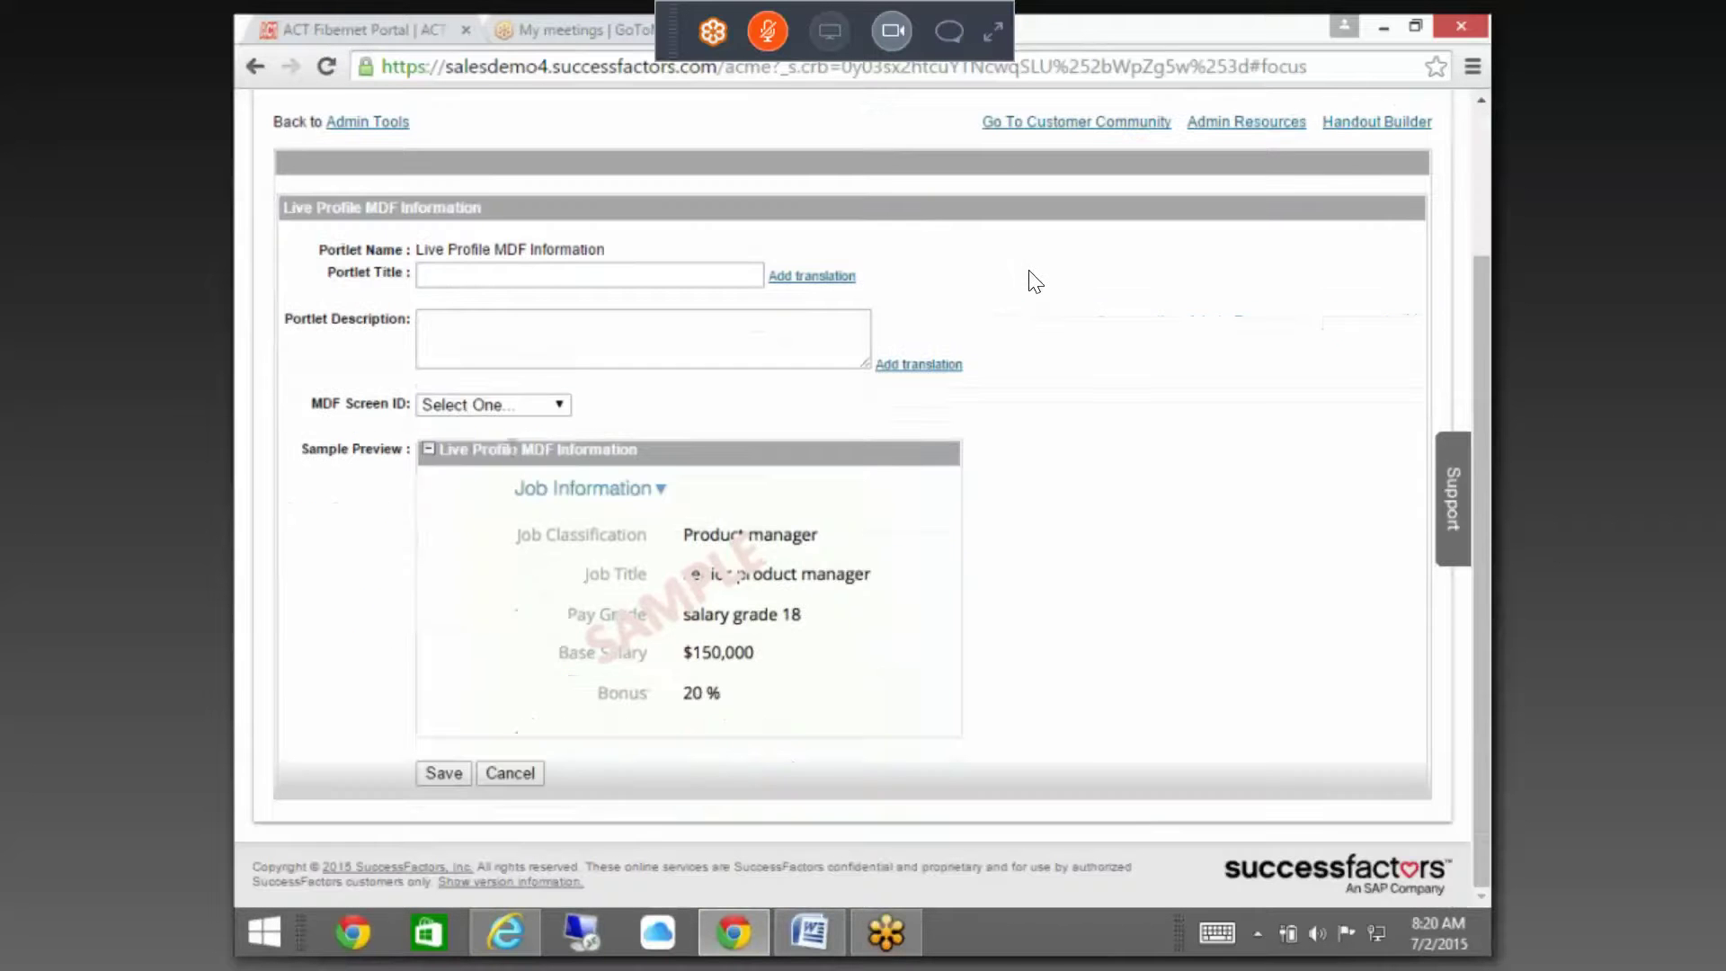
click(512, 404)
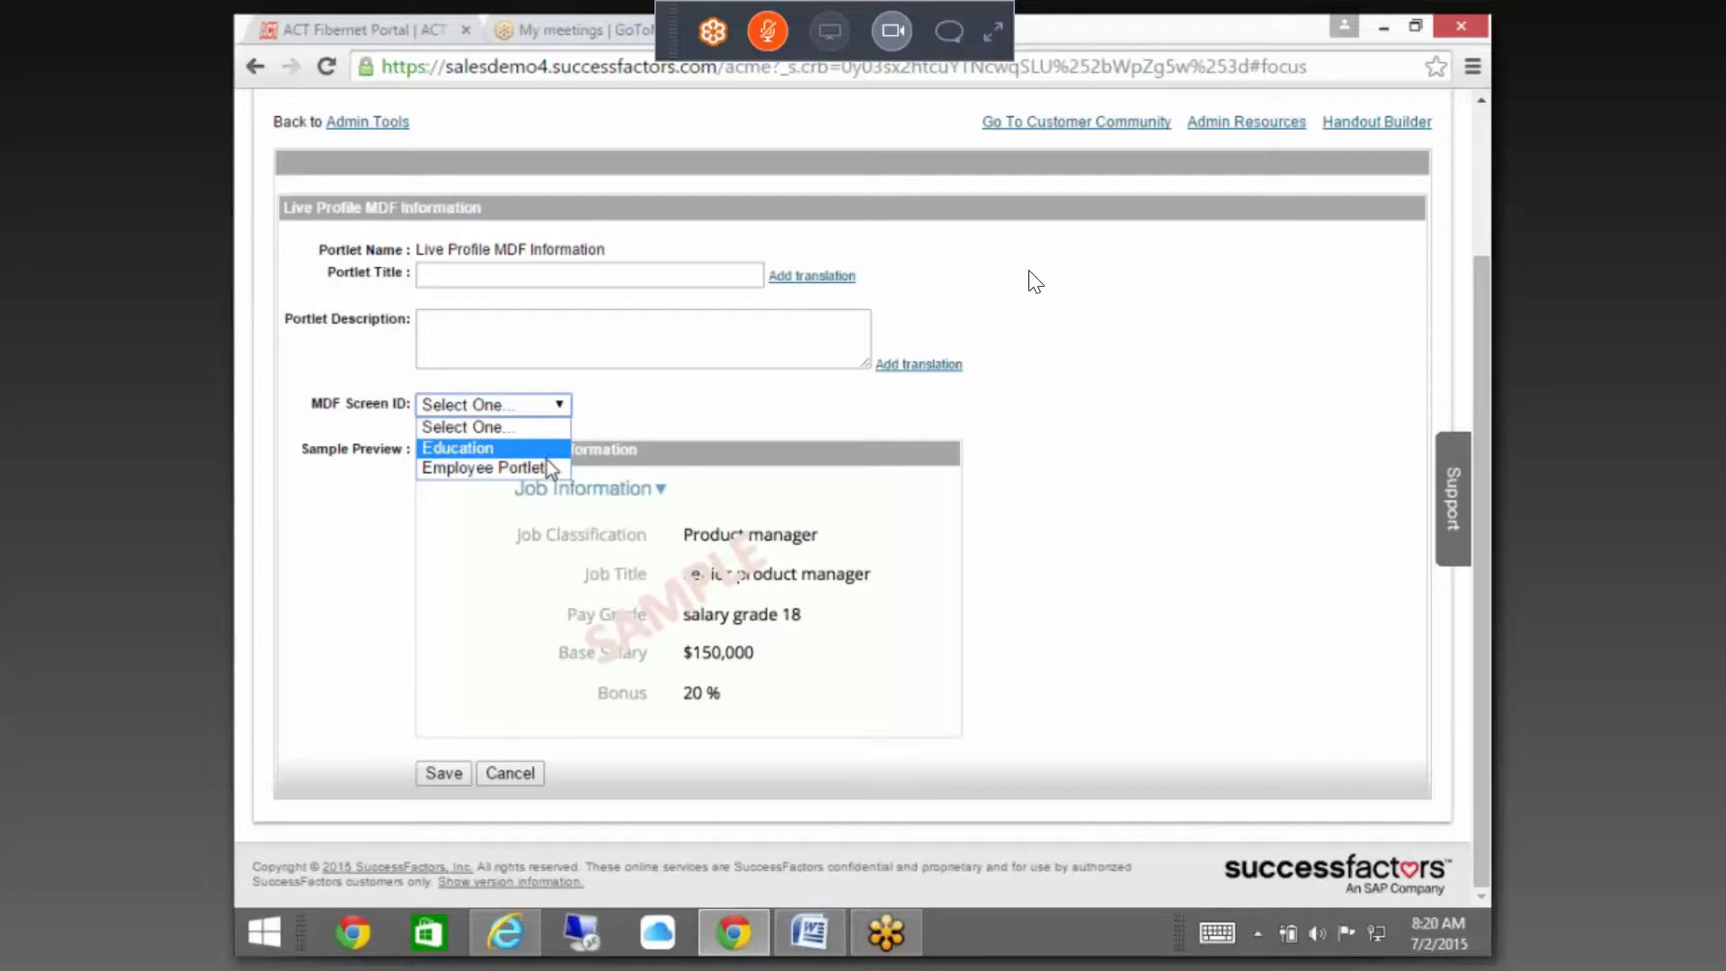
click(1050, 780)
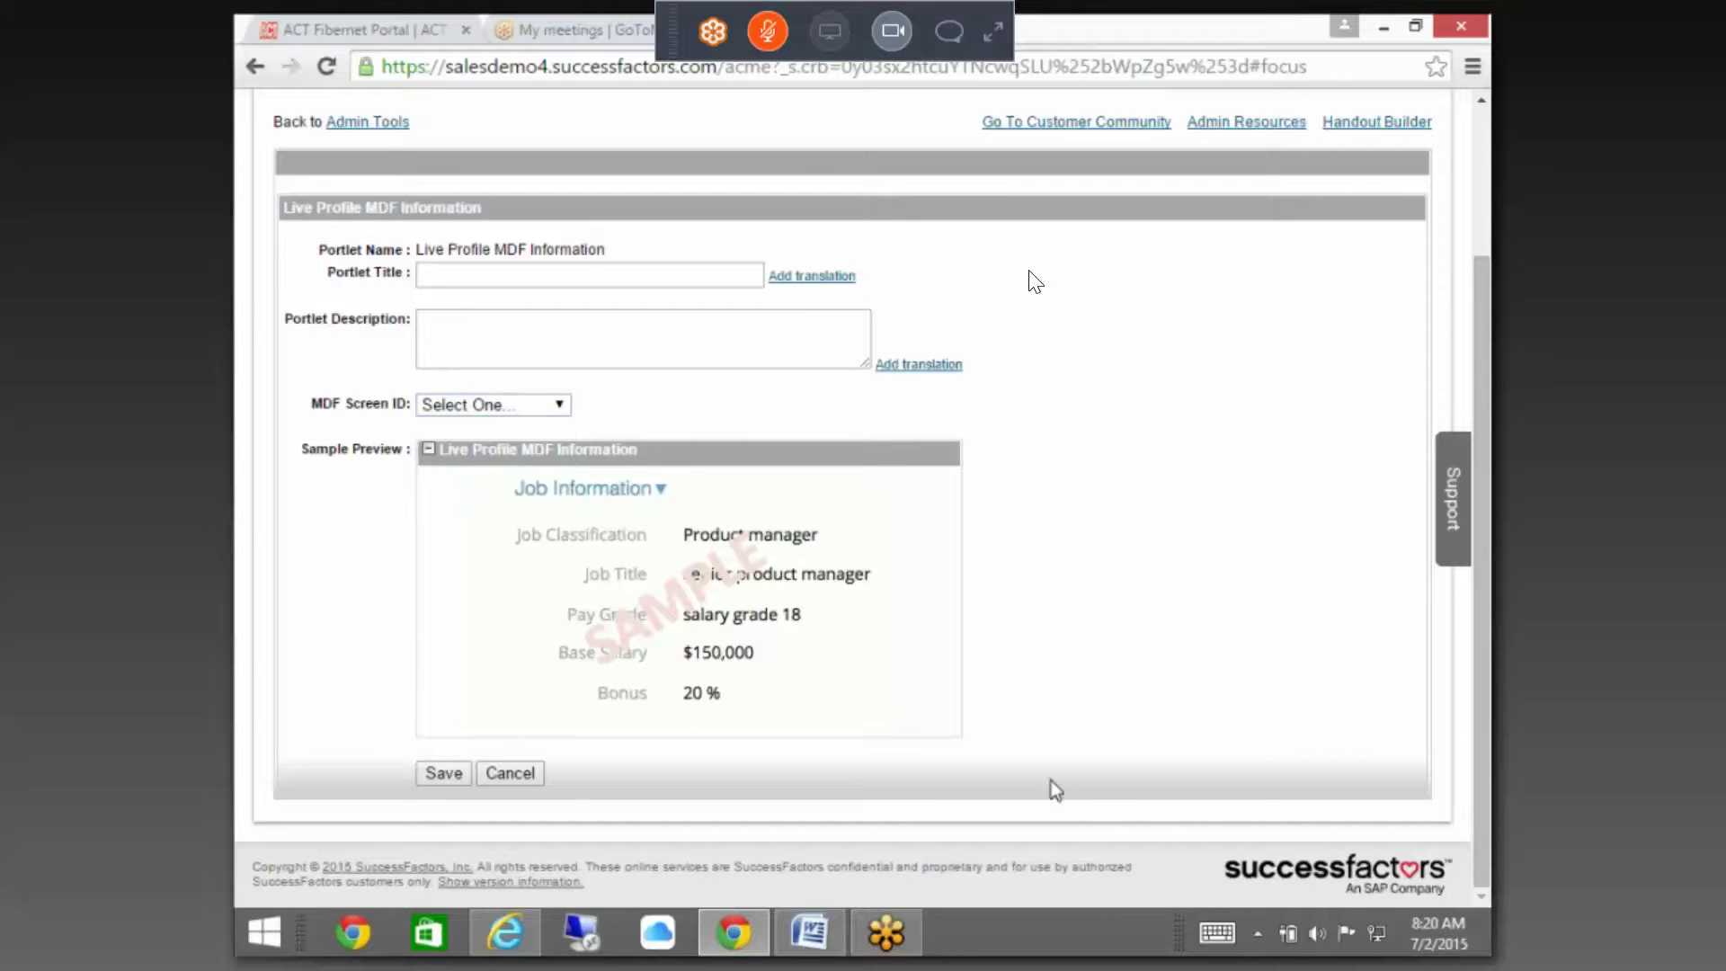
click(518, 773)
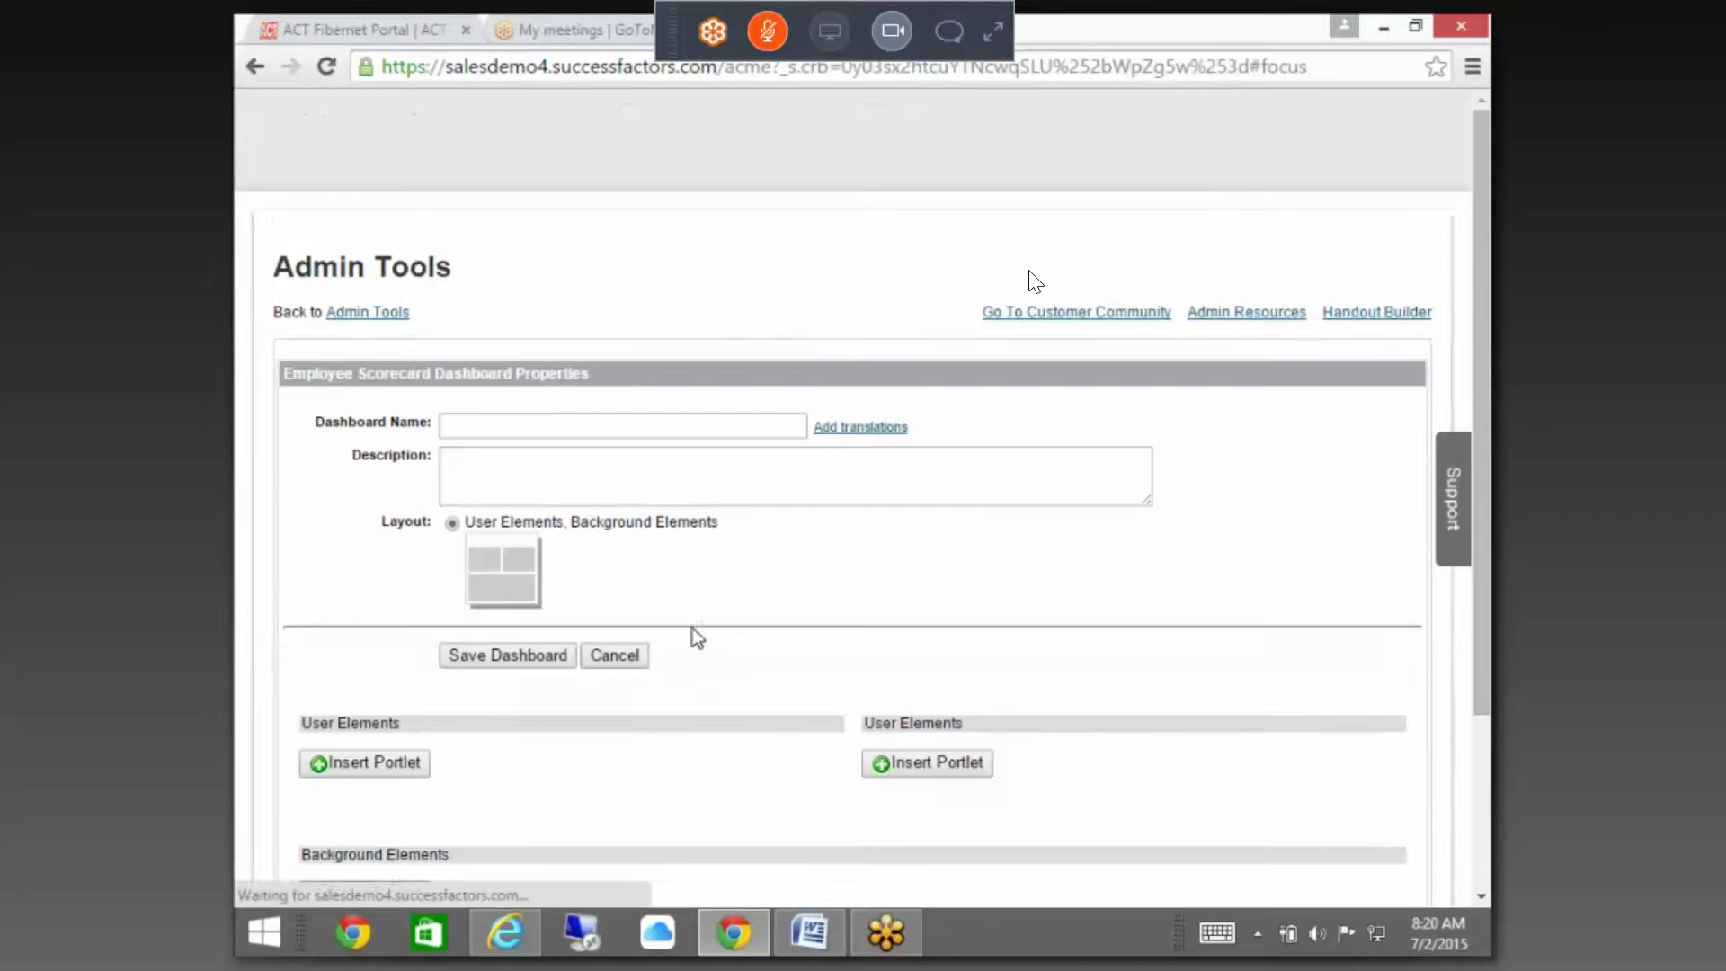
click(643, 656)
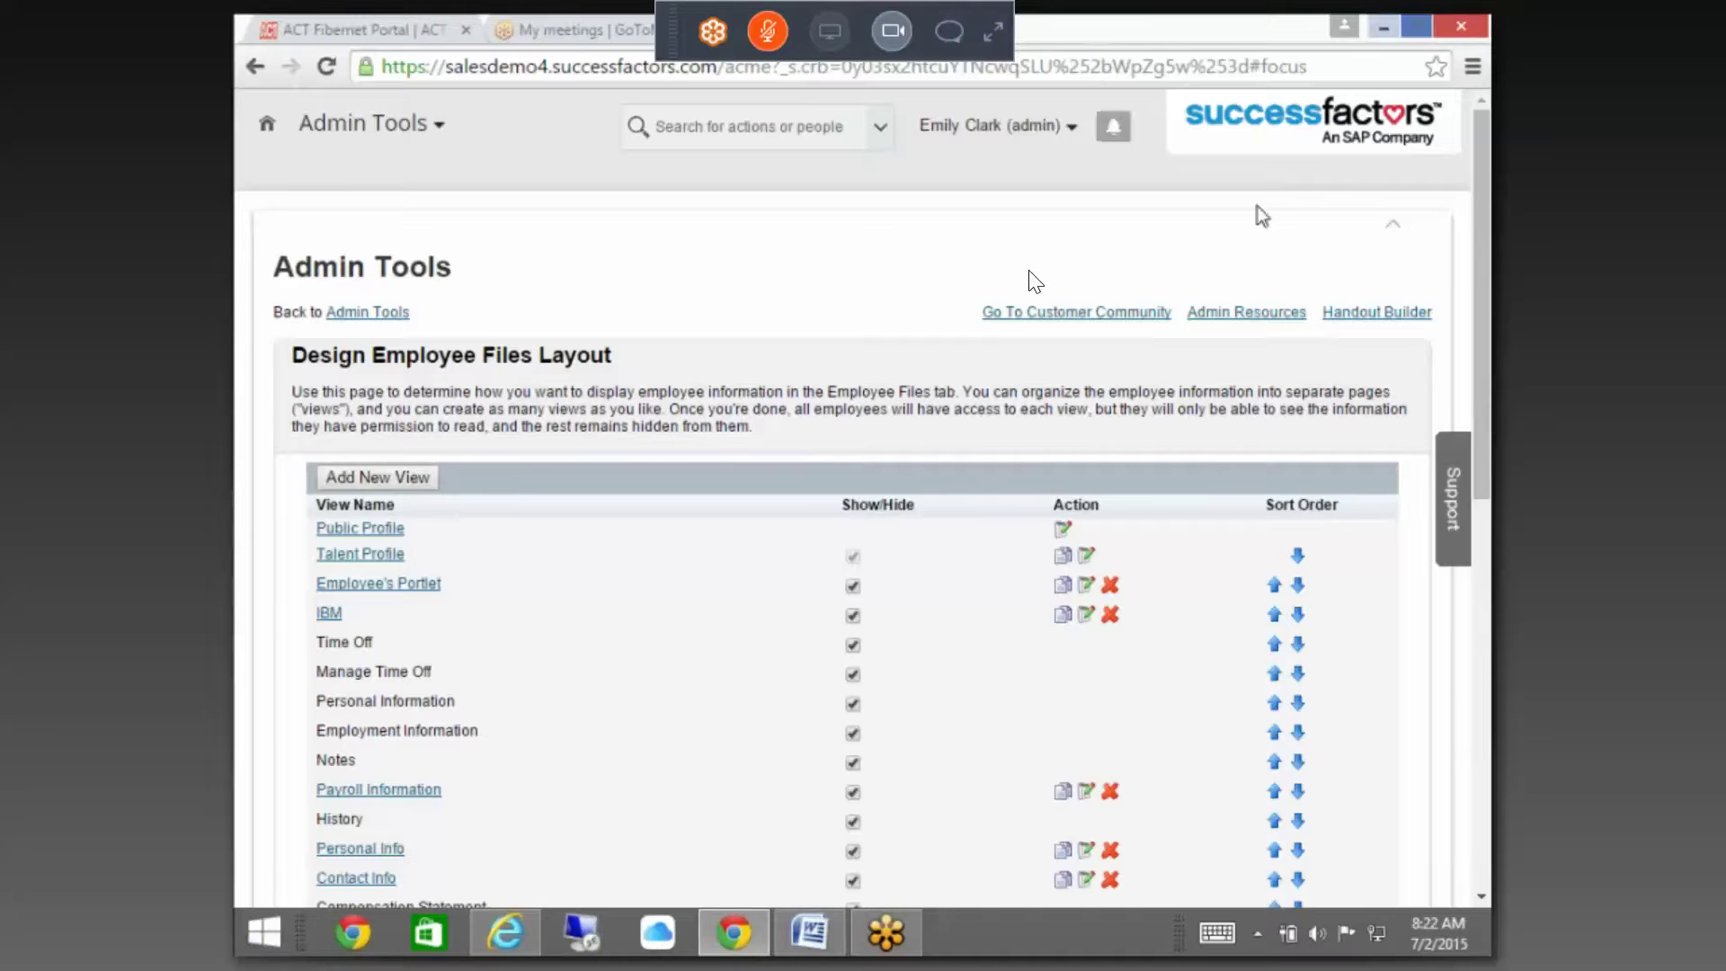
scroll(863, 232, down, 4)
scroll(860, 265, down, 4)
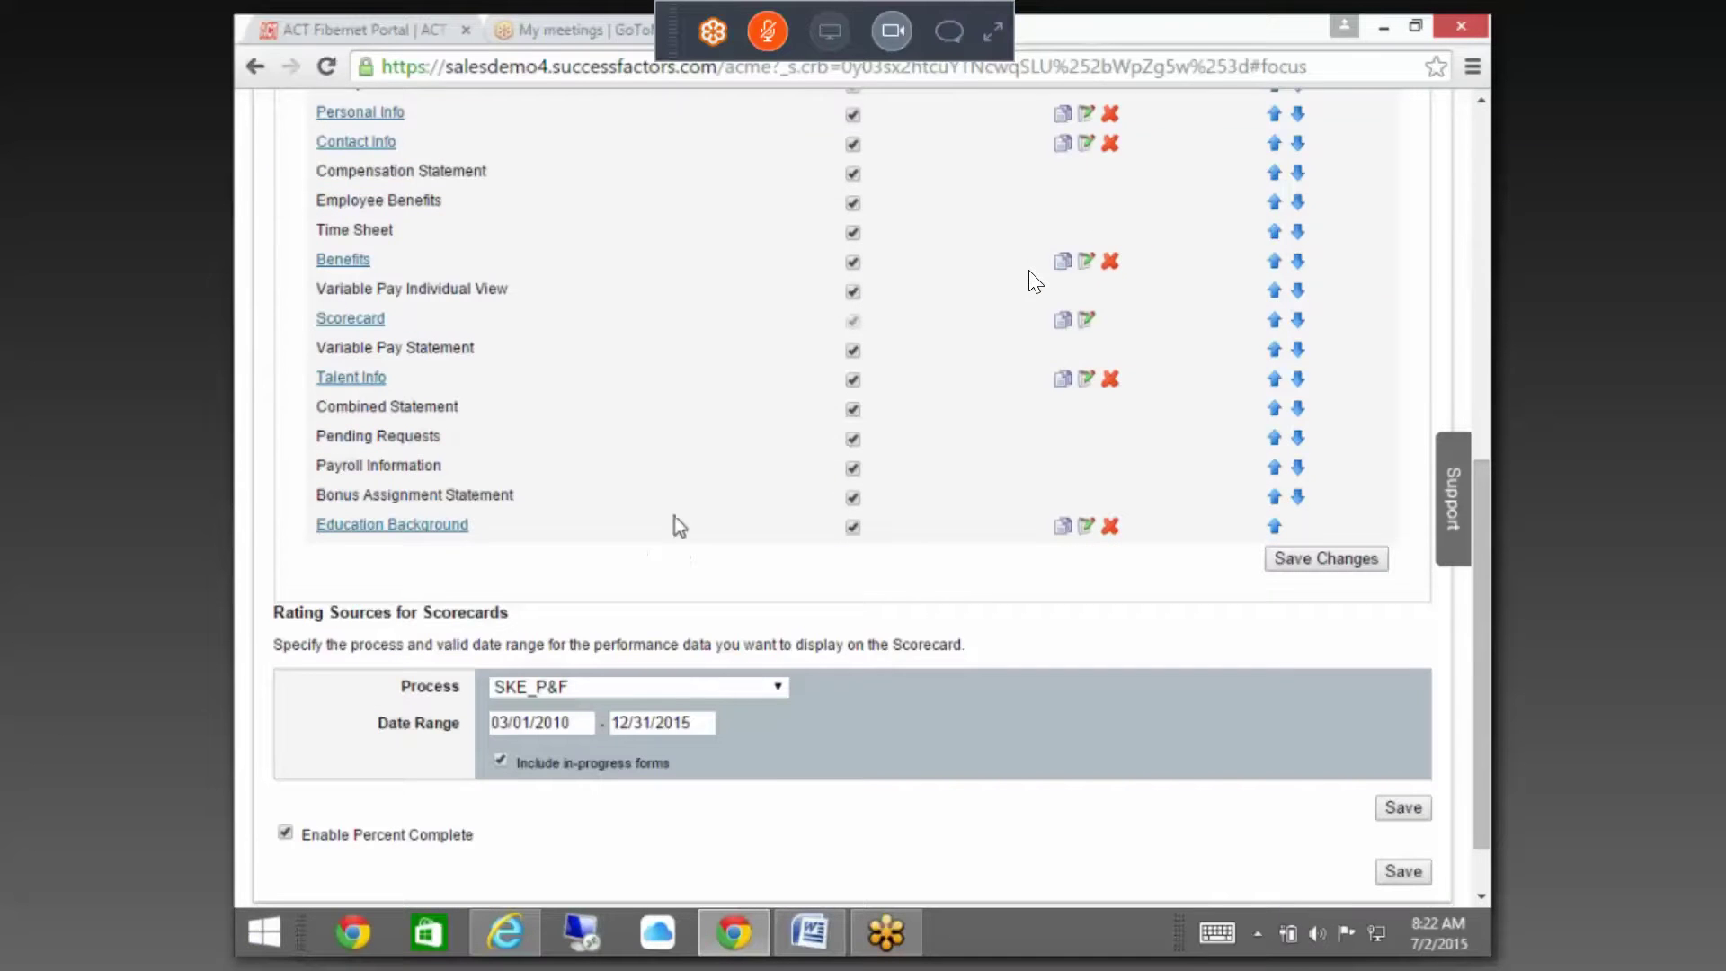
scroll(677, 498, up, 8)
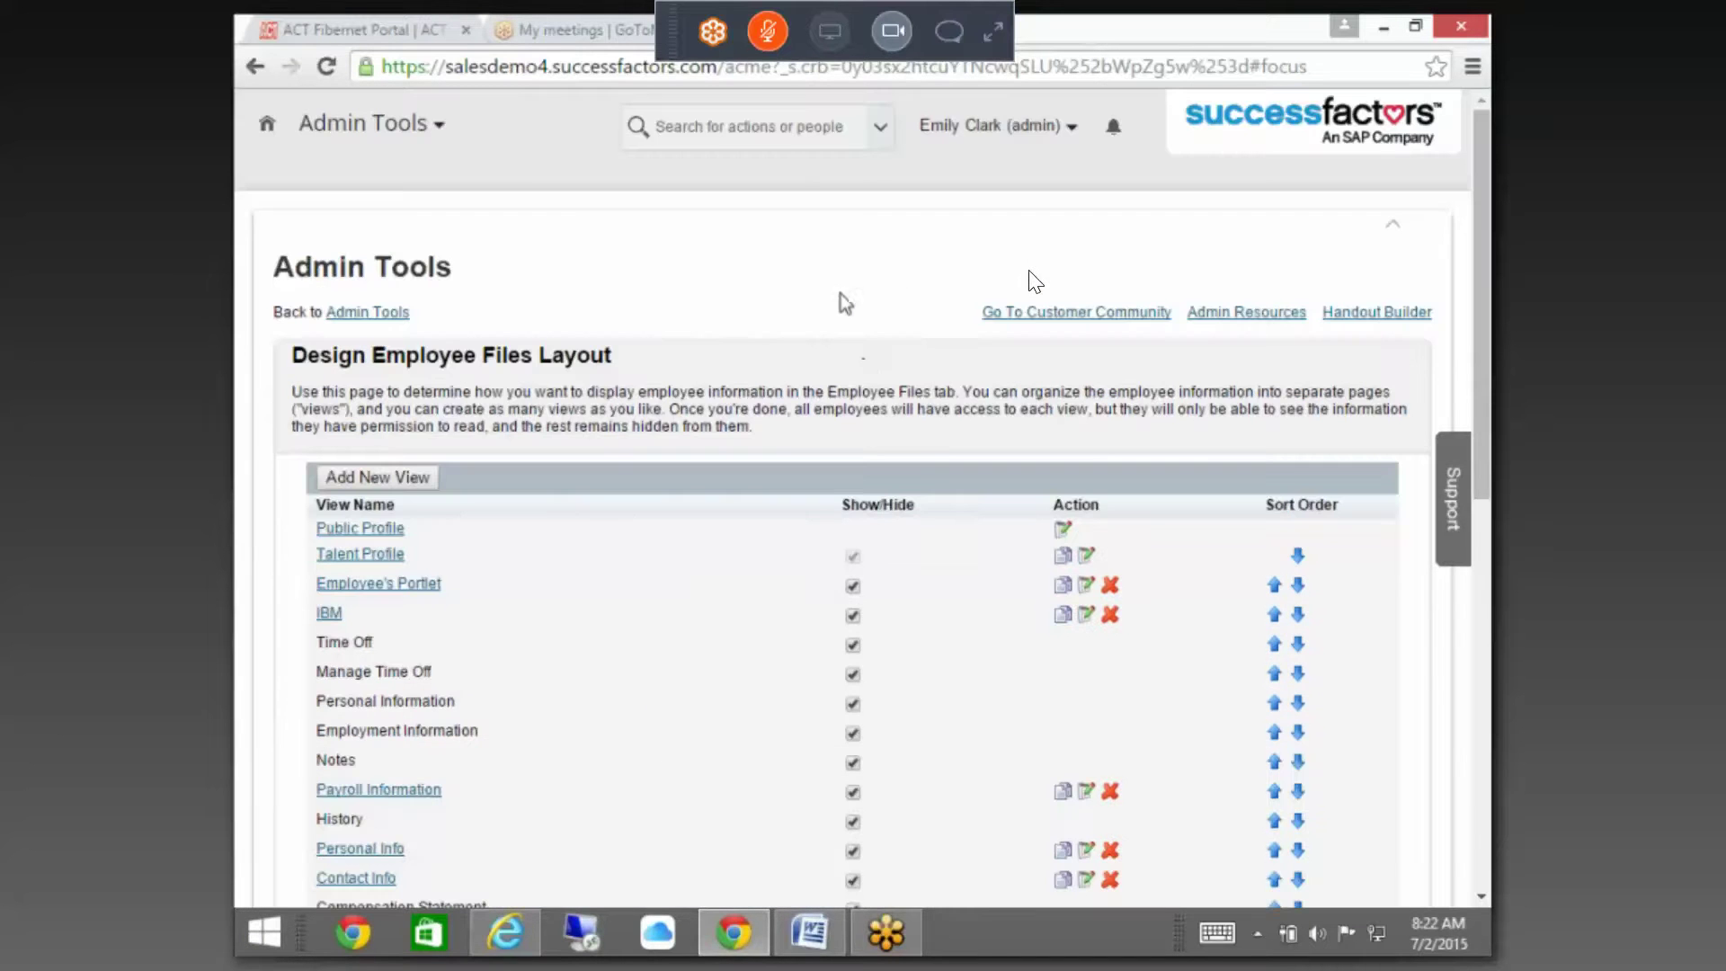
click(731, 129)
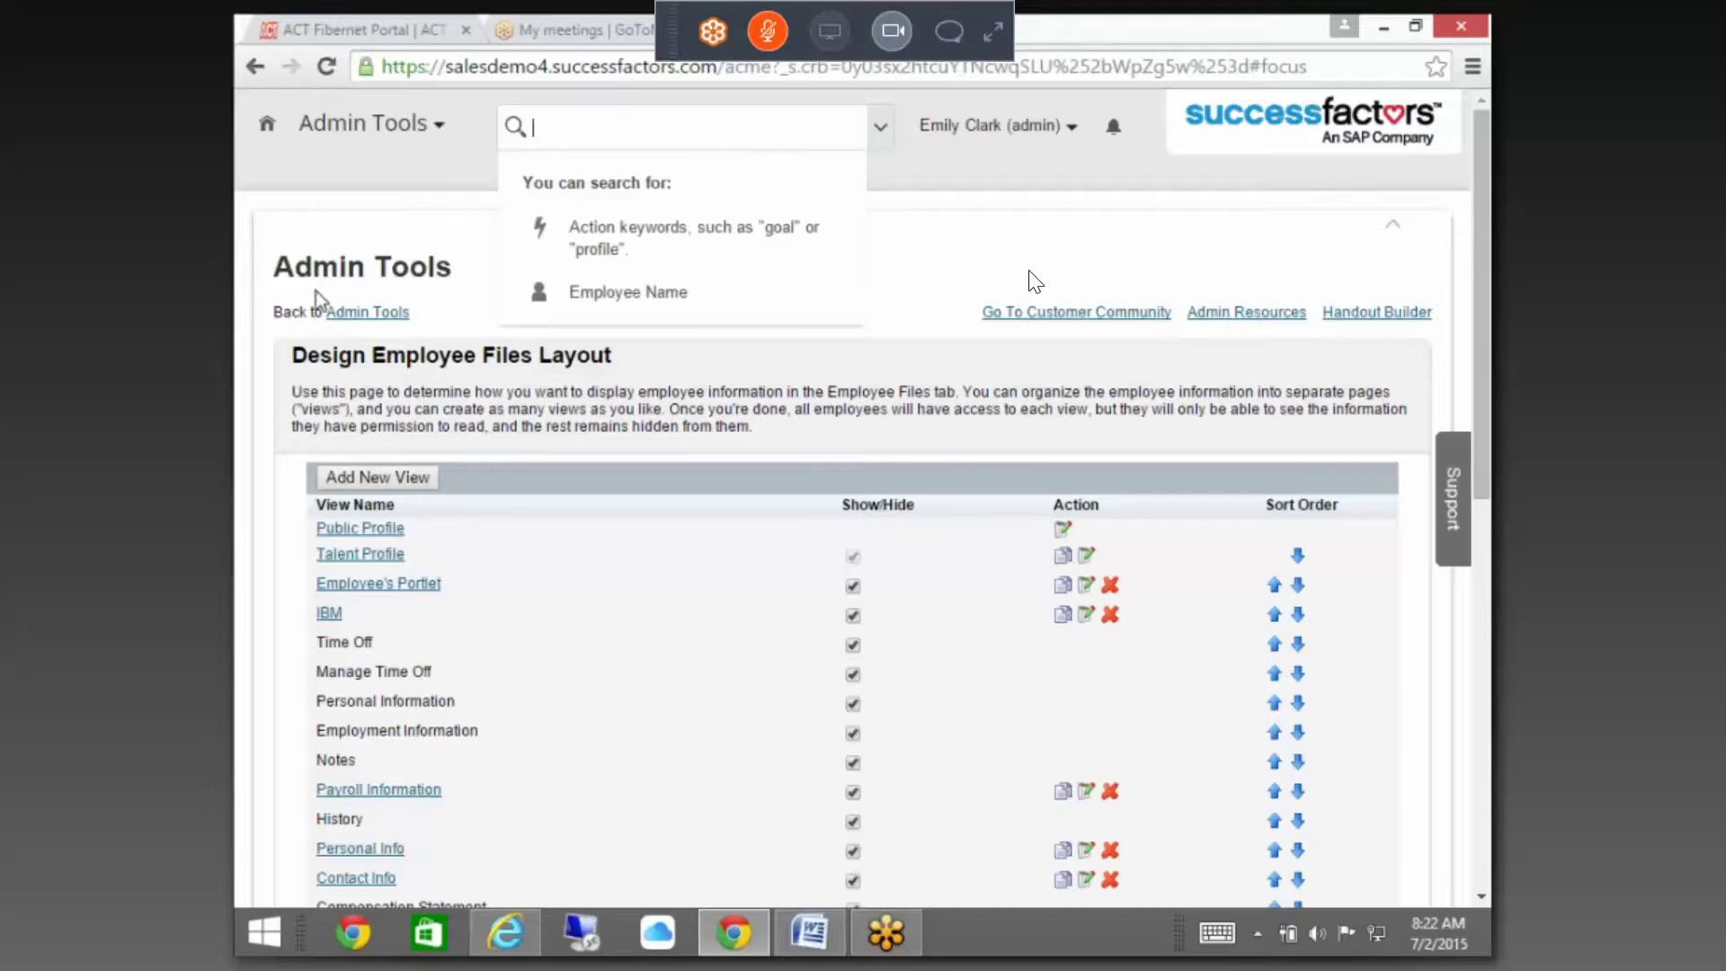
click(482, 180)
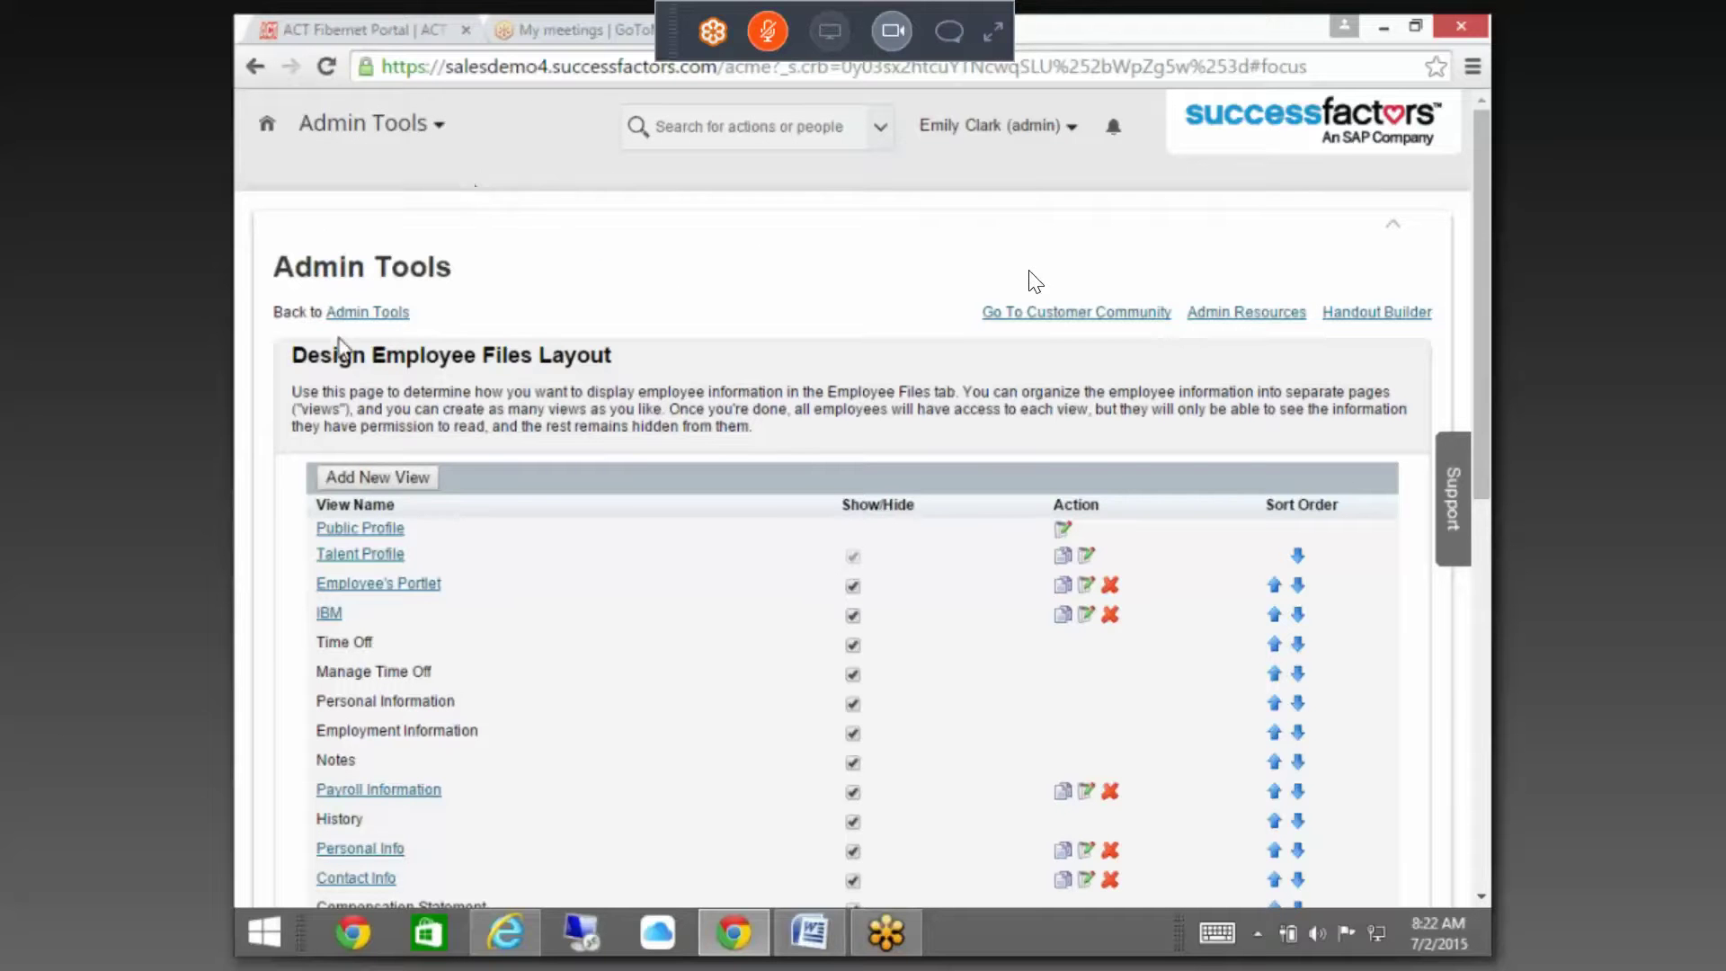
- Return to the Administration Tools page and open the permission role list from the user permission settings
click(393, 316)
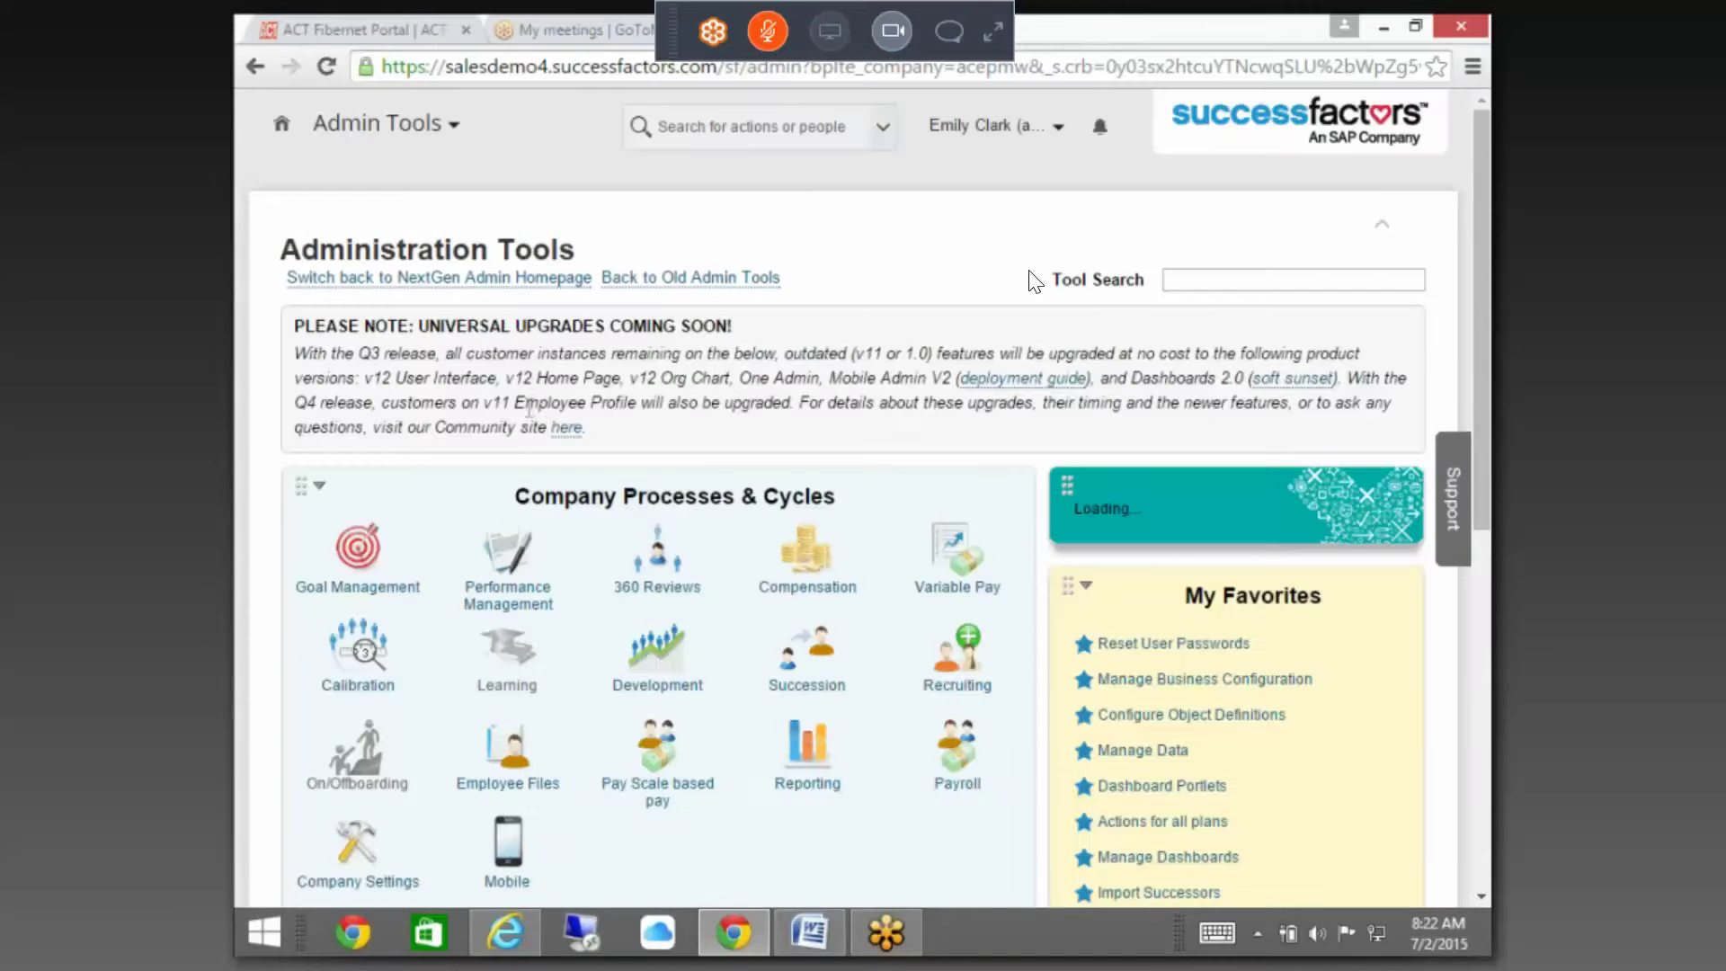
scroll(627, 376, down, 7)
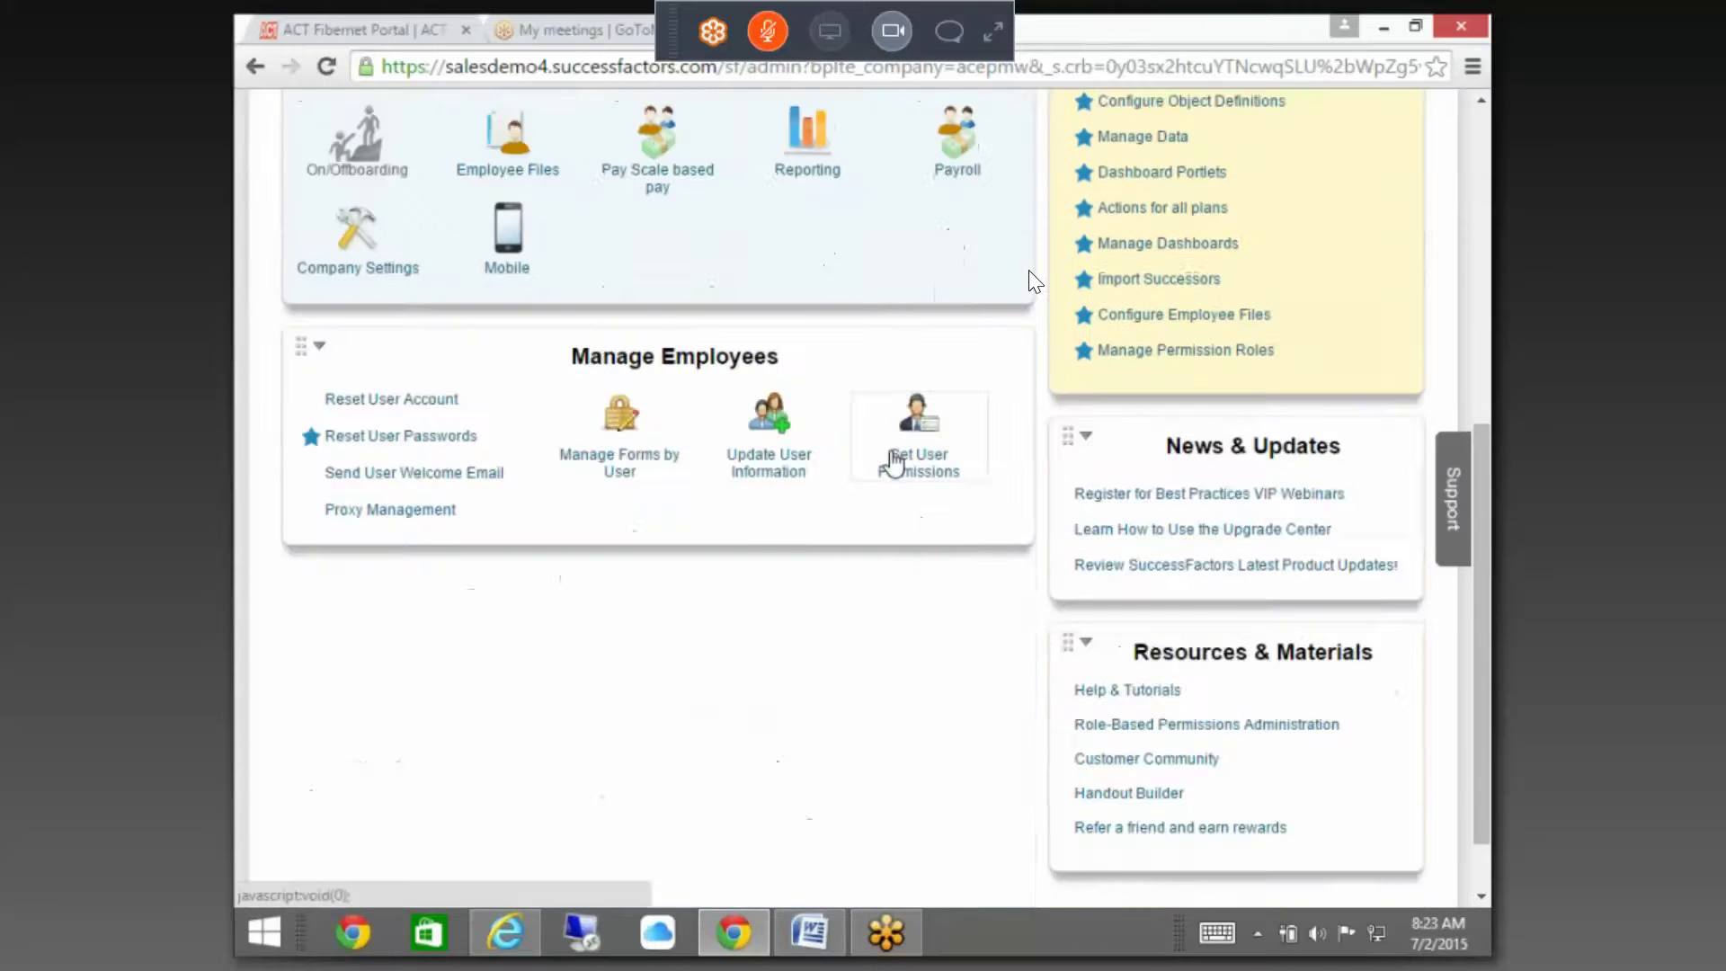
mouse_move(887, 454)
click(946, 640)
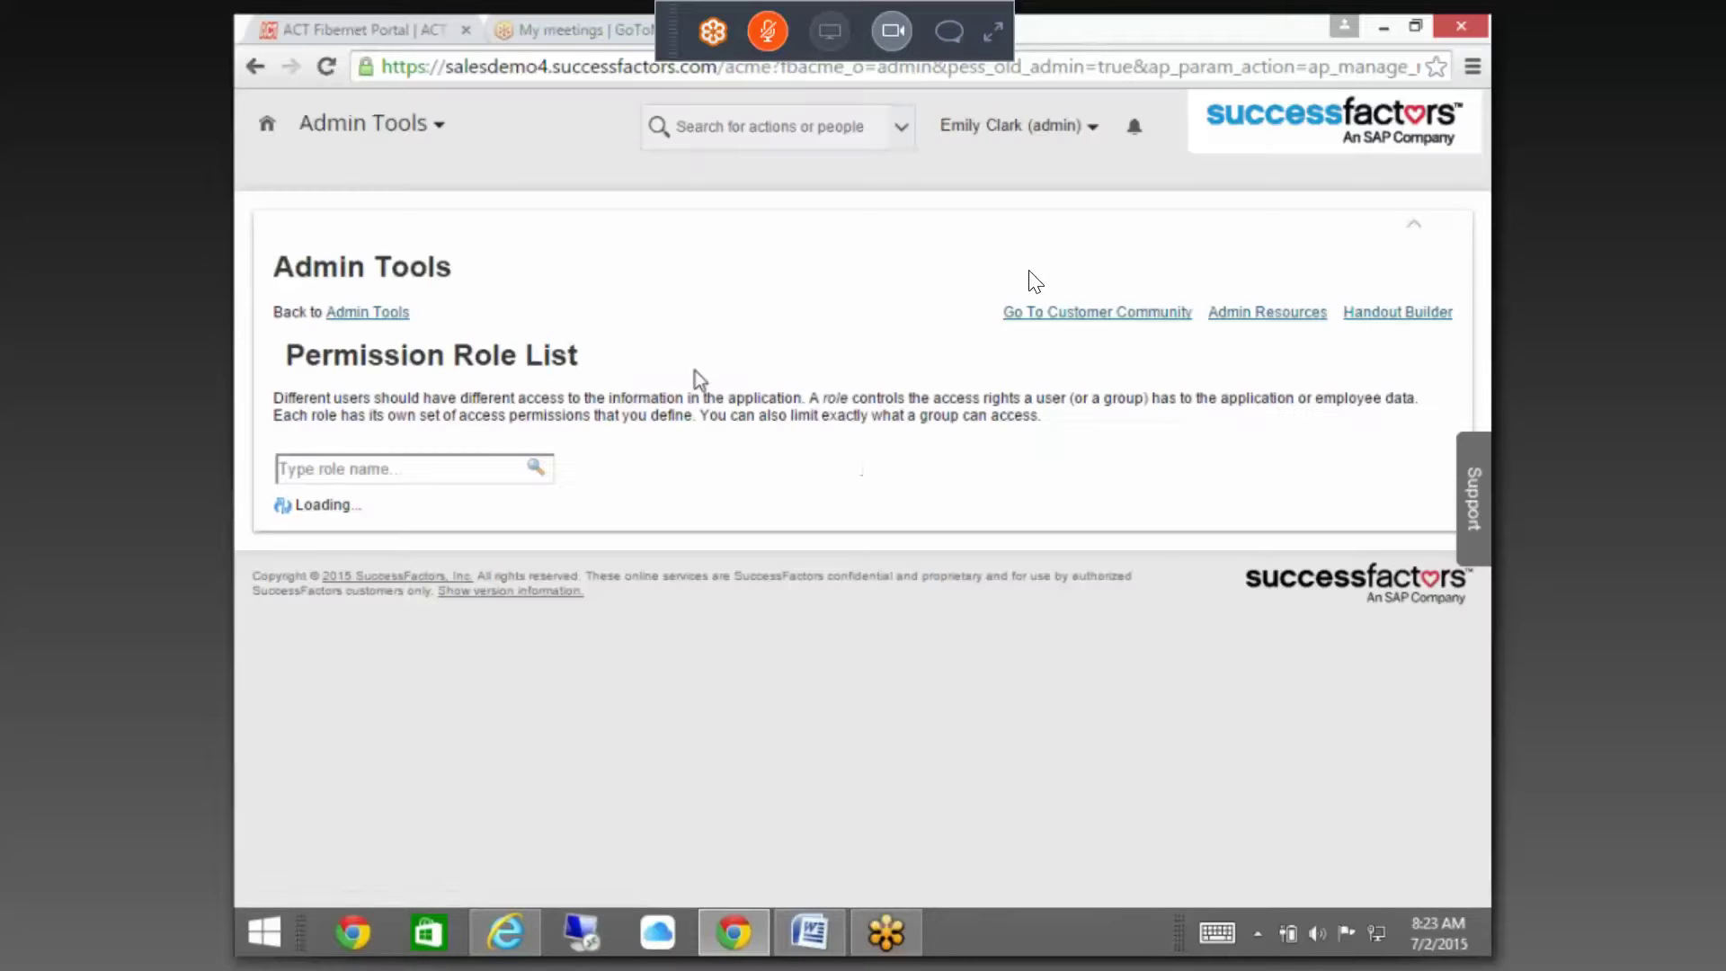
- Find the System Admin role on page 2 of the permission role list and open it
scroll(689, 348, down, 4)
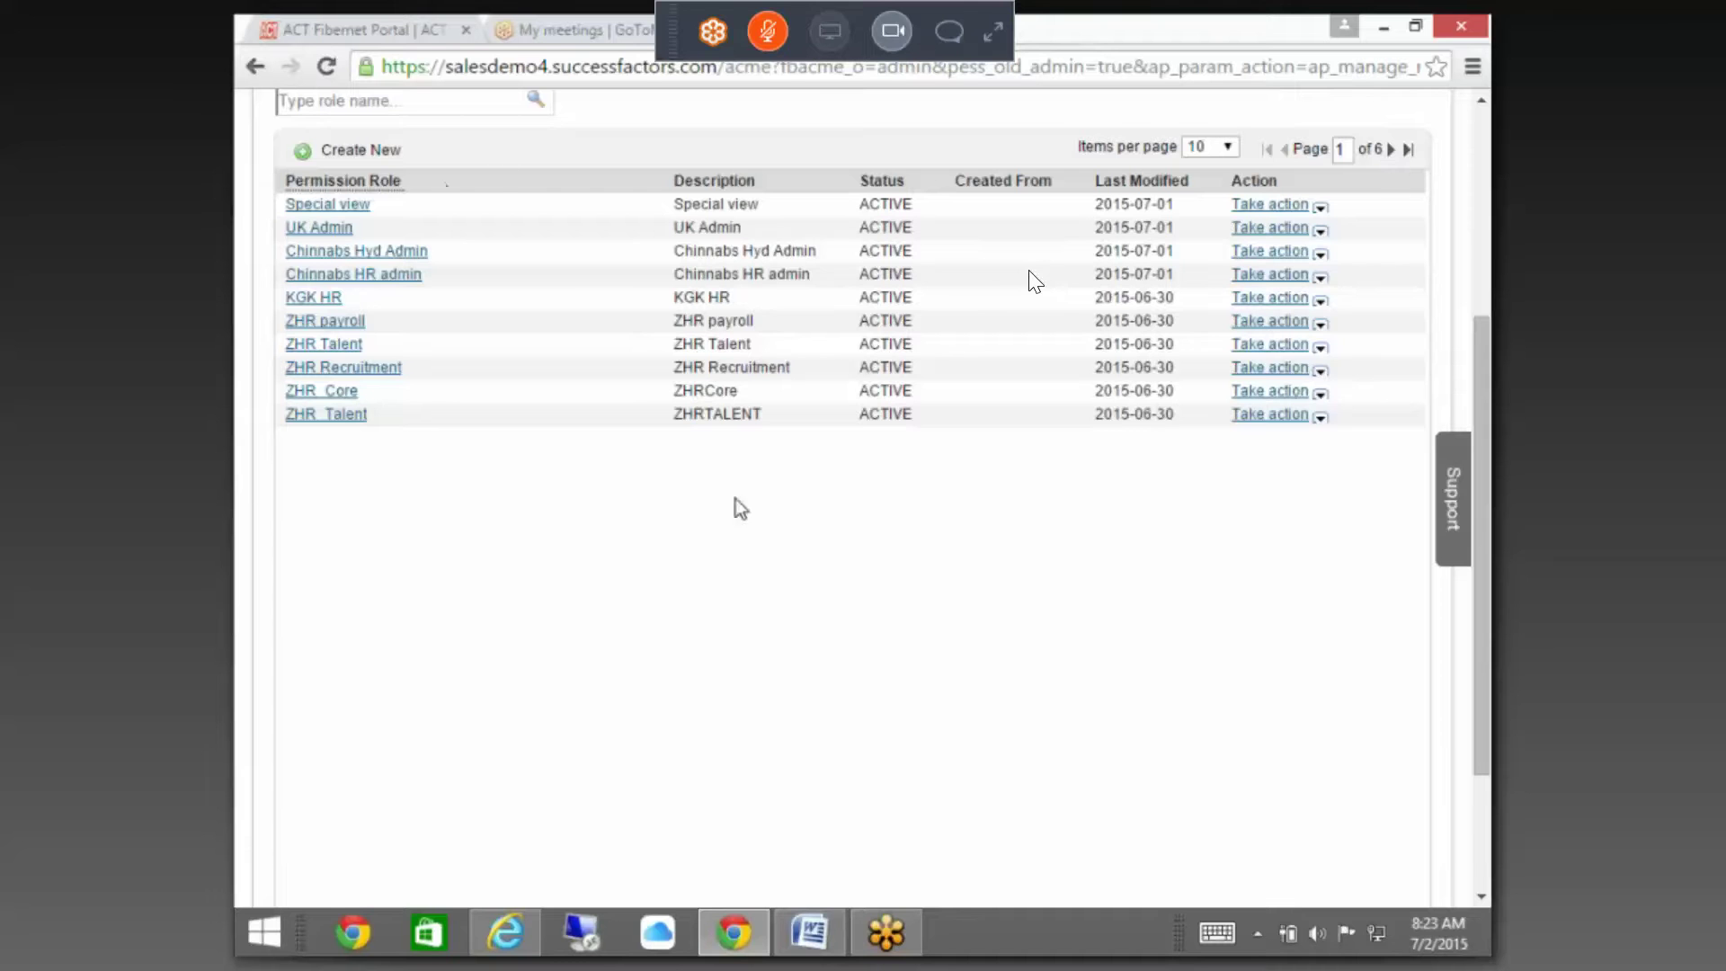
click(1392, 149)
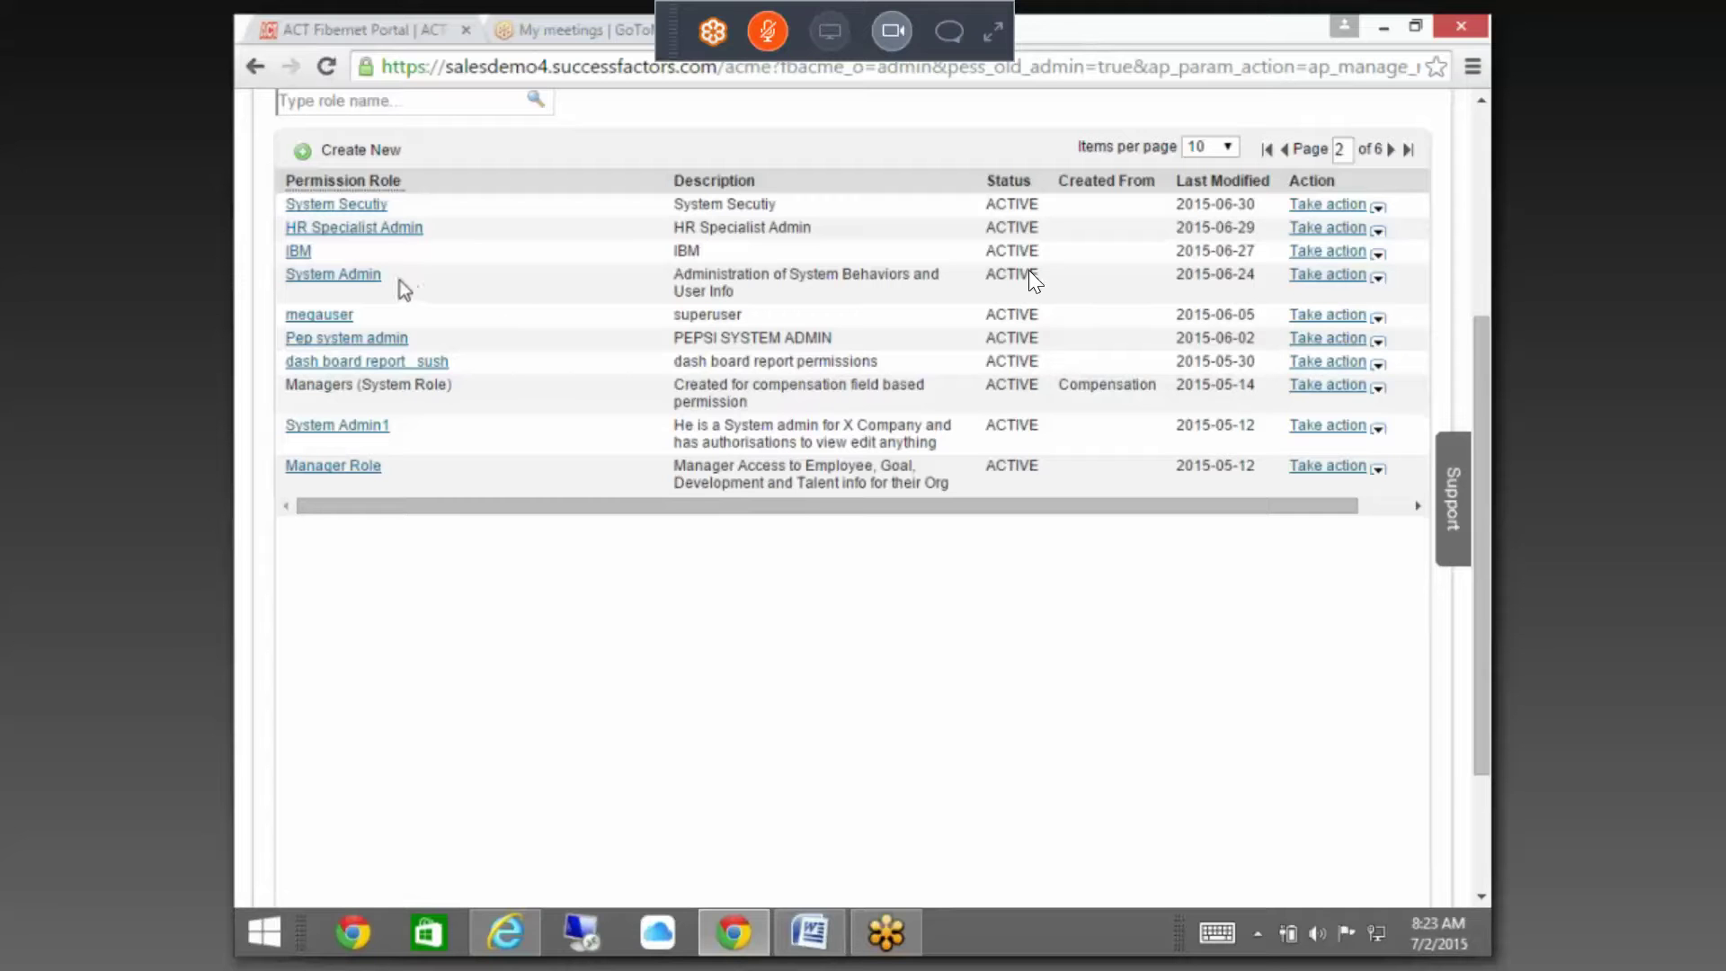
click(378, 283)
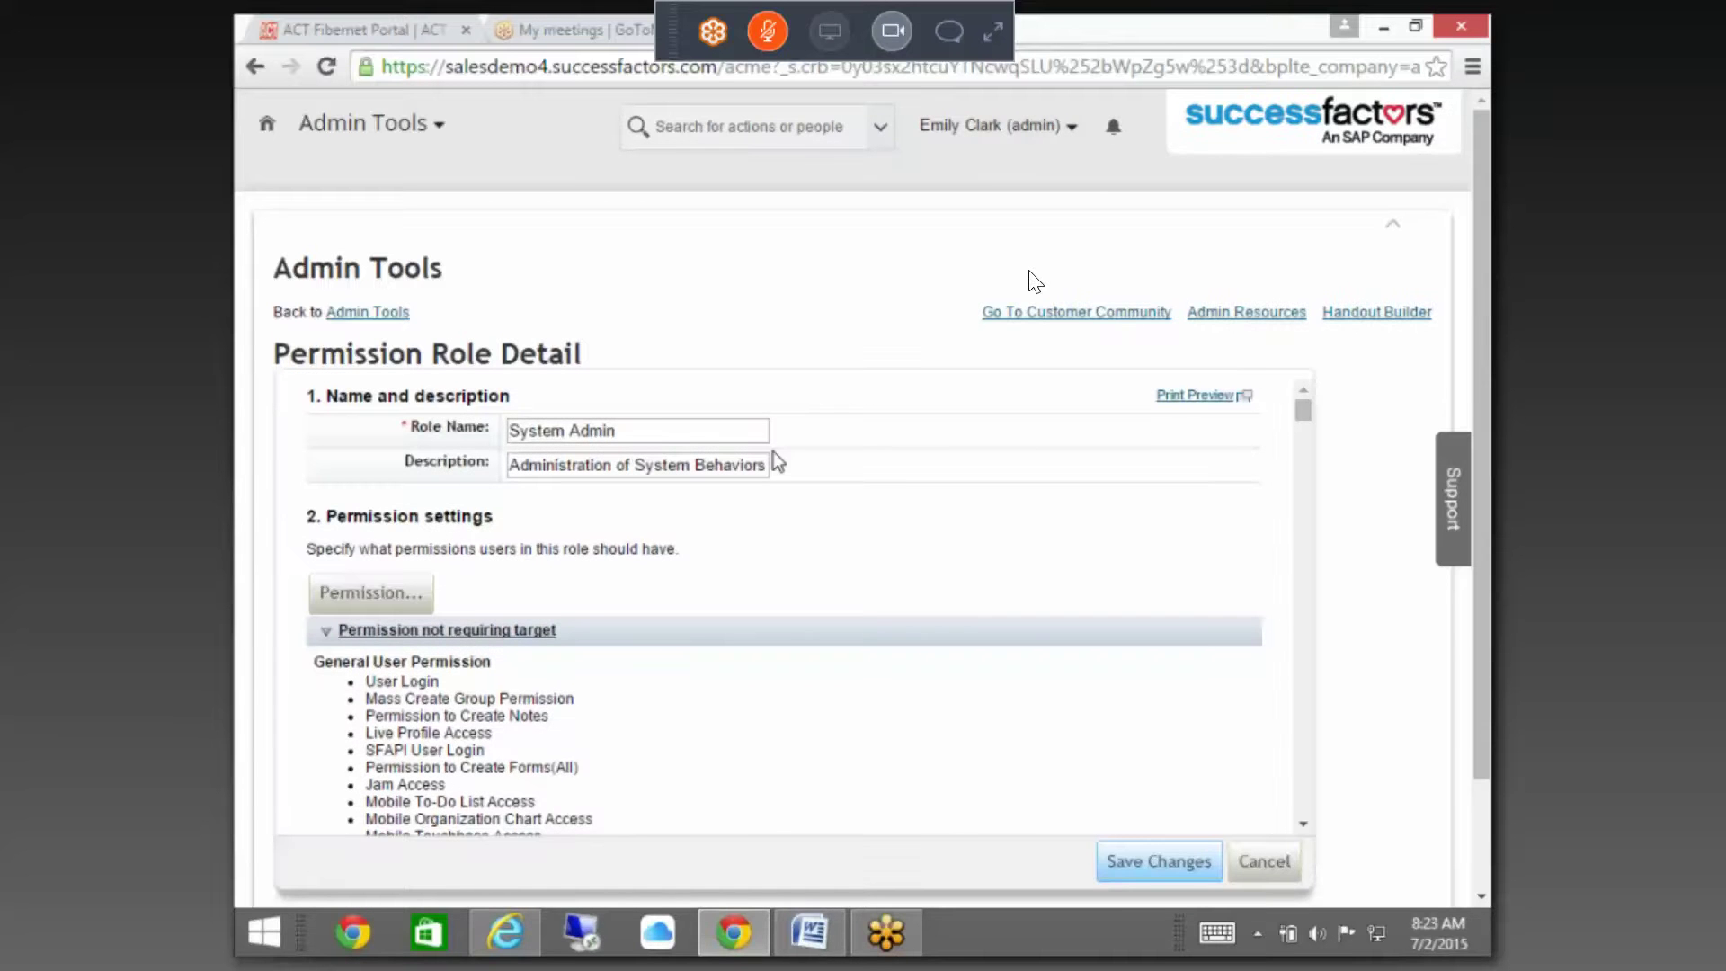
- Enable the Education Background view under Employee Views in the System Admin role's permission settings
click(358, 595)
click(409, 496)
scroll(1082, 539, down, 3)
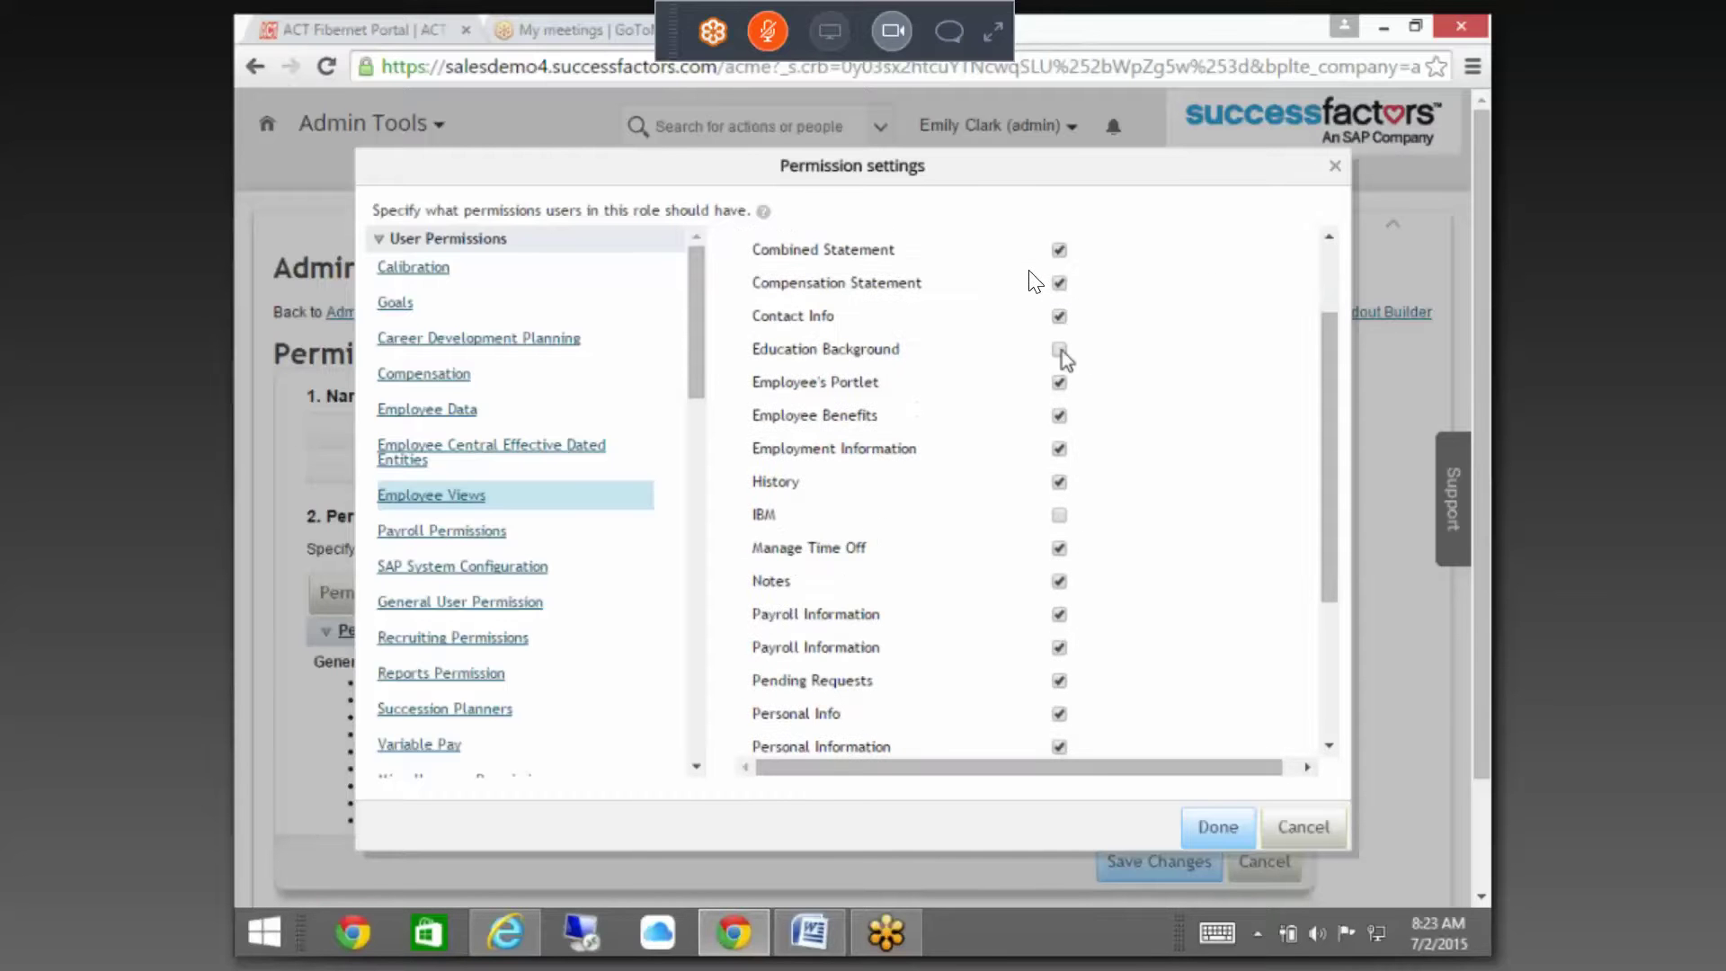
click(1060, 350)
drag(763, 350, 901, 352)
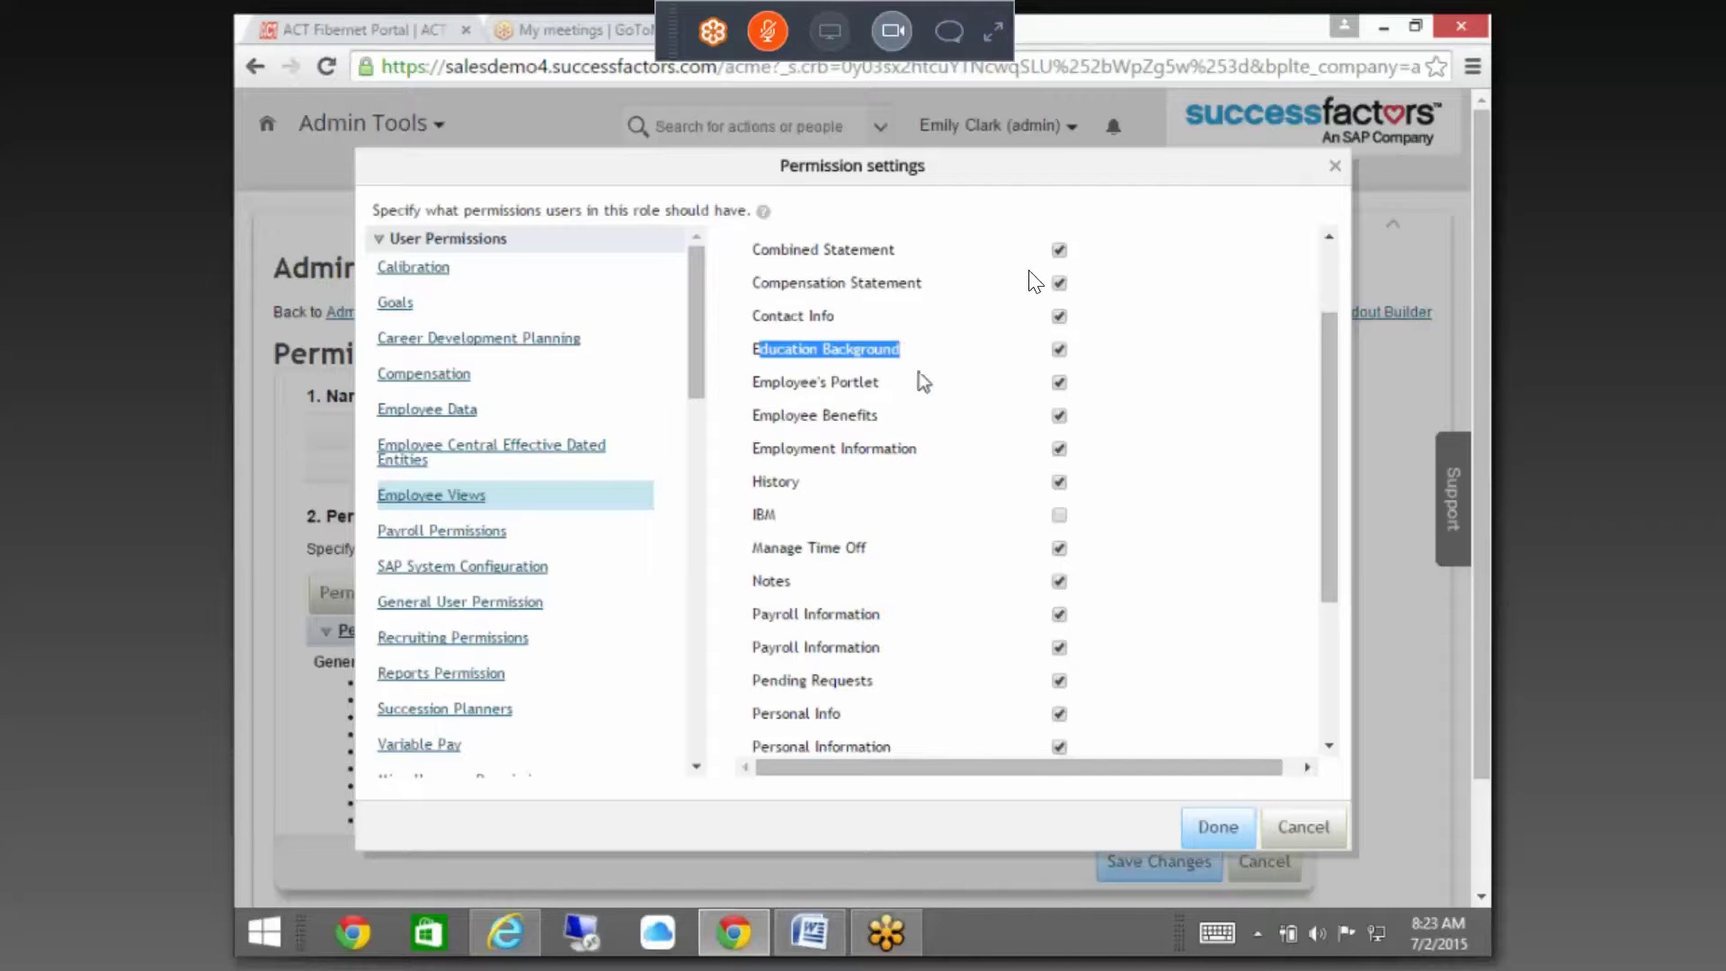
- Accept the permission settings and save the changes to the System Admin role
click(1233, 831)
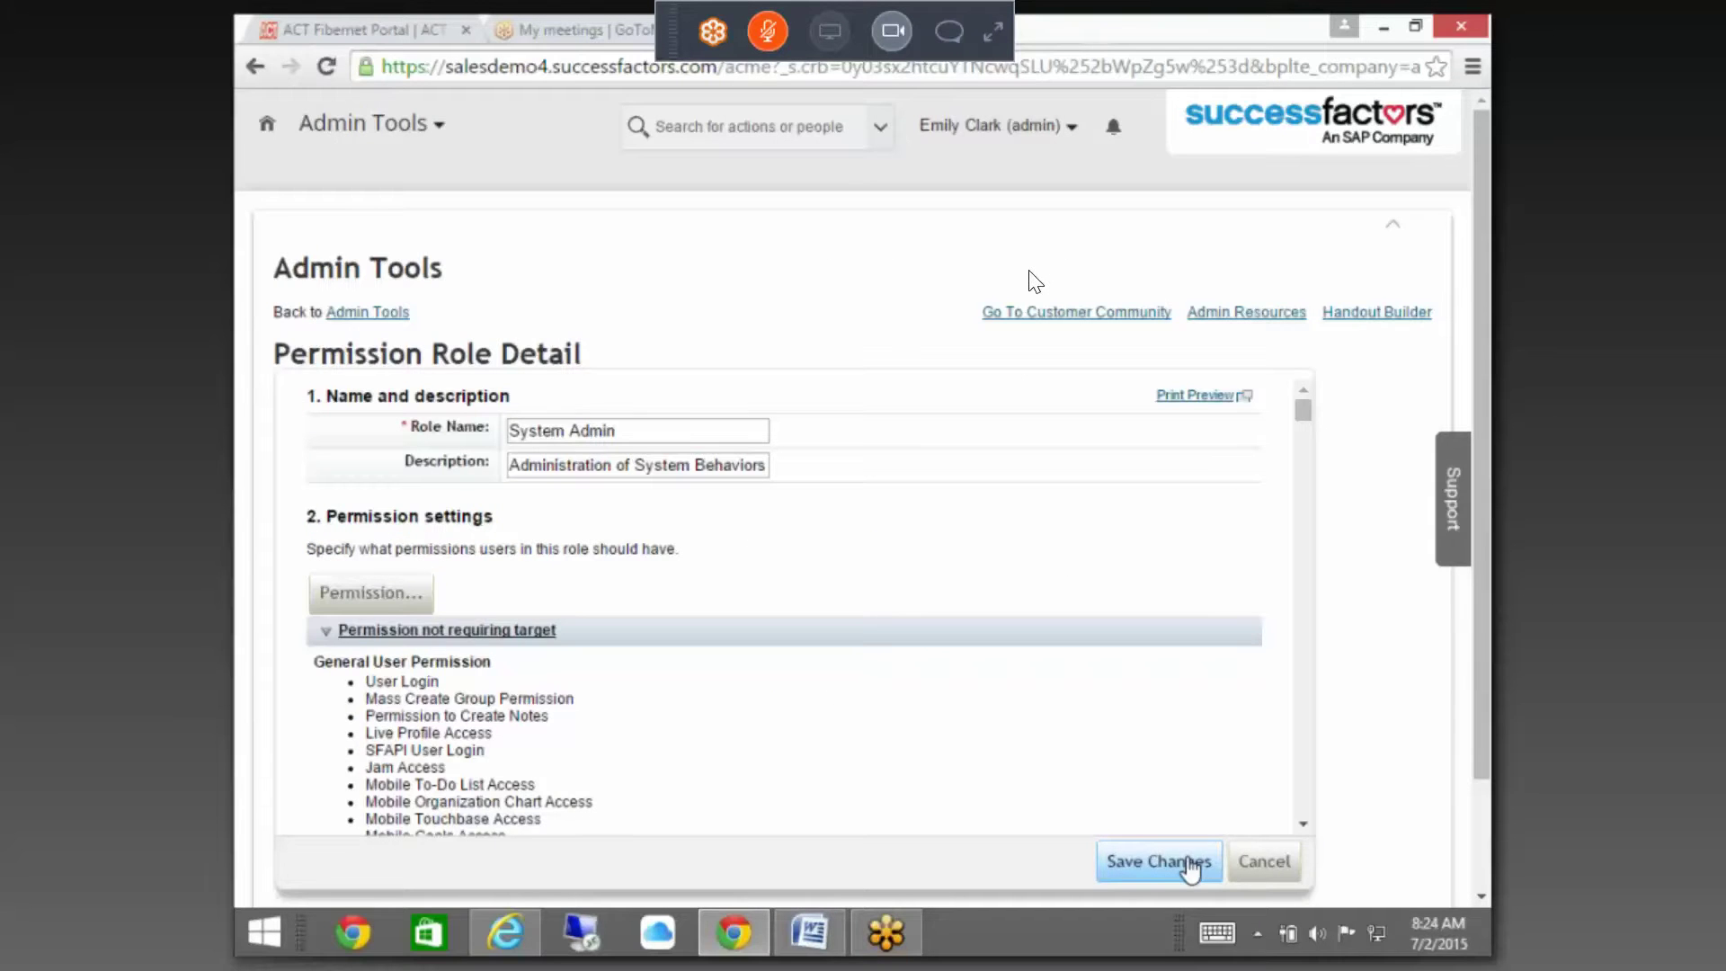
drag(1303, 415, 1282, 802)
click(1186, 858)
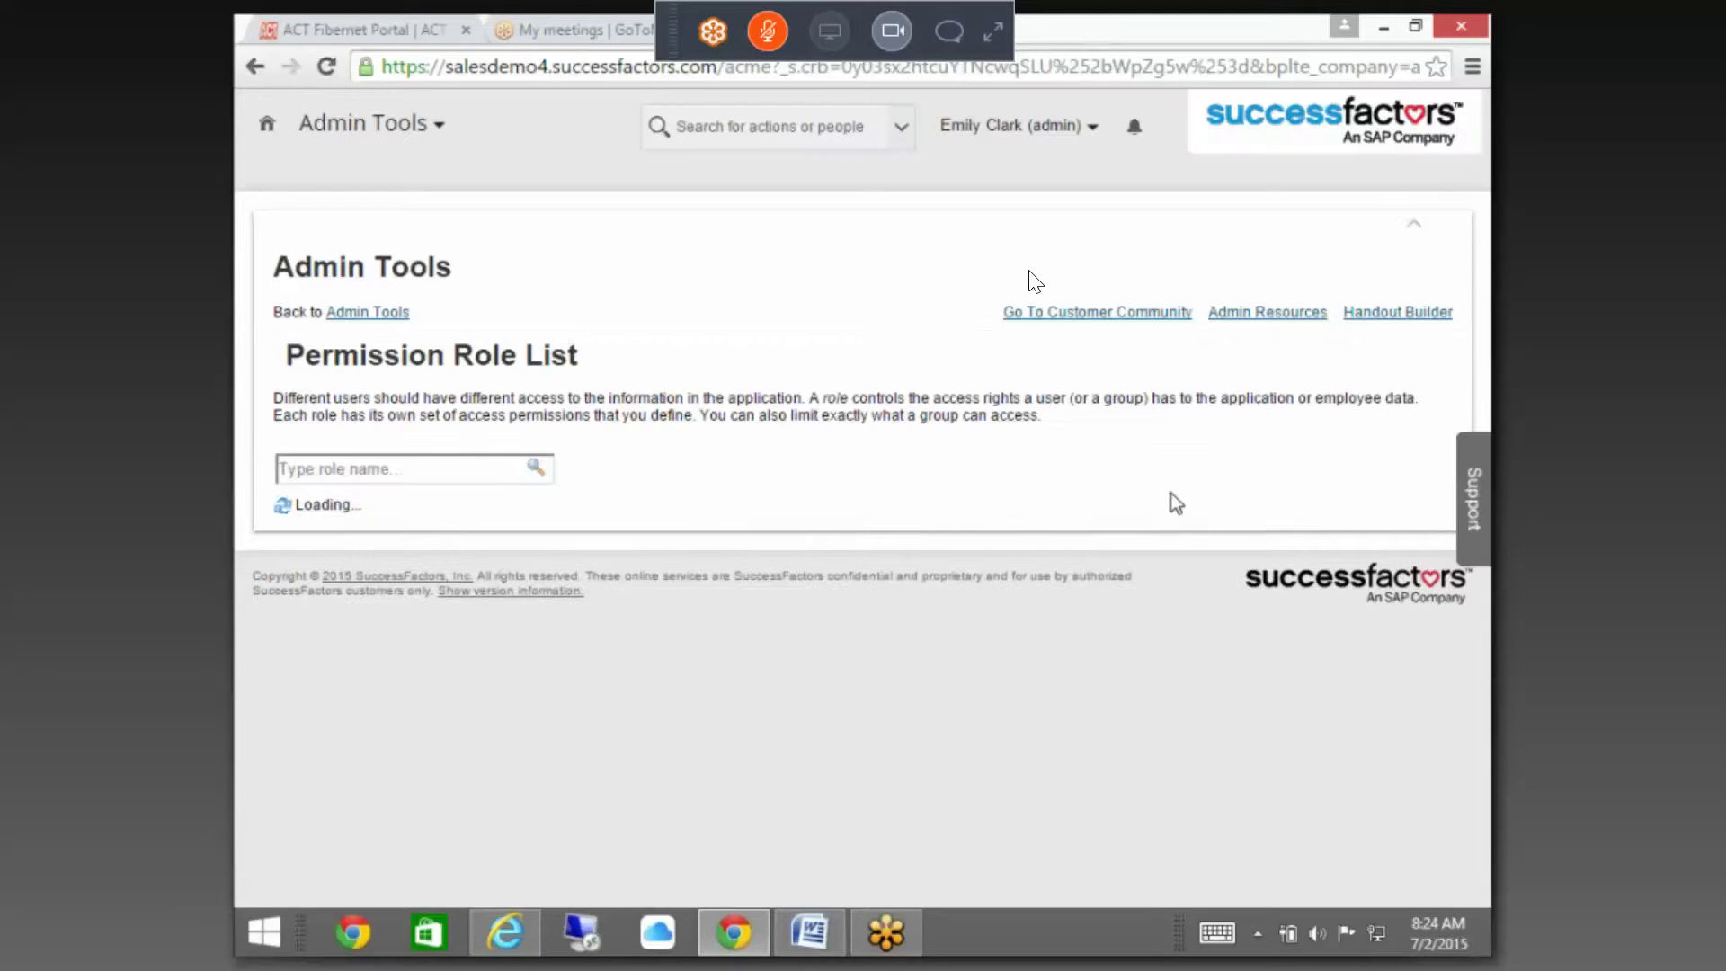
- Search for the employee by first name and open that employee's Education Background view
click(808, 138)
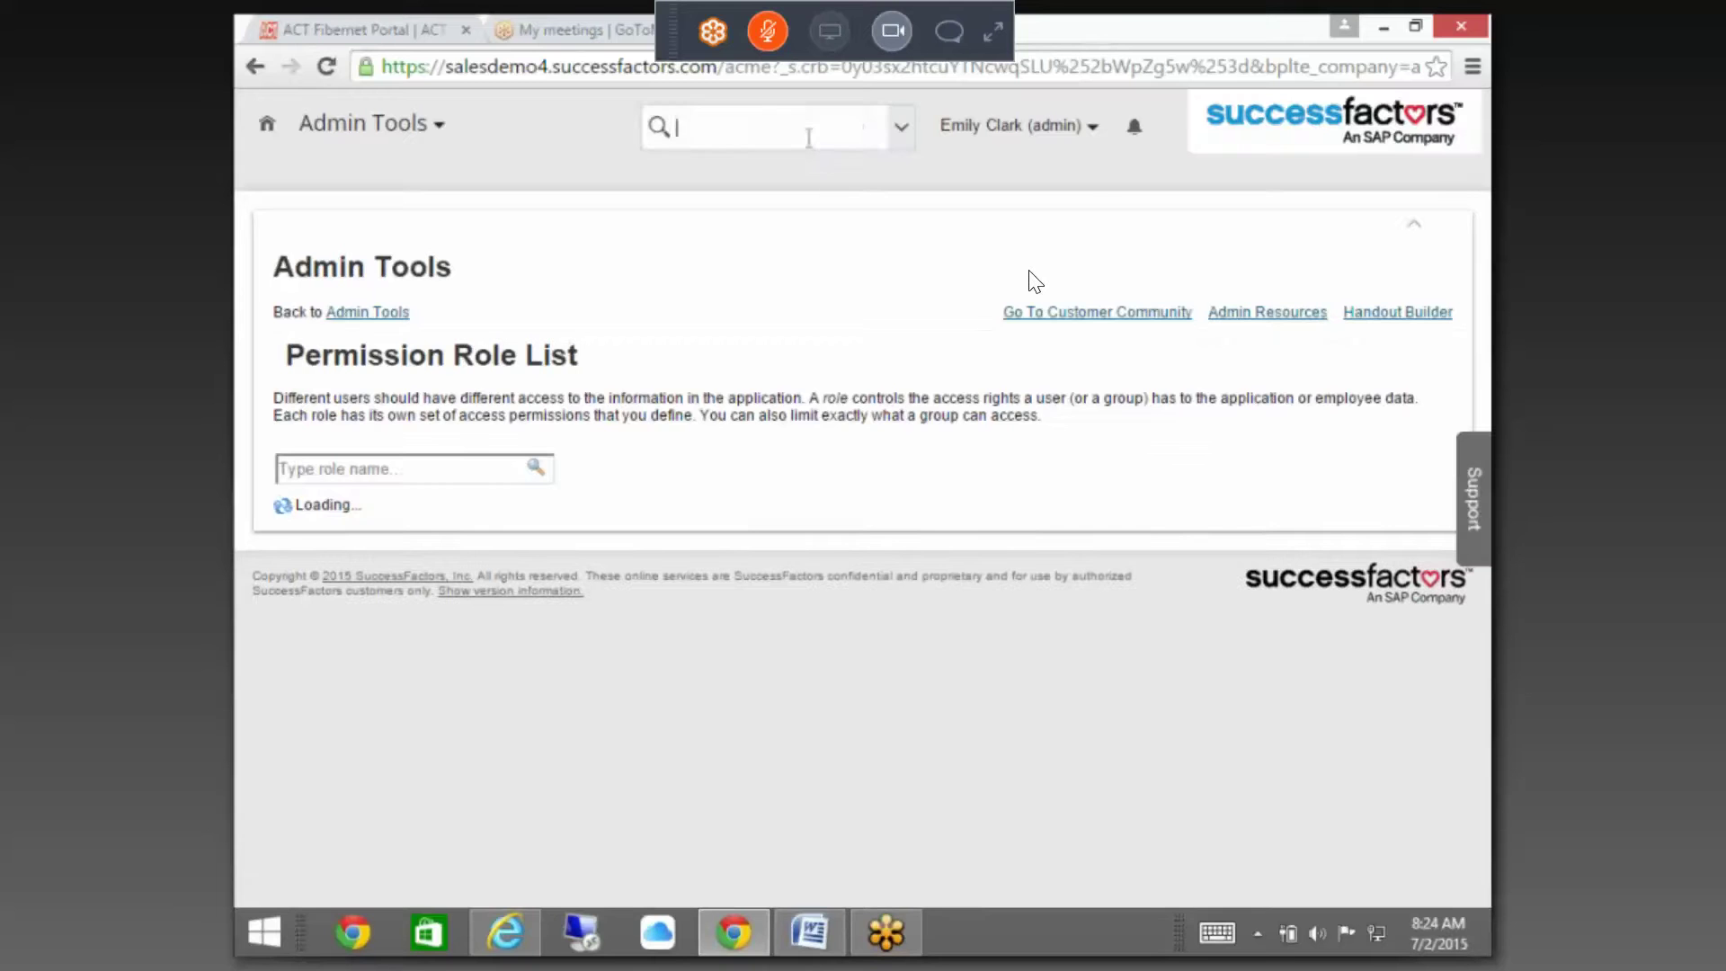
text(carla)
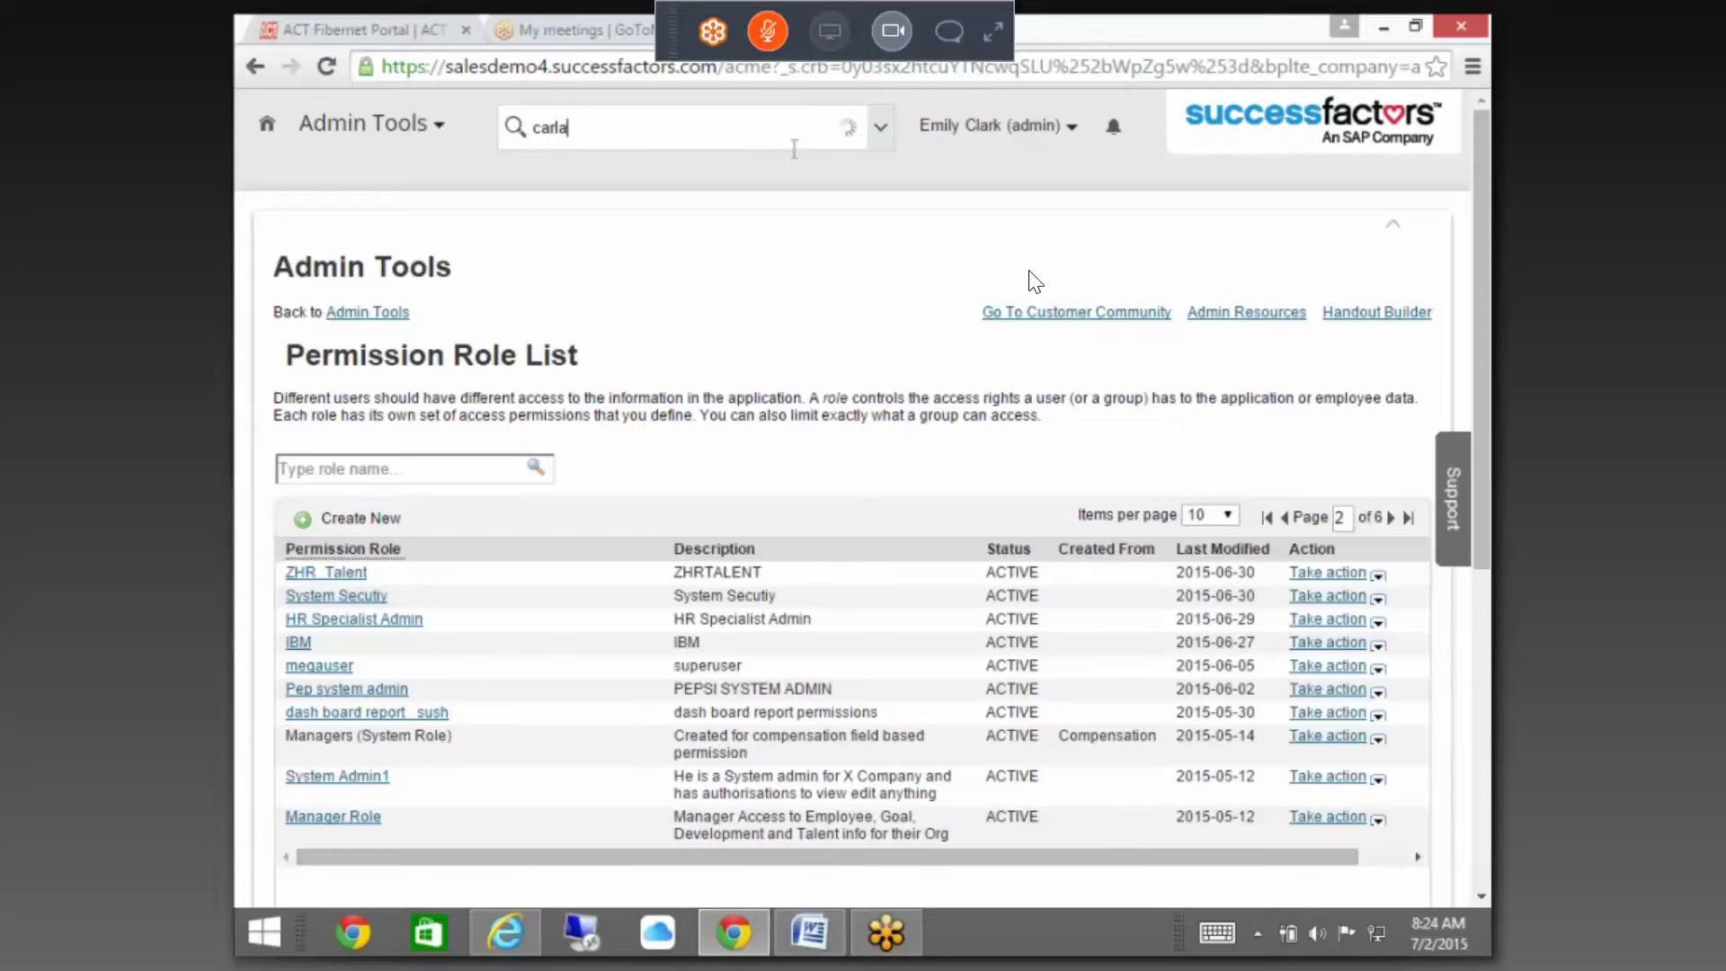
mouse_move(796, 188)
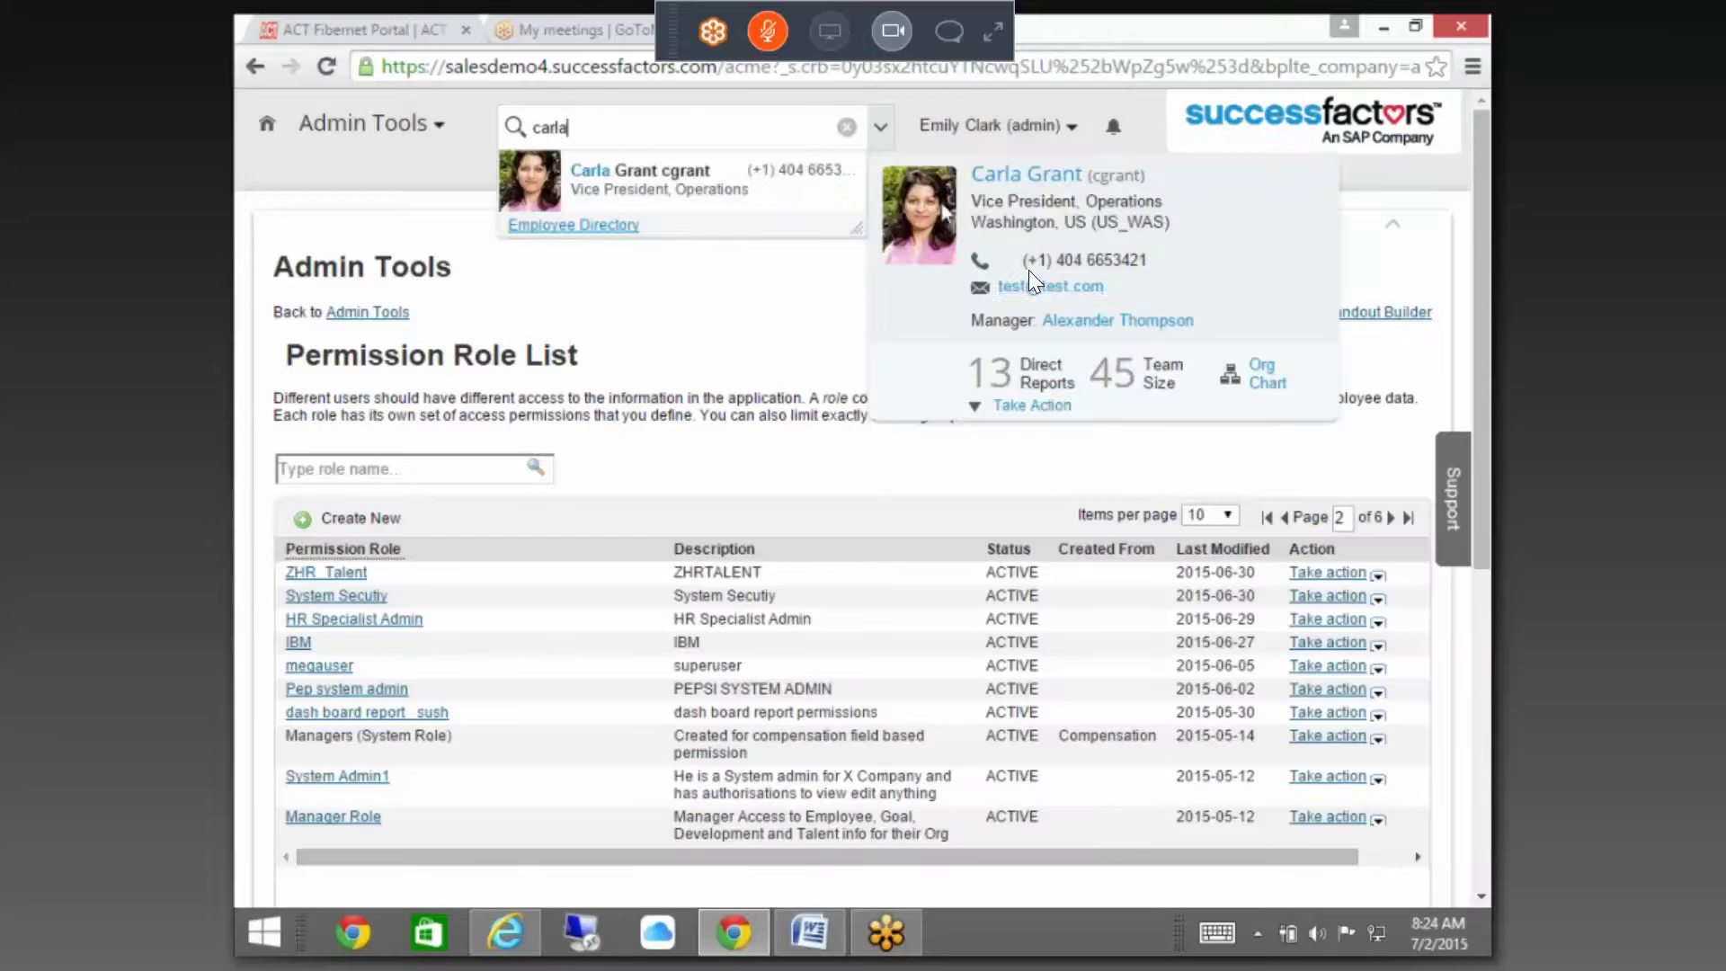
click(1016, 406)
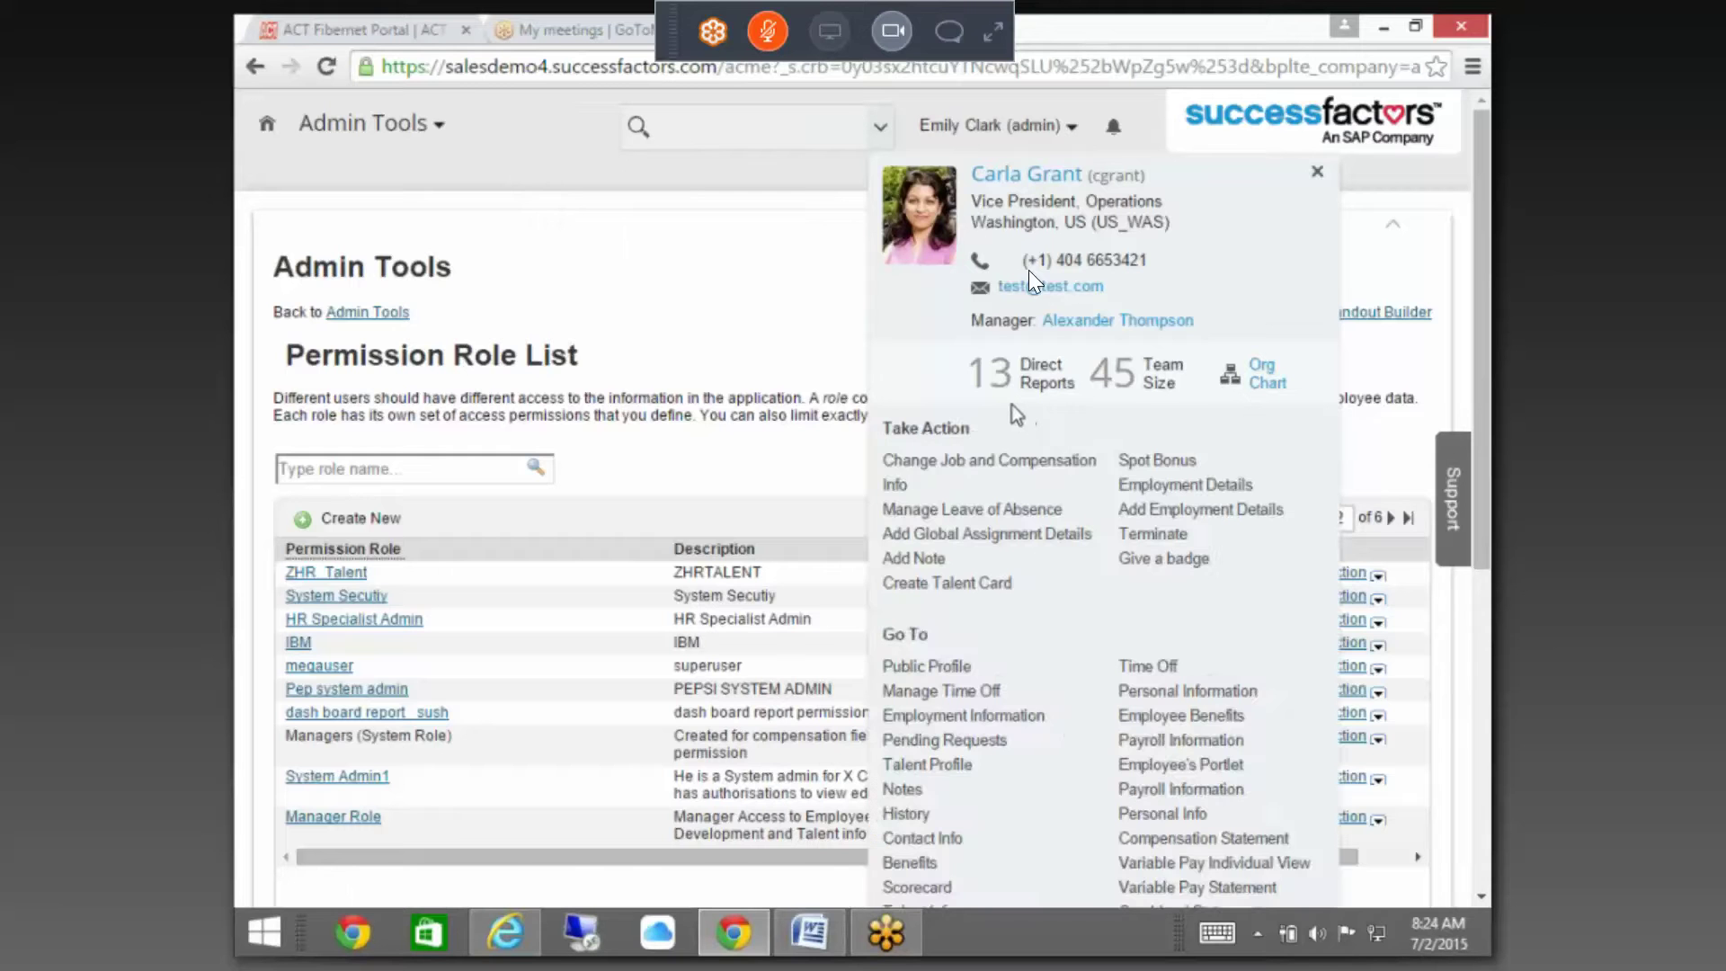
scroll(1020, 465, down, 3)
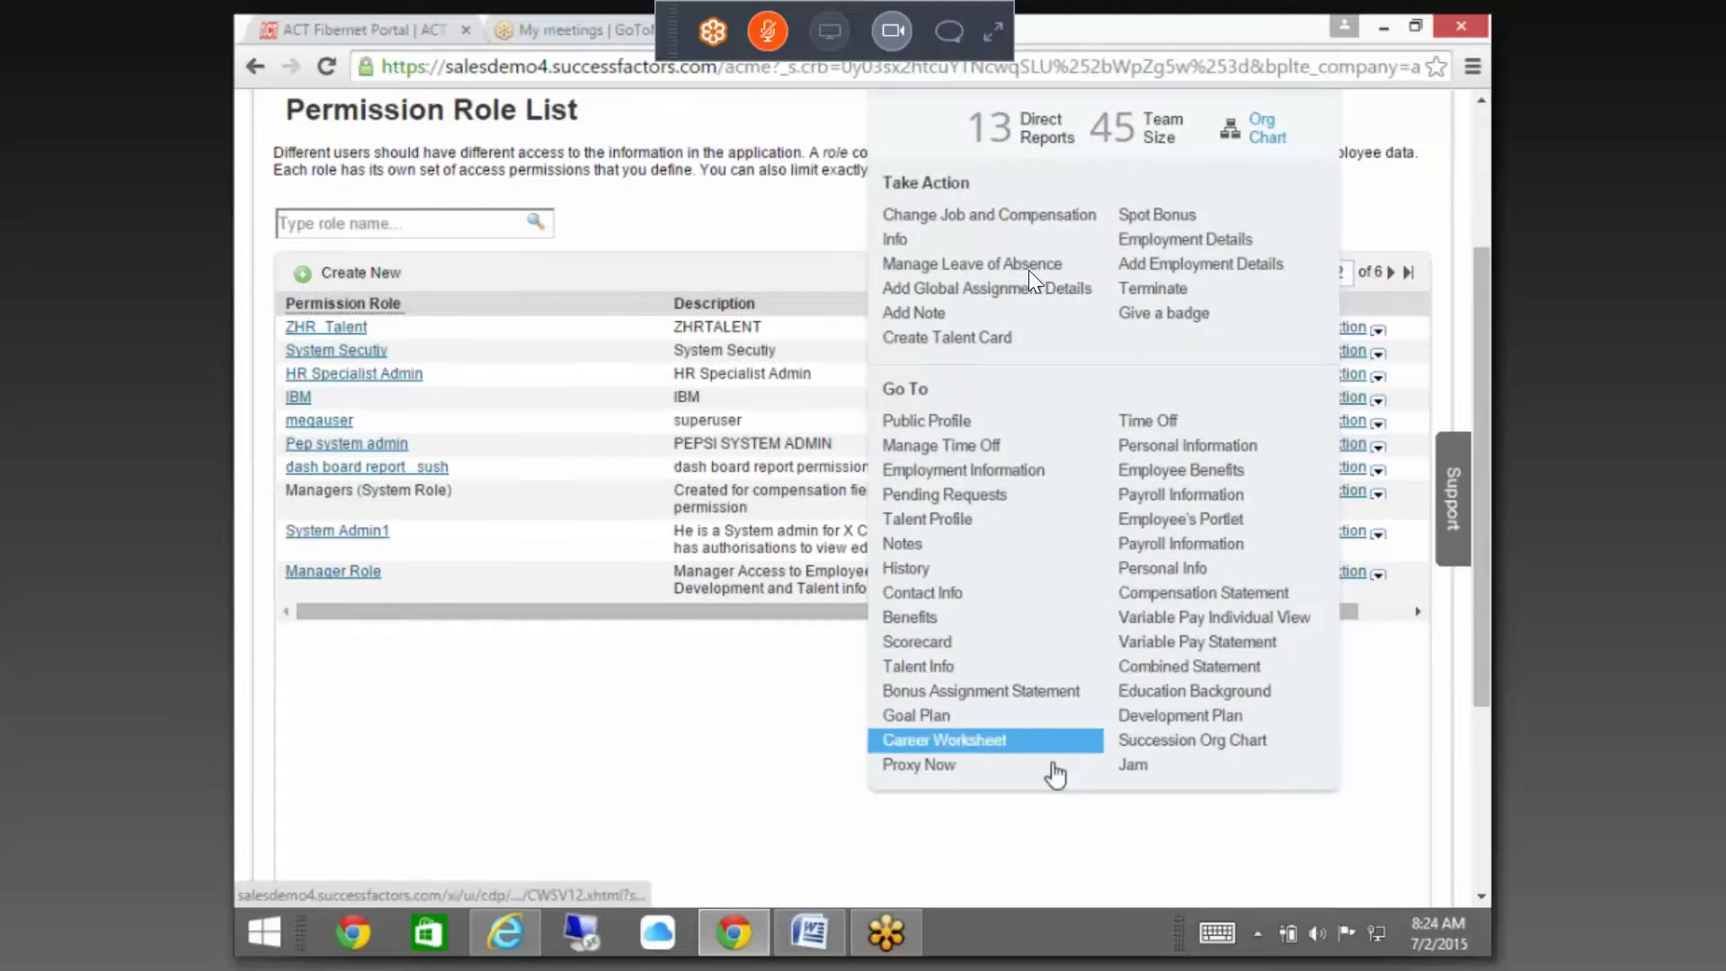
click(1206, 689)
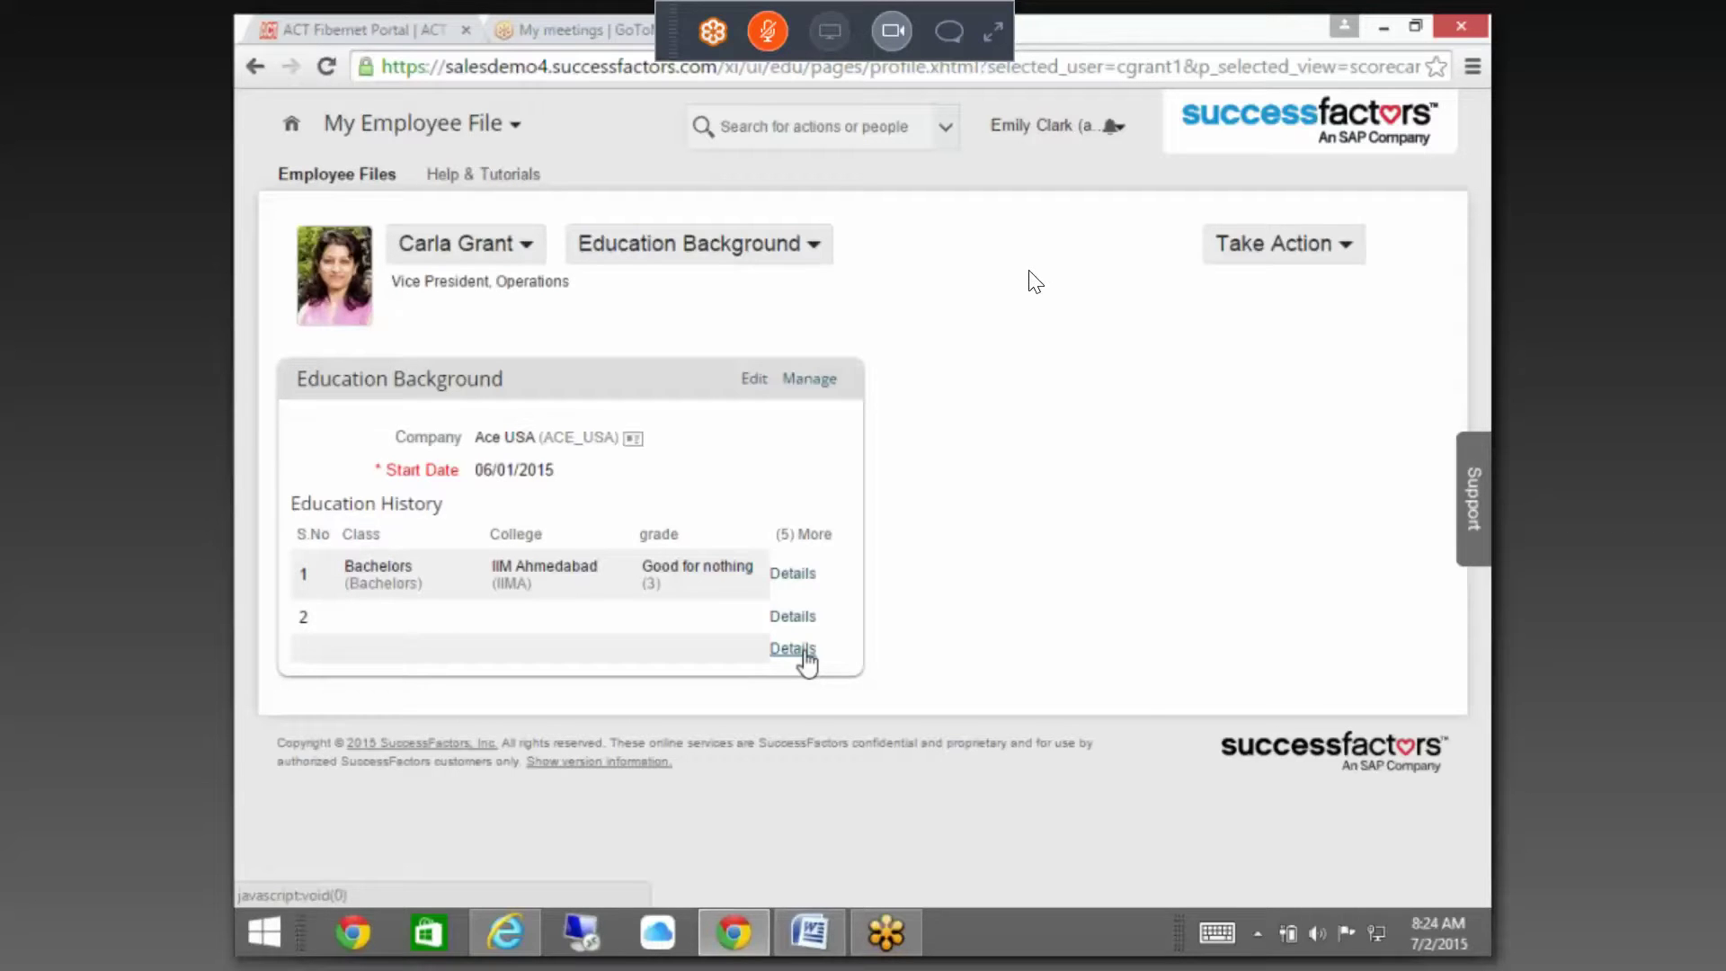
- Switch the Education Background view to the employee's manager and open that record for editing
click(501, 254)
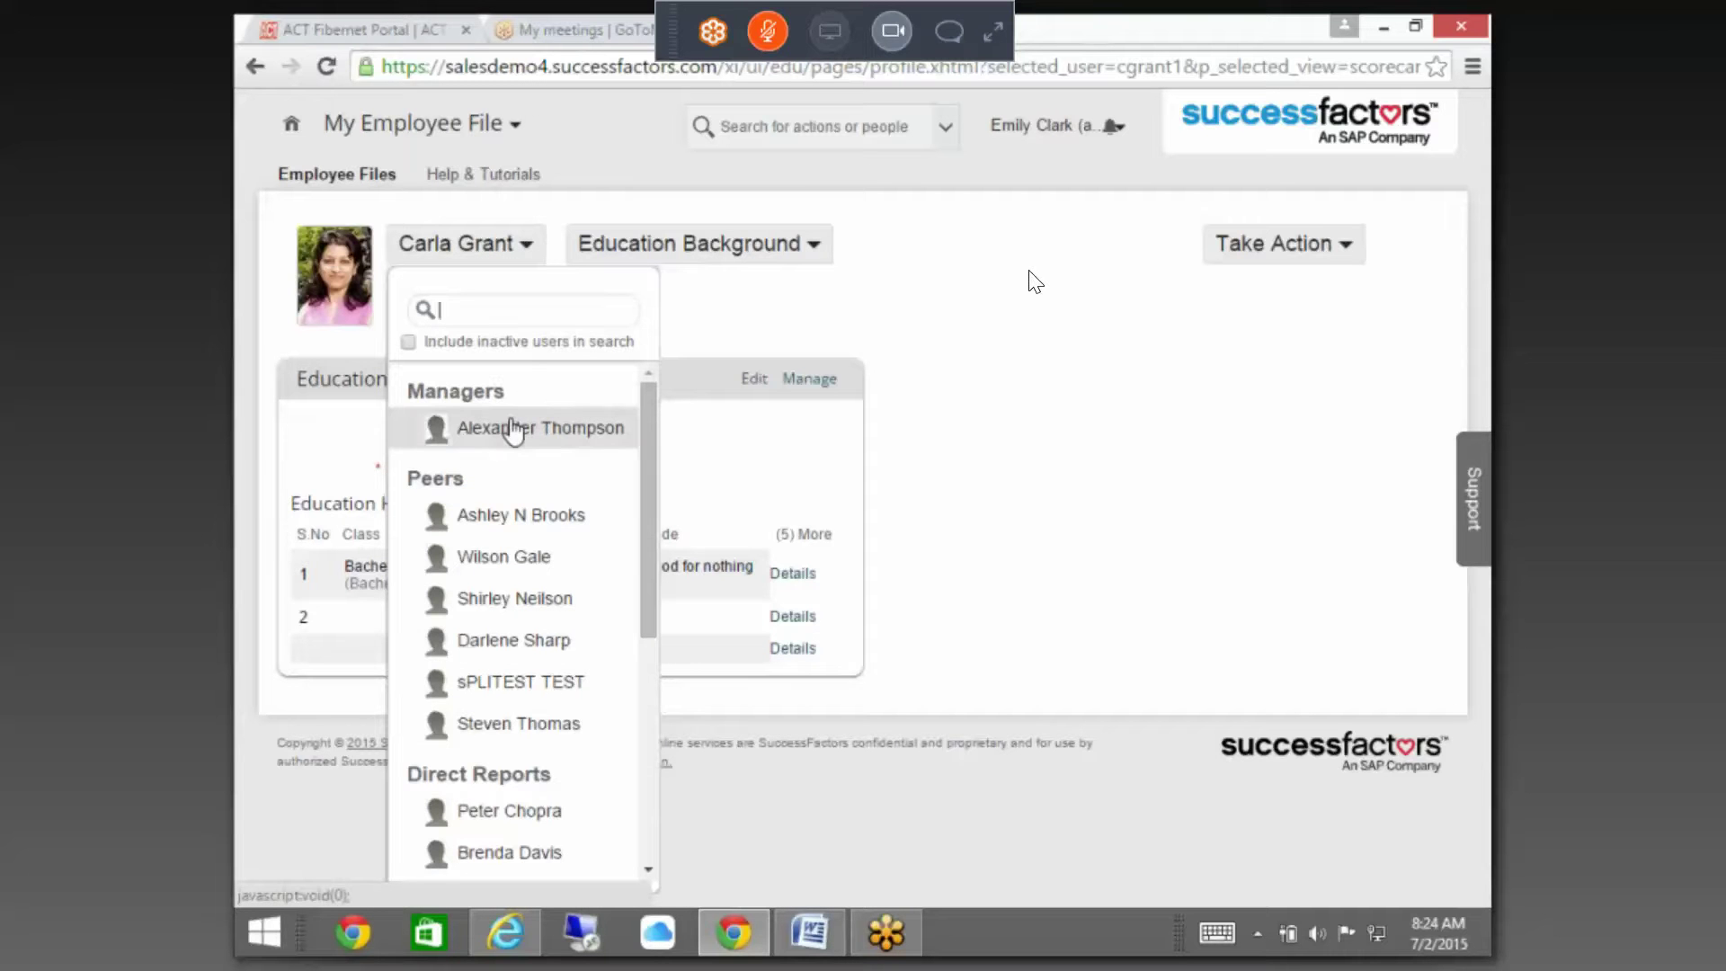
click(511, 419)
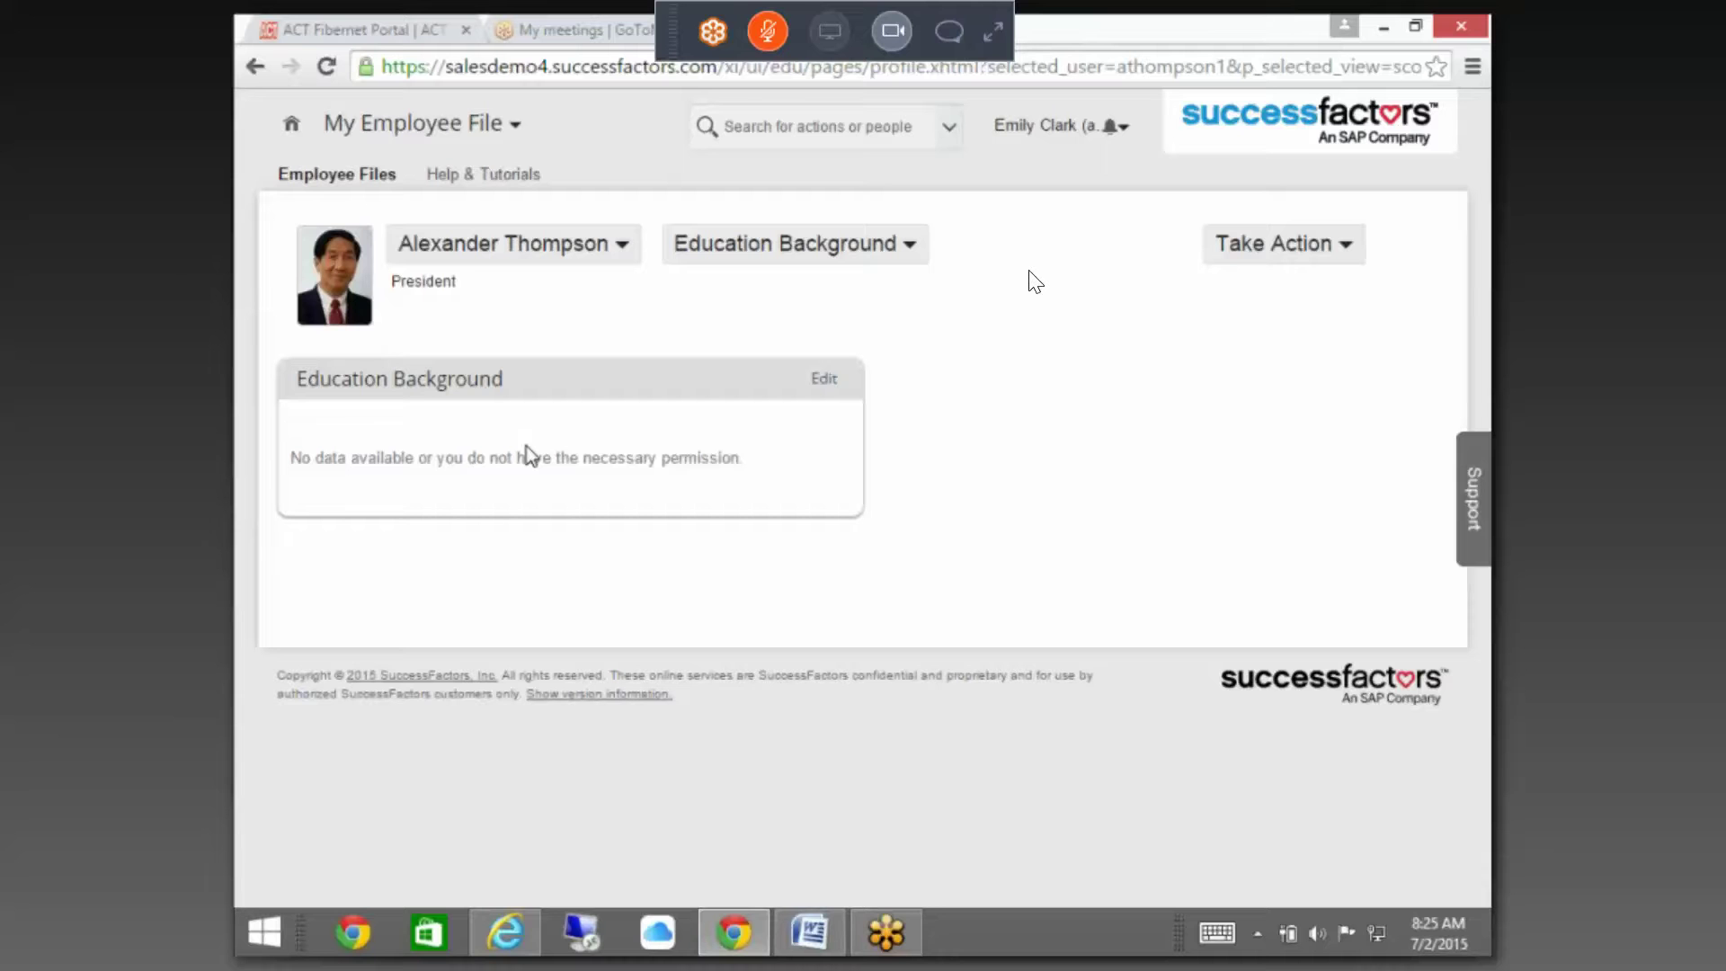
click(811, 385)
click(1031, 552)
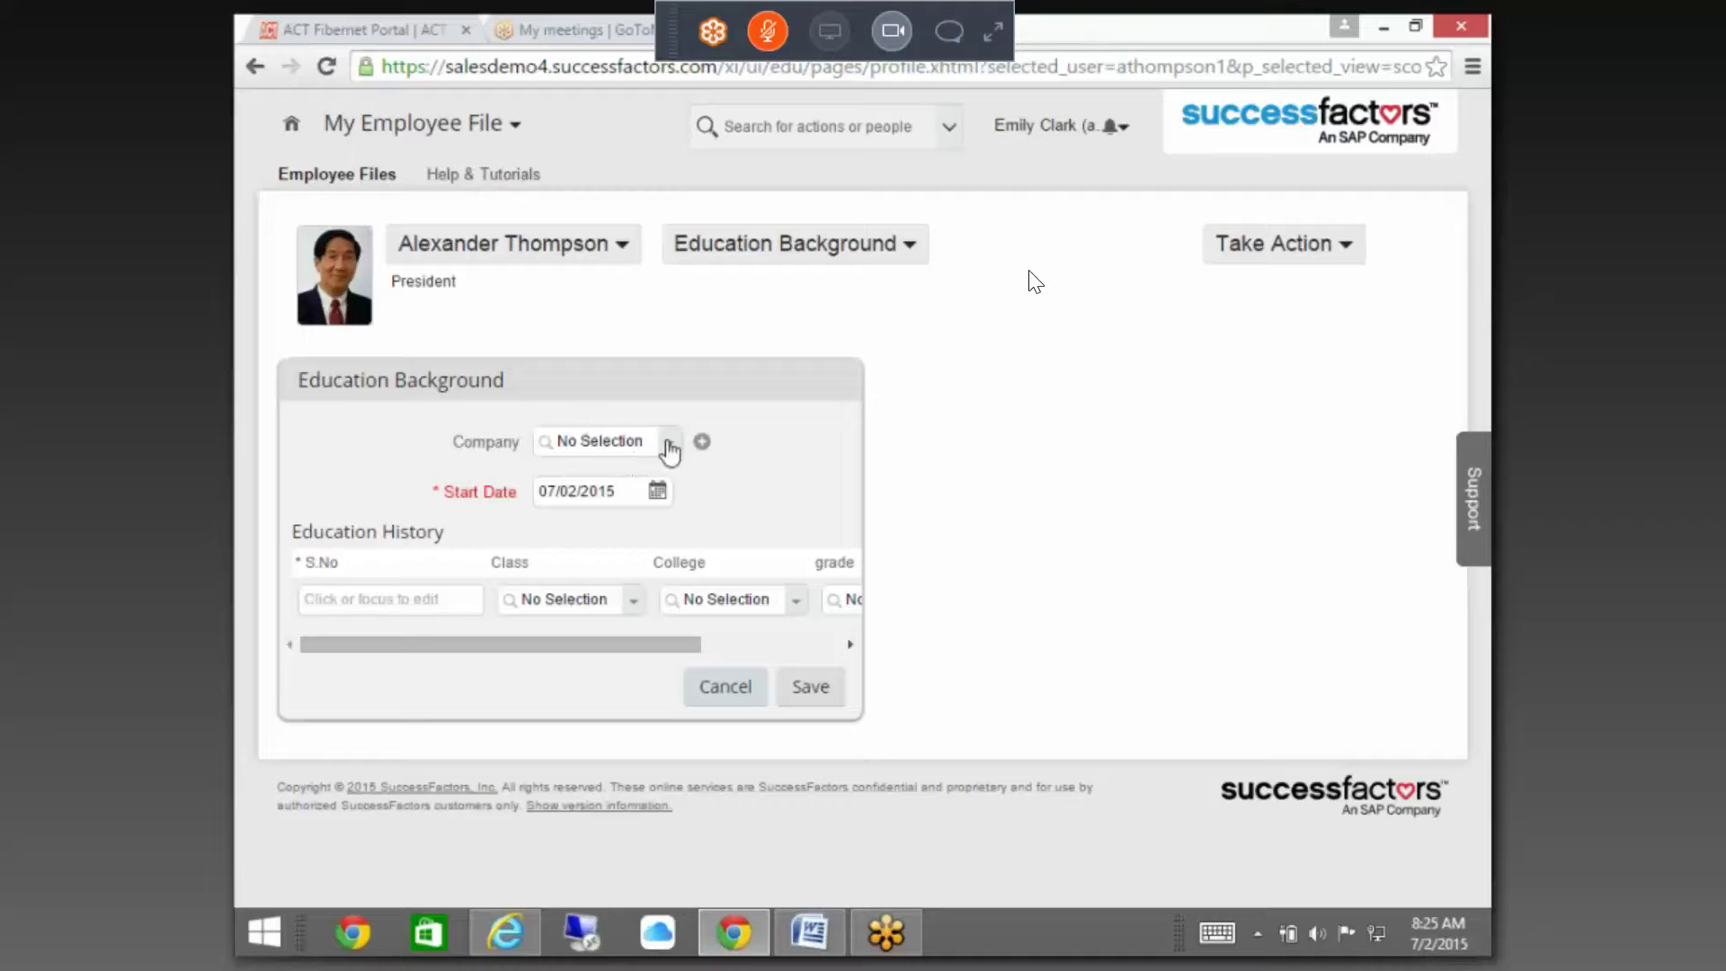
- Set the company to Ace USA (ACE_USA) in the manager's Education Background record
click(629, 441)
text(ACE USA)
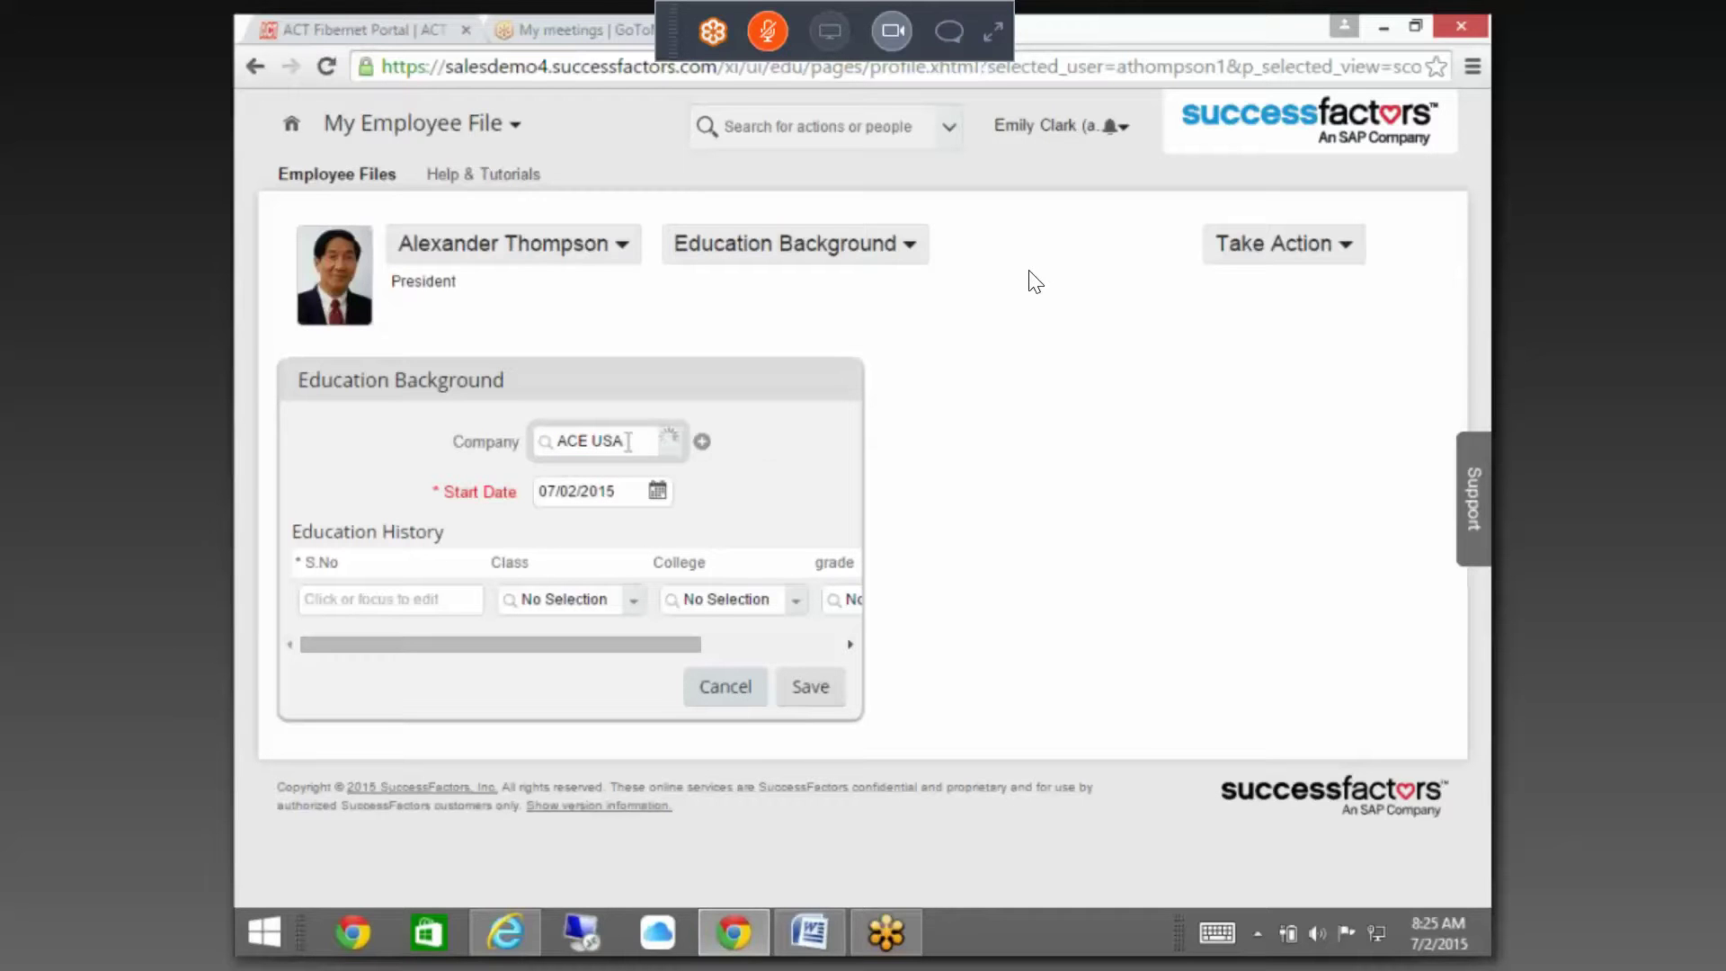
click(613, 467)
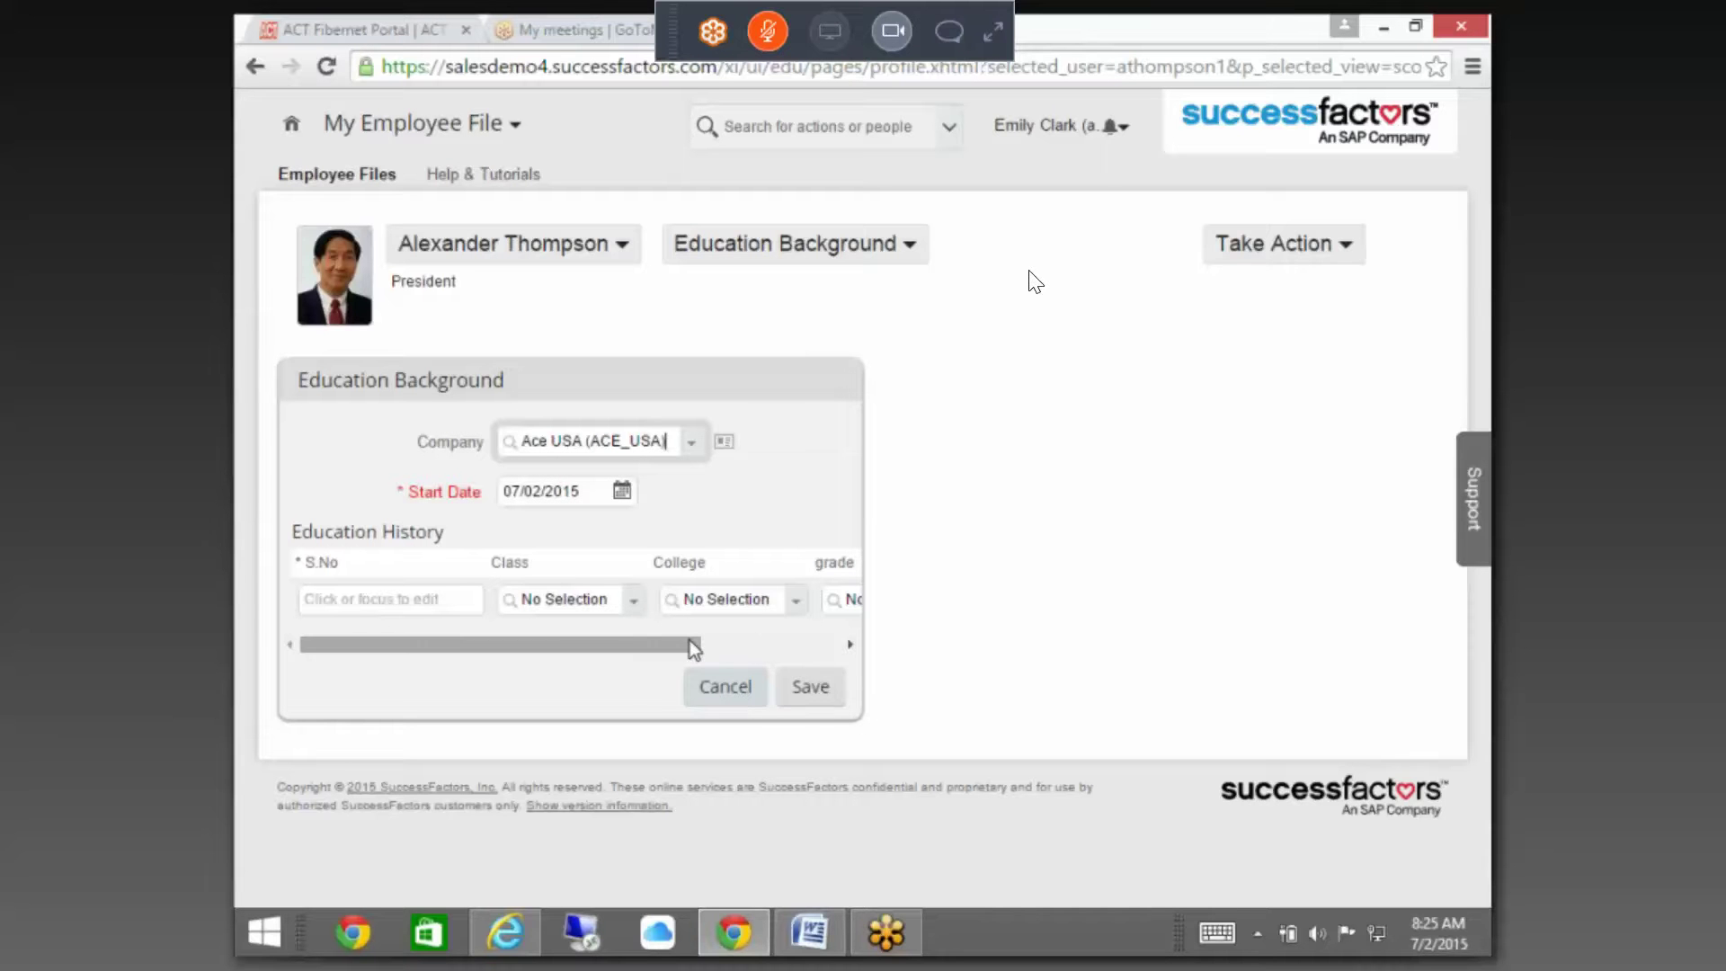
- Look over the Education History fields in the edit form and leave it without saving the changes
drag(708, 643, 876, 656)
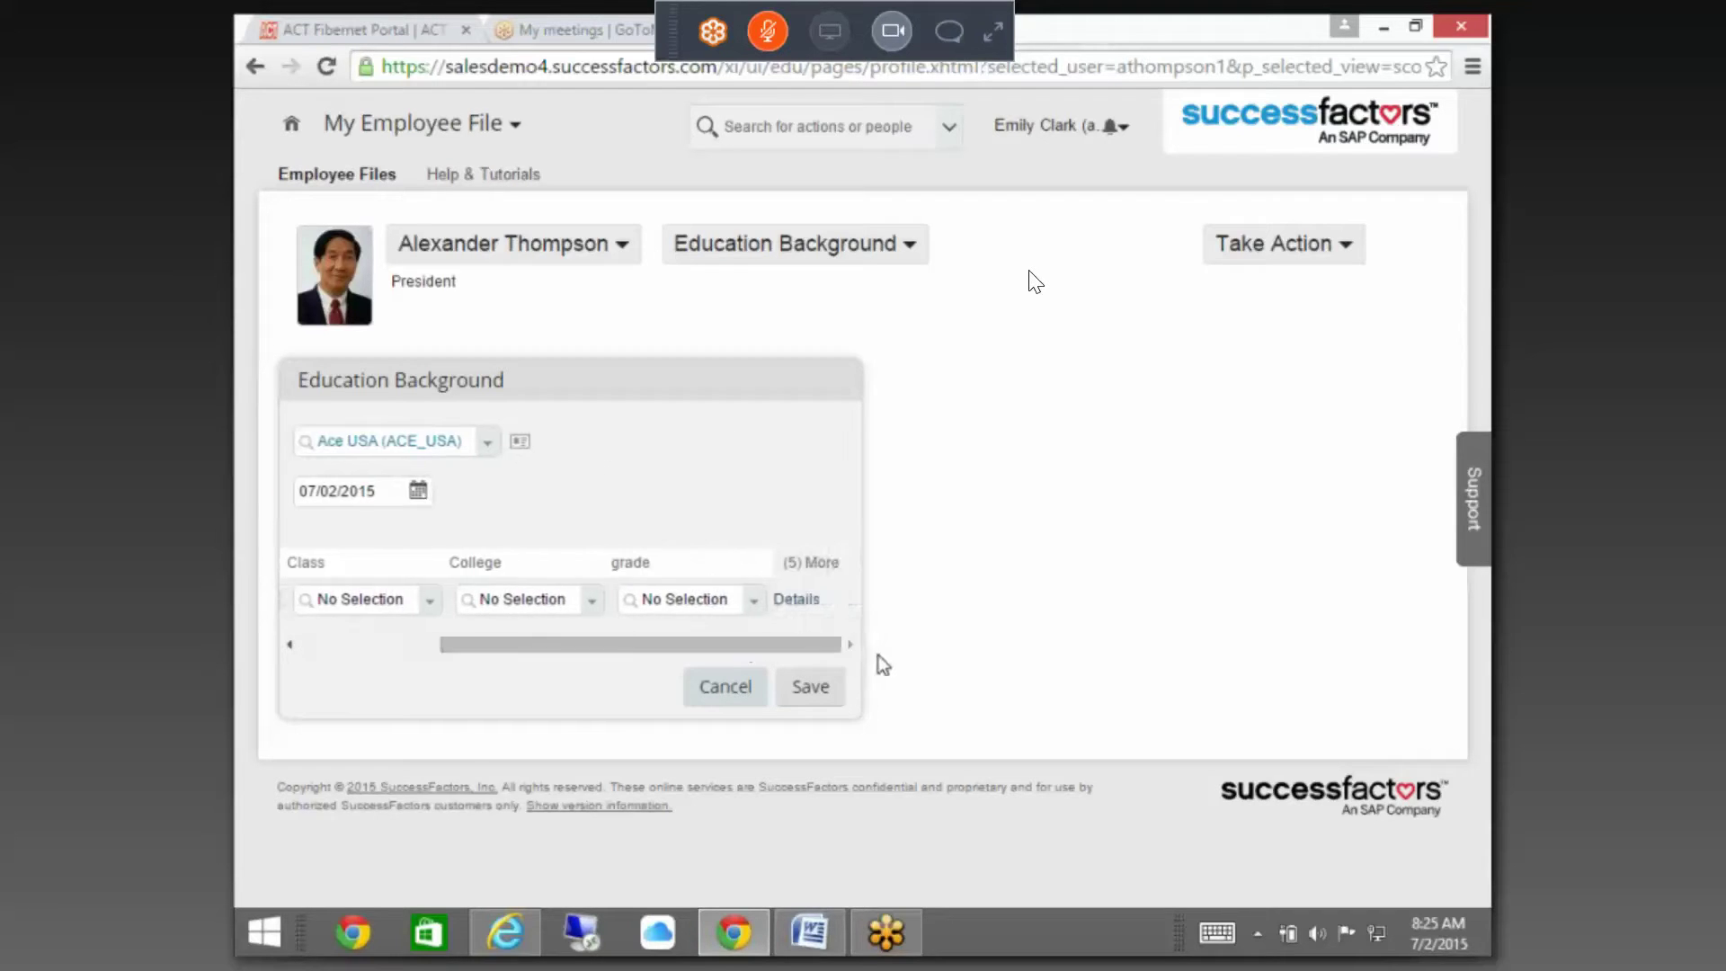
drag(704, 643, 265, 665)
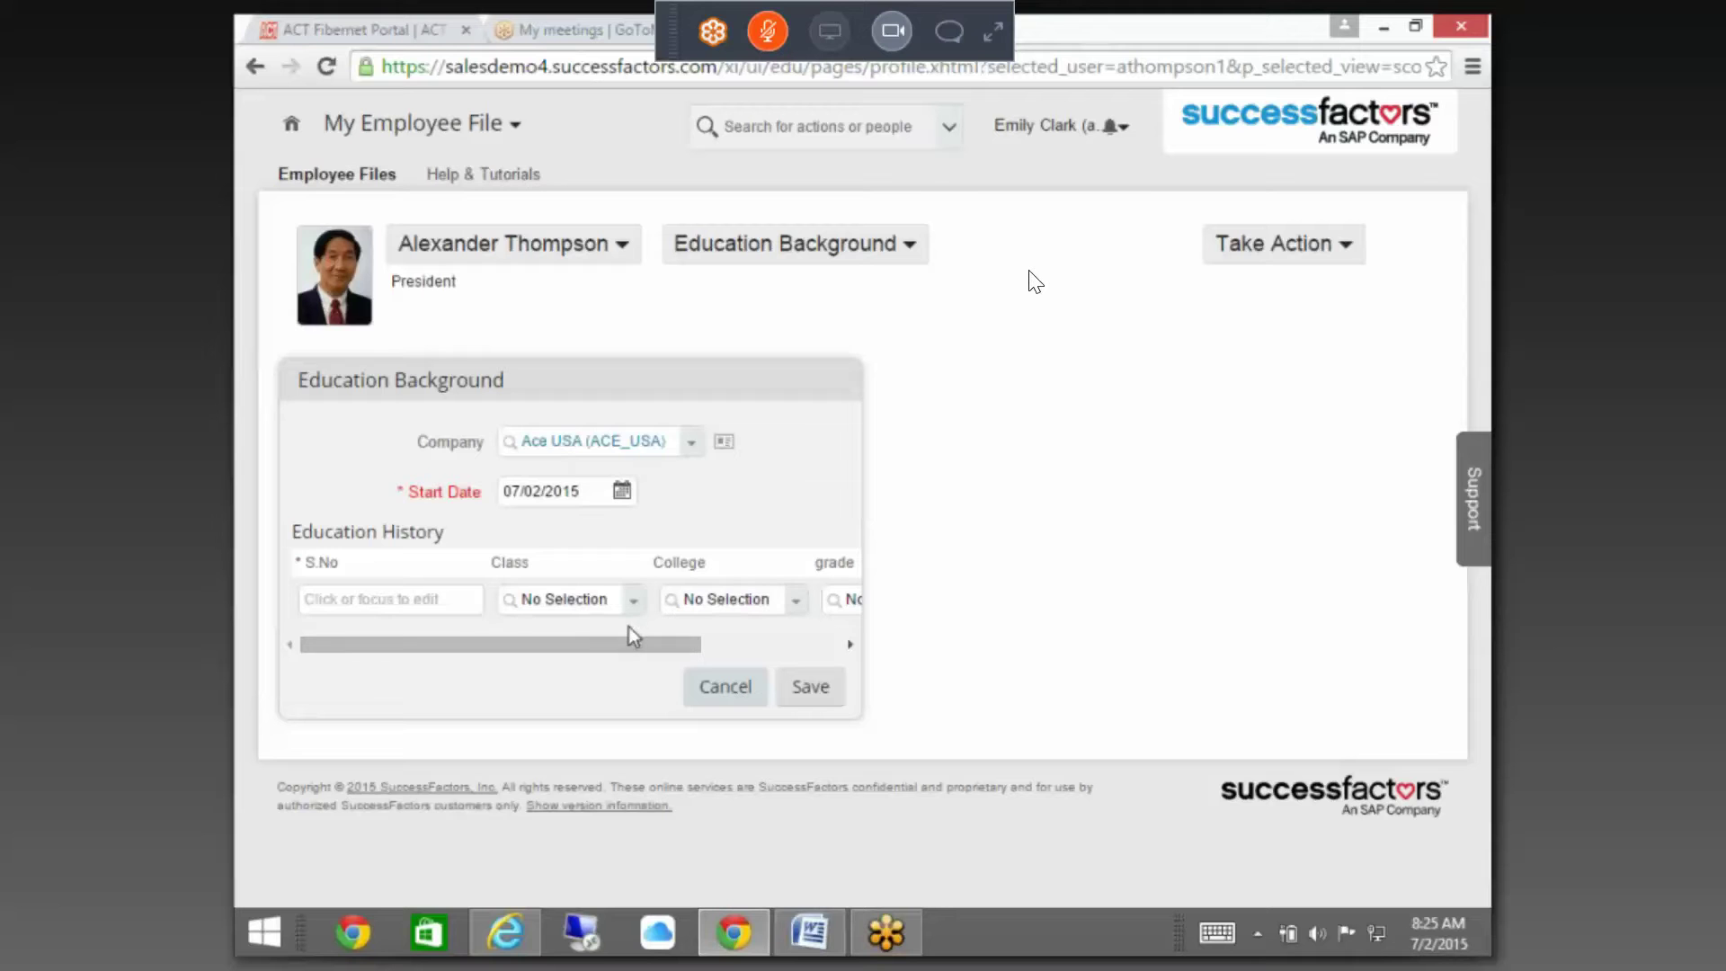
drag(684, 636, 753, 641)
click(981, 699)
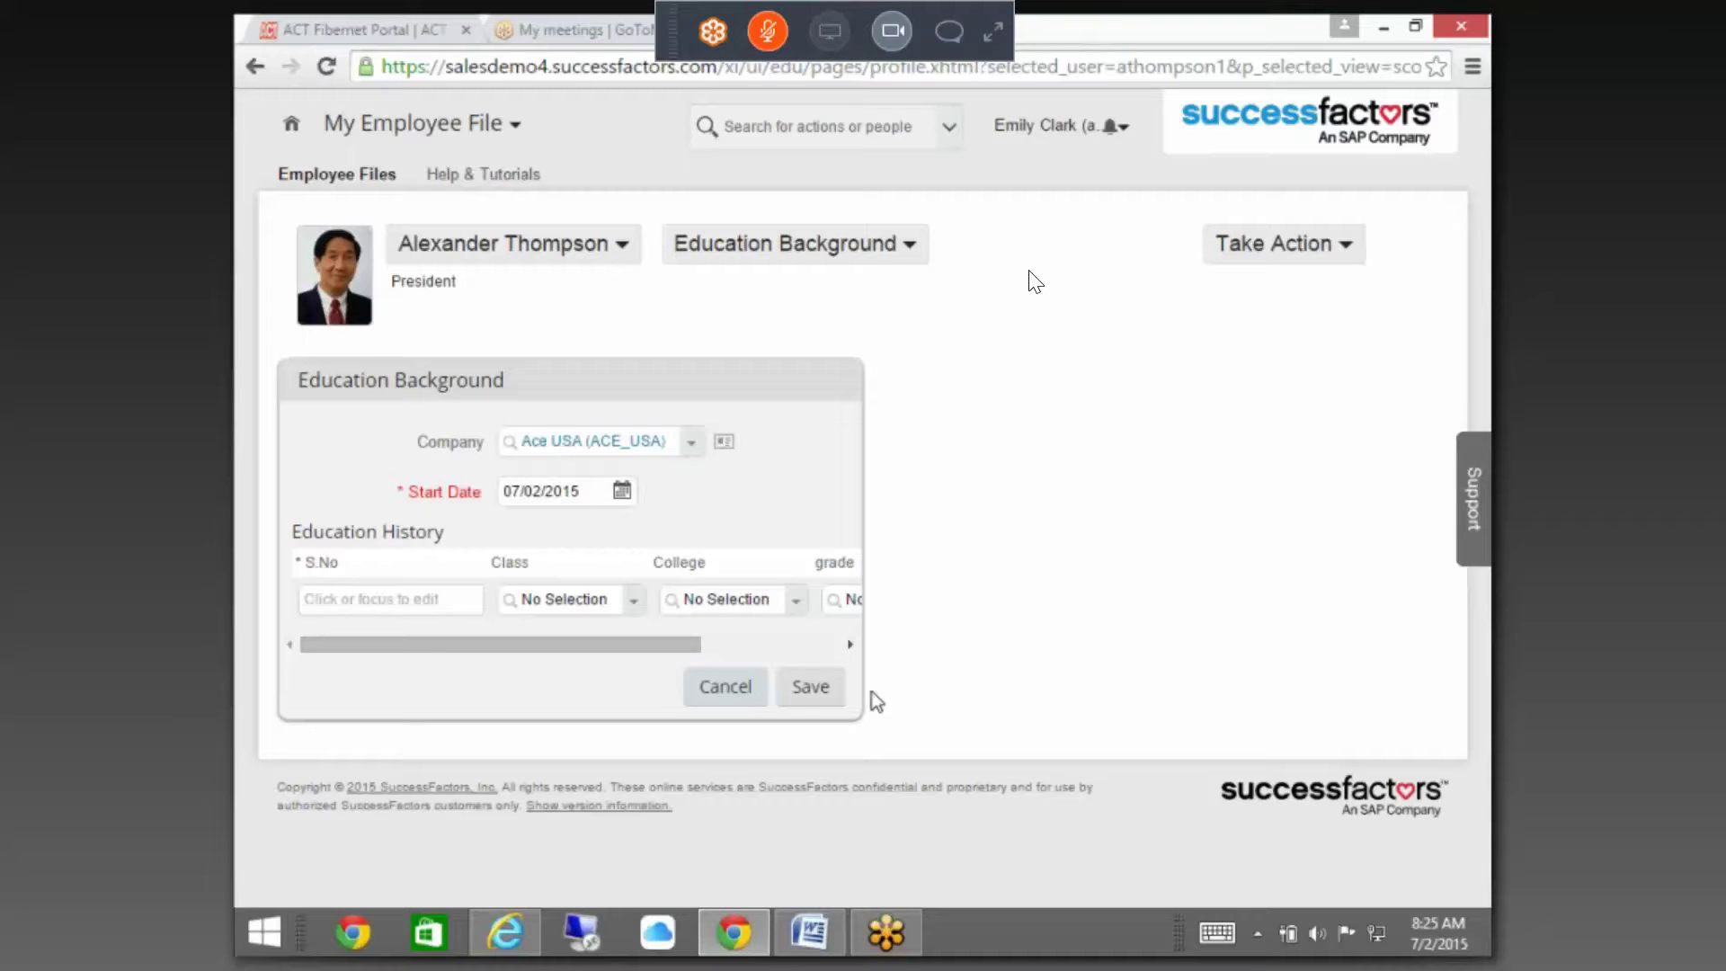
click(749, 704)
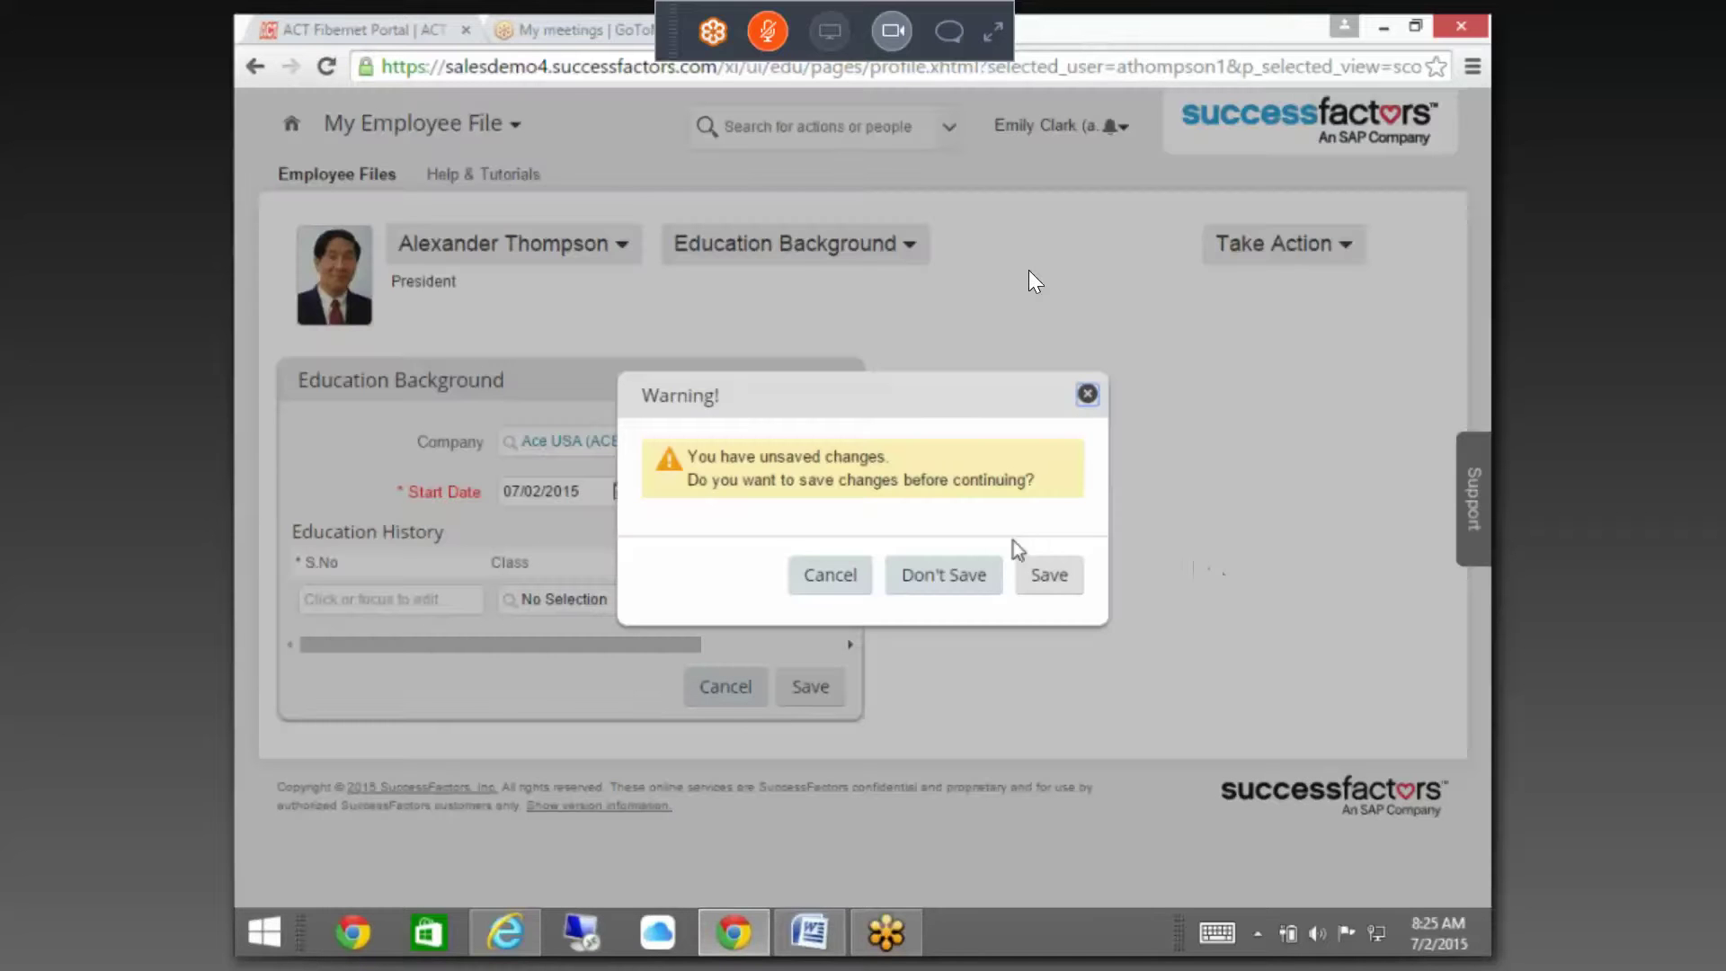
click(982, 595)
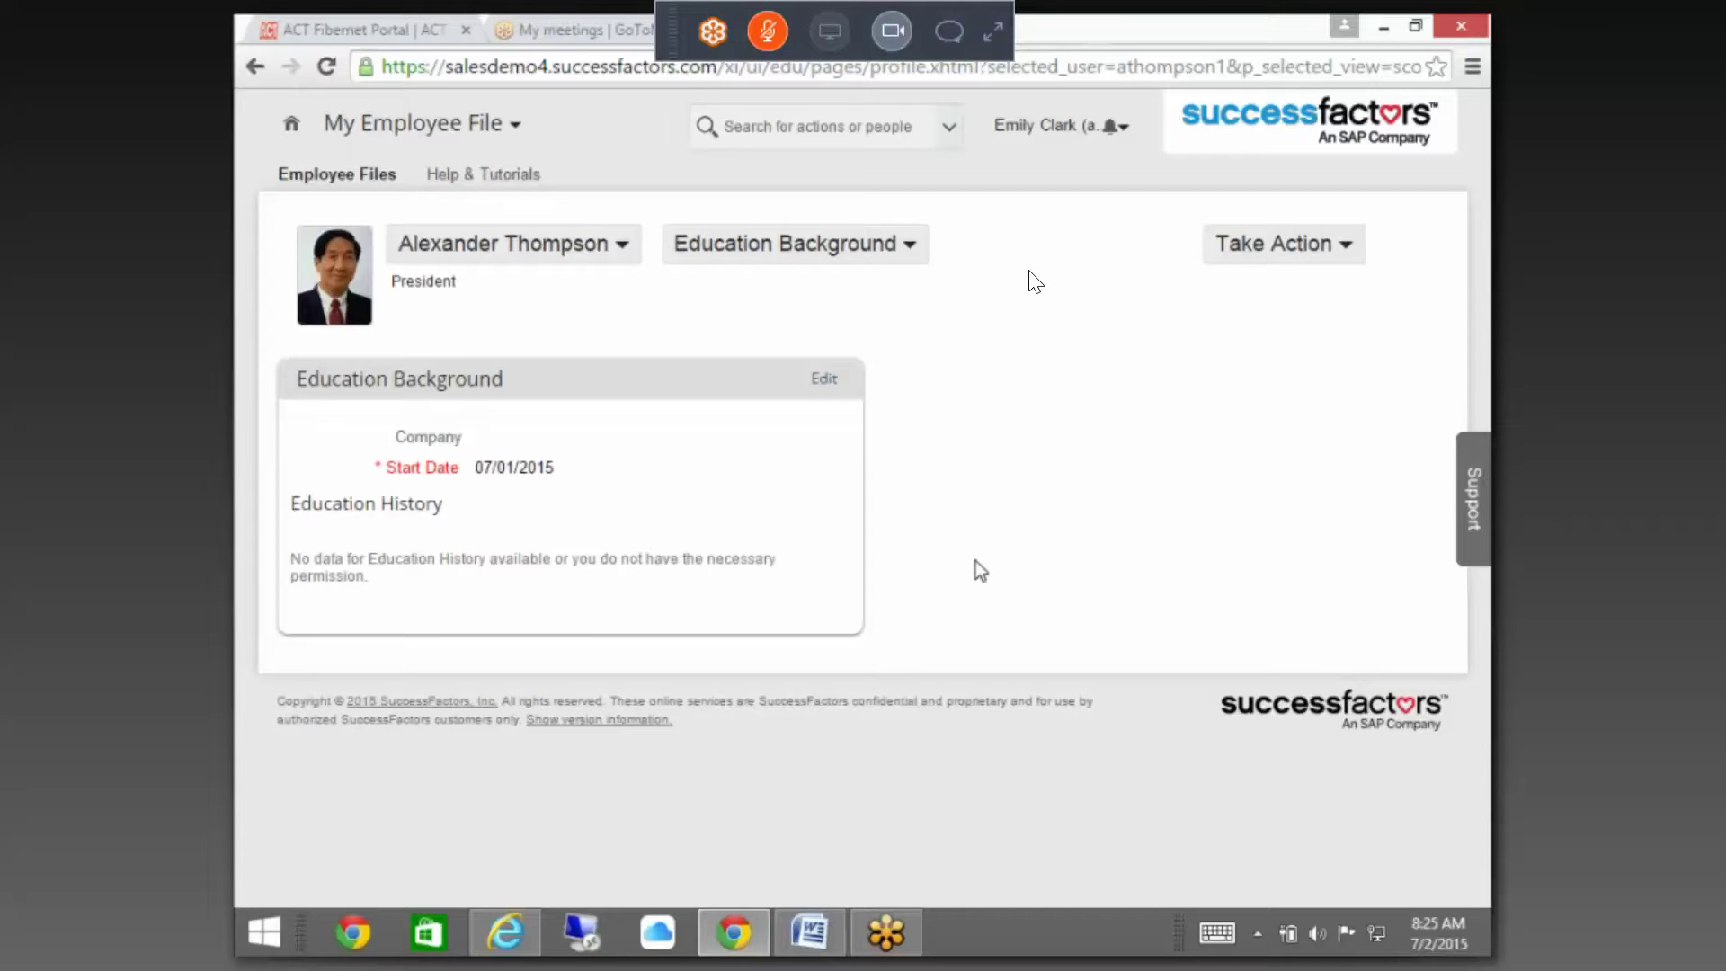
- Return to the first employee's Education Background view by choosing them among the manager's direct reports
click(551, 243)
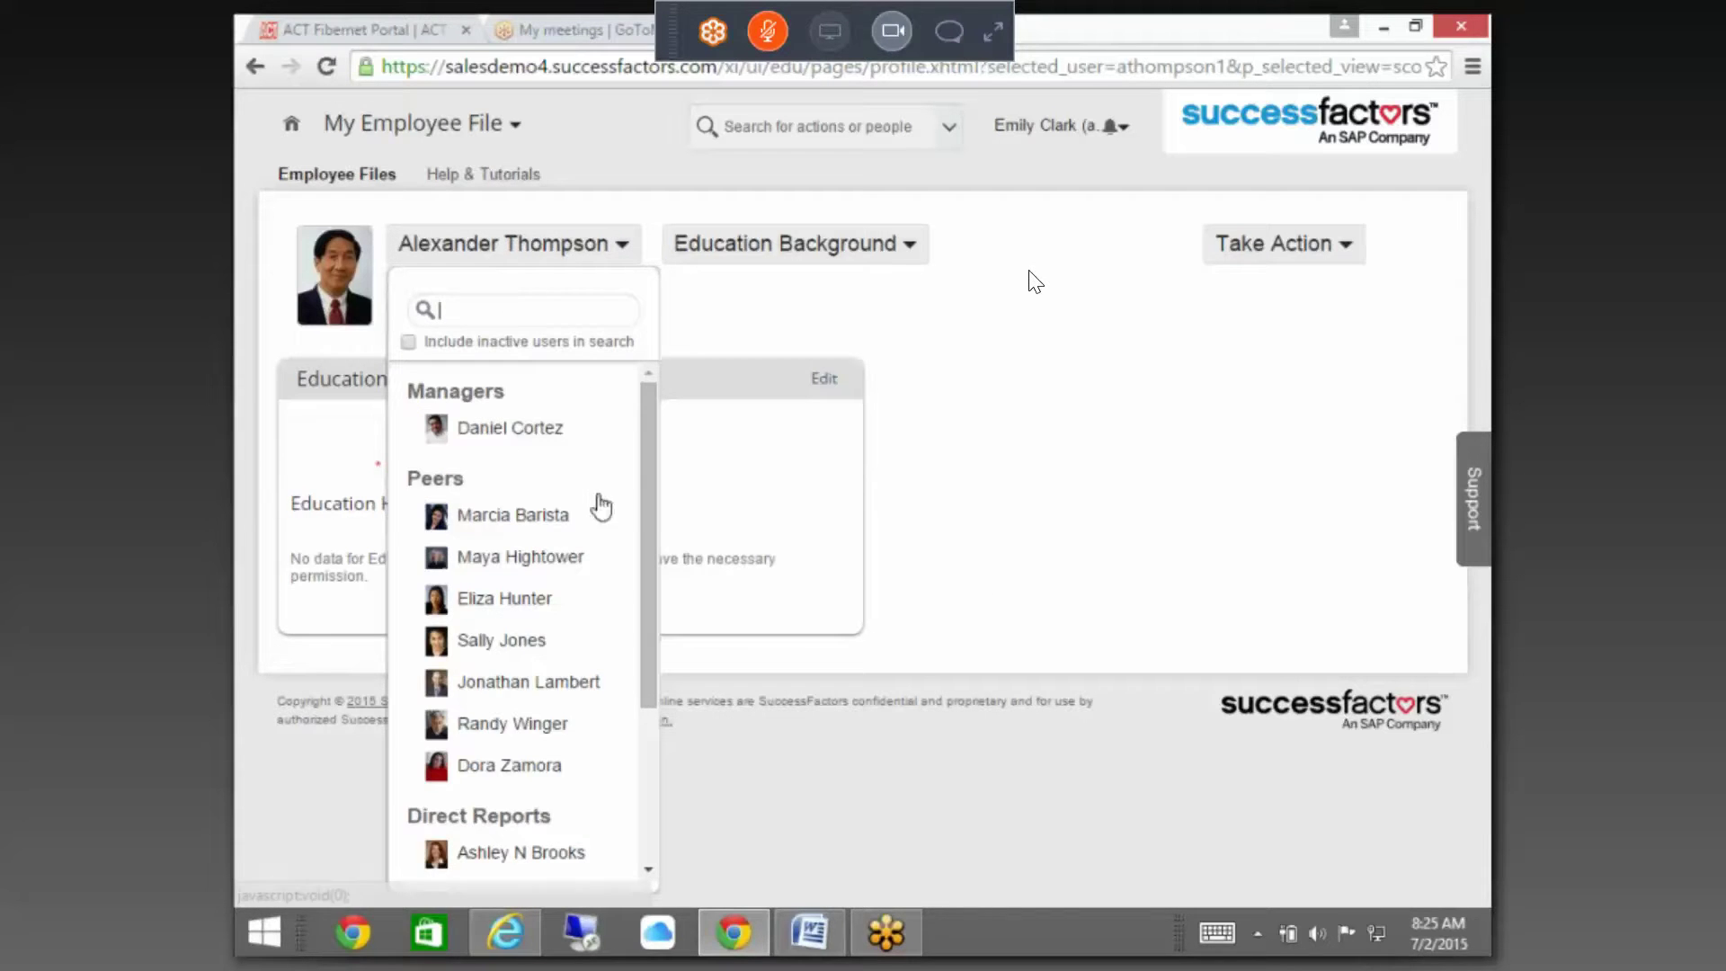
drag(649, 527, 641, 703)
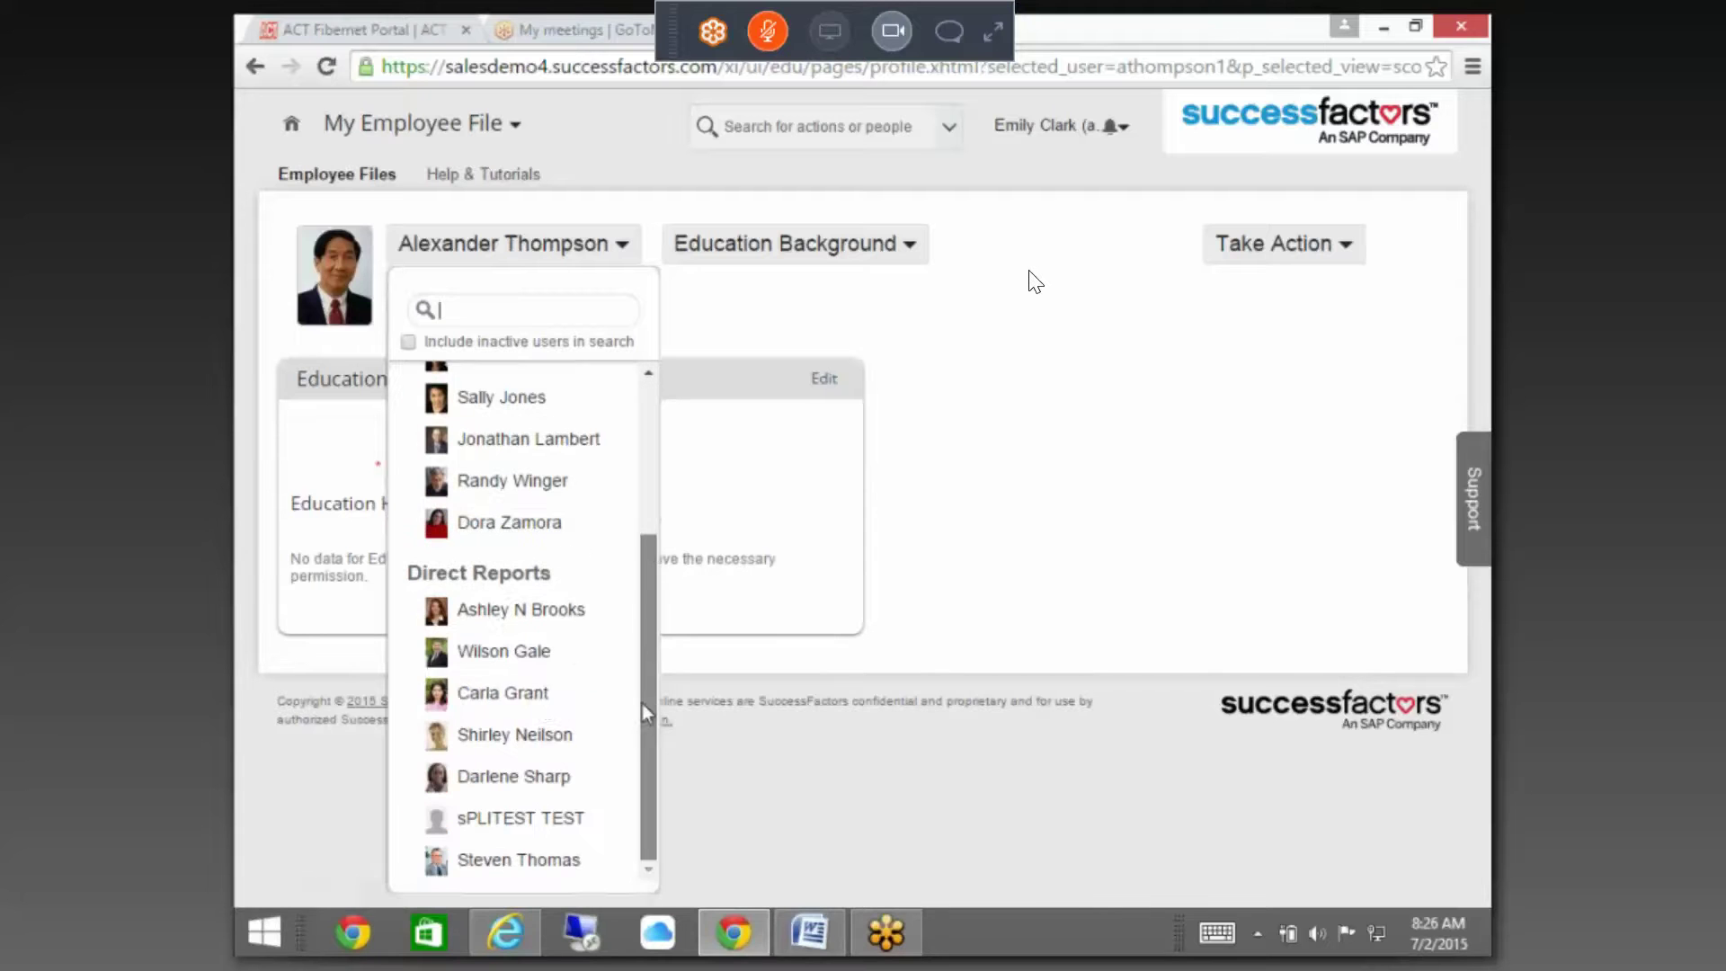
click(545, 699)
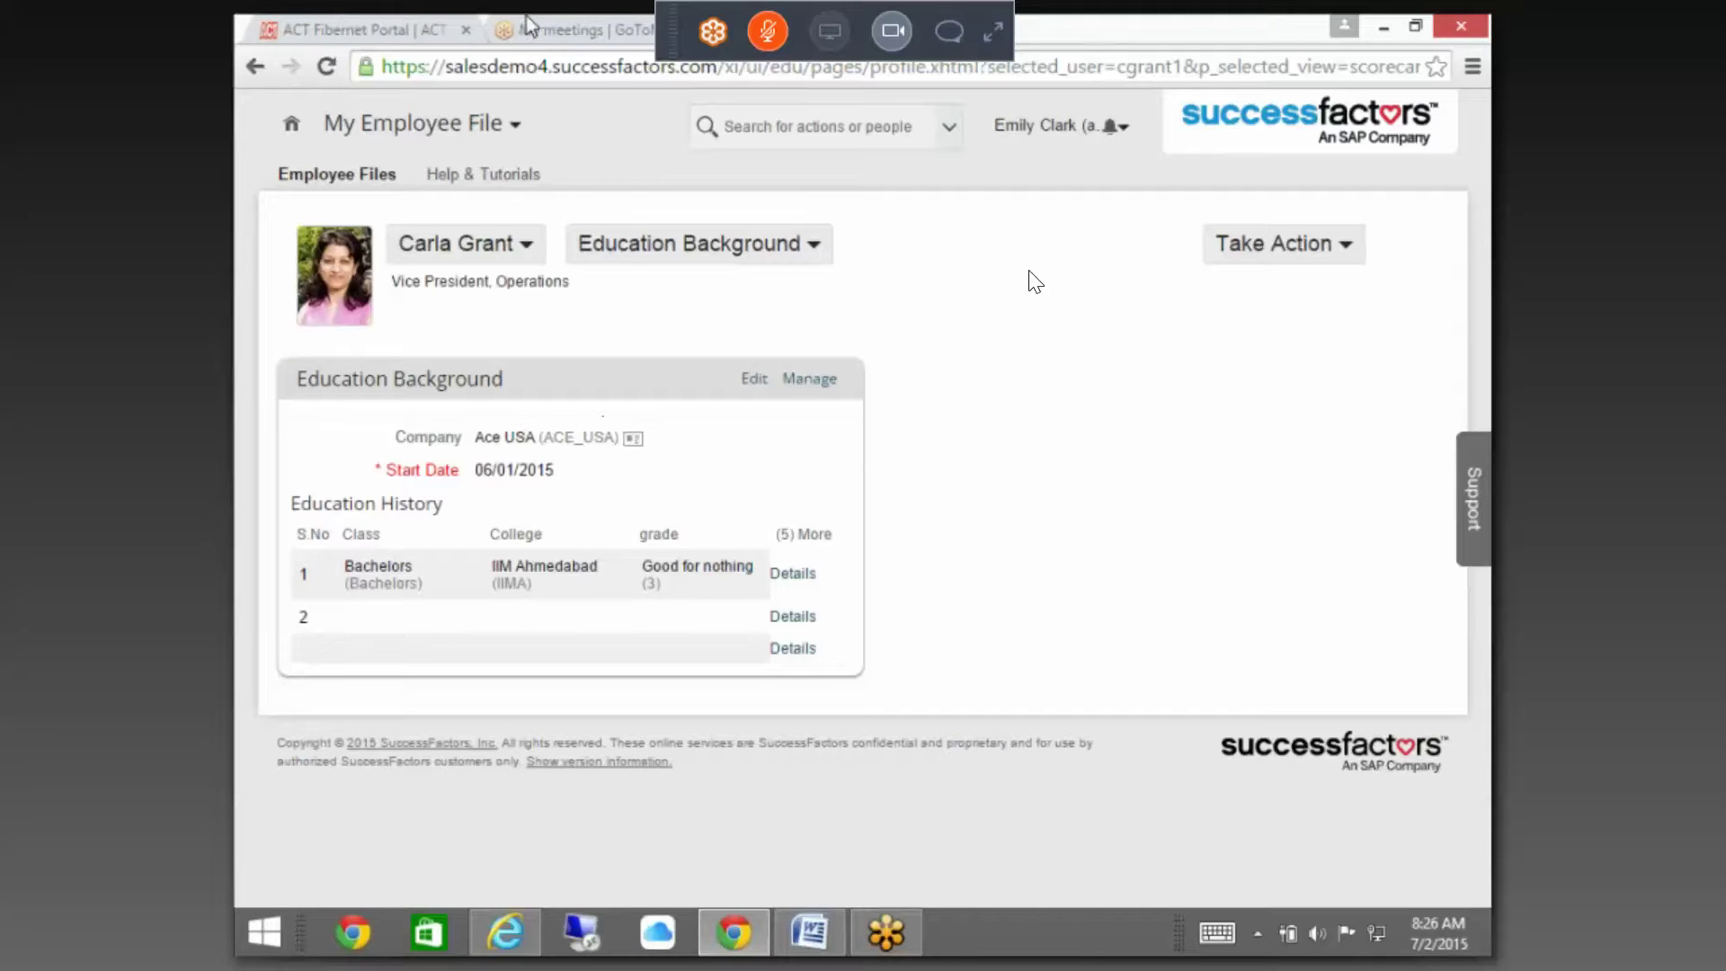
- Go back to Admin Tools and open the Import and Export Data tool
click(476, 147)
click(398, 661)
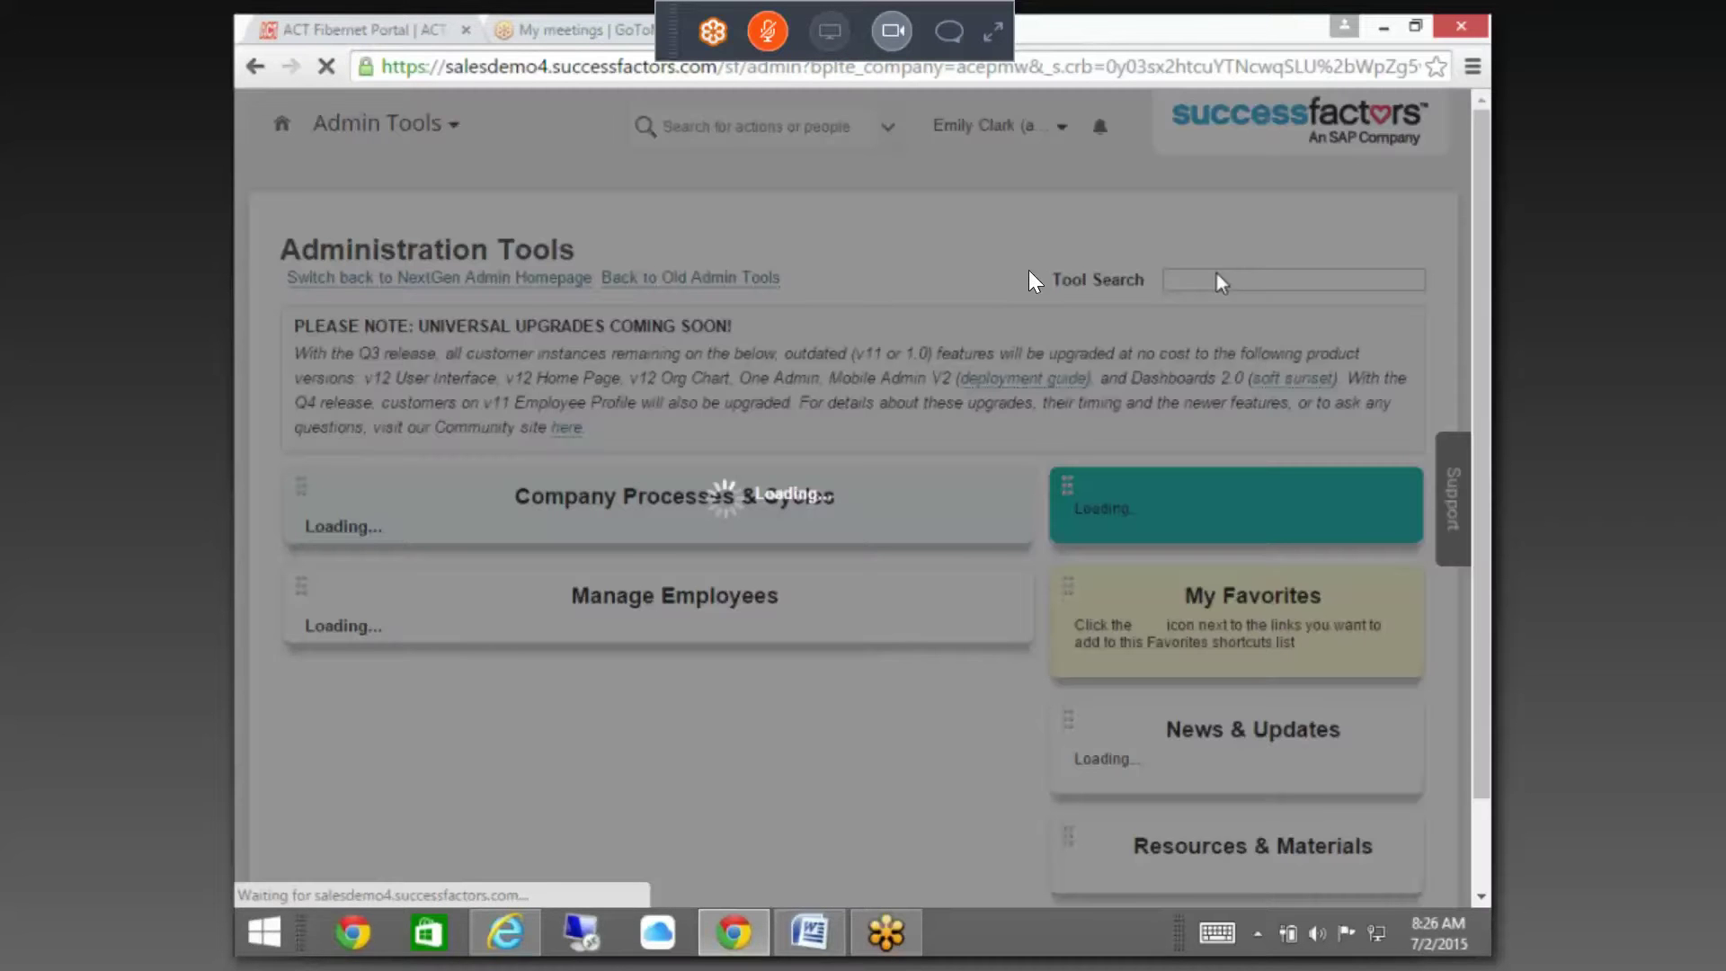
text(I)
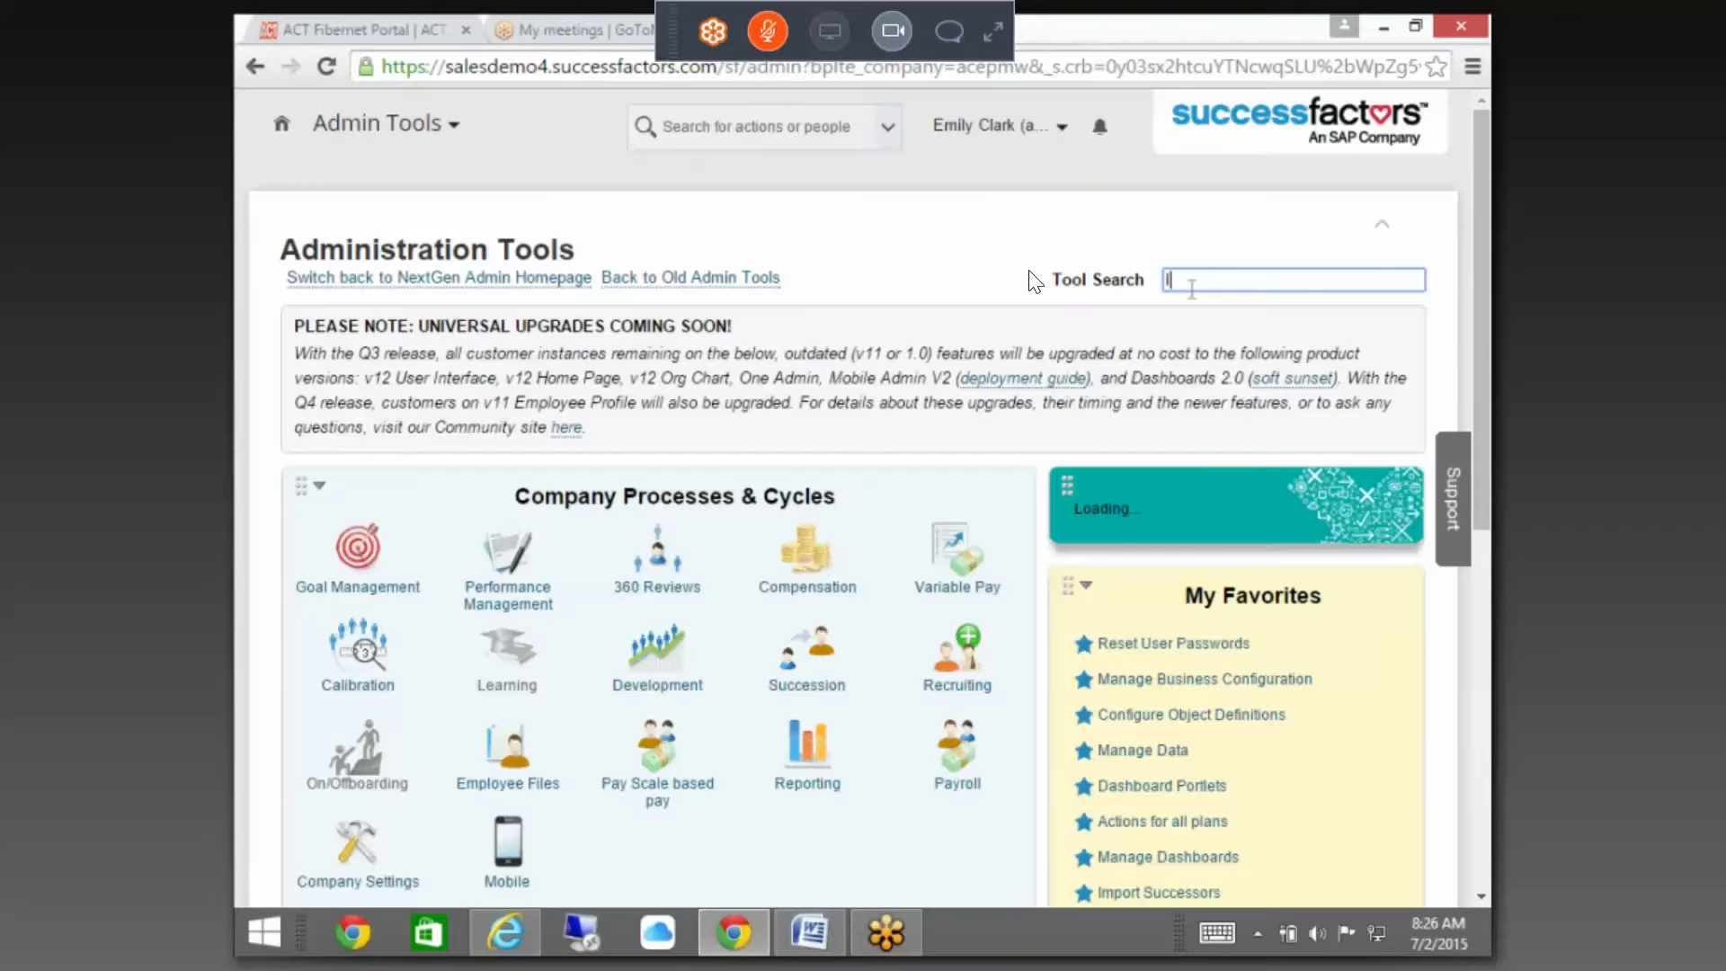
text(MPORT AND E)
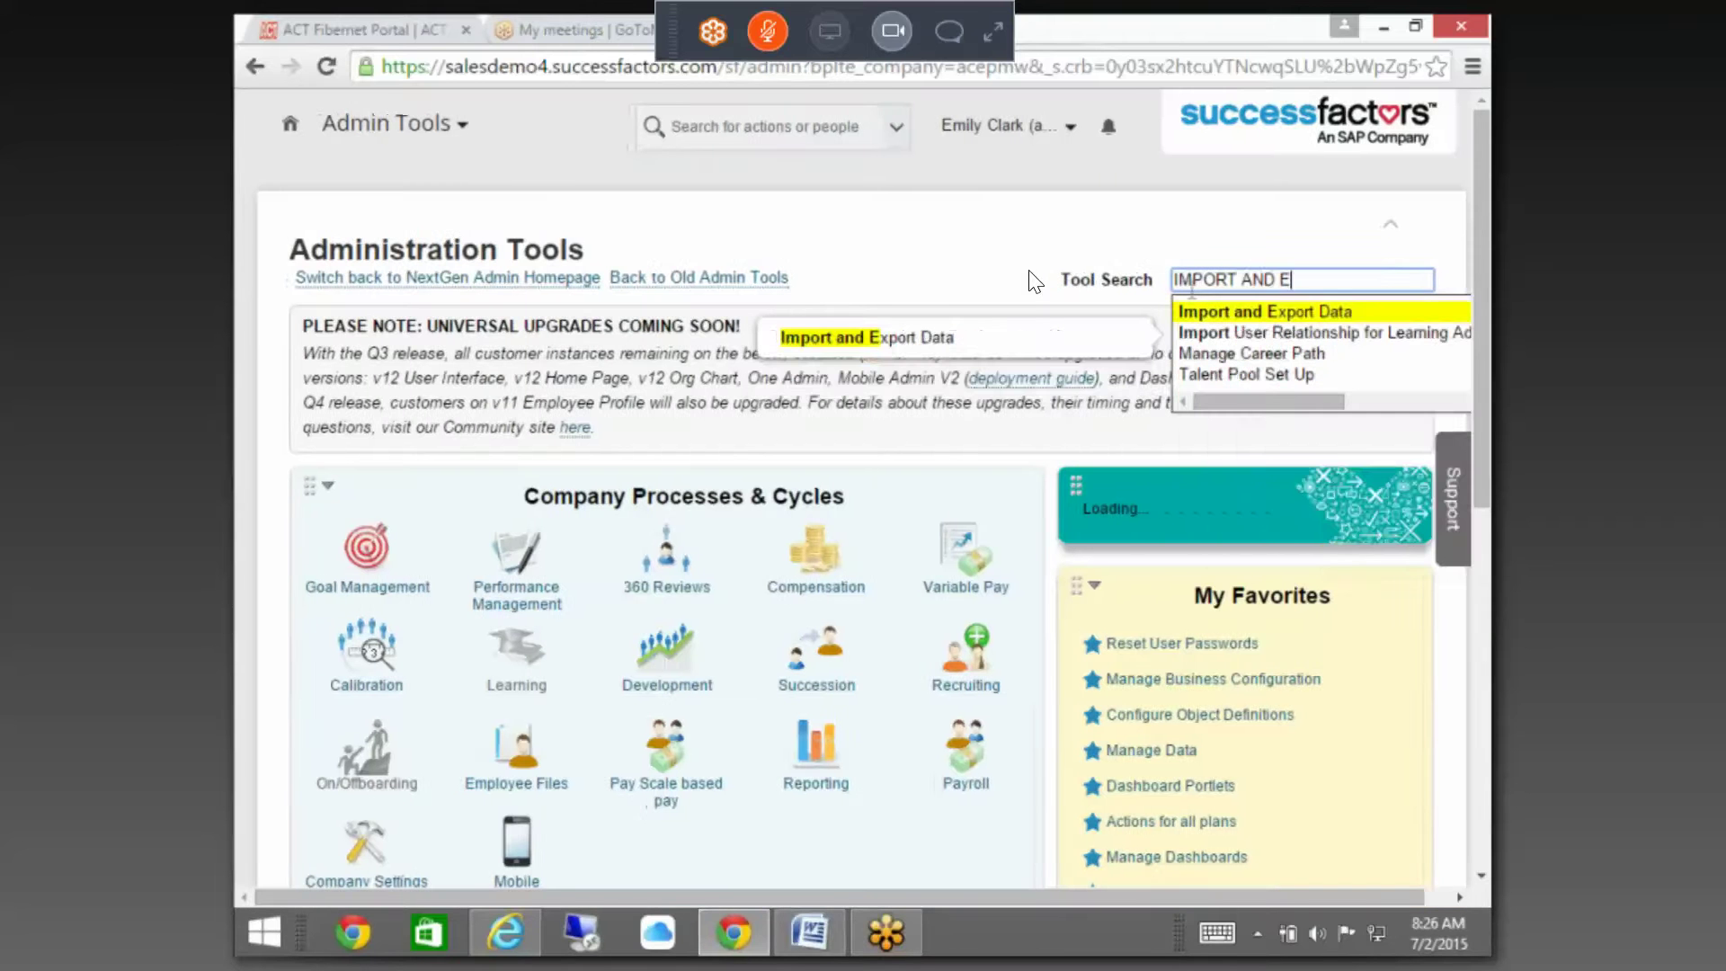
key(Return)
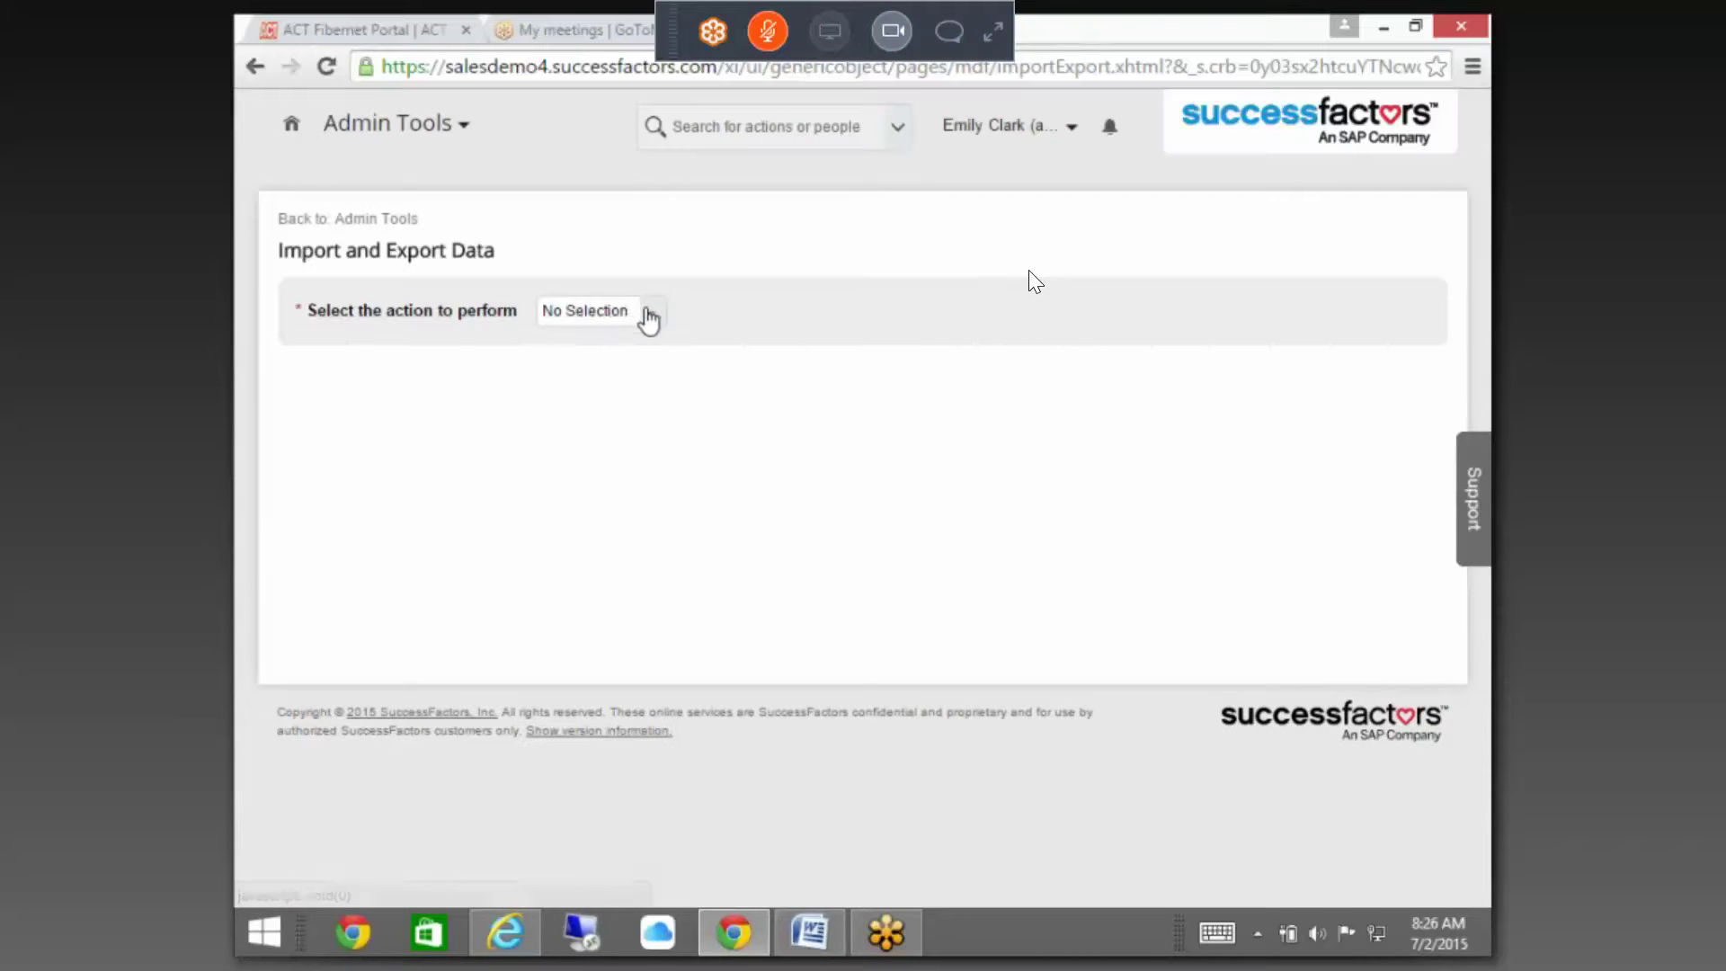
- Choose Download Template as the action and select cust_Education as the generic object
click(649, 310)
click(604, 415)
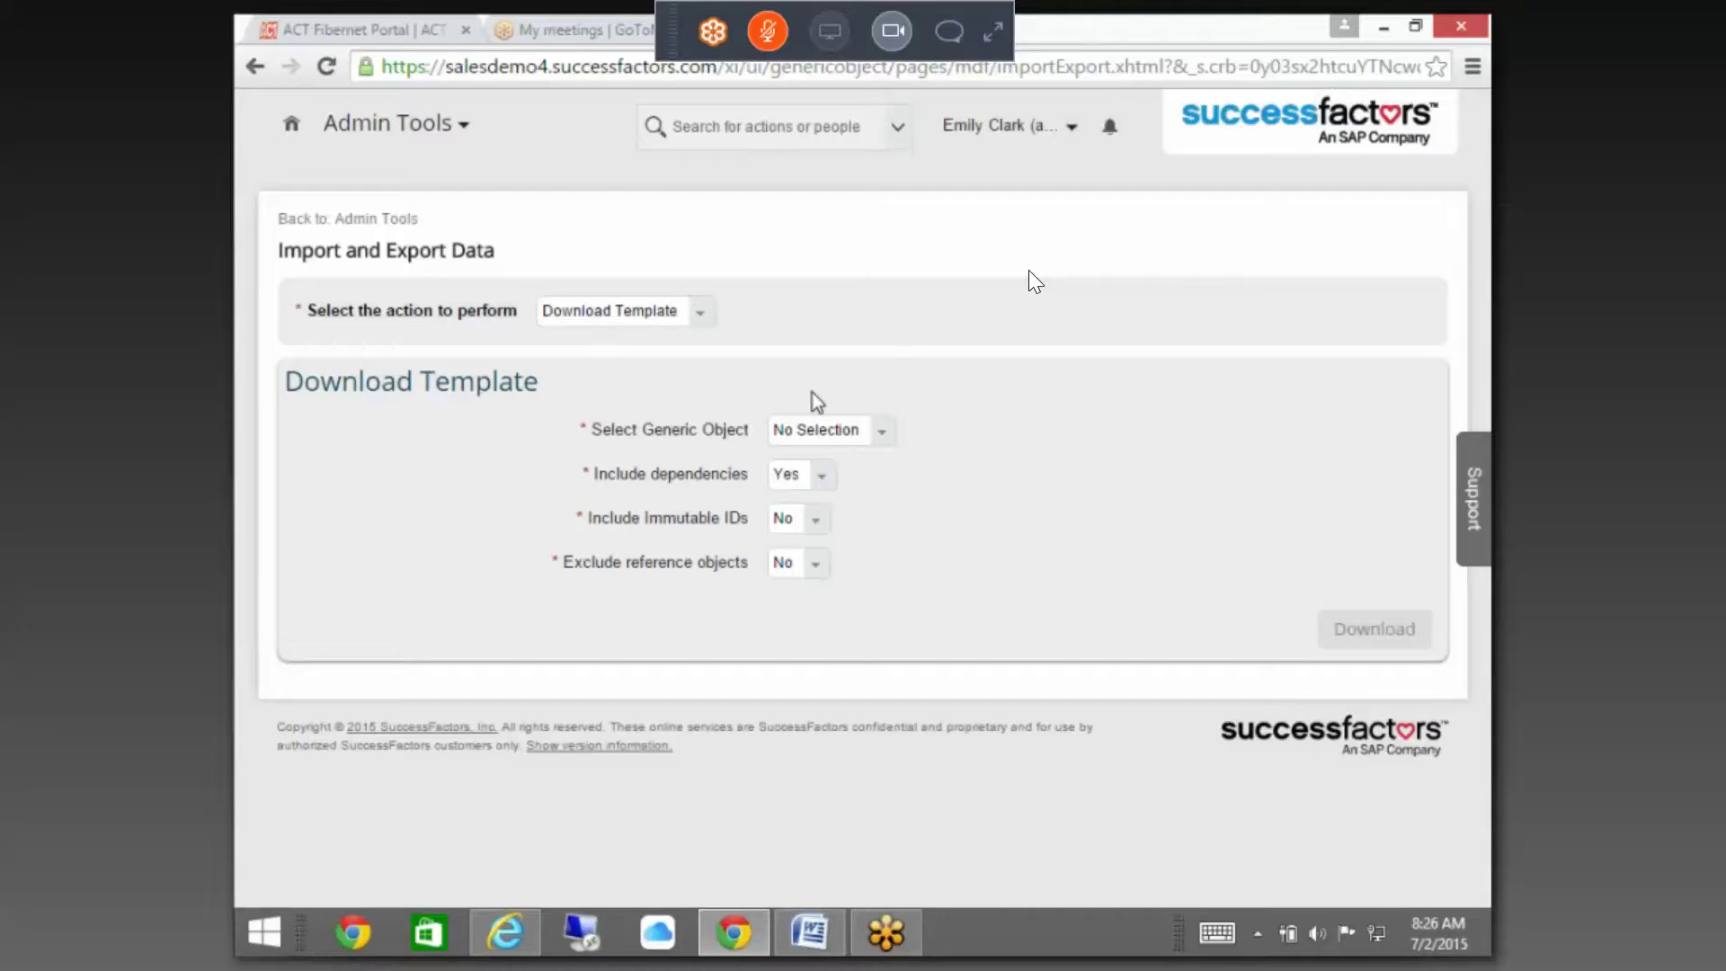
click(800, 431)
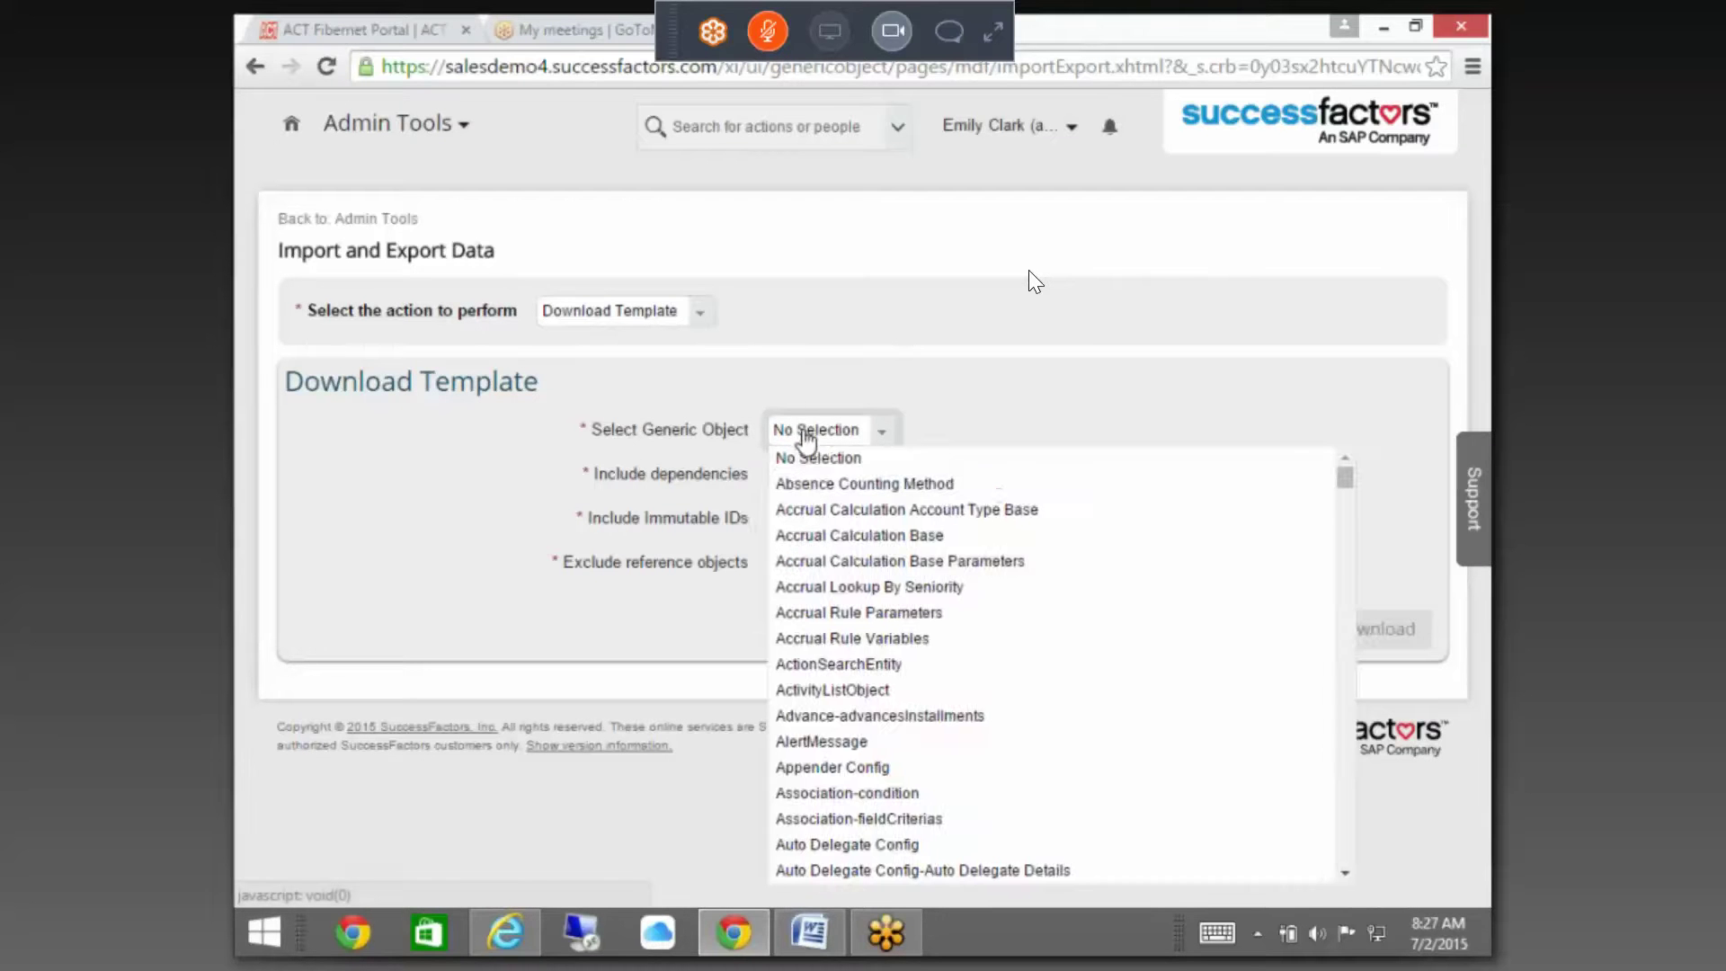
click(811, 433)
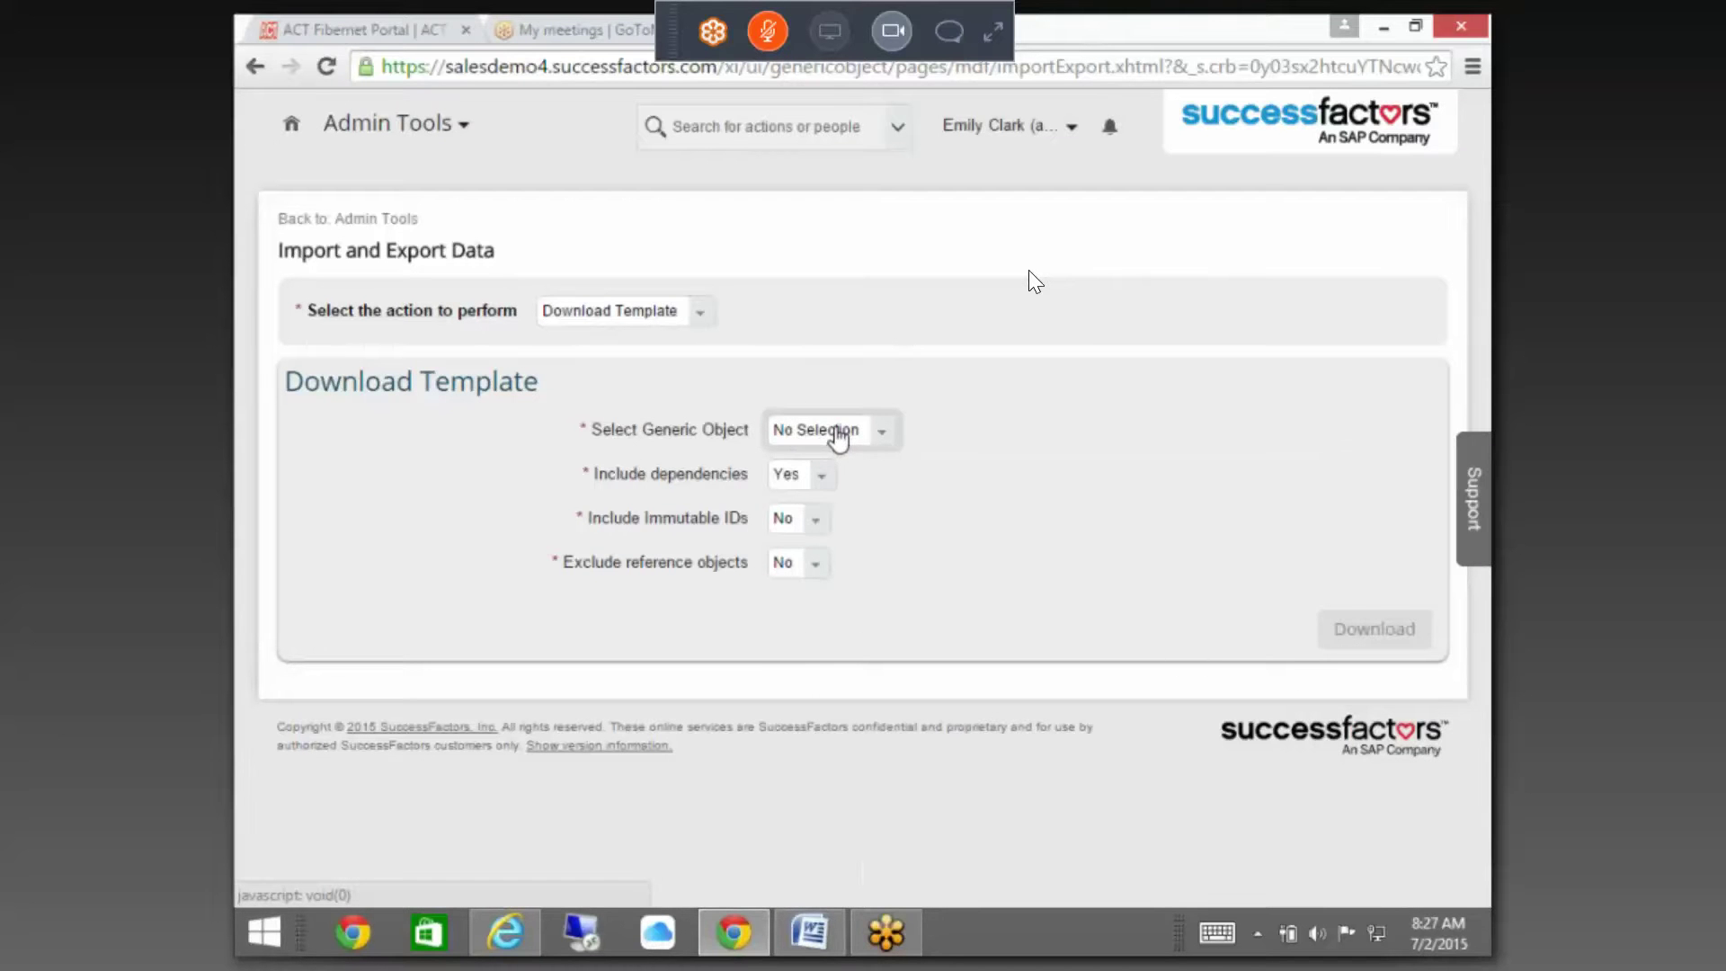
click(836, 435)
click(834, 435)
click(831, 437)
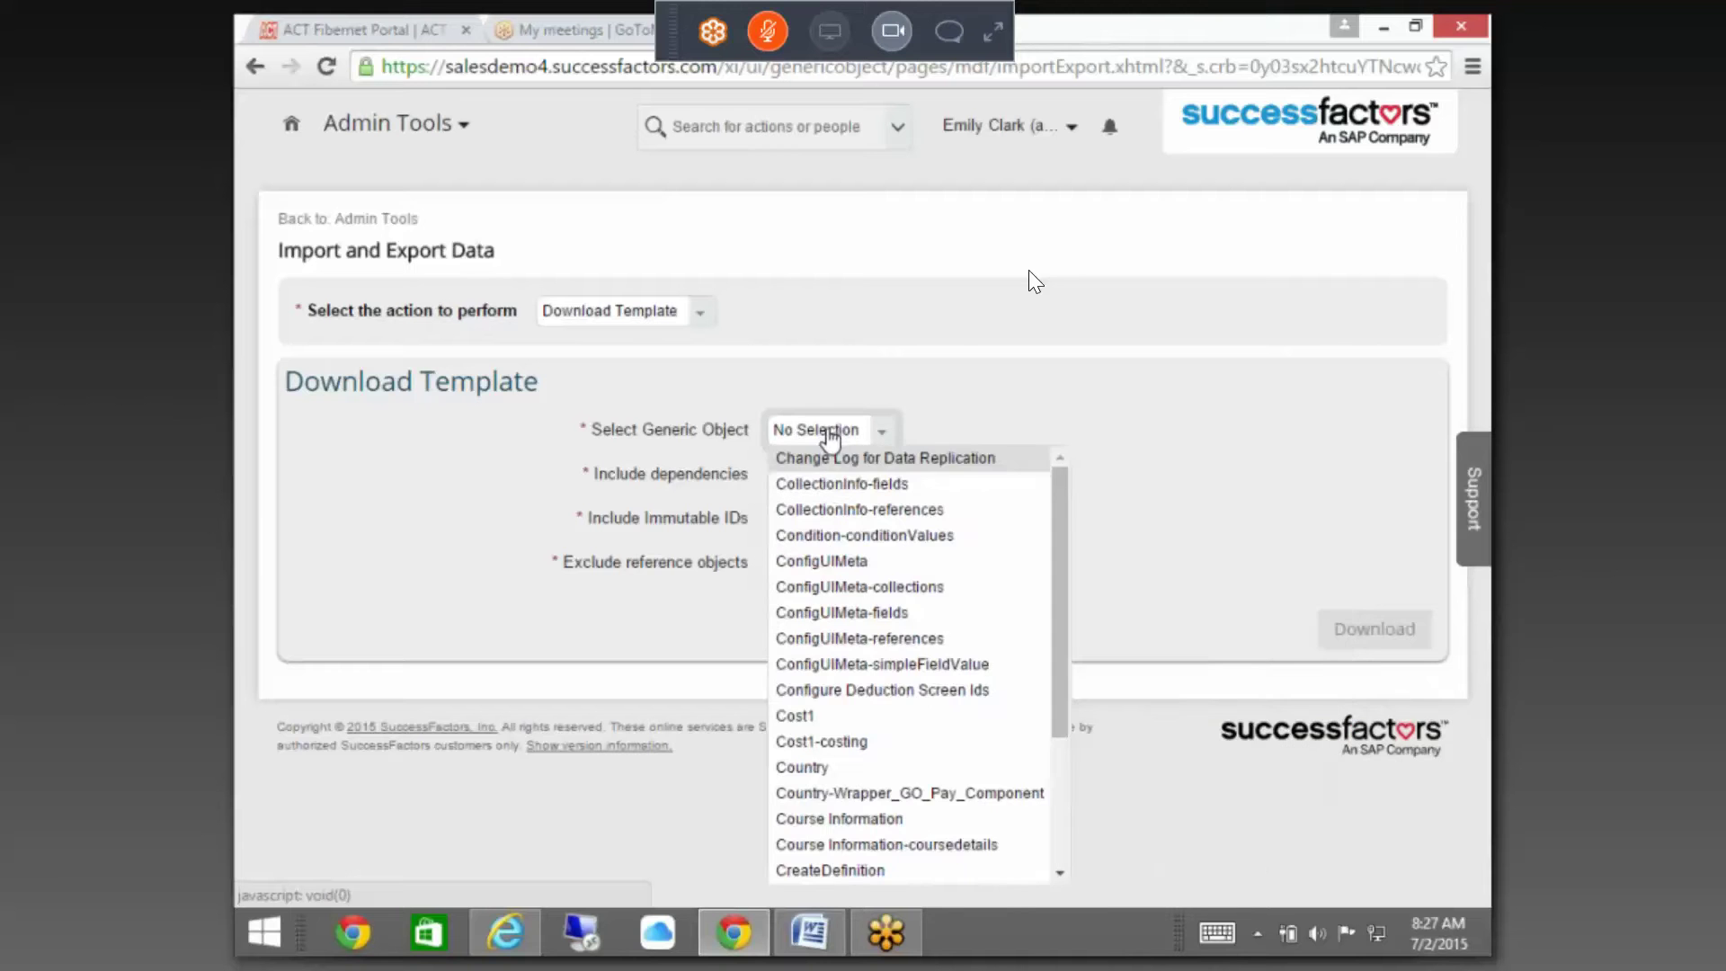
text(cust)
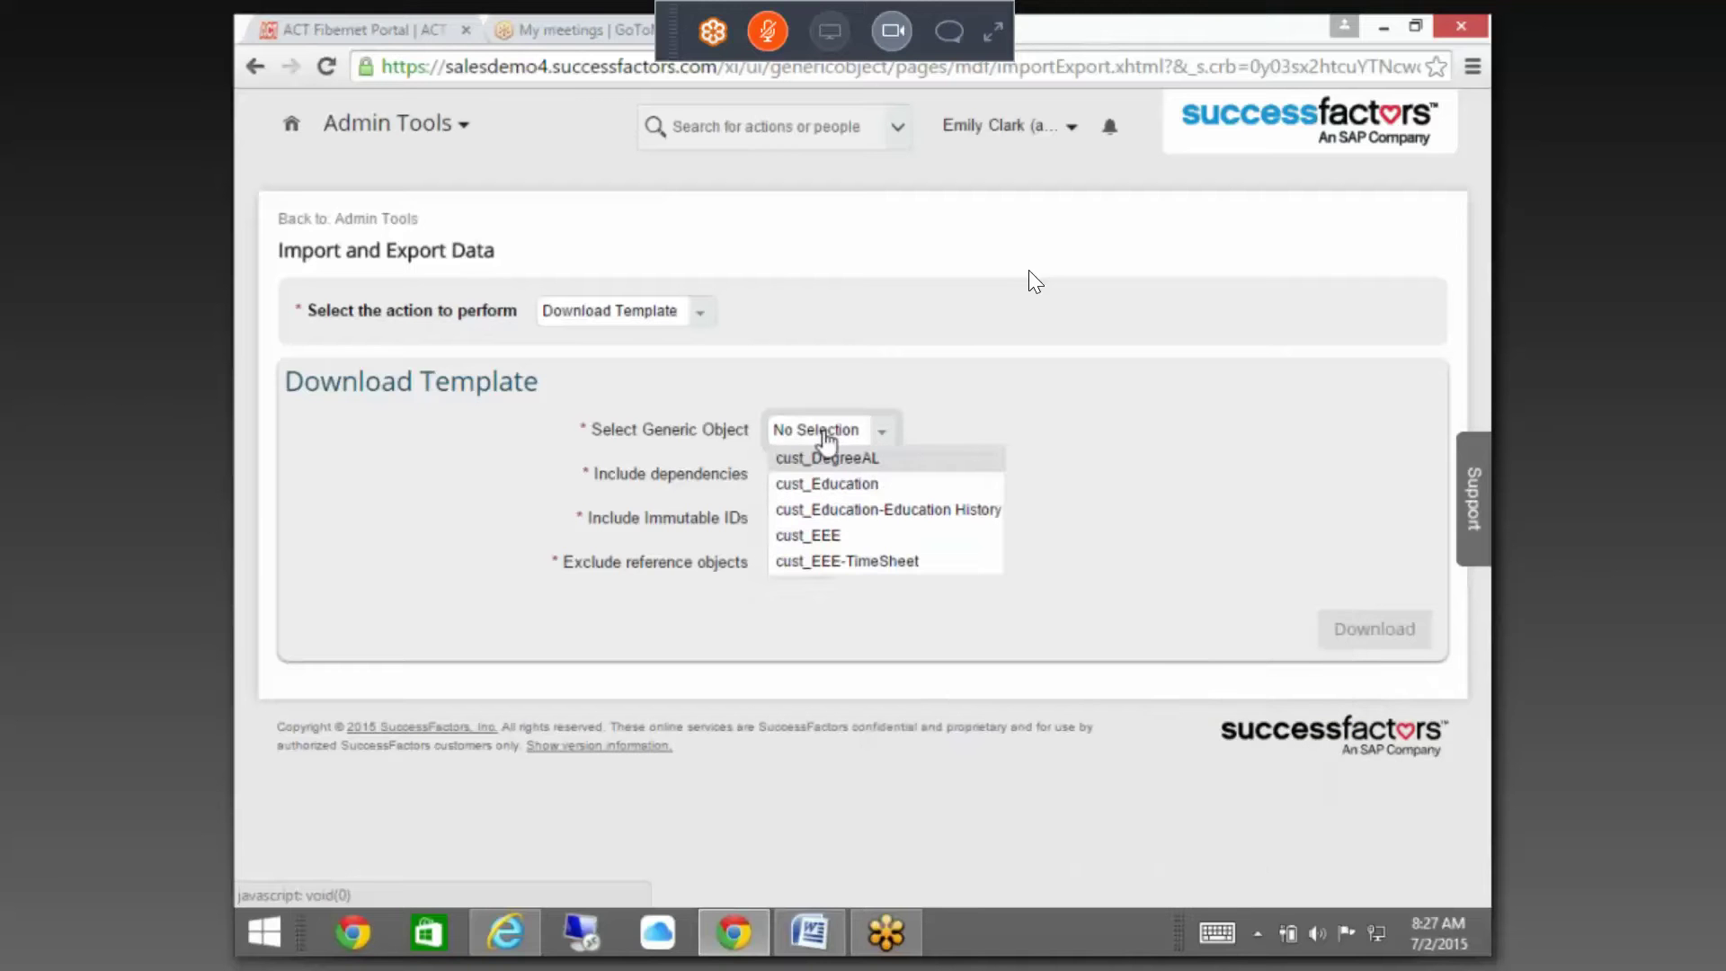
click(834, 485)
- Set Include dependencies to No and download the cust_Education template
click(821, 475)
click(796, 526)
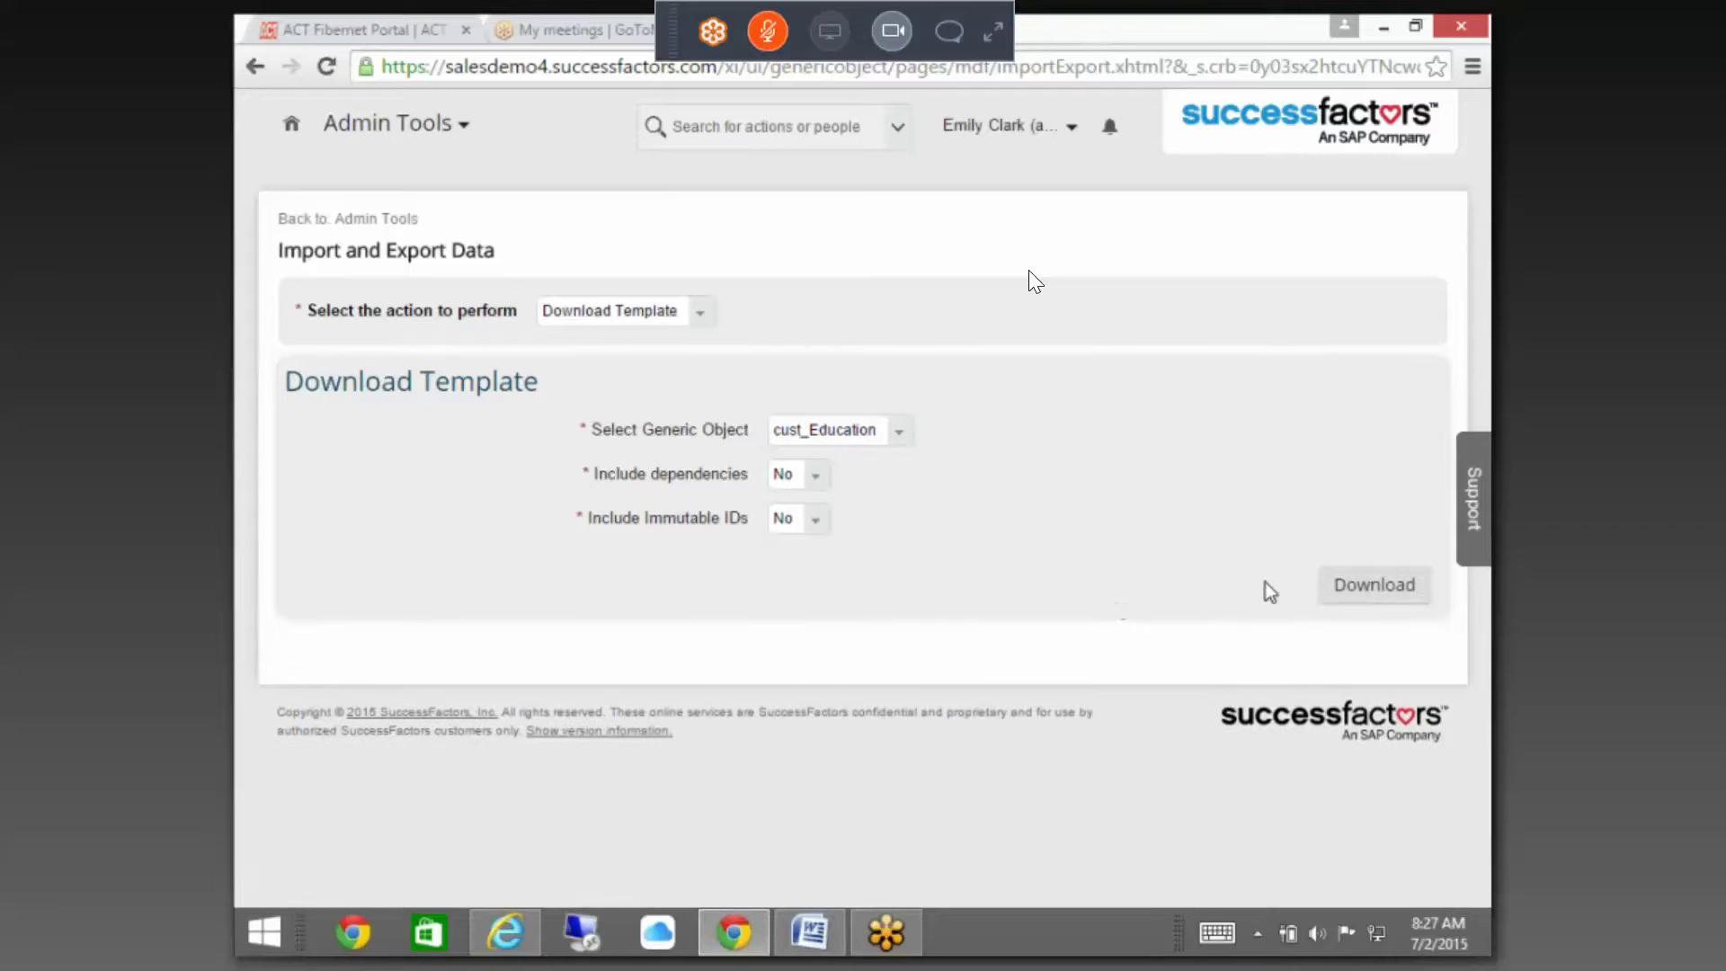
click(1354, 591)
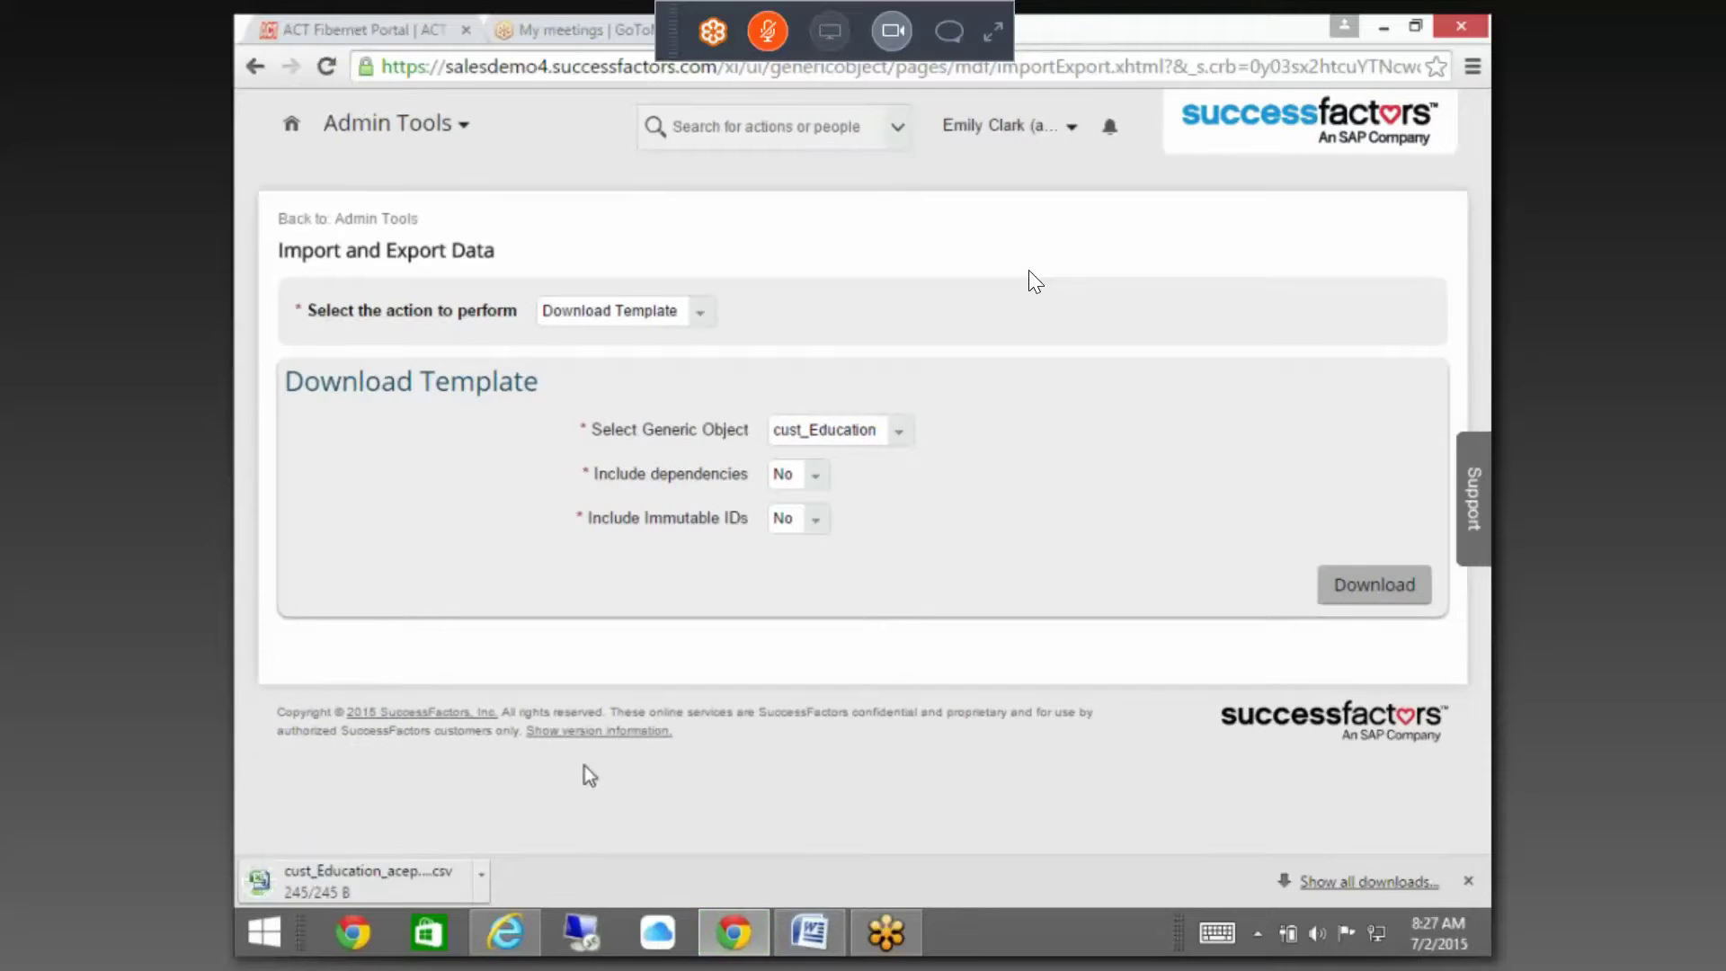
- Open the downloaded cust_Education CSV in Excel with columns A through D widened, and return to the Import and Export Data page
click(410, 883)
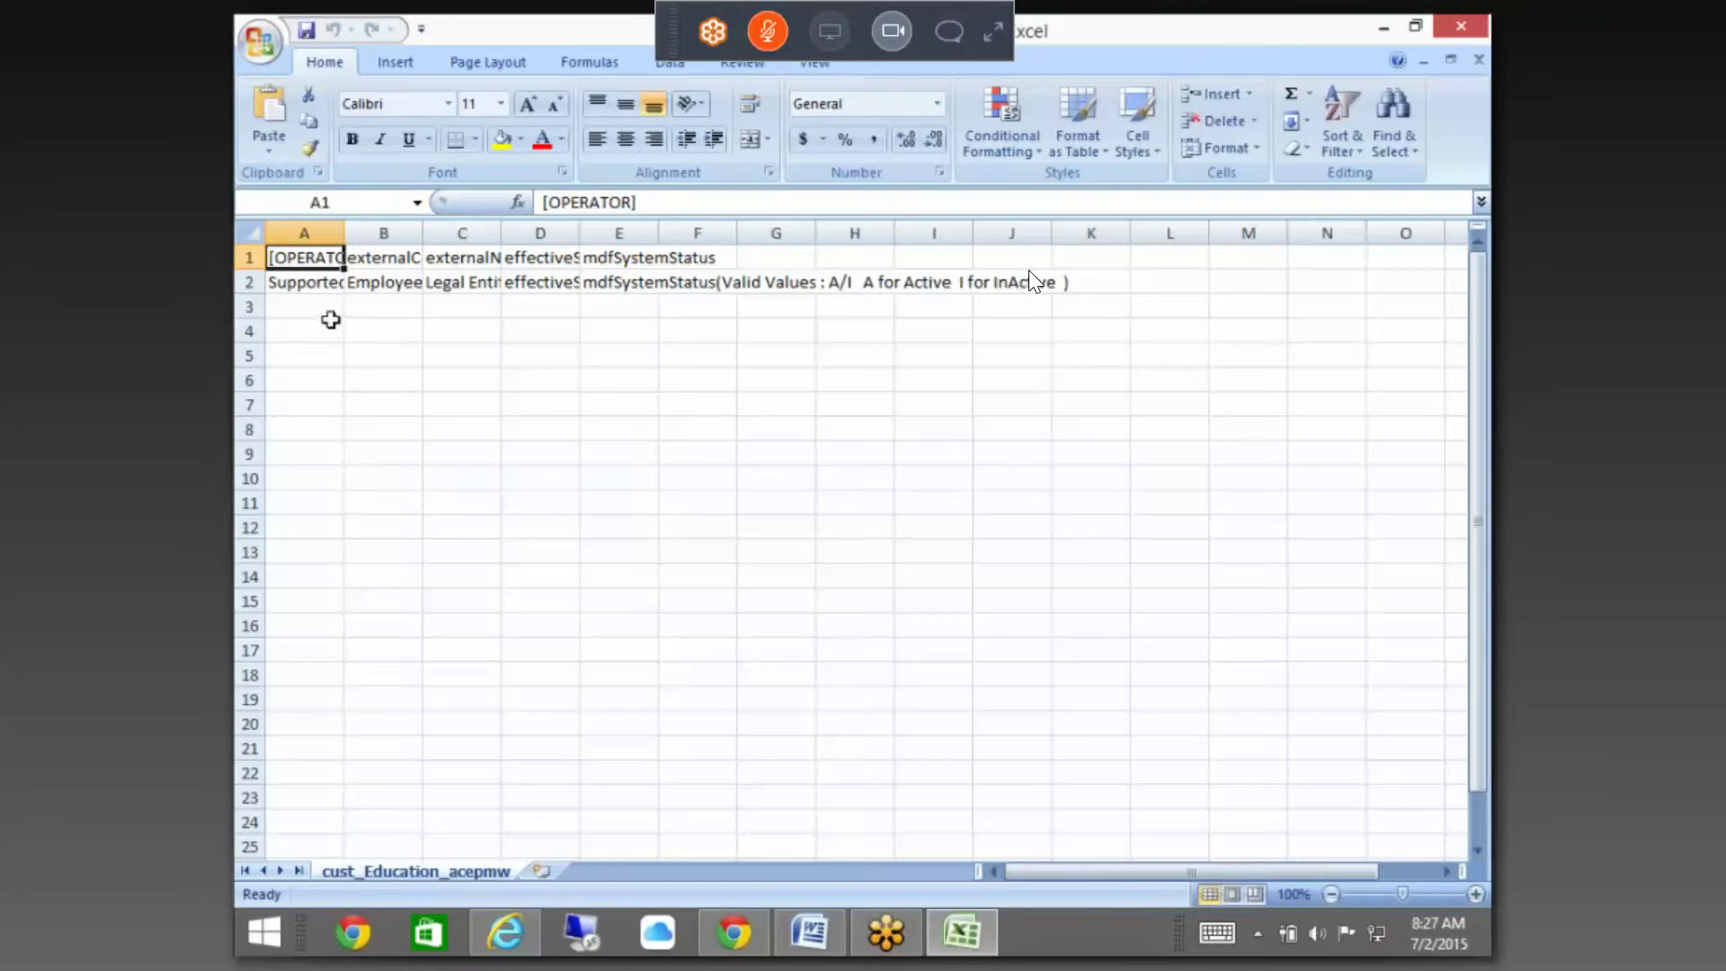
click(329, 331)
click(327, 308)
drag(345, 233, 375, 233)
drag(454, 232, 789, 243)
click(629, 308)
key(Left)
key(Left)
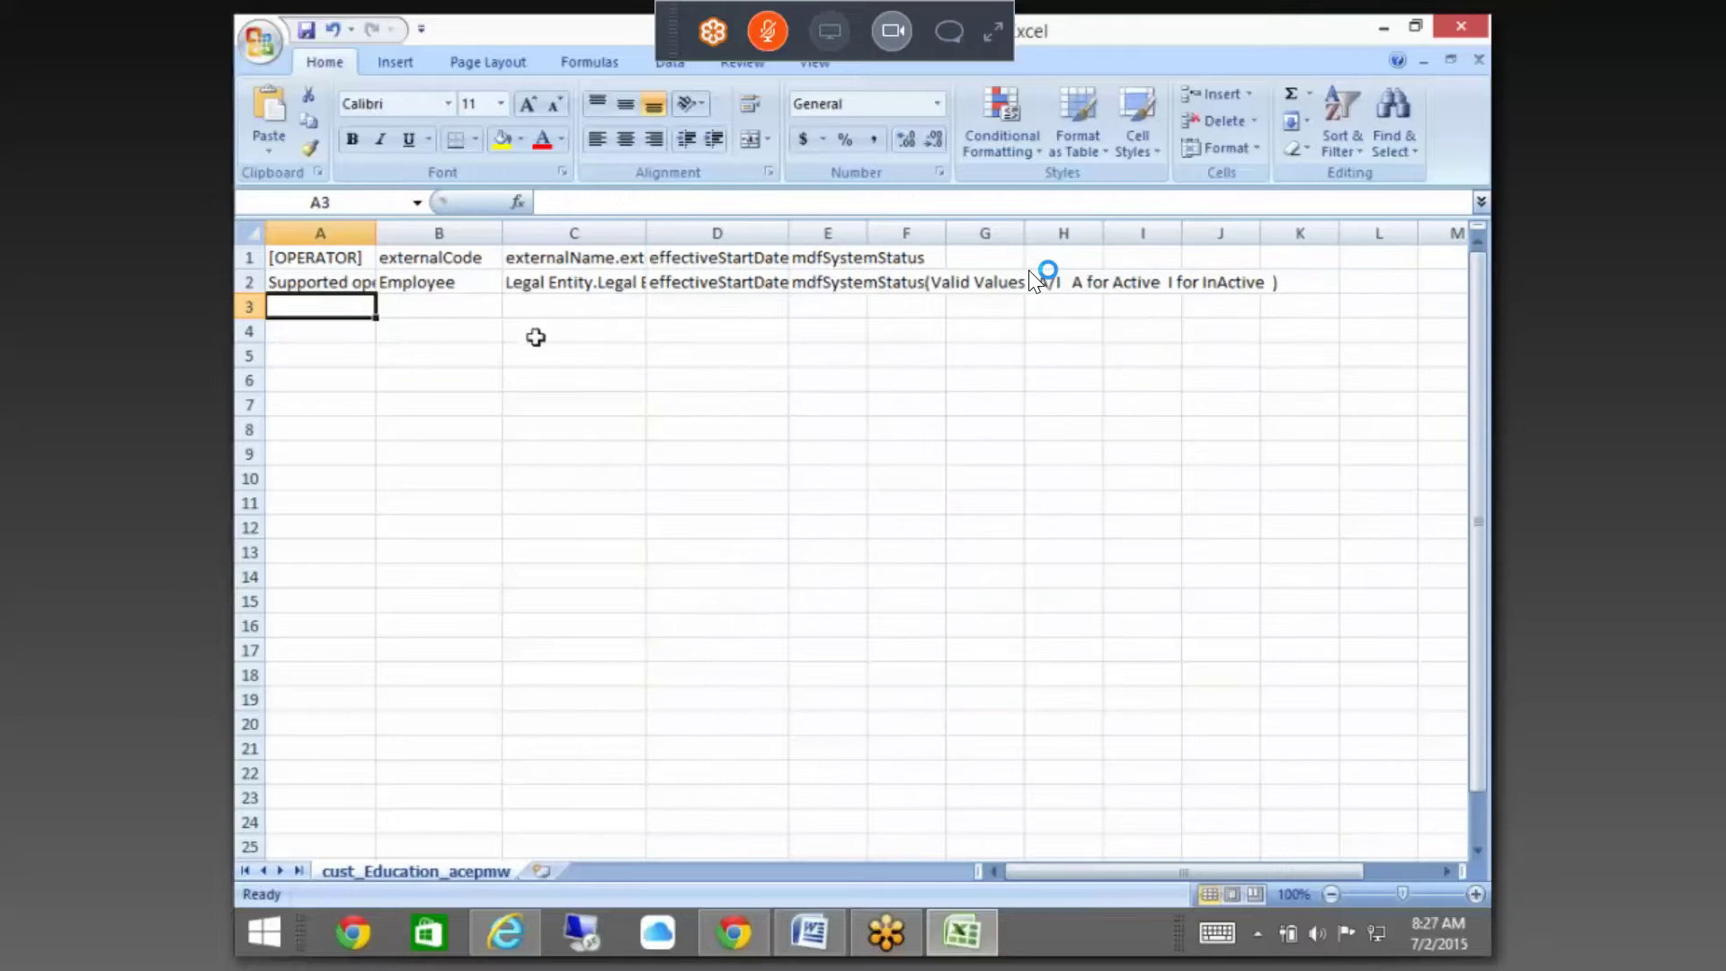
key(alt+Tab)
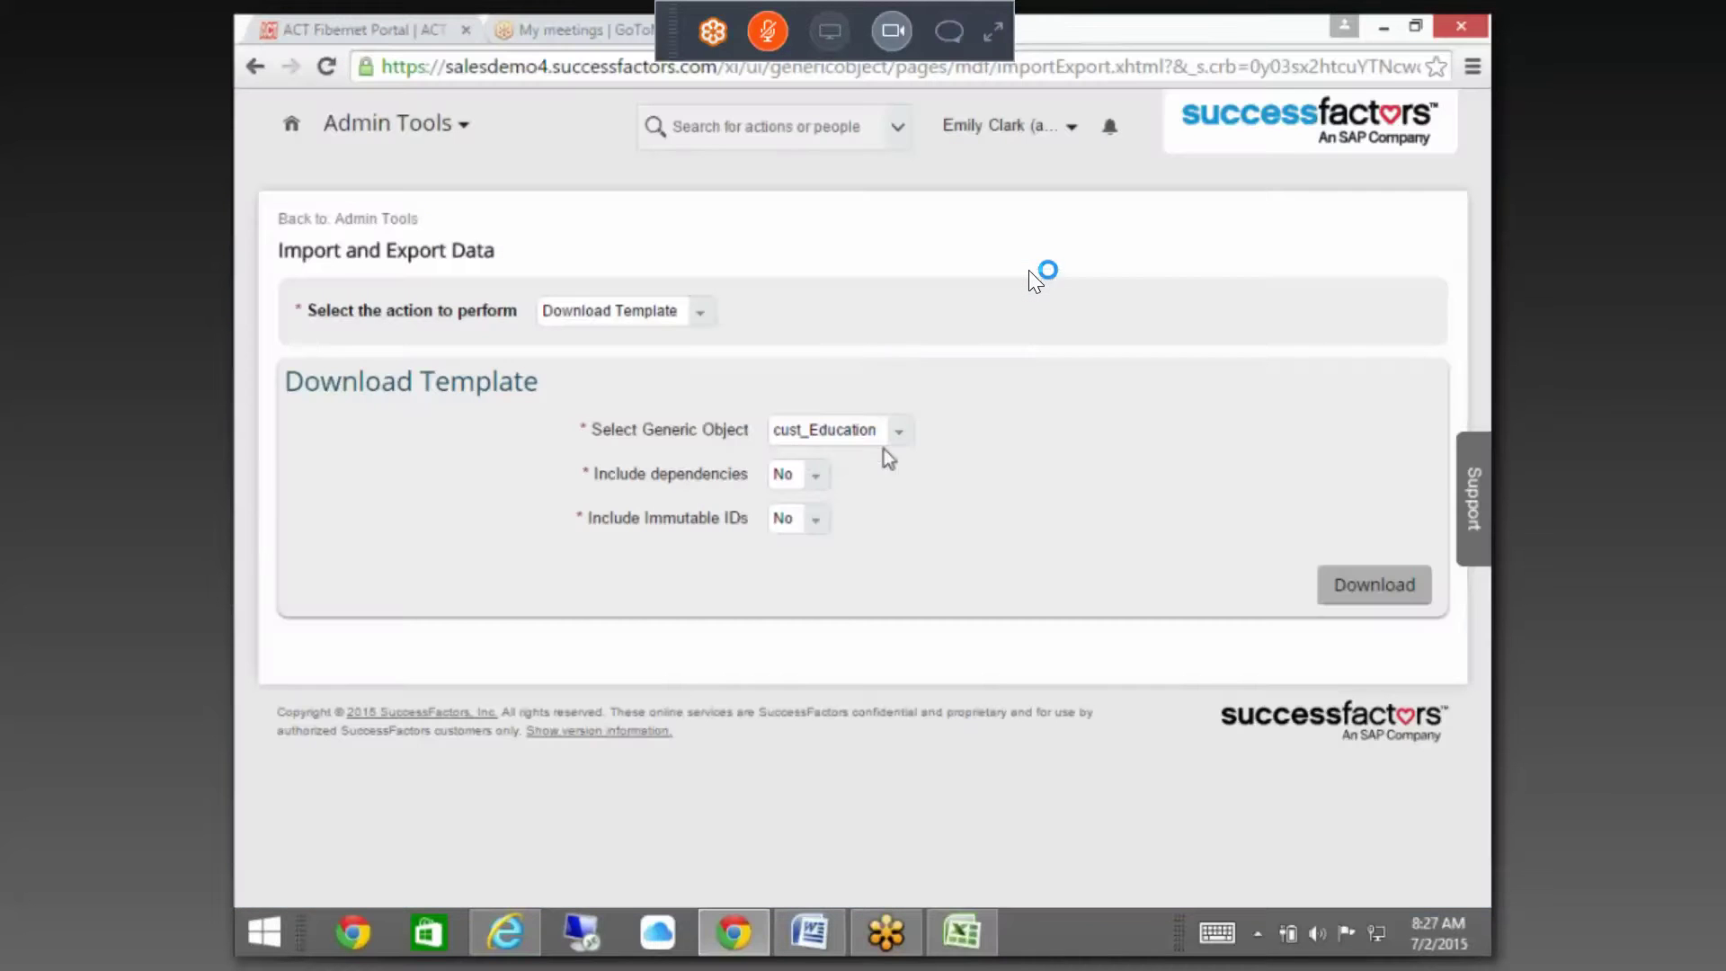
- Set Include dependencies to Yes and download the cust_Education template with its dependencies
click(813, 474)
click(789, 502)
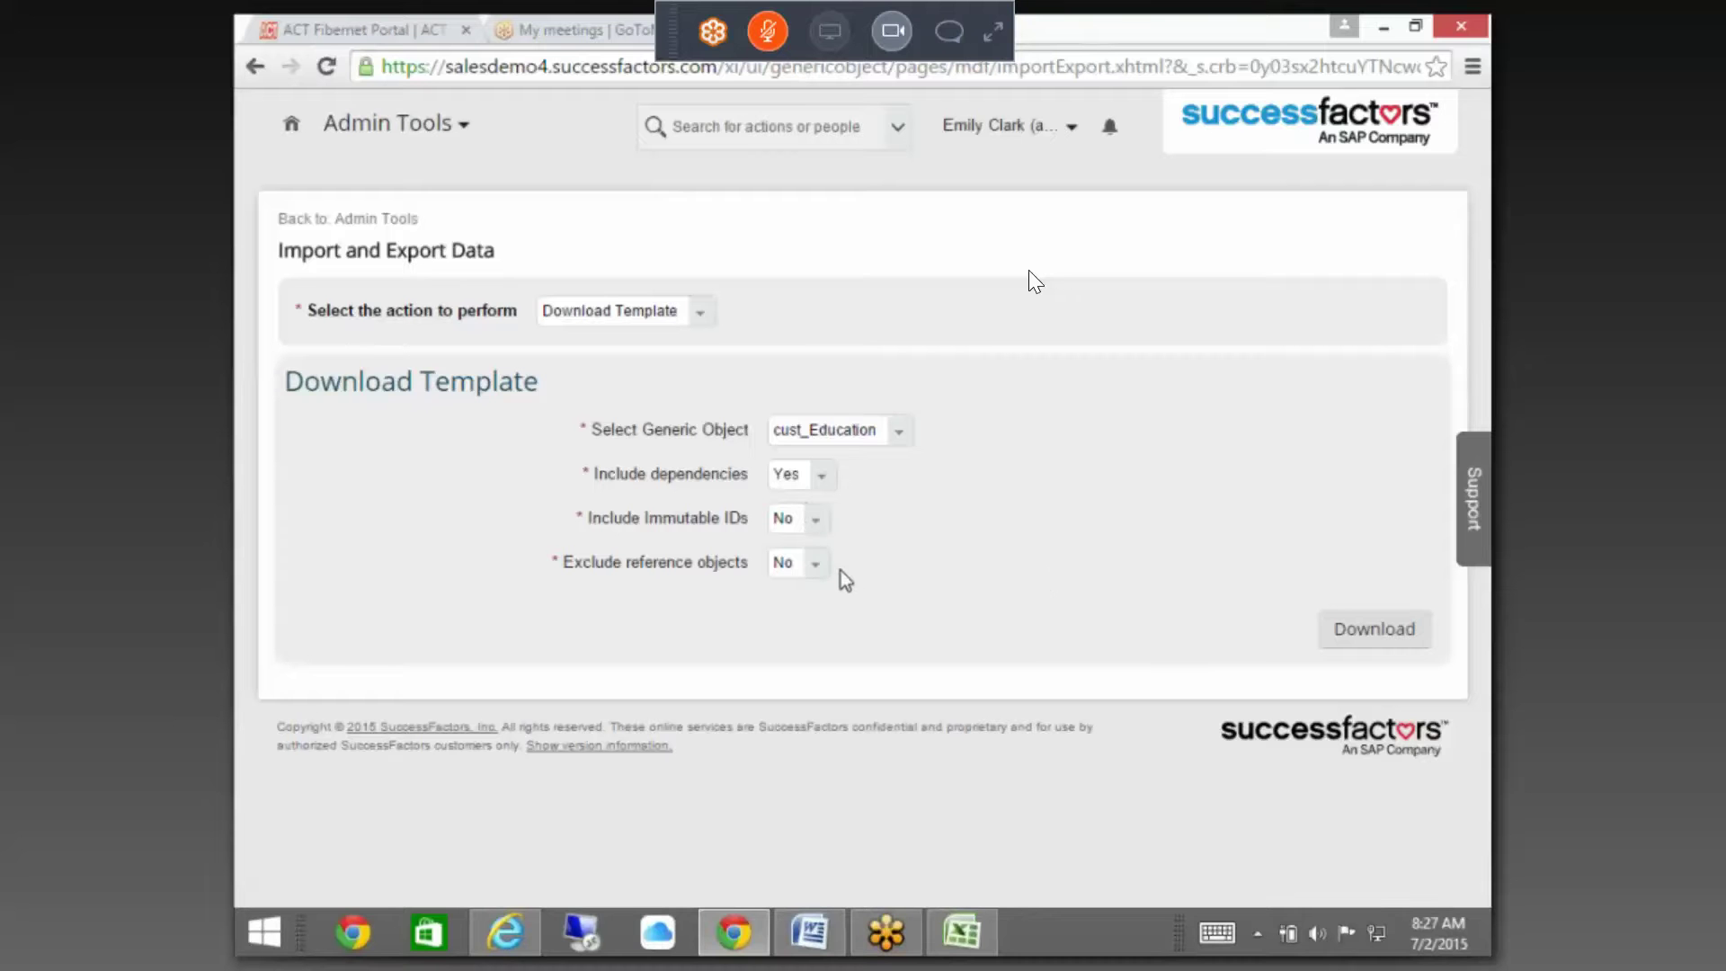
click(1345, 627)
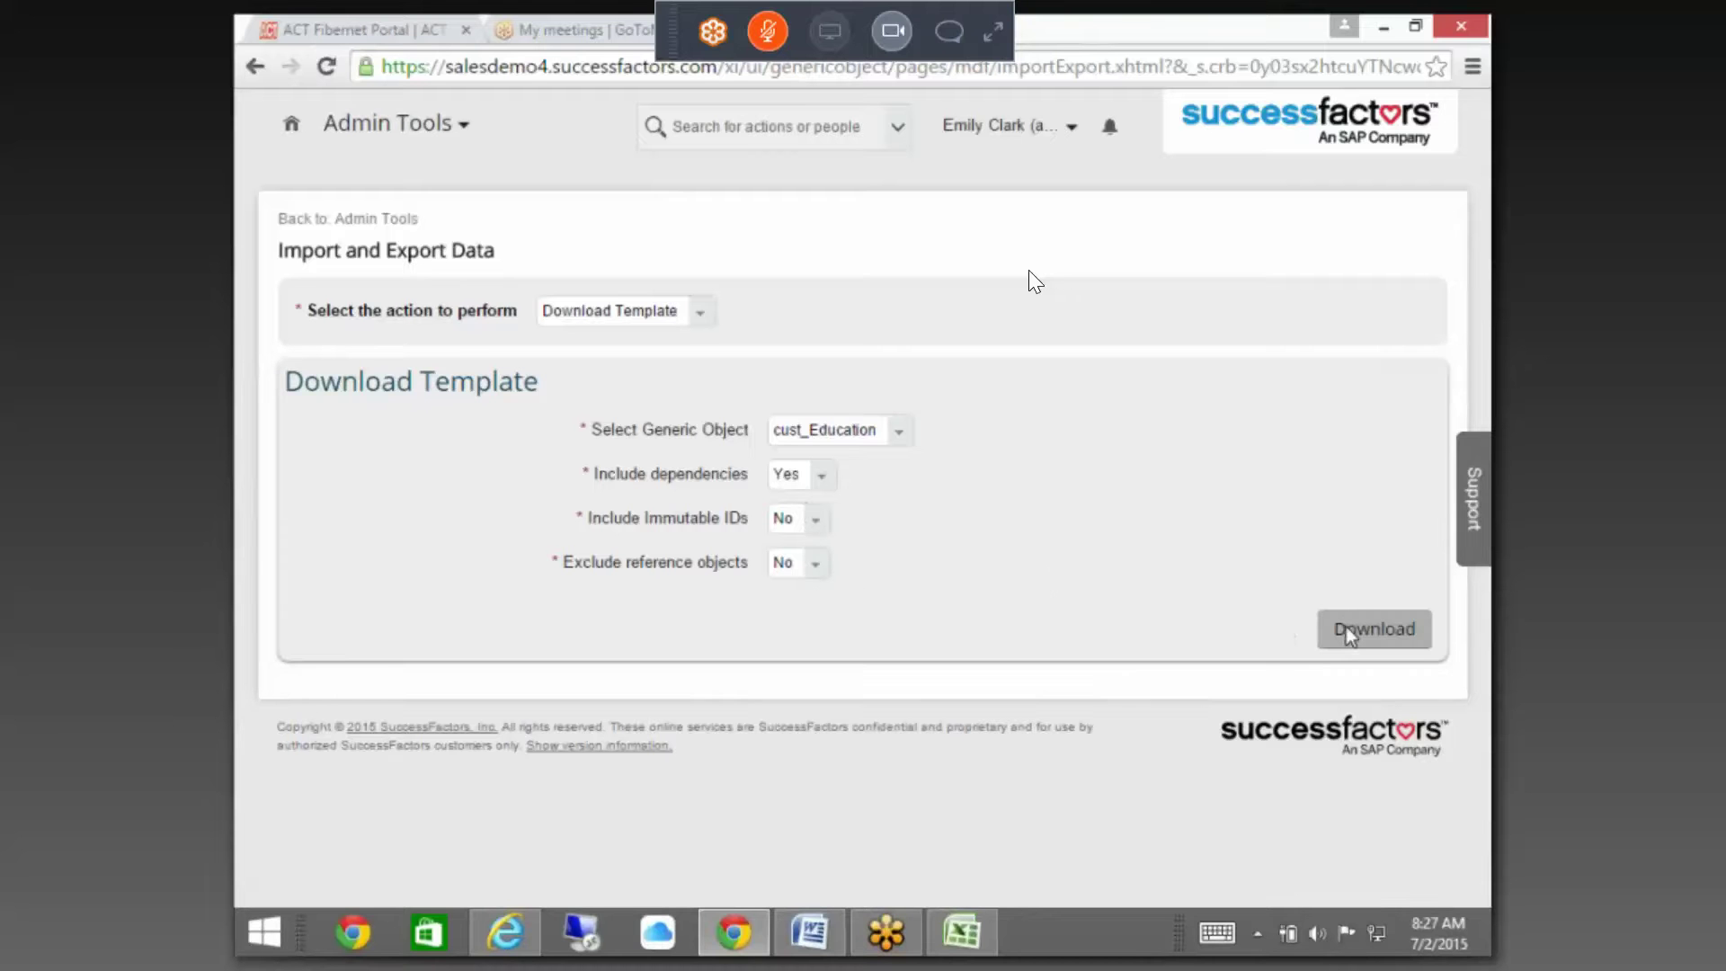
- Open the downloaded cust_Education zip archive, examine the CSV files it contains, and close it
click(403, 881)
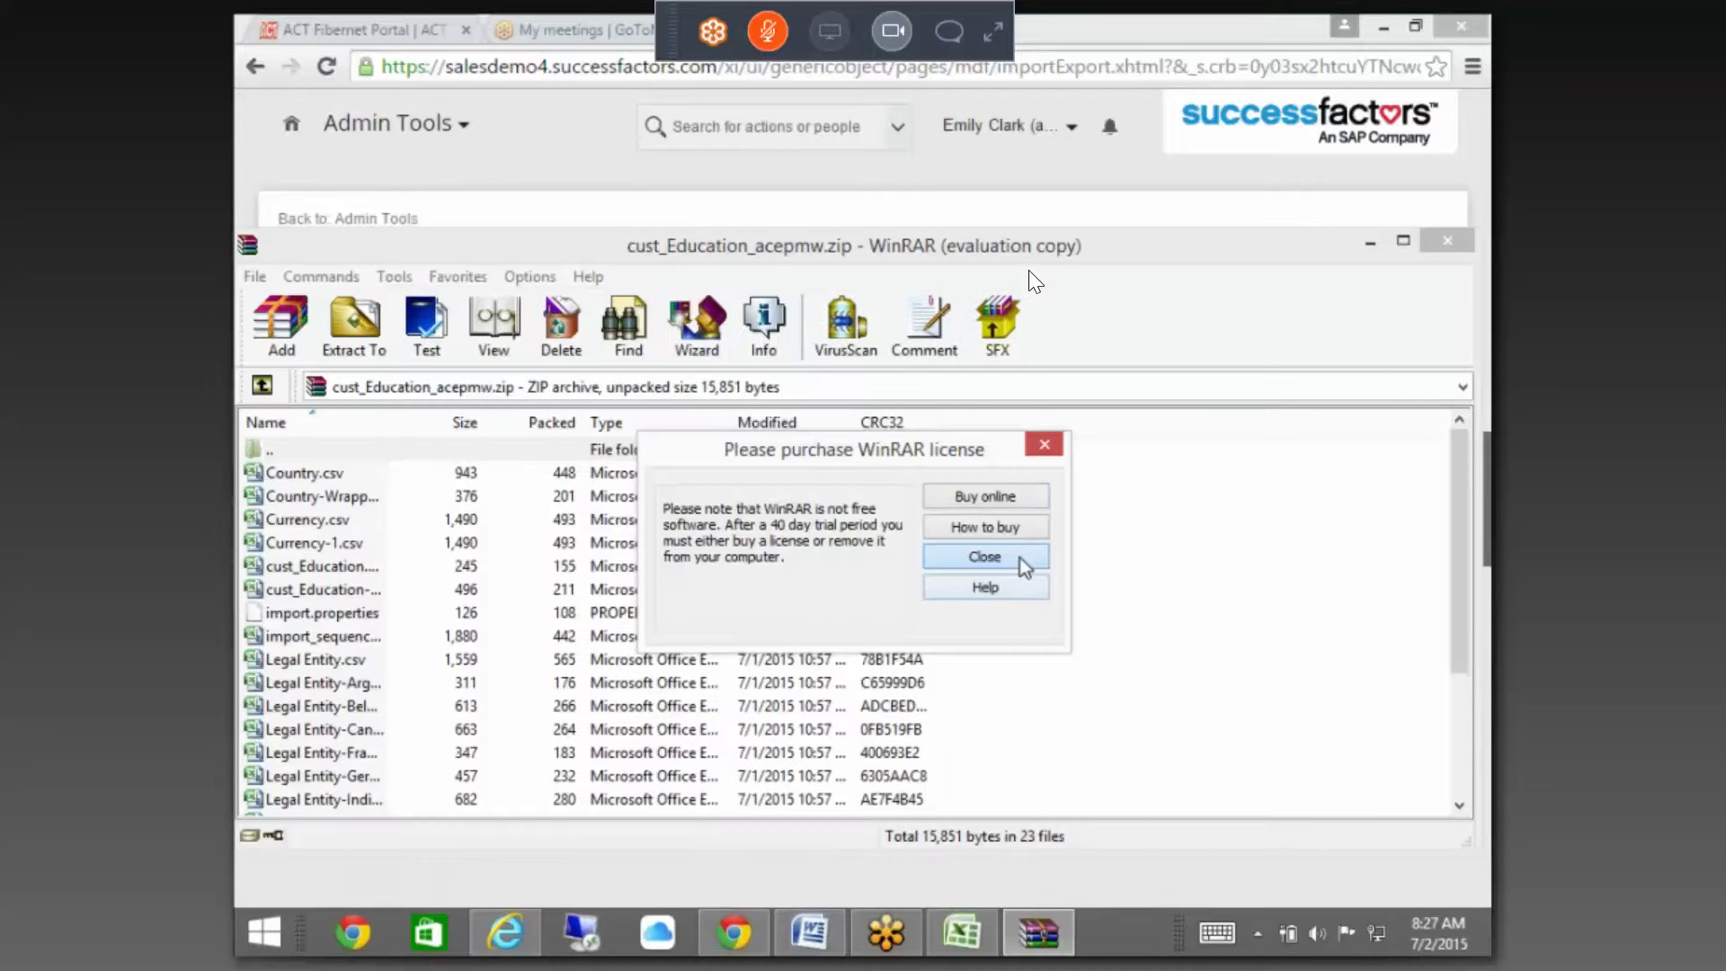
click(1021, 559)
scroll(845, 629, down, 3)
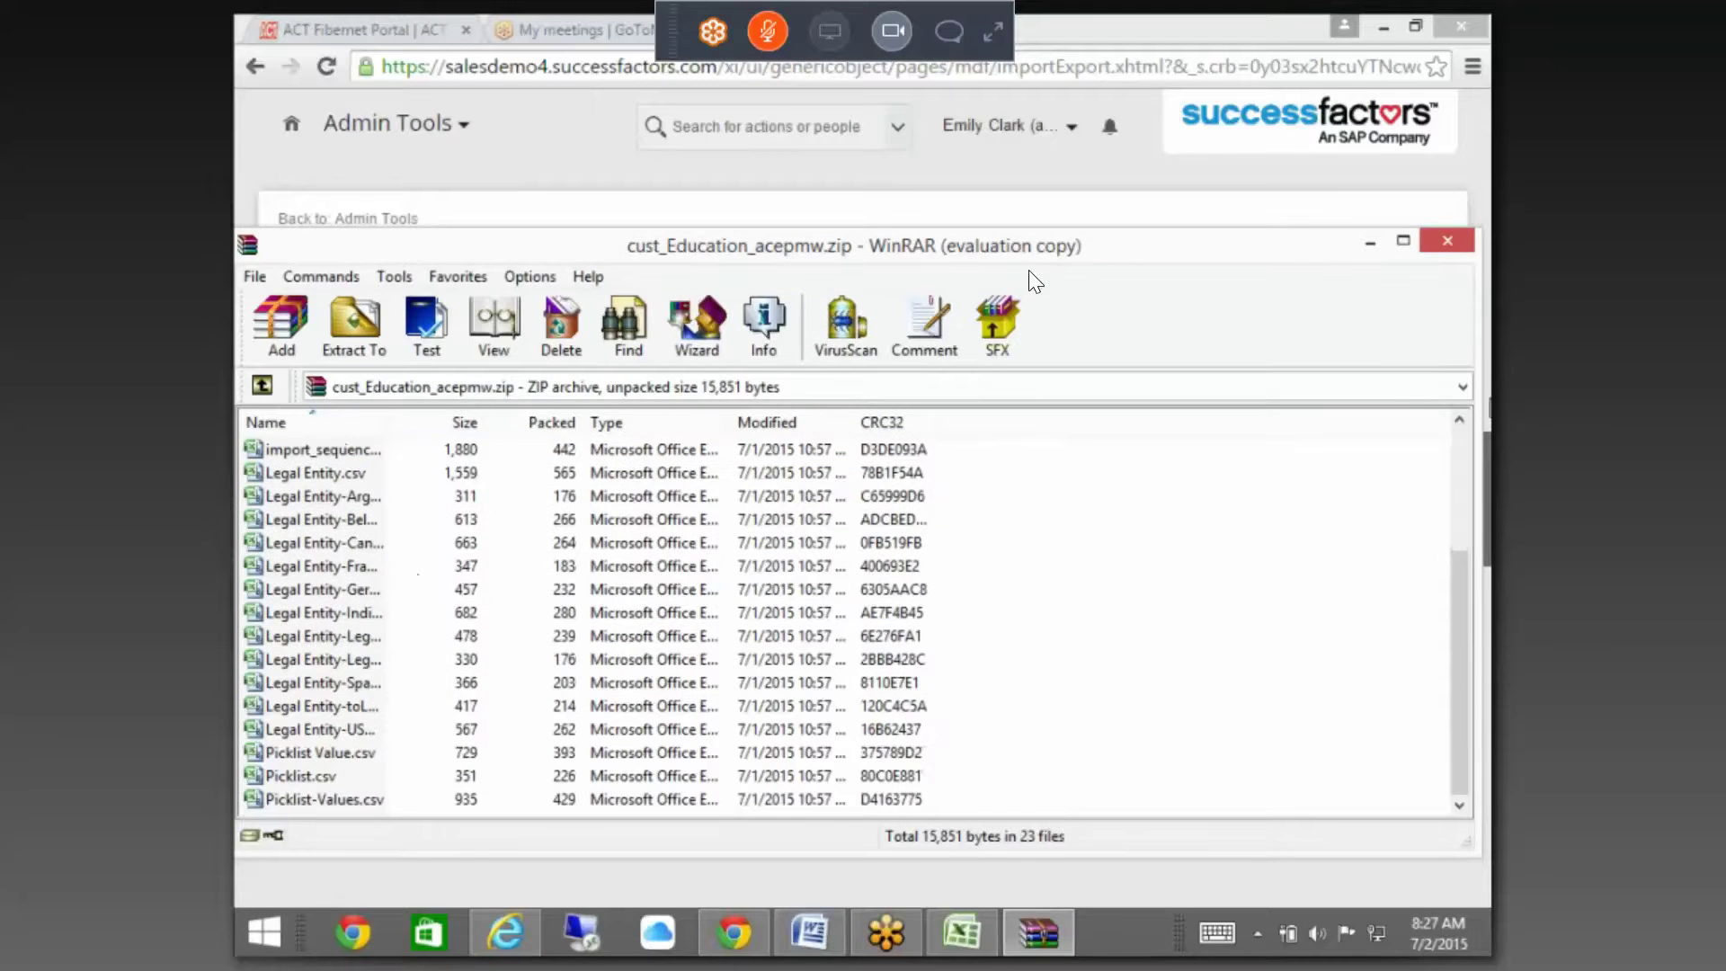
click(1447, 242)
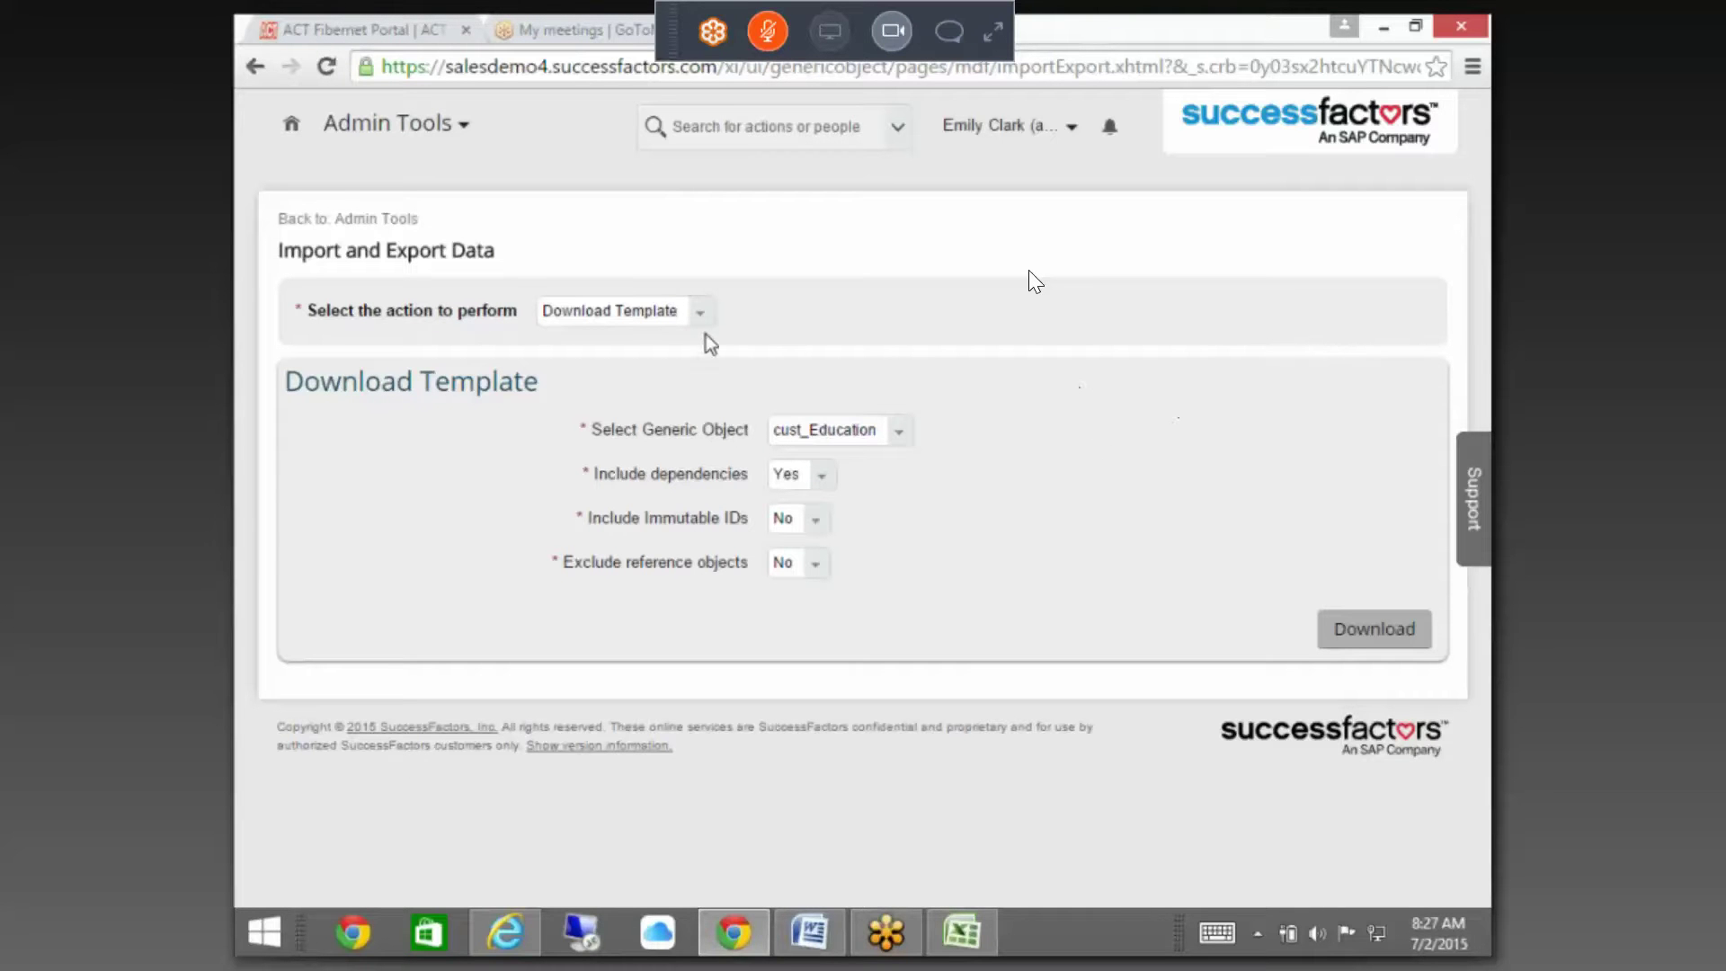
- Return to Admin Tools and open the Configure Business Rules tool
click(383, 219)
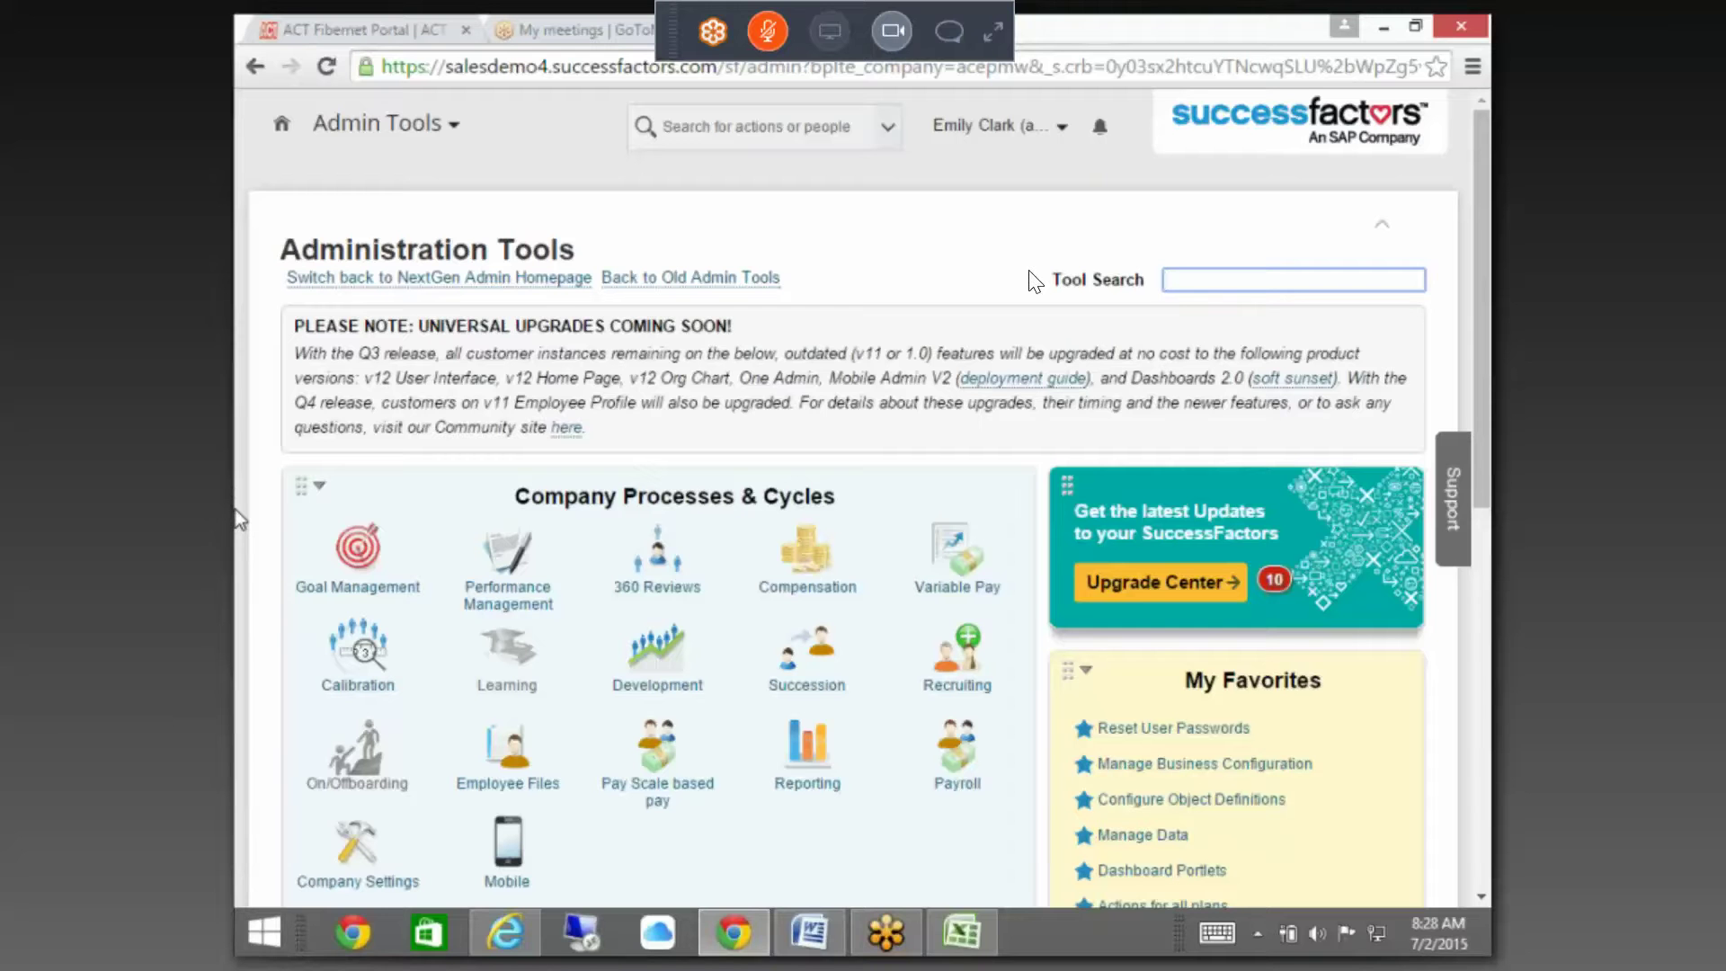
text(BUSINES)
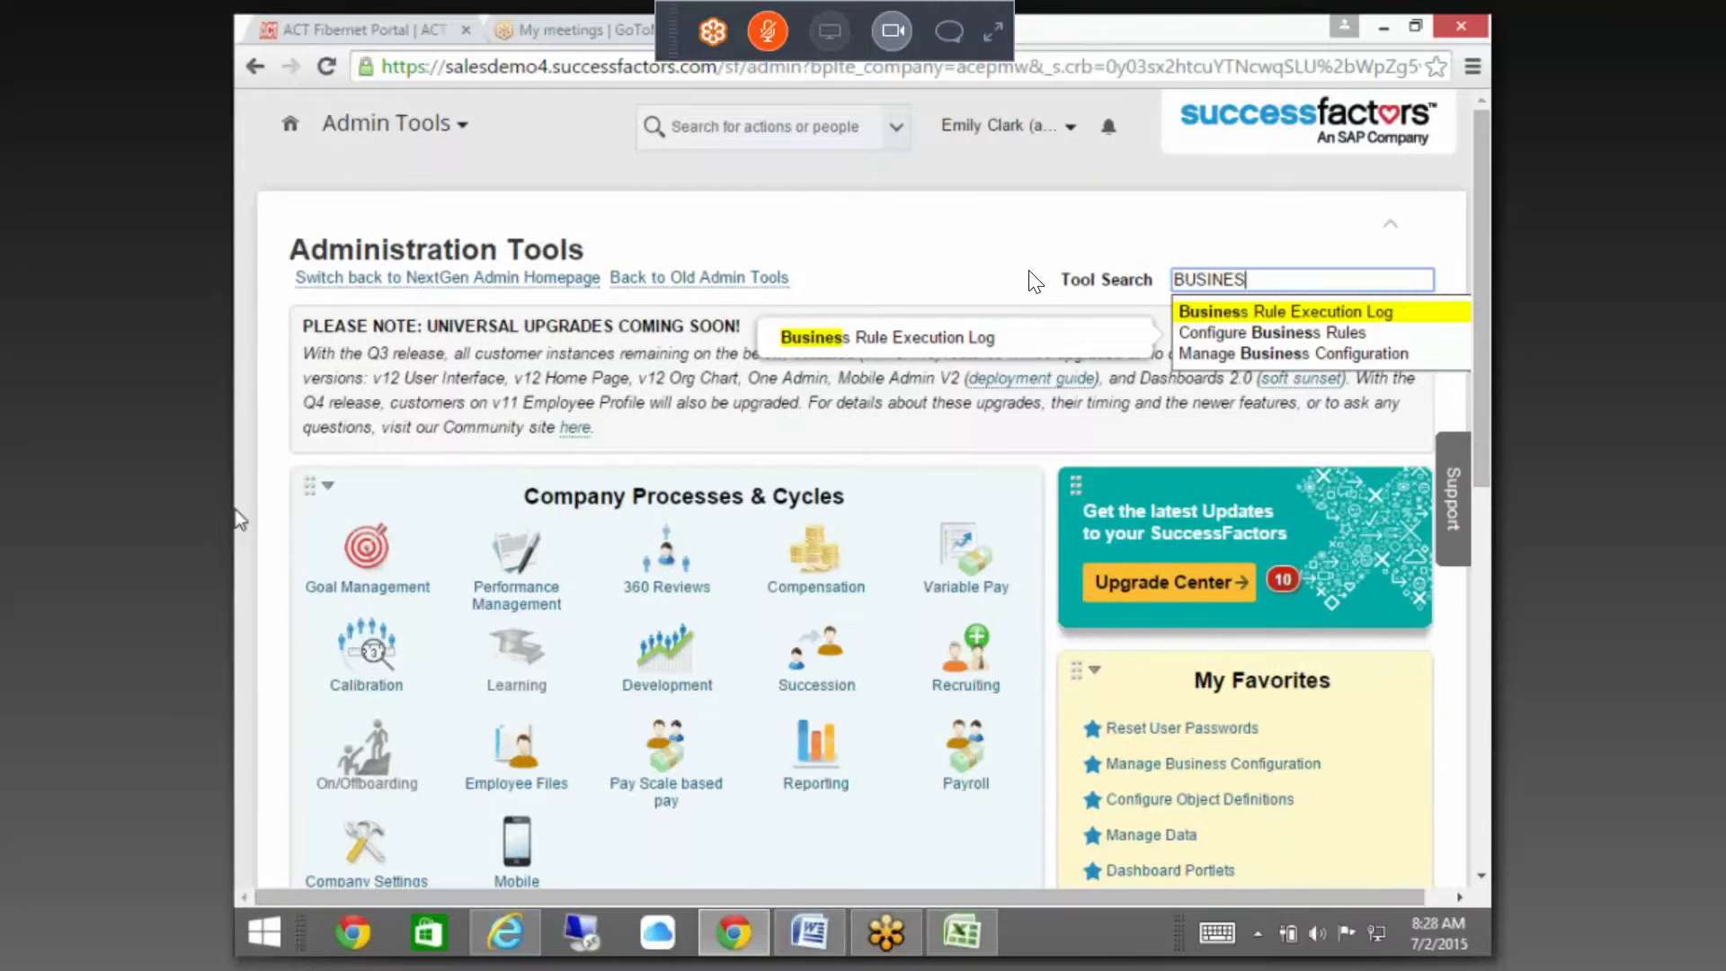
click(1282, 333)
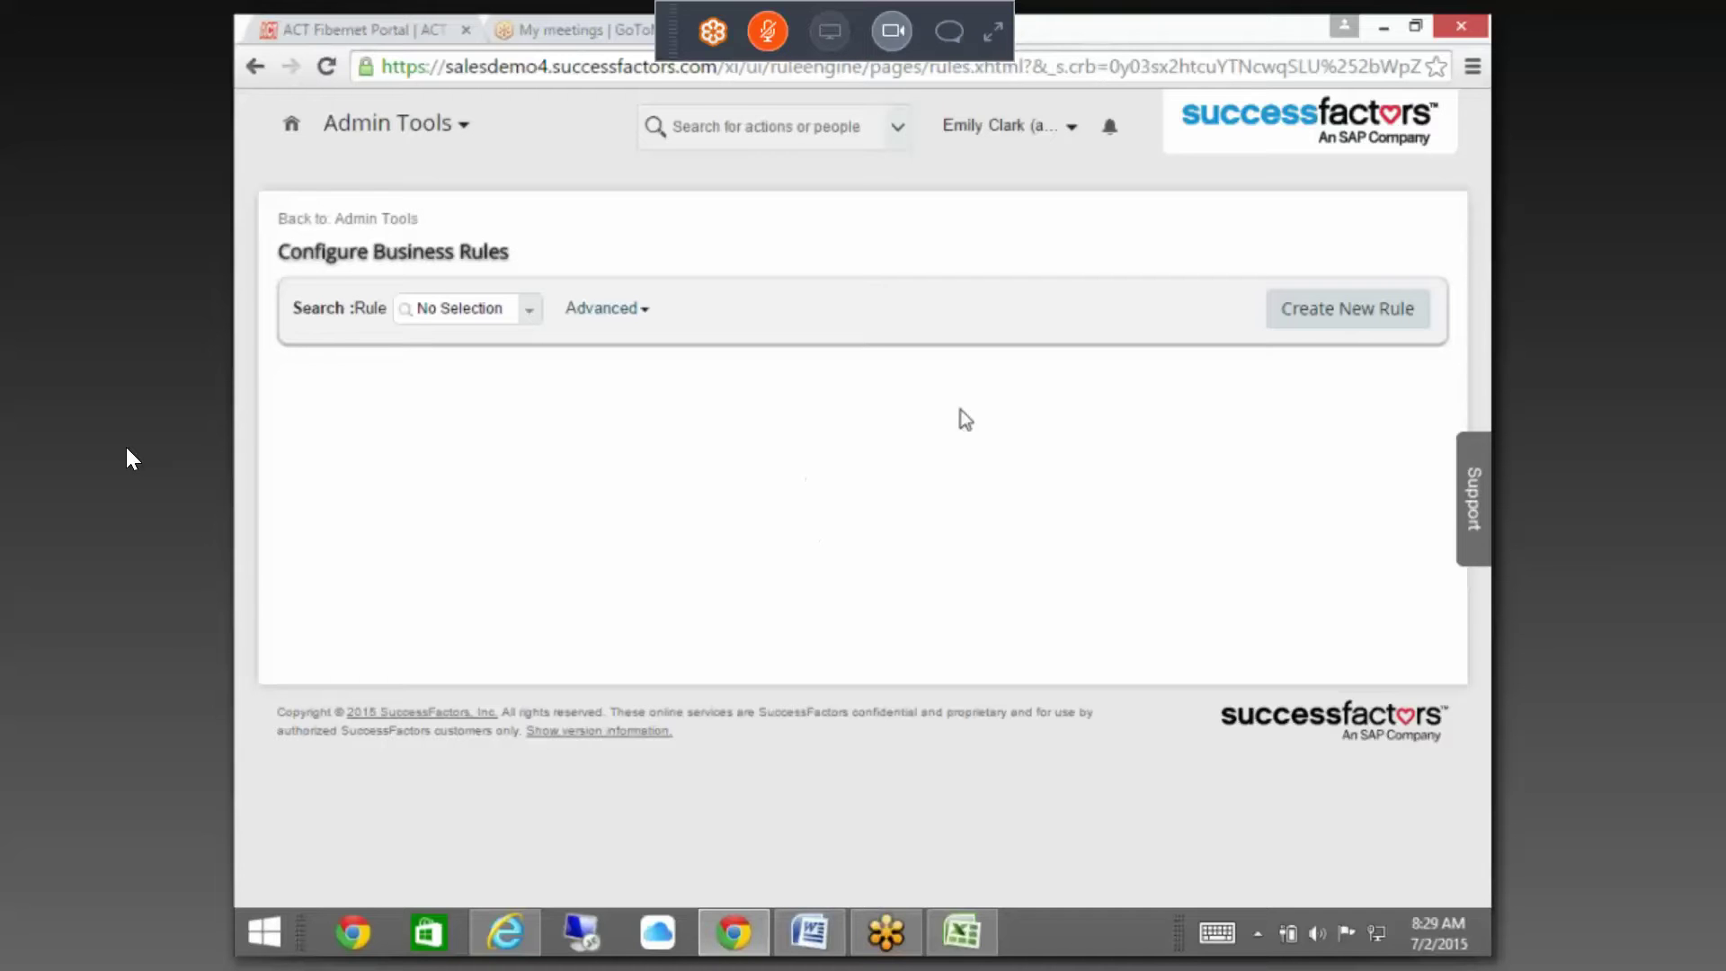
- Start a new business rule with cust_Education as its base object
click(1362, 309)
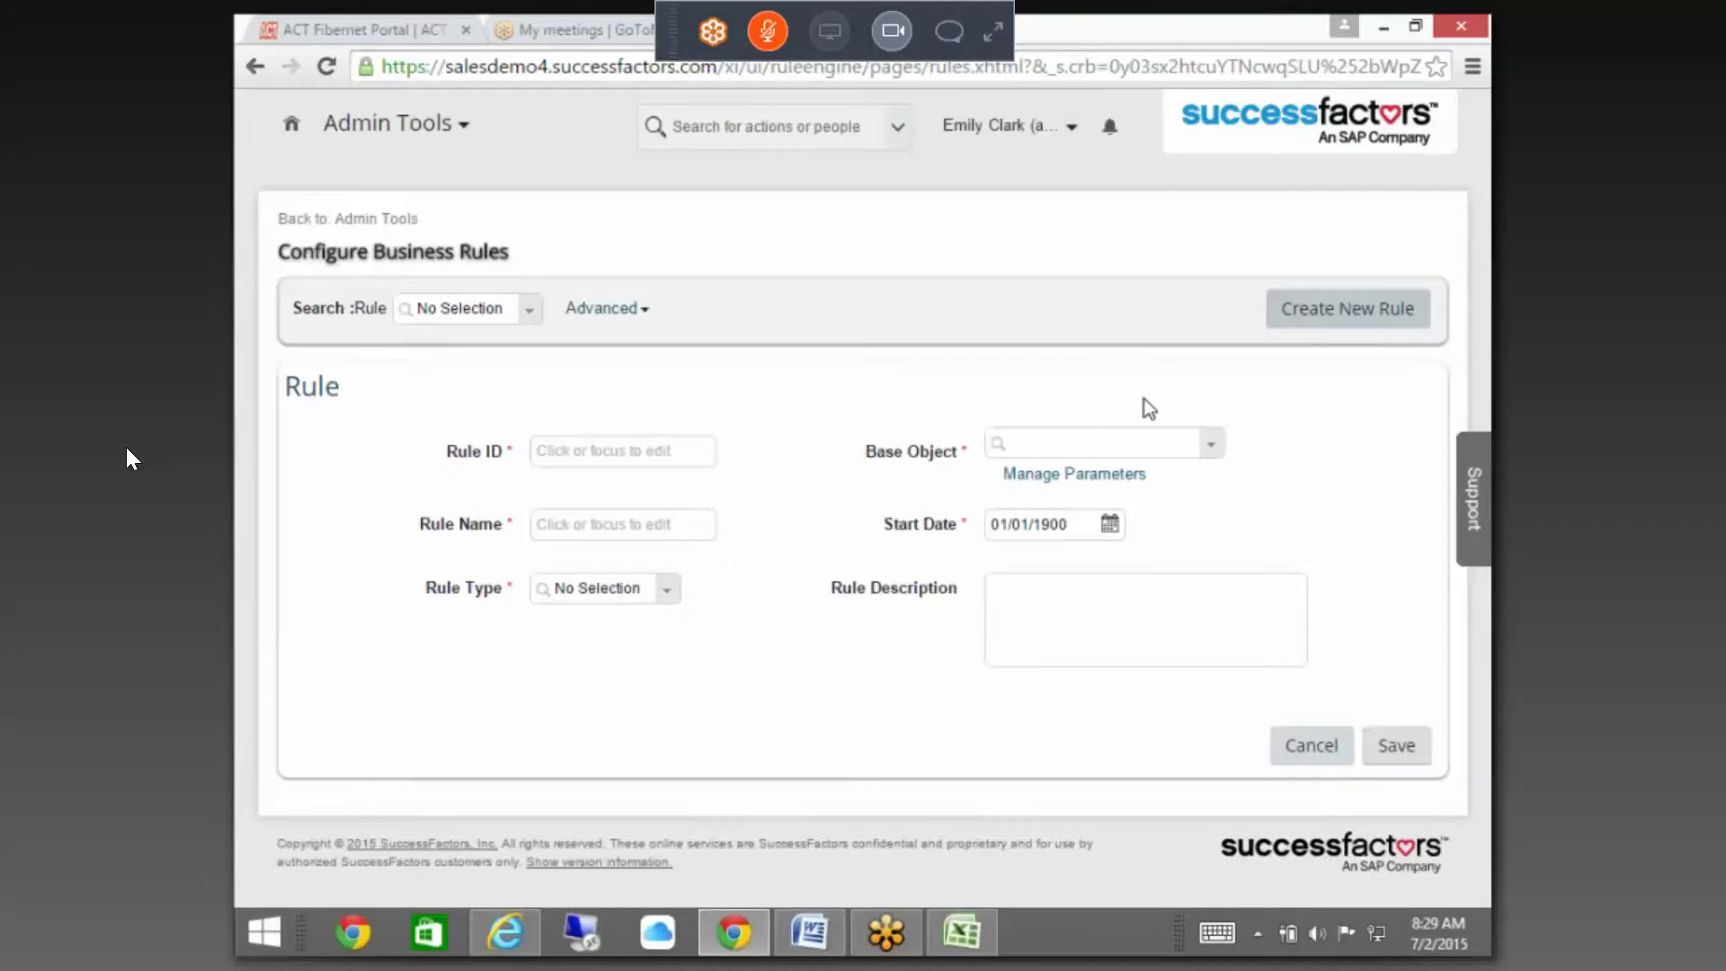
click(1090, 442)
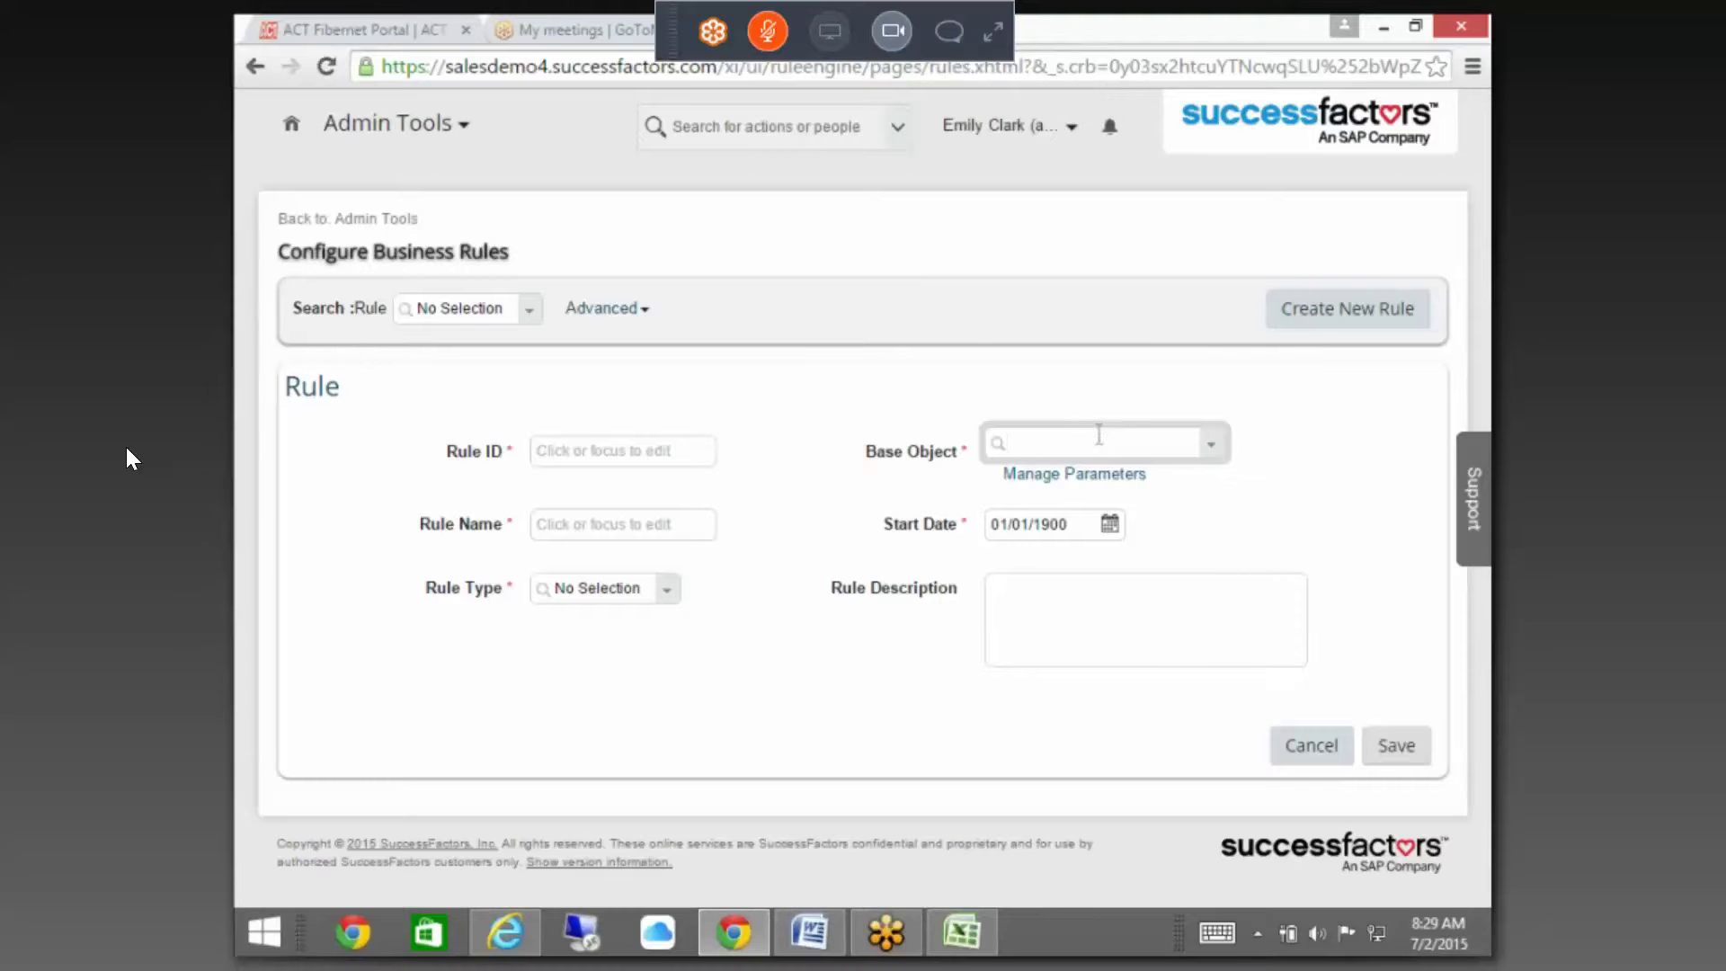
text(CUST_ED)
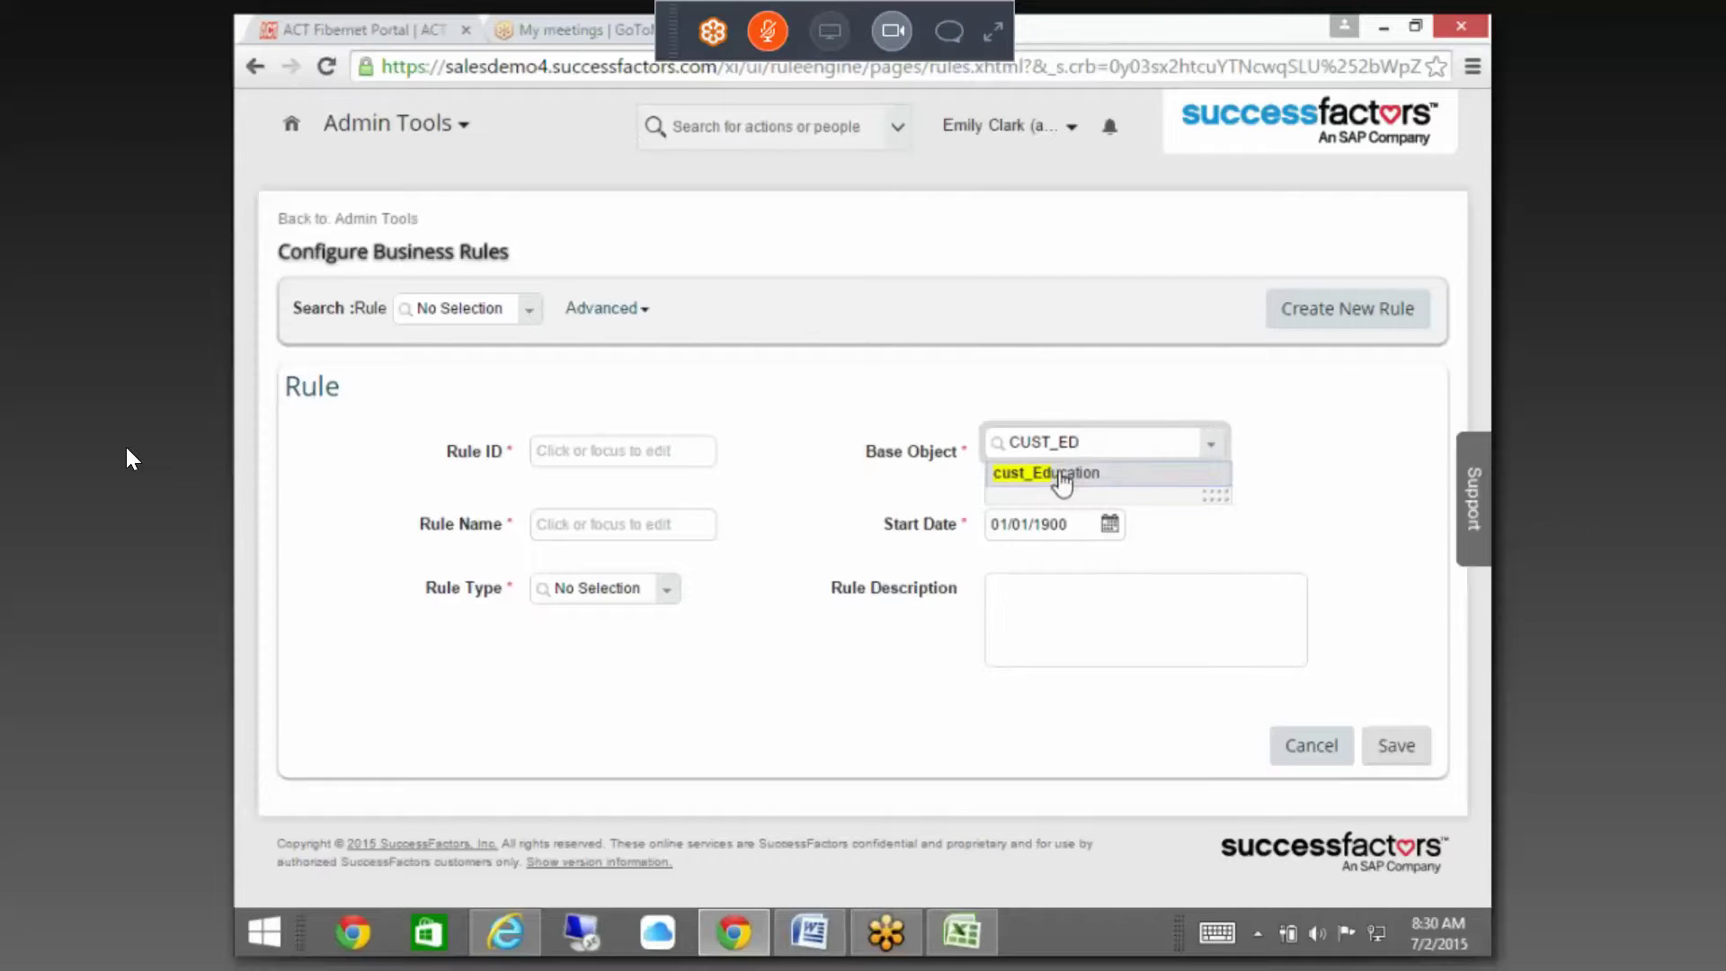
- Enter TEST as both the rule ID and the rule name
click(663, 442)
text(TEST)
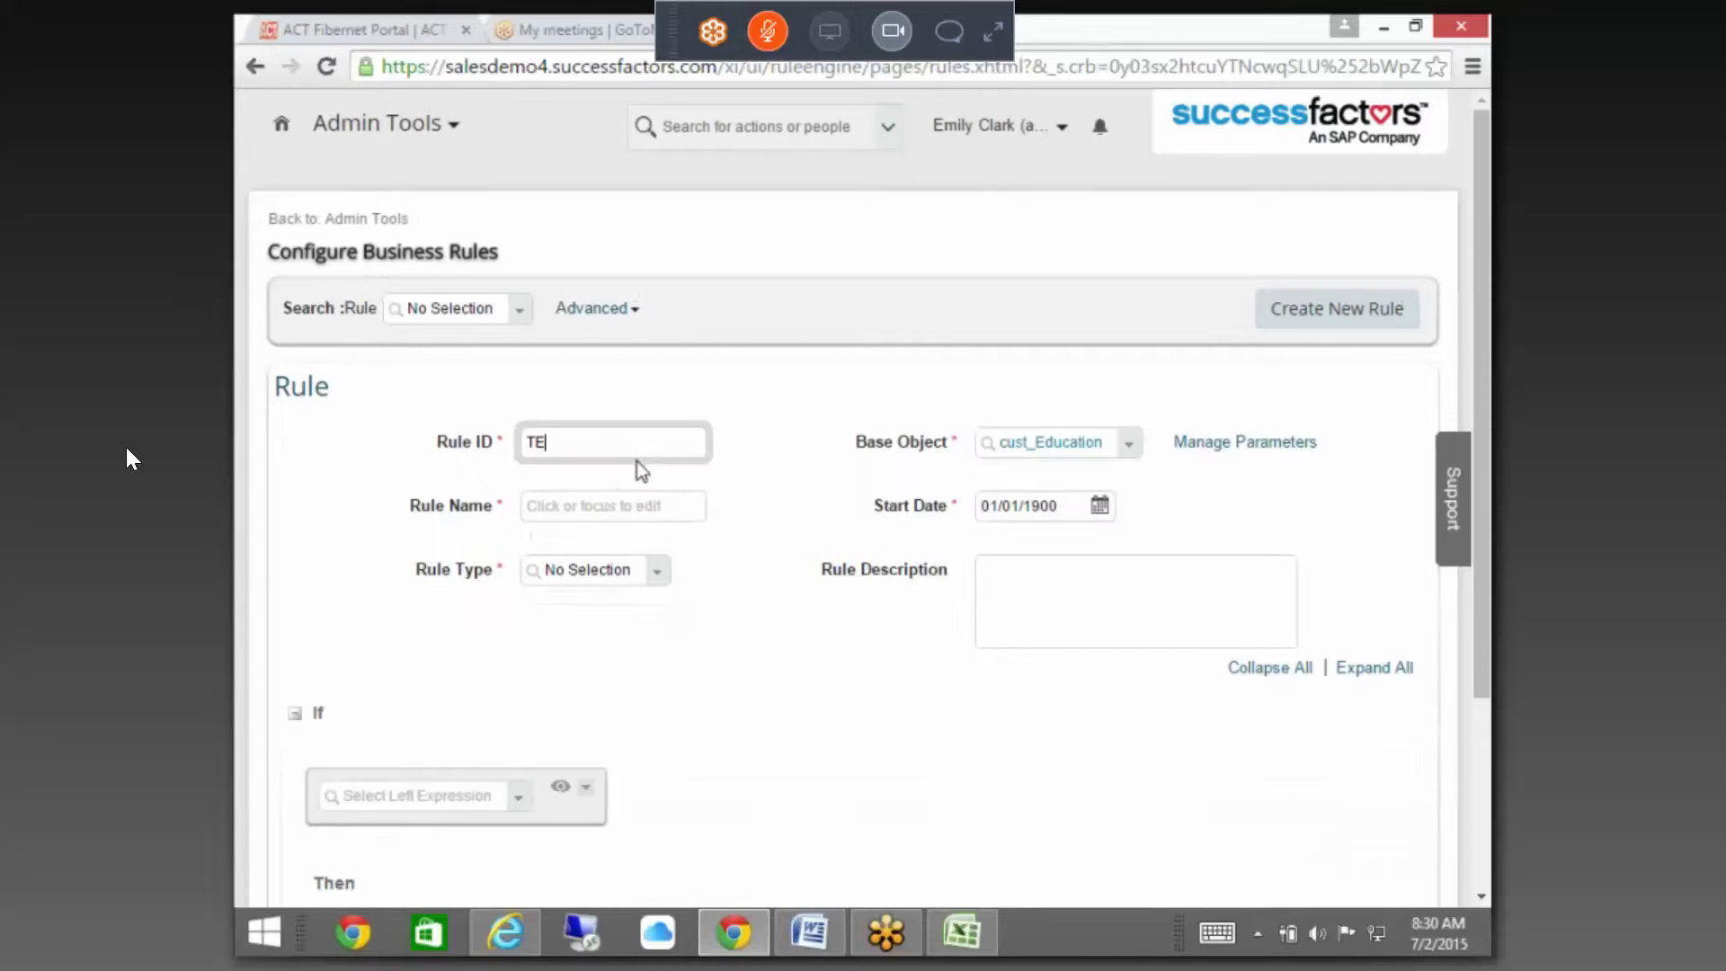
click(617, 496)
text(TEST)
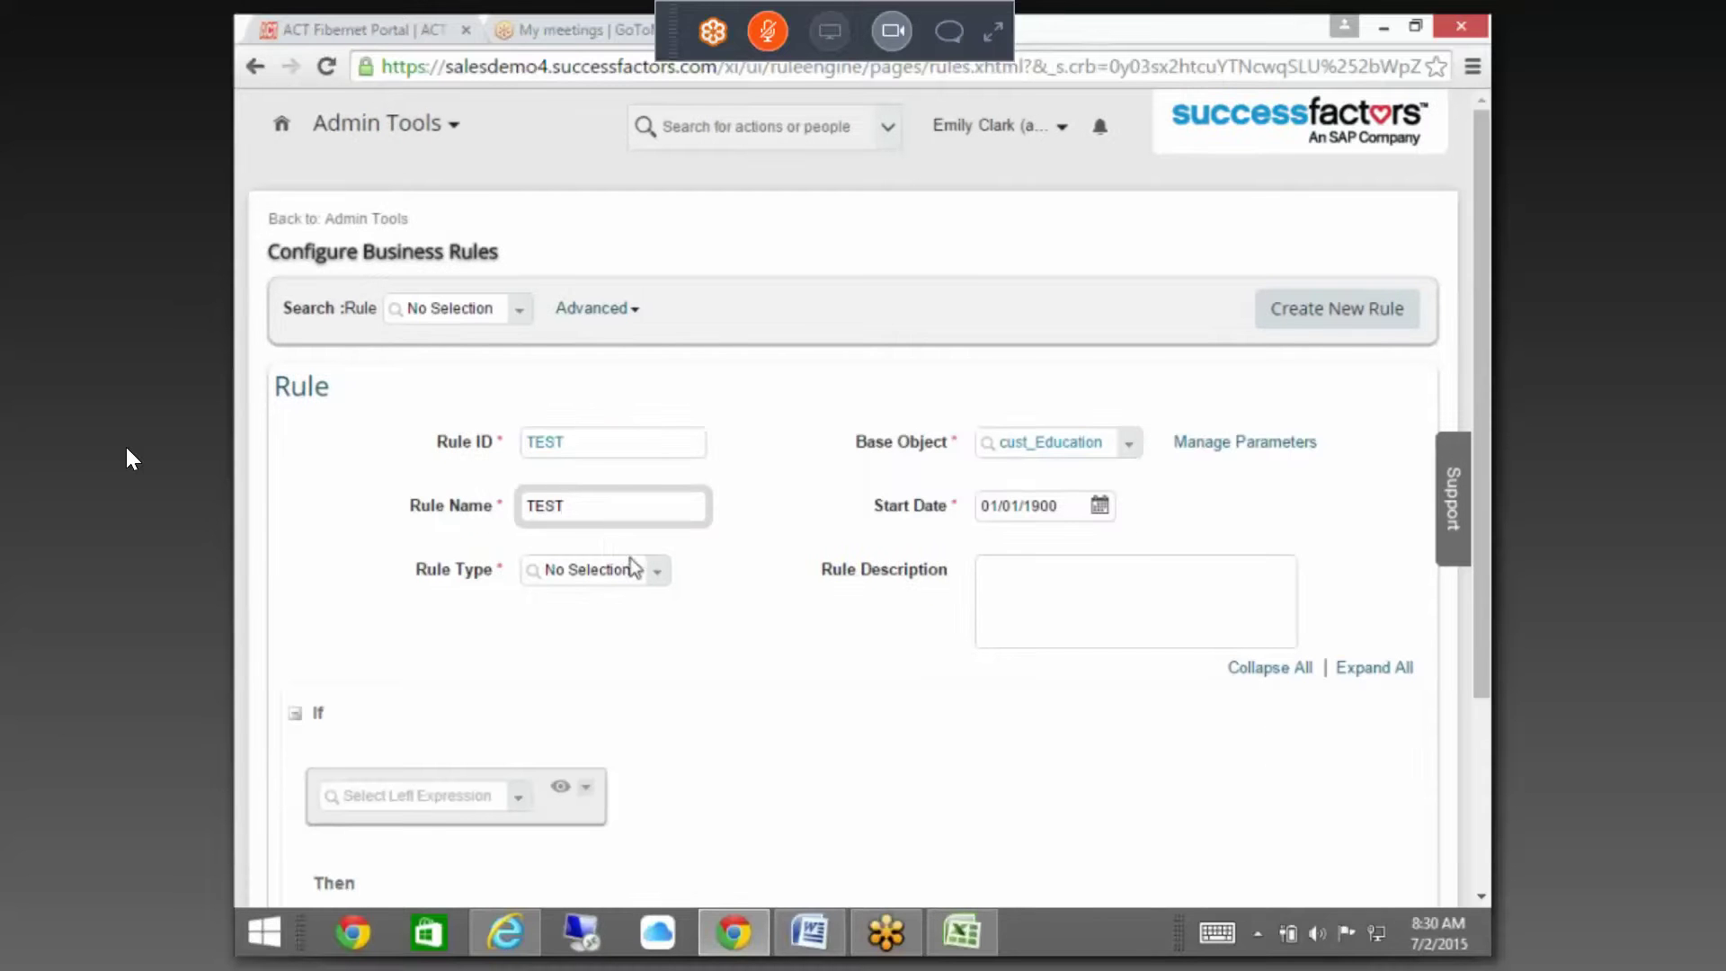
- Replace the rule ID with Test_Education and copy the new text
key(shift+Tab)
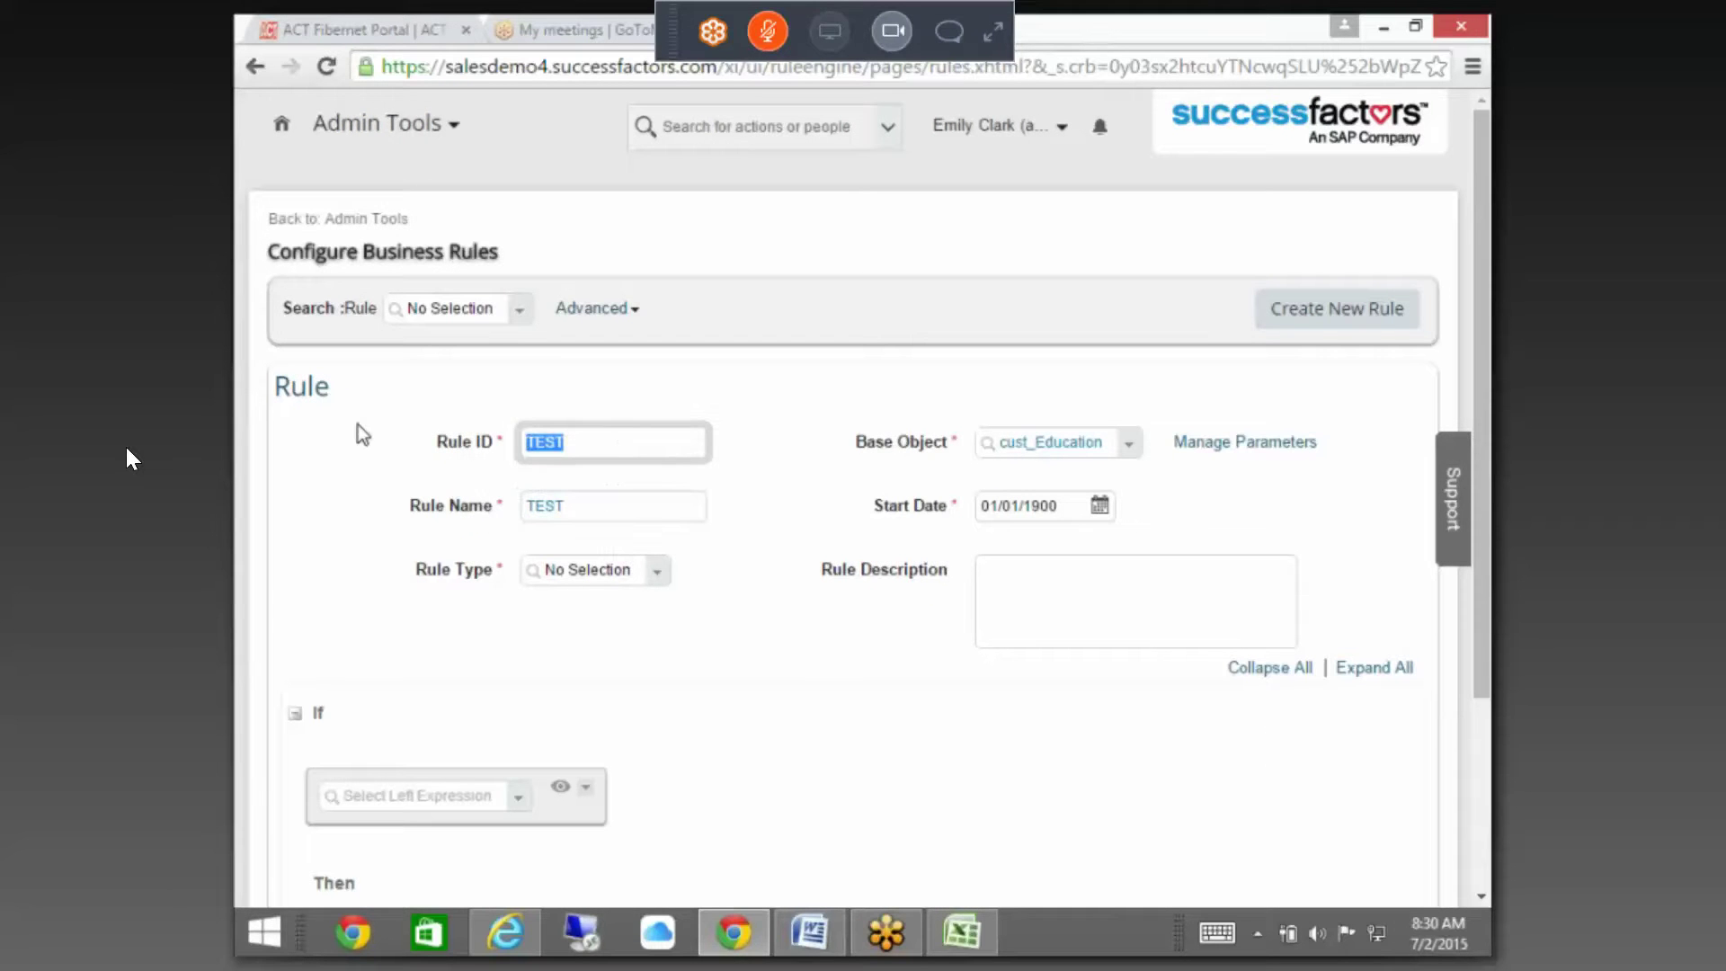
text(TE)
key(BackSpace)
key(BackSpace)
text(Test_Educ)
key(BackSpace)
key(BackSpace)
text(ucation)
key(ctrl+a)
key(ctrl+c)
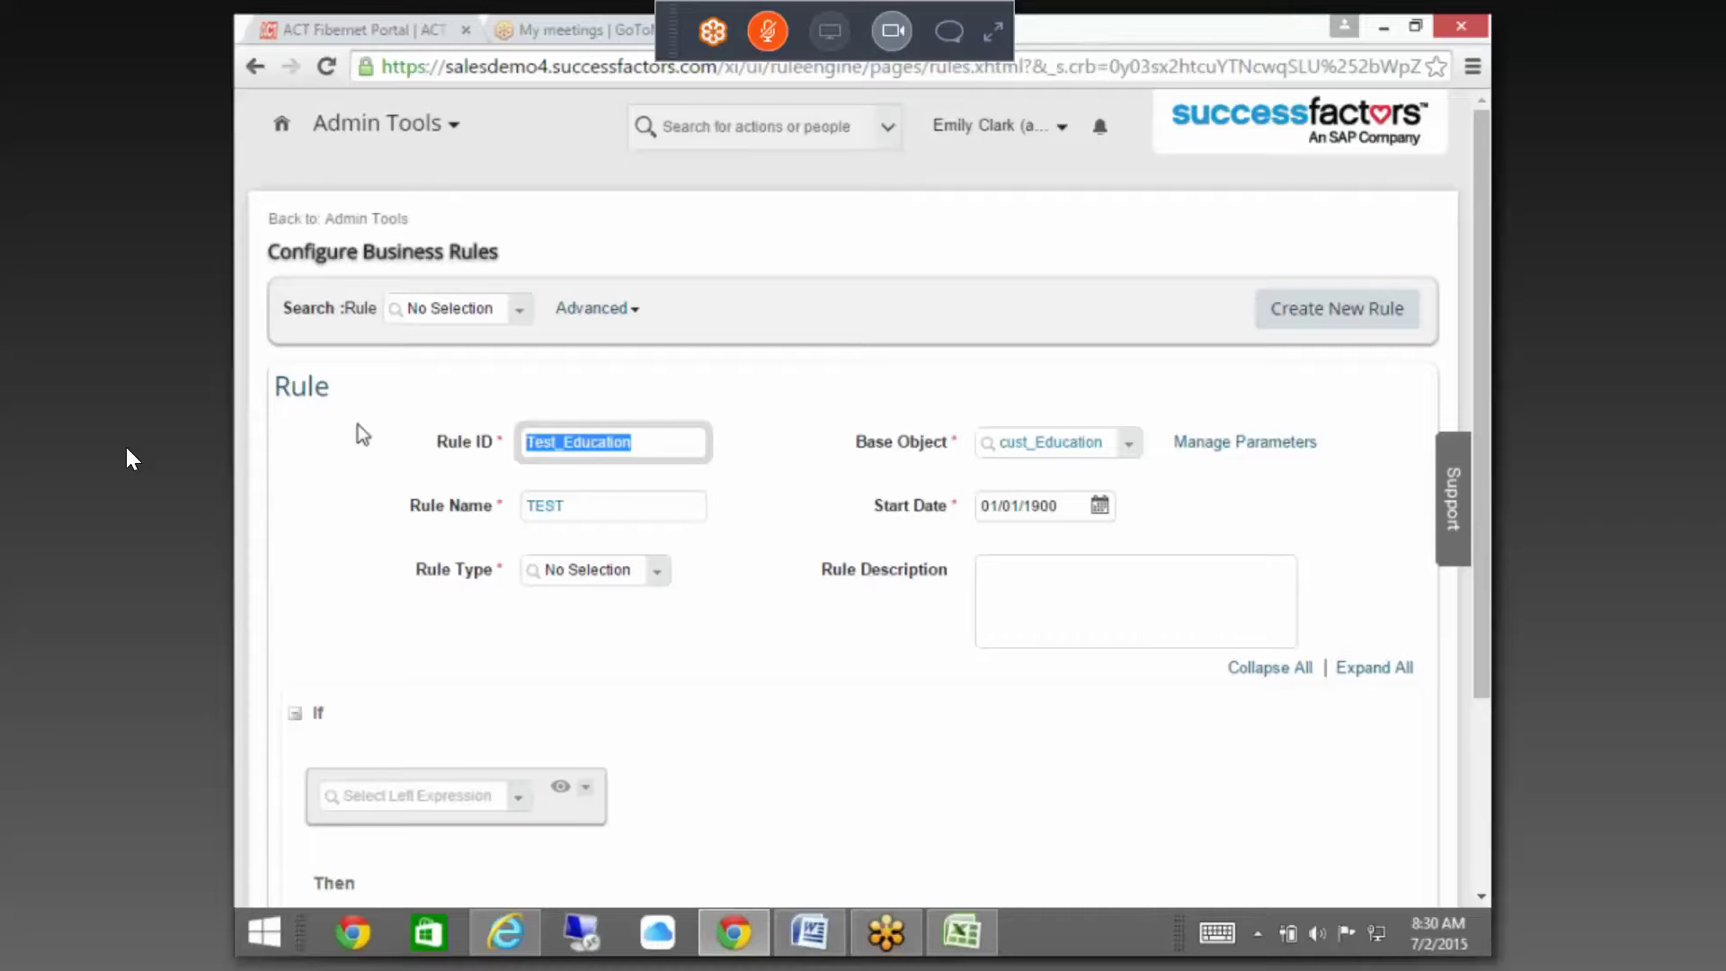
- Decline the base object change and replace the rule name with the copied text Test_Education
key(Tab)
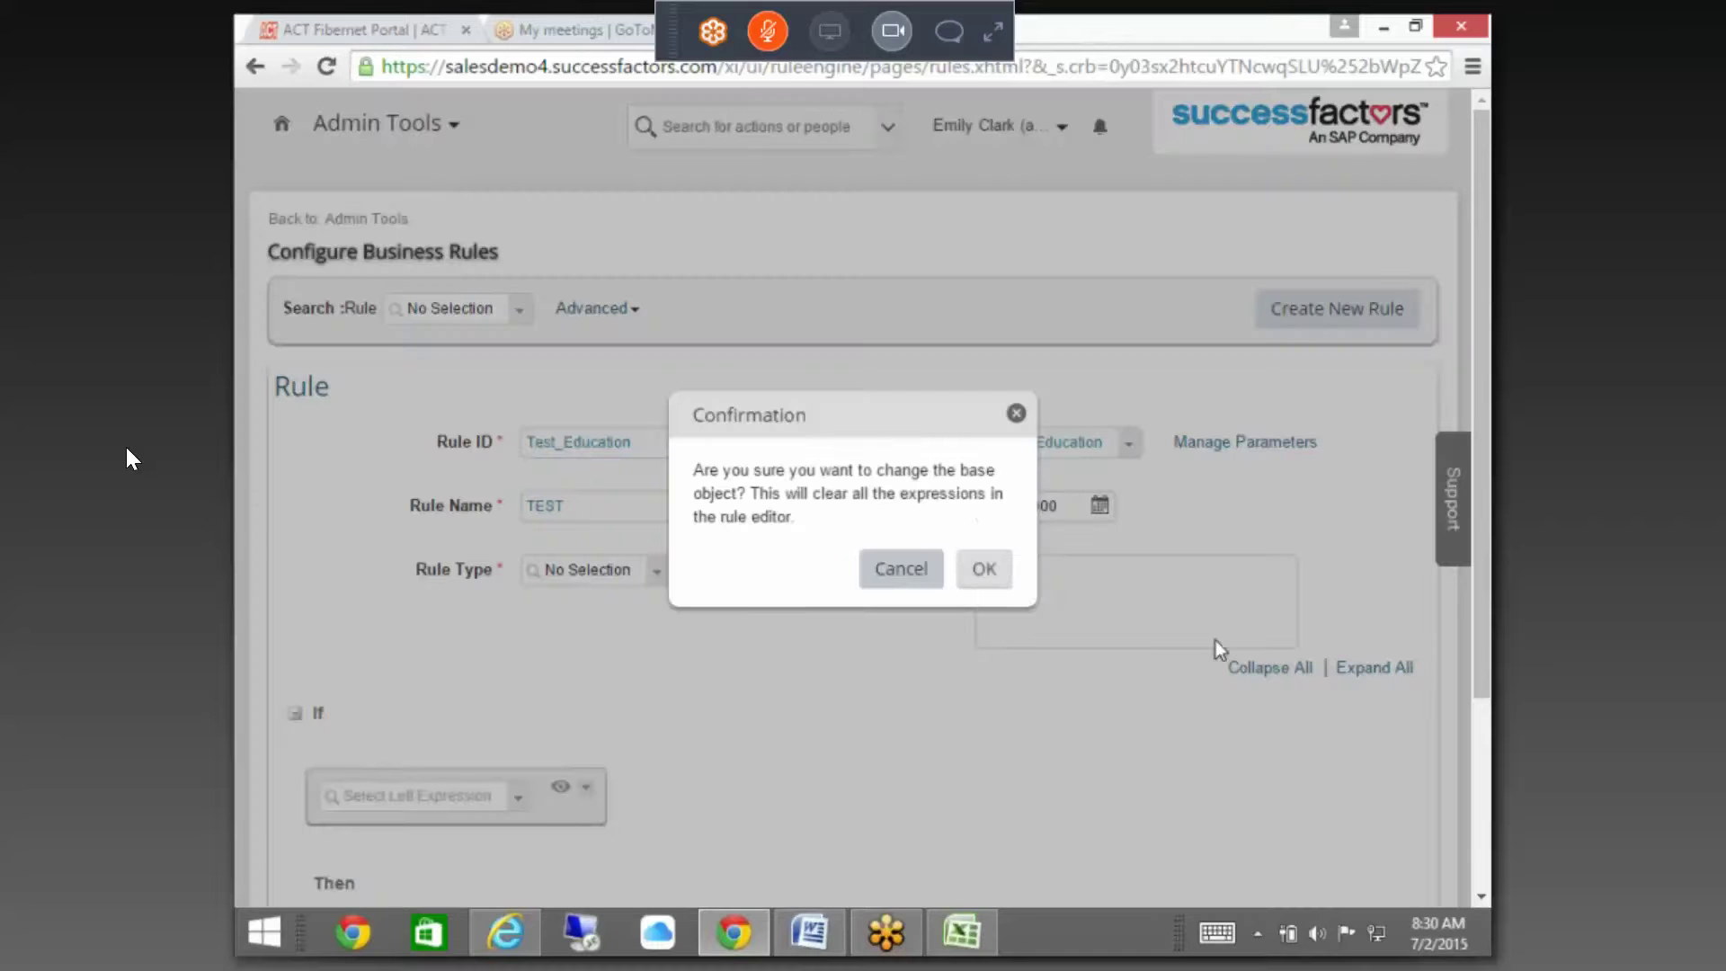
click(901, 568)
double_click(634, 517)
key(ctrl+v)
click(786, 665)
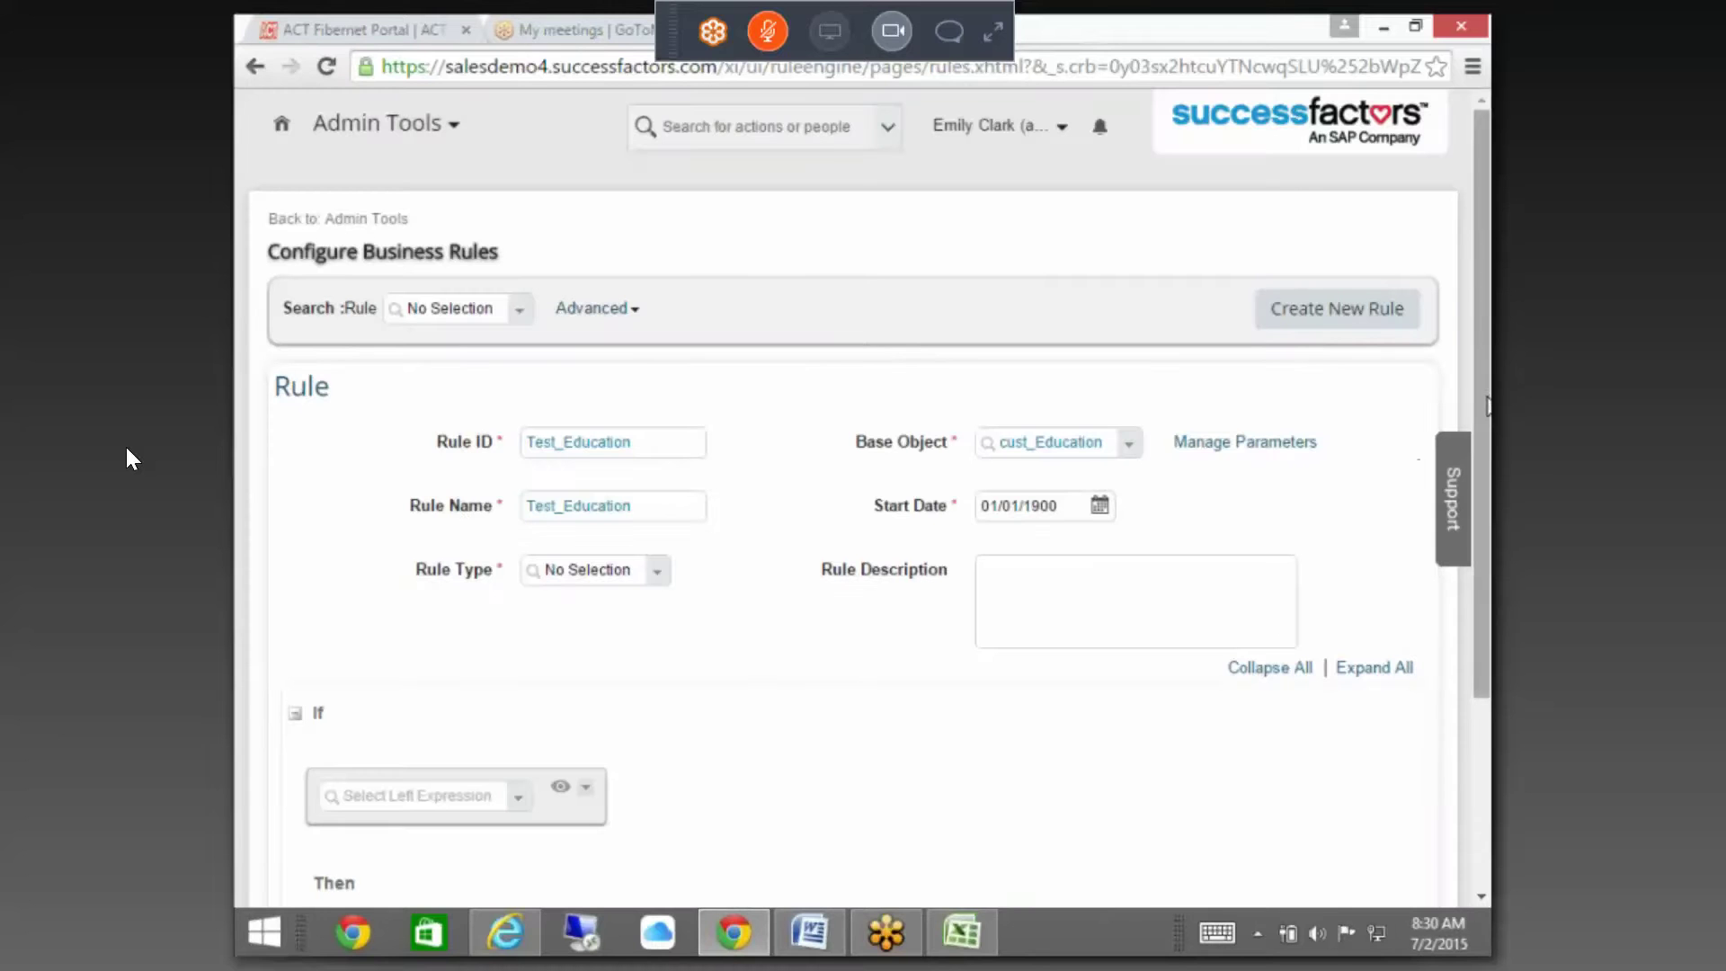
- Set the rule type to Propogate and mark the If condition as Always True
scroll(132, 460, down, 1)
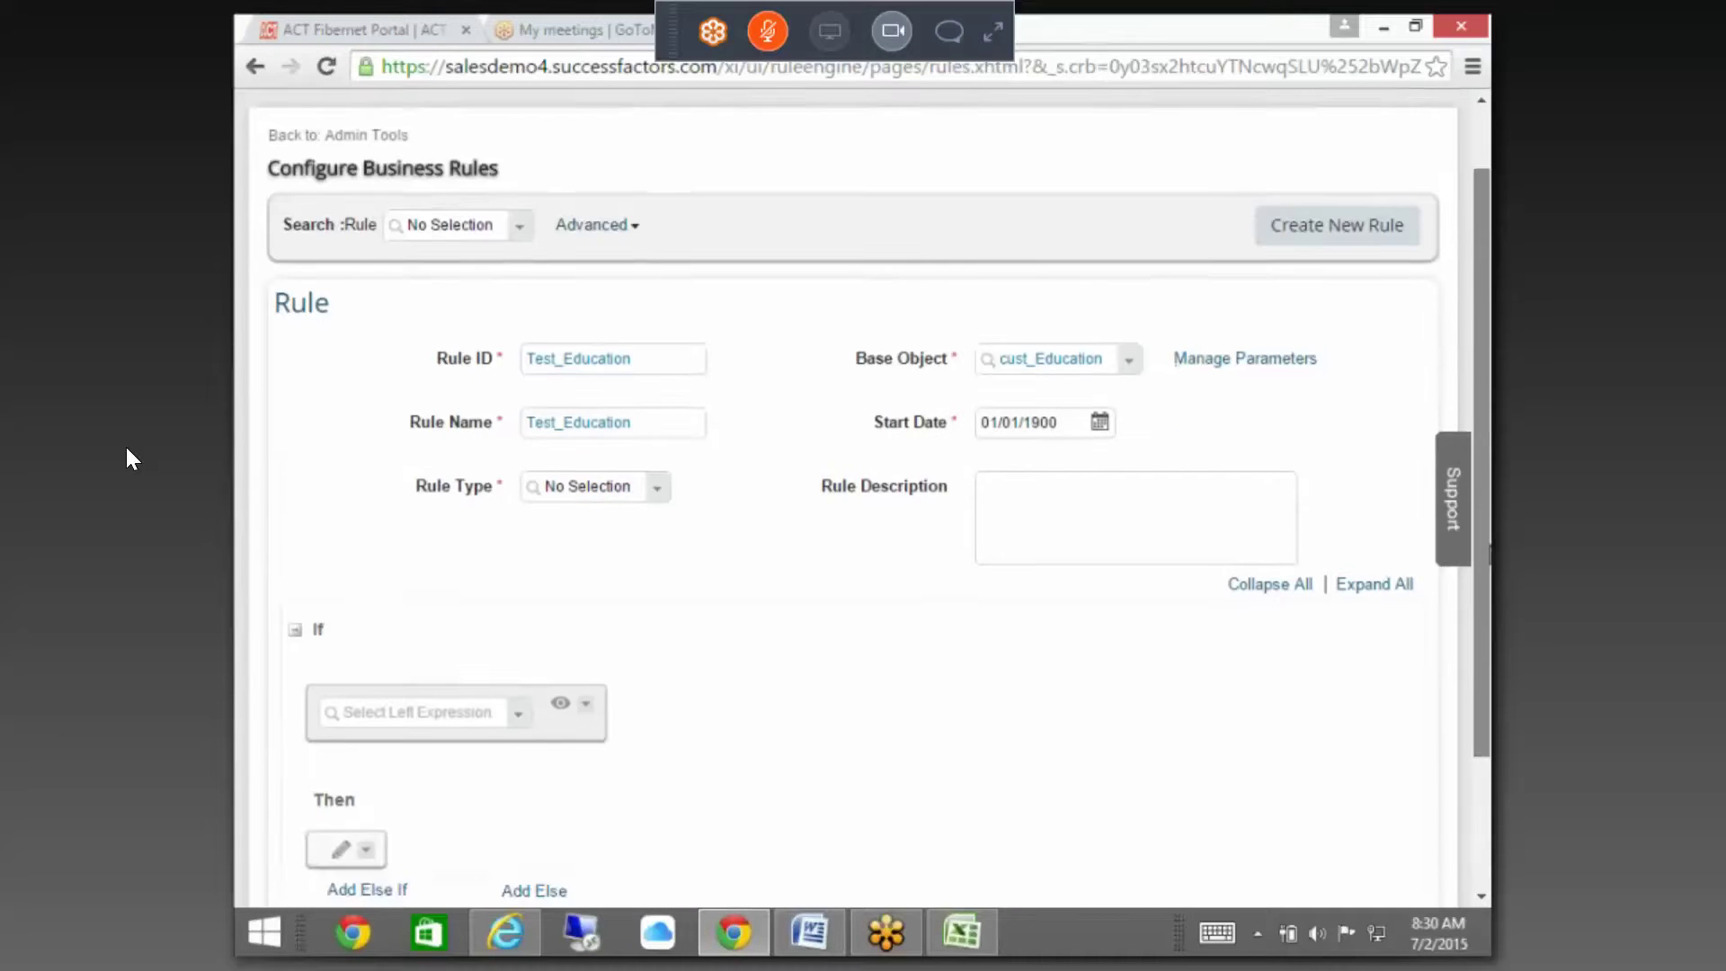
scroll(132, 459, down, 2)
click(661, 347)
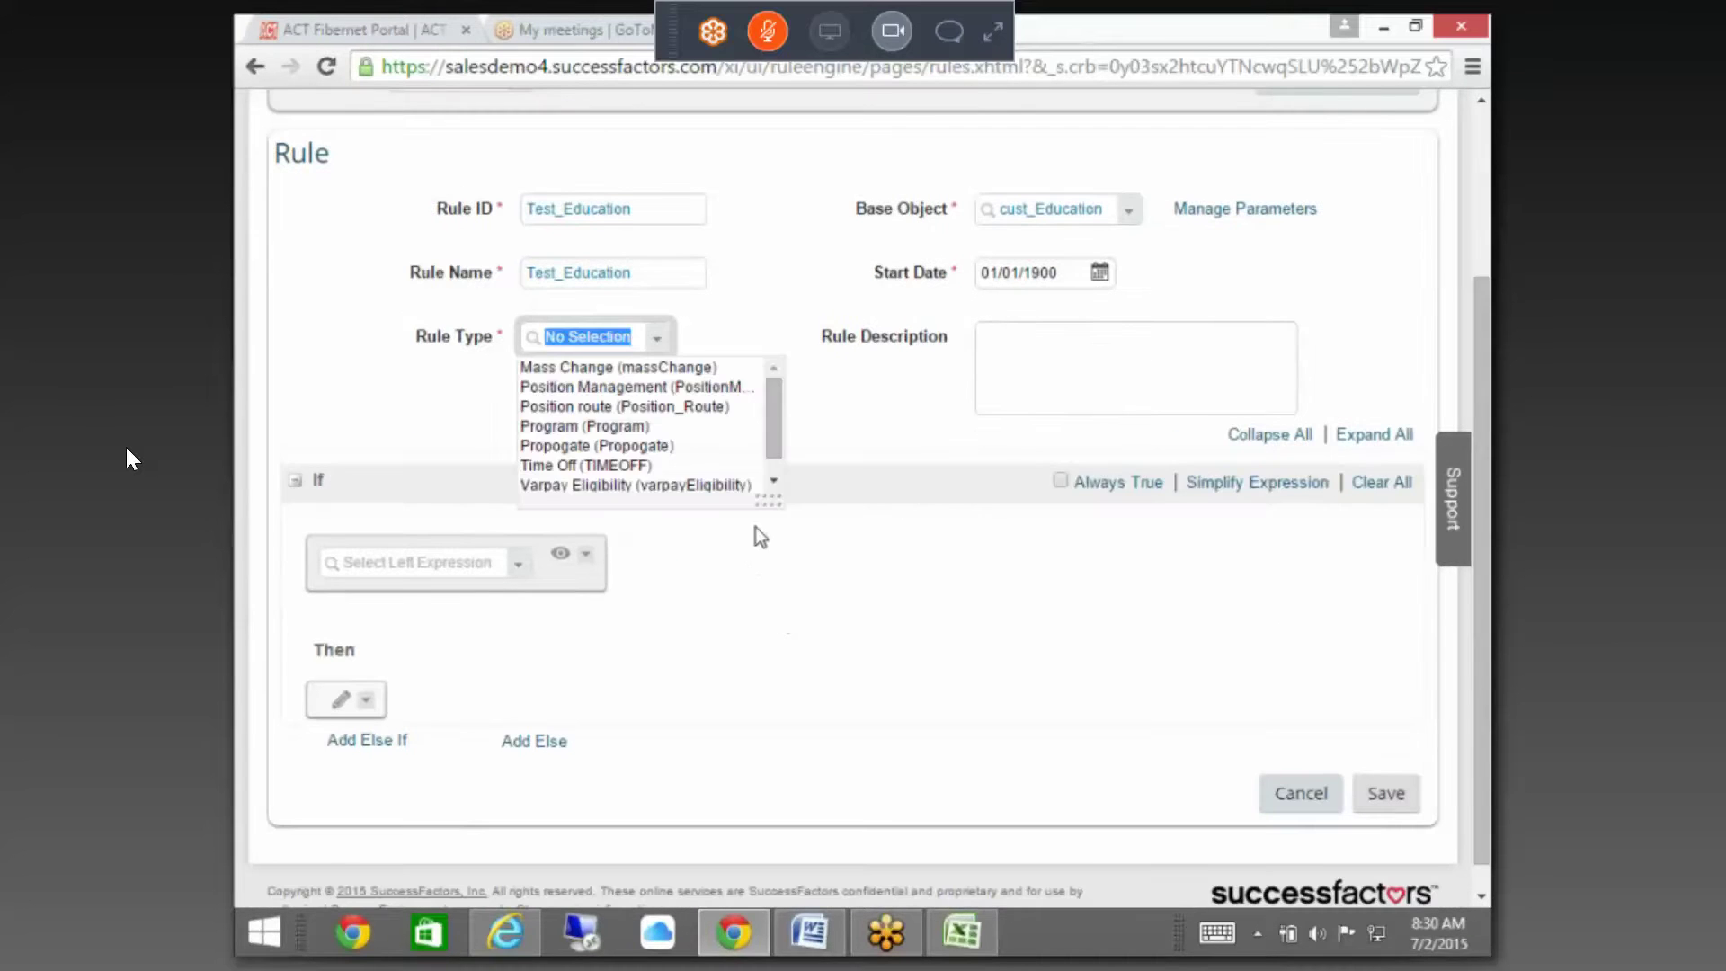
click(598, 446)
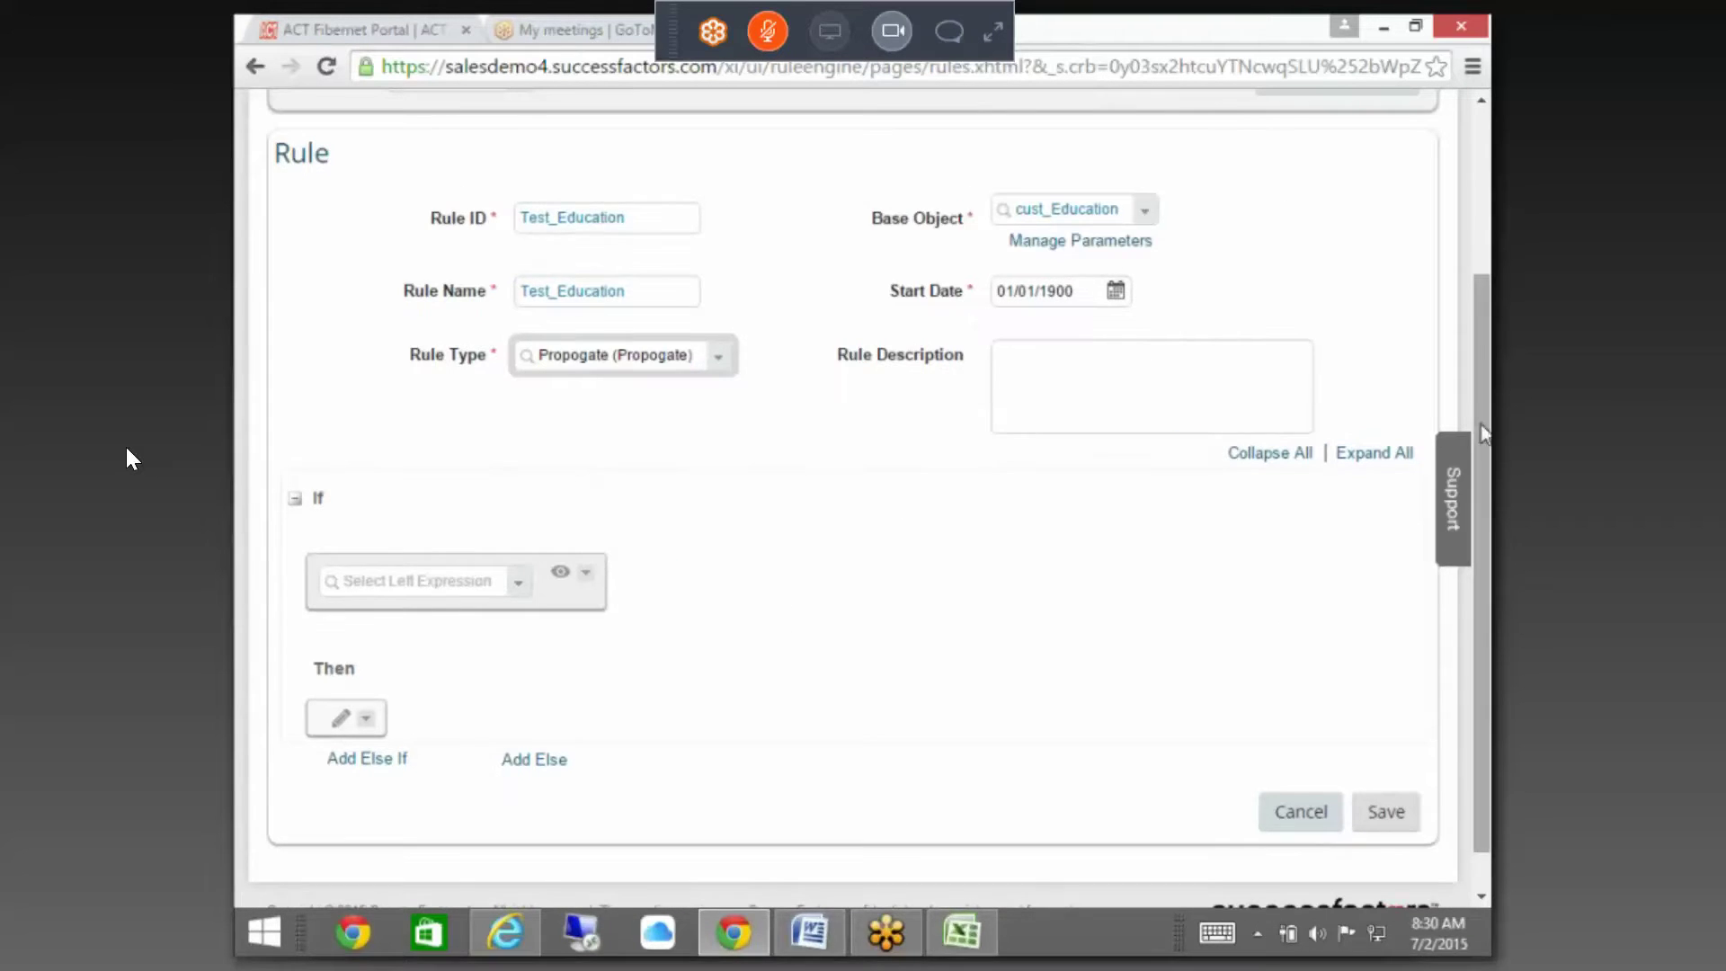
scroll(1438, 449, down, 1)
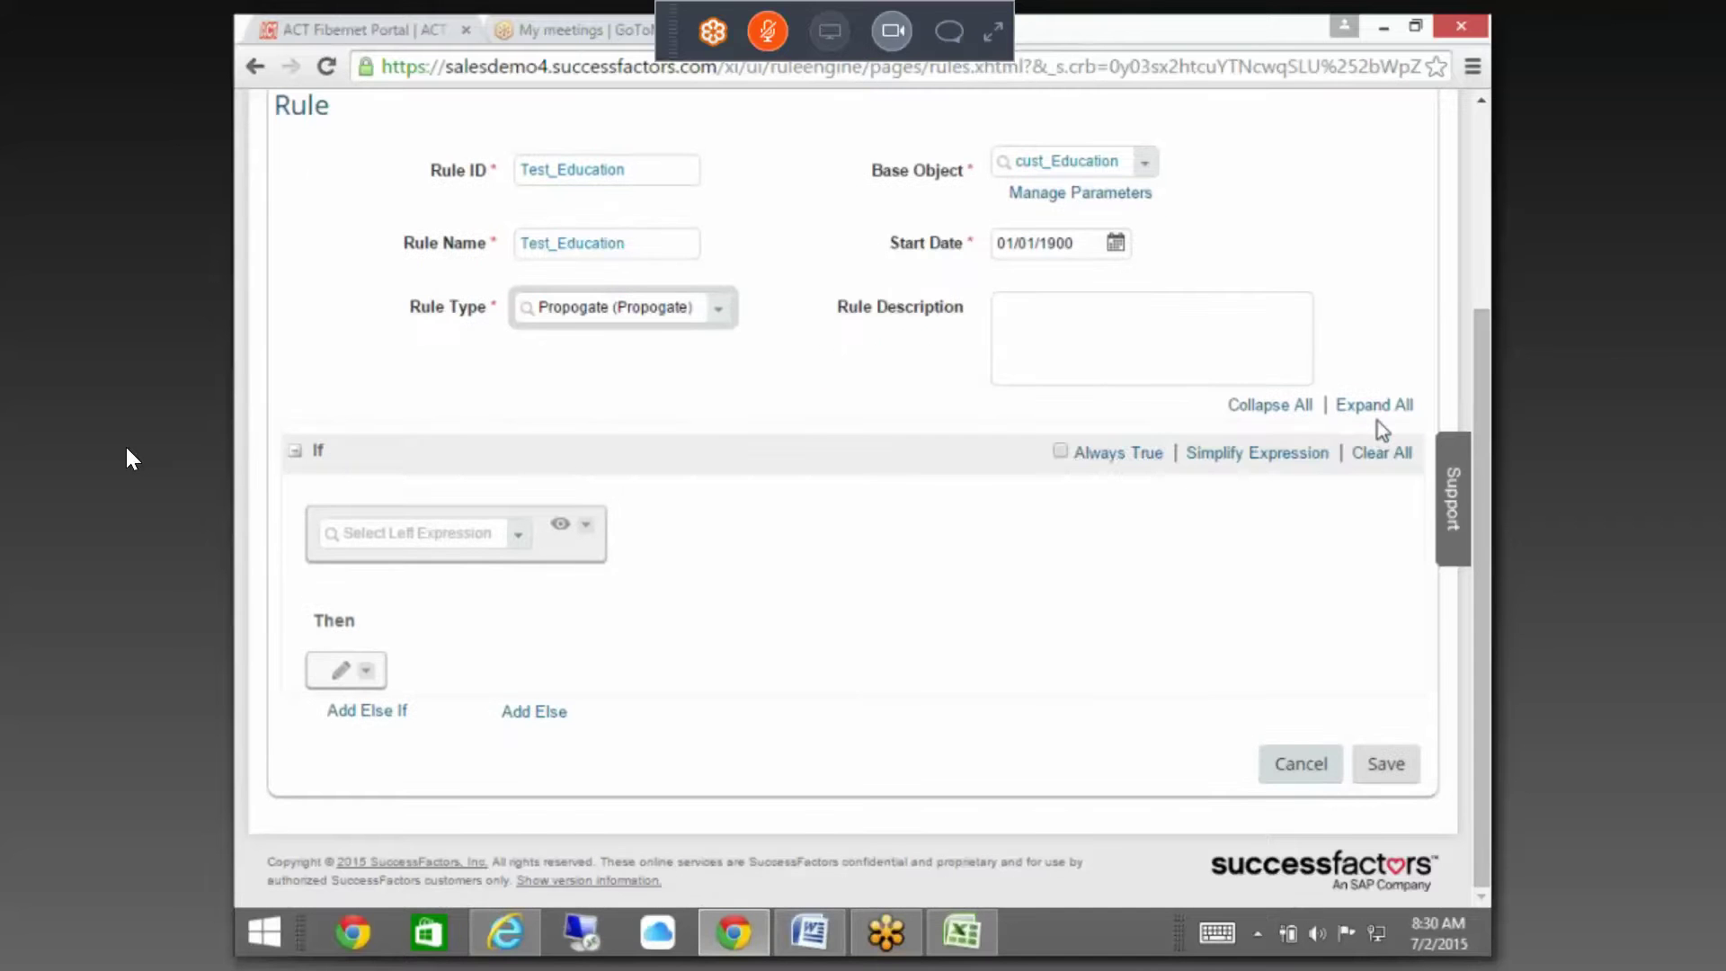
click(1060, 452)
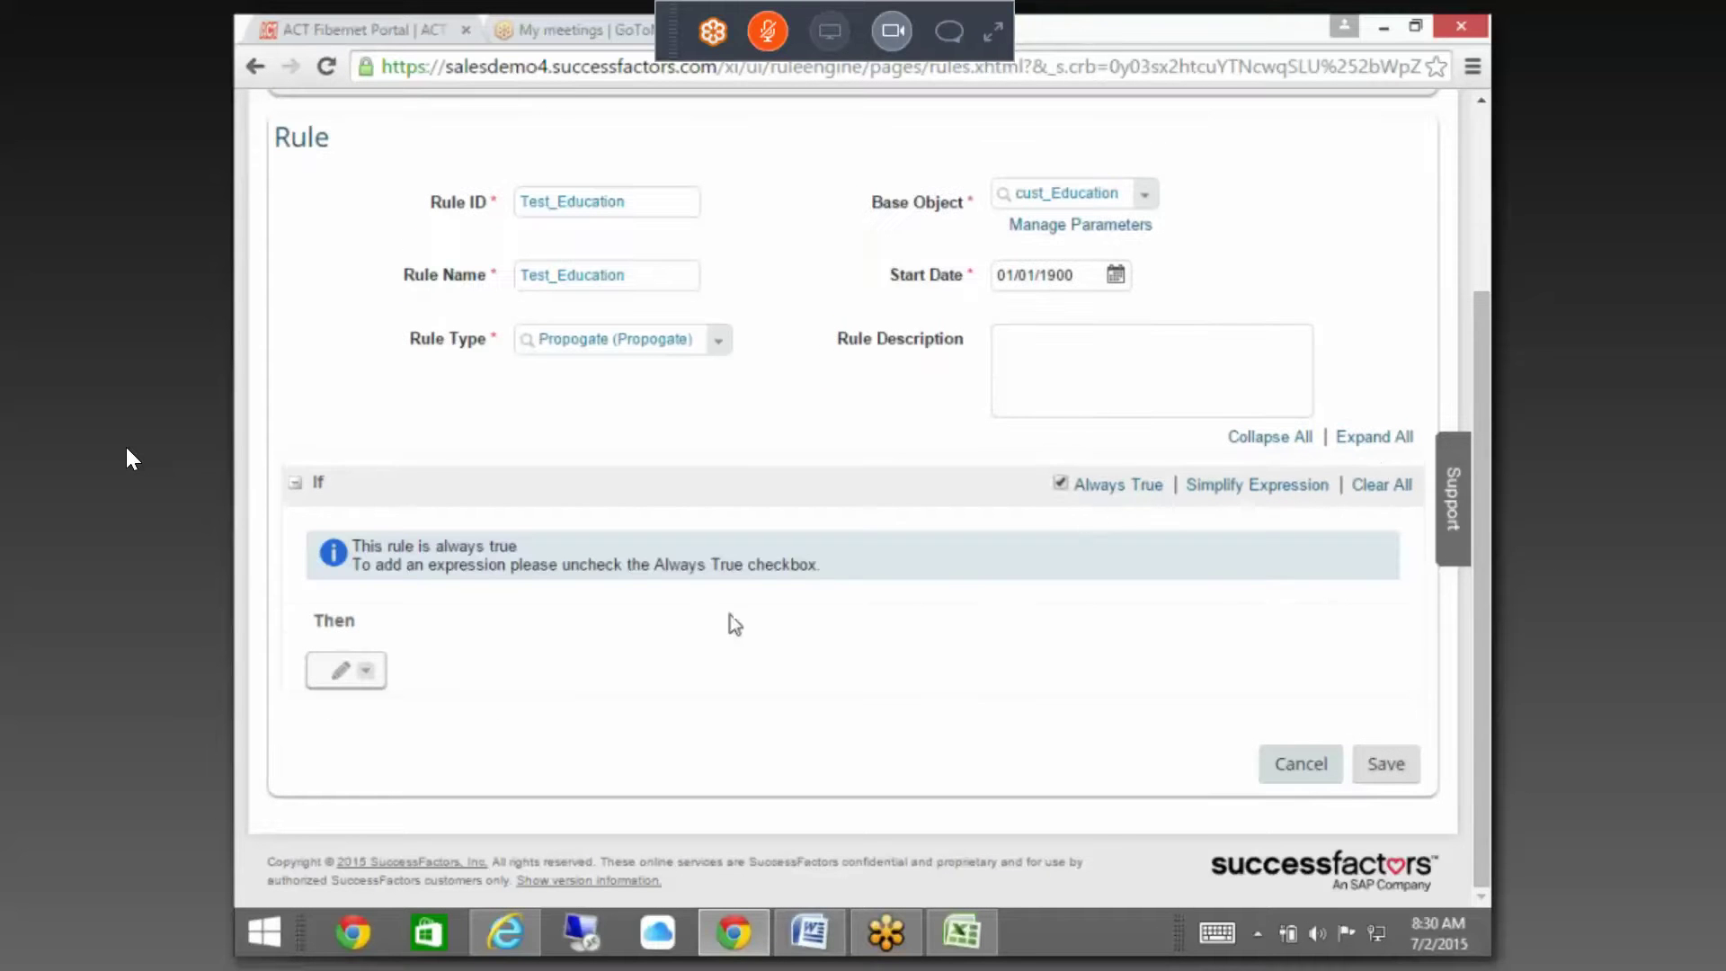
- Add a Set expression in the rule's Then section with Legal Entity as the target field
click(360, 670)
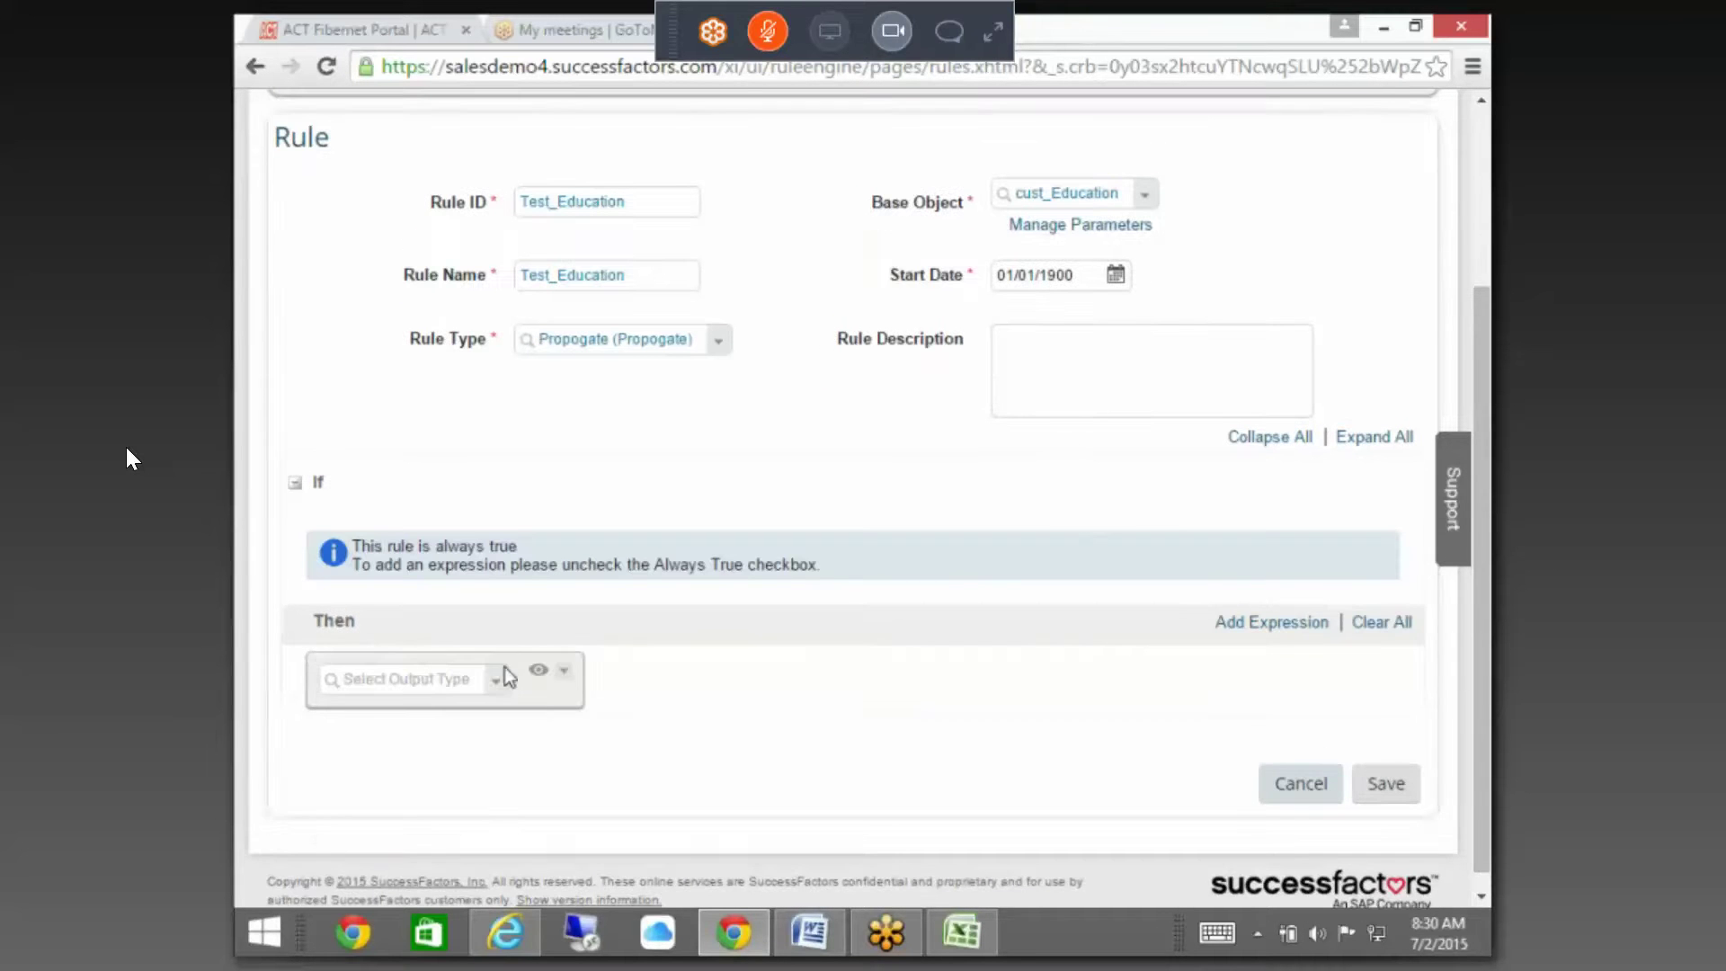
click(495, 681)
click(454, 712)
click(620, 685)
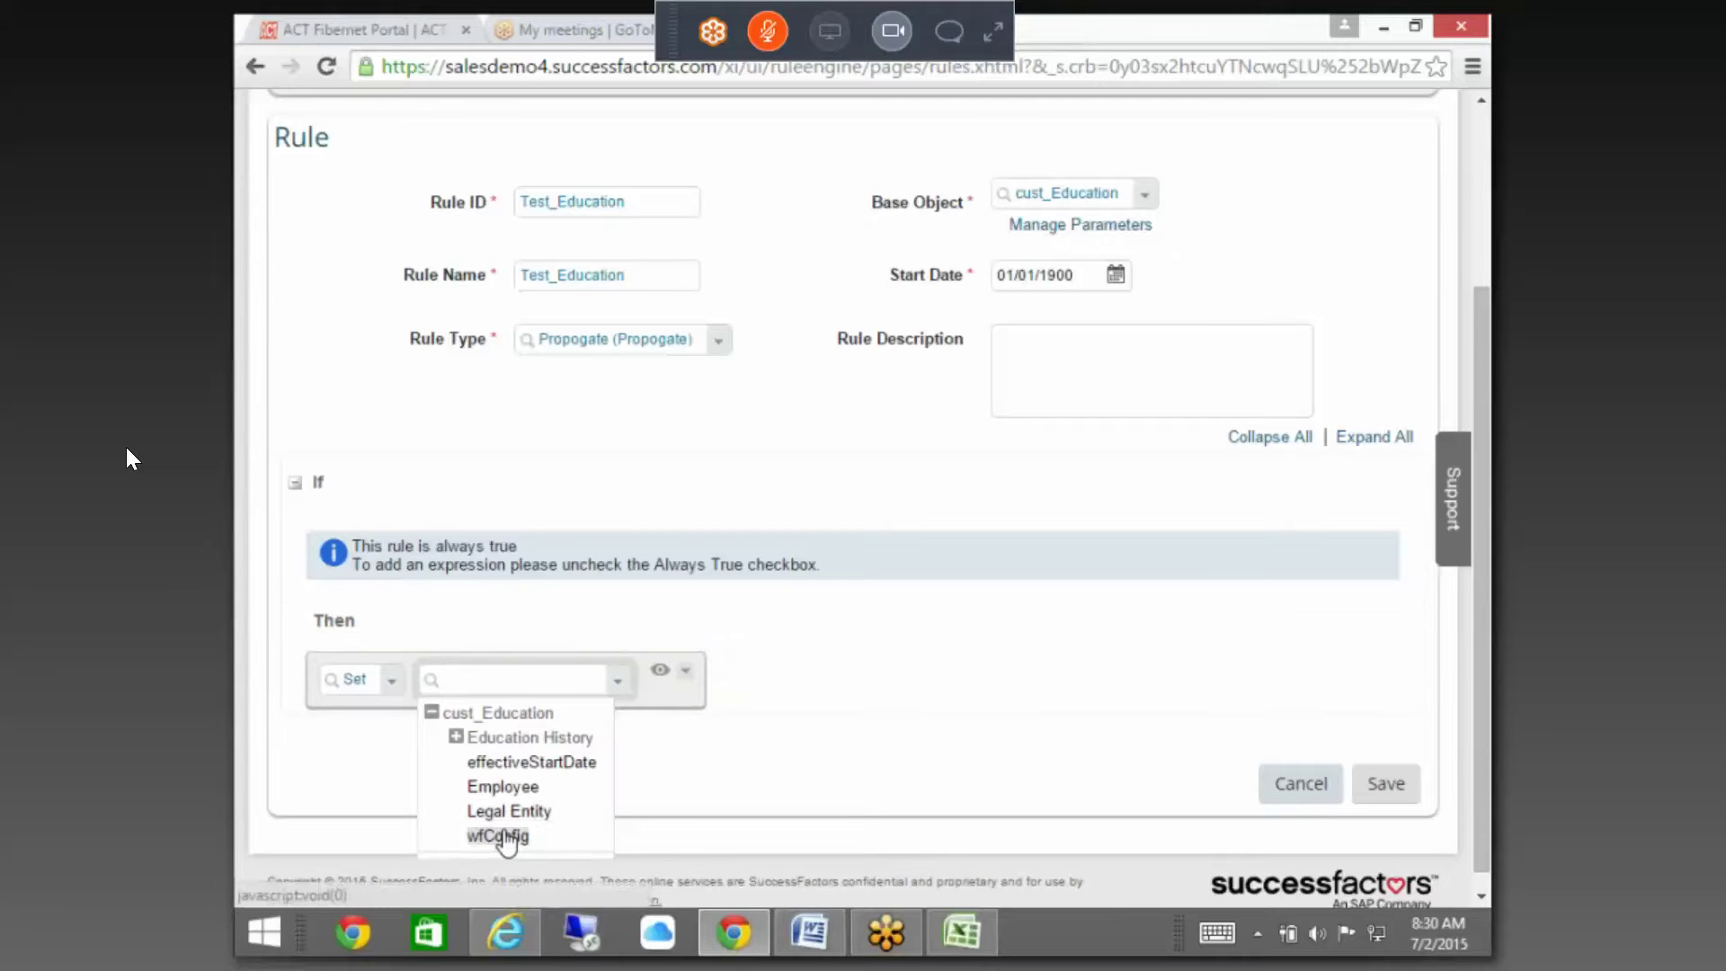
click(592, 814)
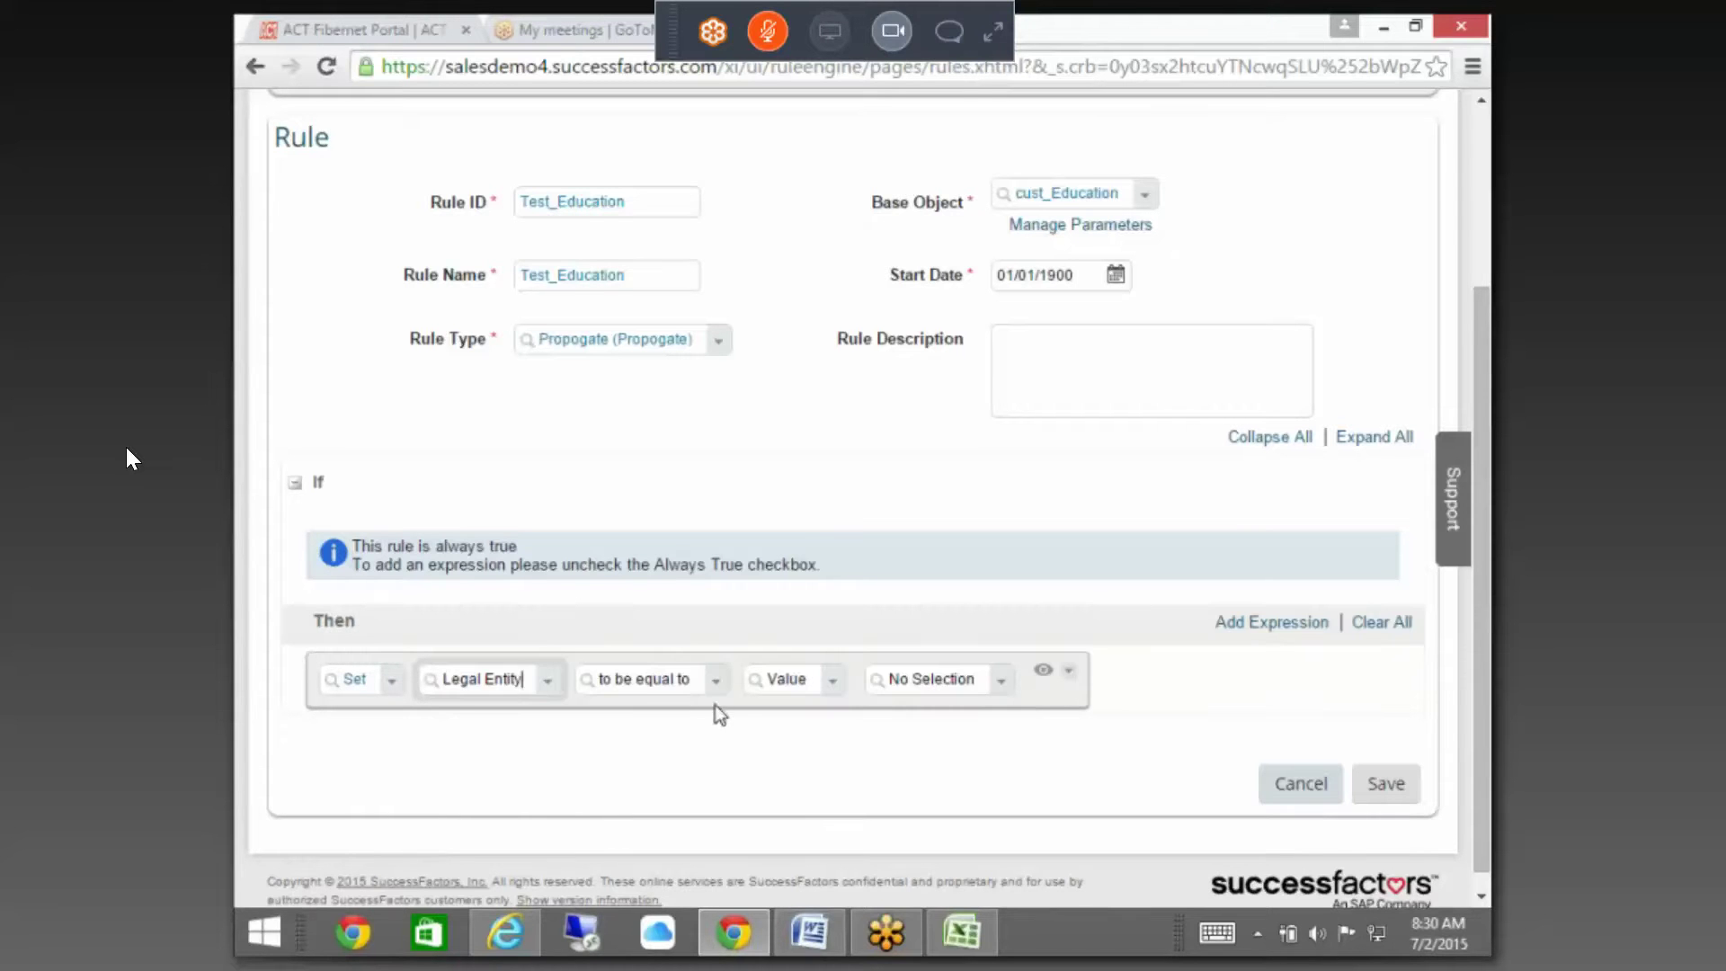
- Make the Legal Entity equal to Company from the employee's Job Information under cust_Education
click(836, 685)
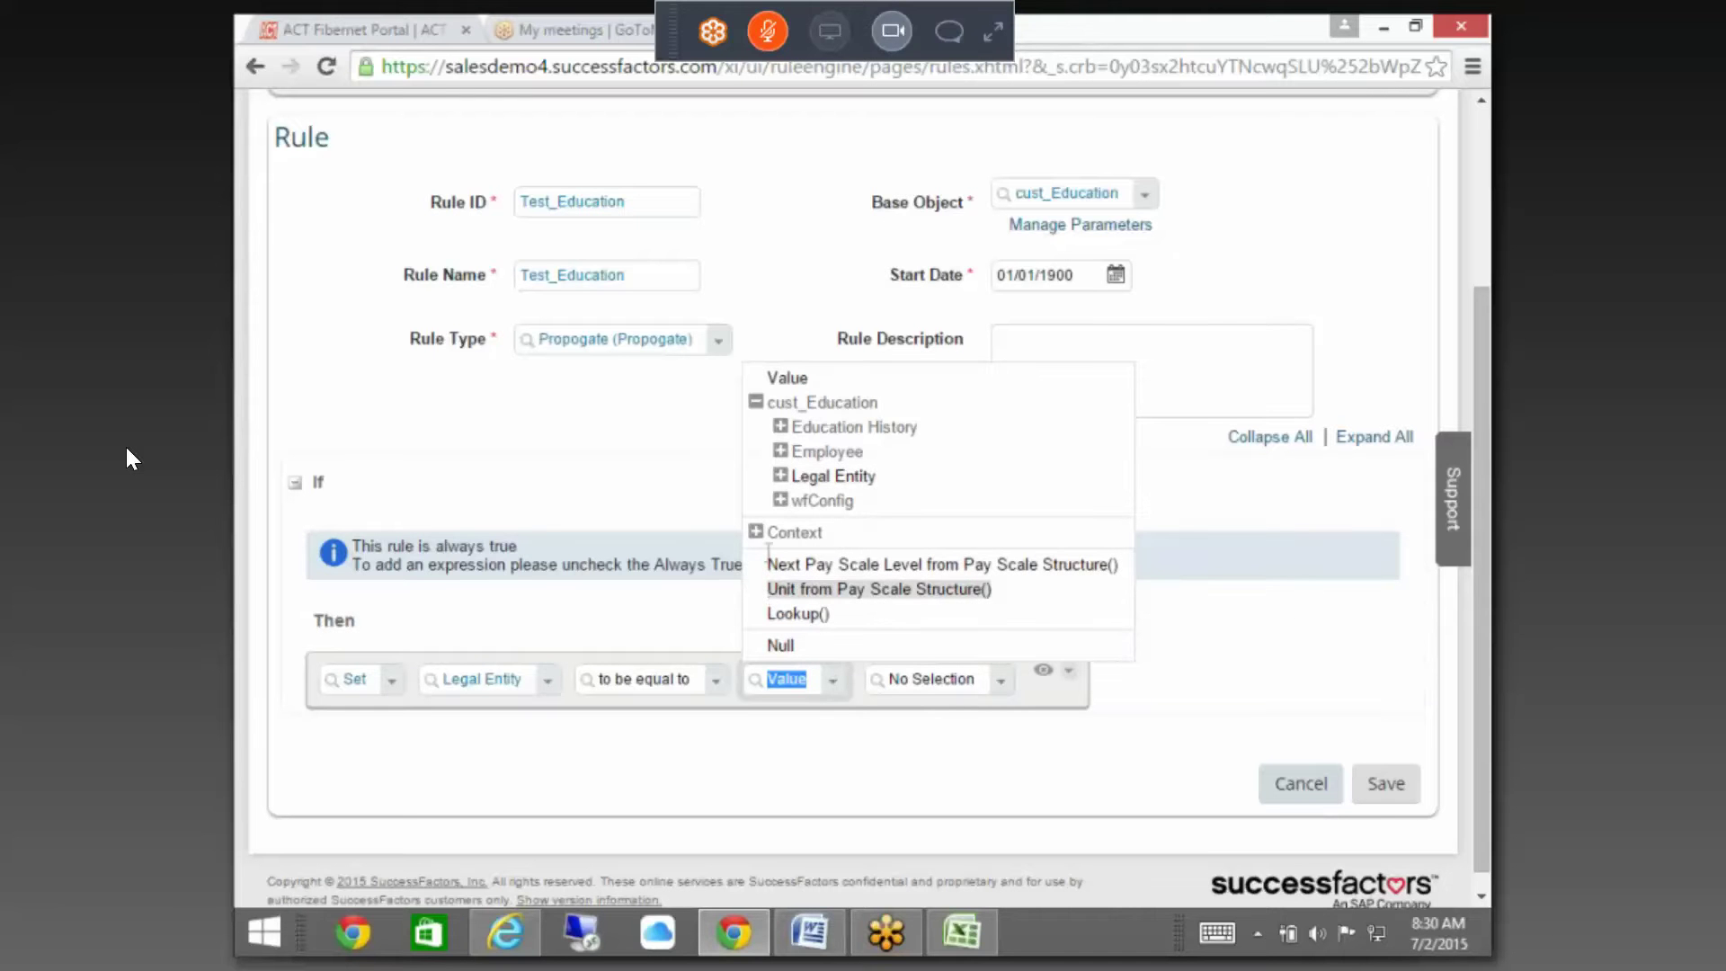
click(780, 452)
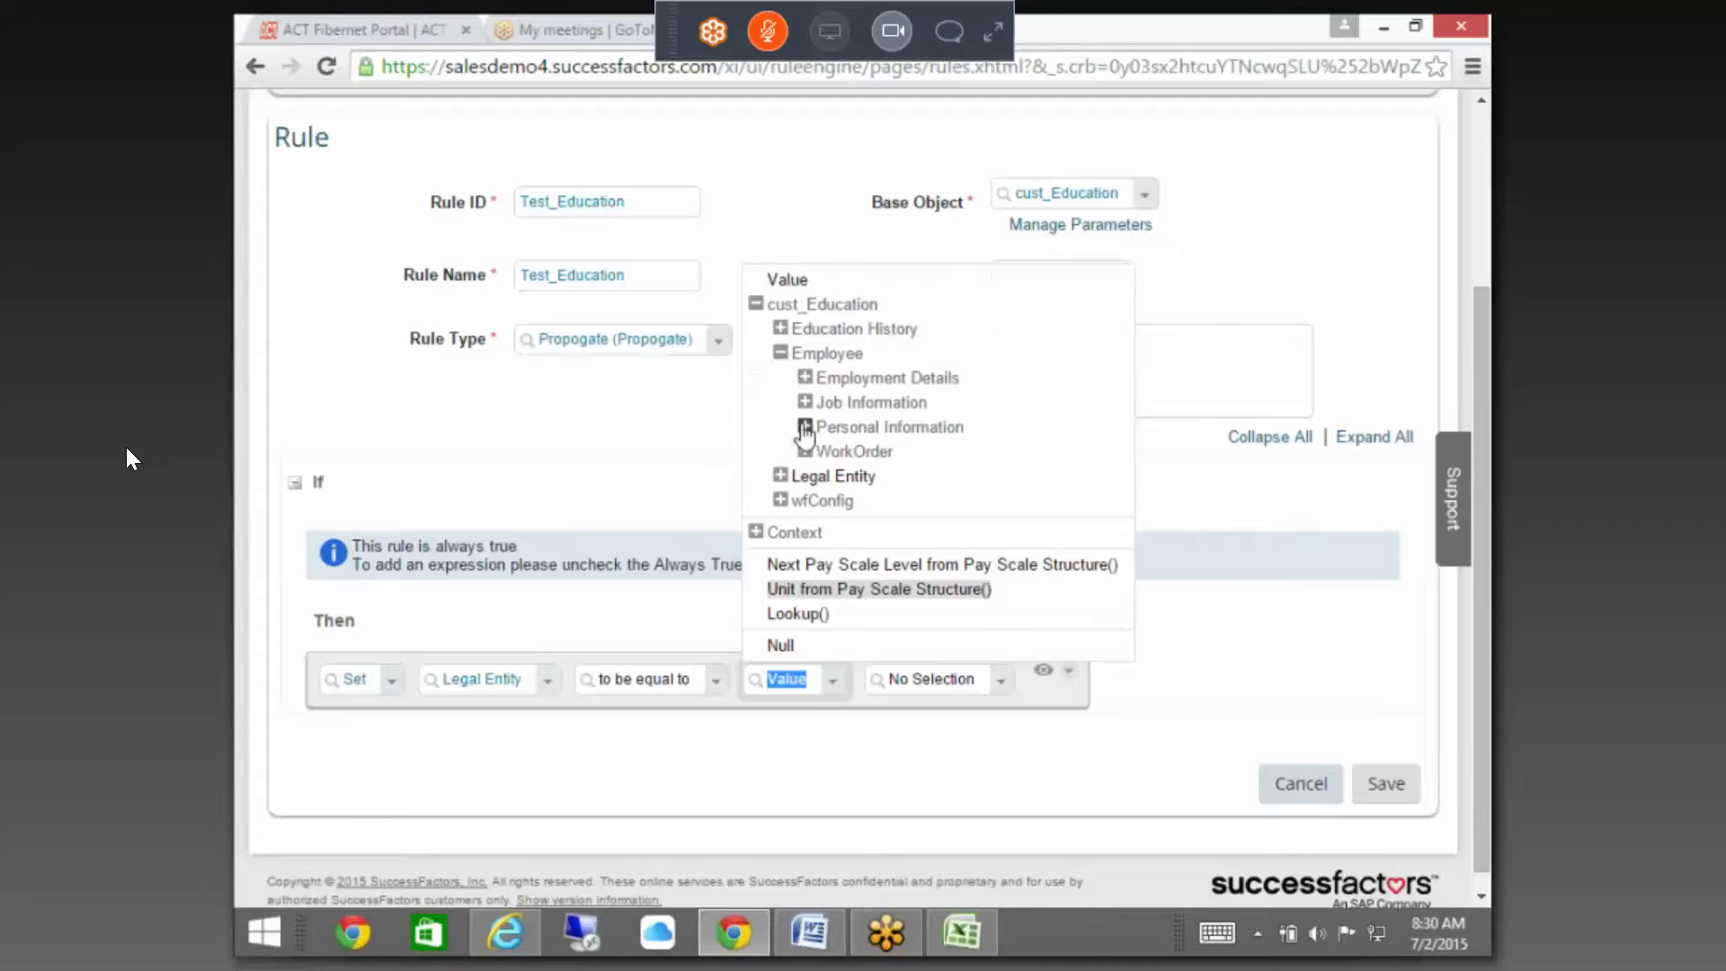
click(806, 401)
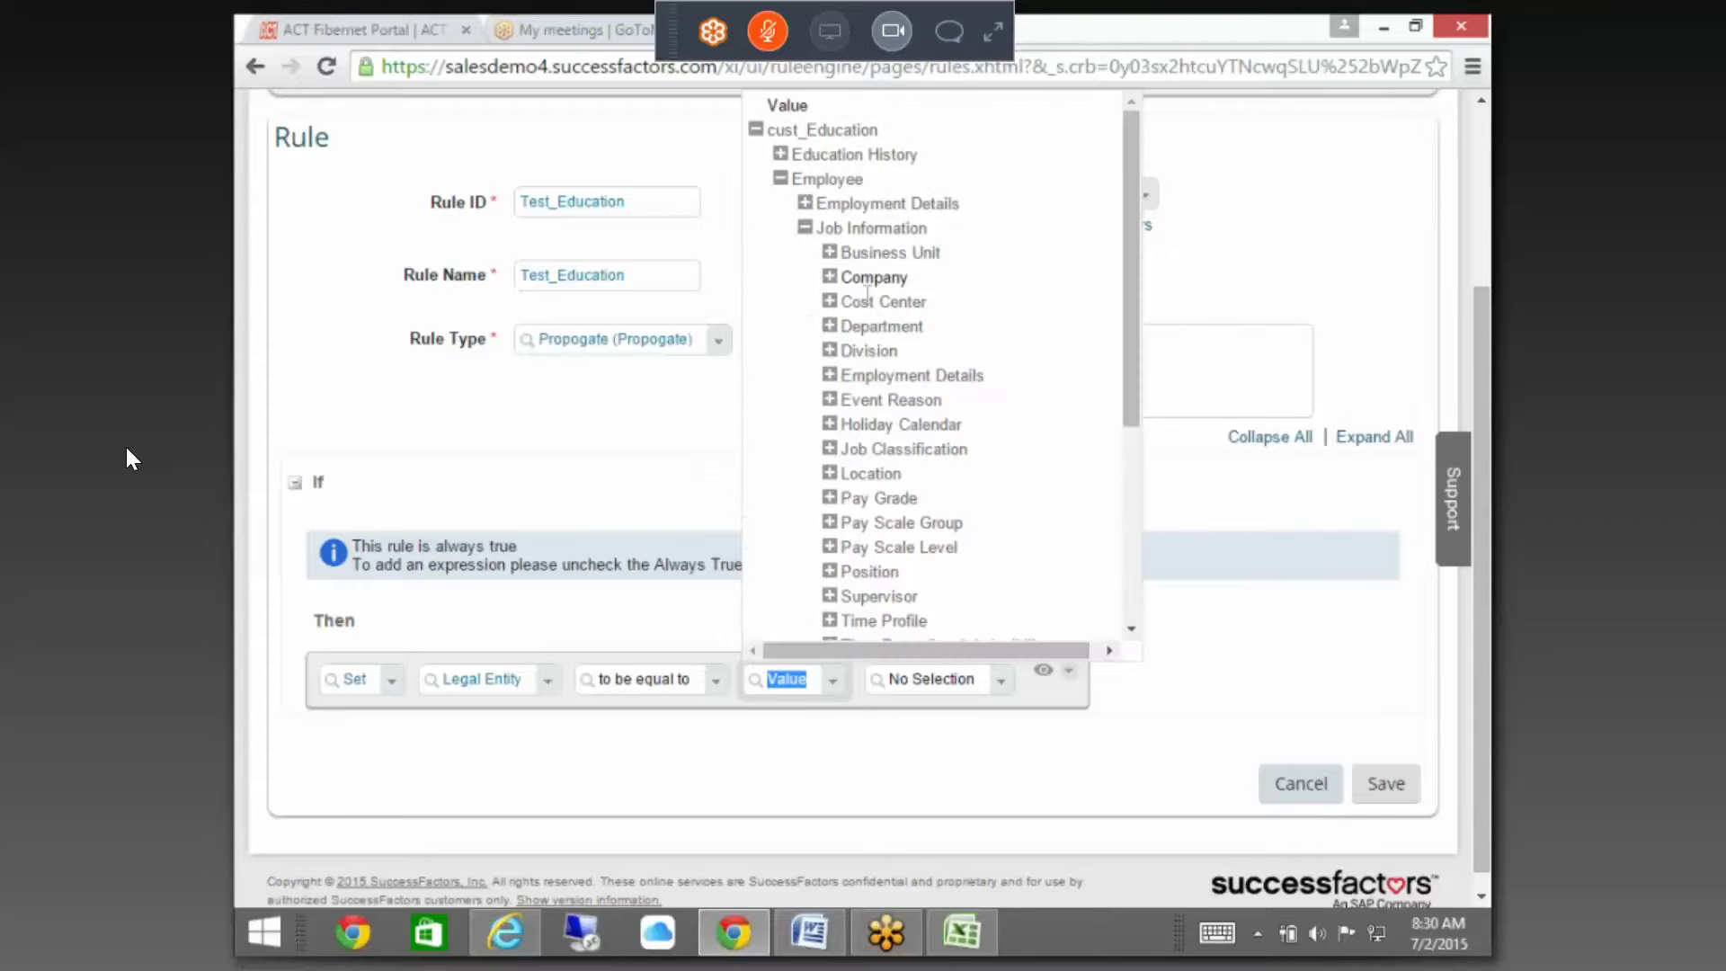
click(872, 278)
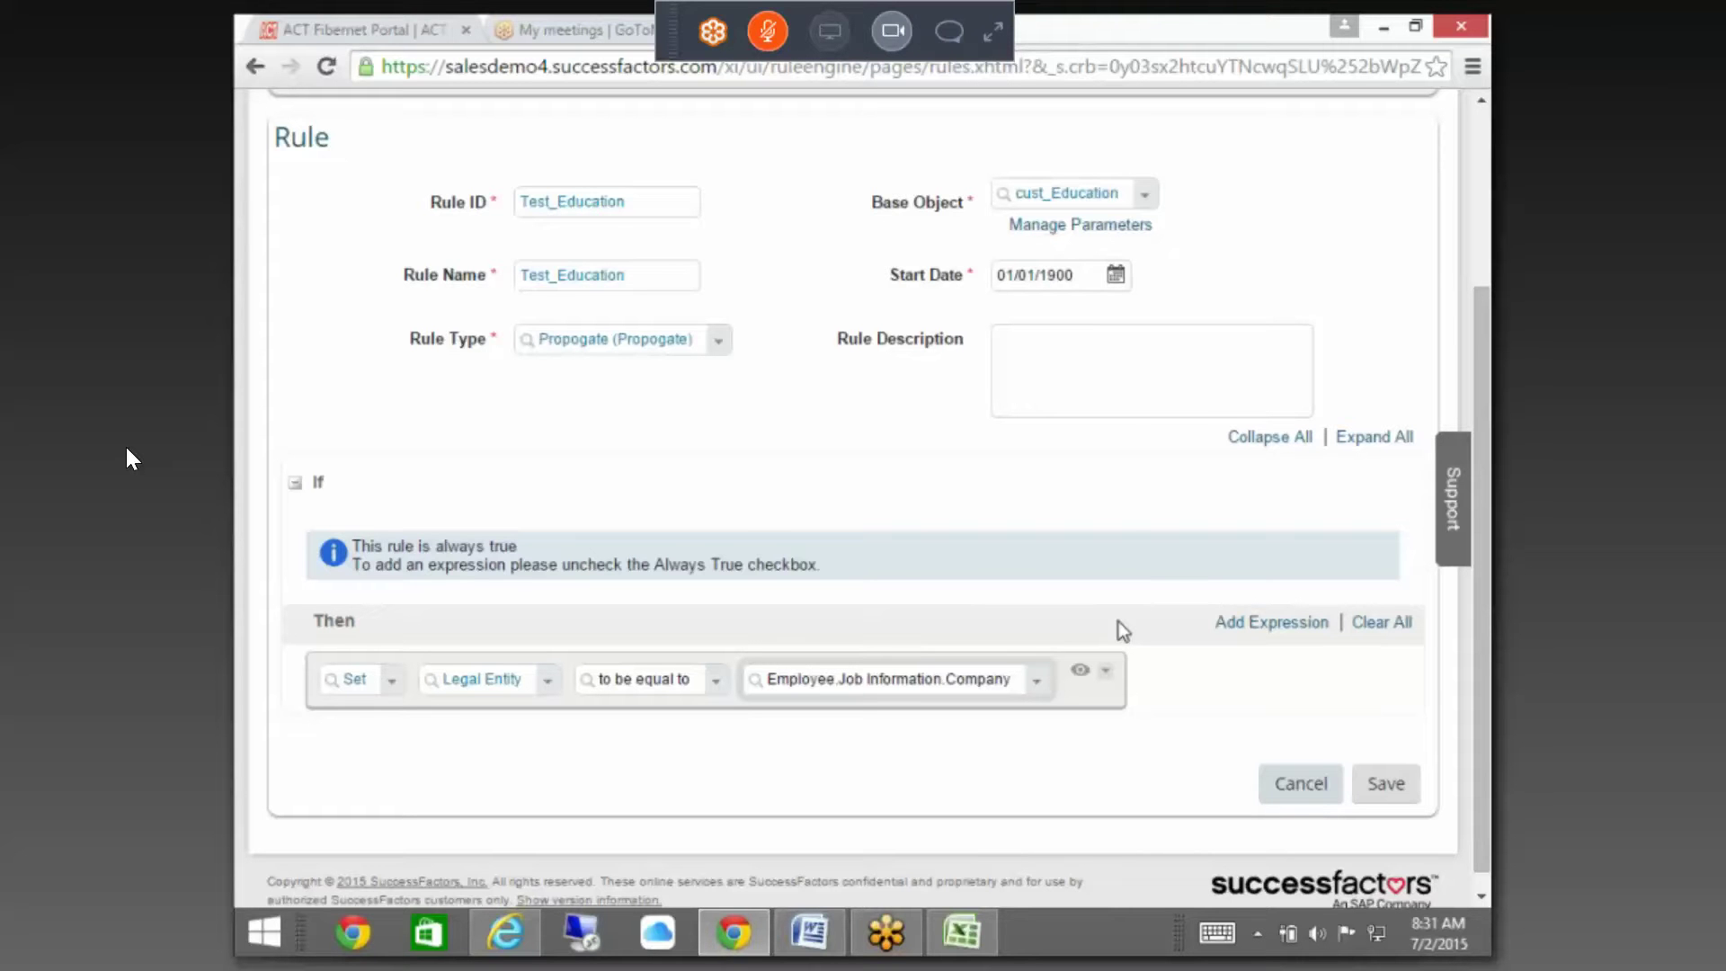
- Reselect Employee.Job Information.Company as the source of the Legal Entity value
click(1038, 681)
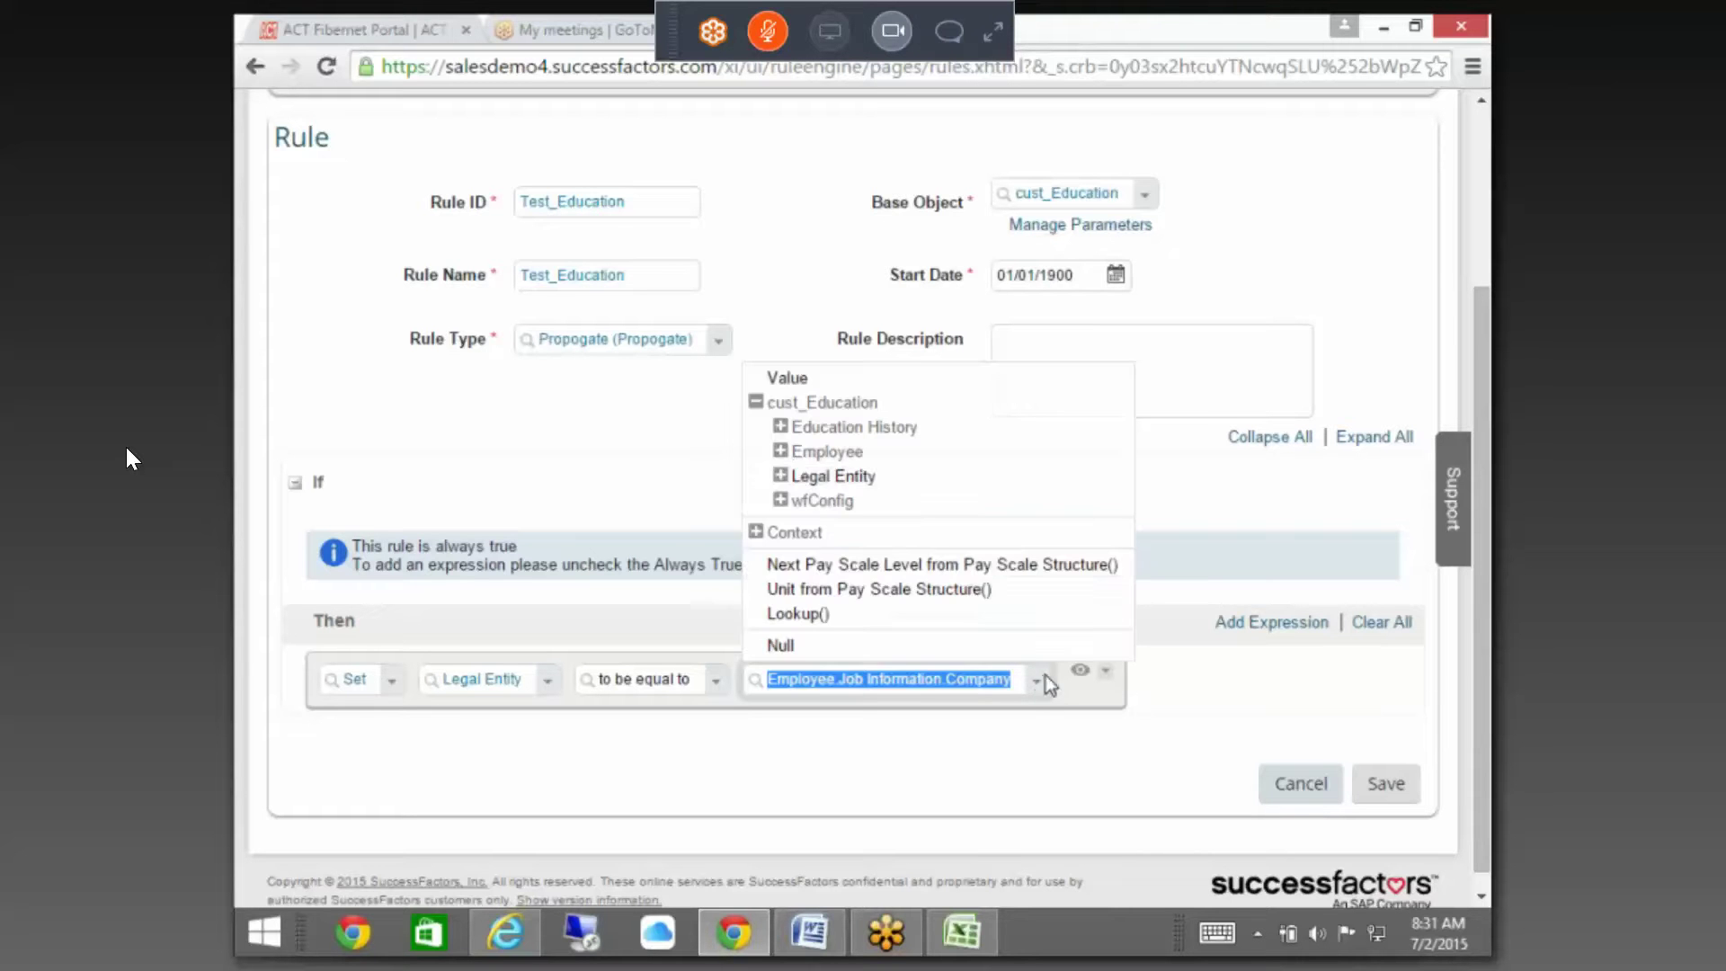
click(780, 450)
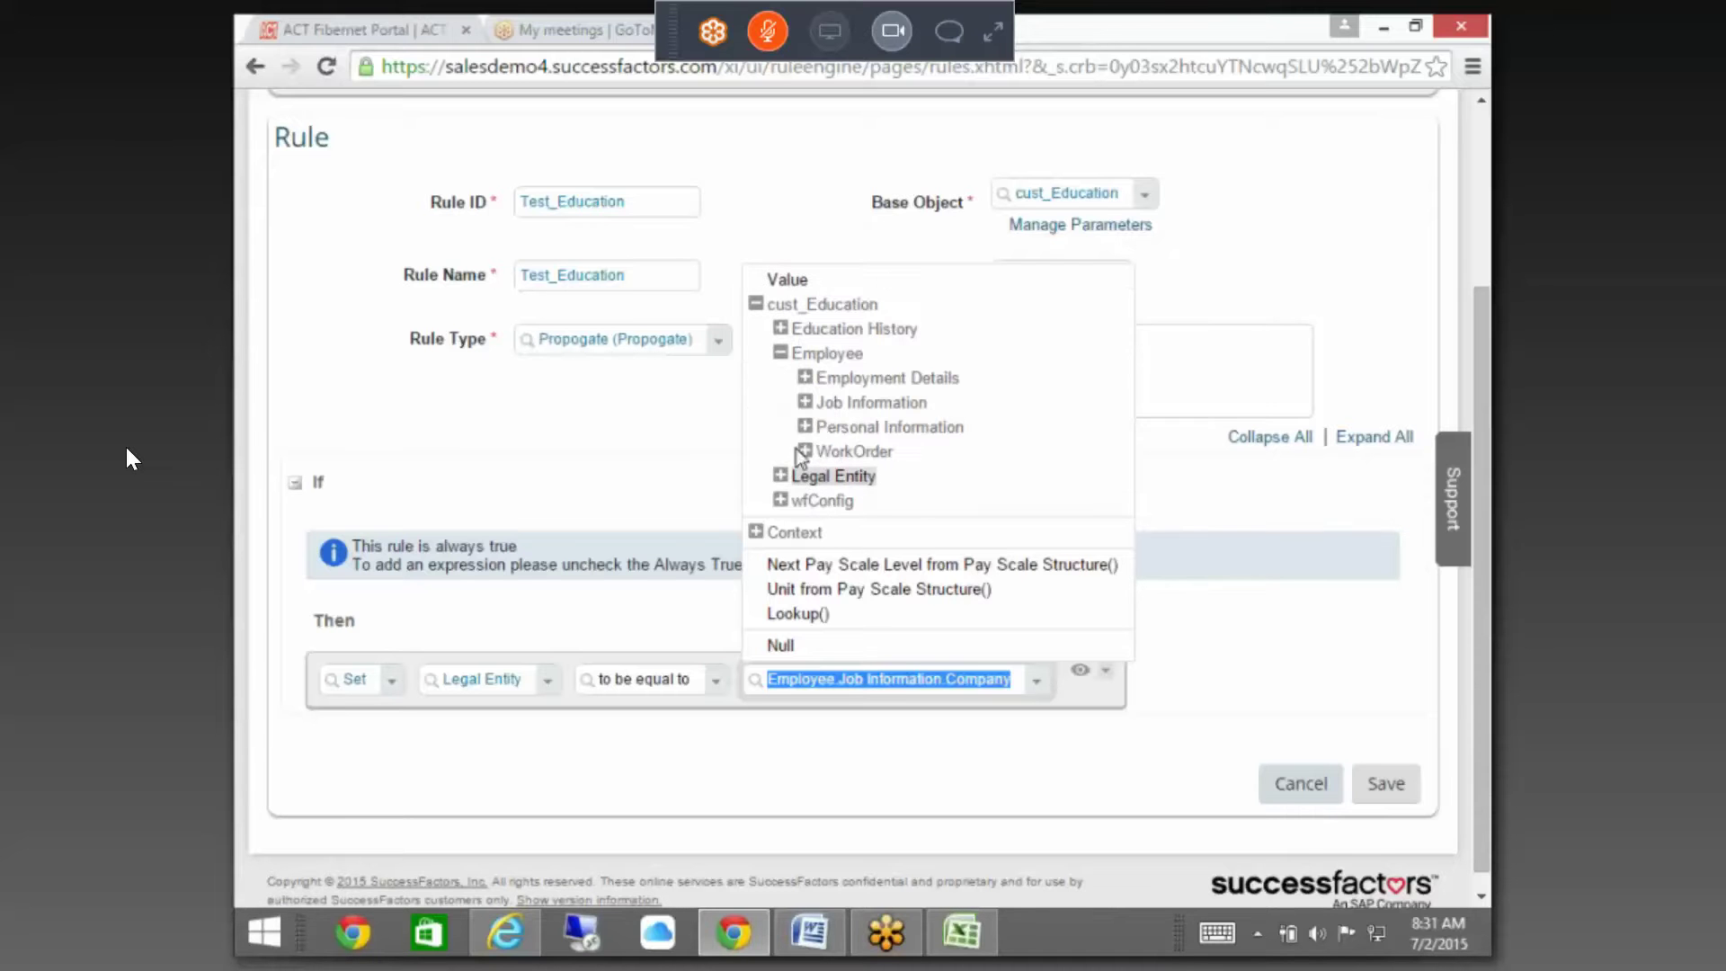
click(805, 403)
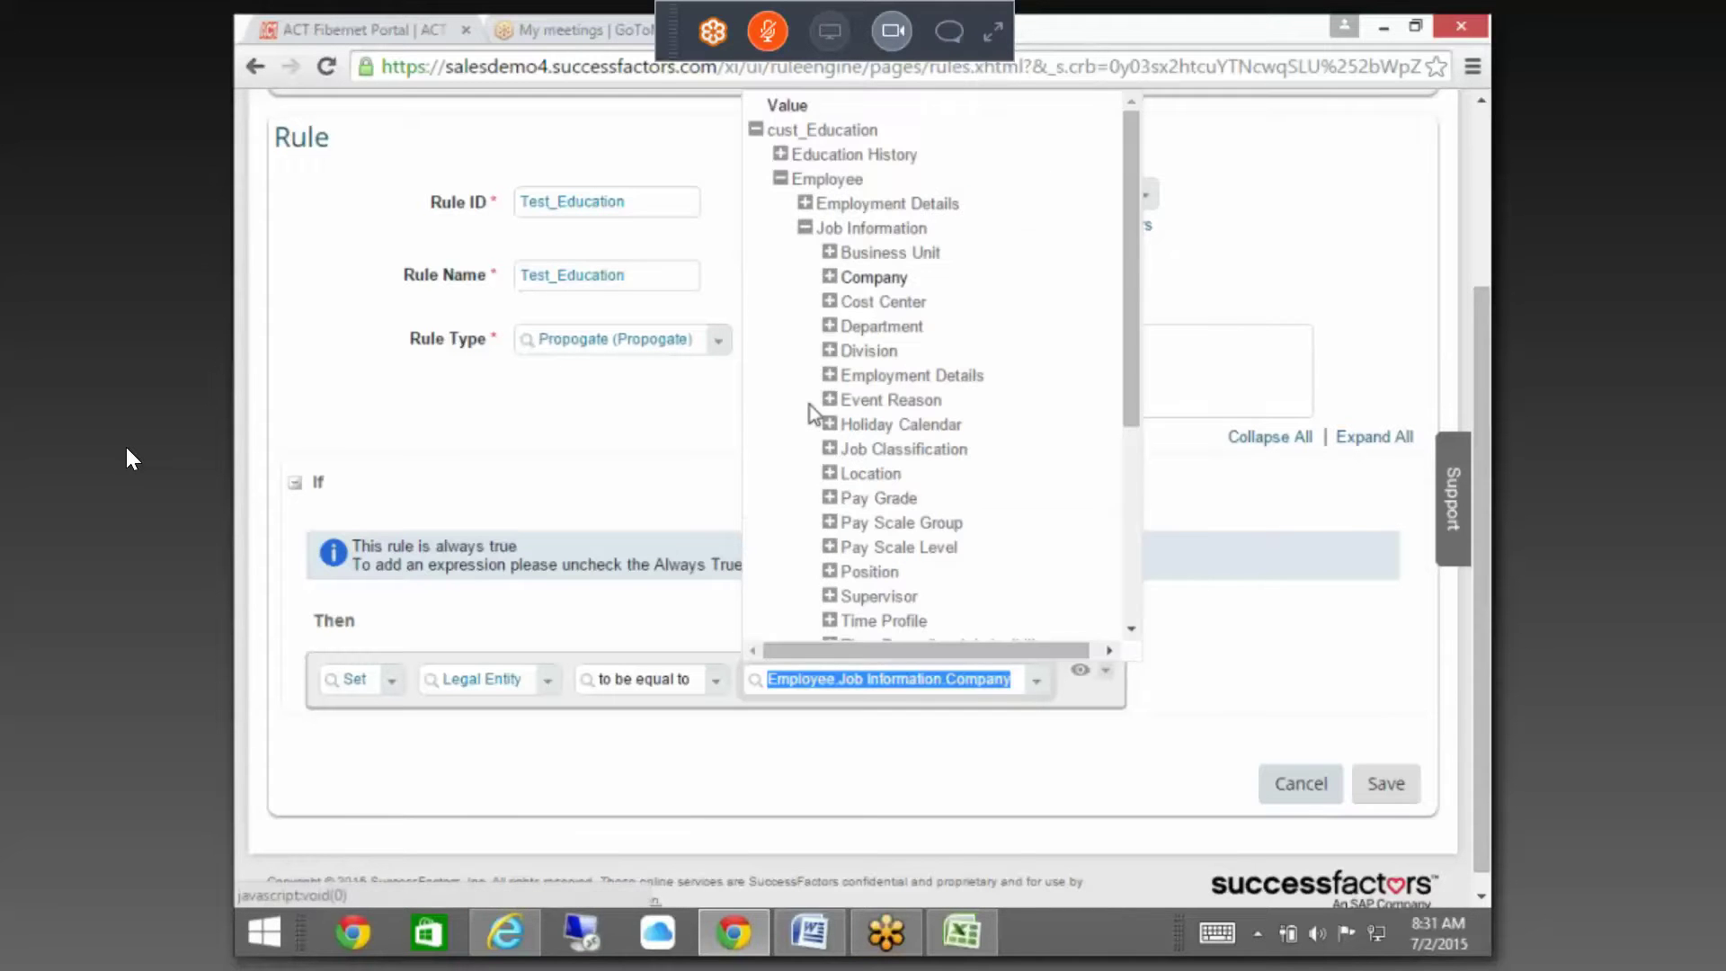
click(887, 282)
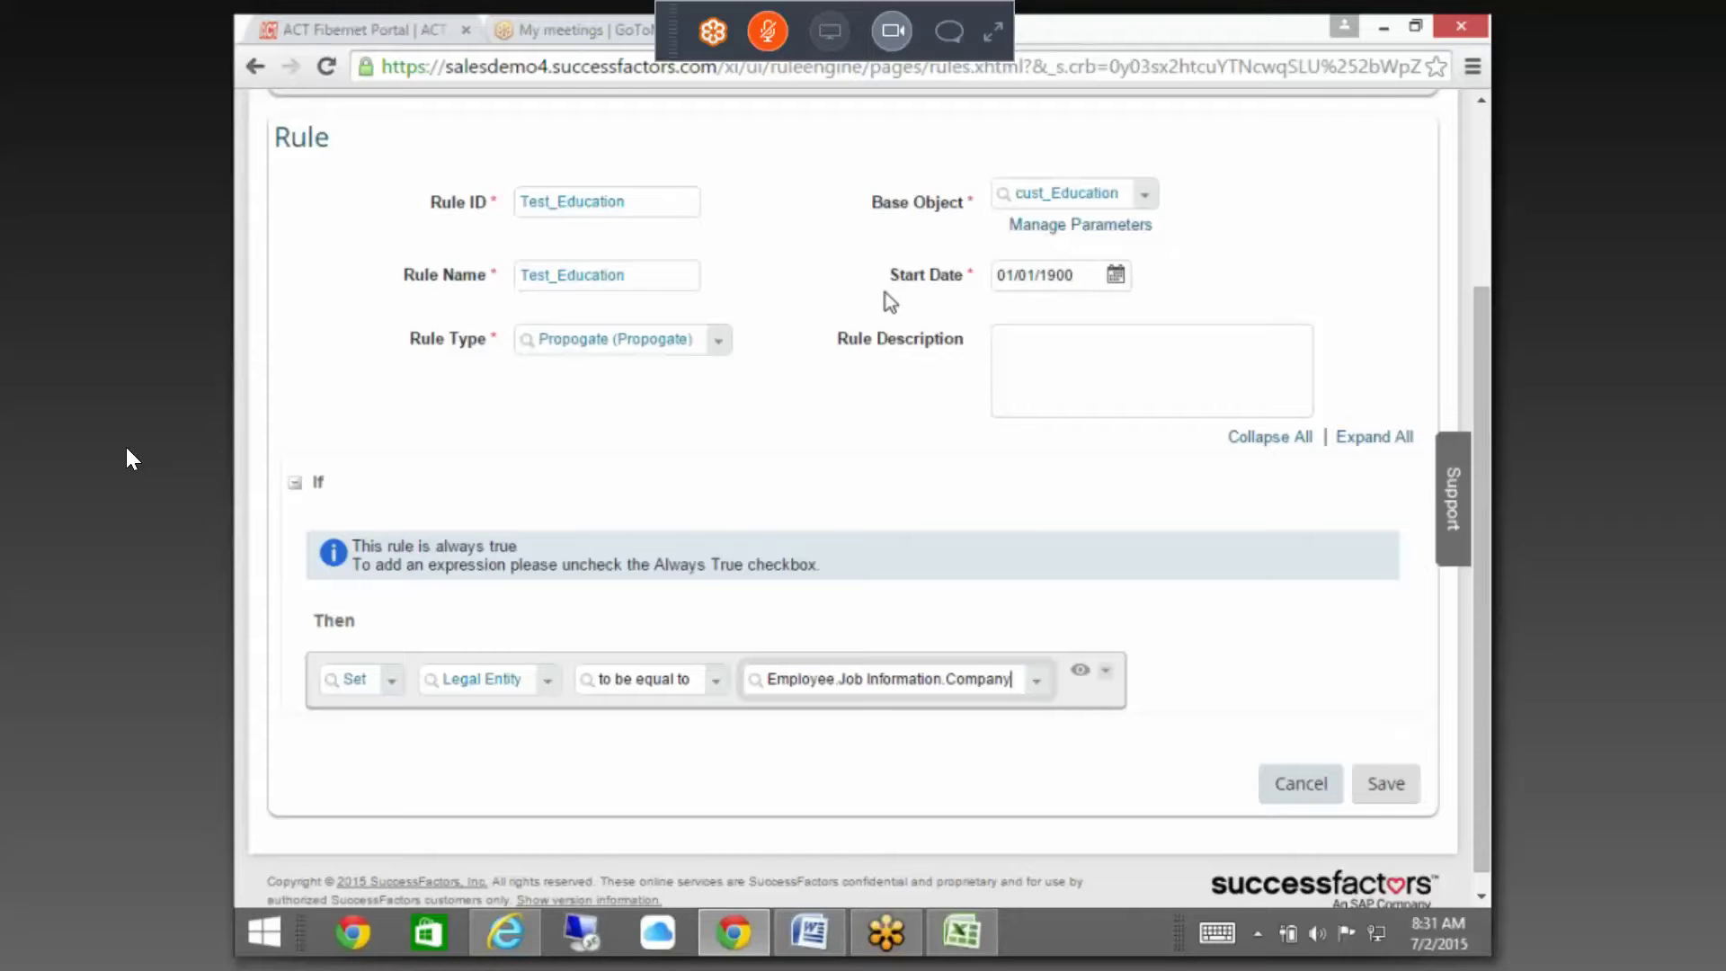
- Save the Test_Education rule and return to Admin Tools
click(1375, 791)
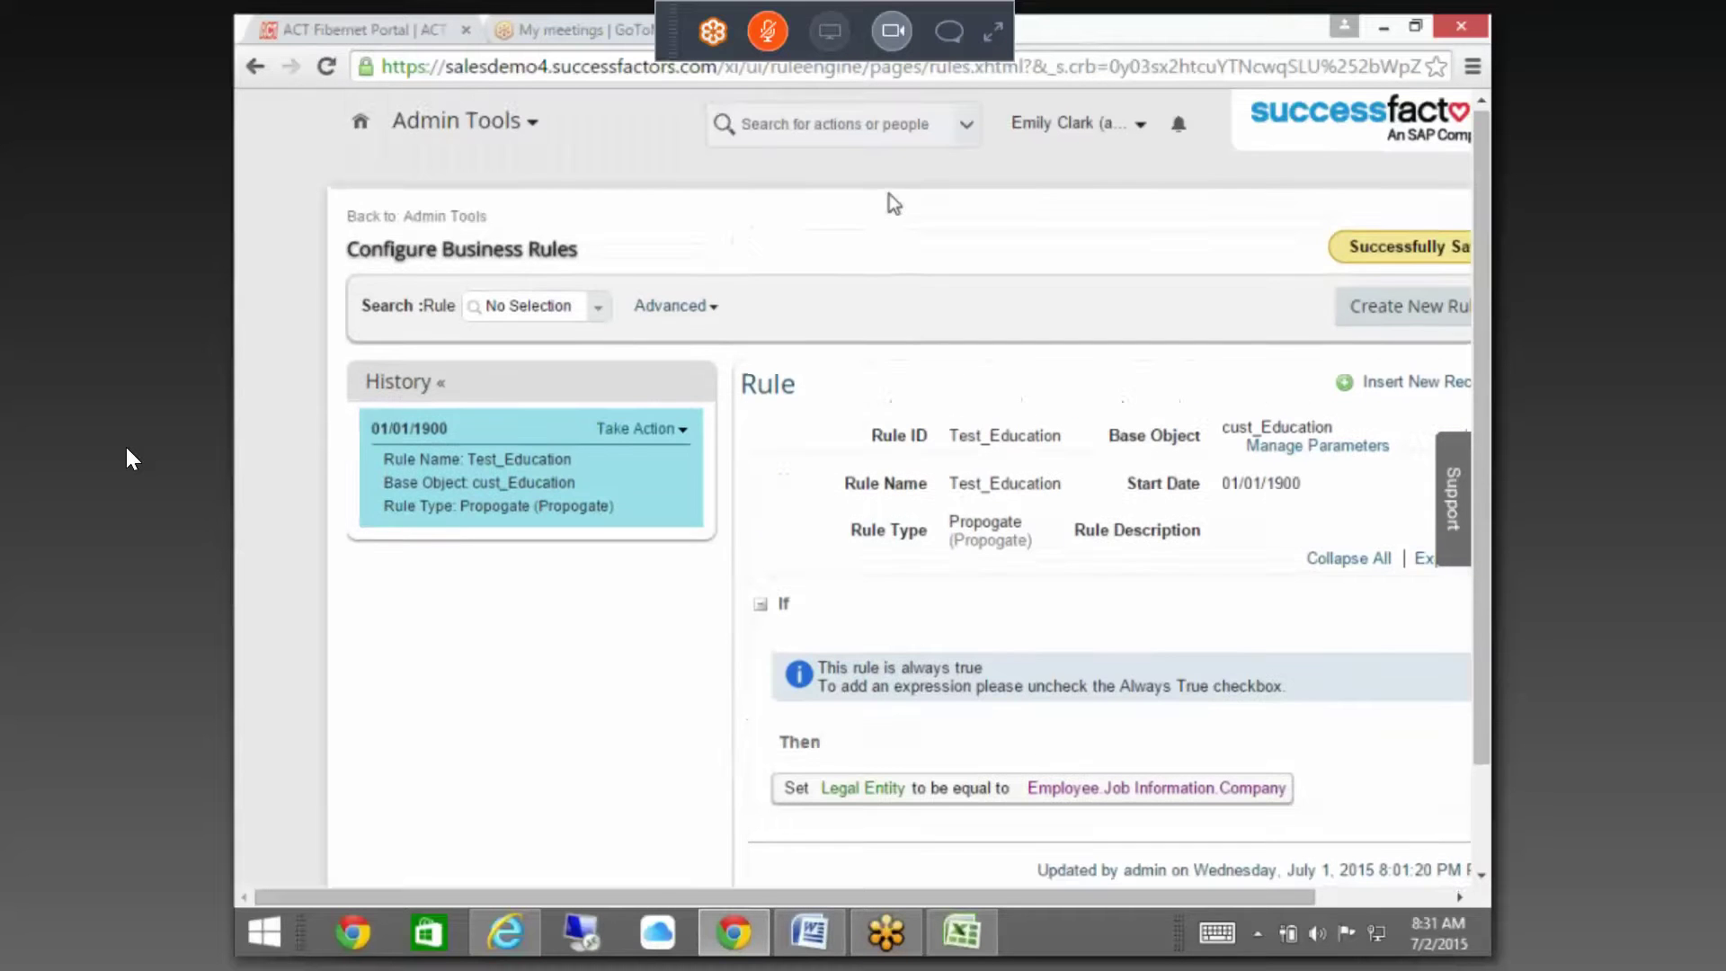
click(445, 219)
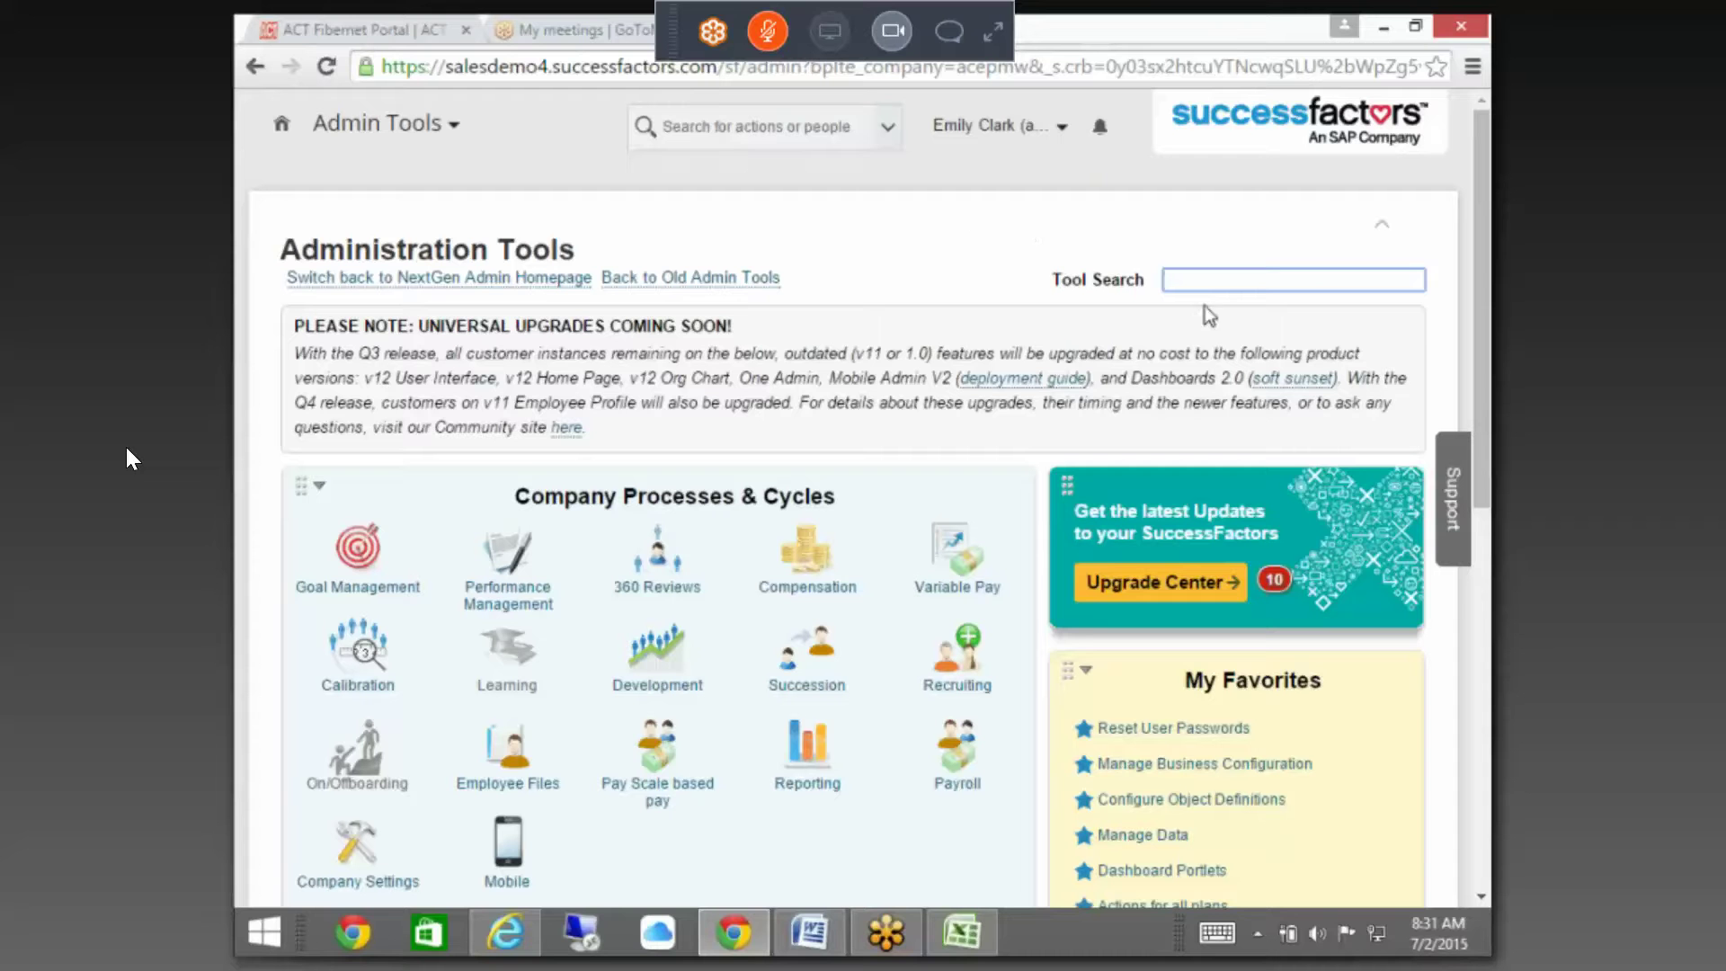
text(con)
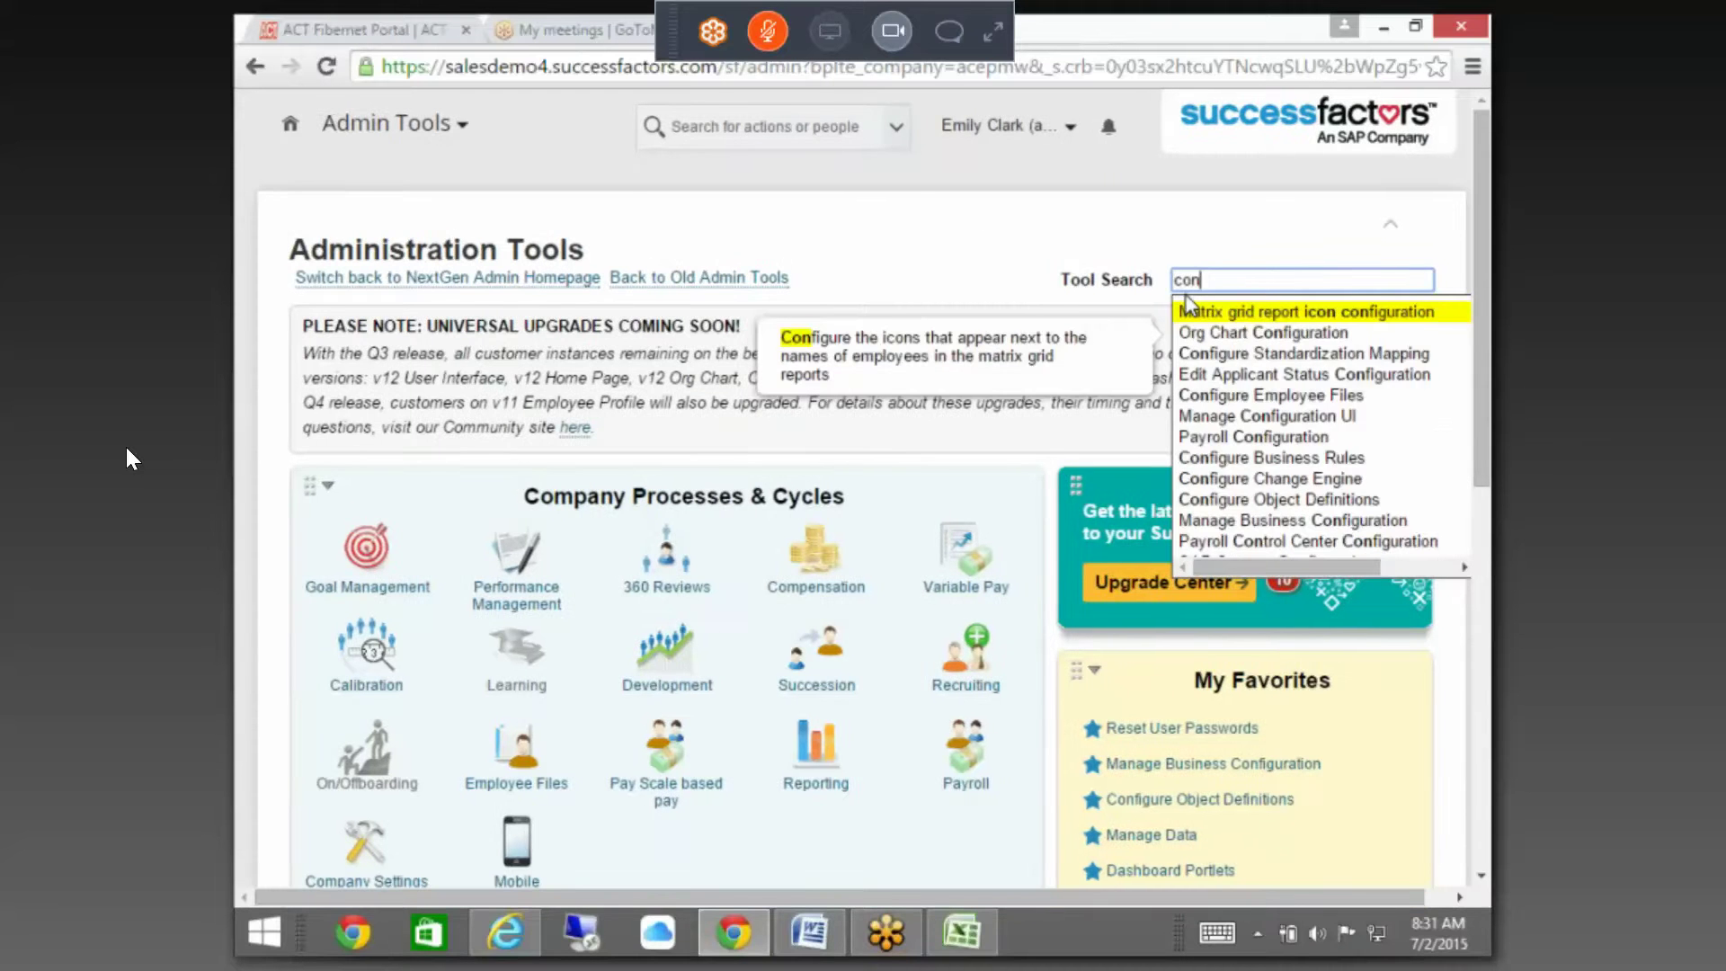
text(figure)
click(1375, 352)
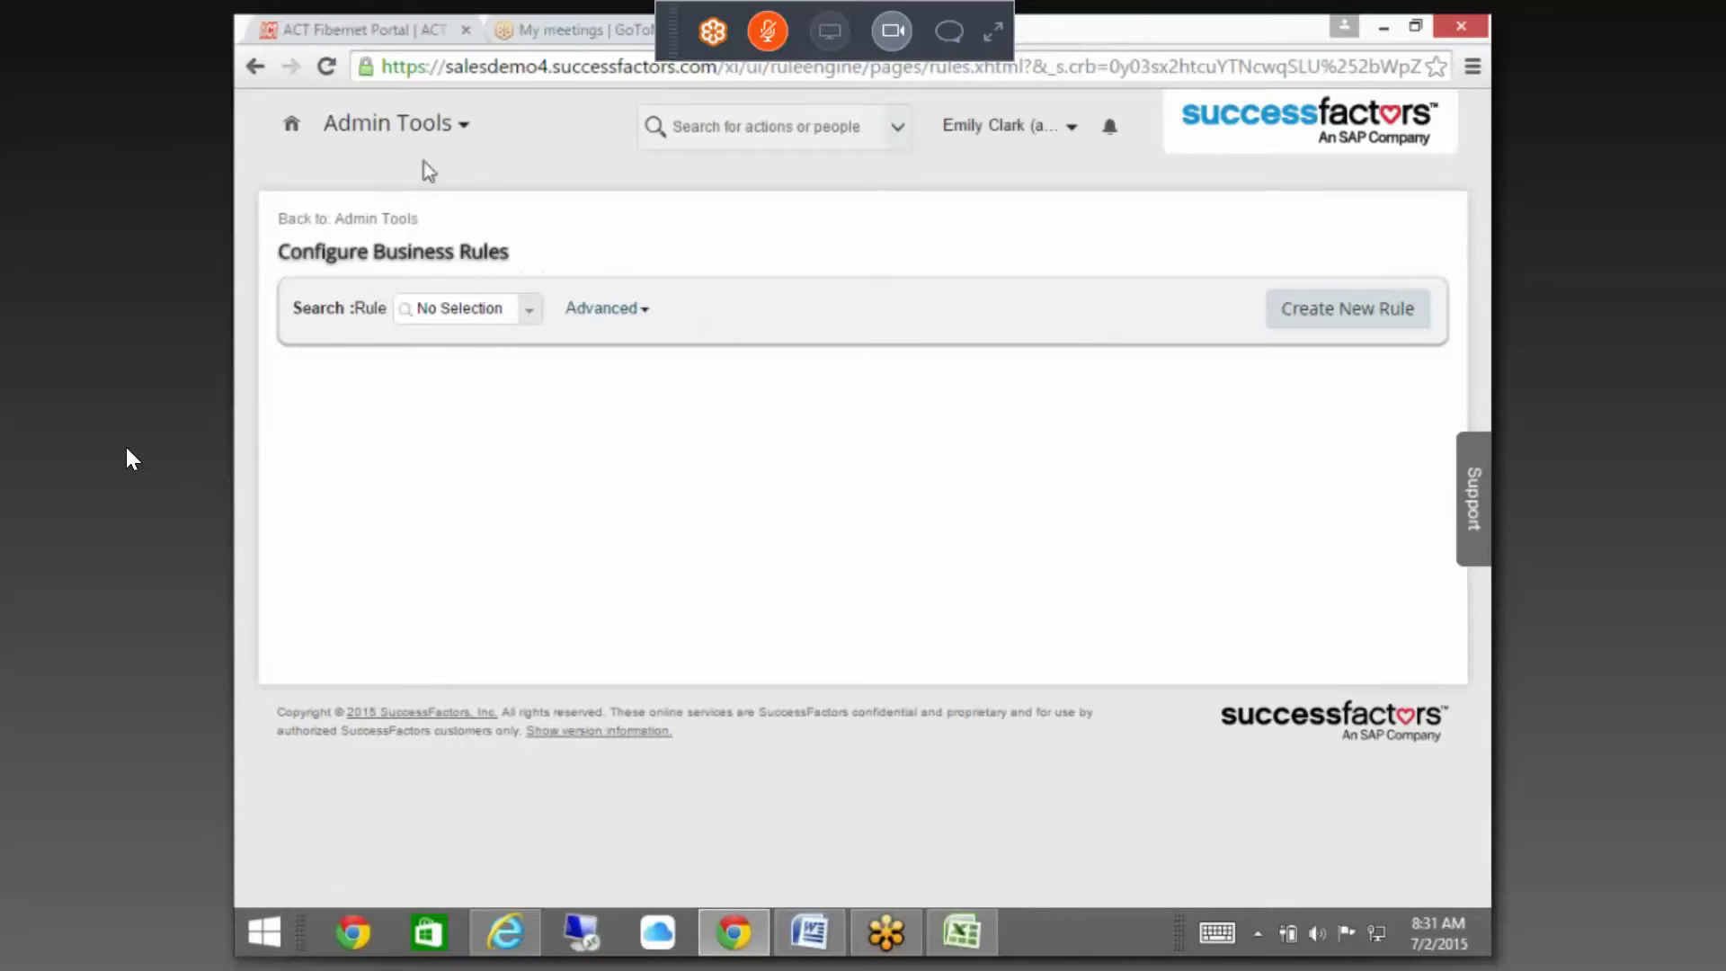
double_click(369, 250)
click(366, 222)
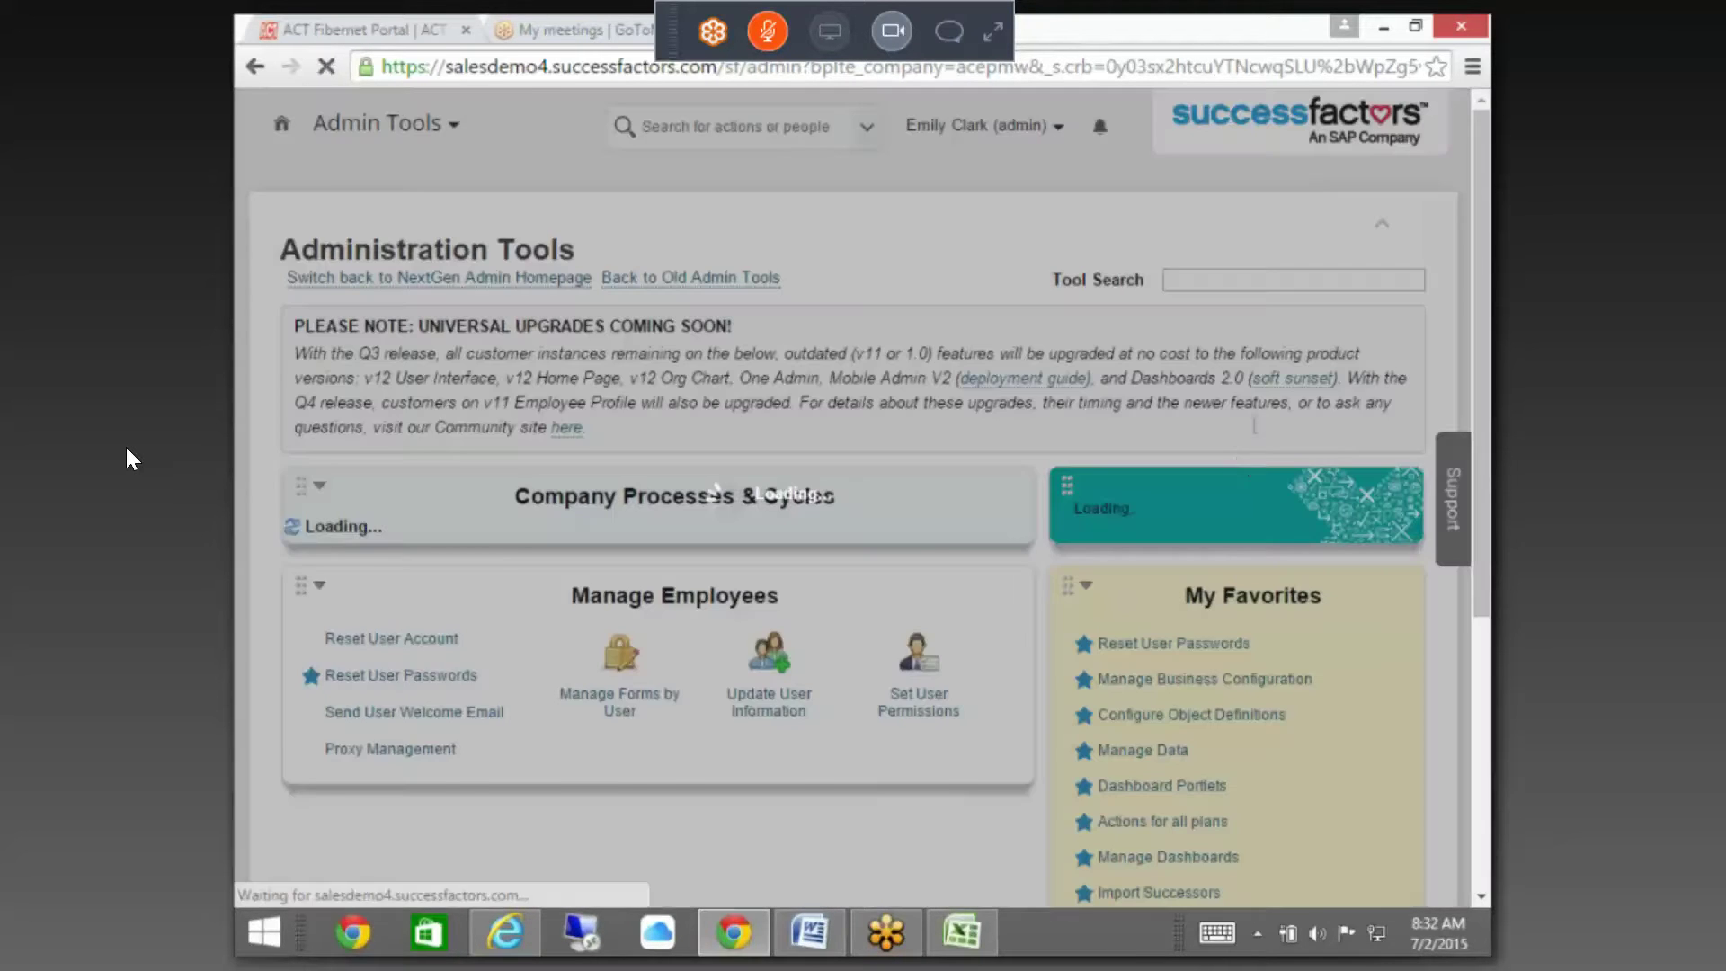
- Find the Configure Object Definitions tool through the admin tool search and open it
click(1194, 286)
text(configure)
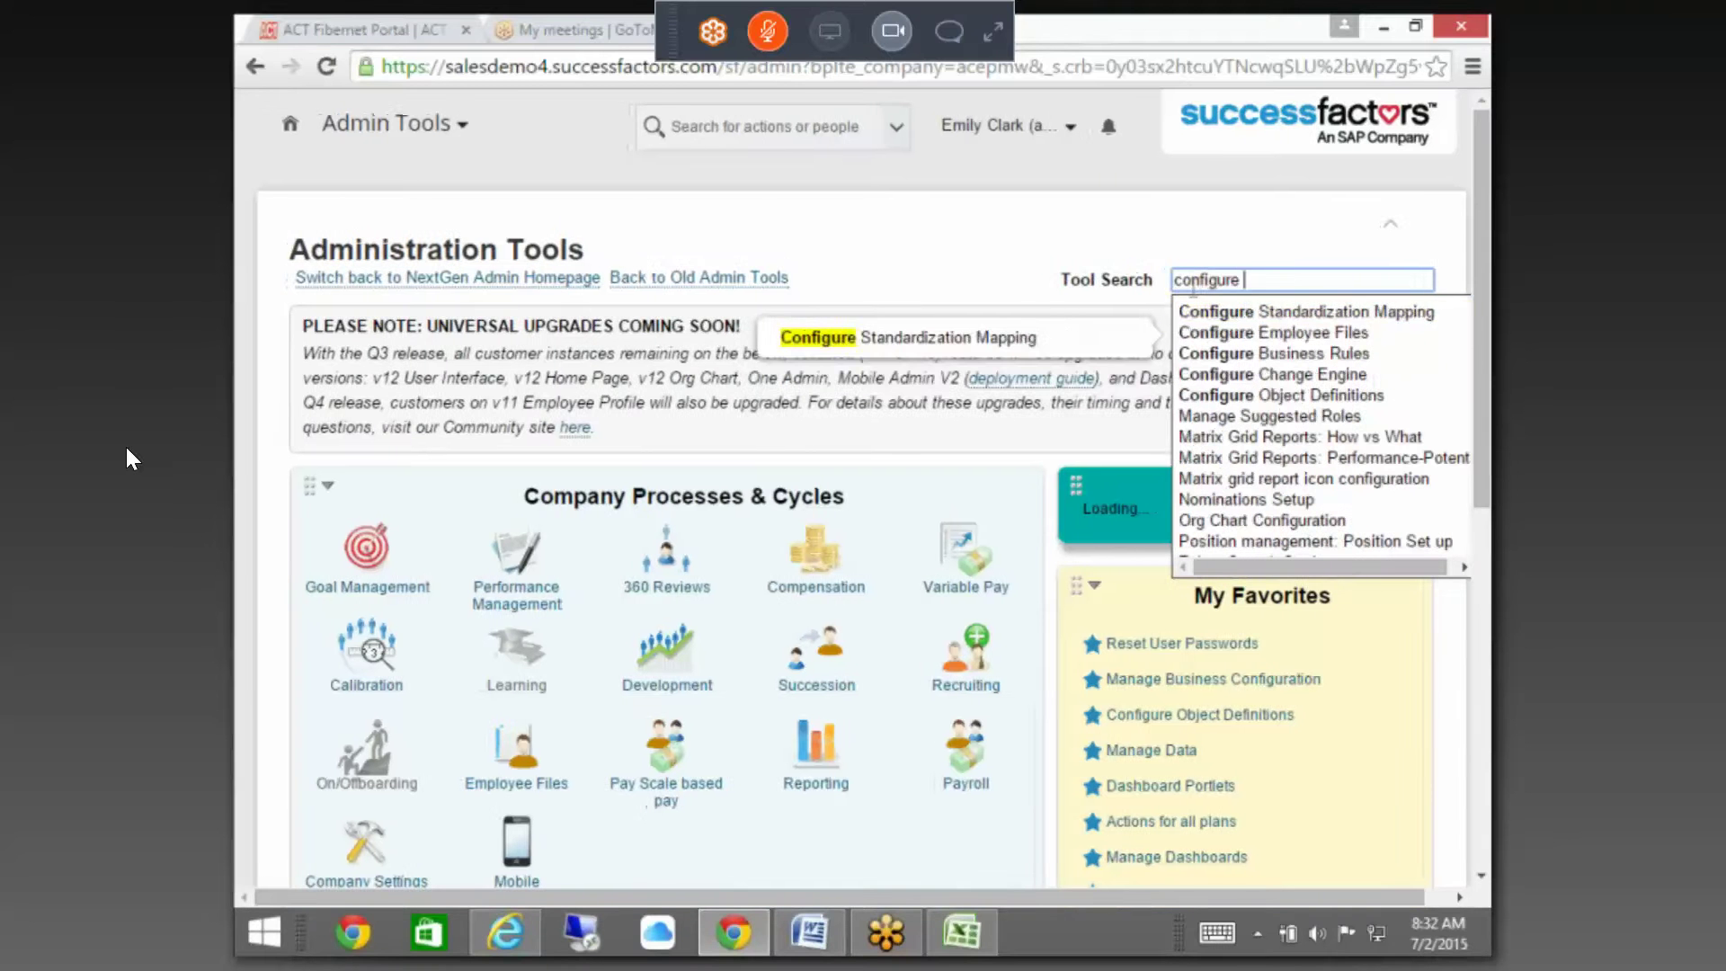
key(Down)
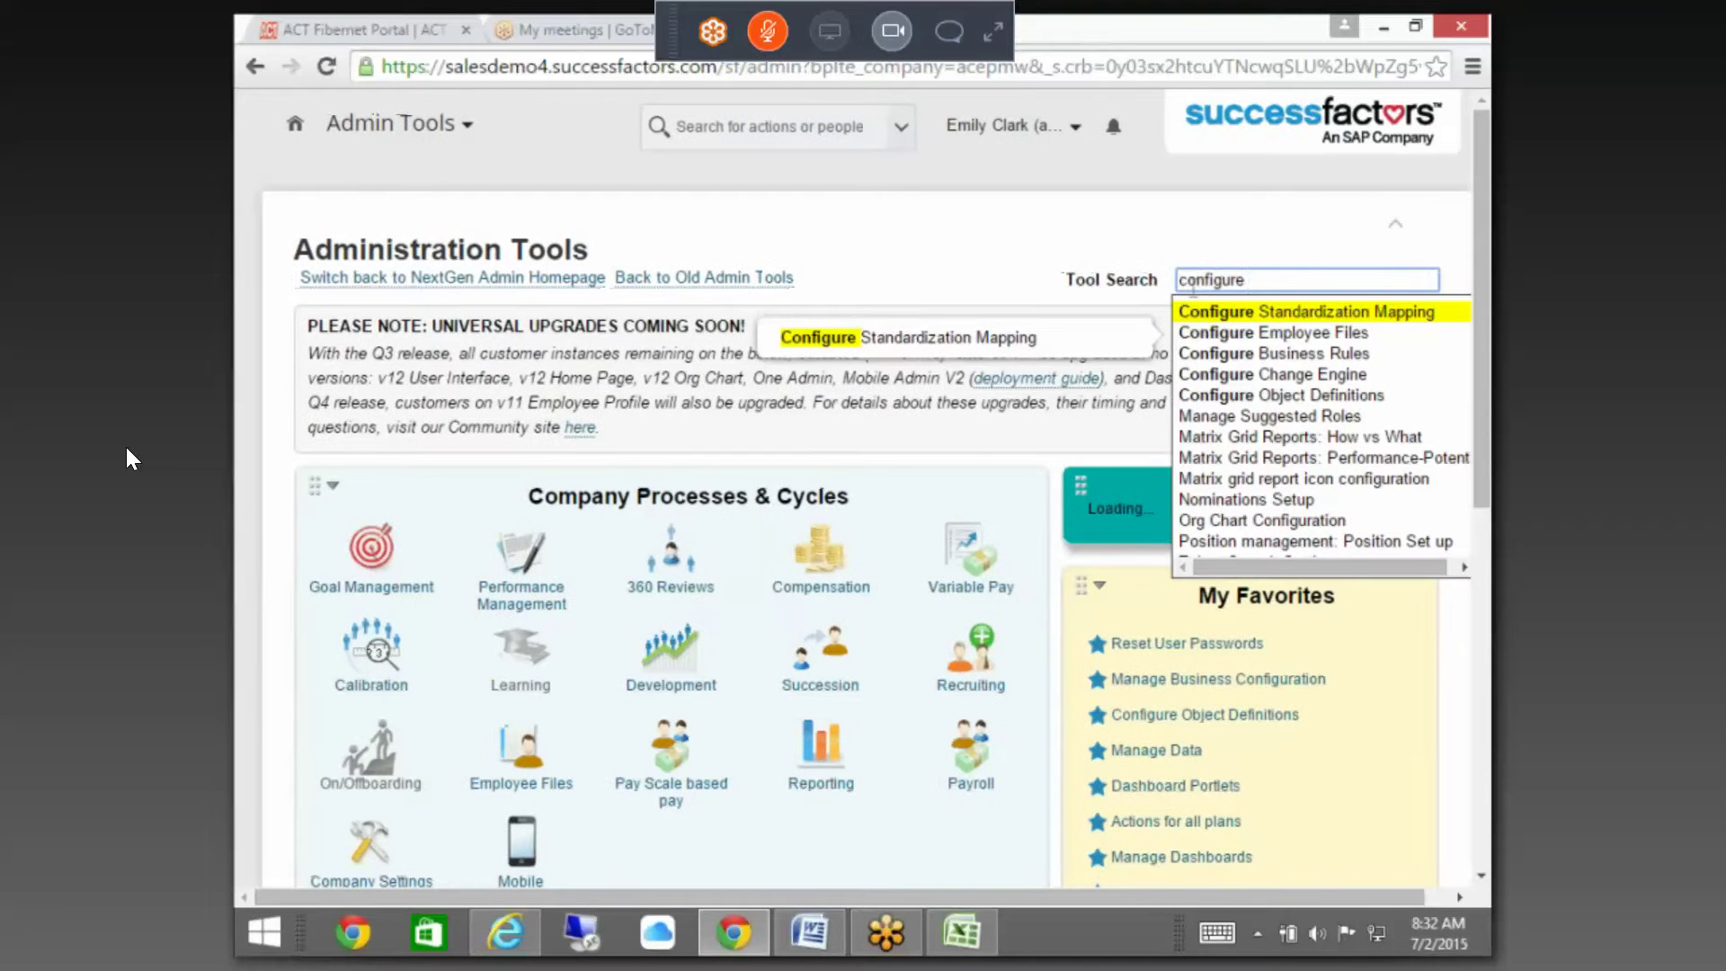
text(ob)
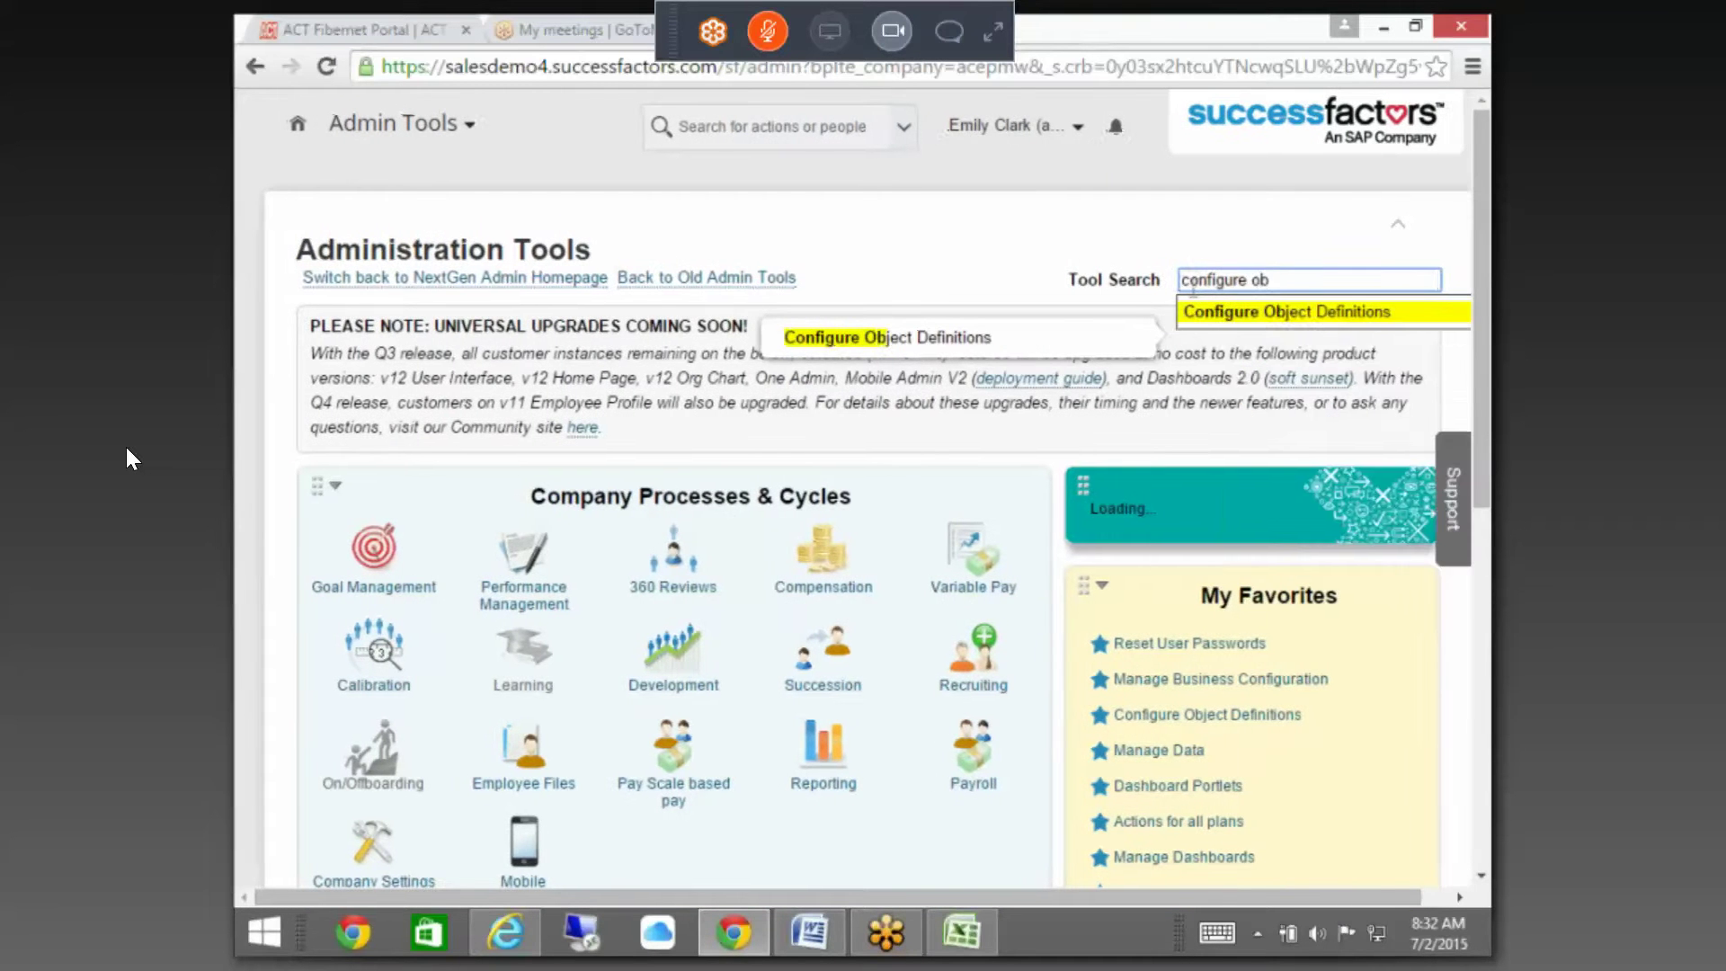
click(1265, 311)
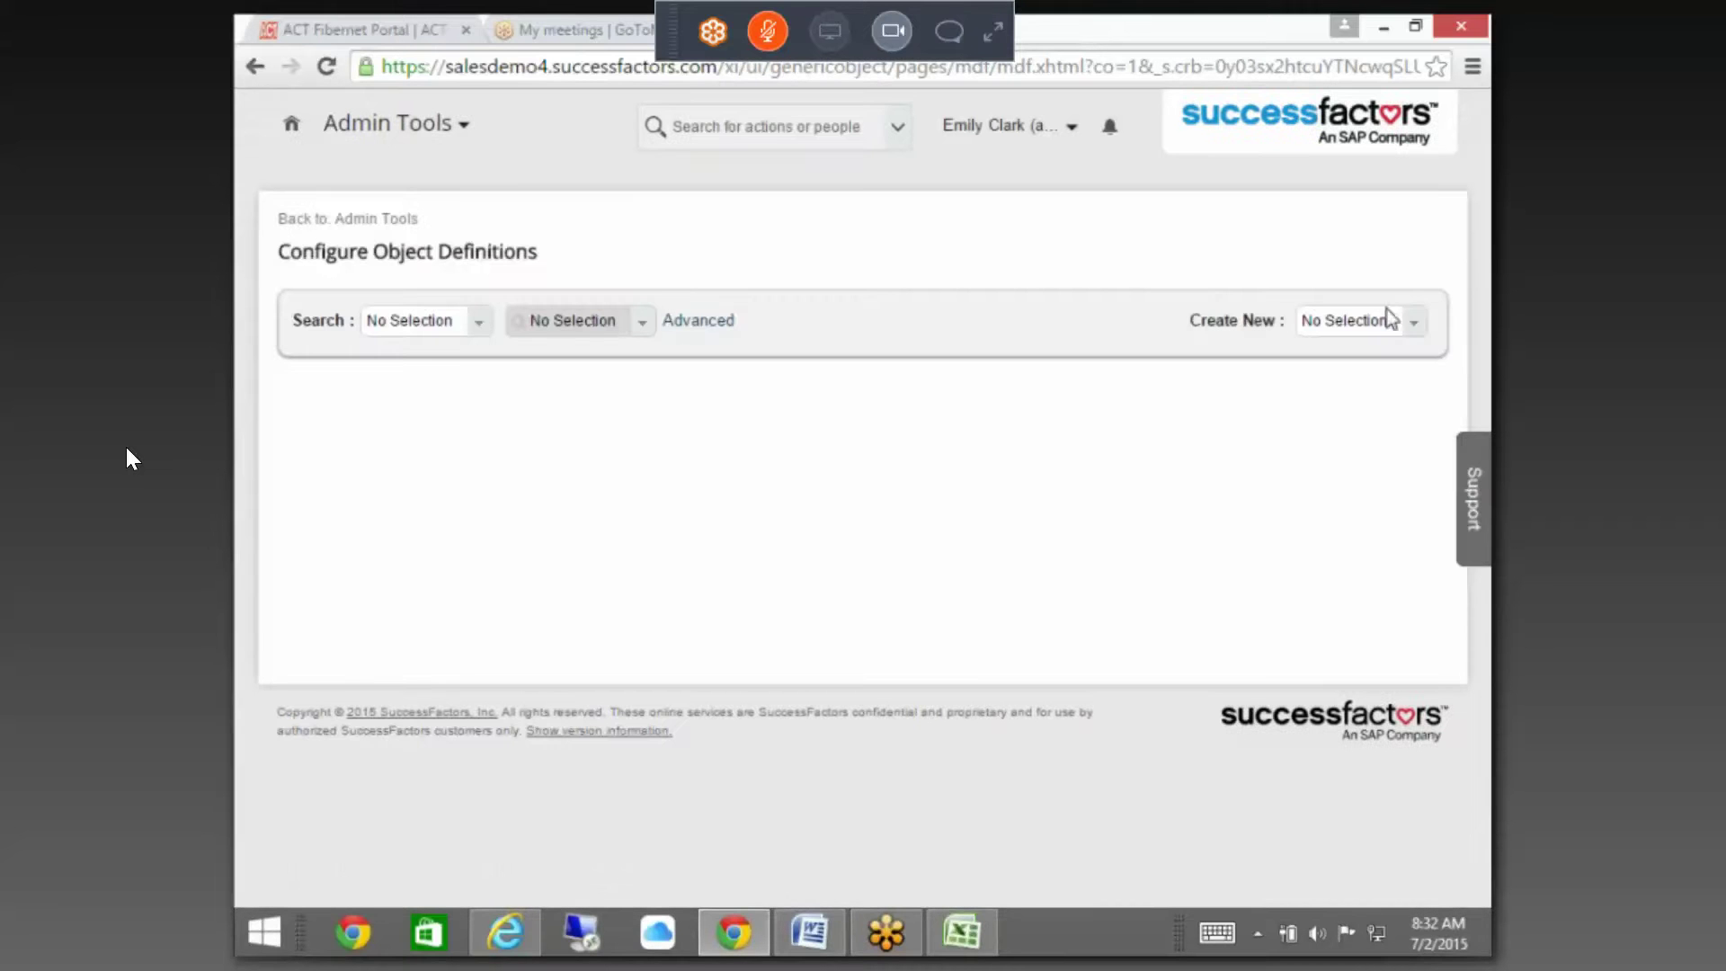
- Look up the cust_Education object definition and open it for correction
click(448, 324)
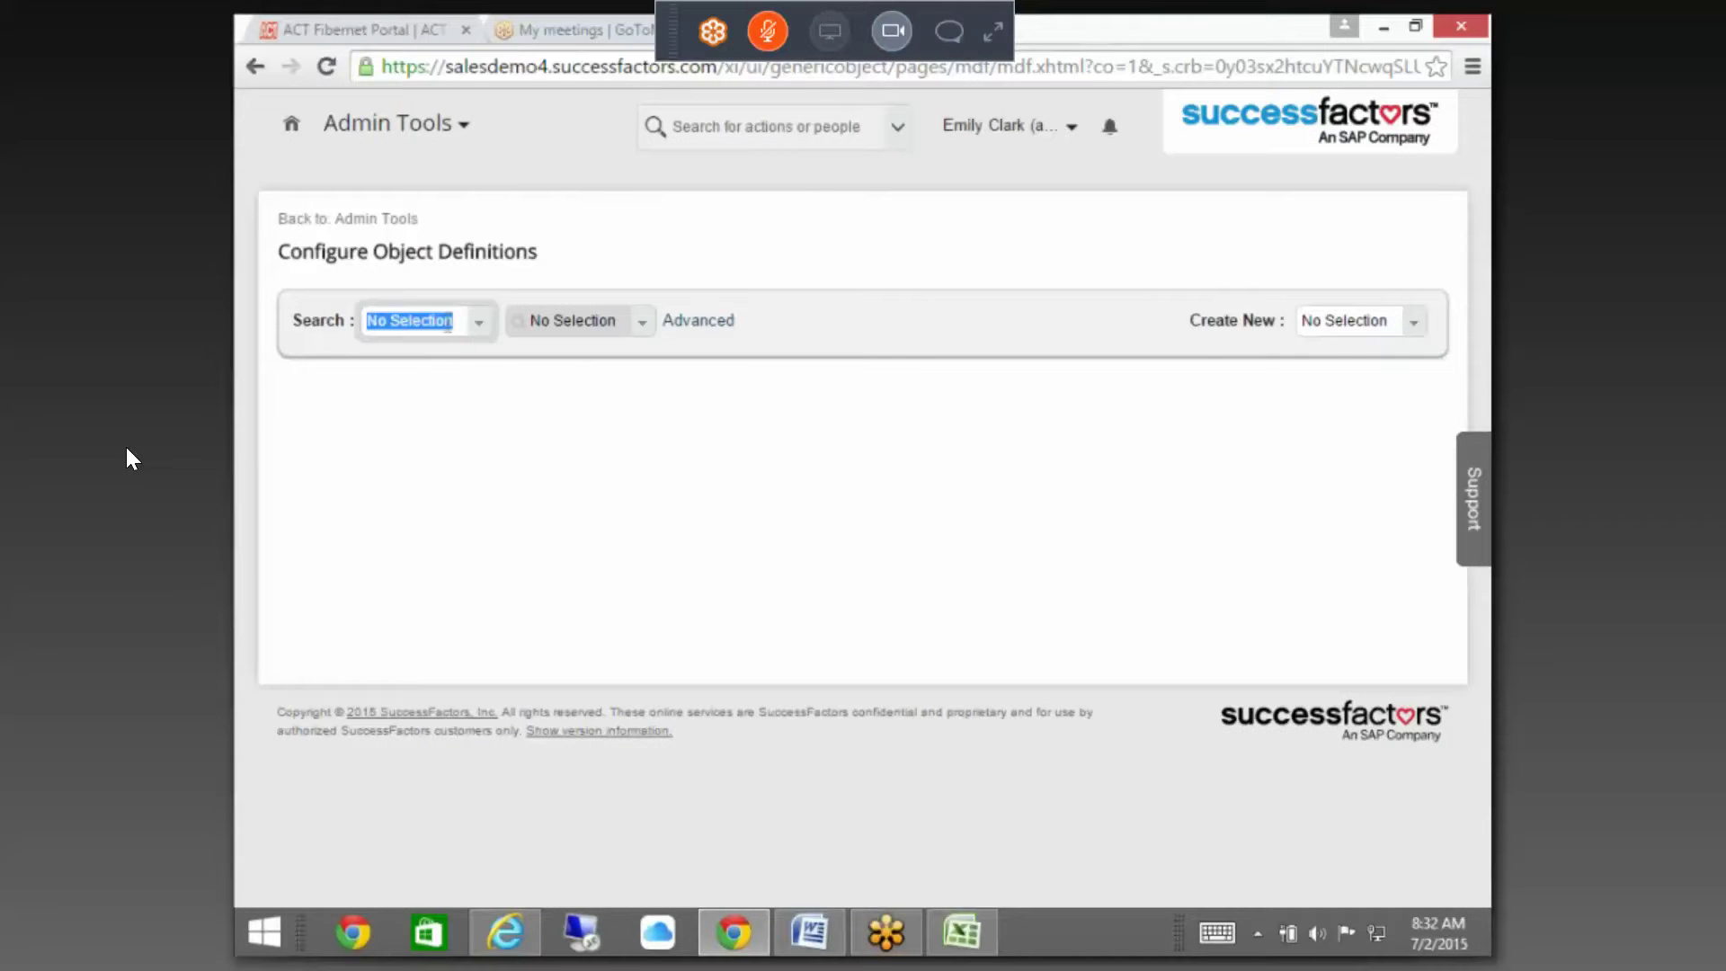
click(479, 321)
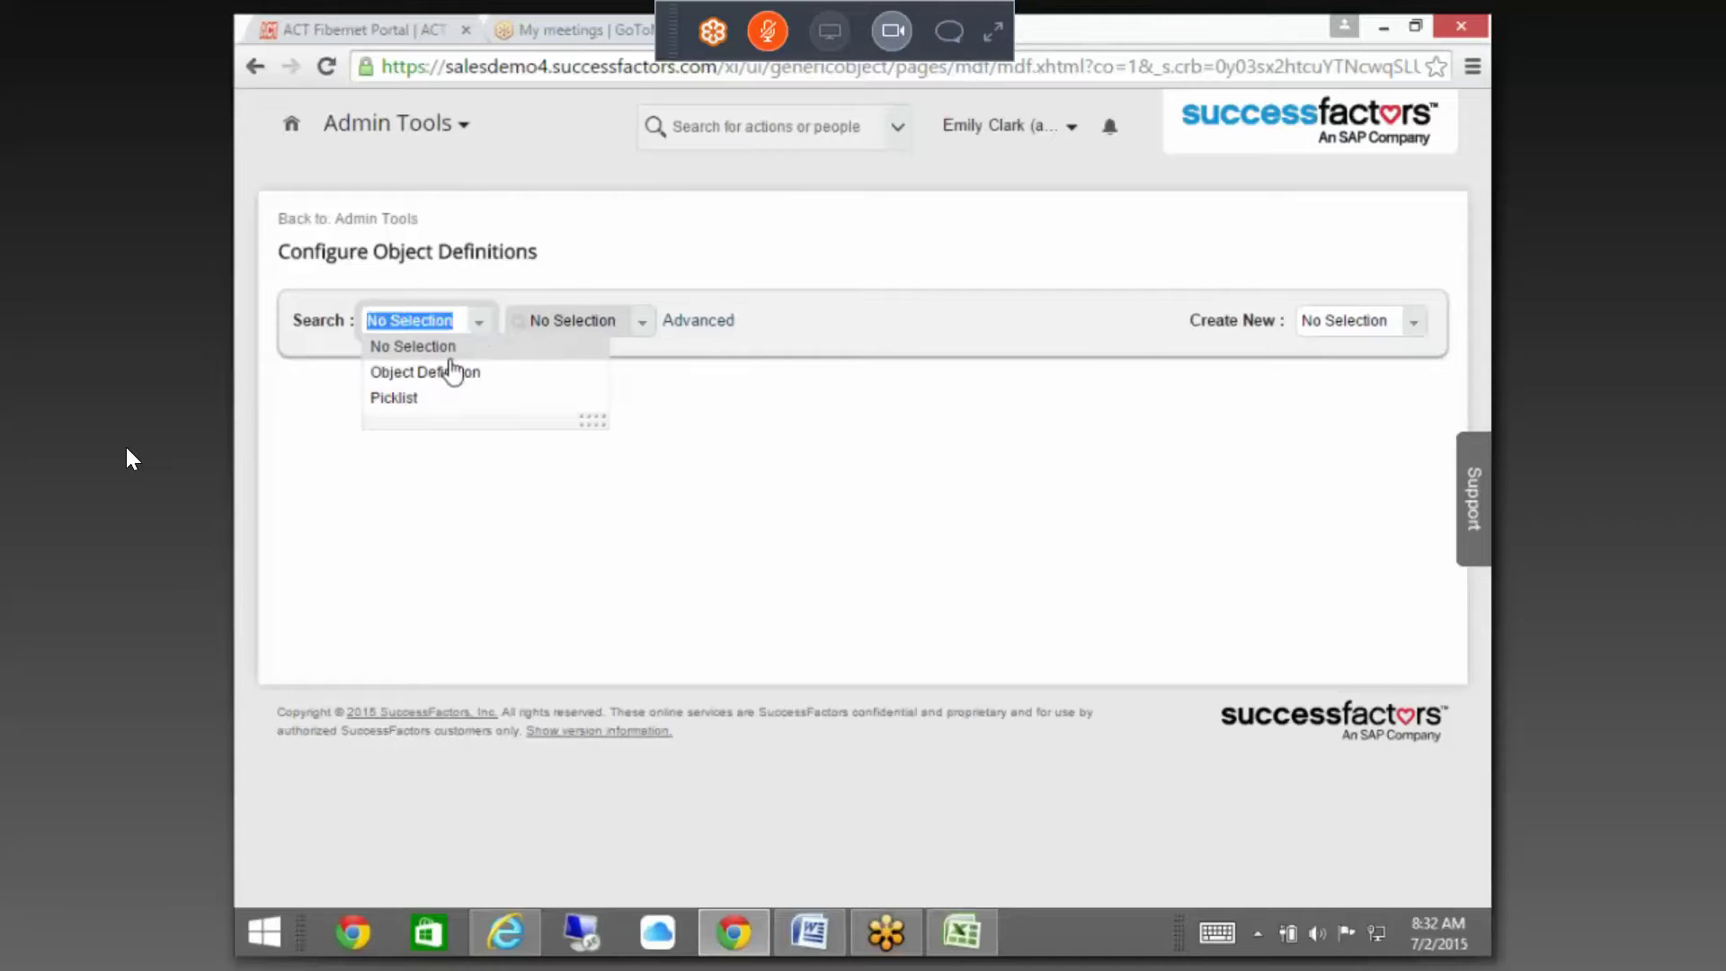
click(445, 371)
click(571, 319)
text(edu)
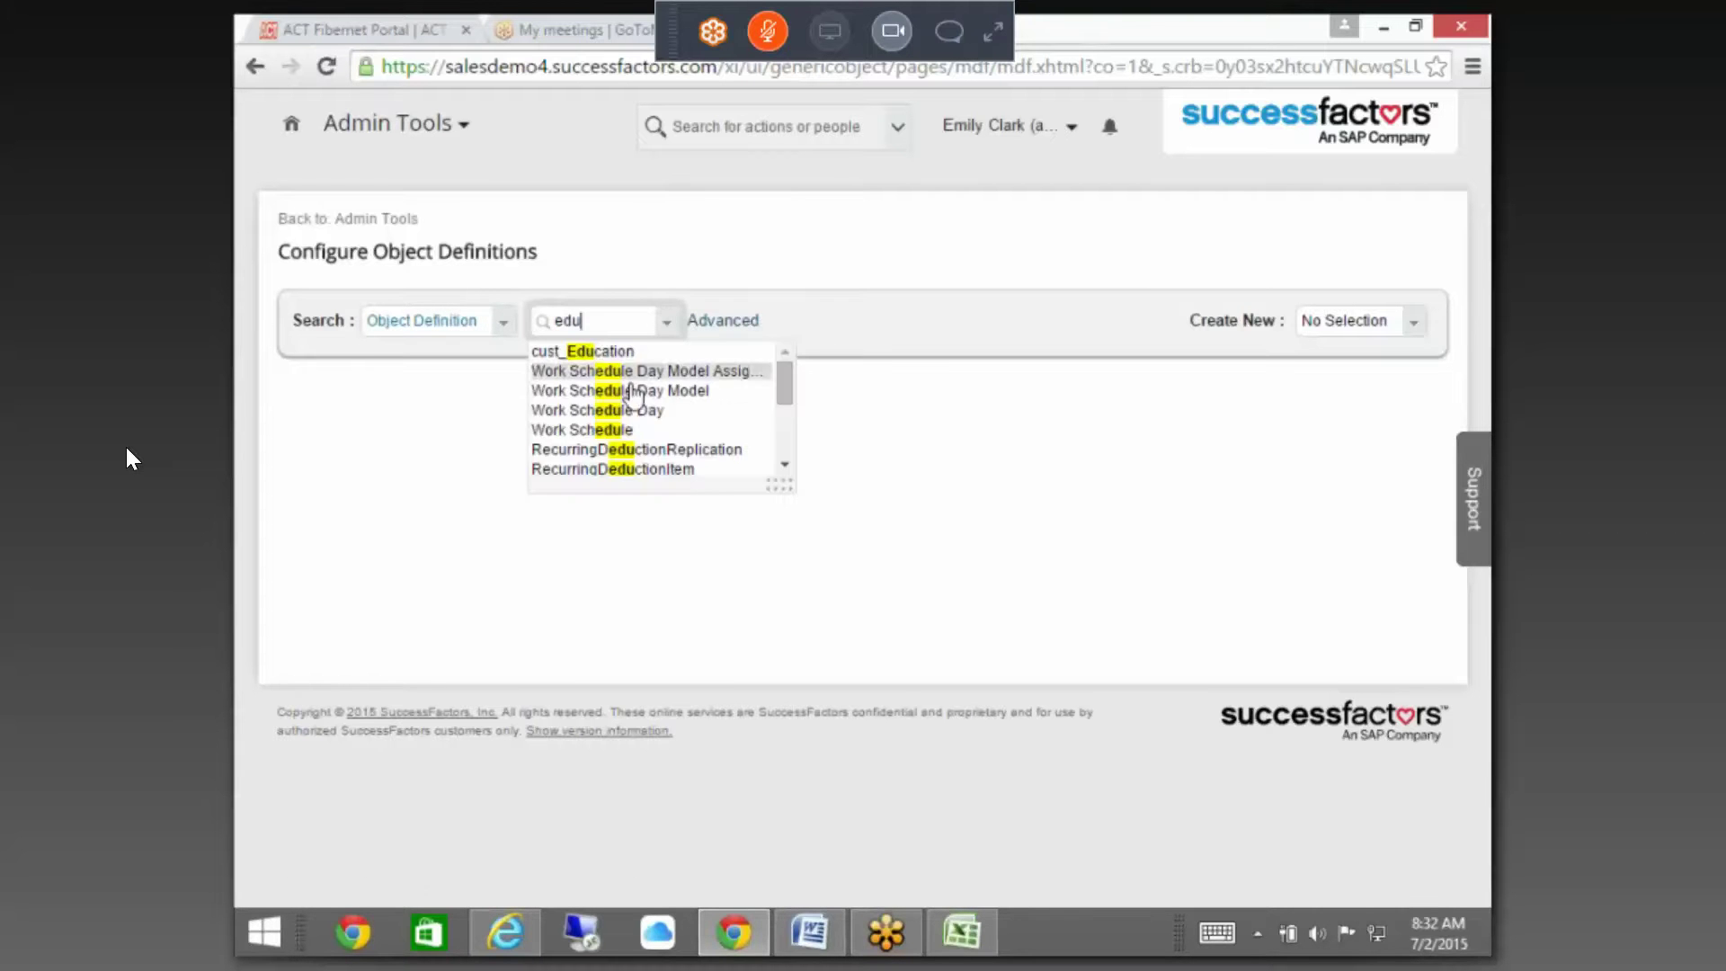
click(590, 351)
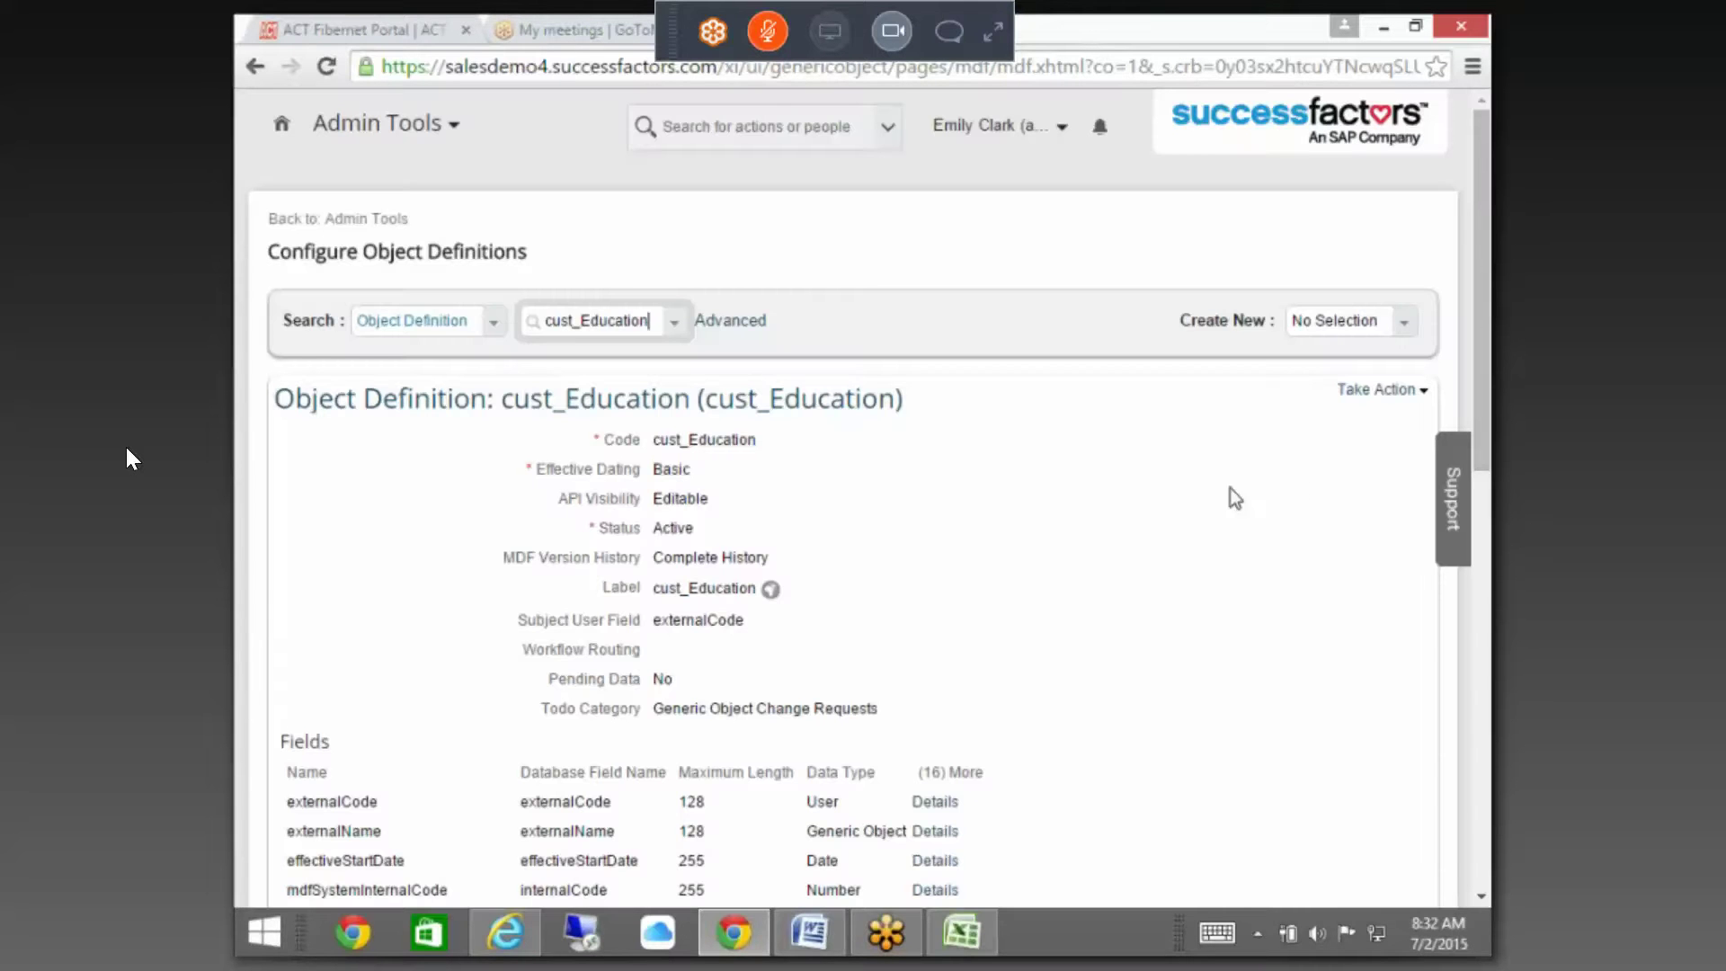
click(1359, 392)
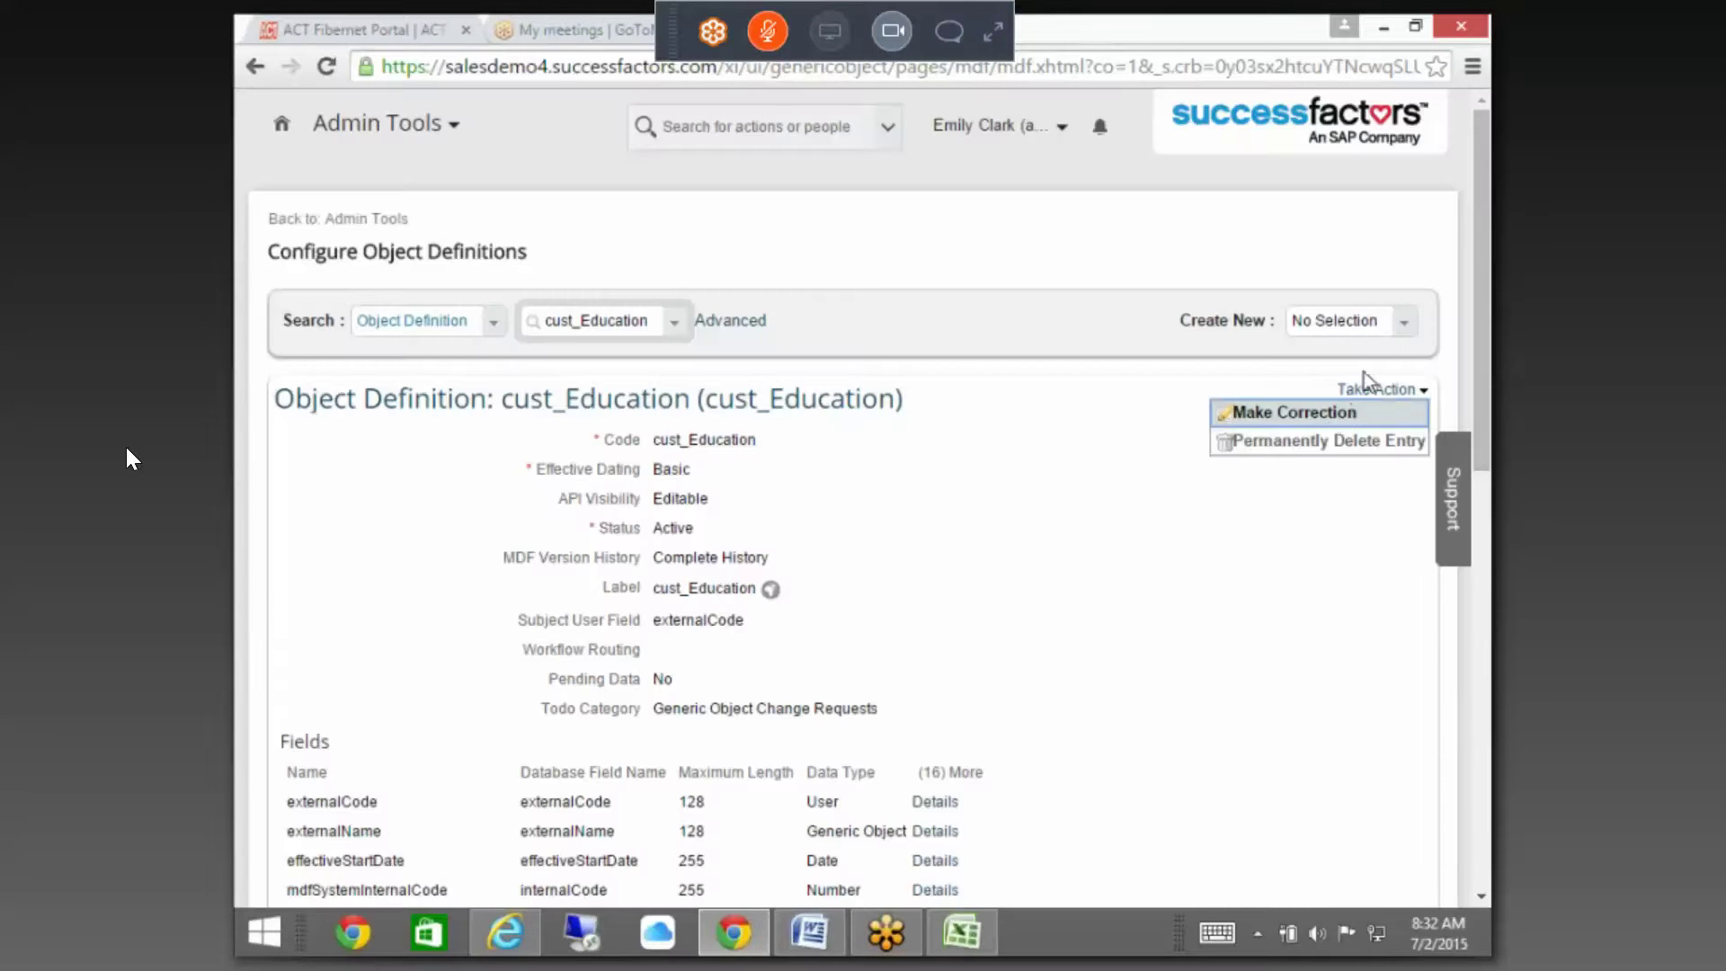
click(1332, 410)
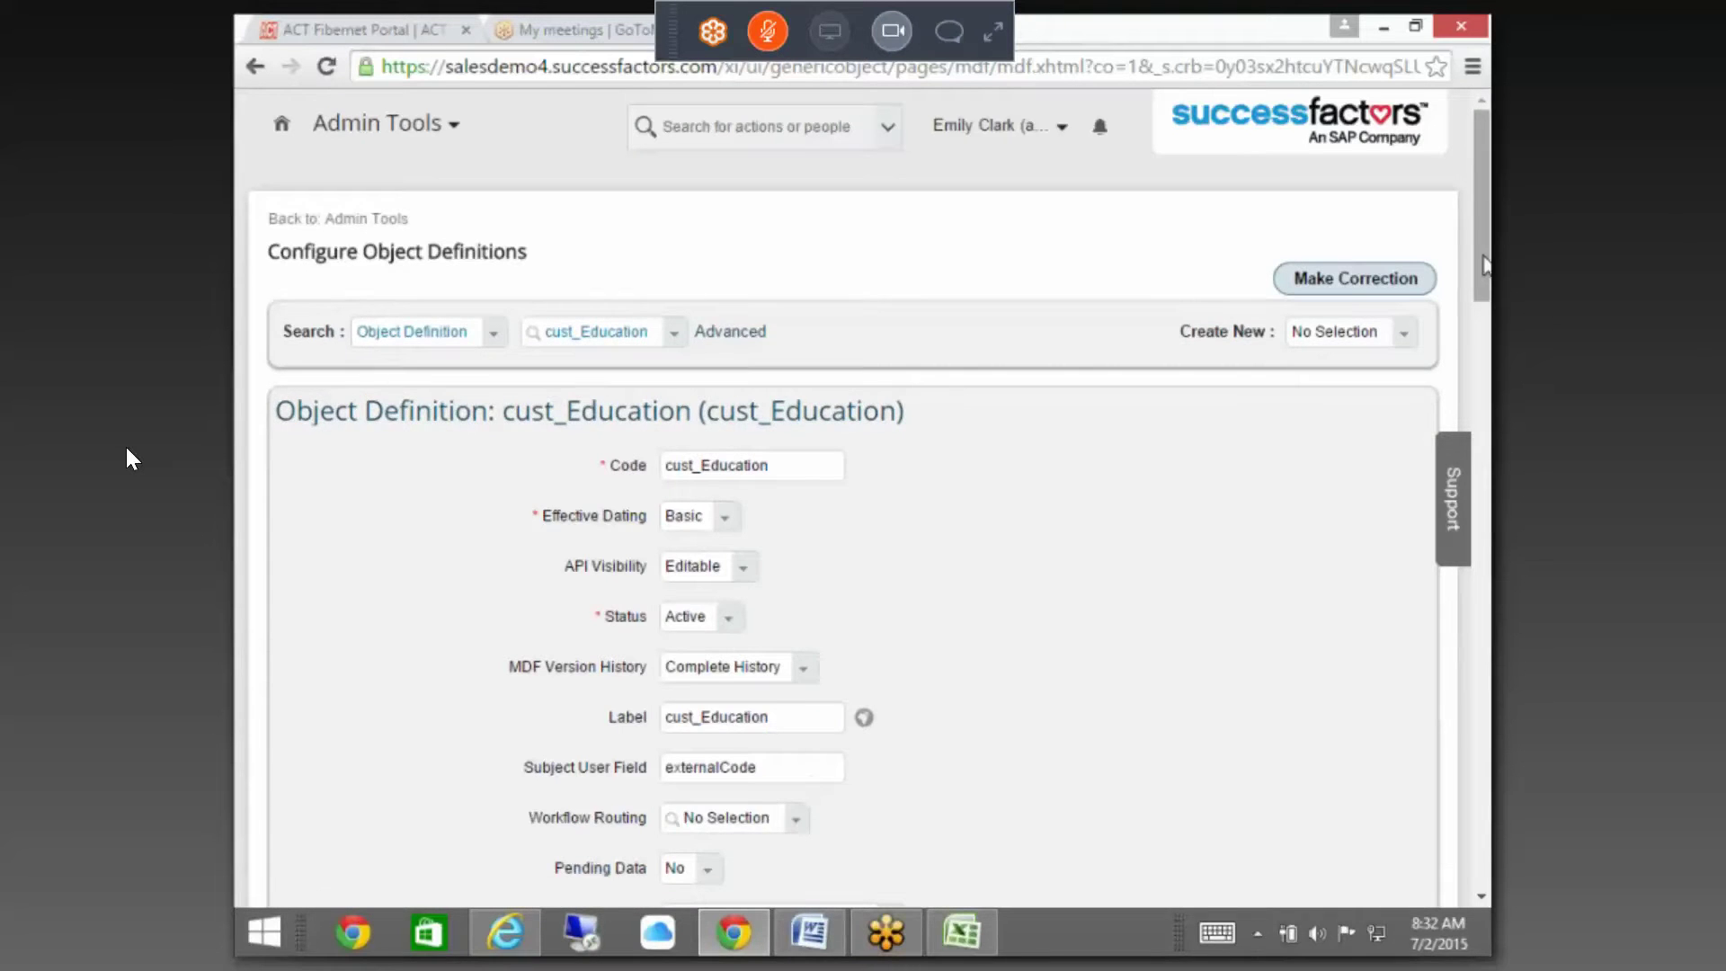
- Add externalCode as a searchable field in the cust_Education object definition
scroll(1483, 413, down, 7)
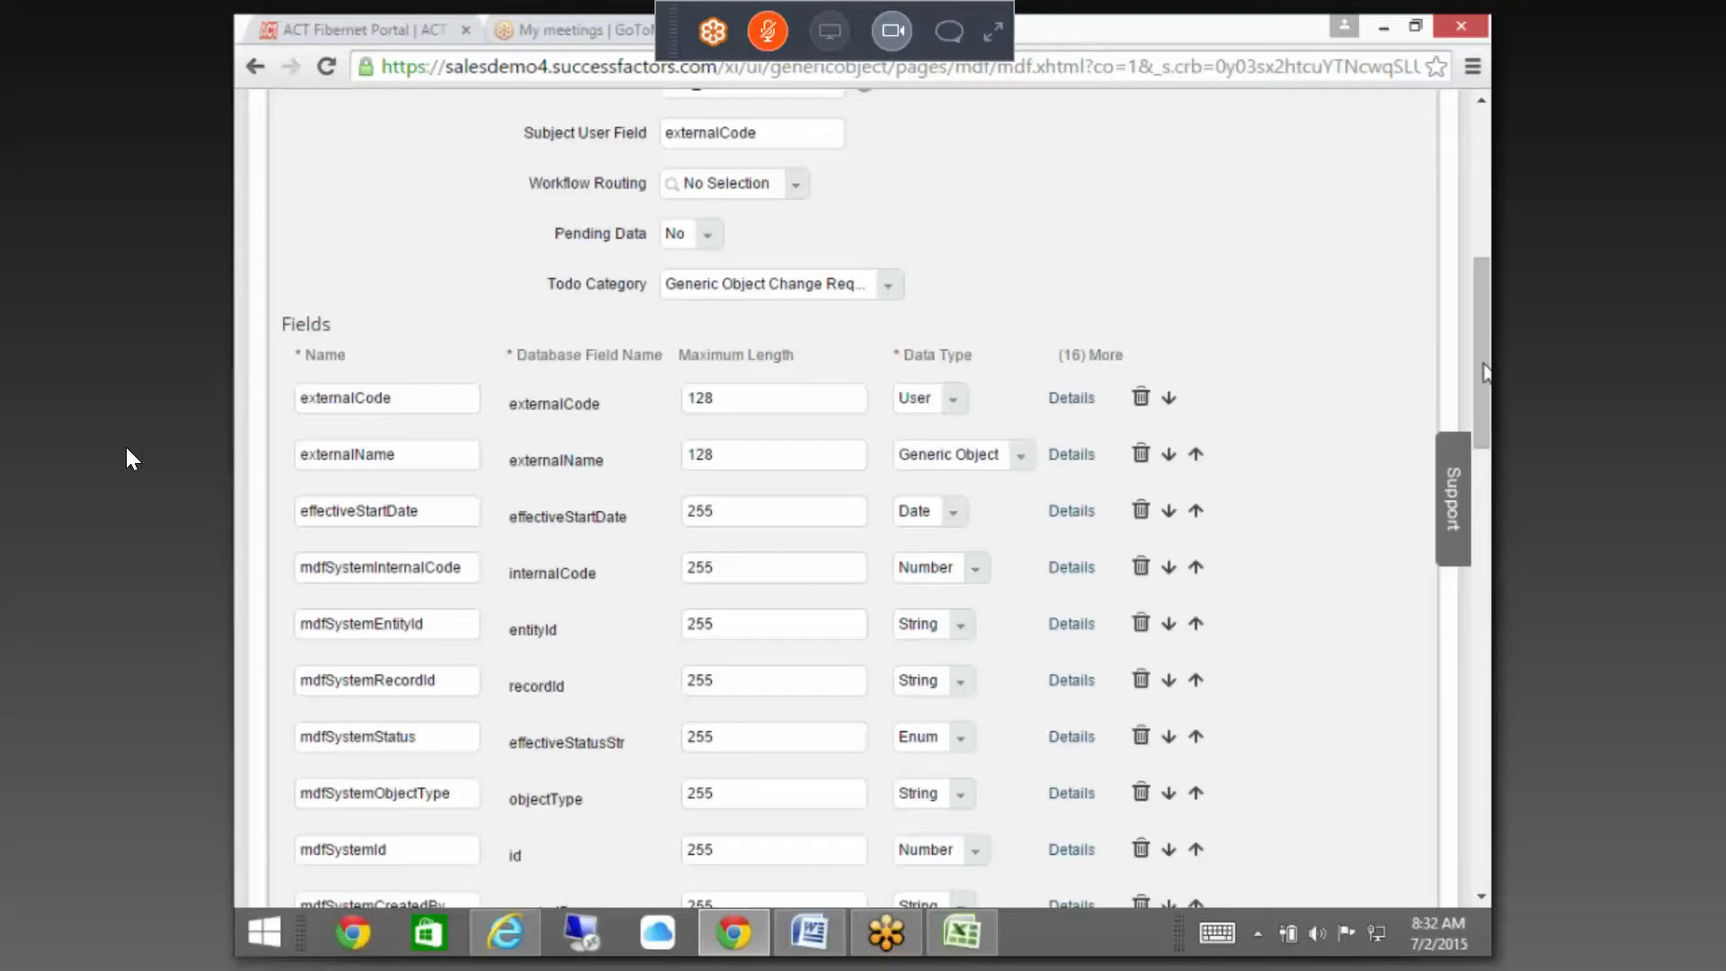
drag(1476, 388, 1478, 710)
click(406, 225)
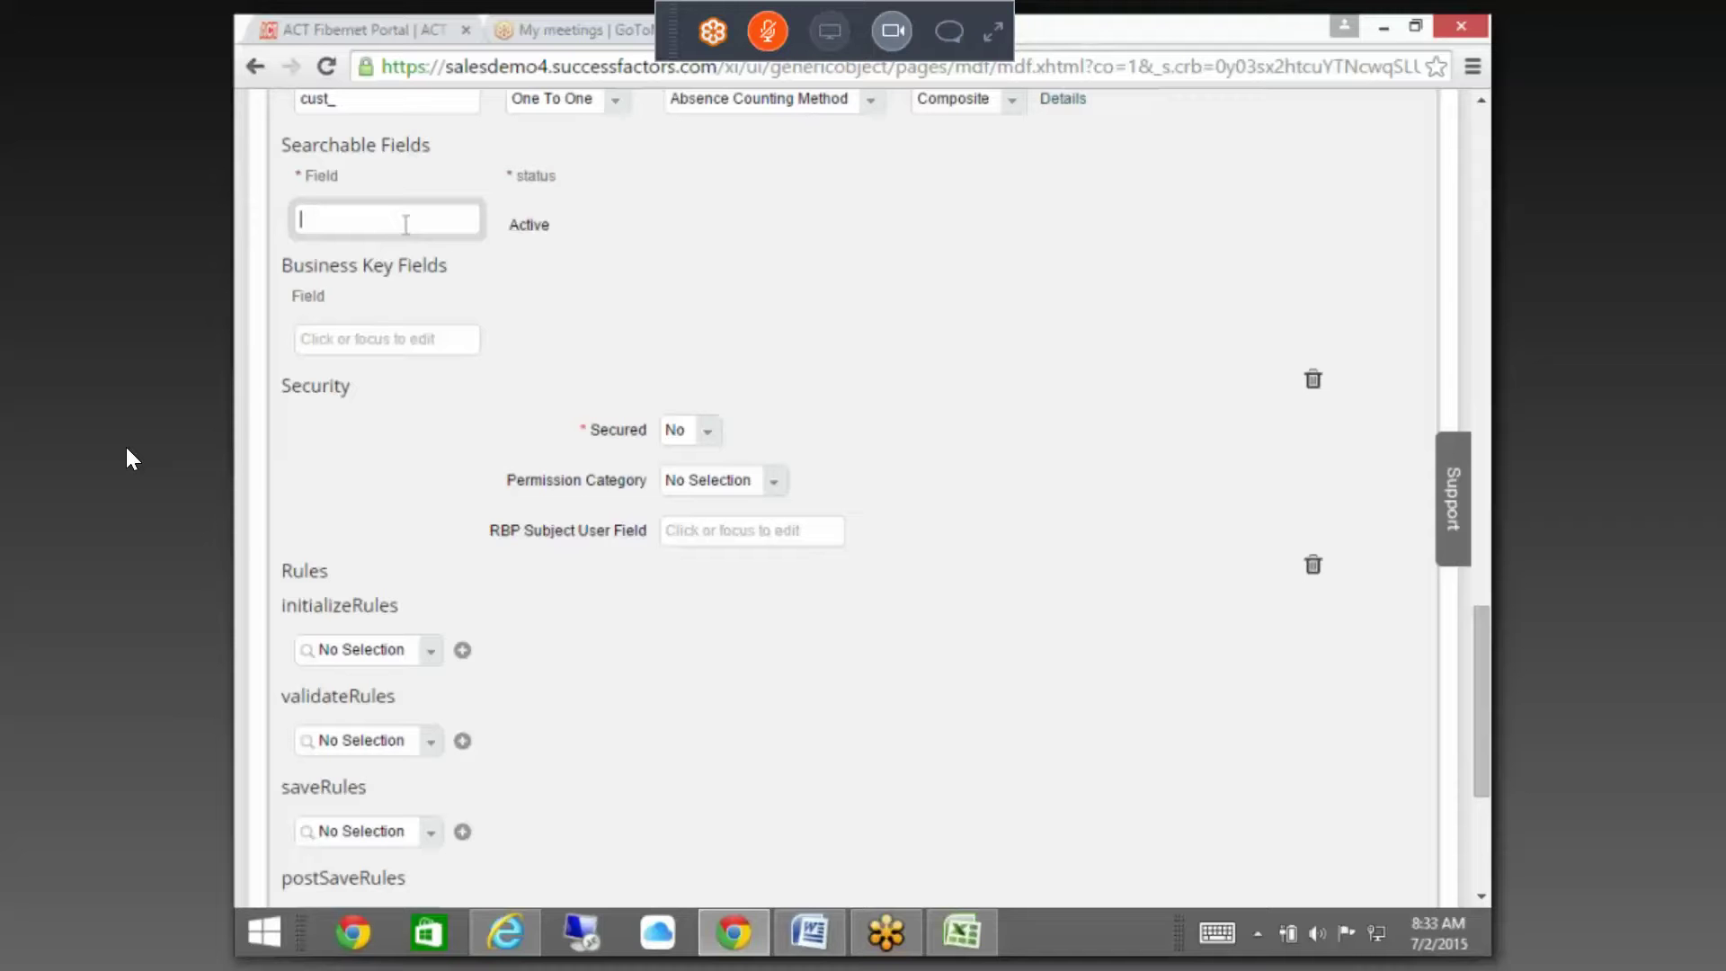
scroll(405, 225, up, 1)
scroll(405, 225, up, 10)
scroll(647, 378, down, 10)
click(396, 221)
text(externalCode)
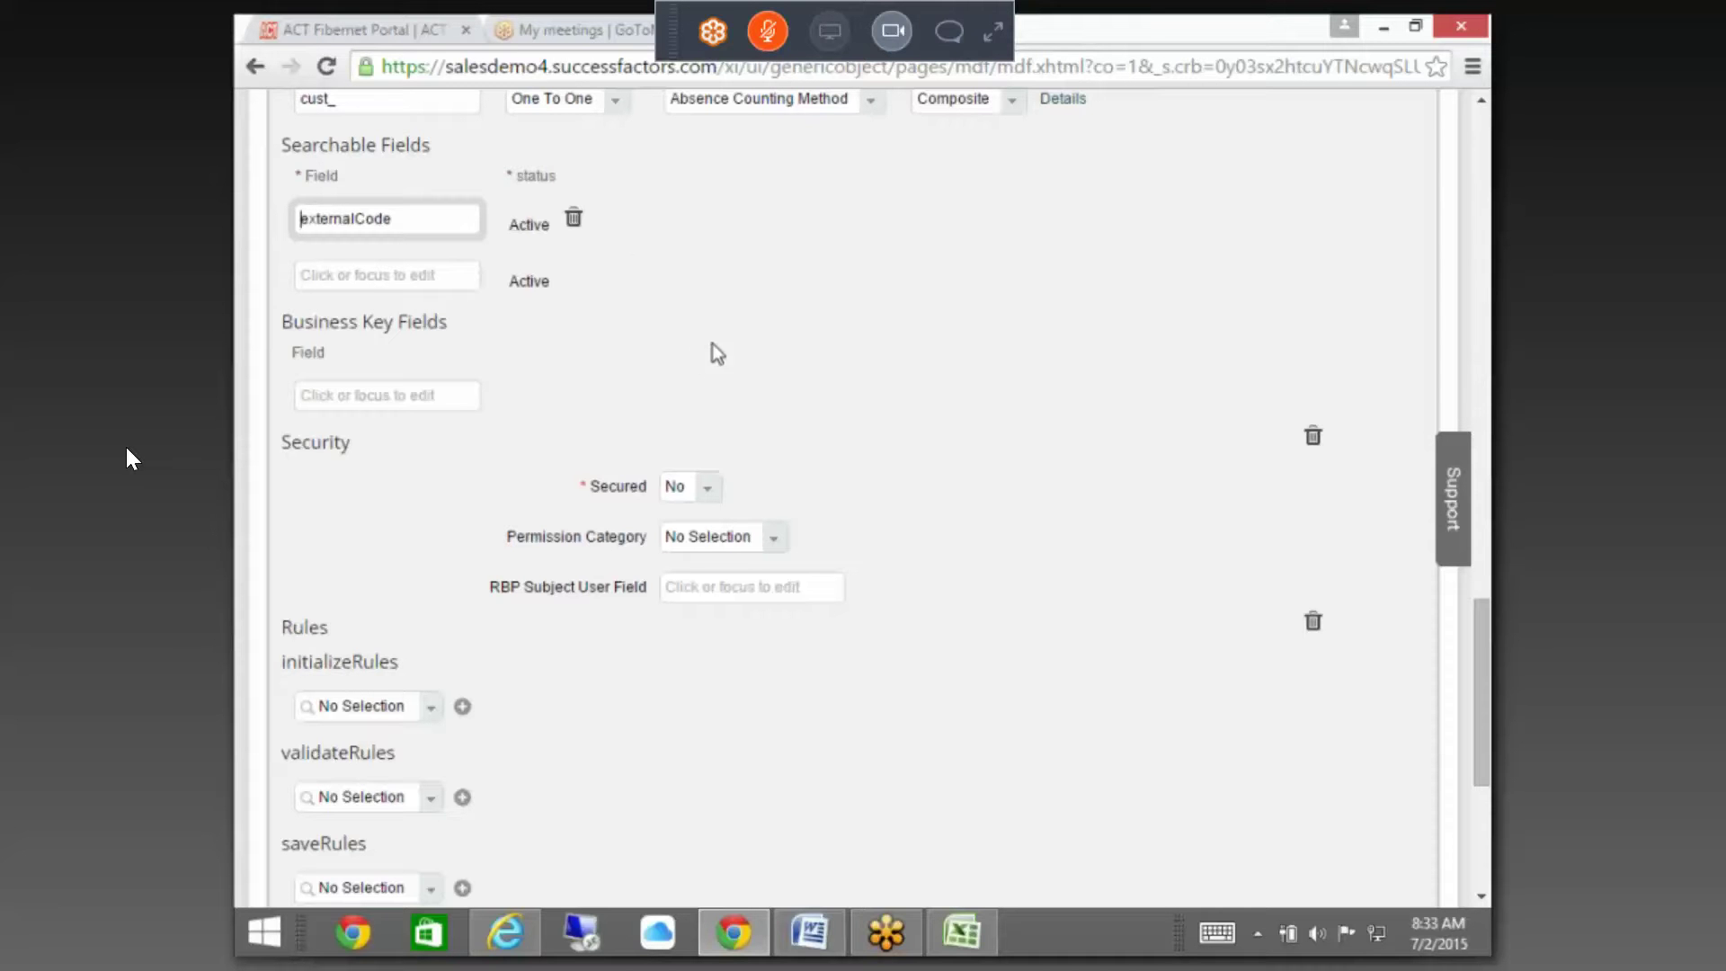
- Examine the fields, associations, searchable fields, security and rules sections of the cust_Education definition
scroll(508, 285, down, 1)
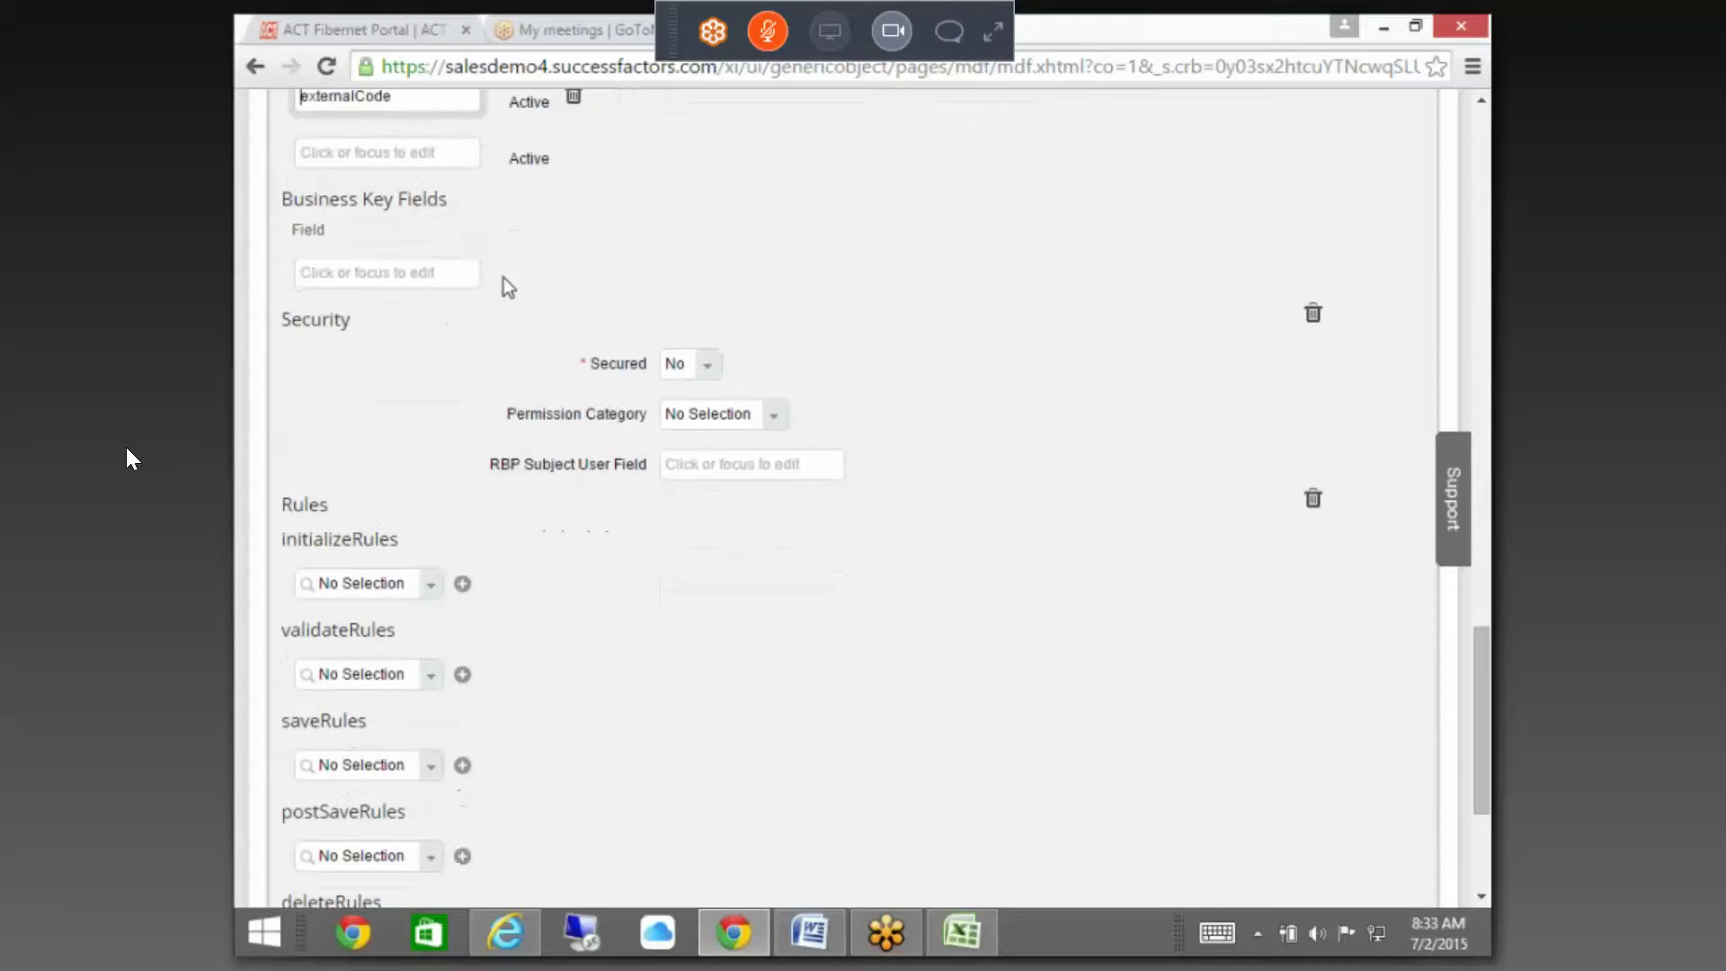
scroll(827, 286, down, 1)
scroll(912, 264, up, 3)
drag(397, 342, 286, 340)
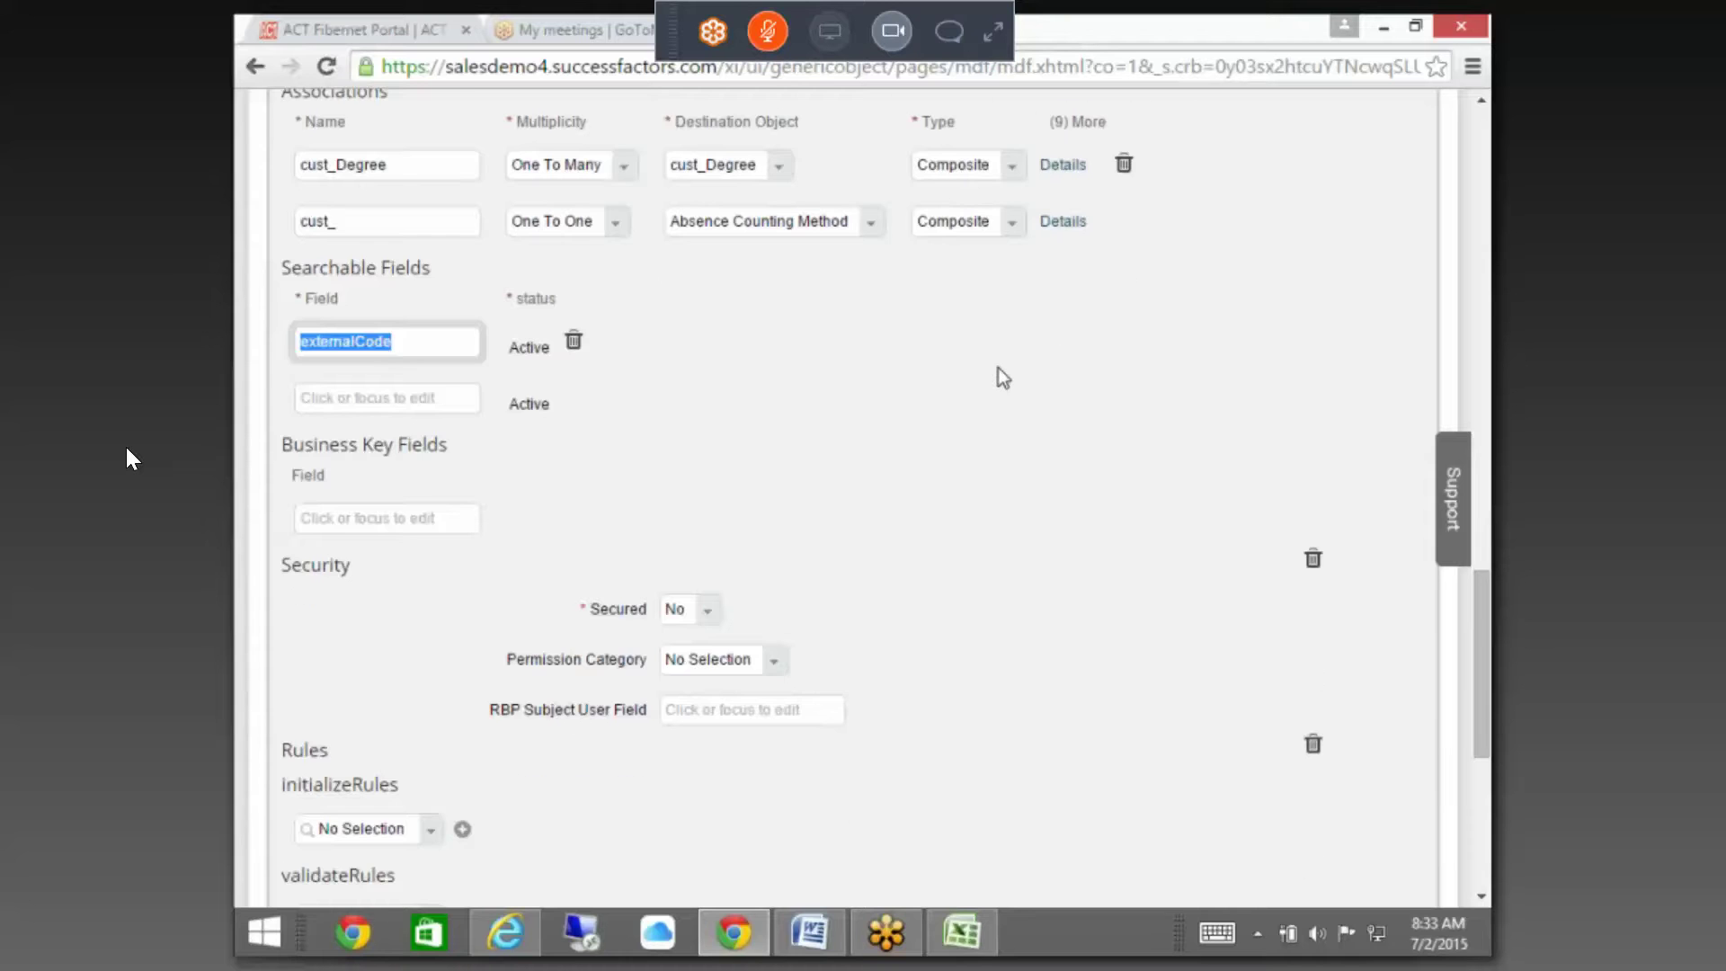
scroll(1000, 371, up, 4)
scroll(998, 368, up, 2)
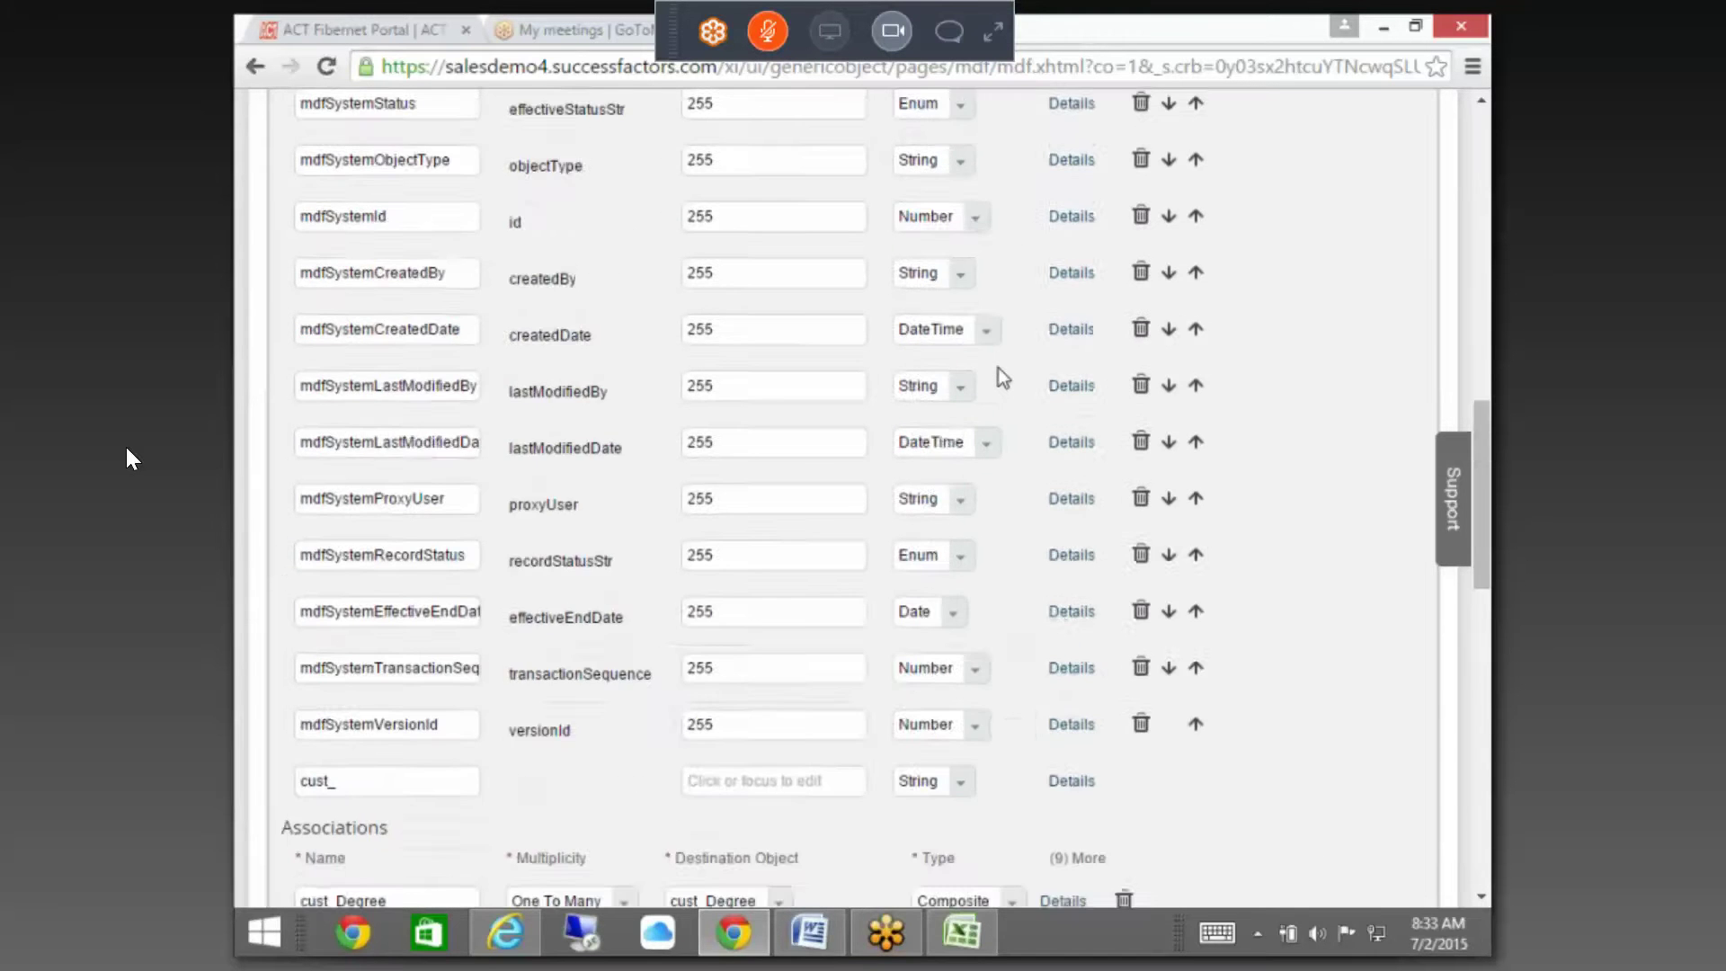
scroll(1011, 396, down, 7)
scroll(1011, 395, up, 1)
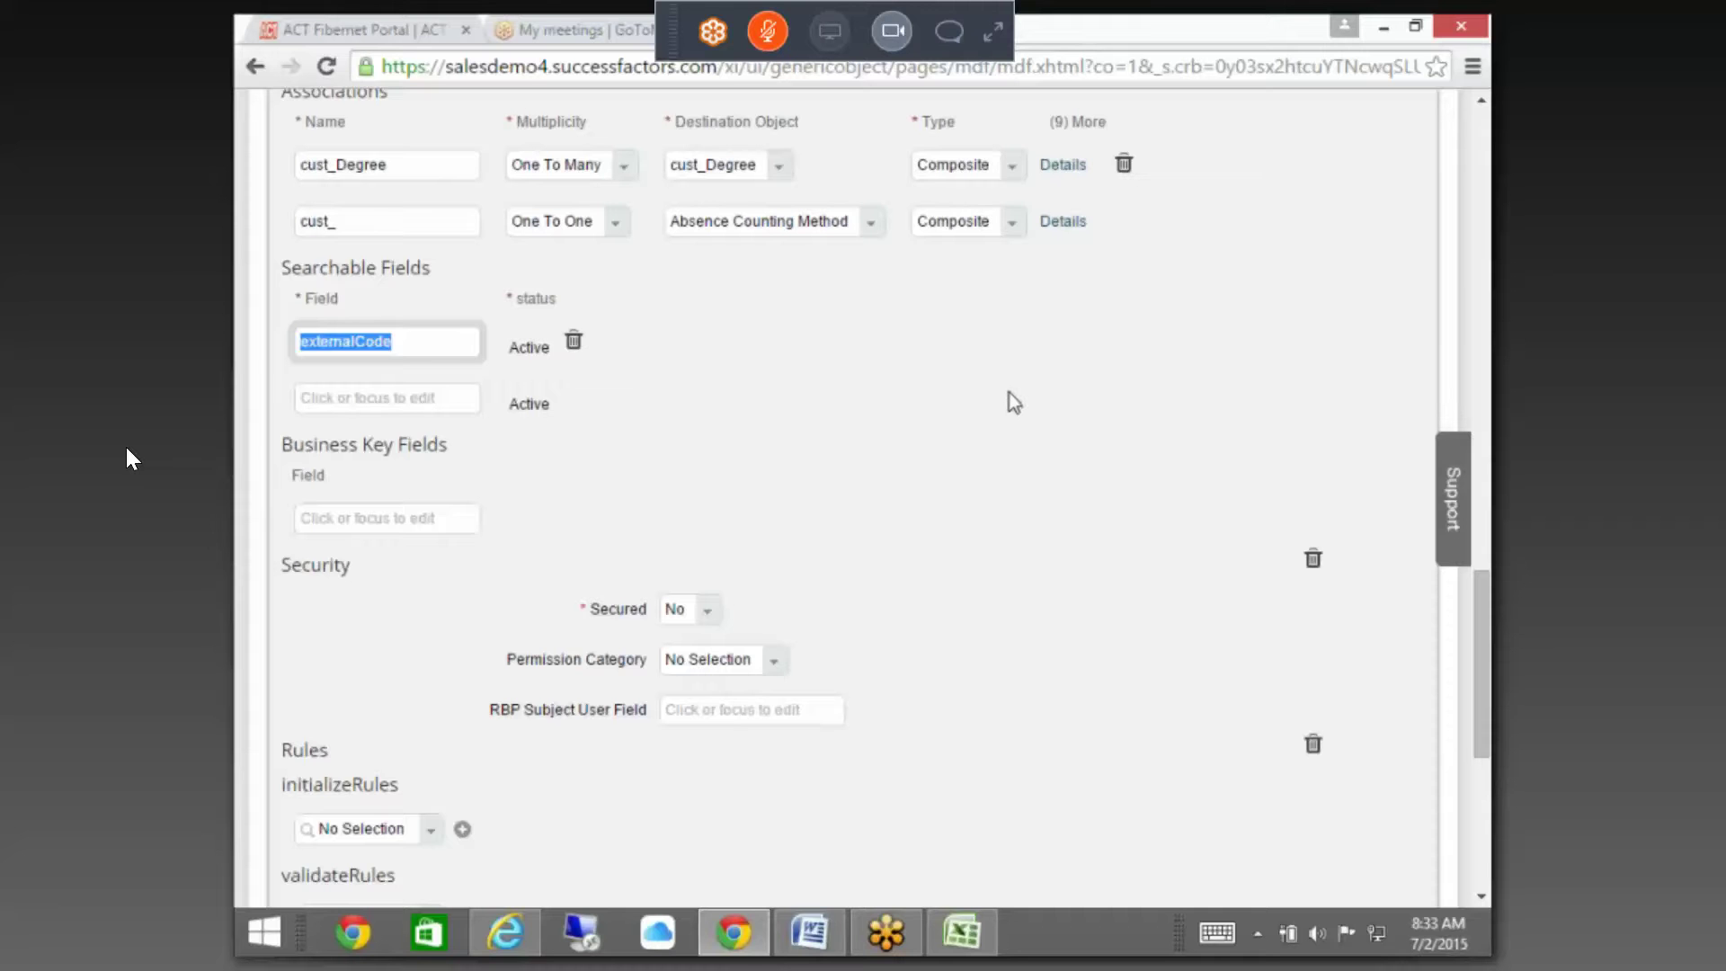
scroll(989, 389, up, 1)
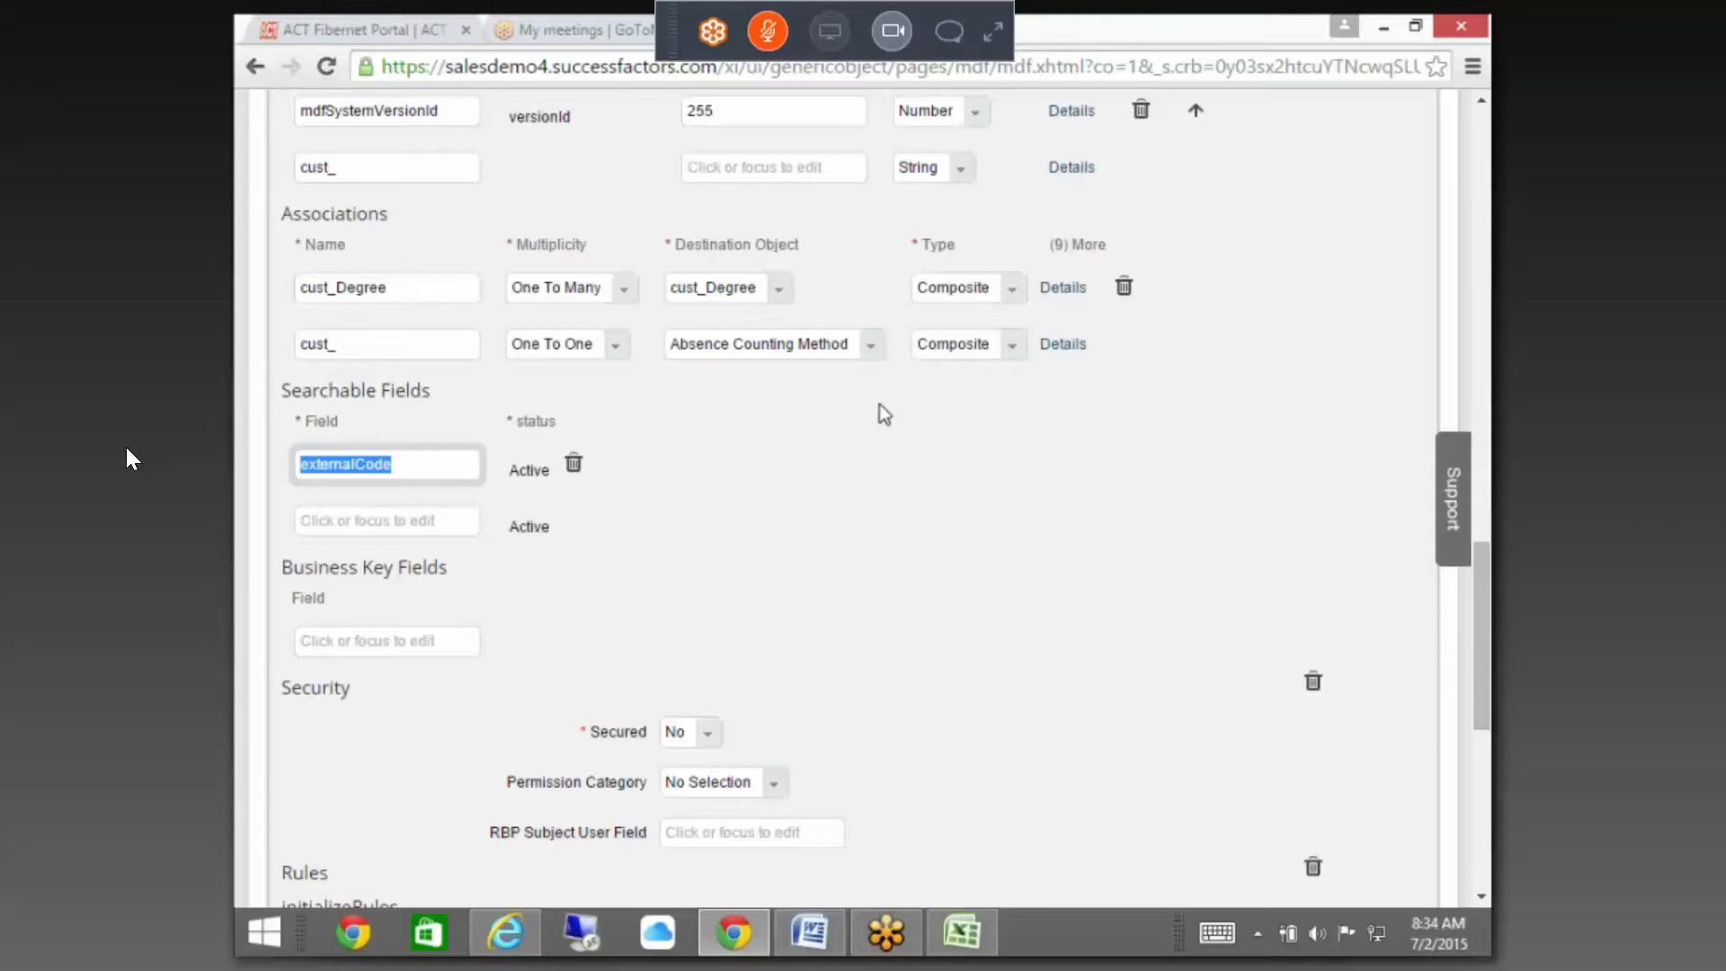
scroll(417, 616, down, 3)
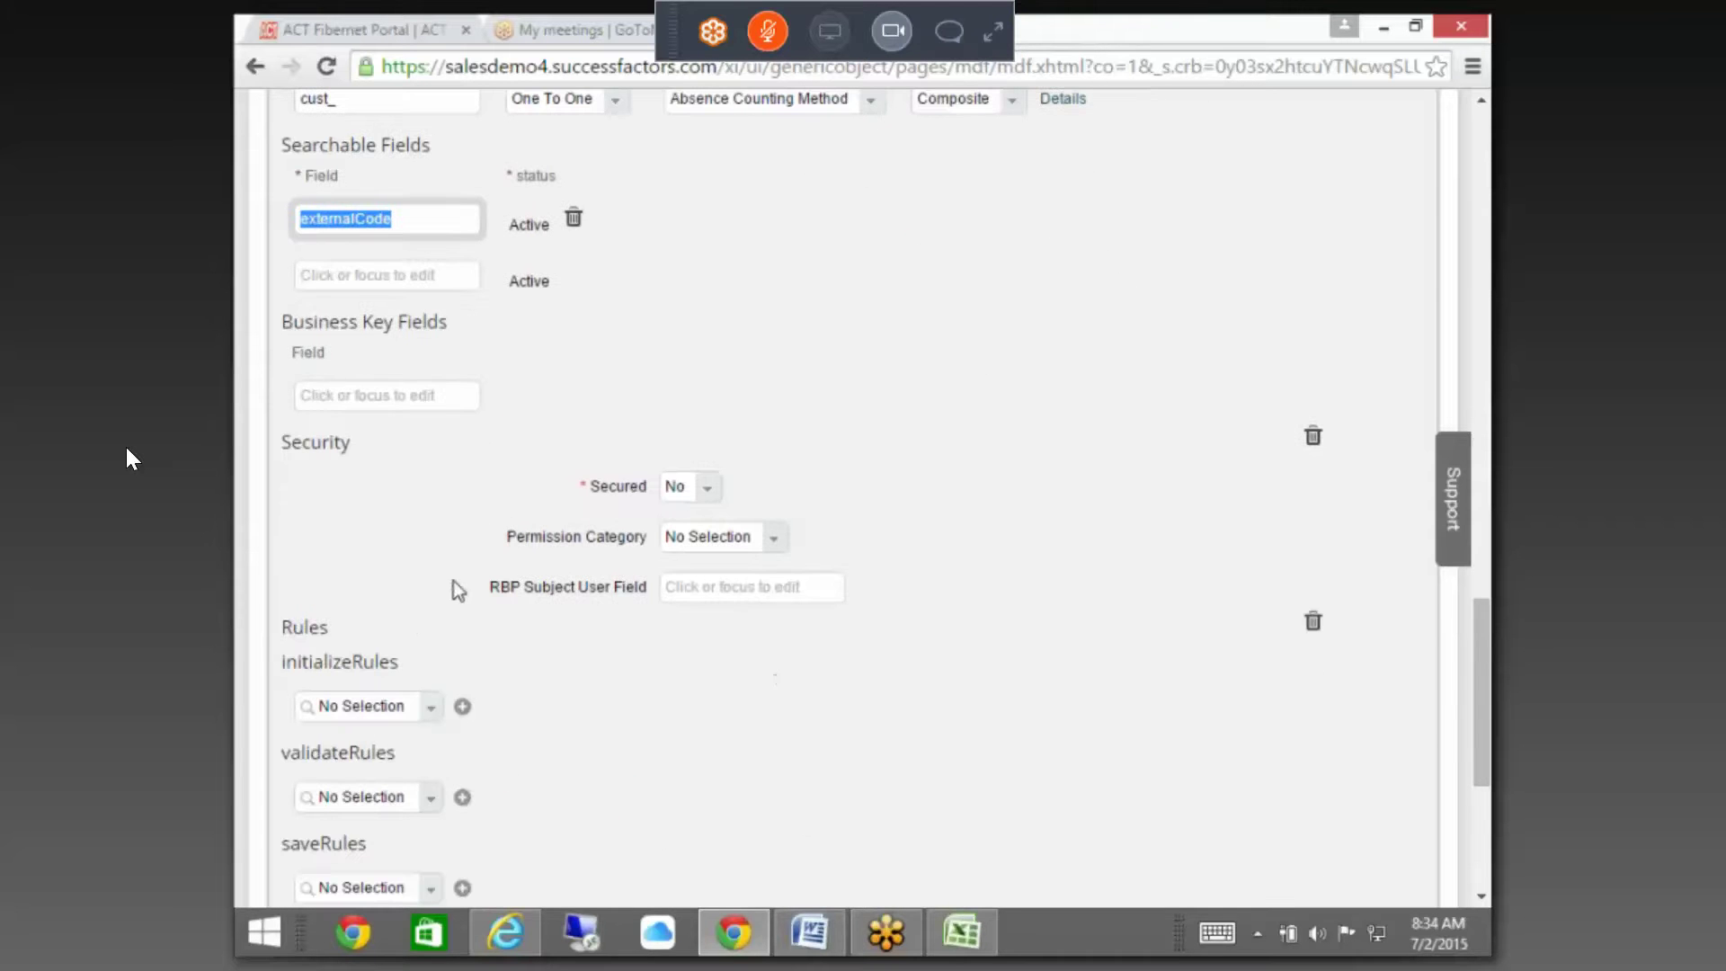
scroll(623, 576, down, 4)
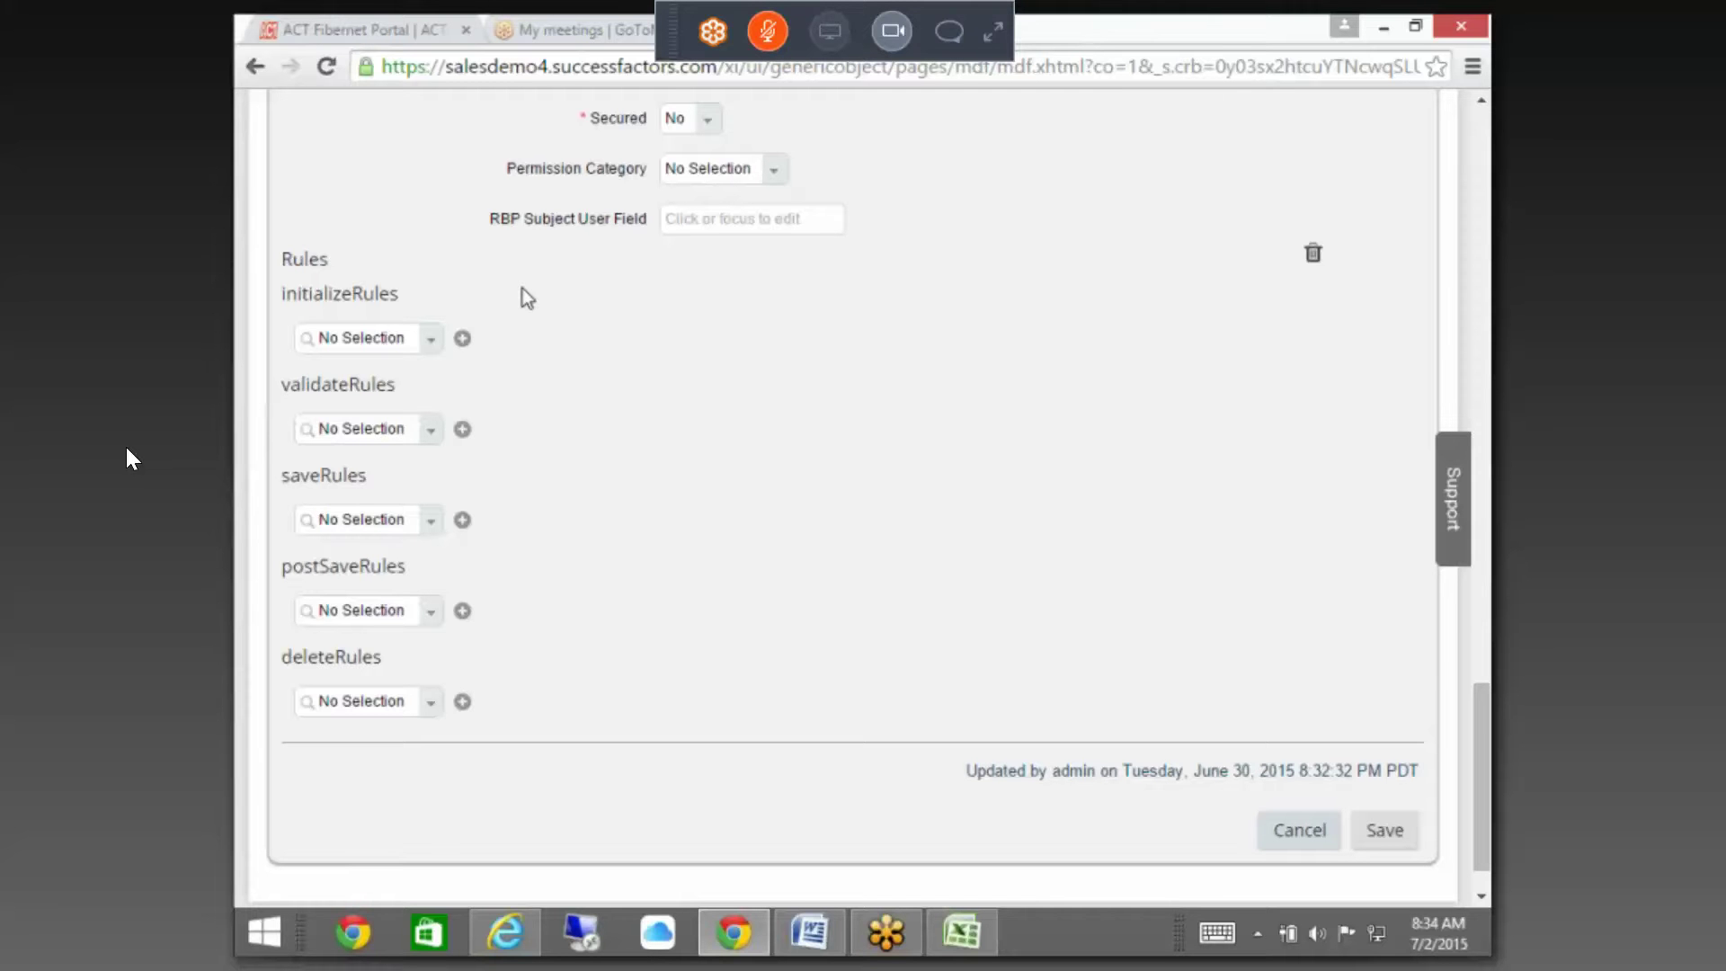
scroll(828, 299, up, 20)
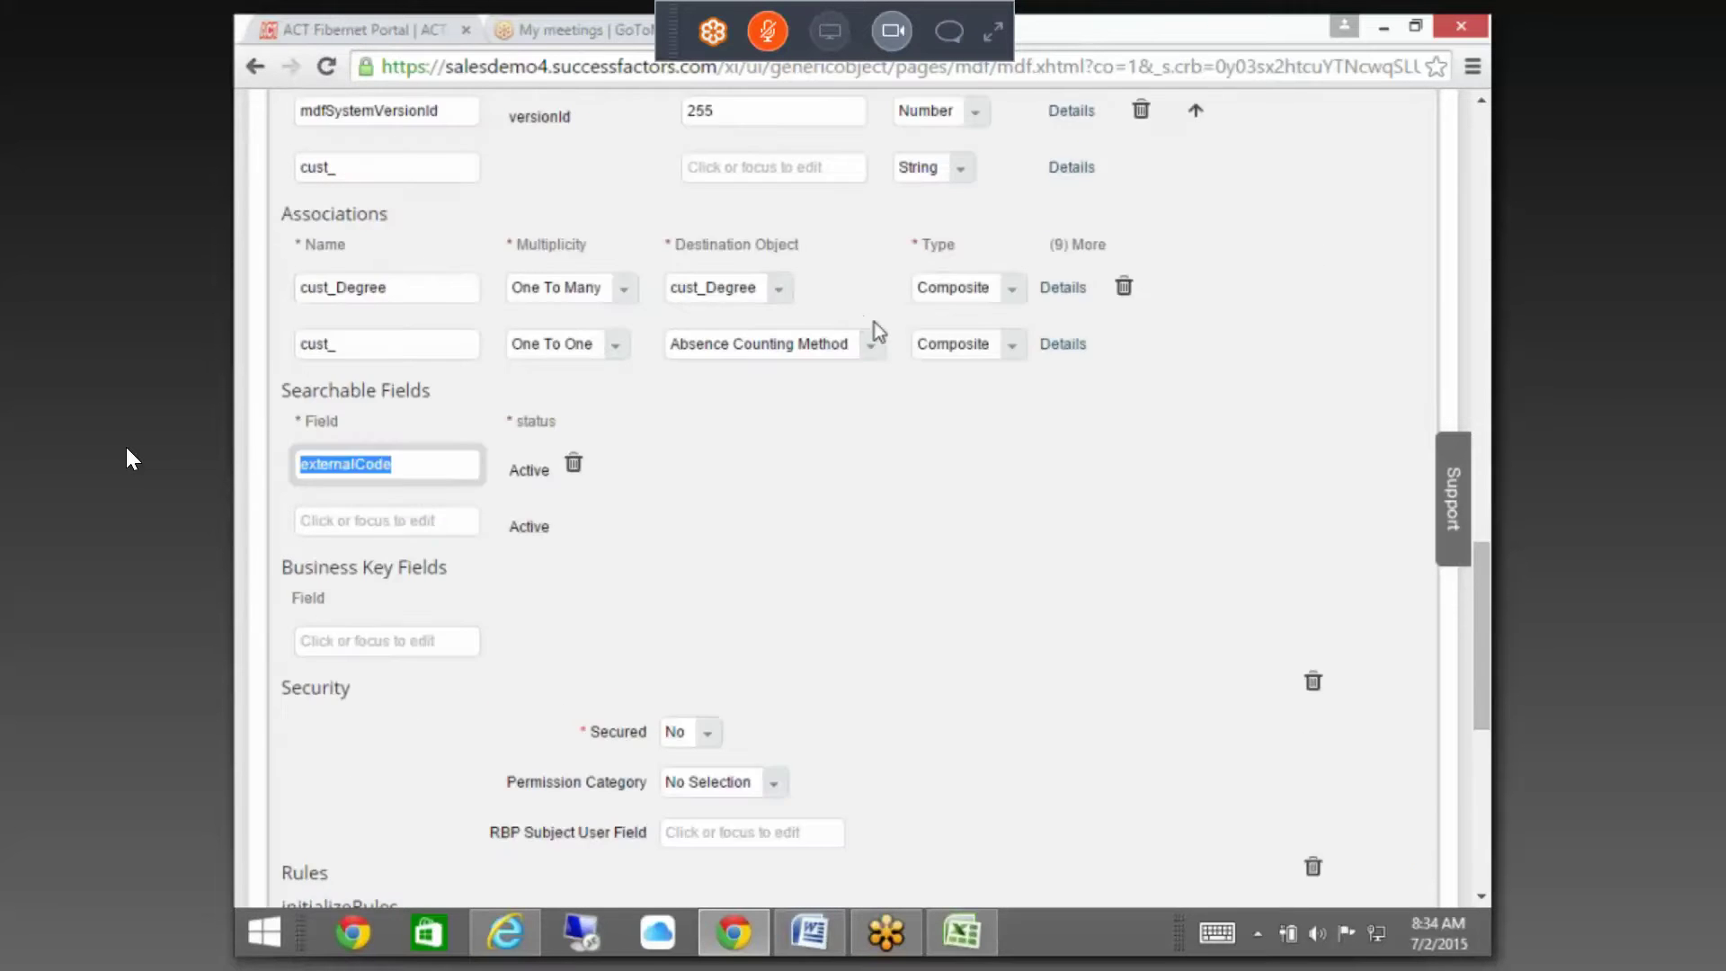
scroll(947, 295, up, 2)
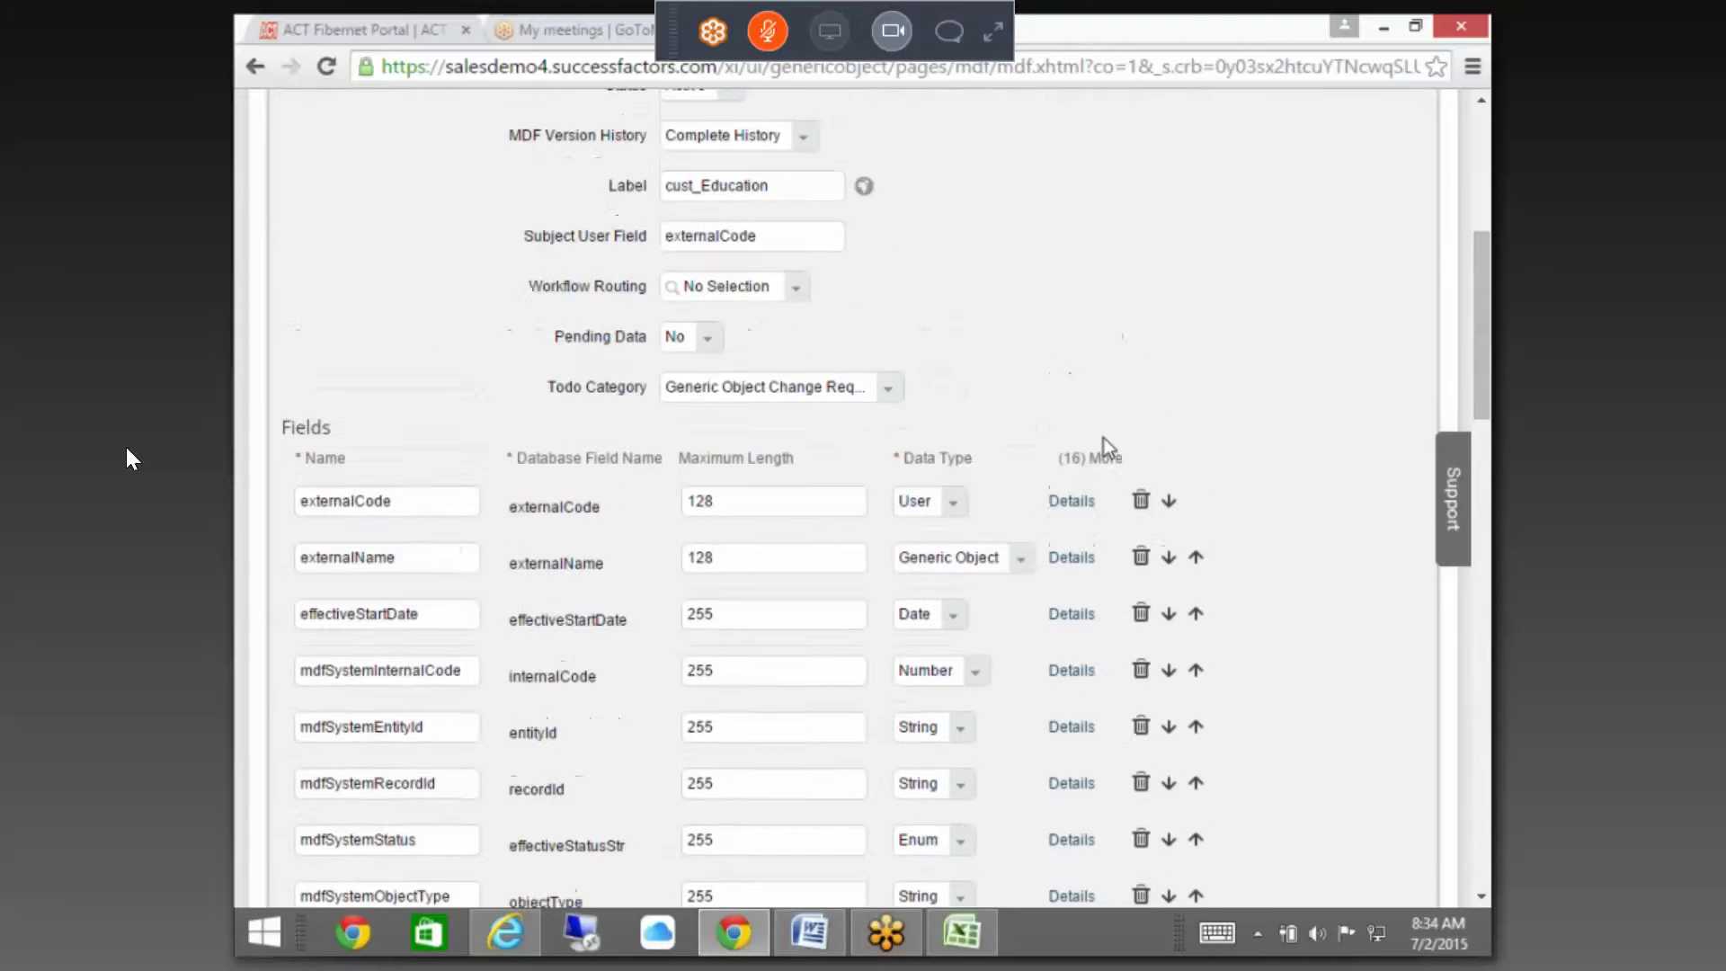
- Open the details of the externalCode field and the list of available rules for it
click(419, 500)
click(433, 564)
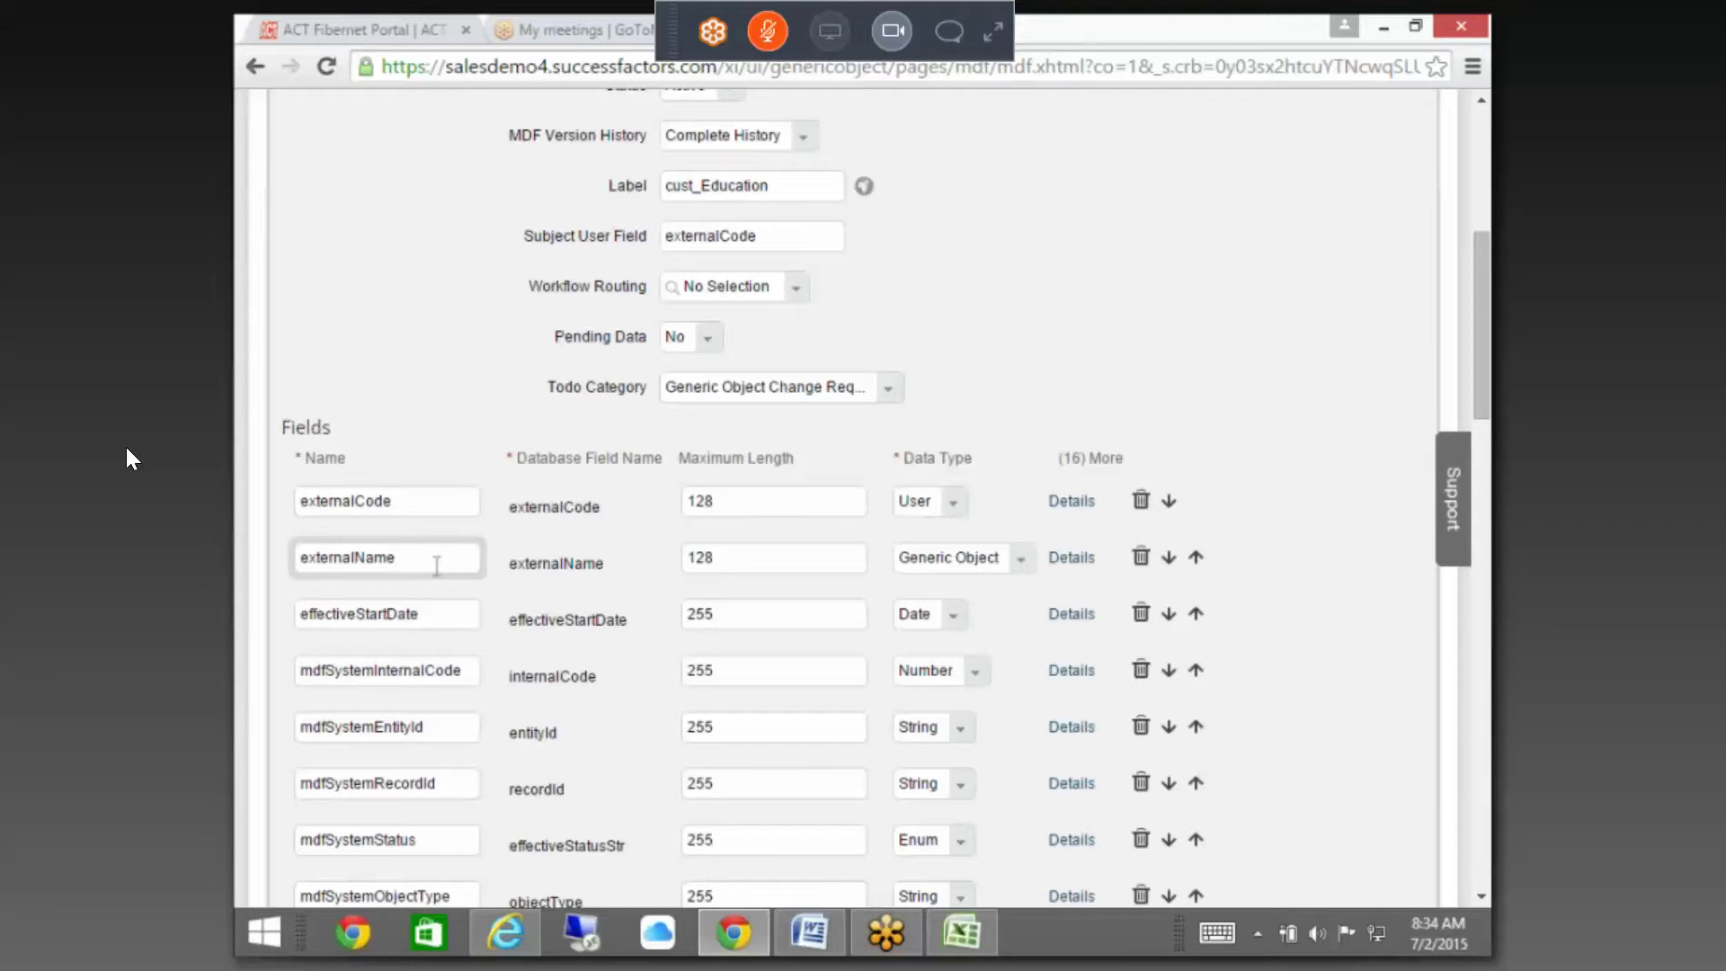
click(458, 496)
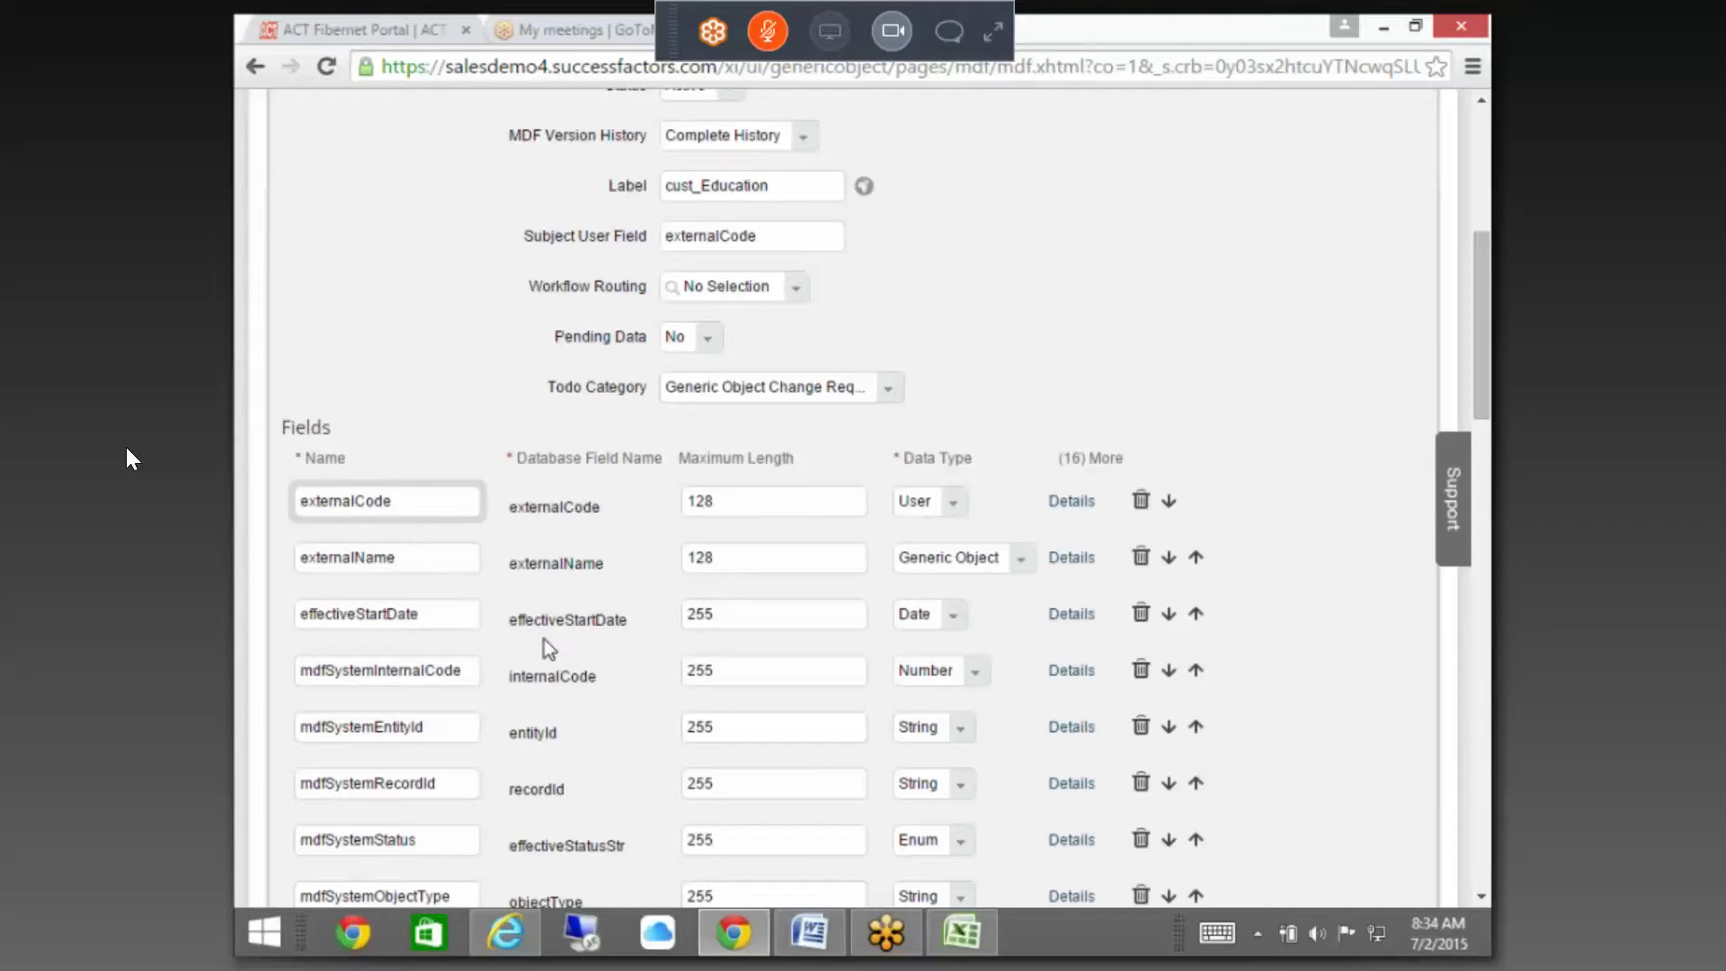
click(427, 568)
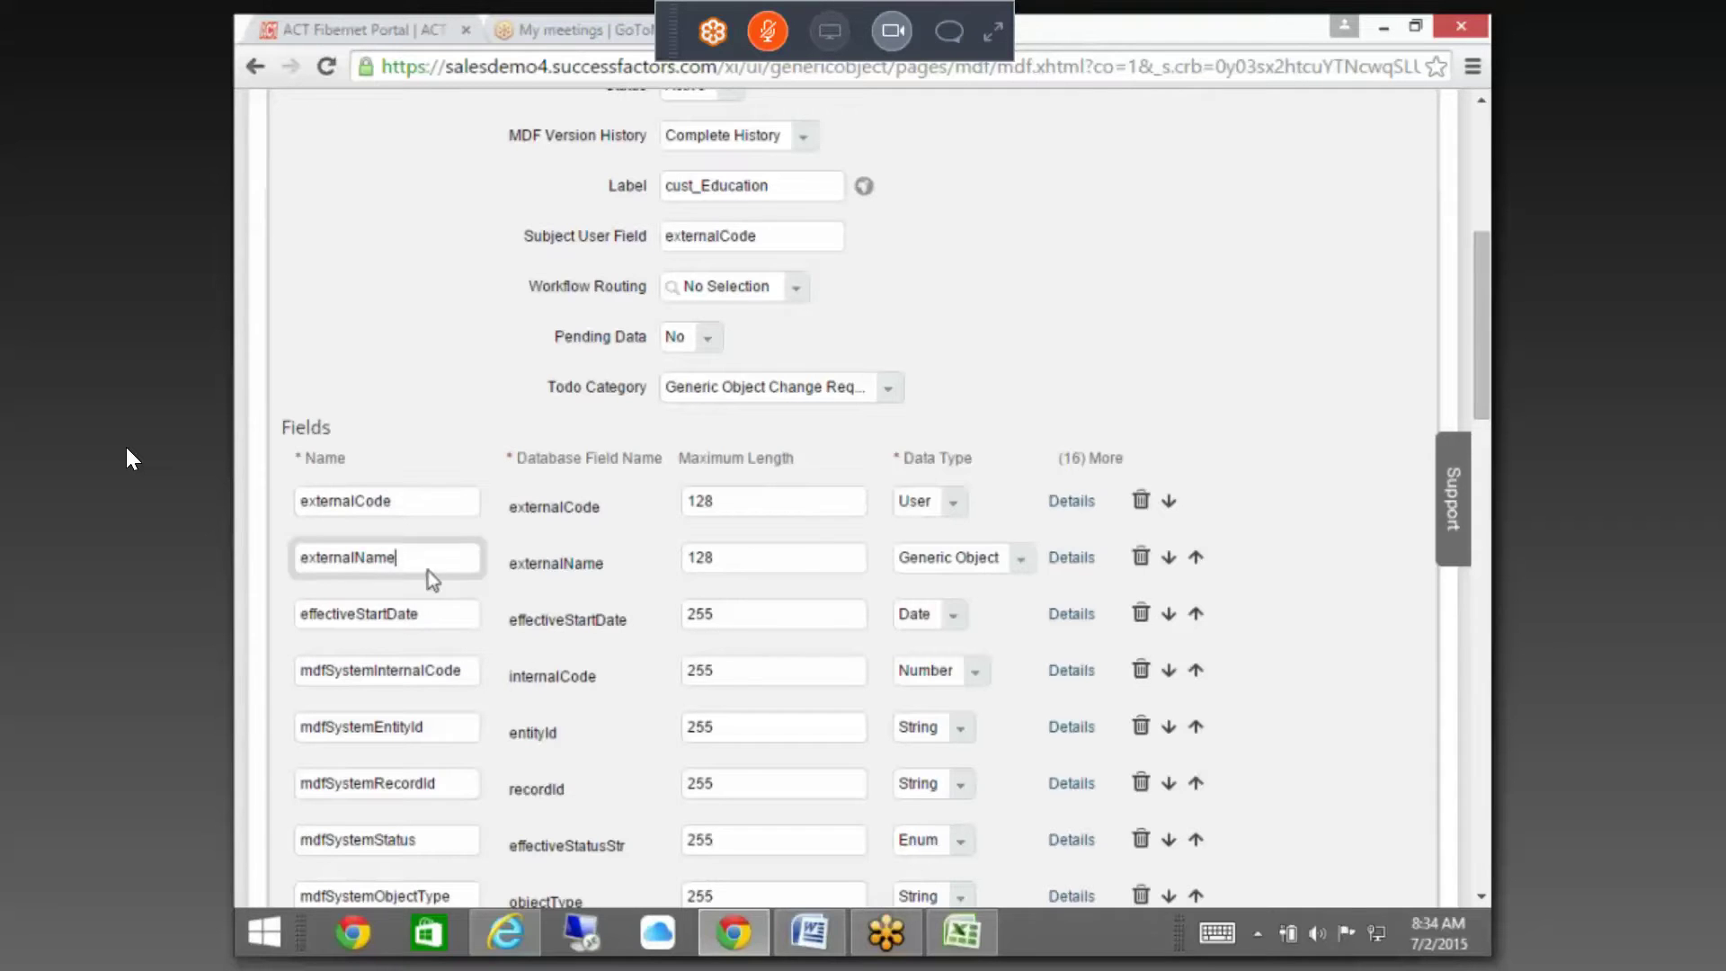
click(1066, 498)
scroll(1010, 321, down, 10)
scroll(1024, 338, down, 5)
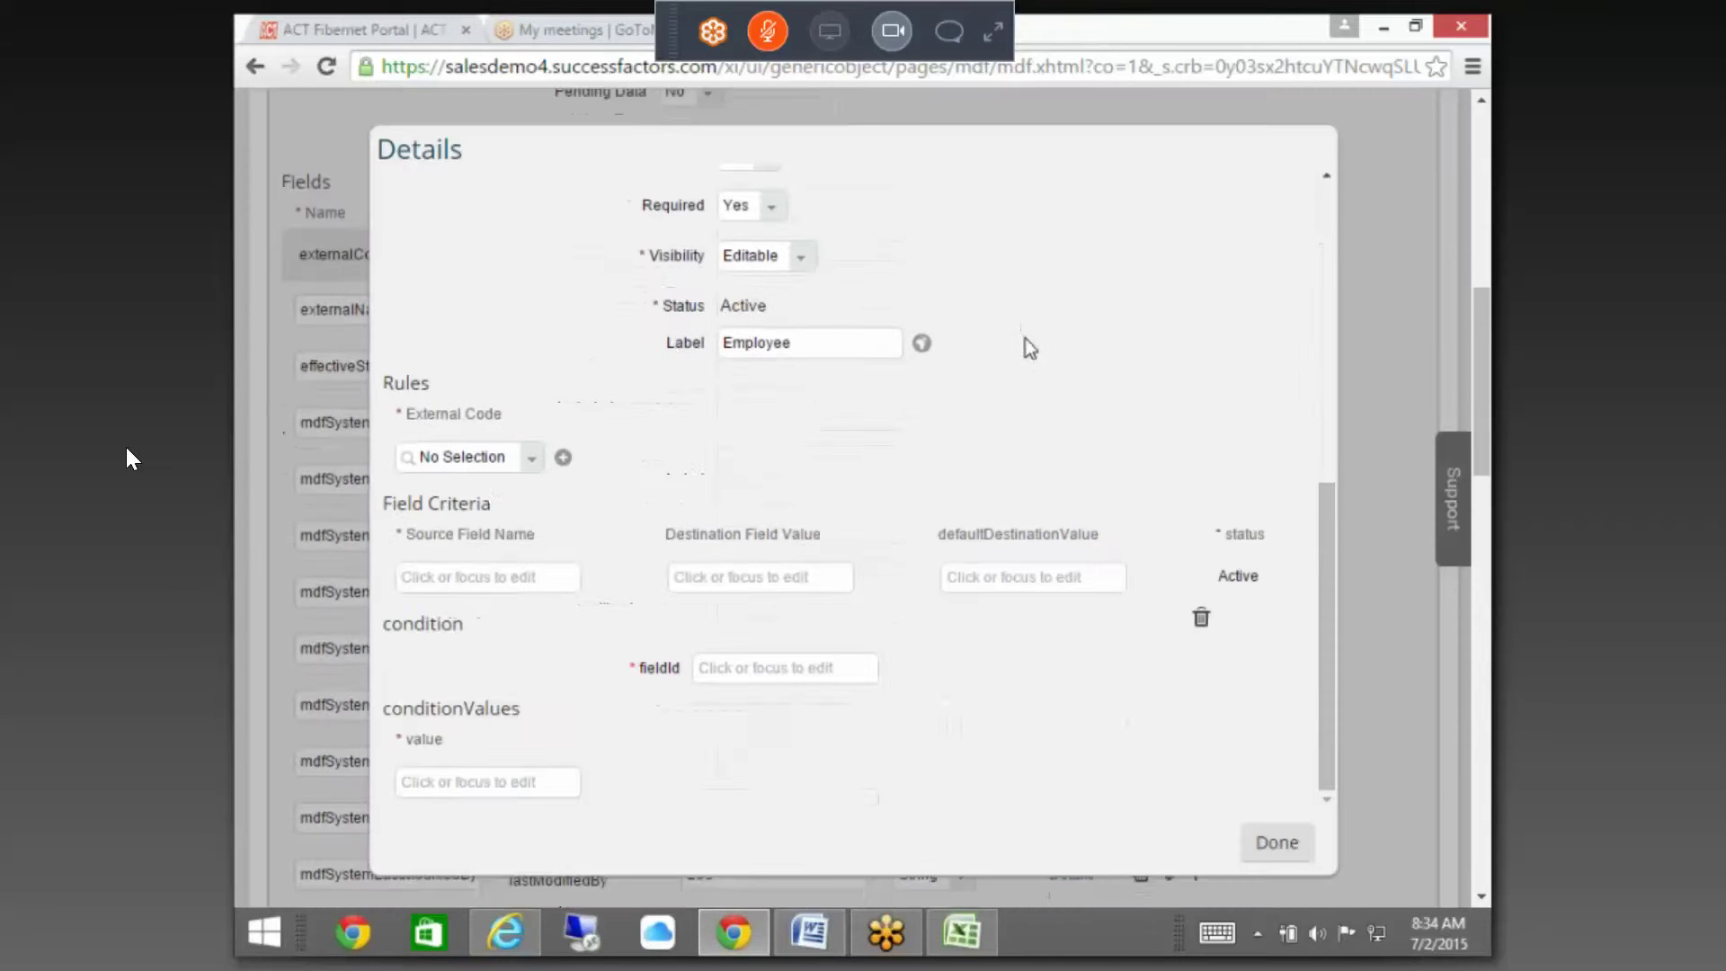
drag(1330, 572, 1336, 530)
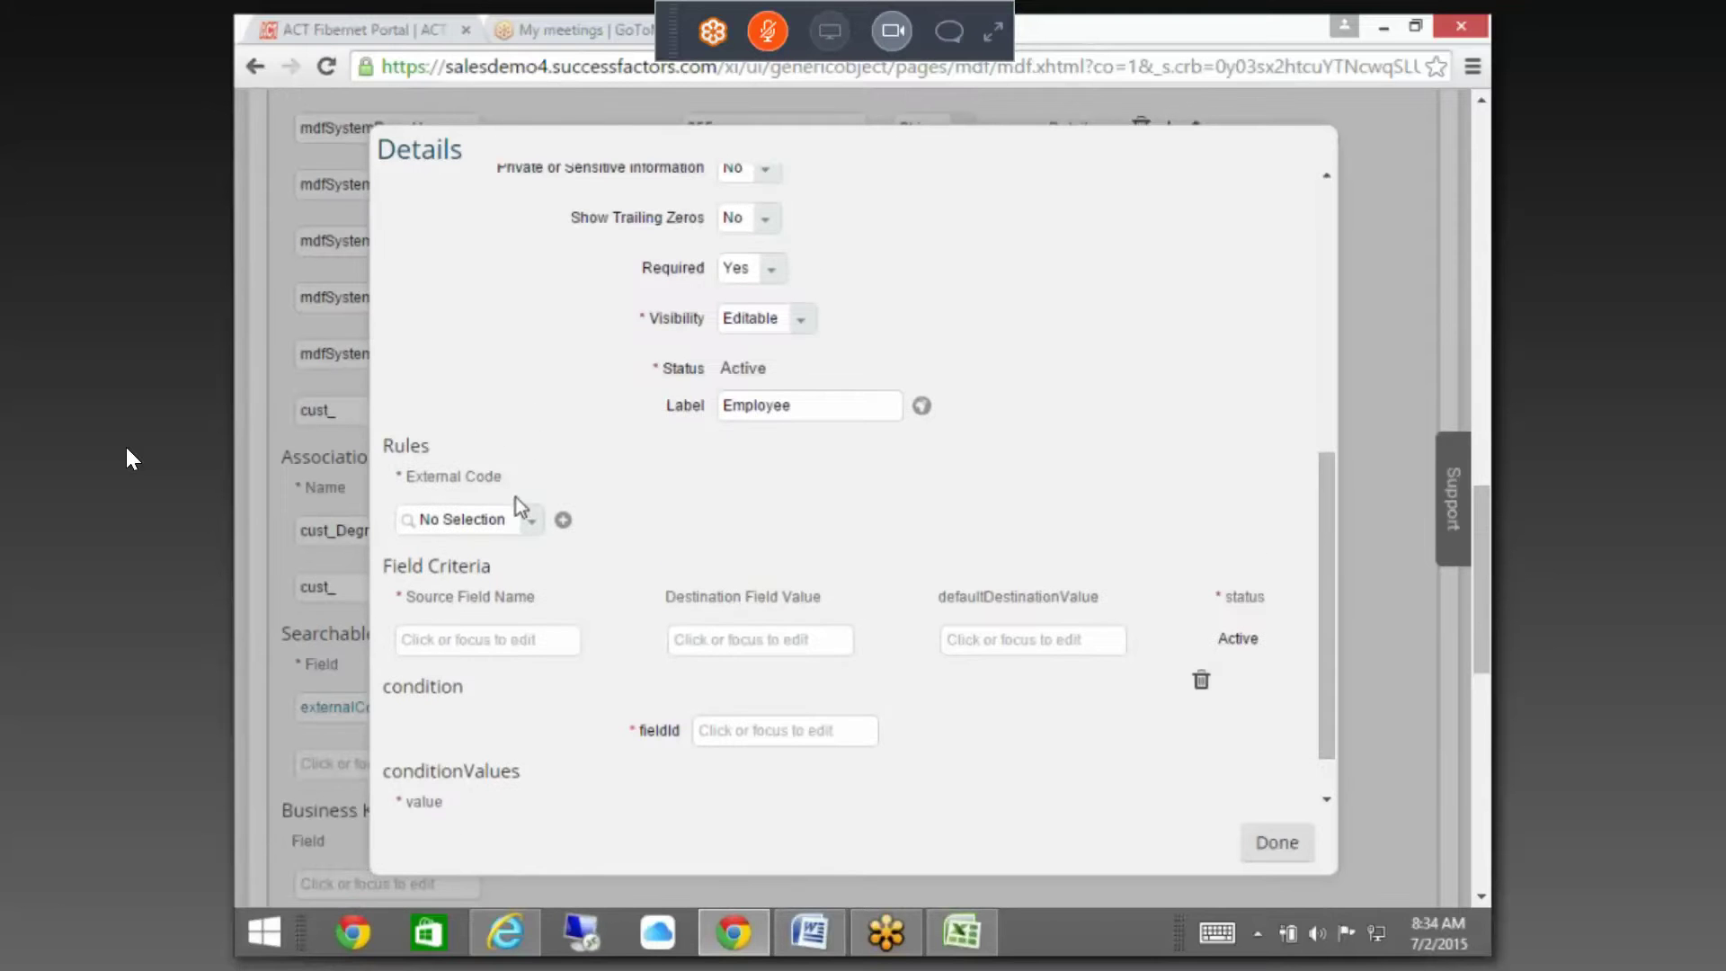
click(531, 521)
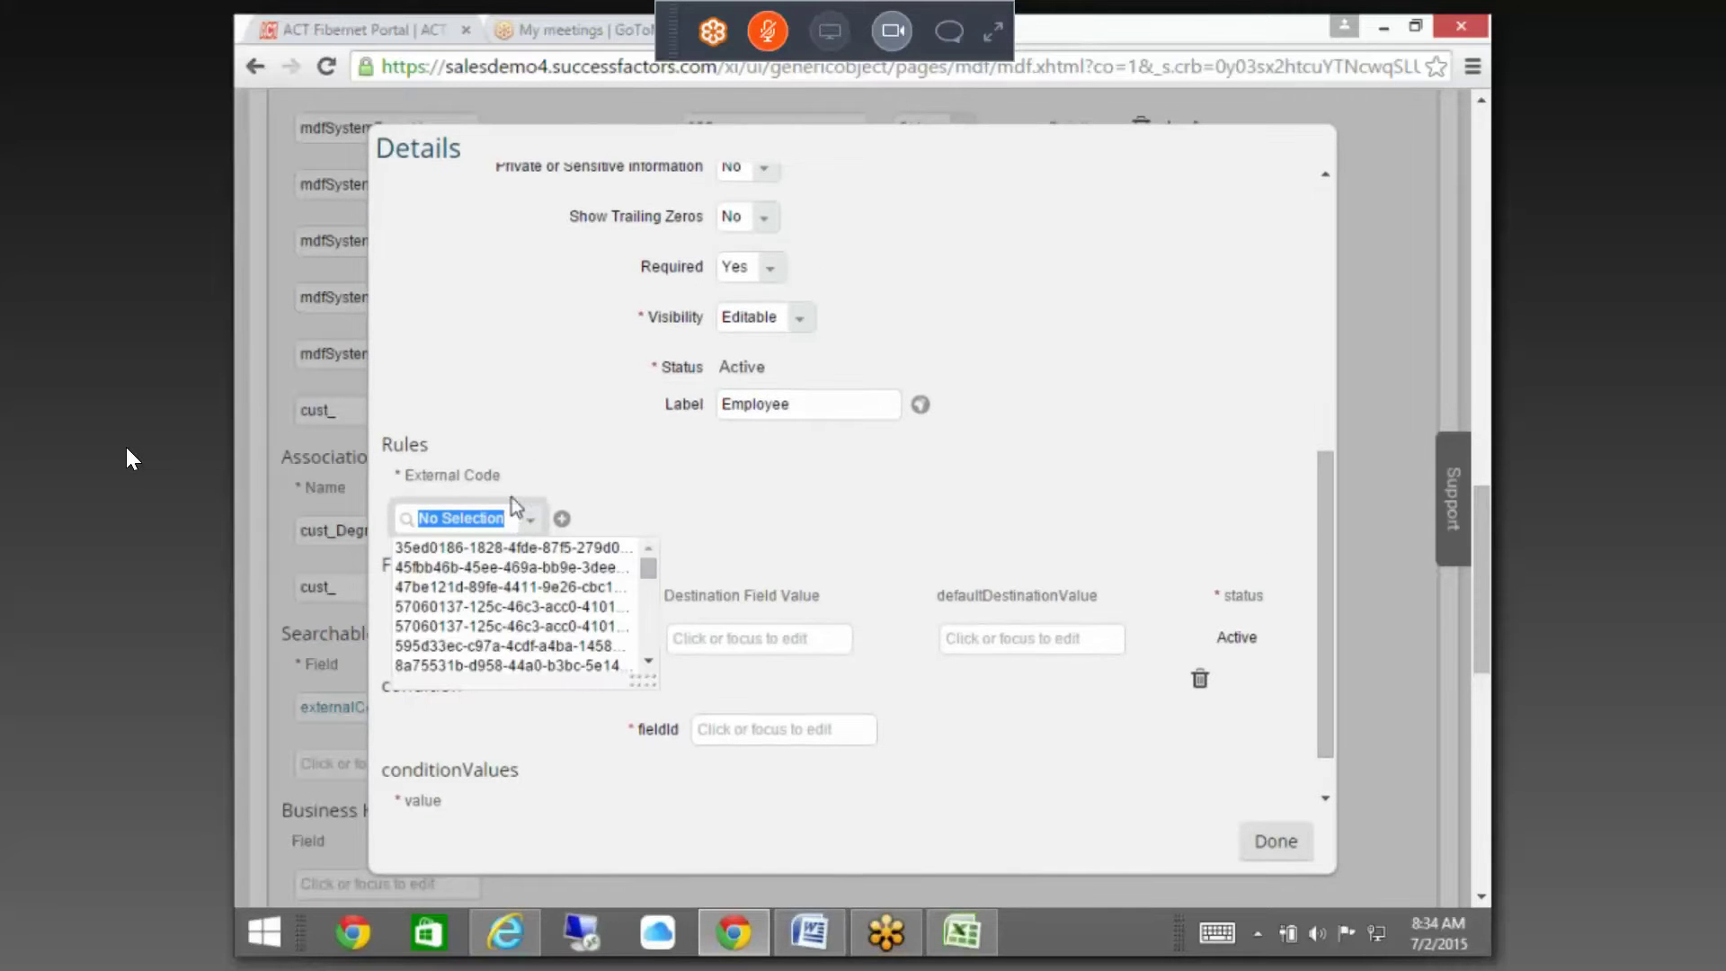
text(externalCode)
key(BackSpace)
key(BackSpace)
key(BackSpace)
key(BackSpace)
key(BackSpace)
key(BackSpace)
key(BackSpace)
key(BackSpace)
key(BackSpace)
key(BackSpace)
key(BackSpace)
key(BackSpace)
- Assign the Test_Education rule to the externalCode field and accept the field details
text(test)
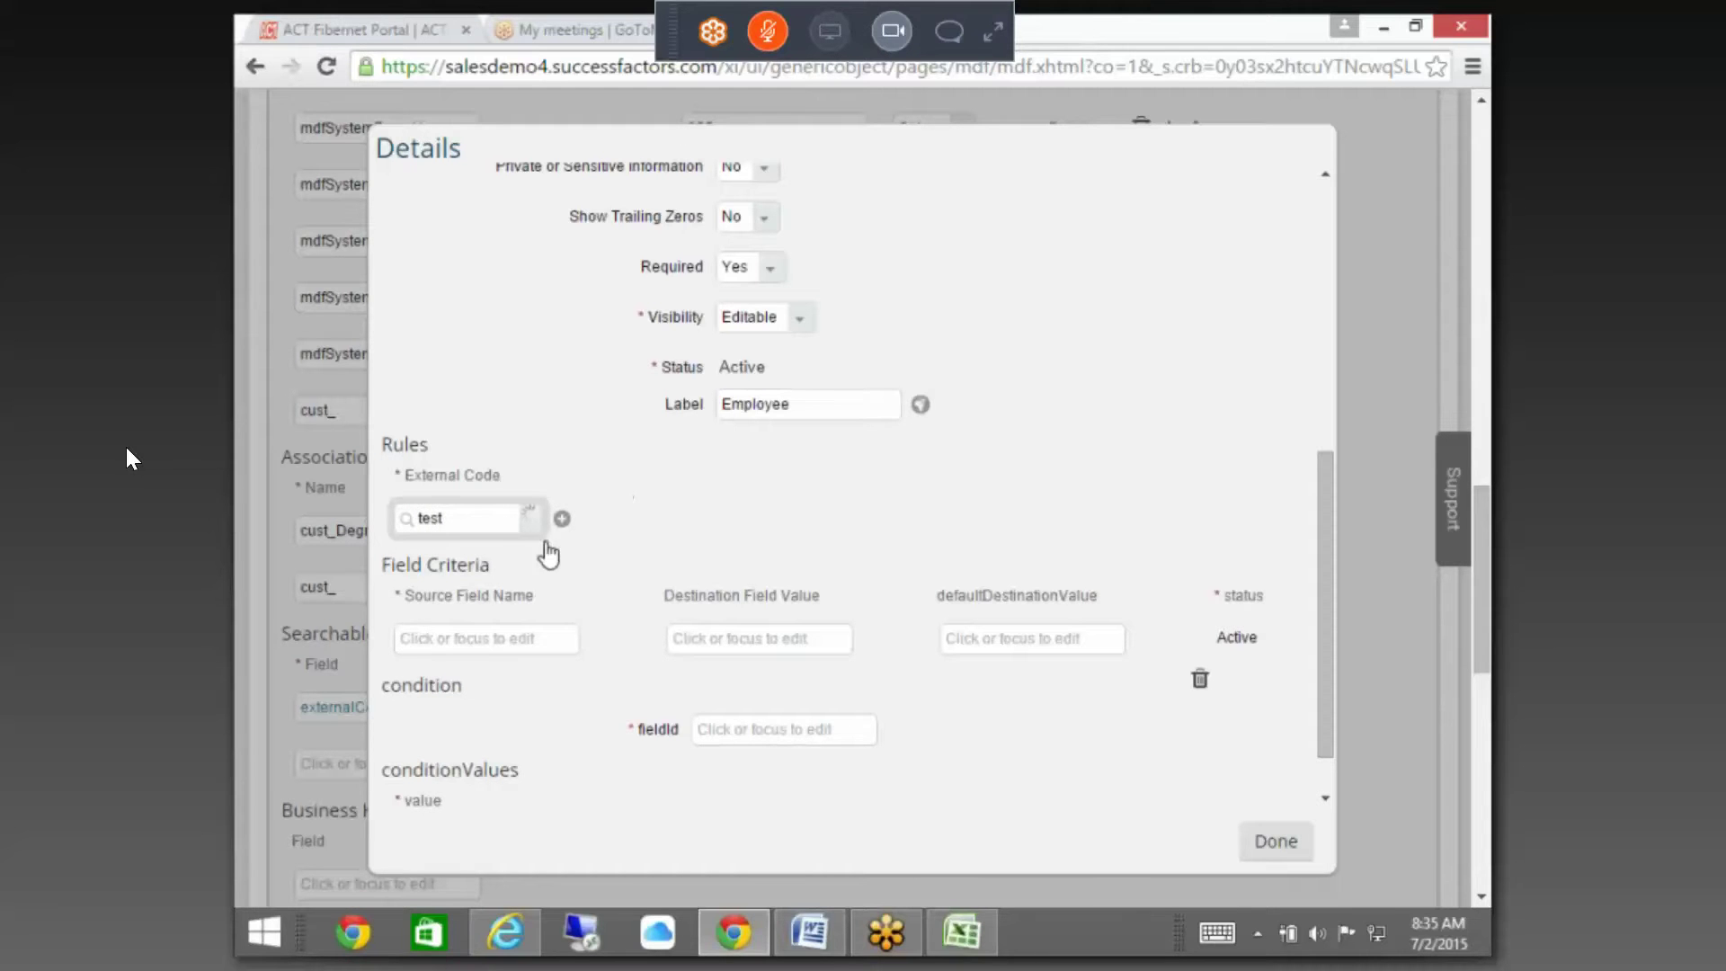
text(_)
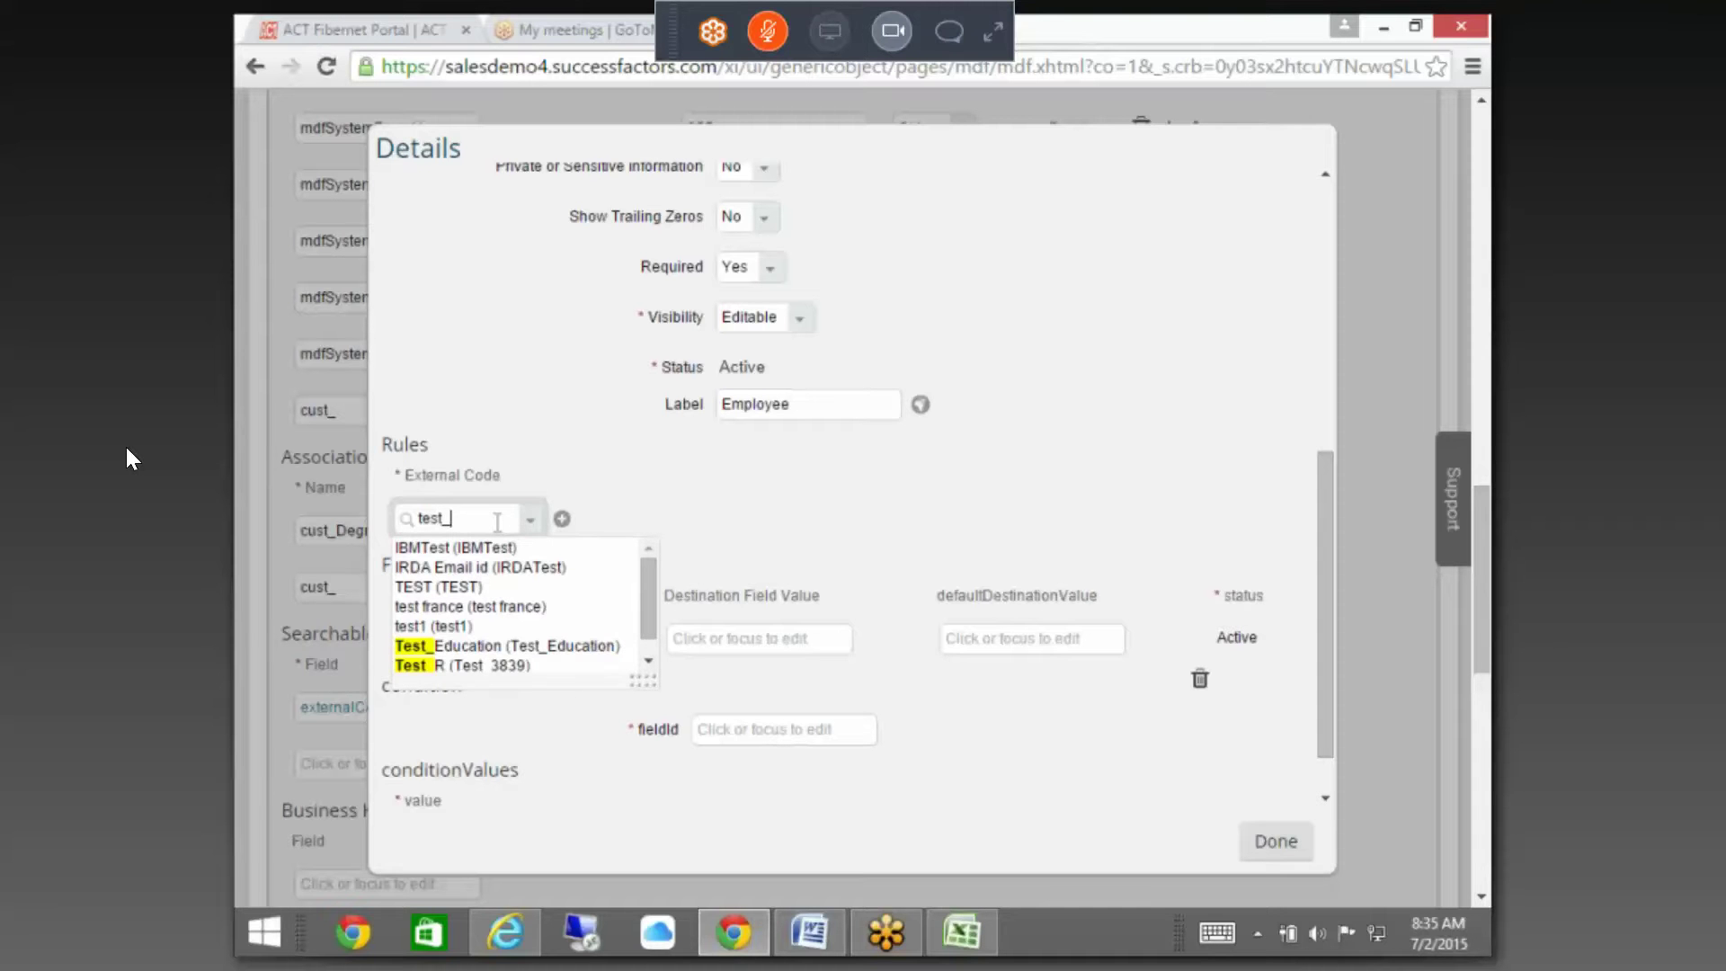
click(586, 644)
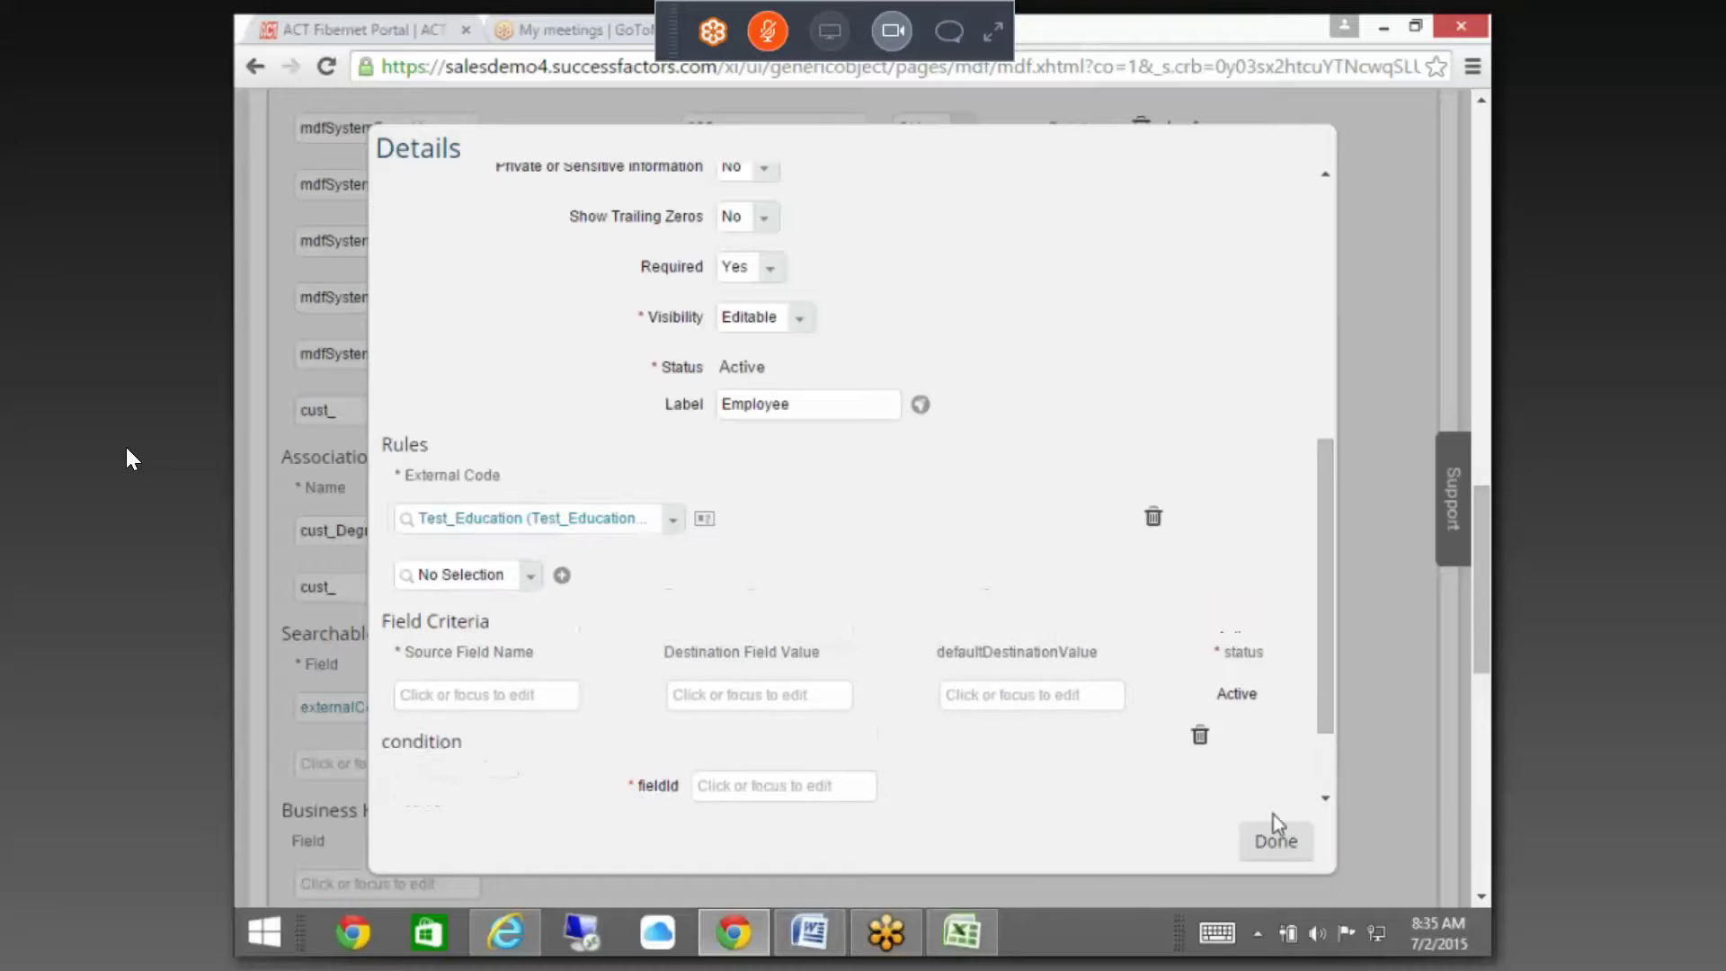
click(1277, 841)
- Save the corrected cust_Education object definition
scroll(1365, 832, down, 8)
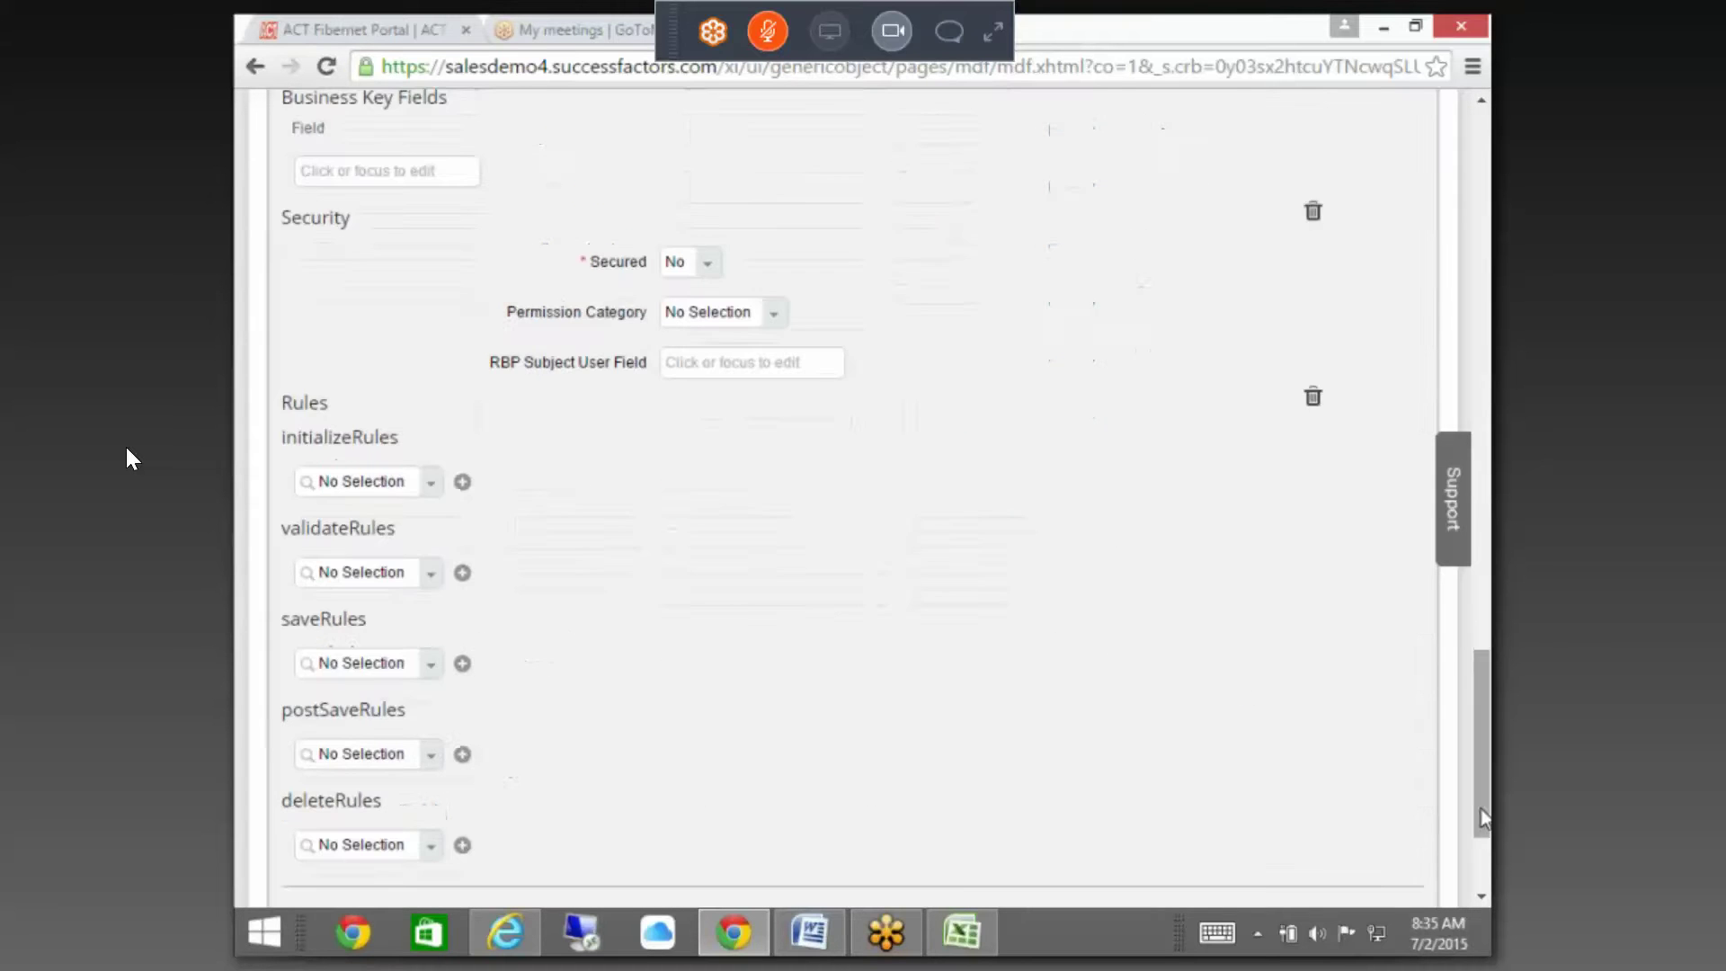
scroll(1375, 782, down, 3)
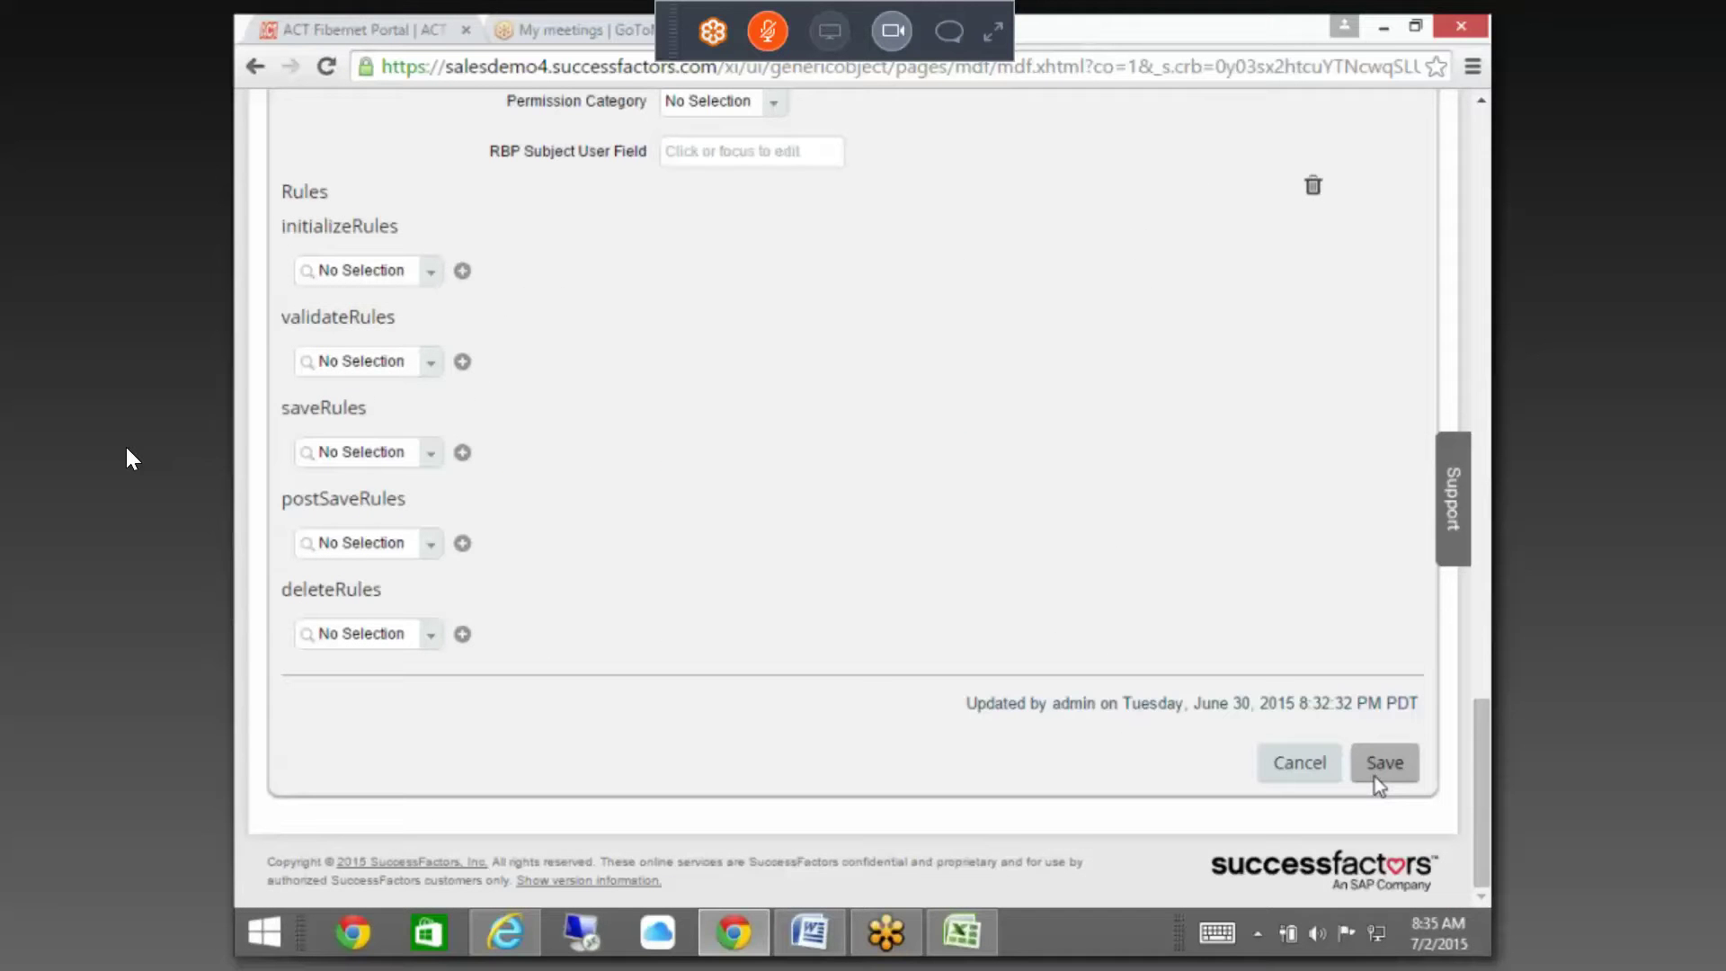
click(1373, 775)
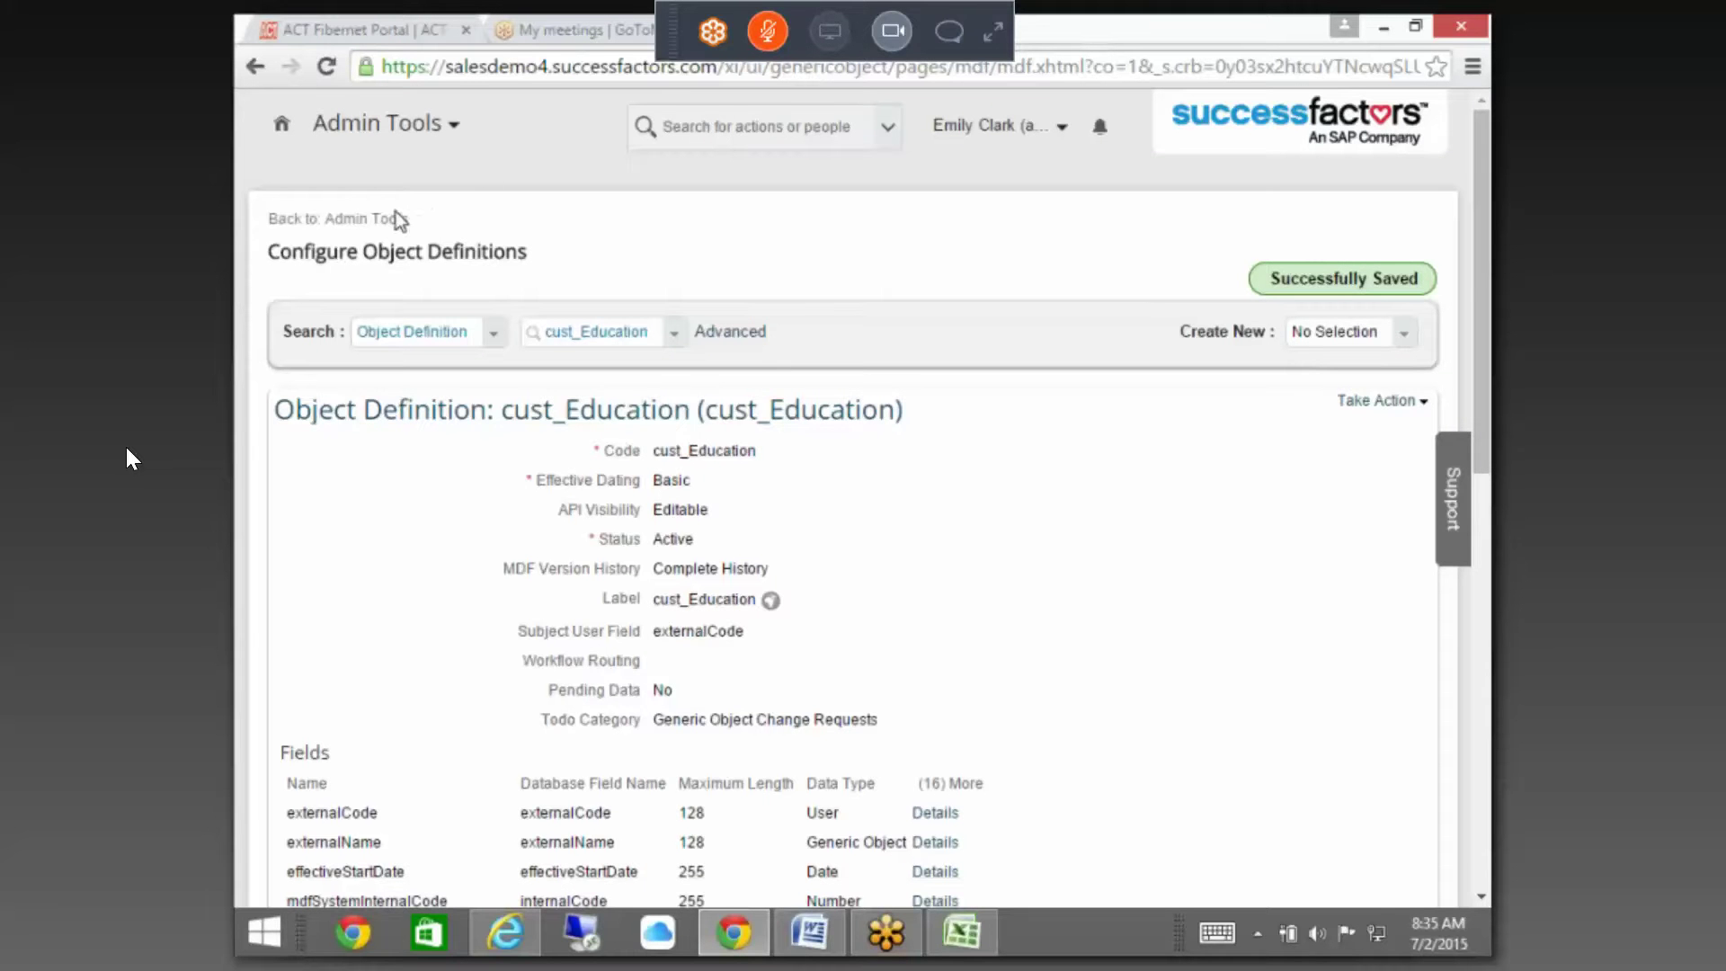
- Return to Admin Tools, search for "manage data" and open the Manage Data tool
click(387, 223)
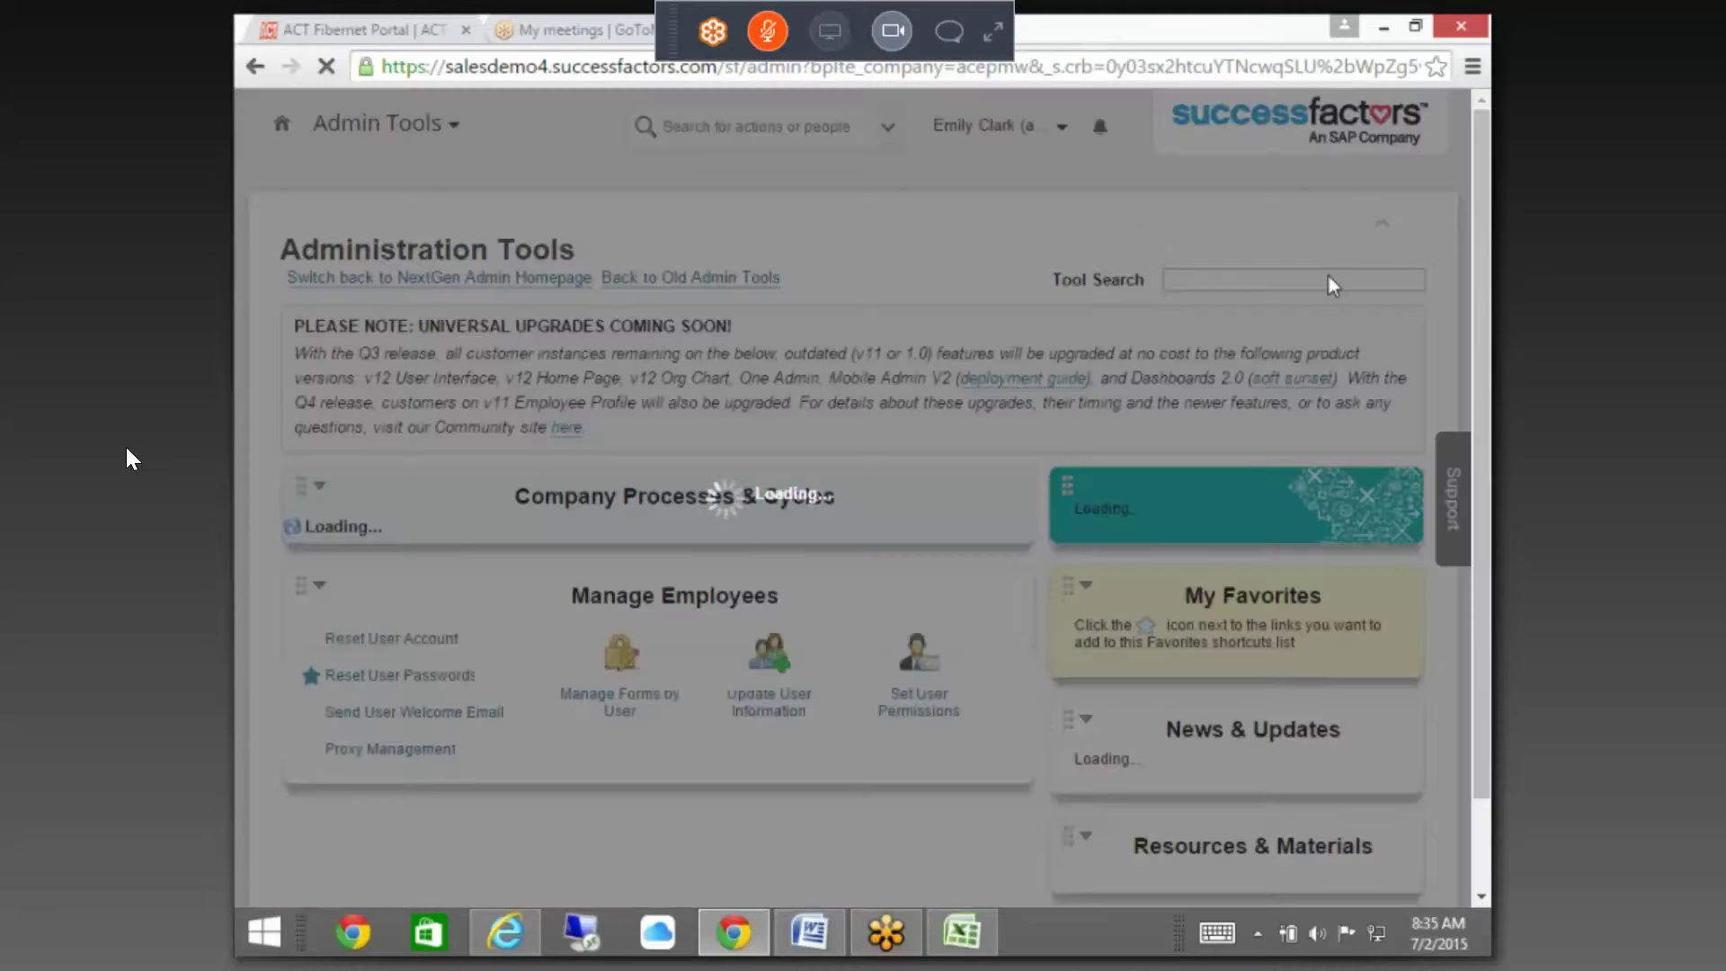
click(1217, 279)
text(m)
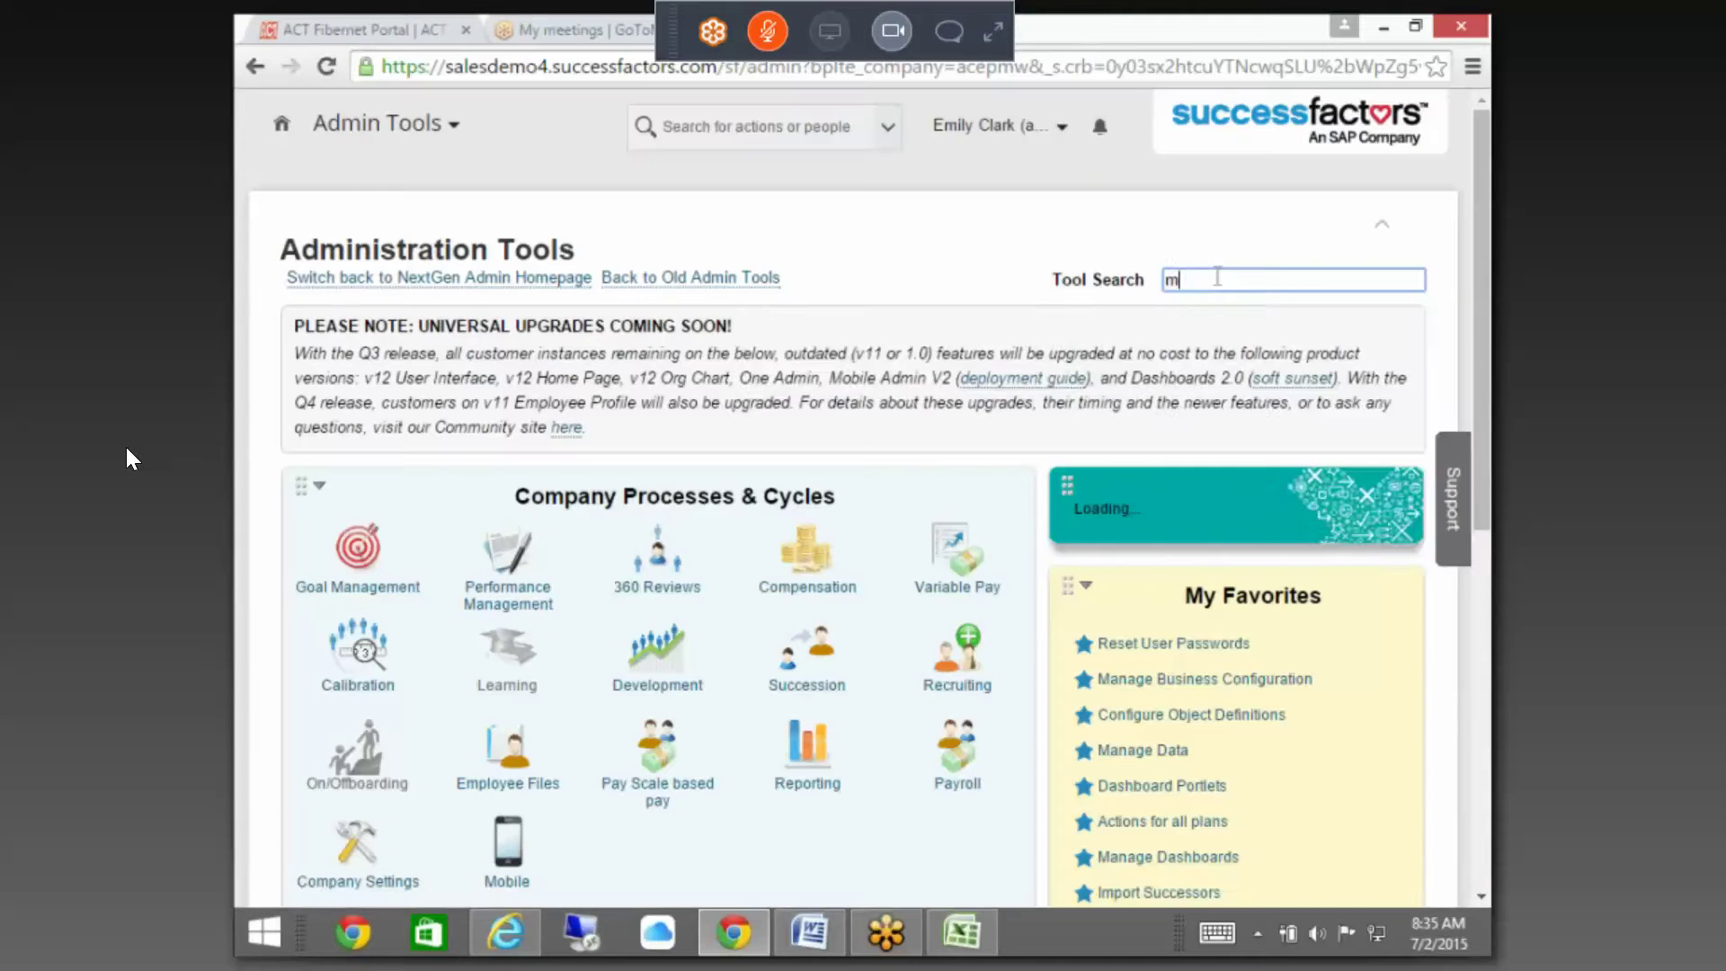
text(anage data)
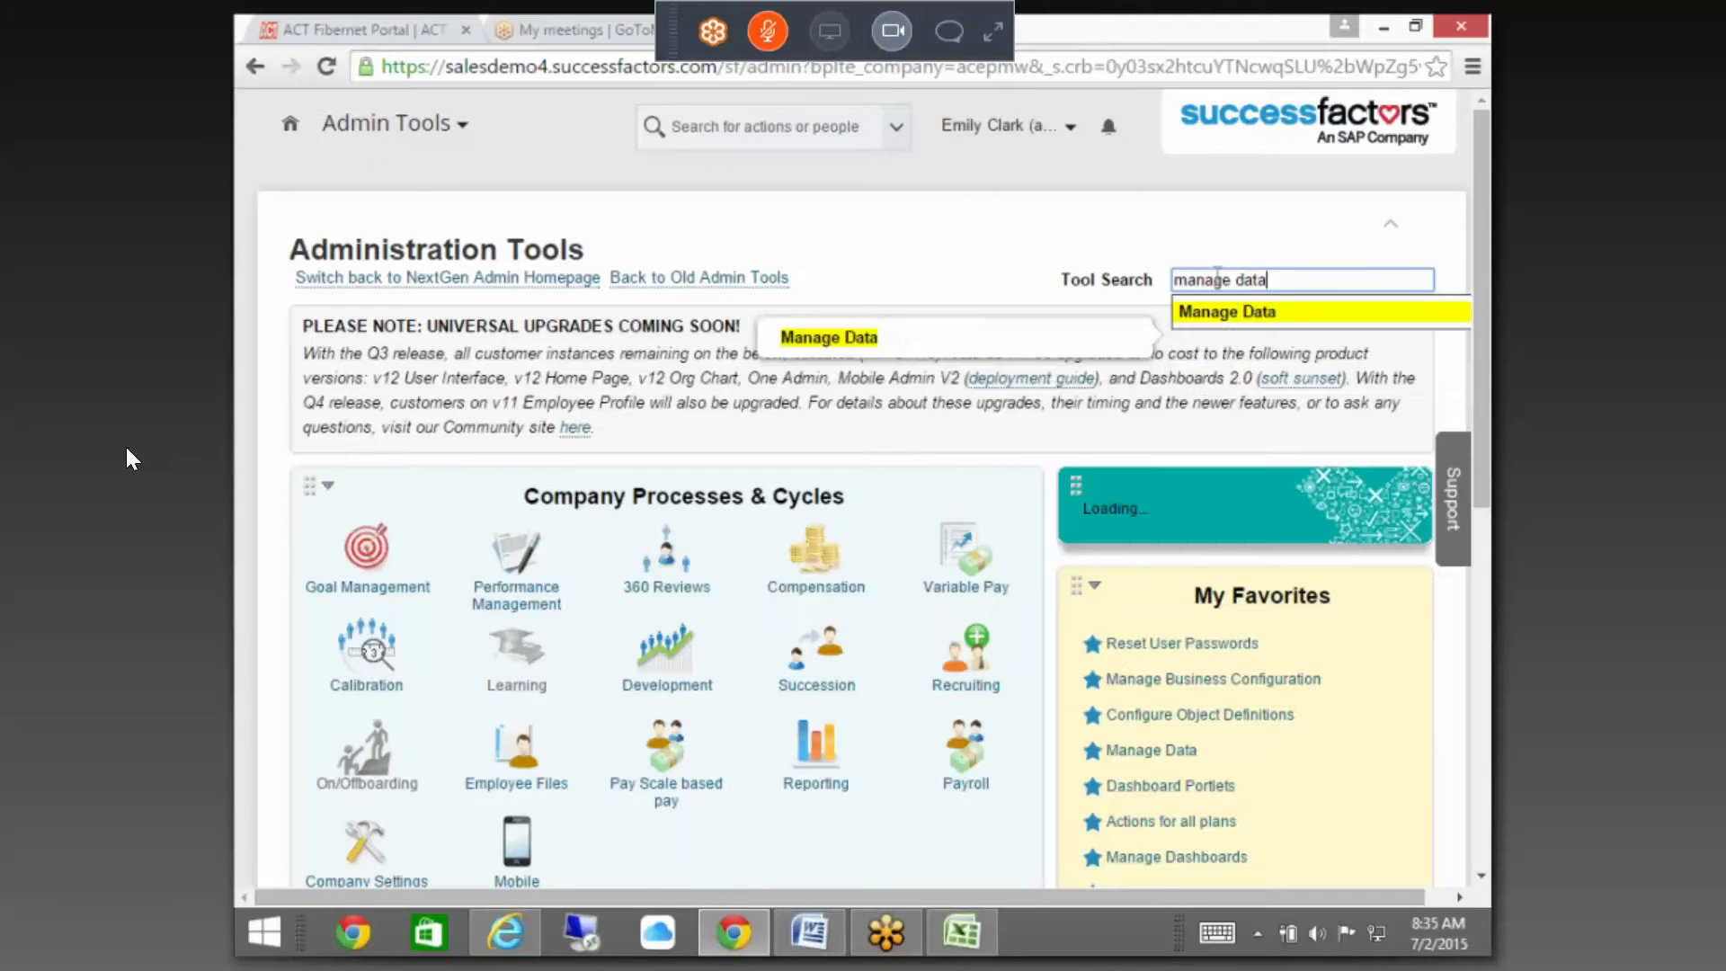
click(1232, 314)
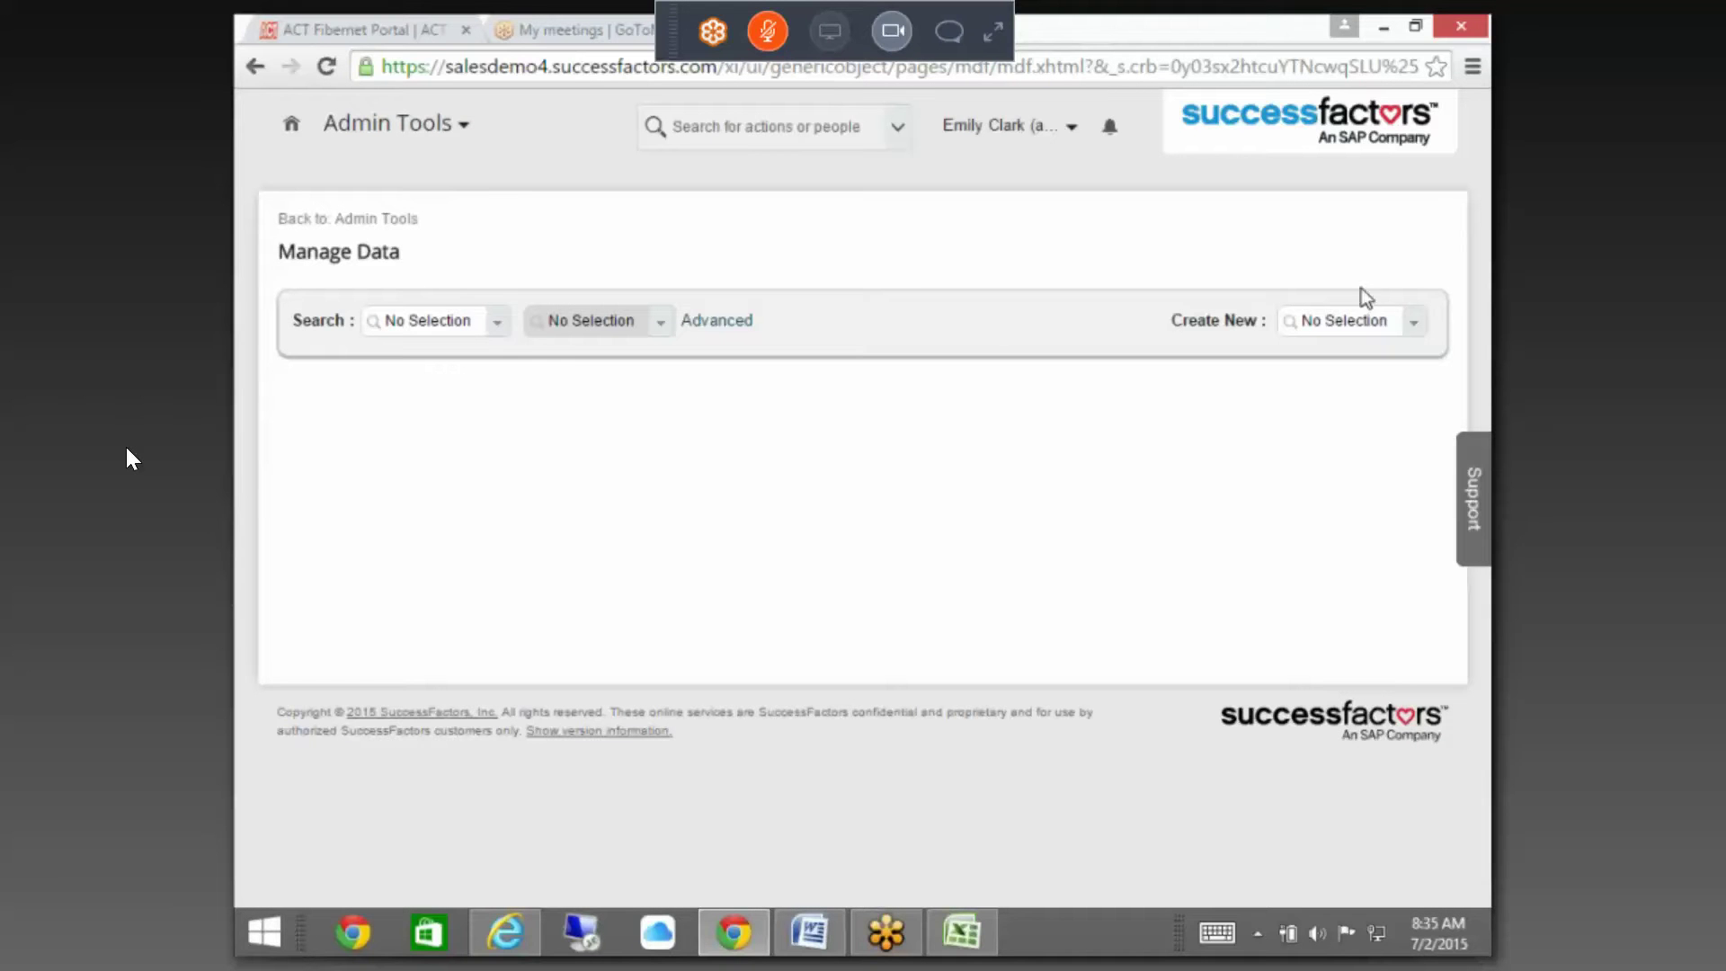
- Start a new cust_Education record in Manage Data
click(1415, 324)
text(cus)
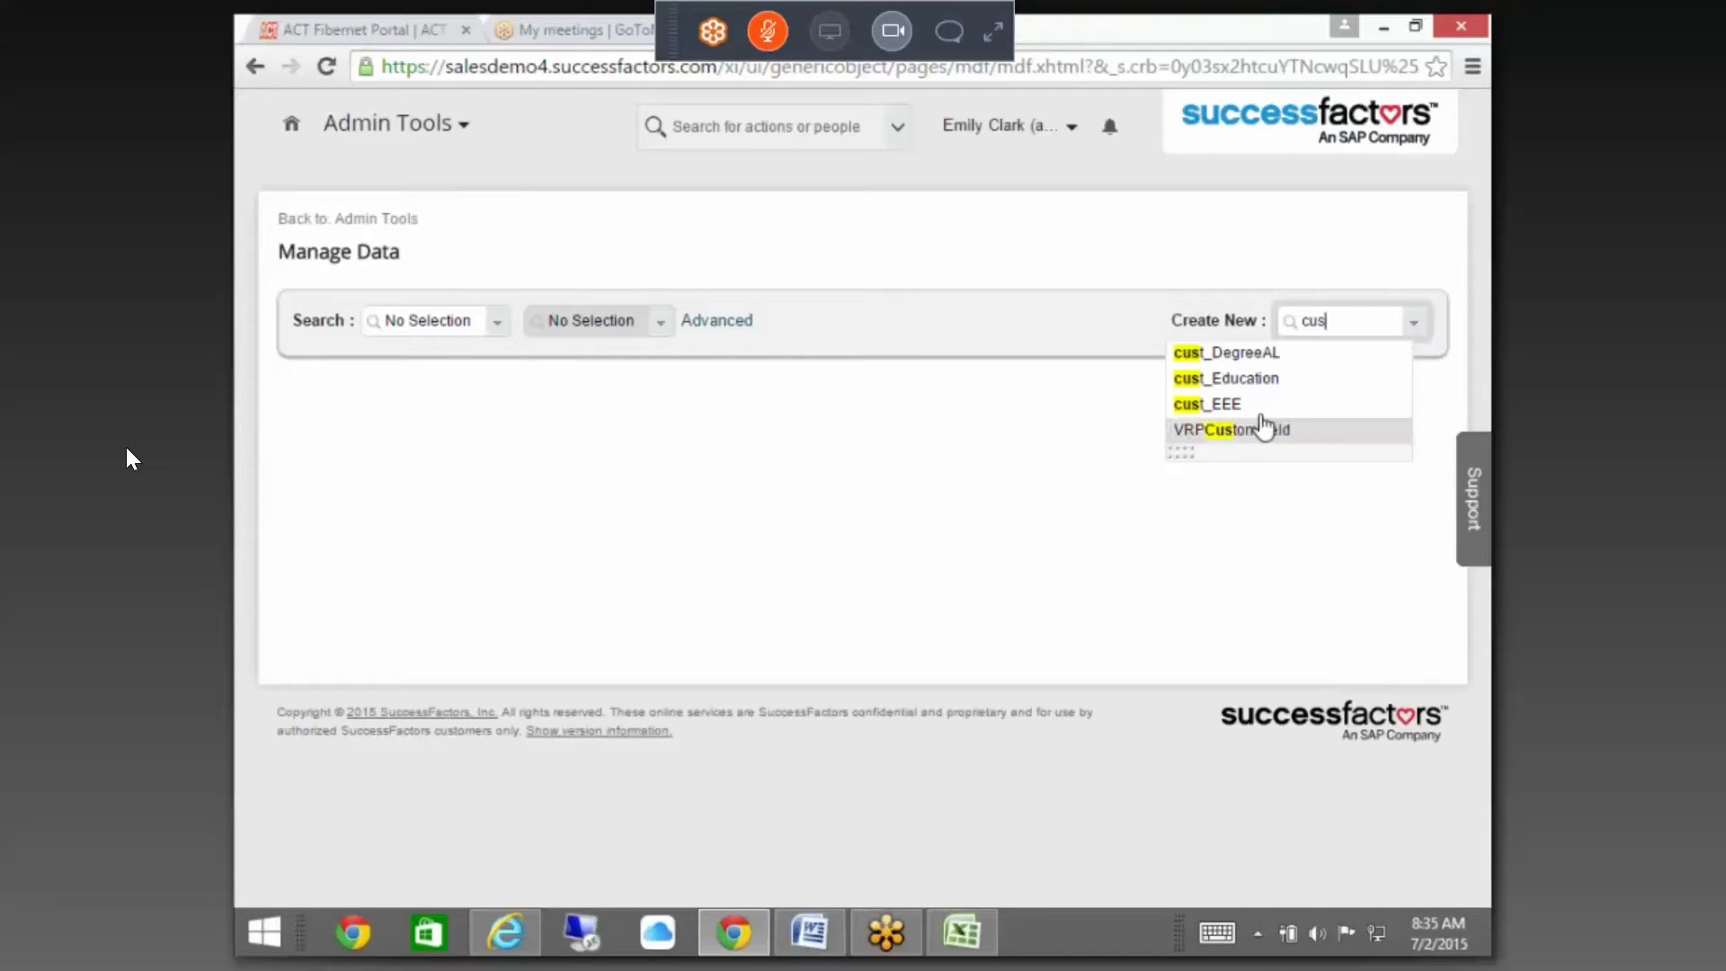
click(1229, 378)
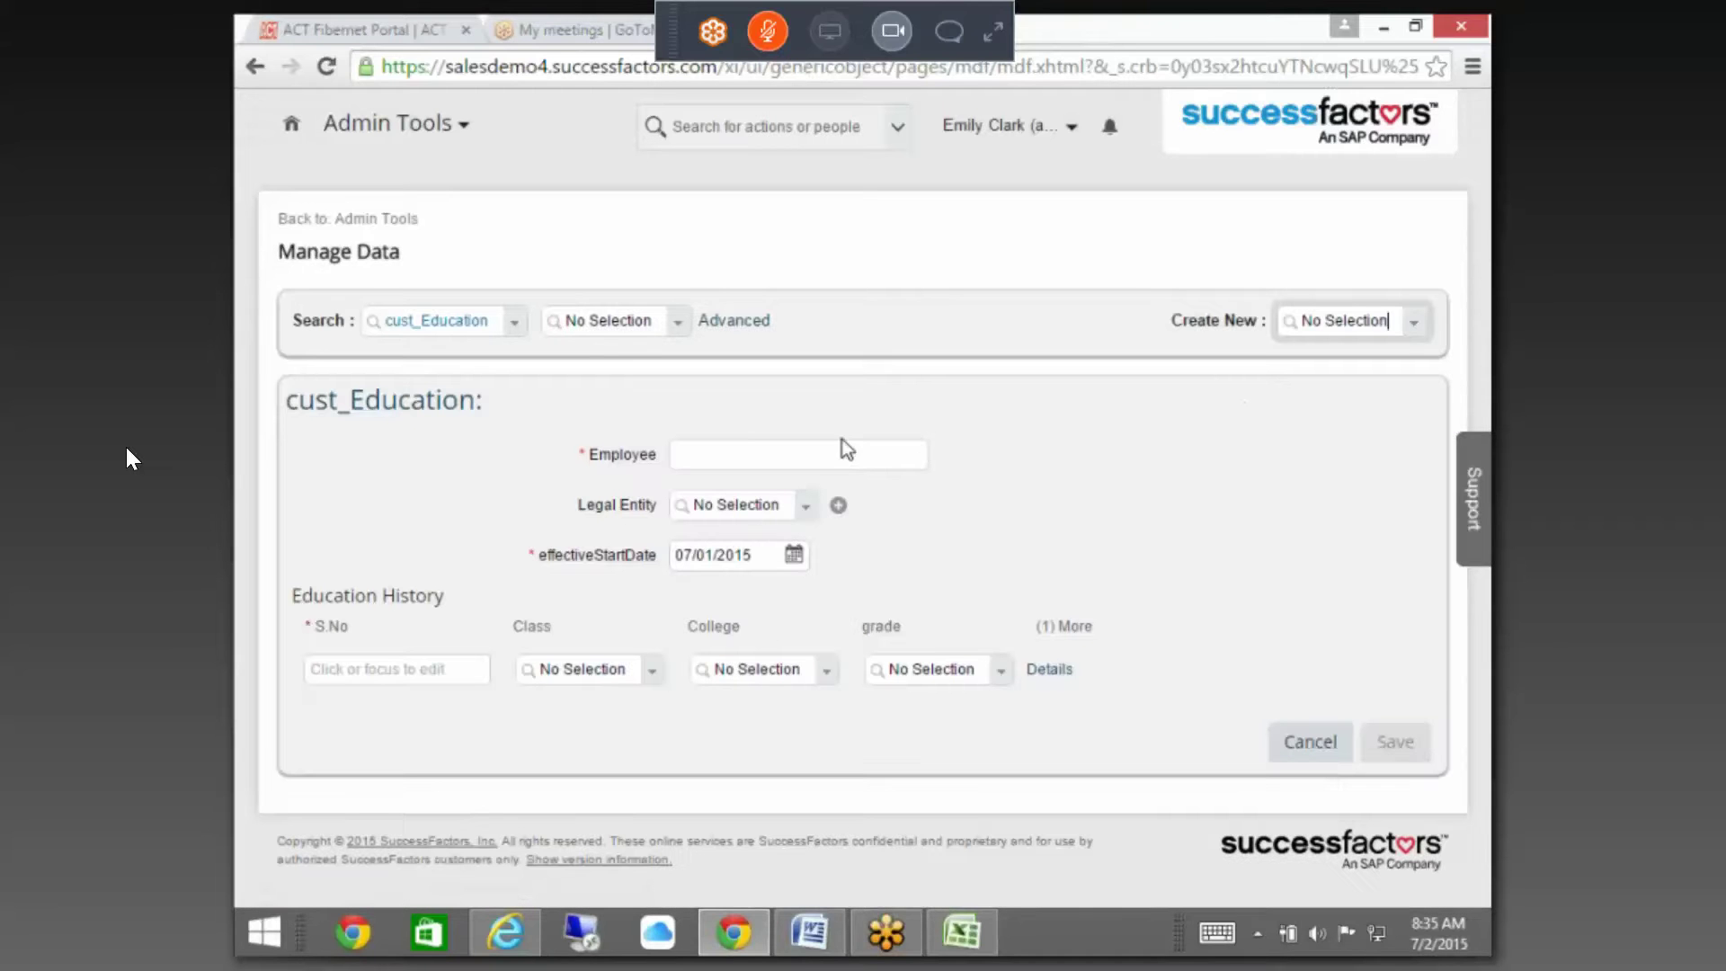
- Try to assign an employee to the new cust_Education record by first name
click(832, 451)
text(carla)
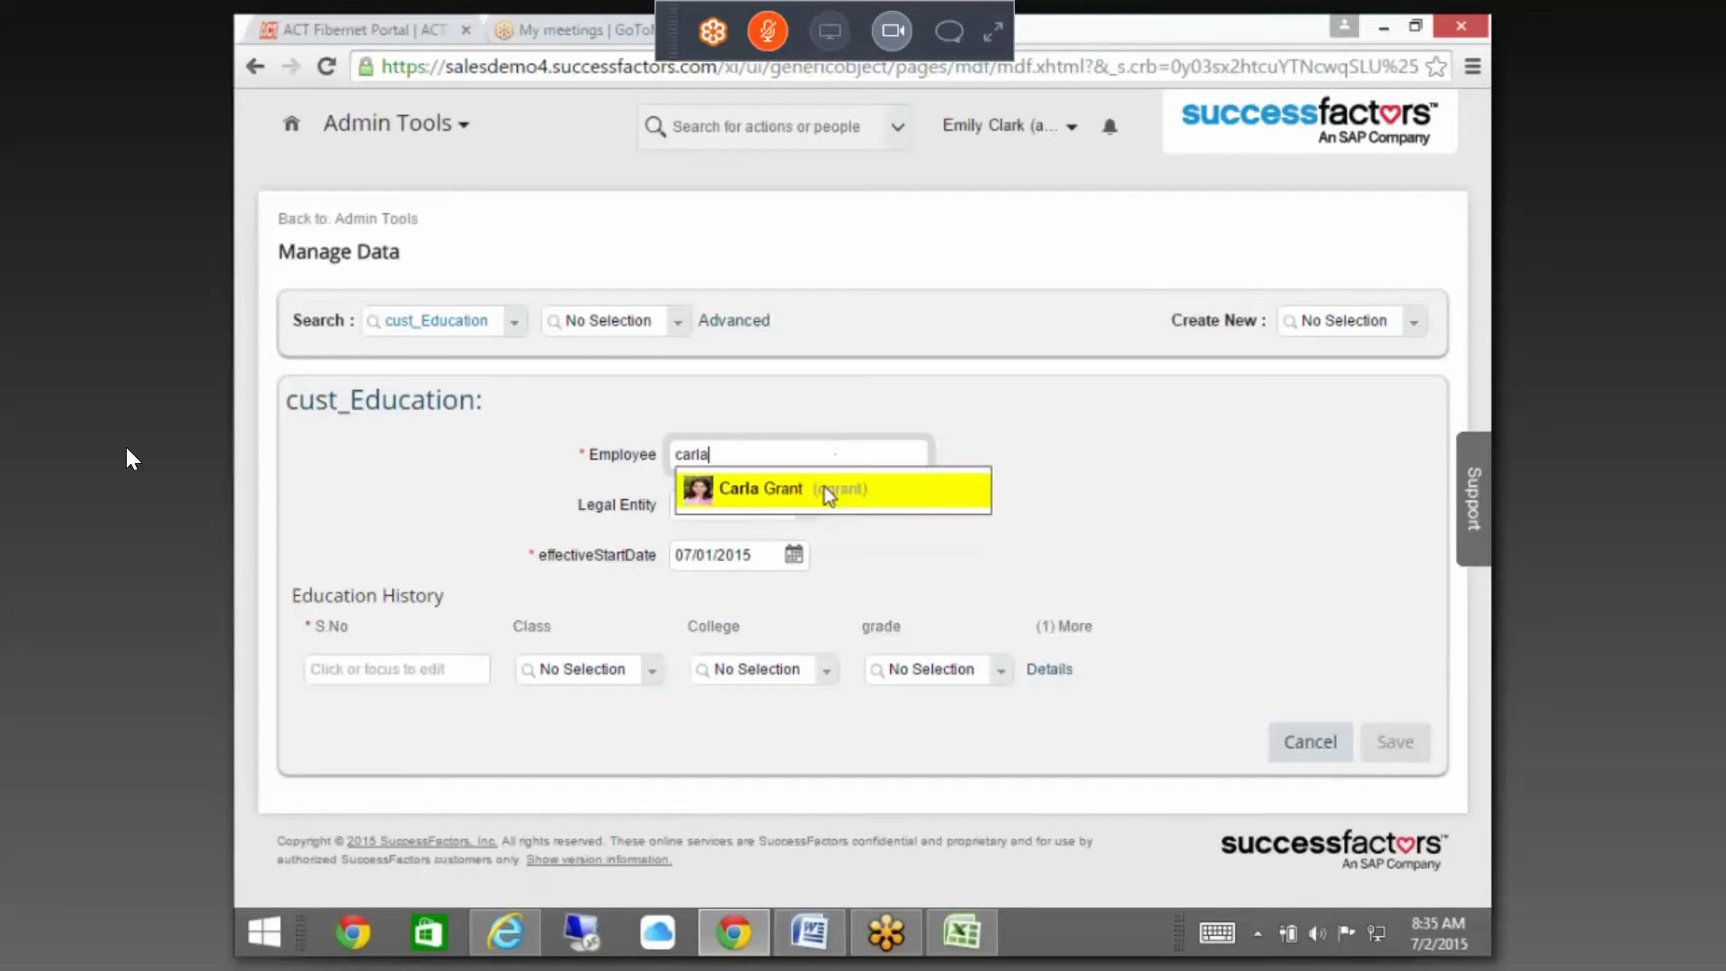
click(824, 490)
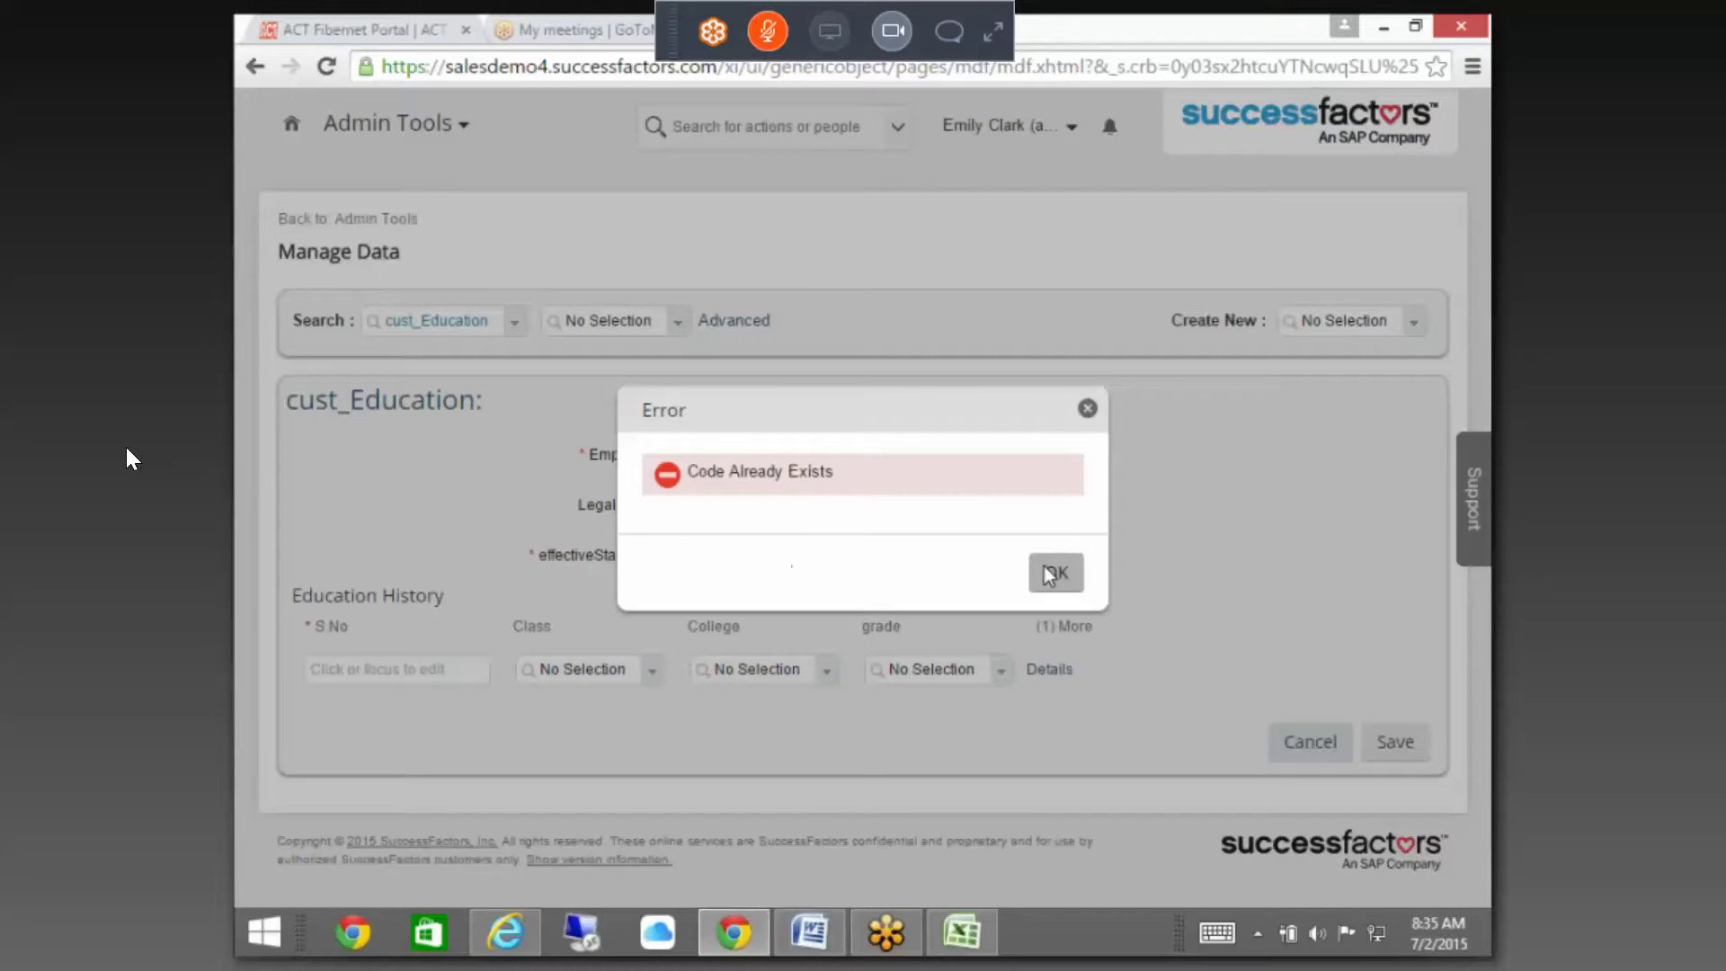
click(1050, 571)
- Set the Employee field to a different employee and discard the unsaved cust_Education record
click(742, 451)
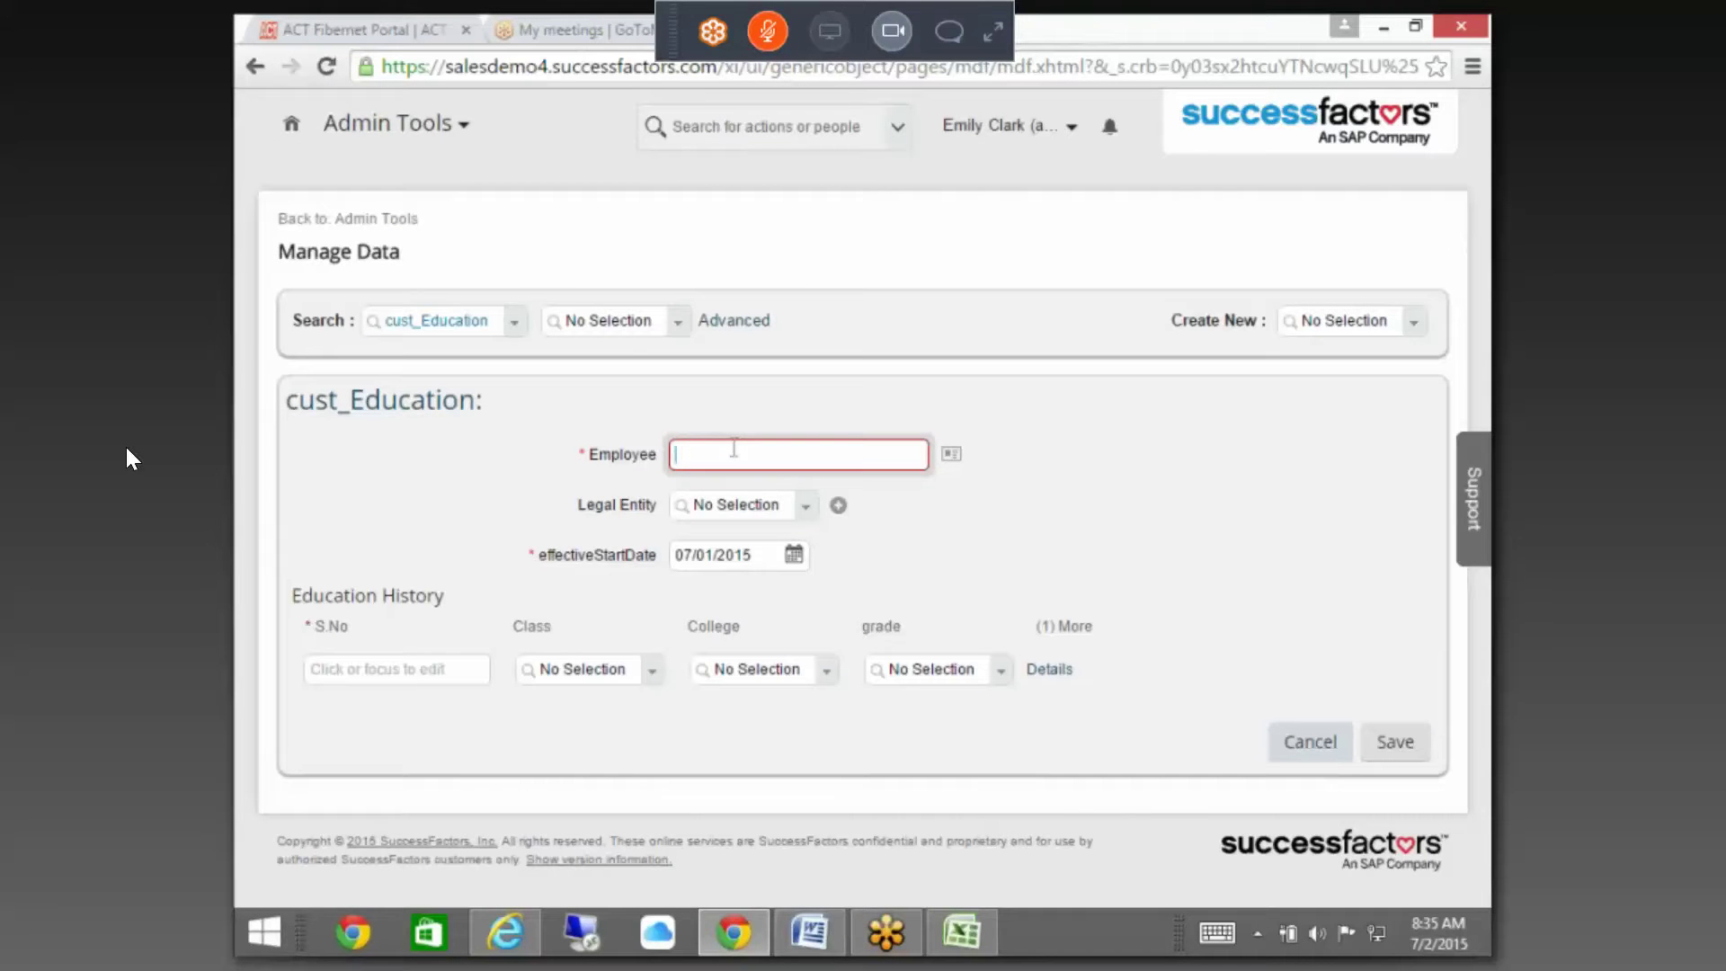
text(peter)
click(817, 489)
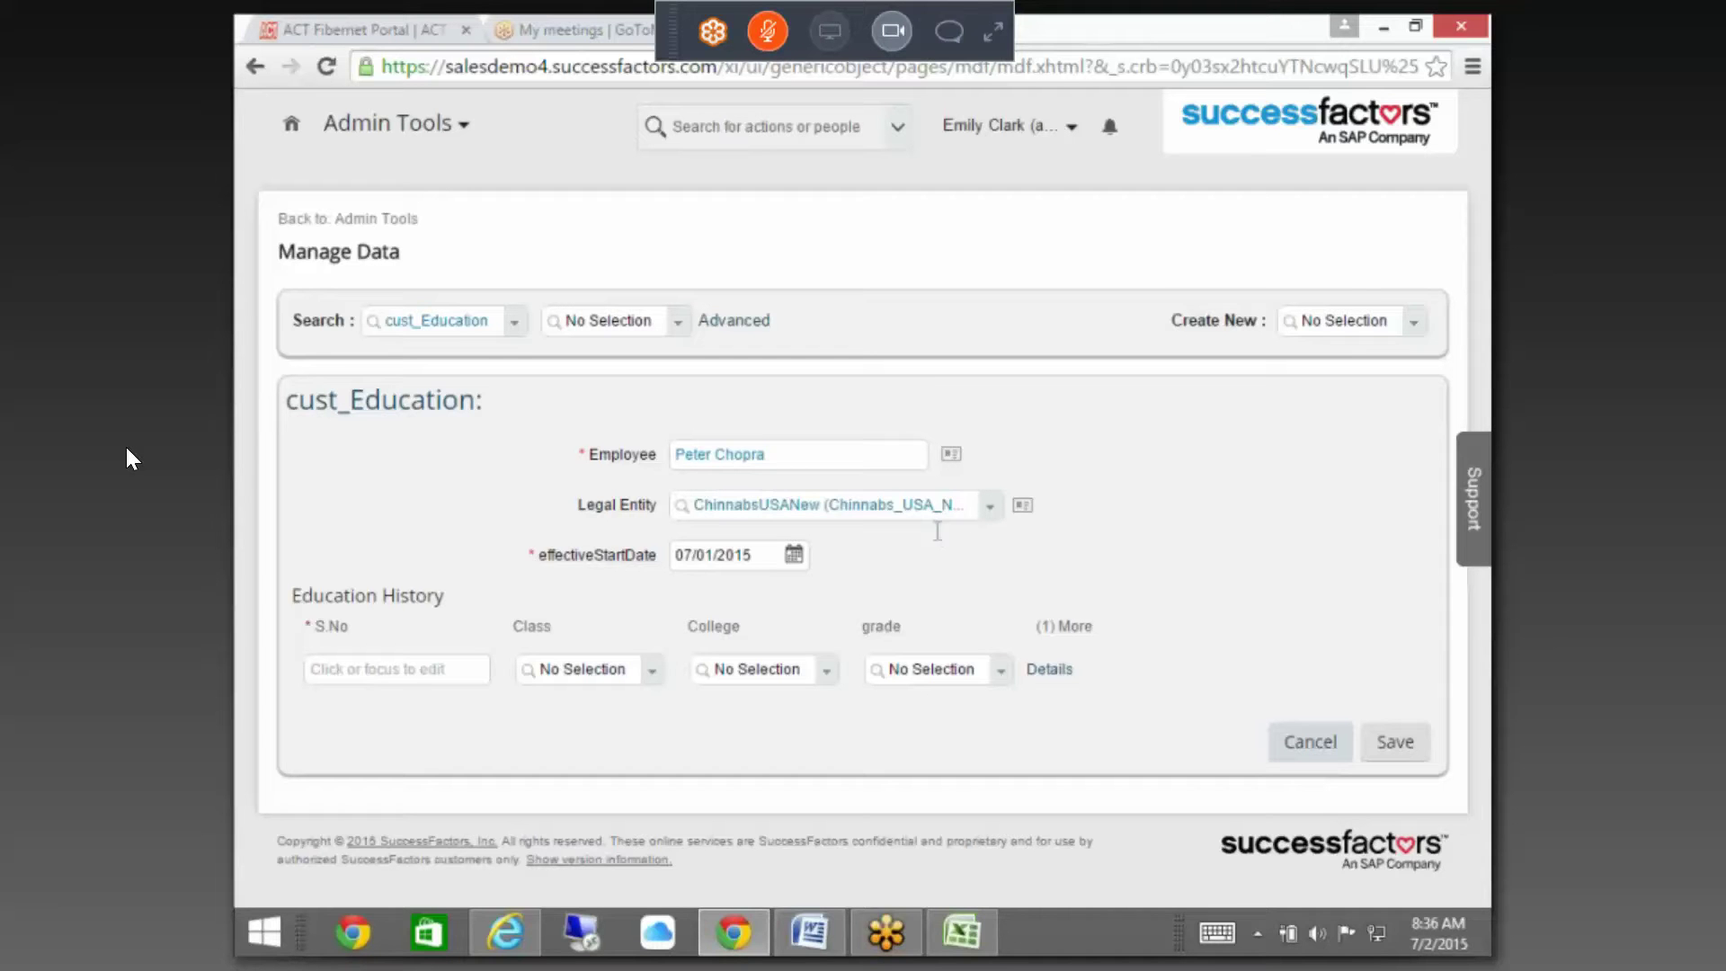
click(1327, 746)
click(902, 581)
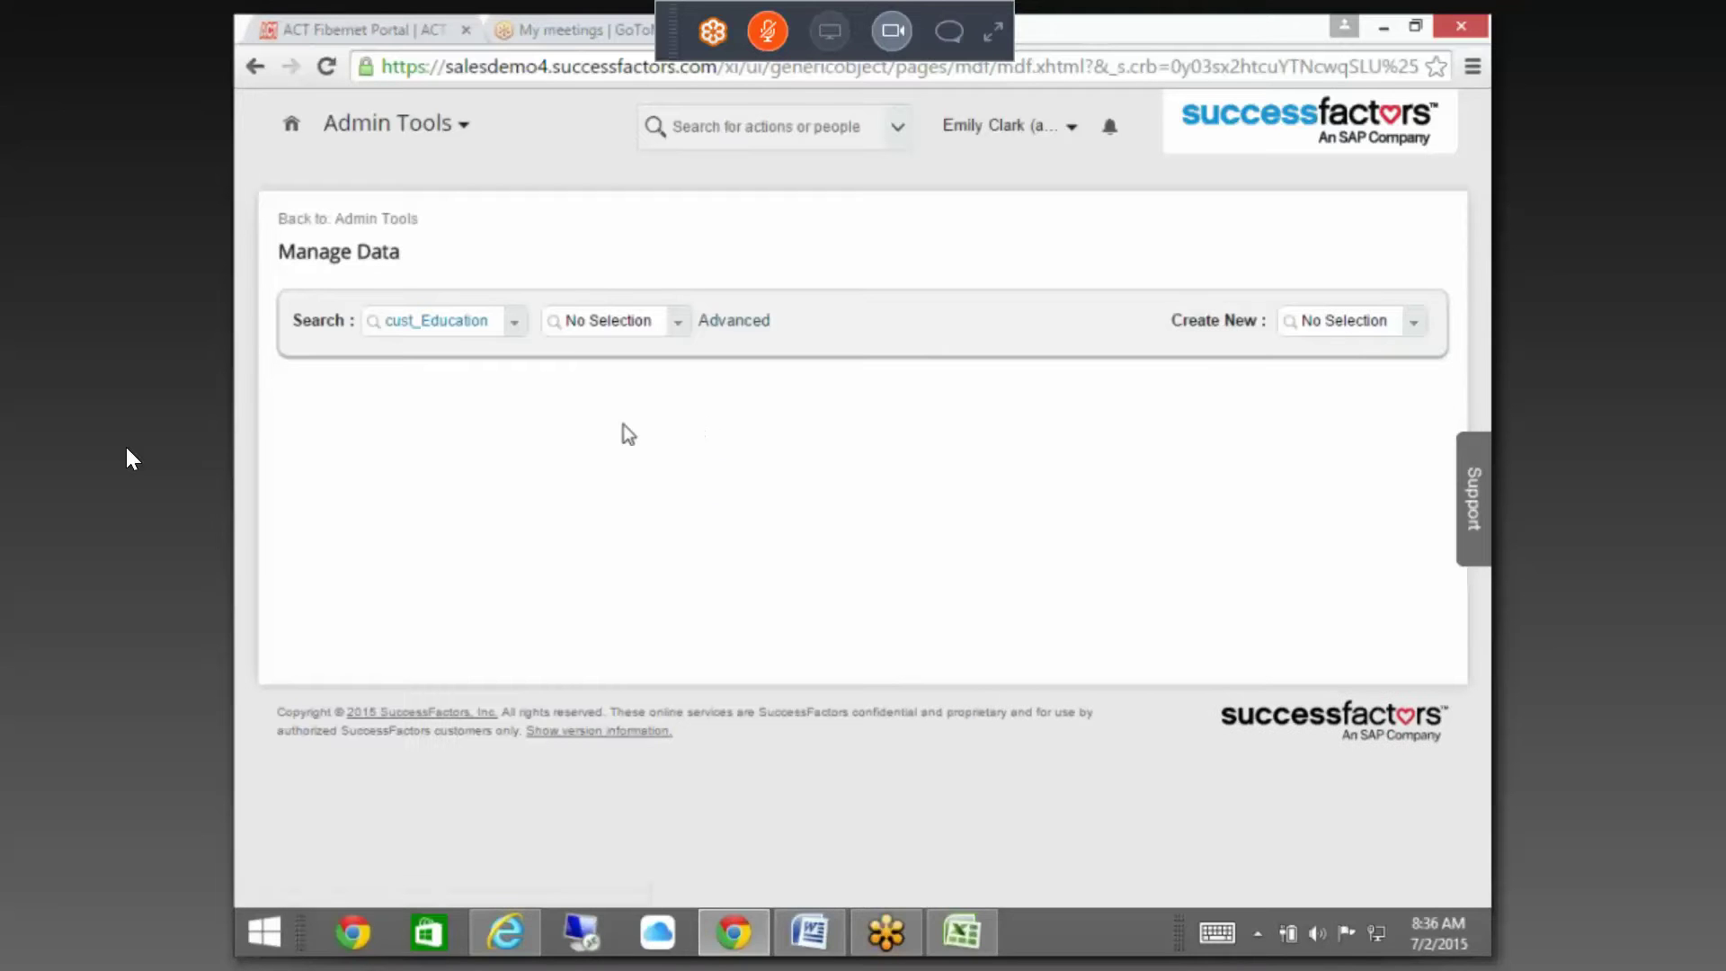
- Return to the Admin Tools page and get the tool search ready for a new query
click(374, 219)
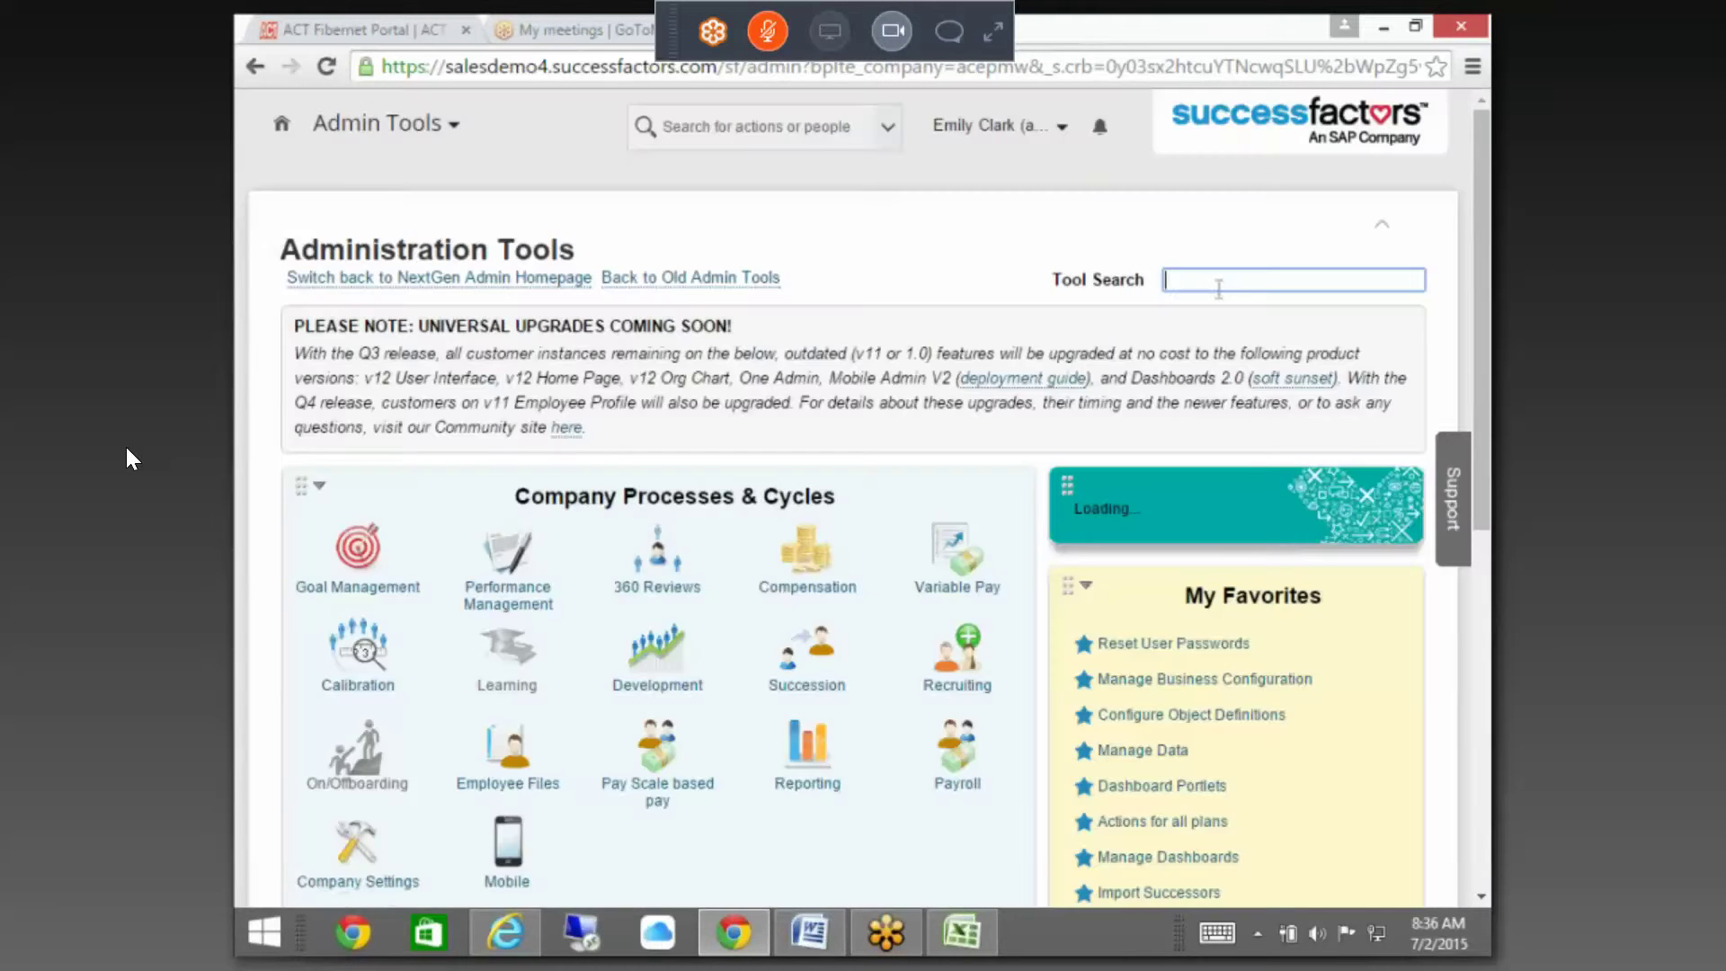
click(1215, 286)
text(manage)
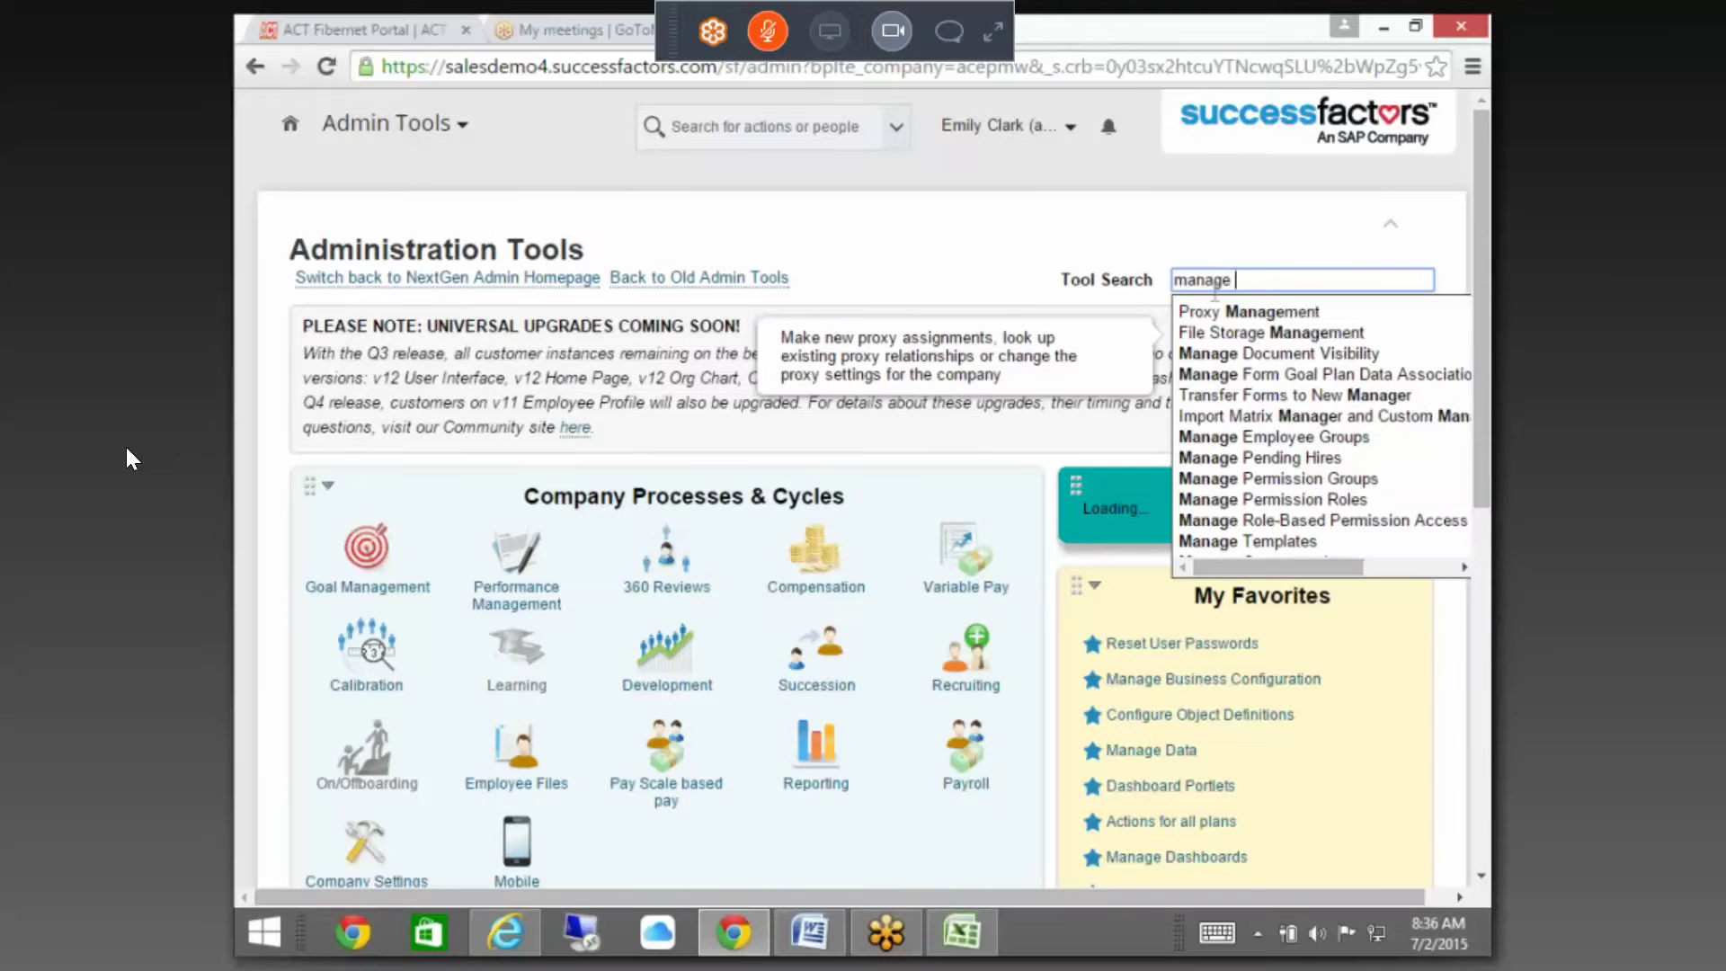
text( dat)
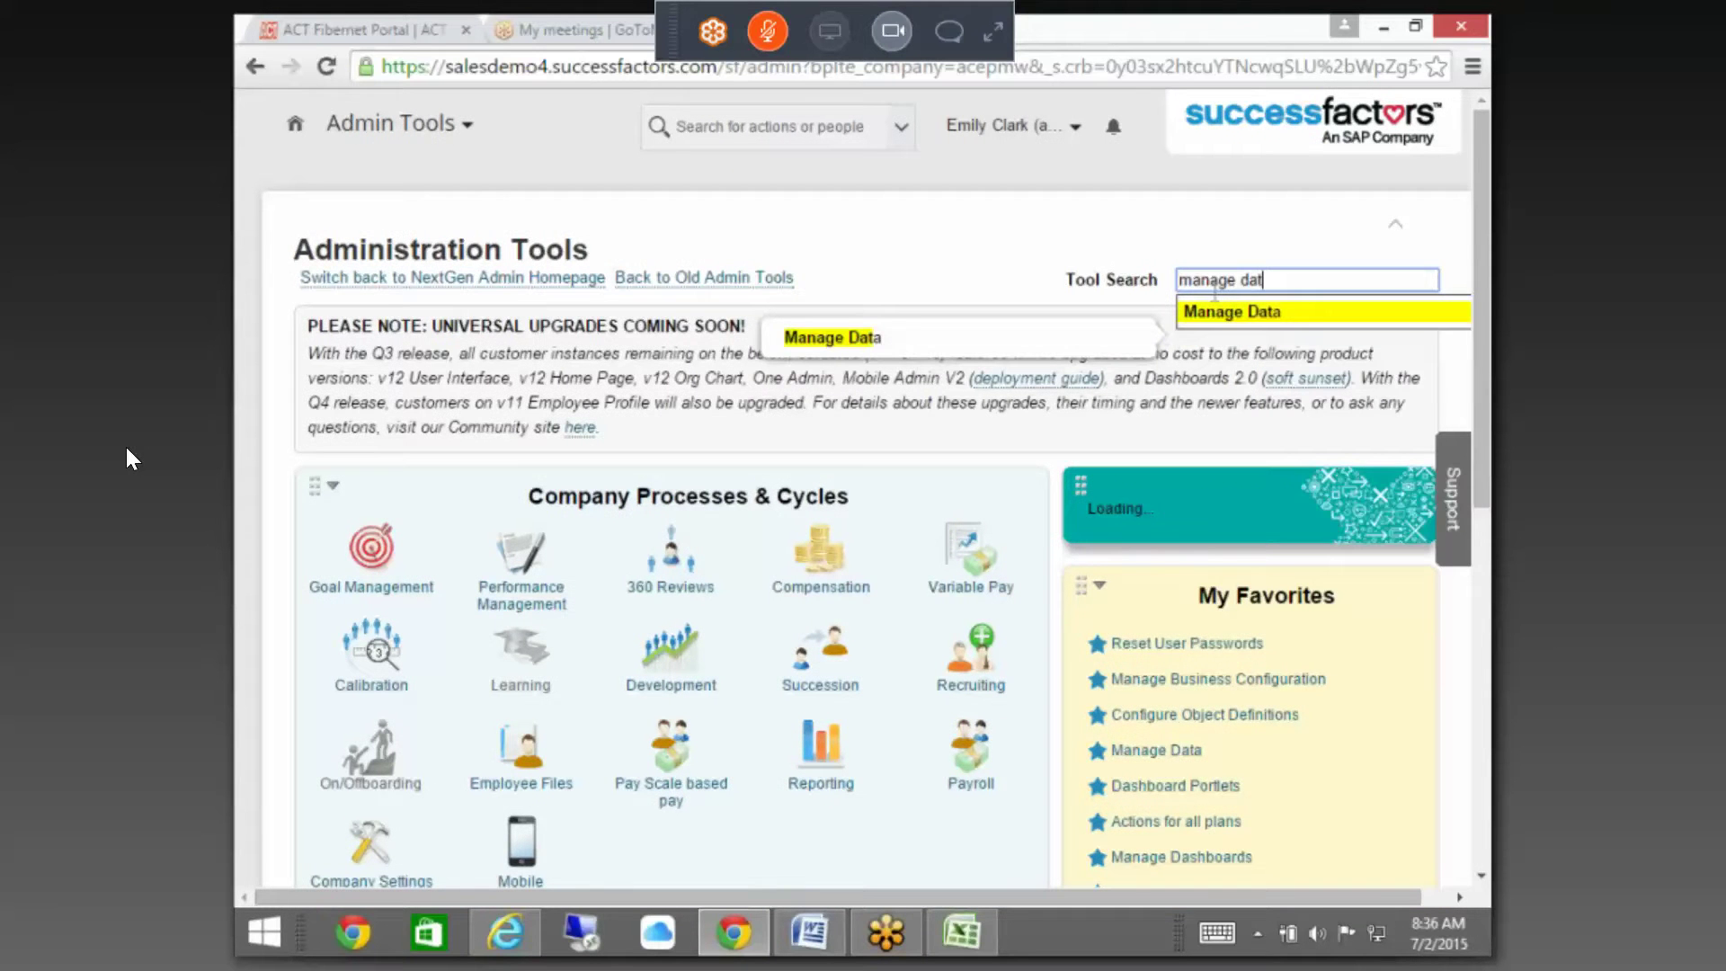
key(BackSpace)
key(BackSpace)
key(BackSpace)
key(BackSpace)
key(BackSpace)
key(BackSpace)
key(BackSpace)
key(BackSpace)
key(BackSpace)
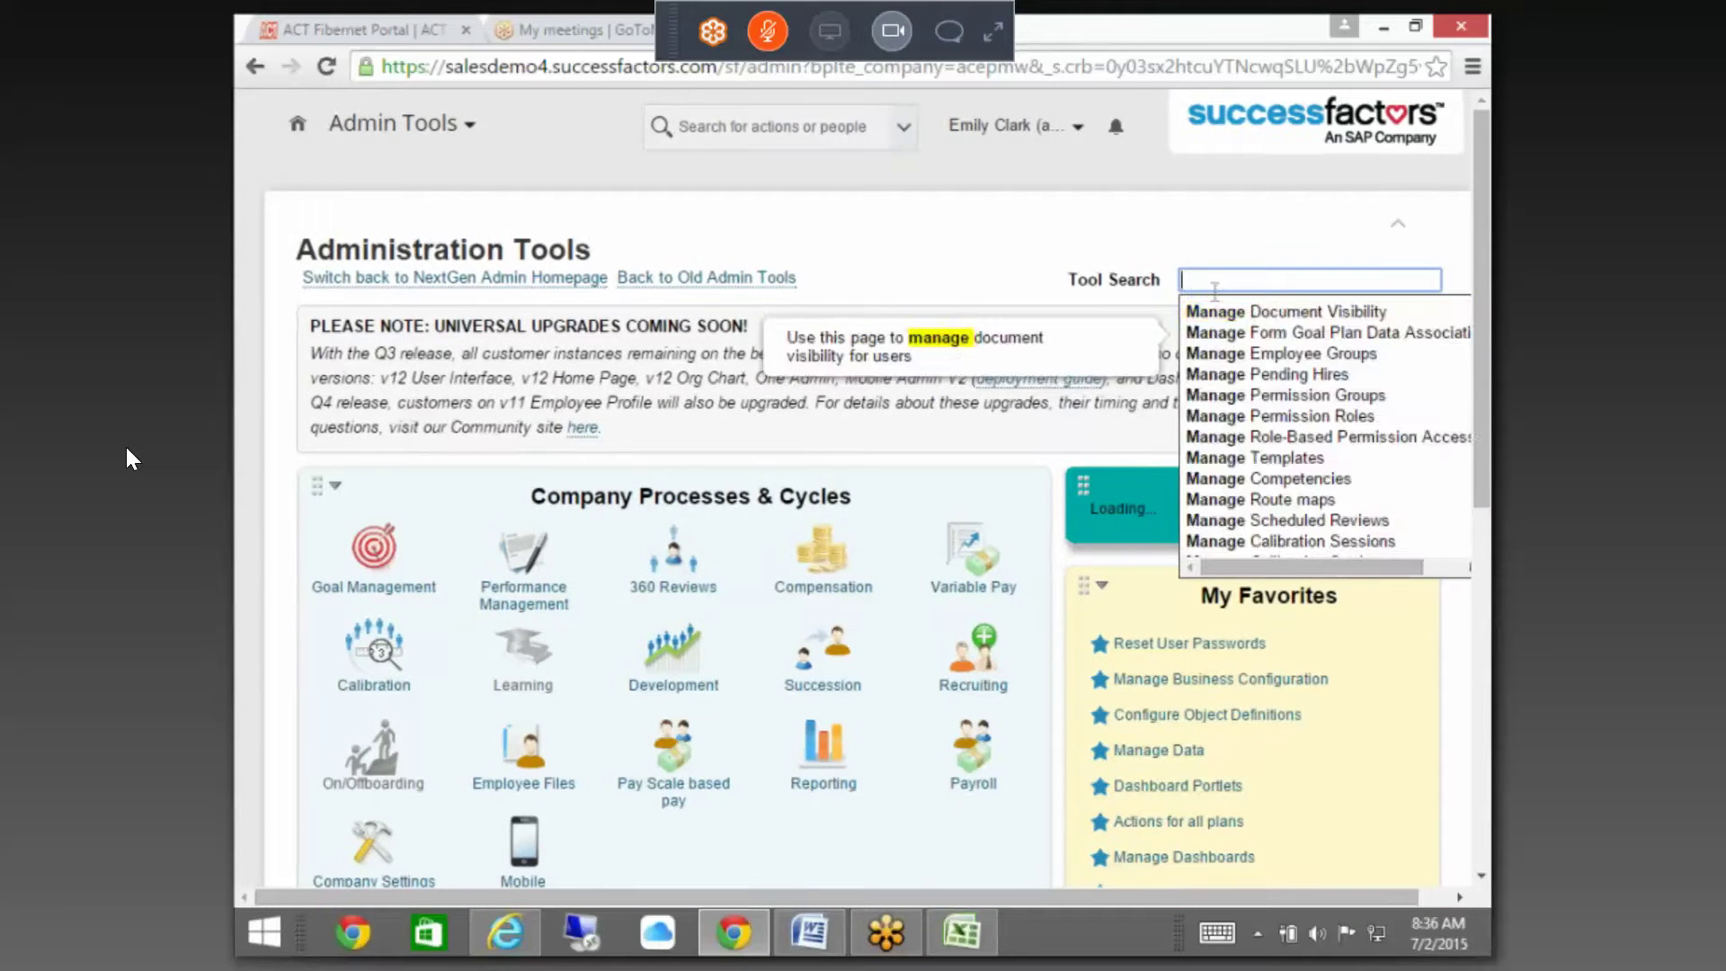
- Search the tools for "object", open Configure Object Definitions and bring up the cust_Education object definition
text(object)
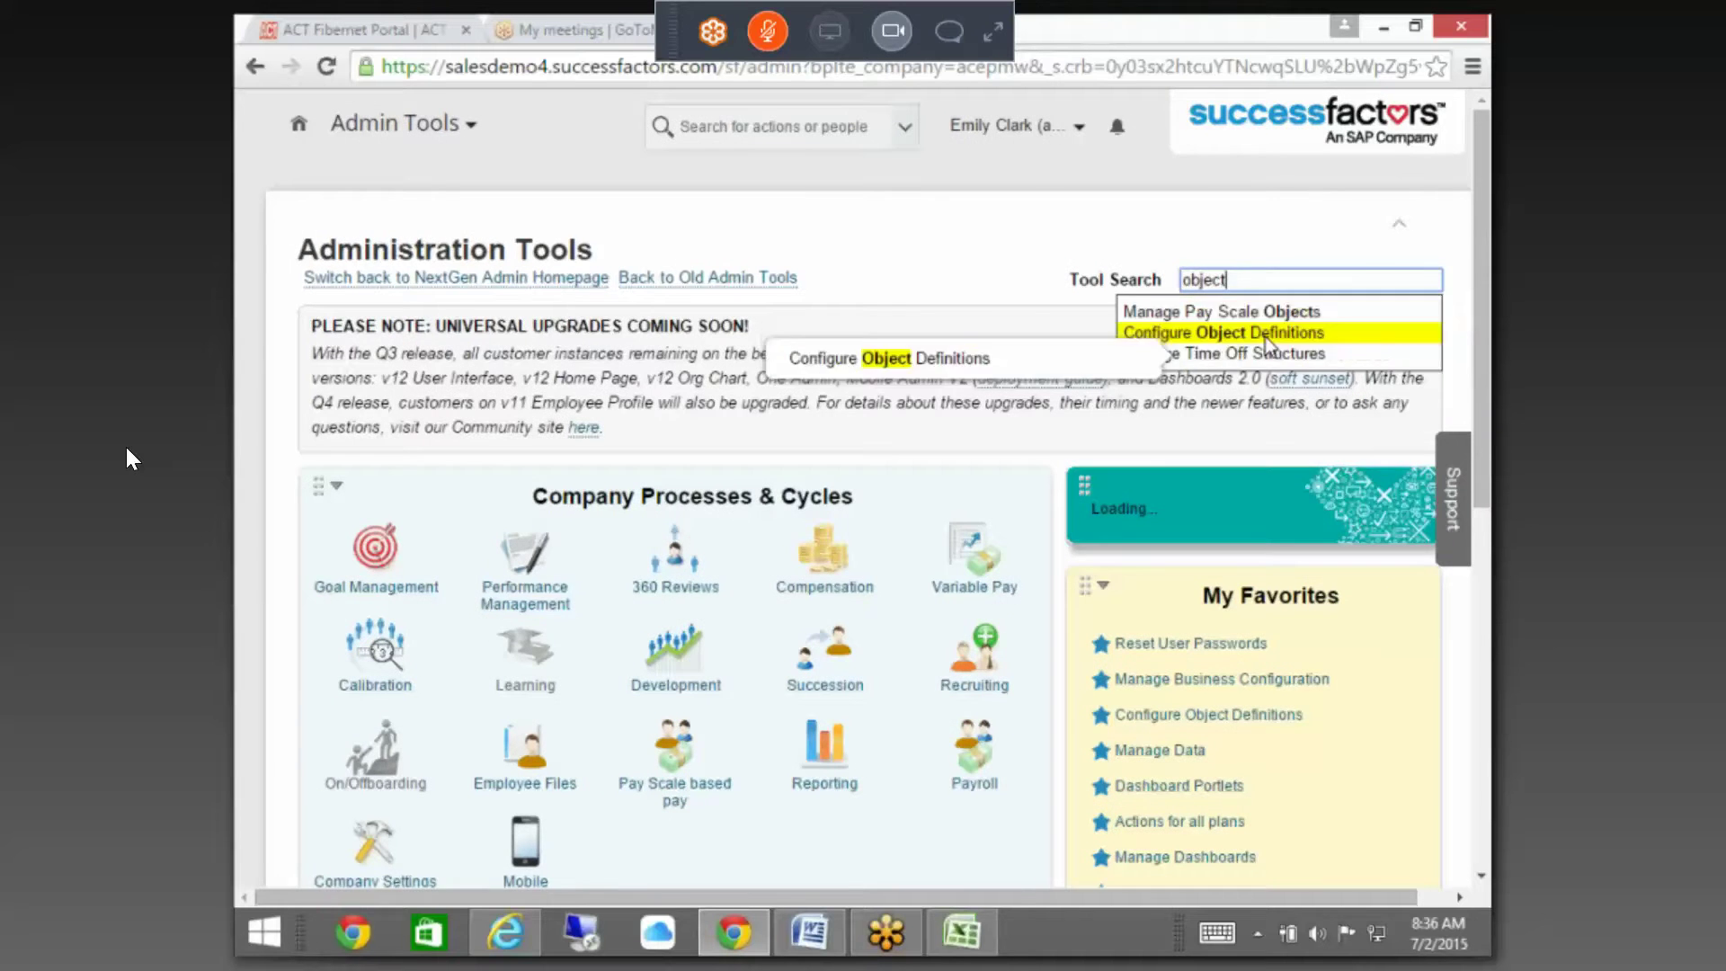
click(1264, 336)
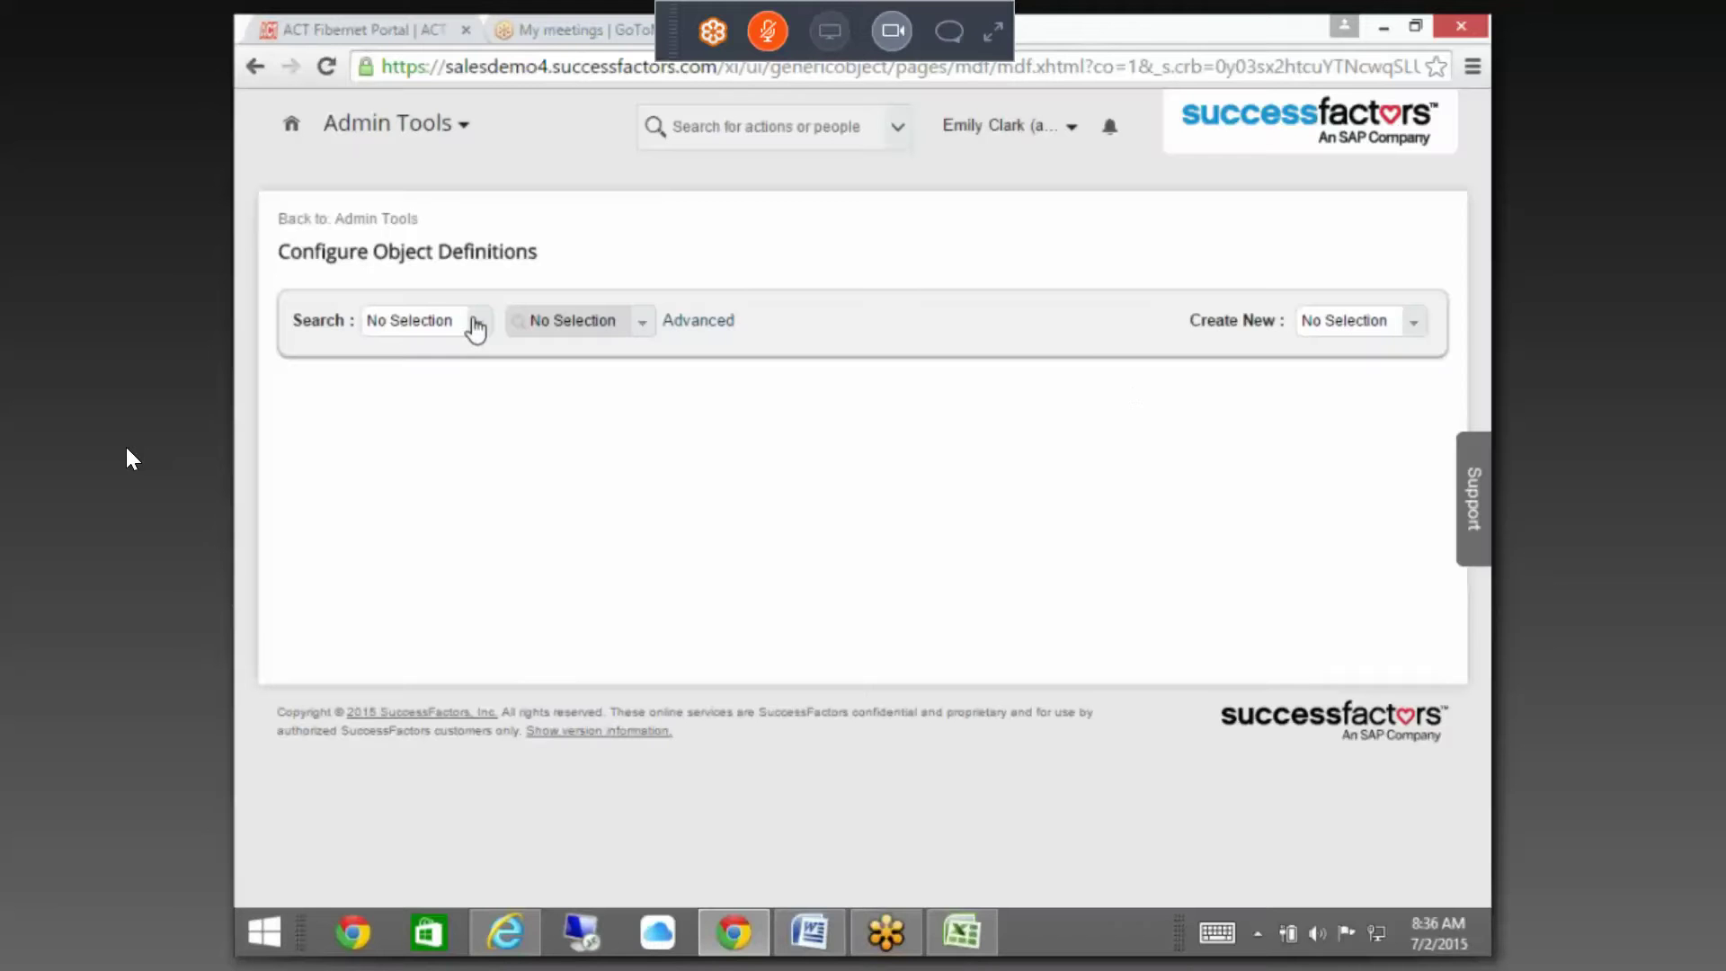
click(440, 324)
click(479, 335)
click(449, 370)
click(580, 322)
text(c)
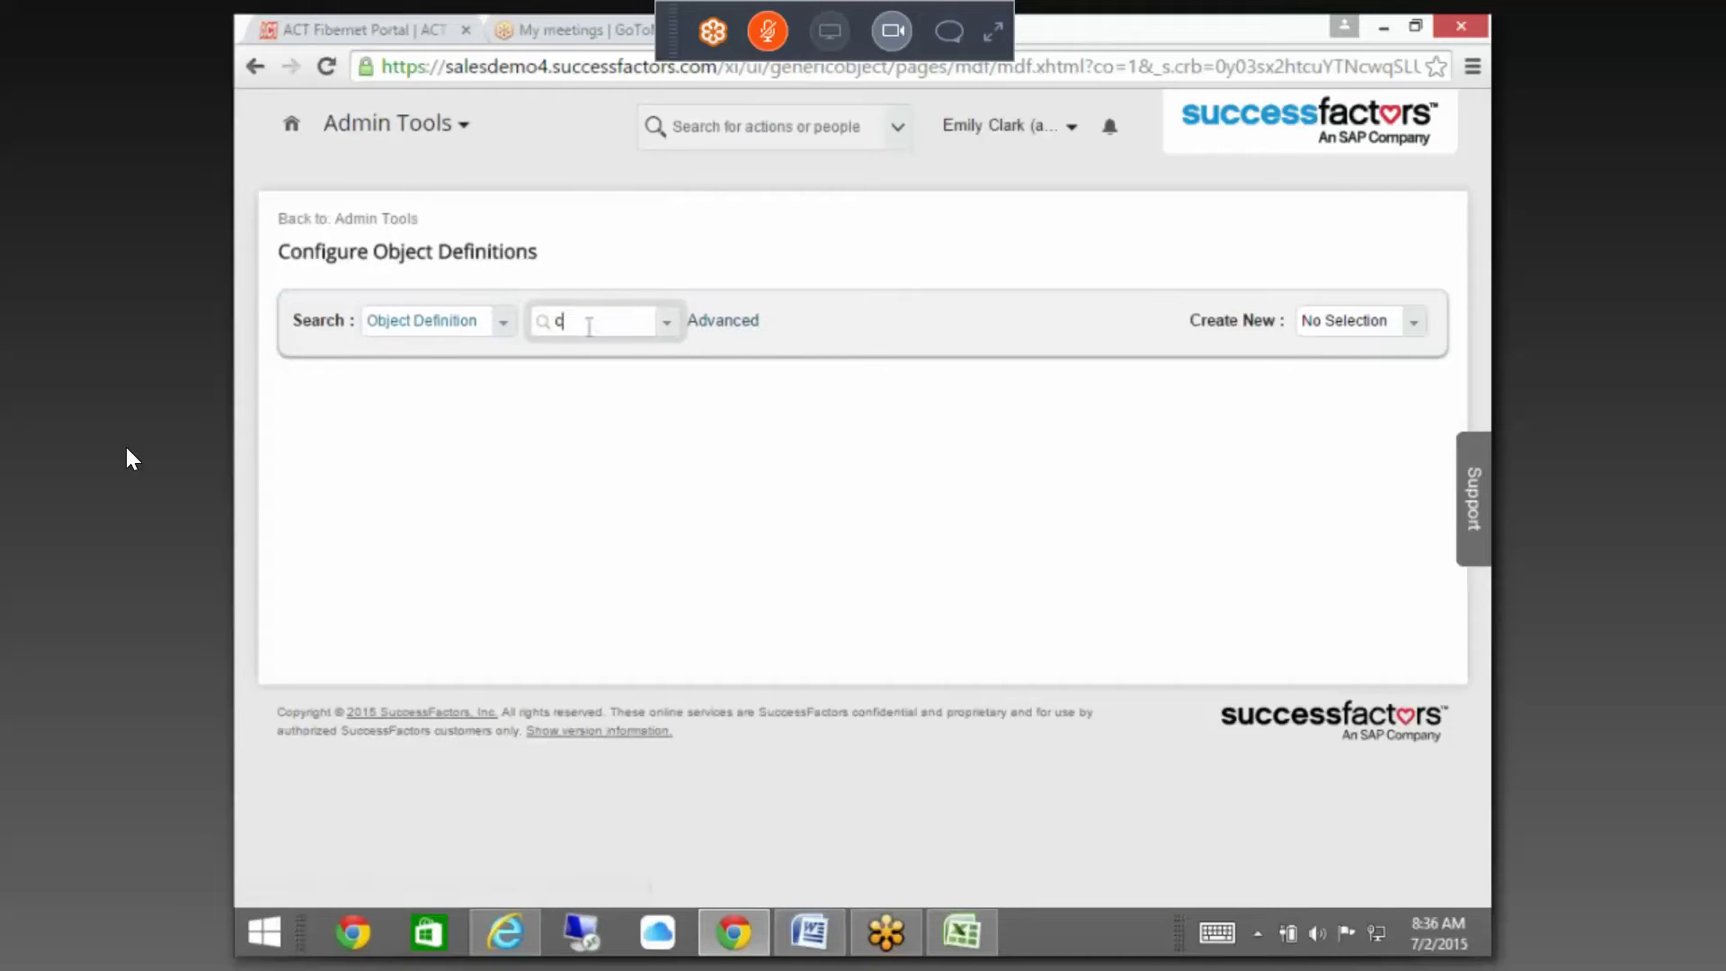
text(ust_ed)
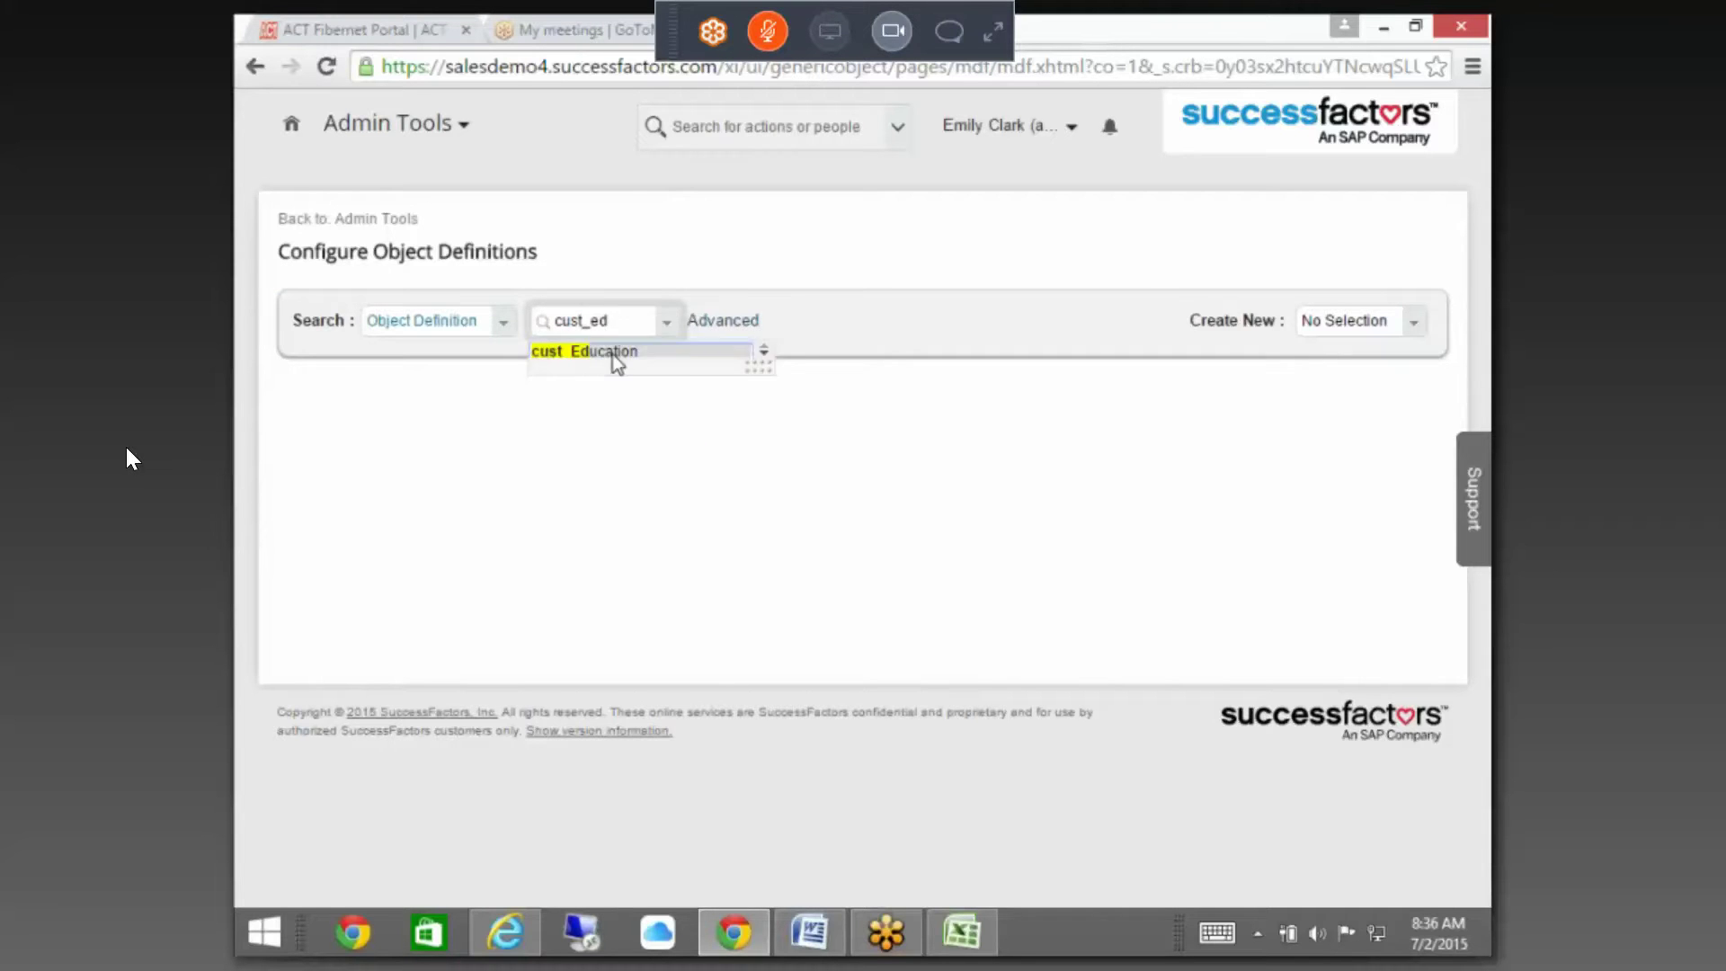
click(612, 354)
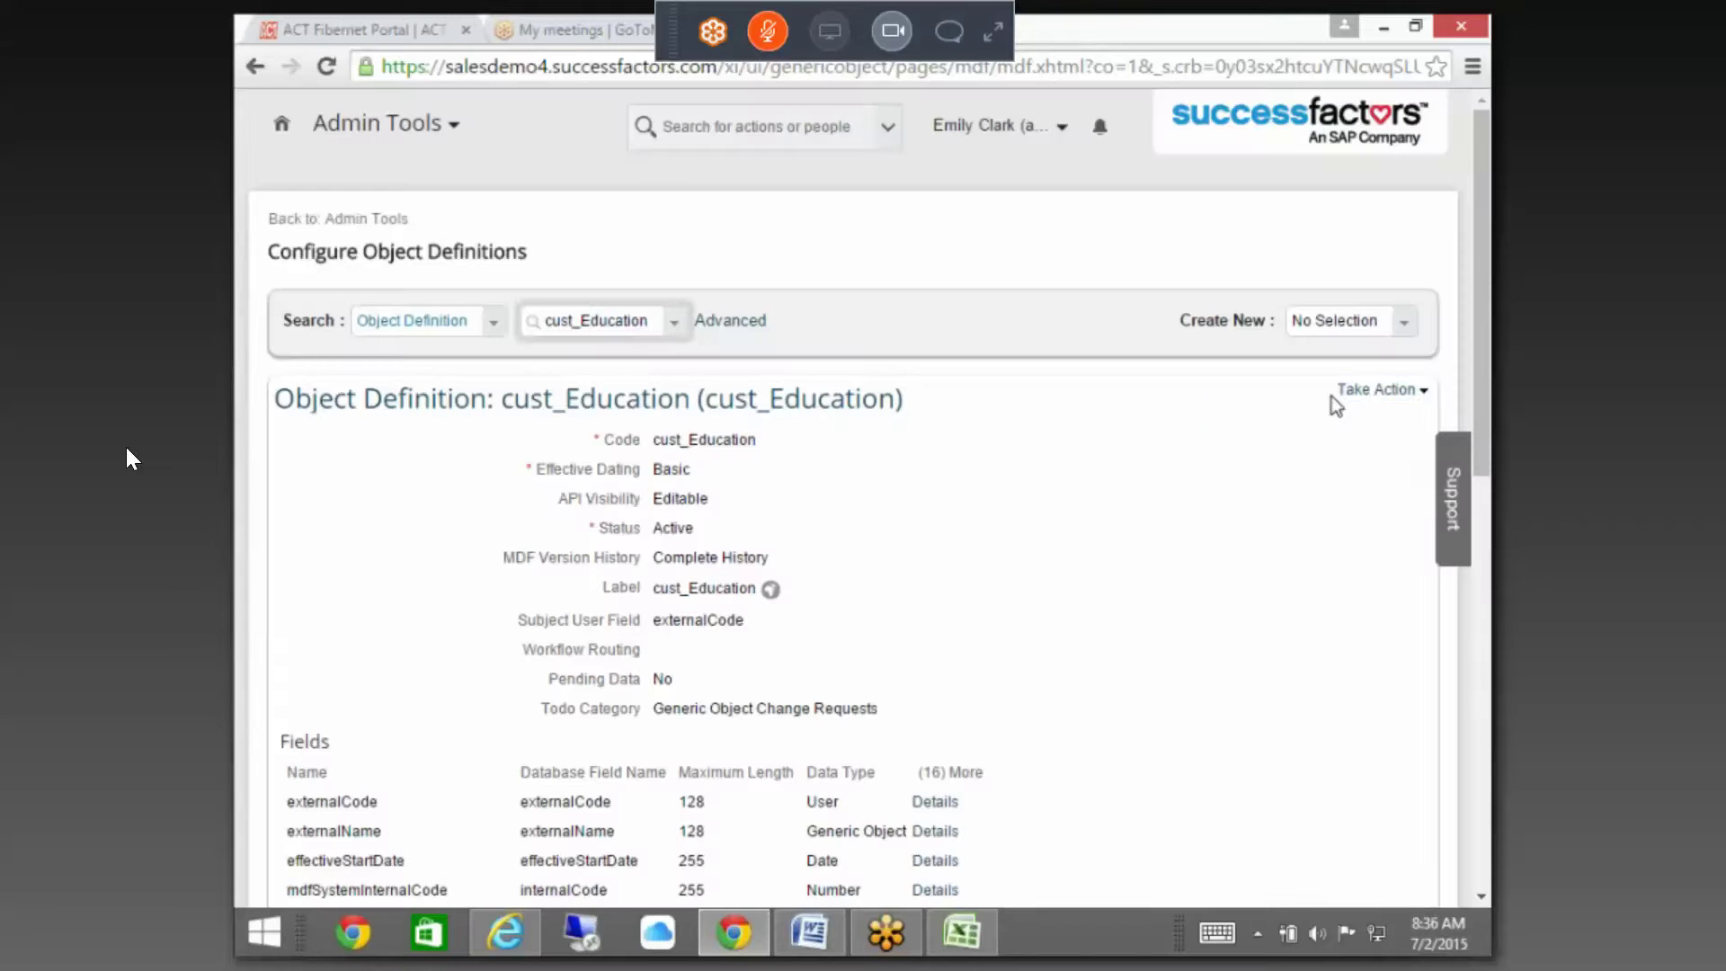
- Put the cust_Education definition into correction mode and remove the Test_Education rule from the externalCode field's details
click(1373, 389)
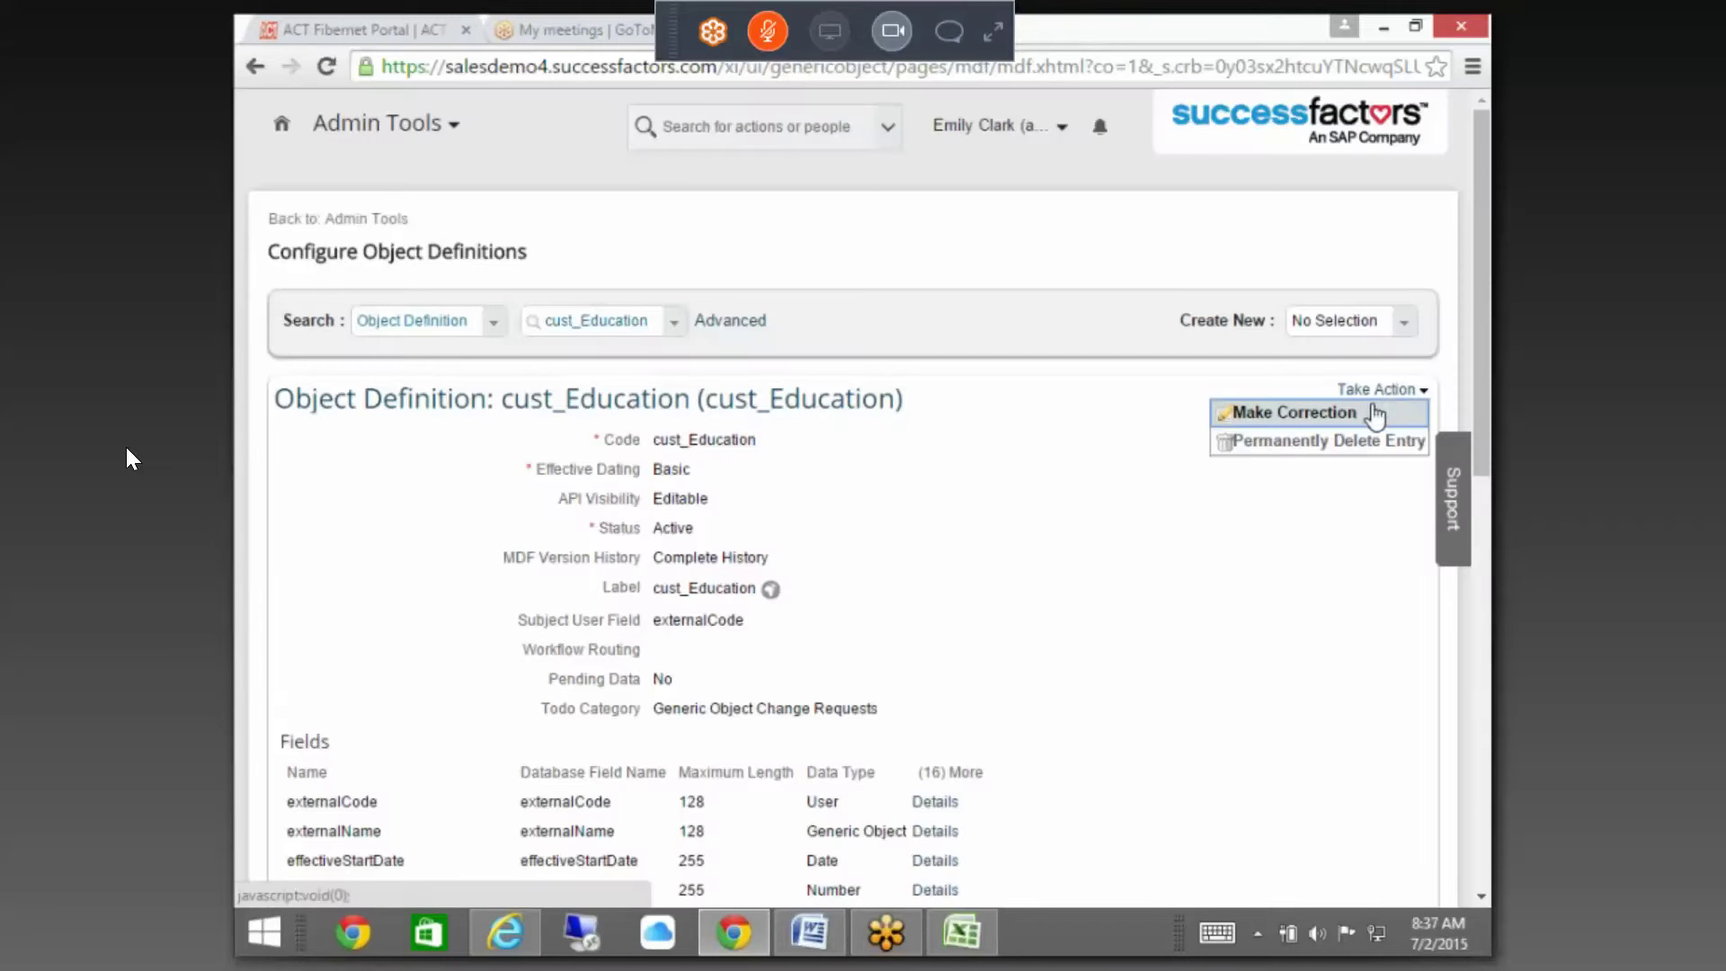
click(1373, 411)
scroll(854, 494, down, 4)
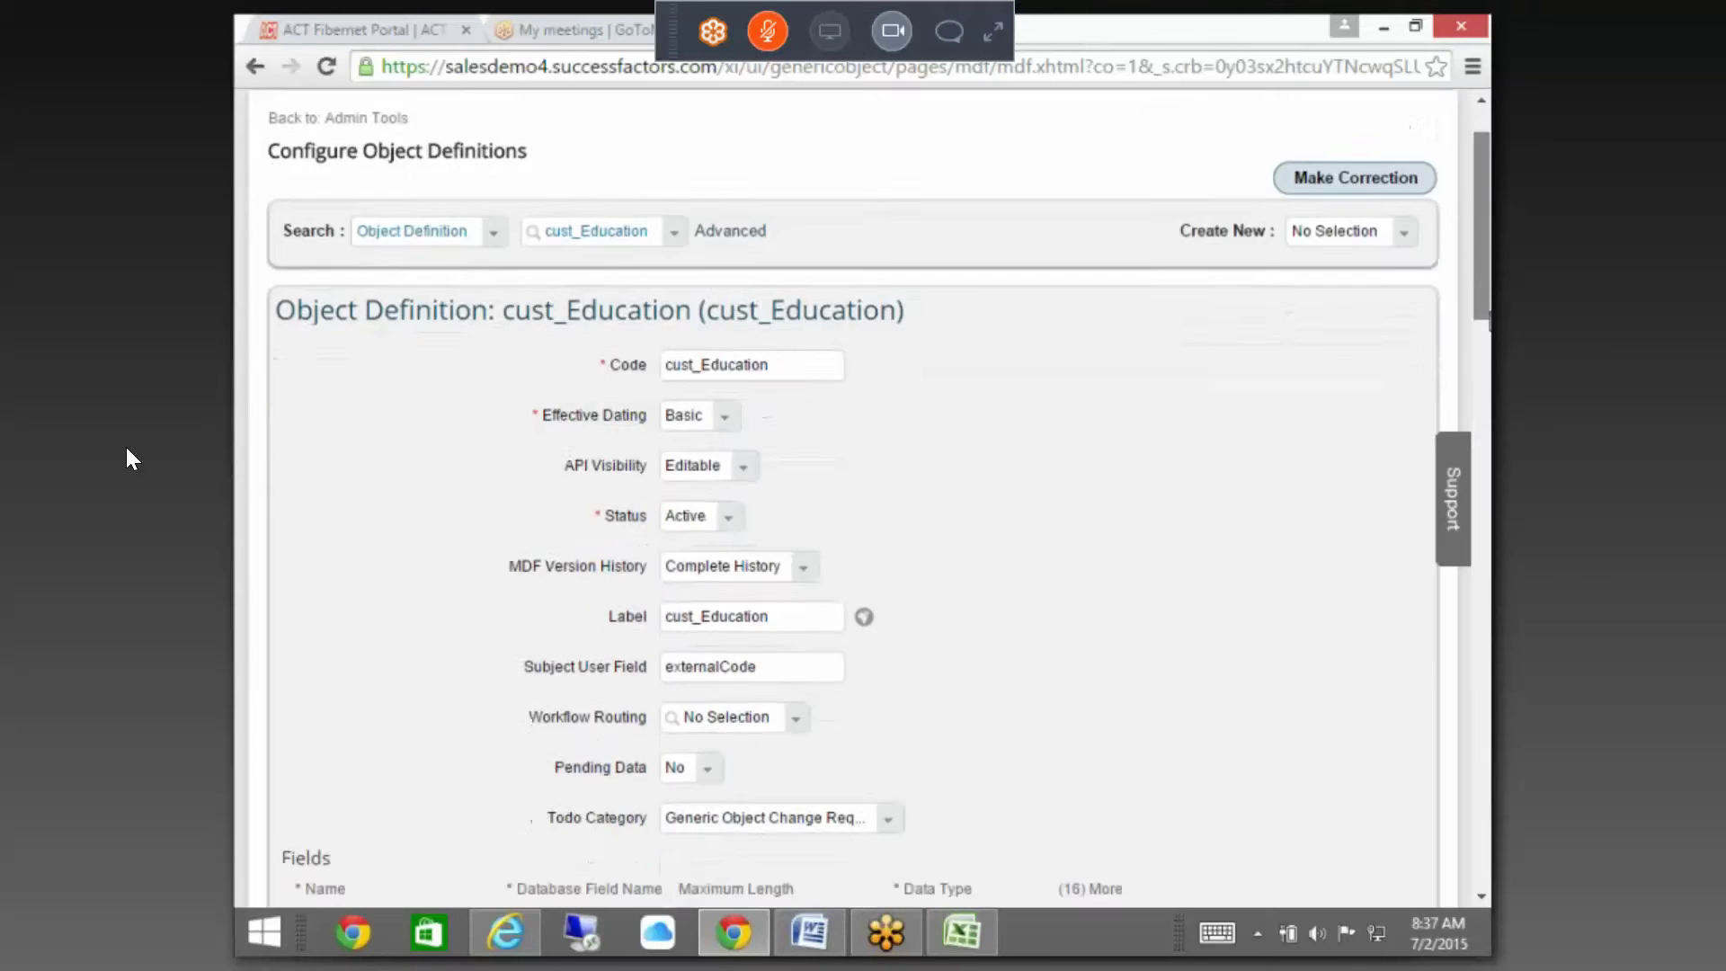
scroll(1072, 274, down, 5)
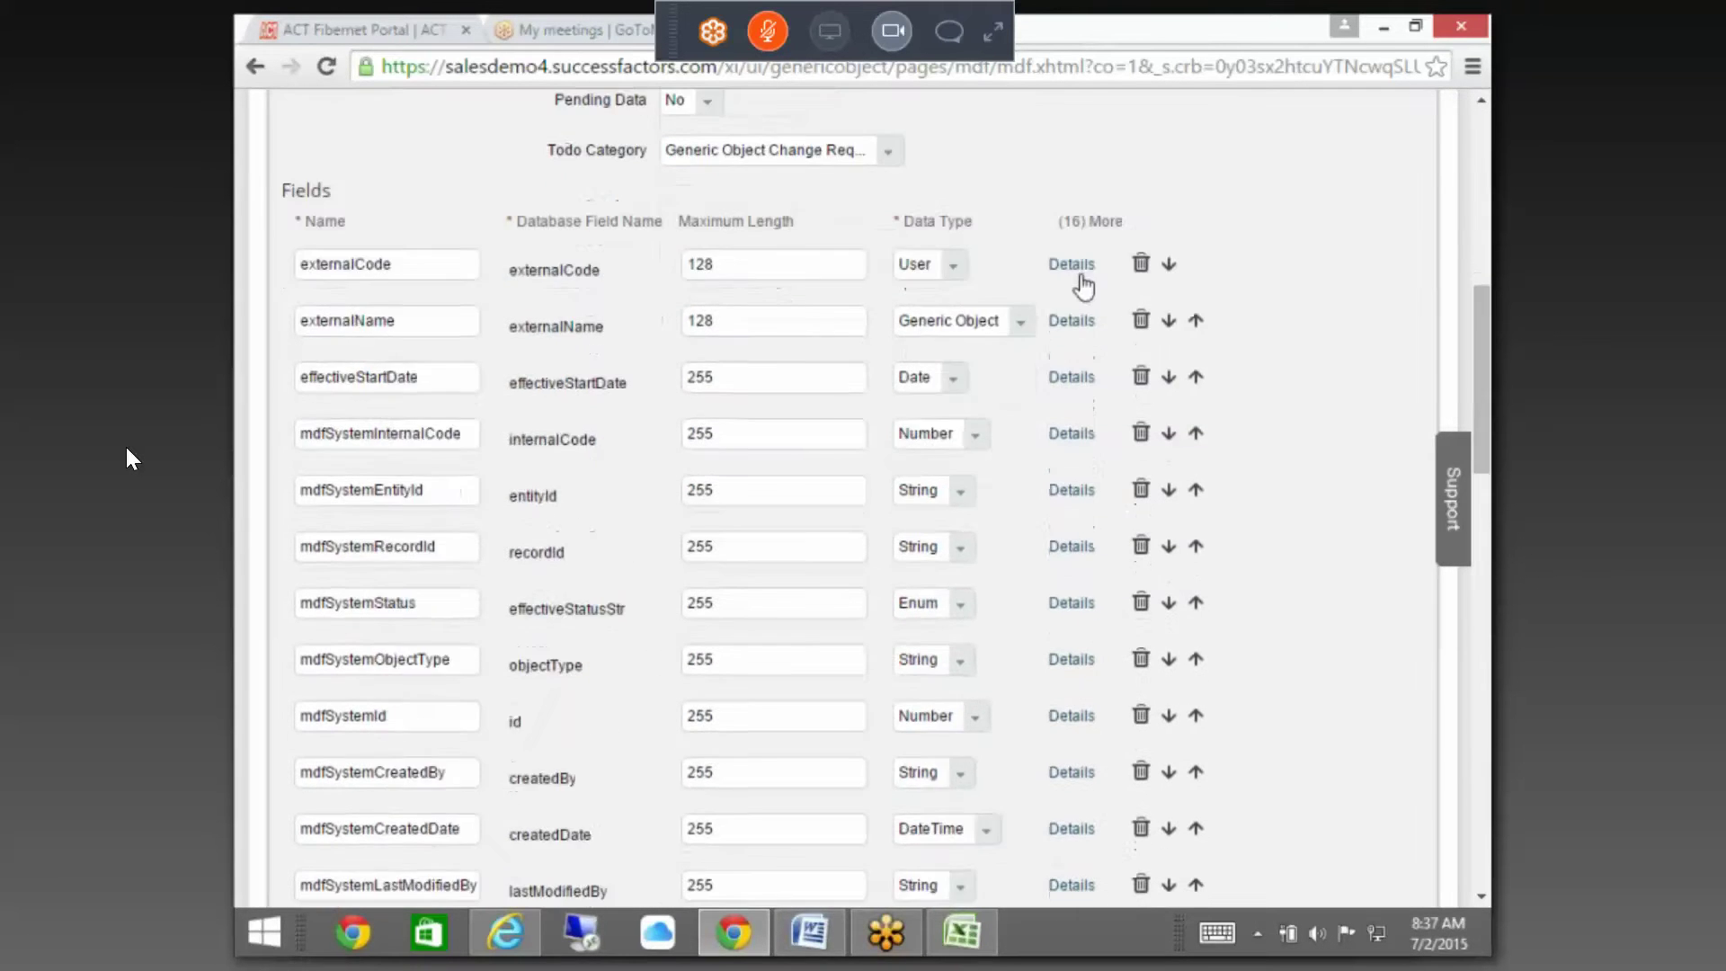
click(1072, 266)
scroll(1327, 622, down, 10)
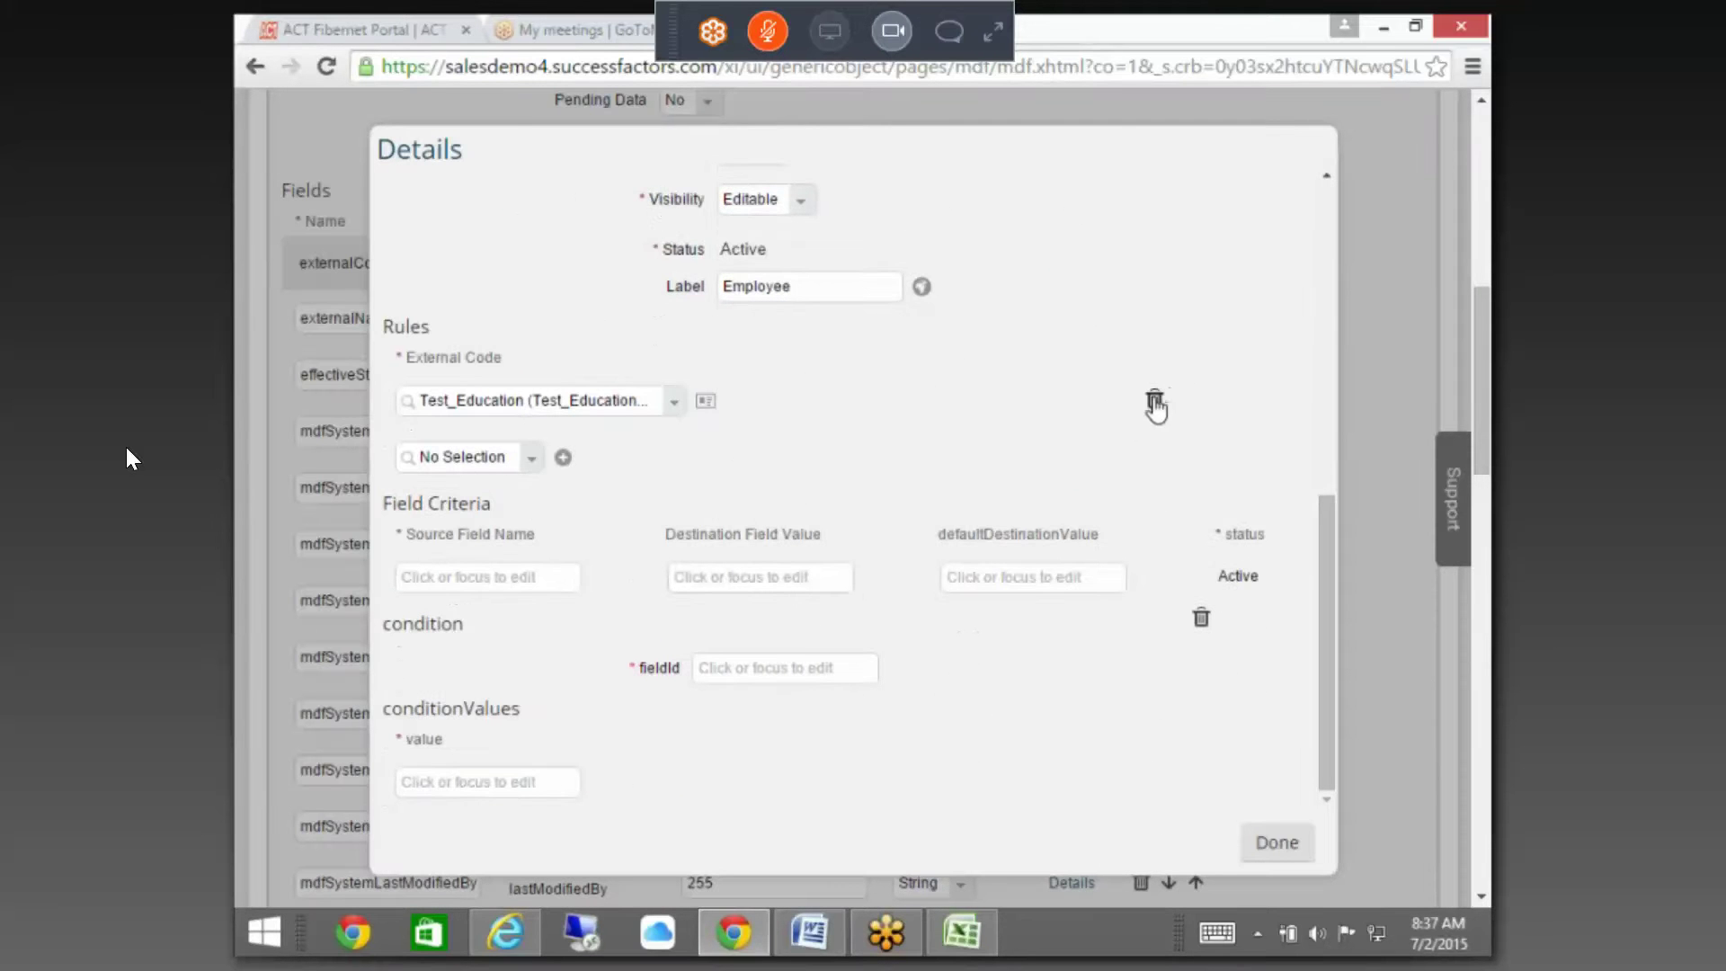
click(1155, 402)
click(1280, 842)
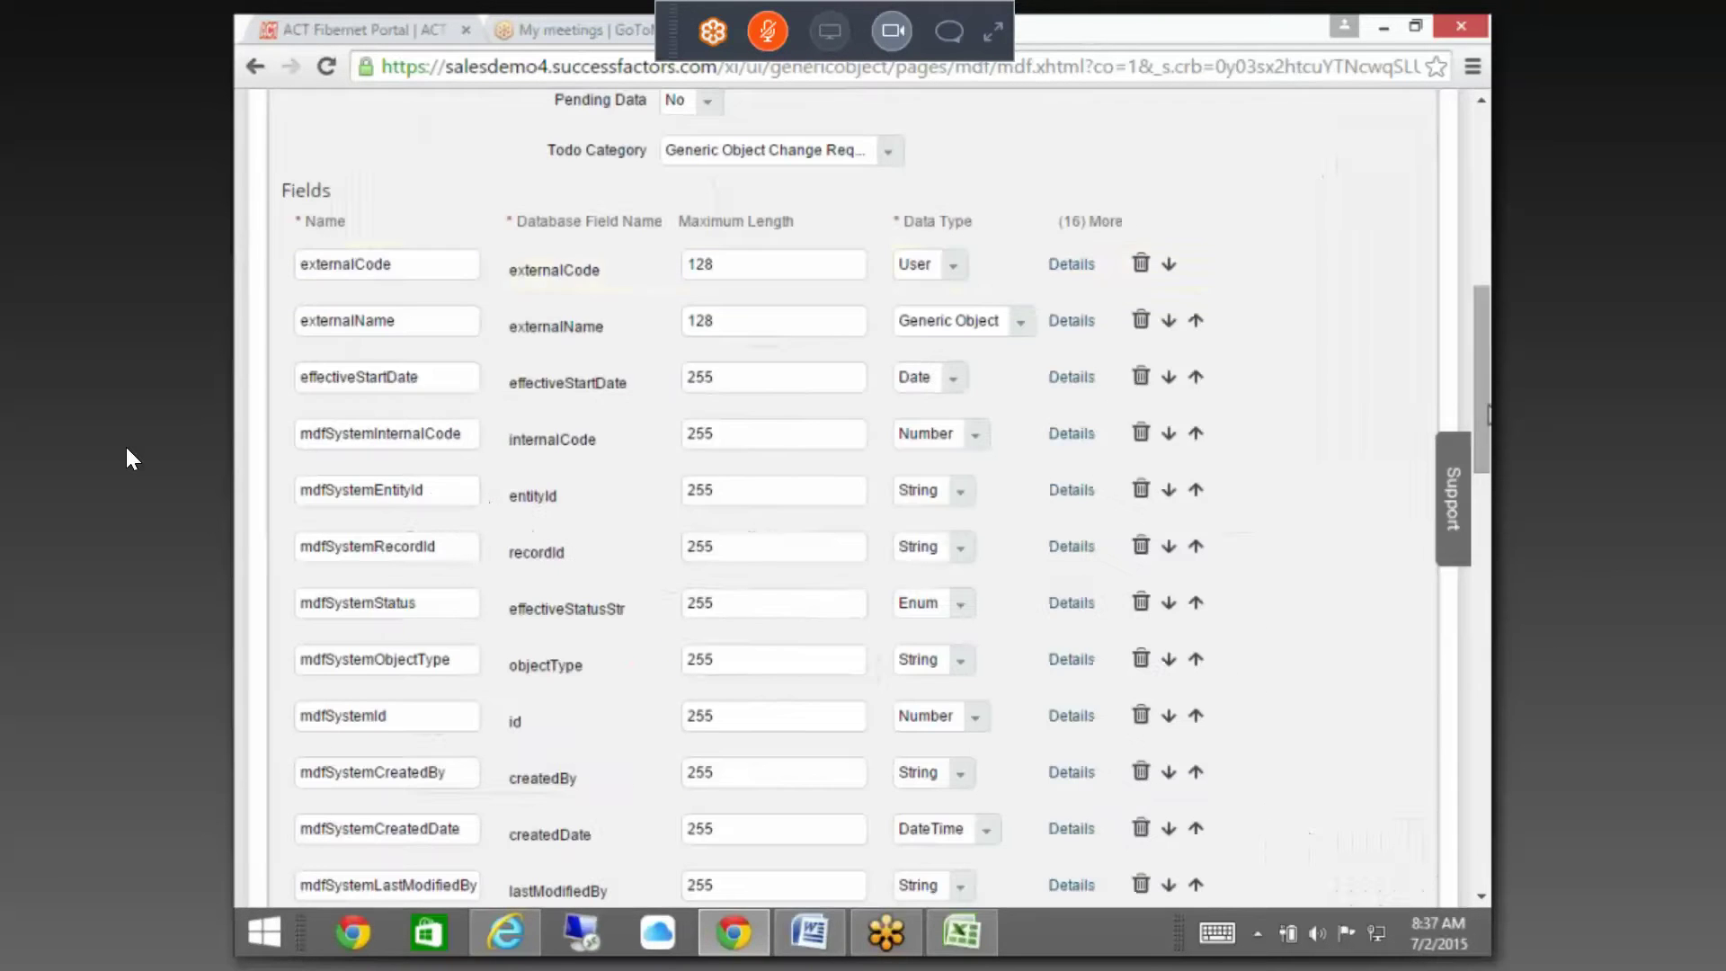
- Add Test_Education under the object's saveRules, save the cust_Education definition and review its rules
scroll(132, 459, down, 10)
scroll(132, 458, down, 3)
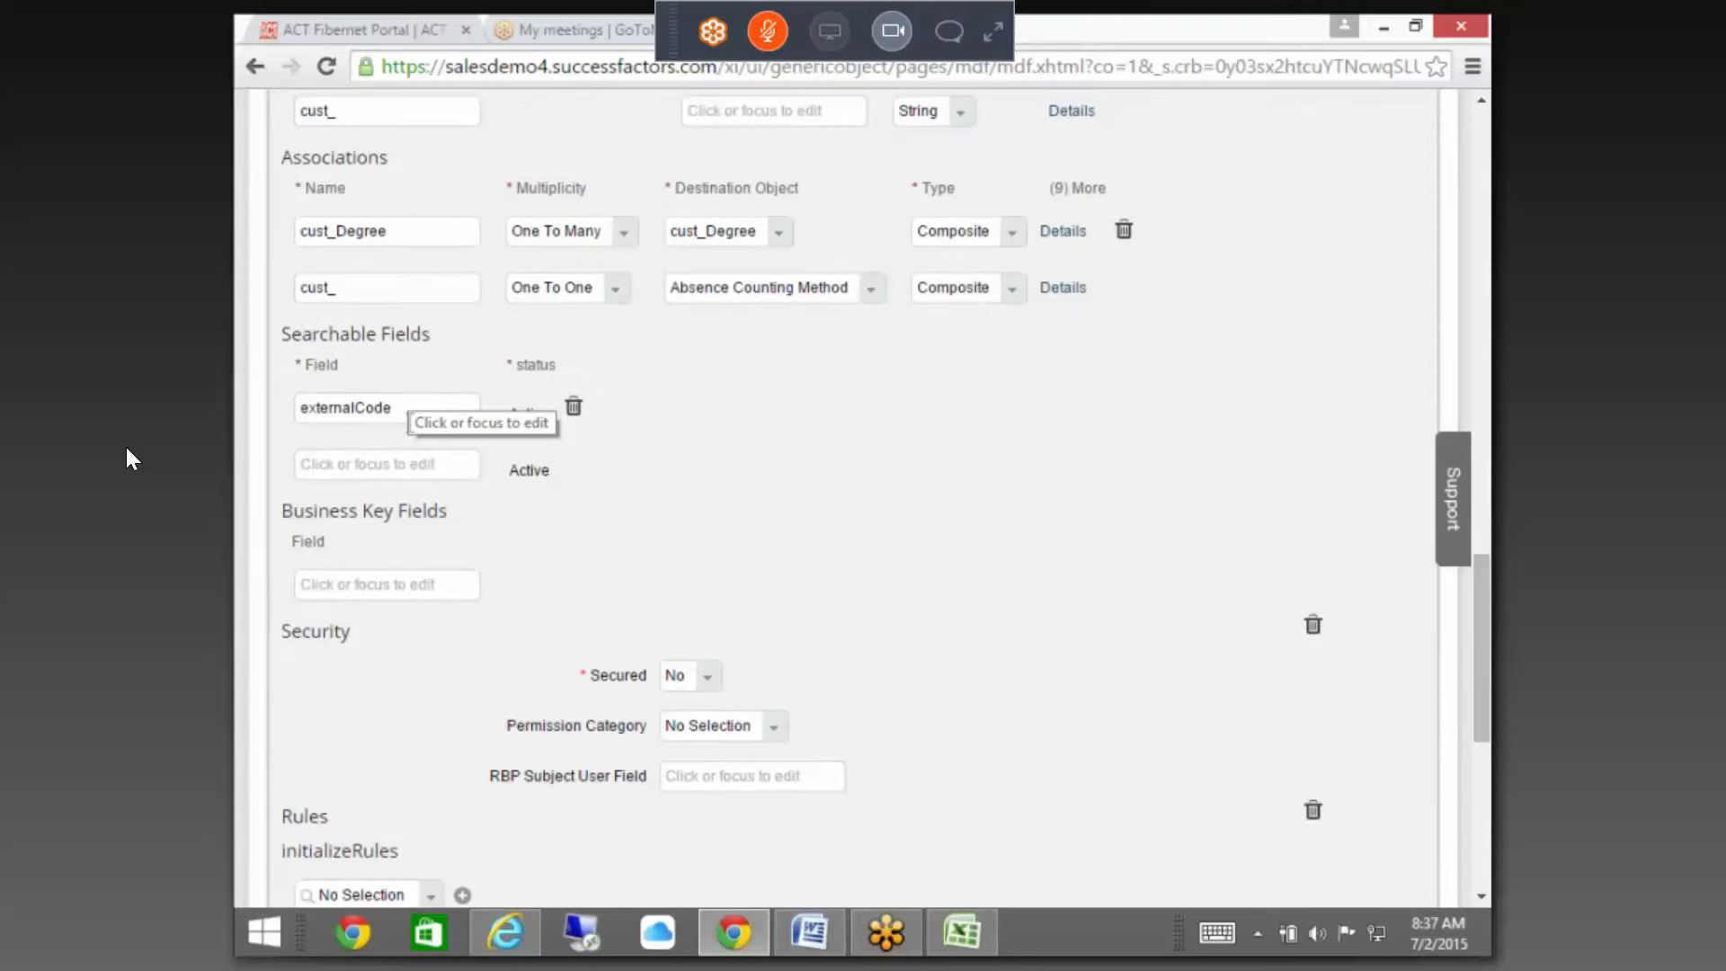
scroll(1485, 692, down, 1)
scroll(1485, 692, down, 10)
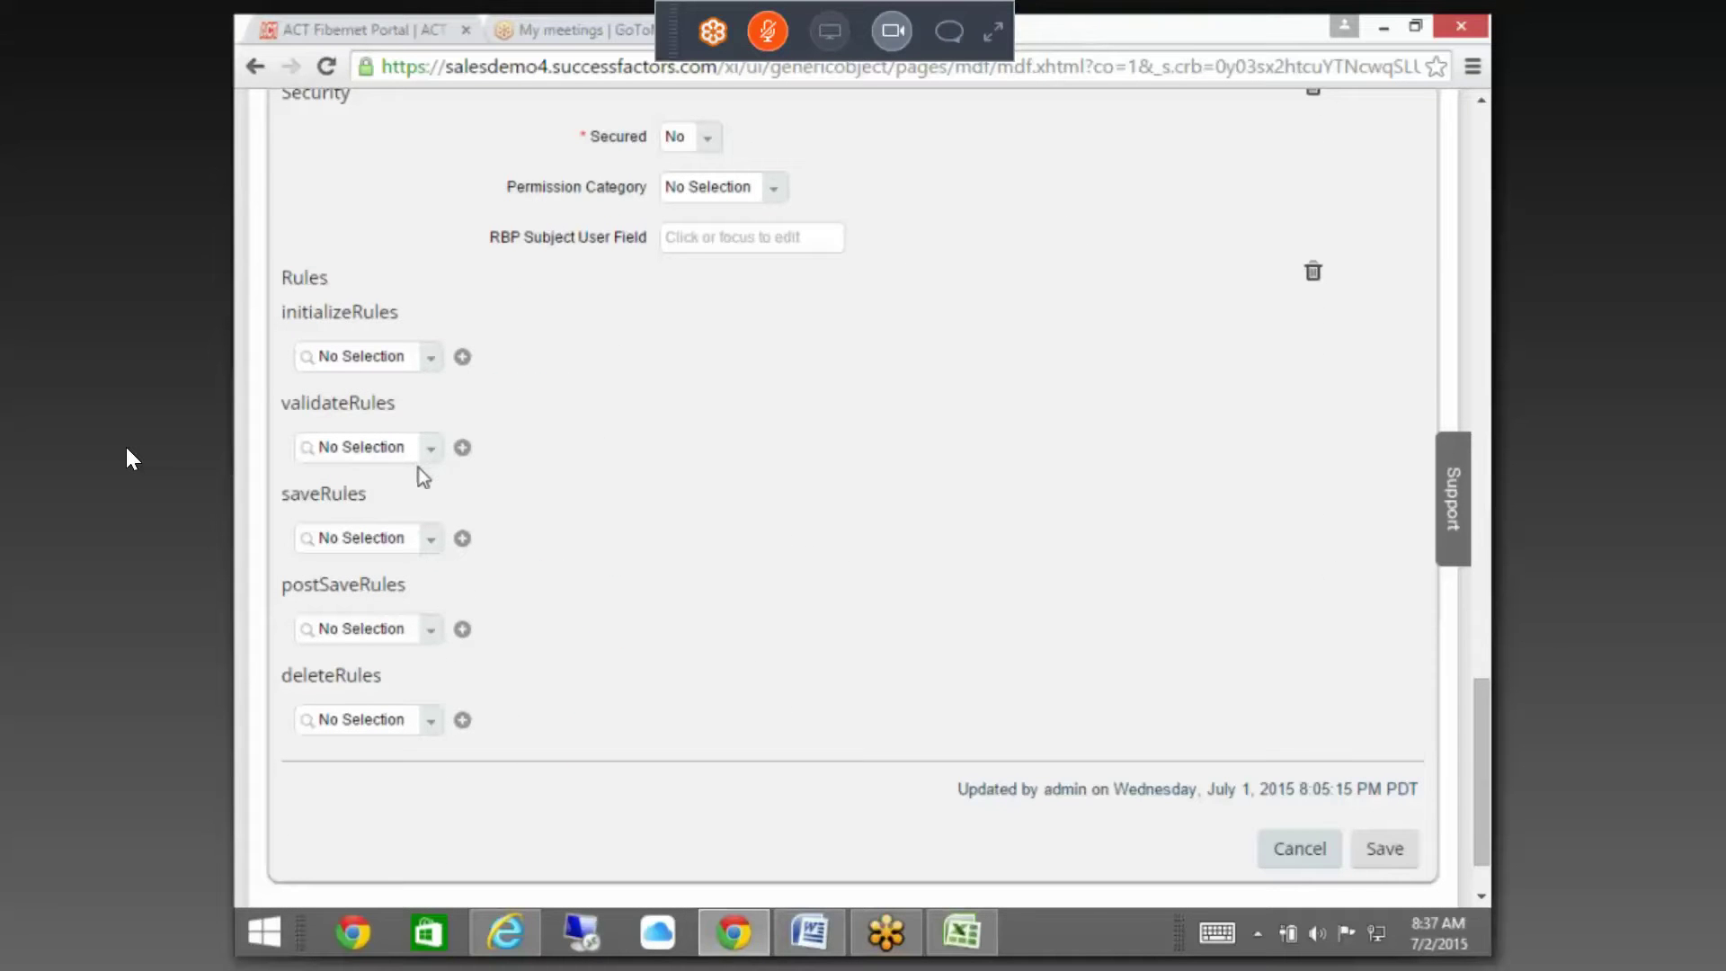
click(431, 550)
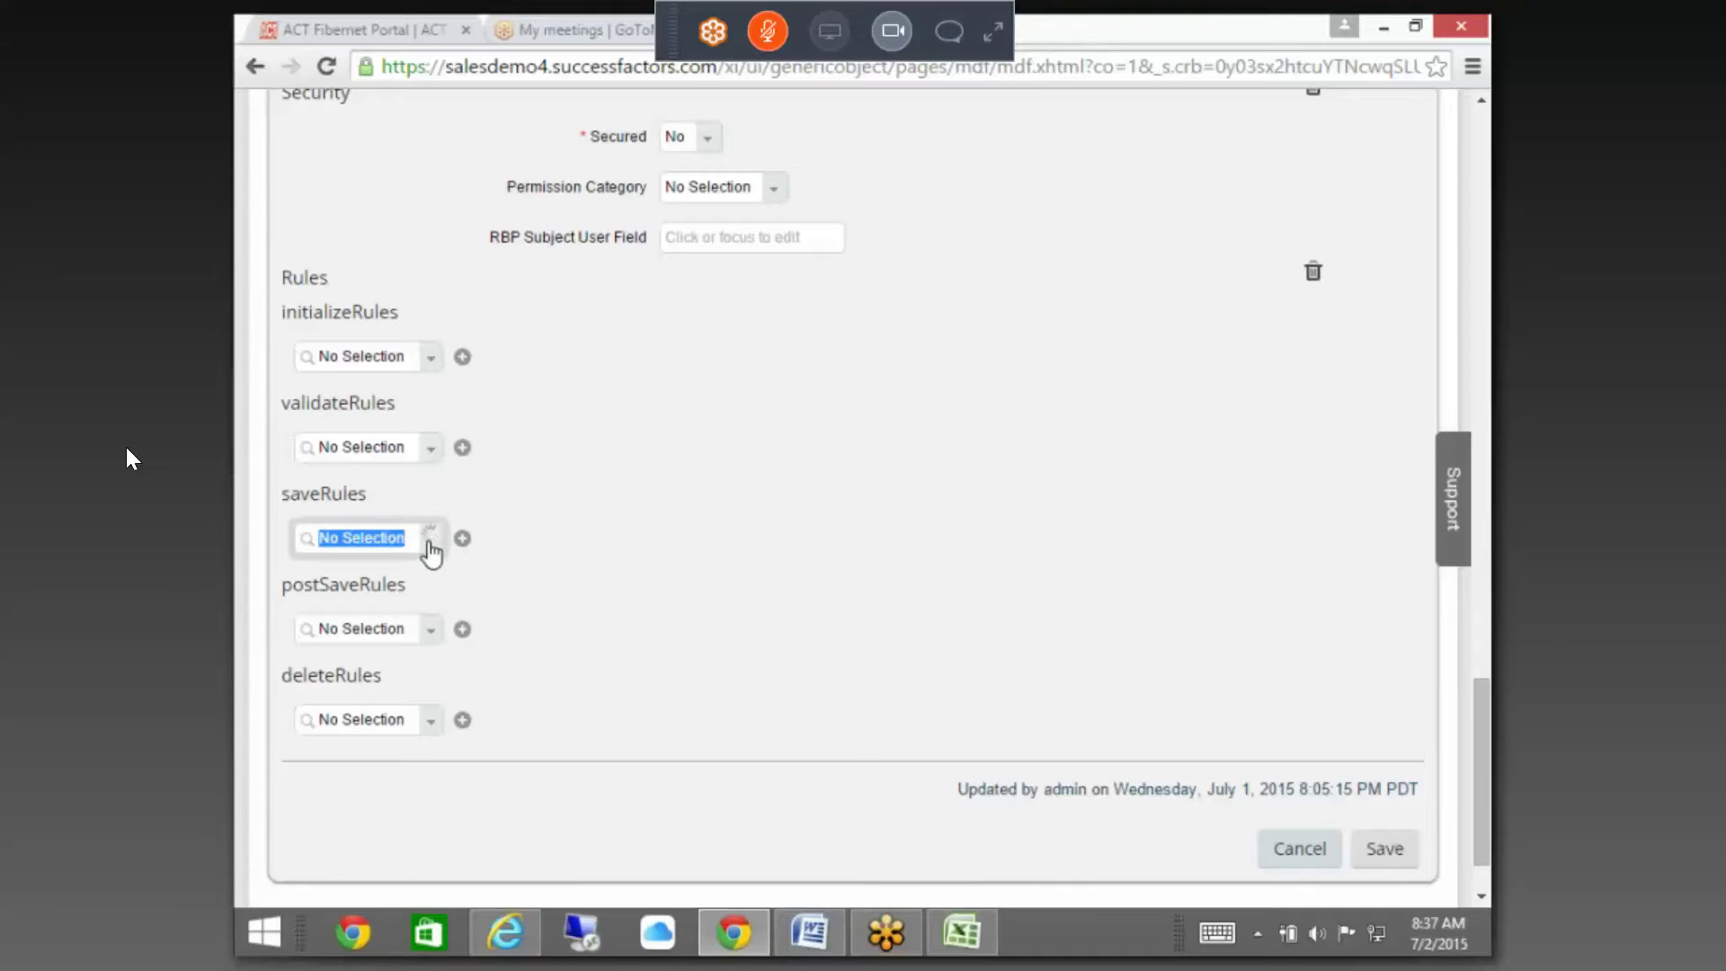
text(test_ed)
click(386, 568)
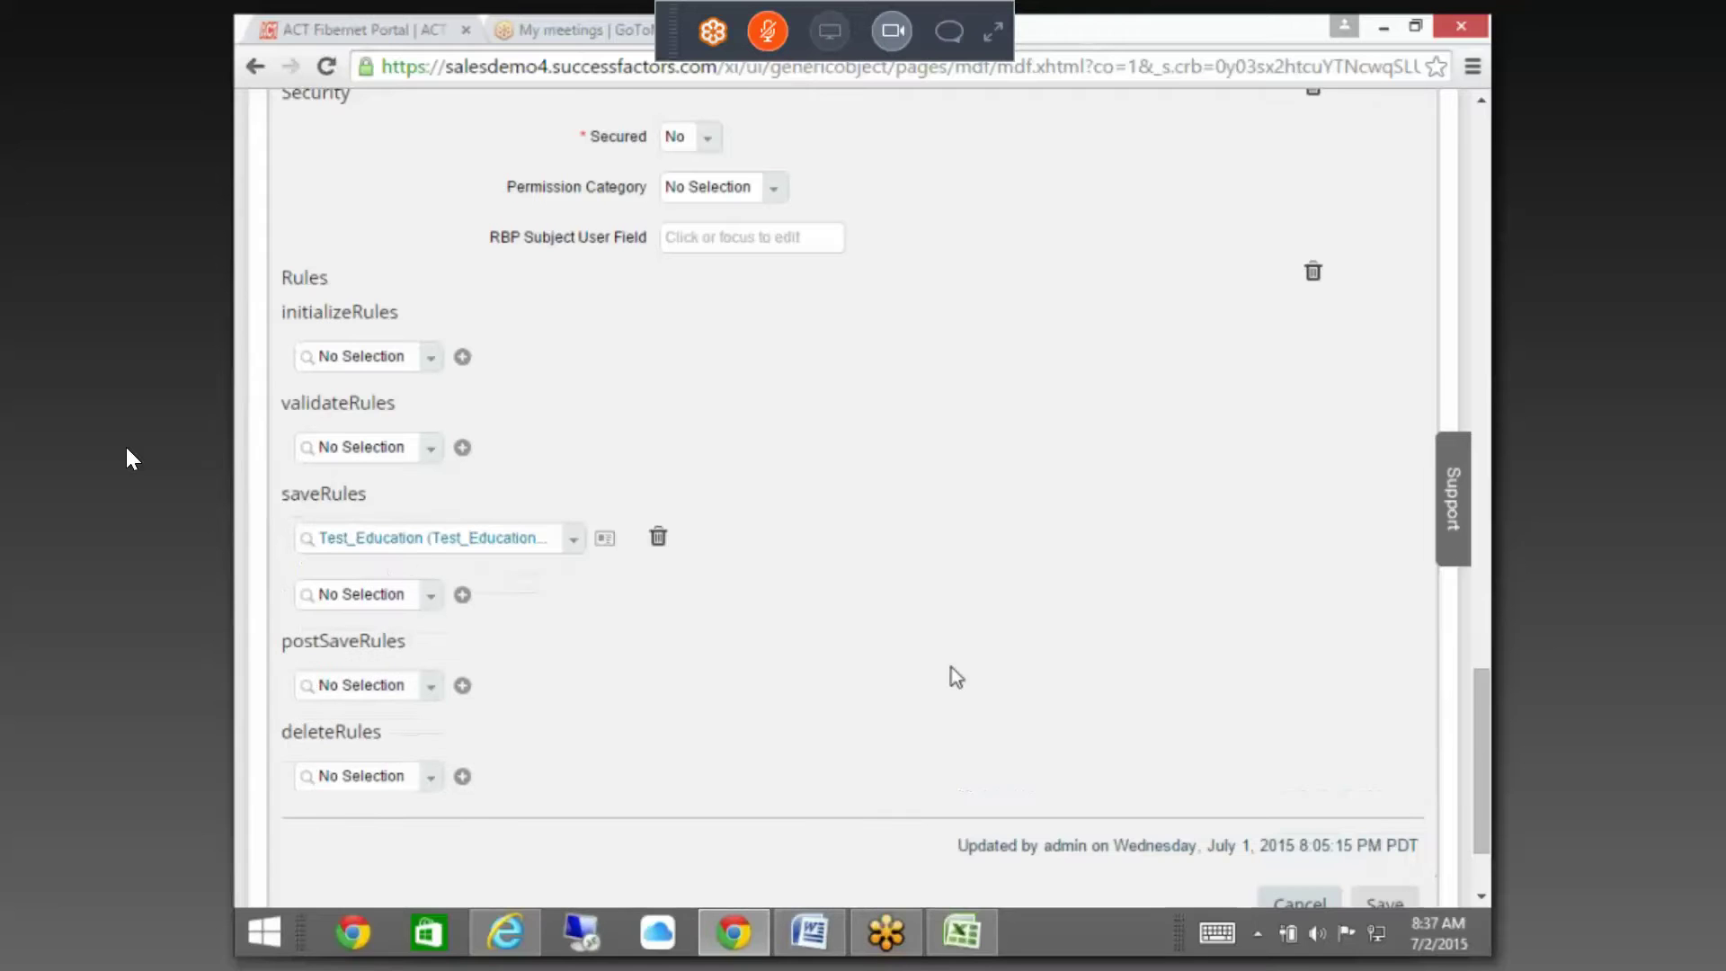
scroll(1397, 719, down, 2)
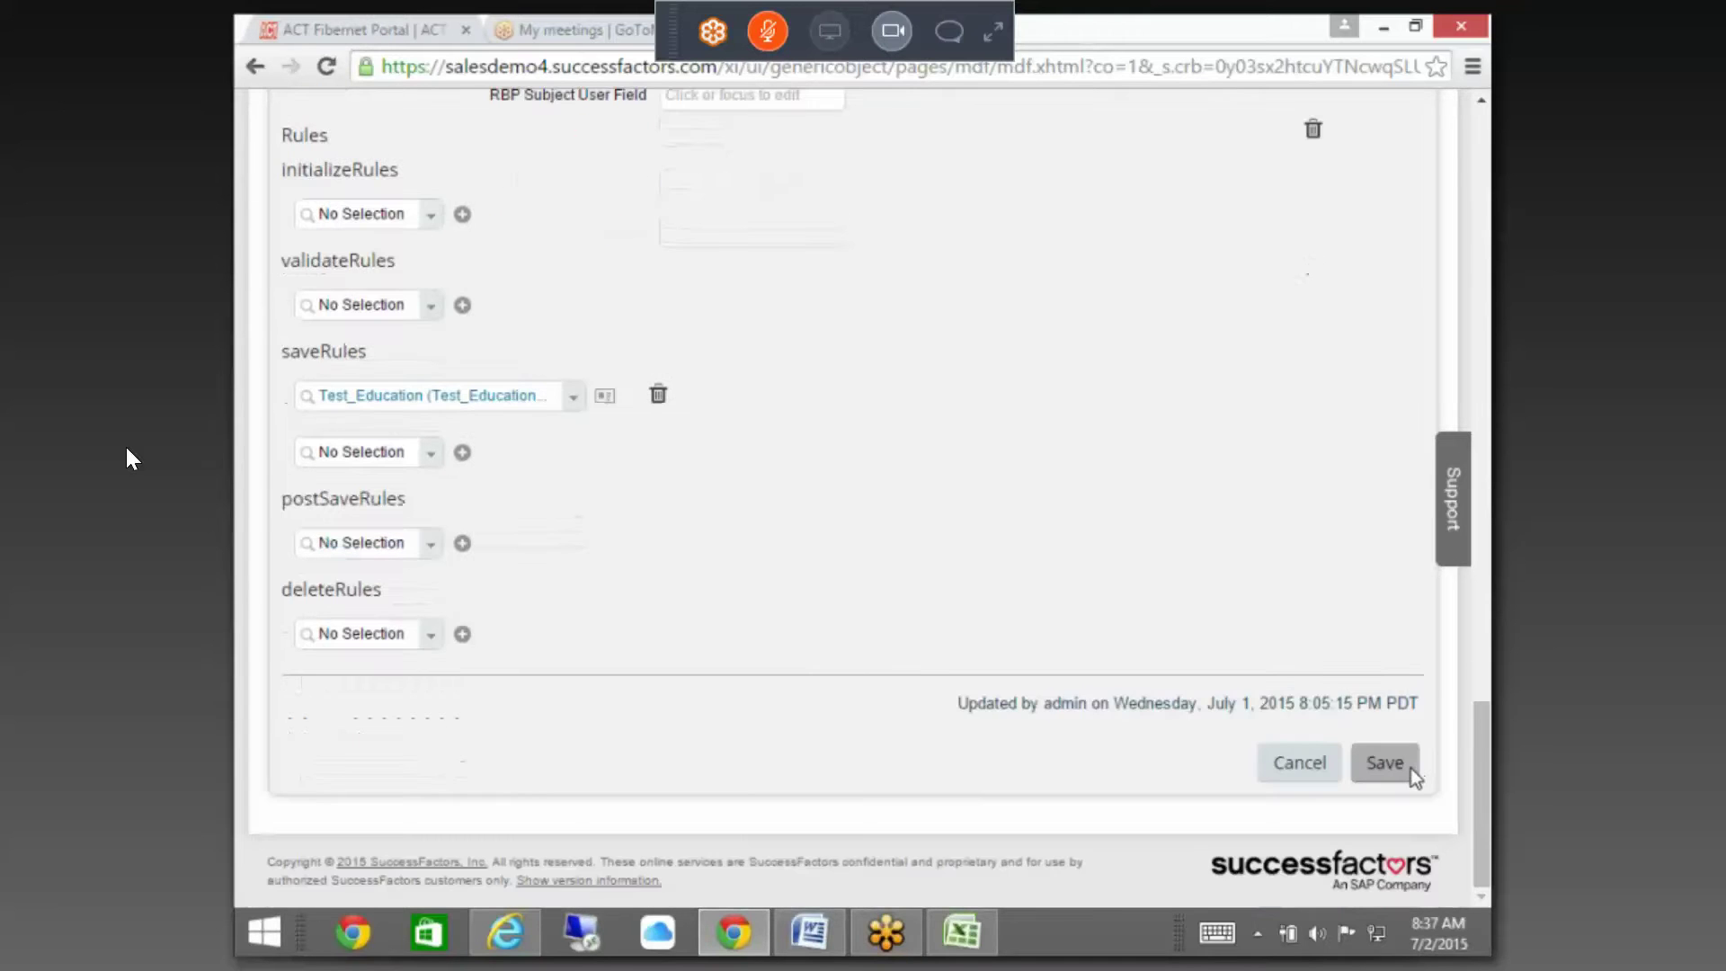
click(1410, 767)
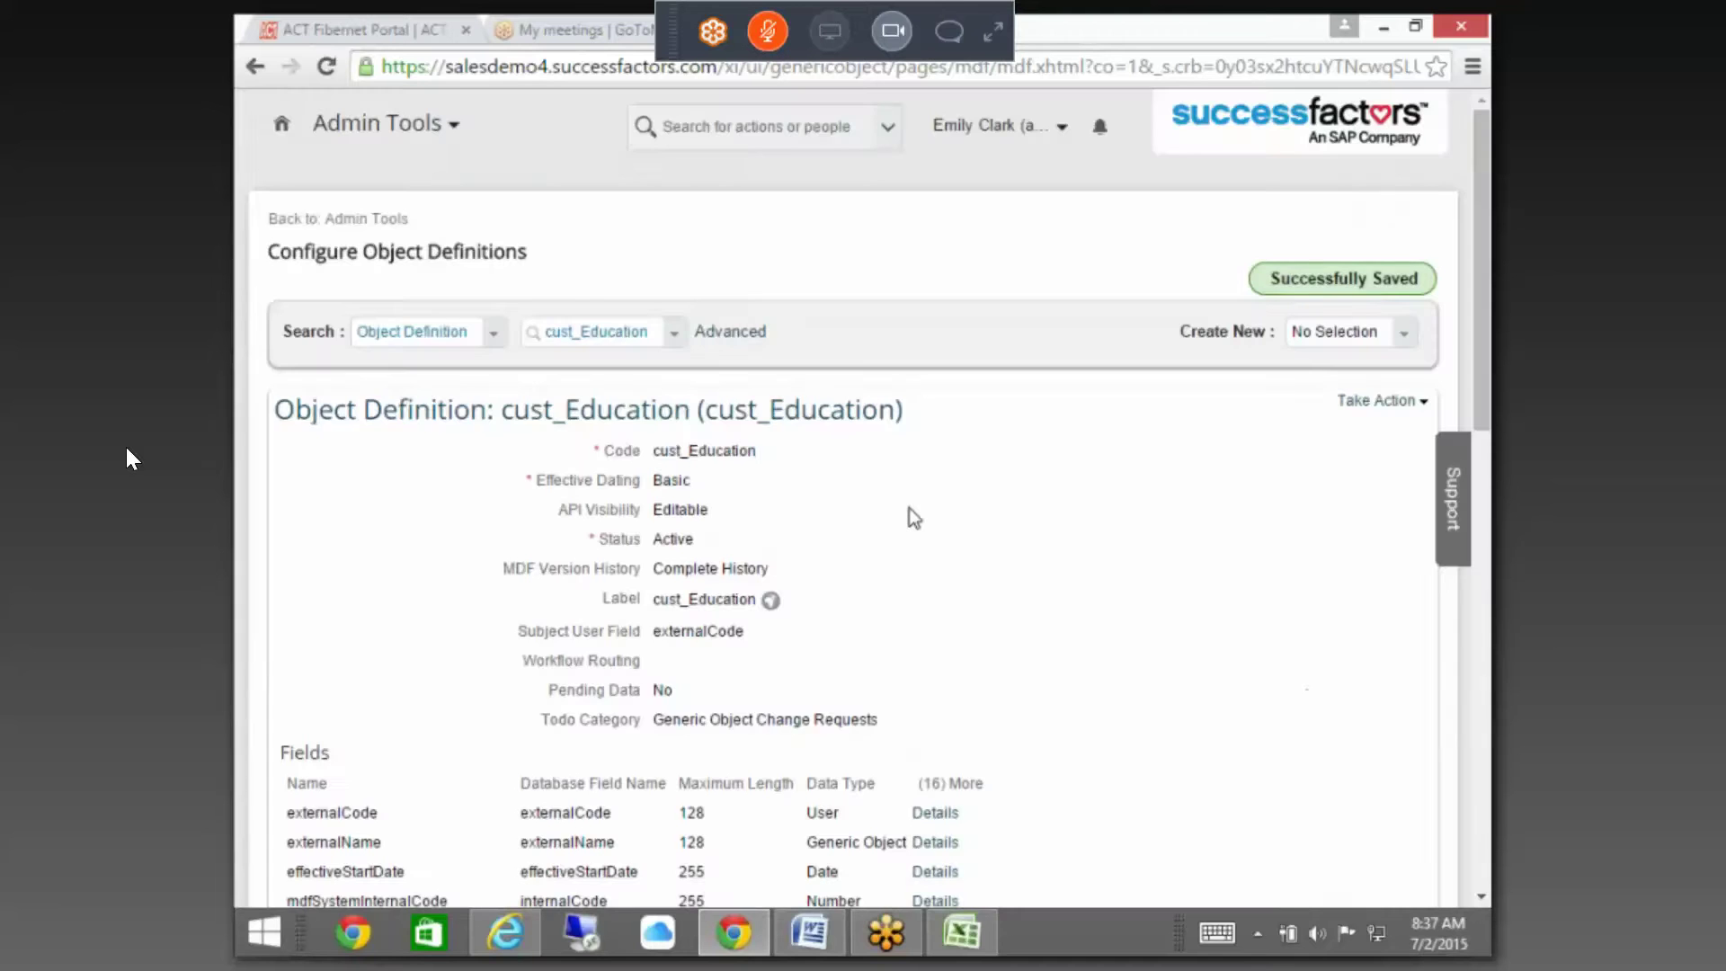
scroll(909, 508, down, 5)
scroll(909, 508, down, 7)
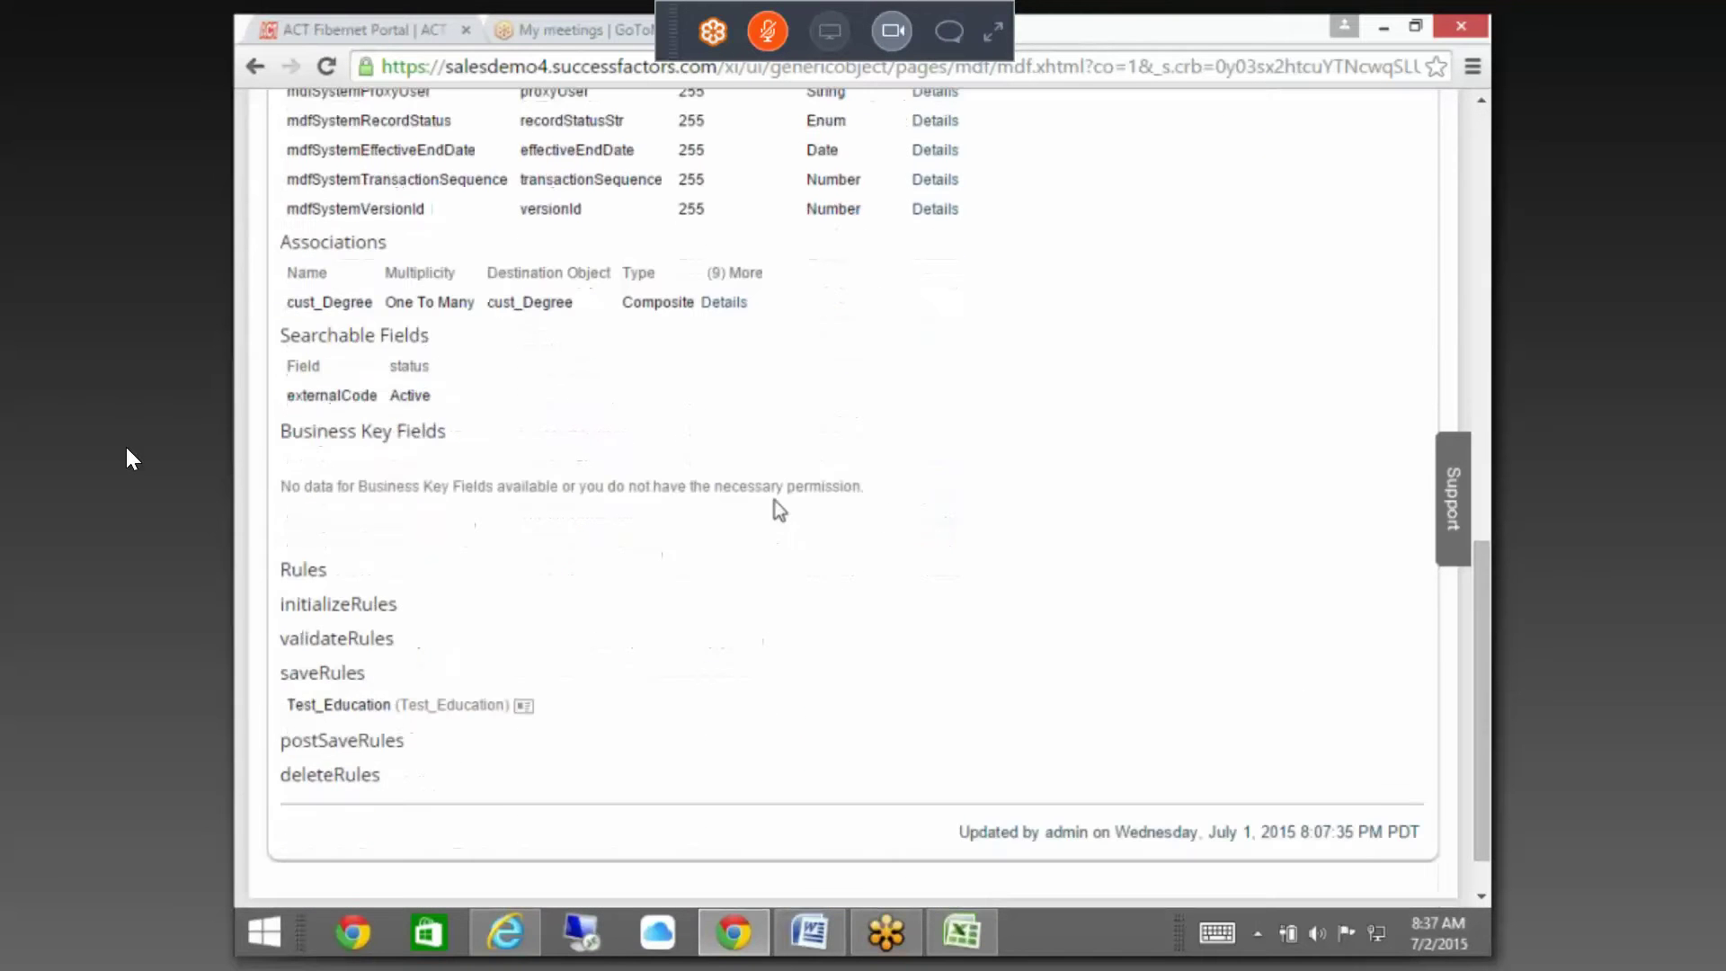
scroll(774, 499, up, 12)
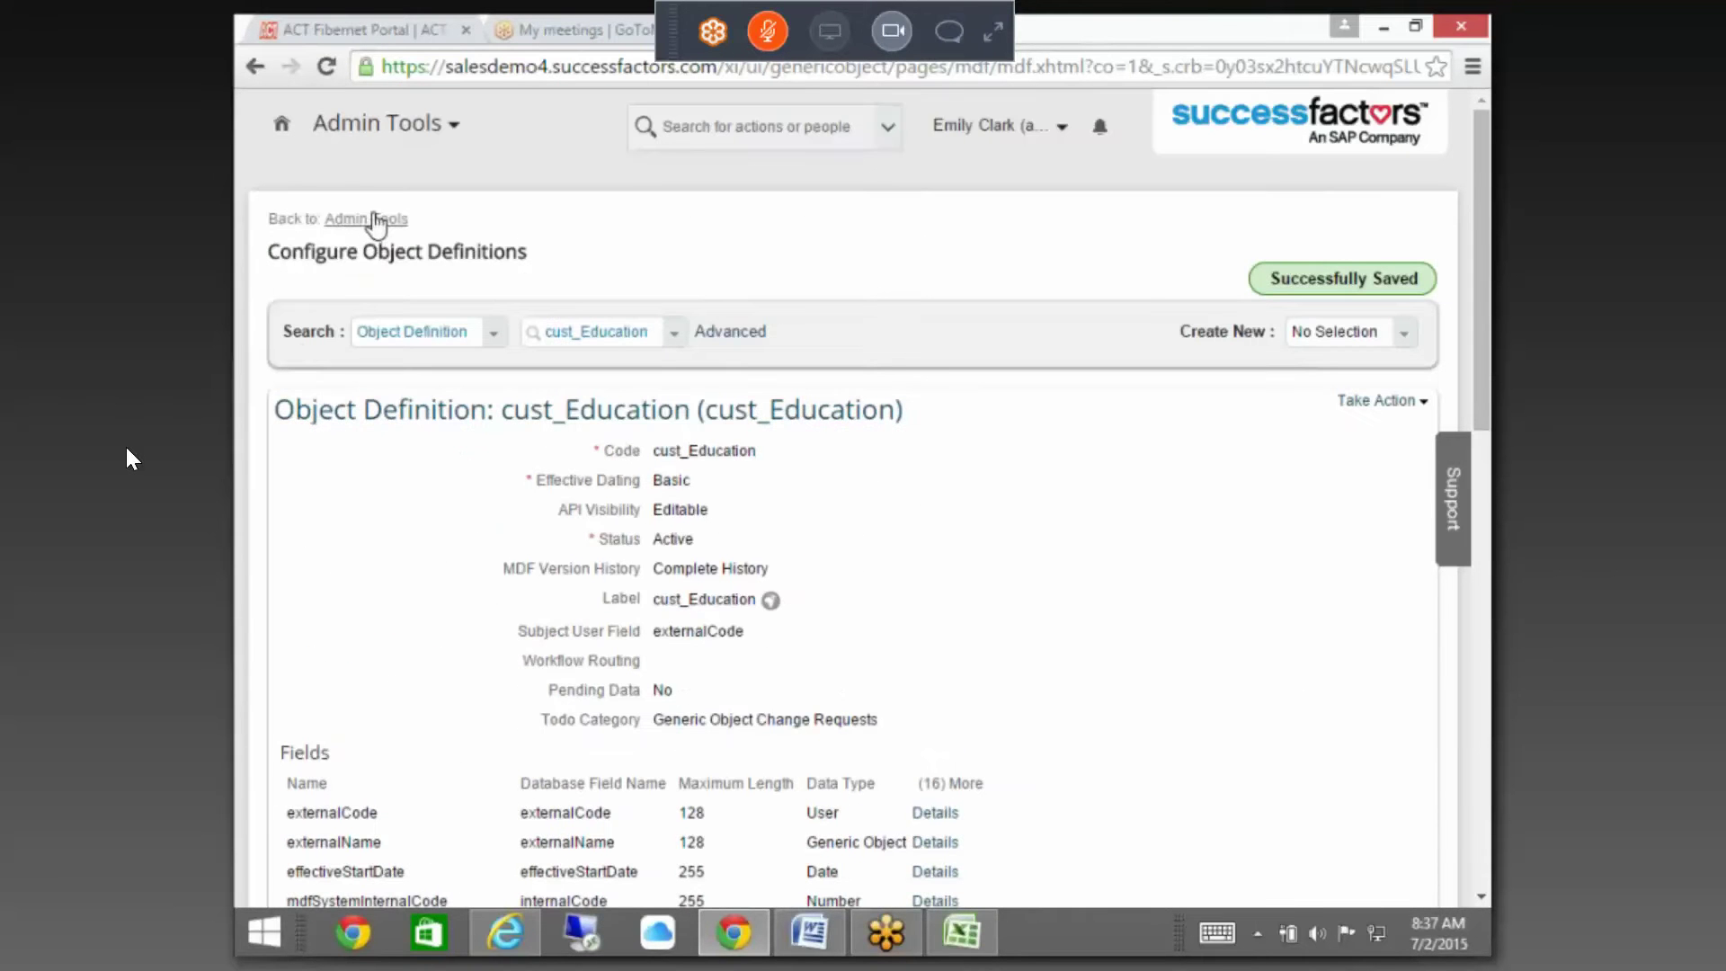
- Go back to Admin Tools from the object definition and open Manage Data by searching for "manage data"
click(374, 219)
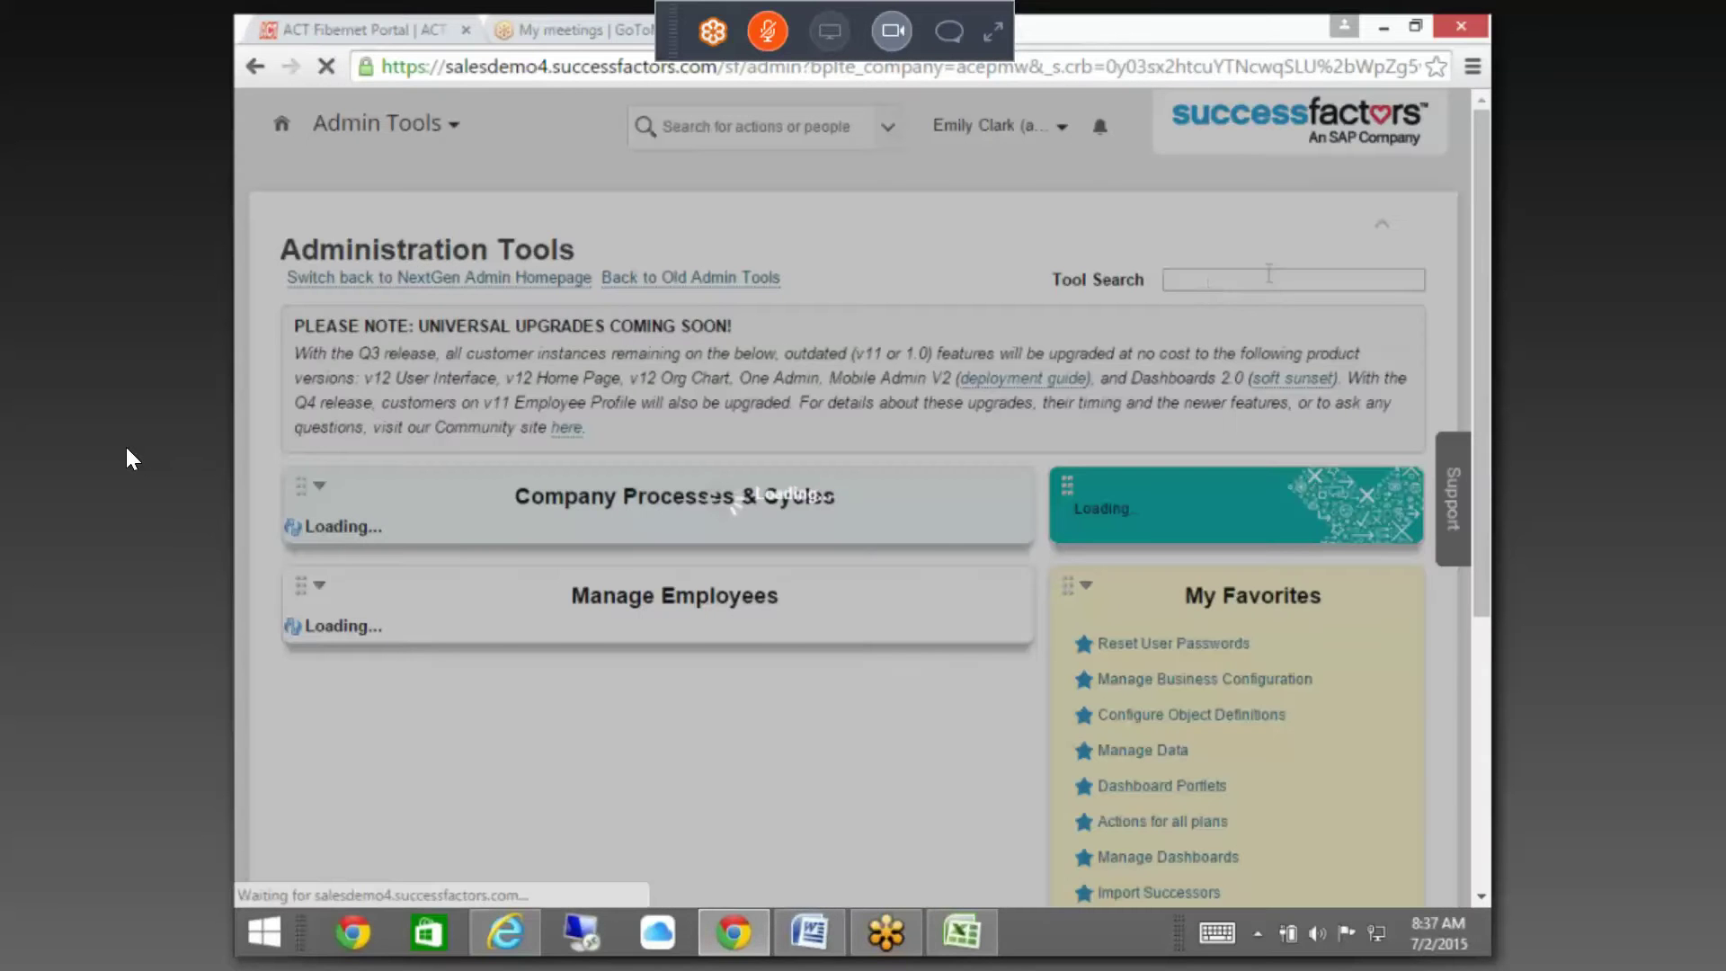
text(anage data)
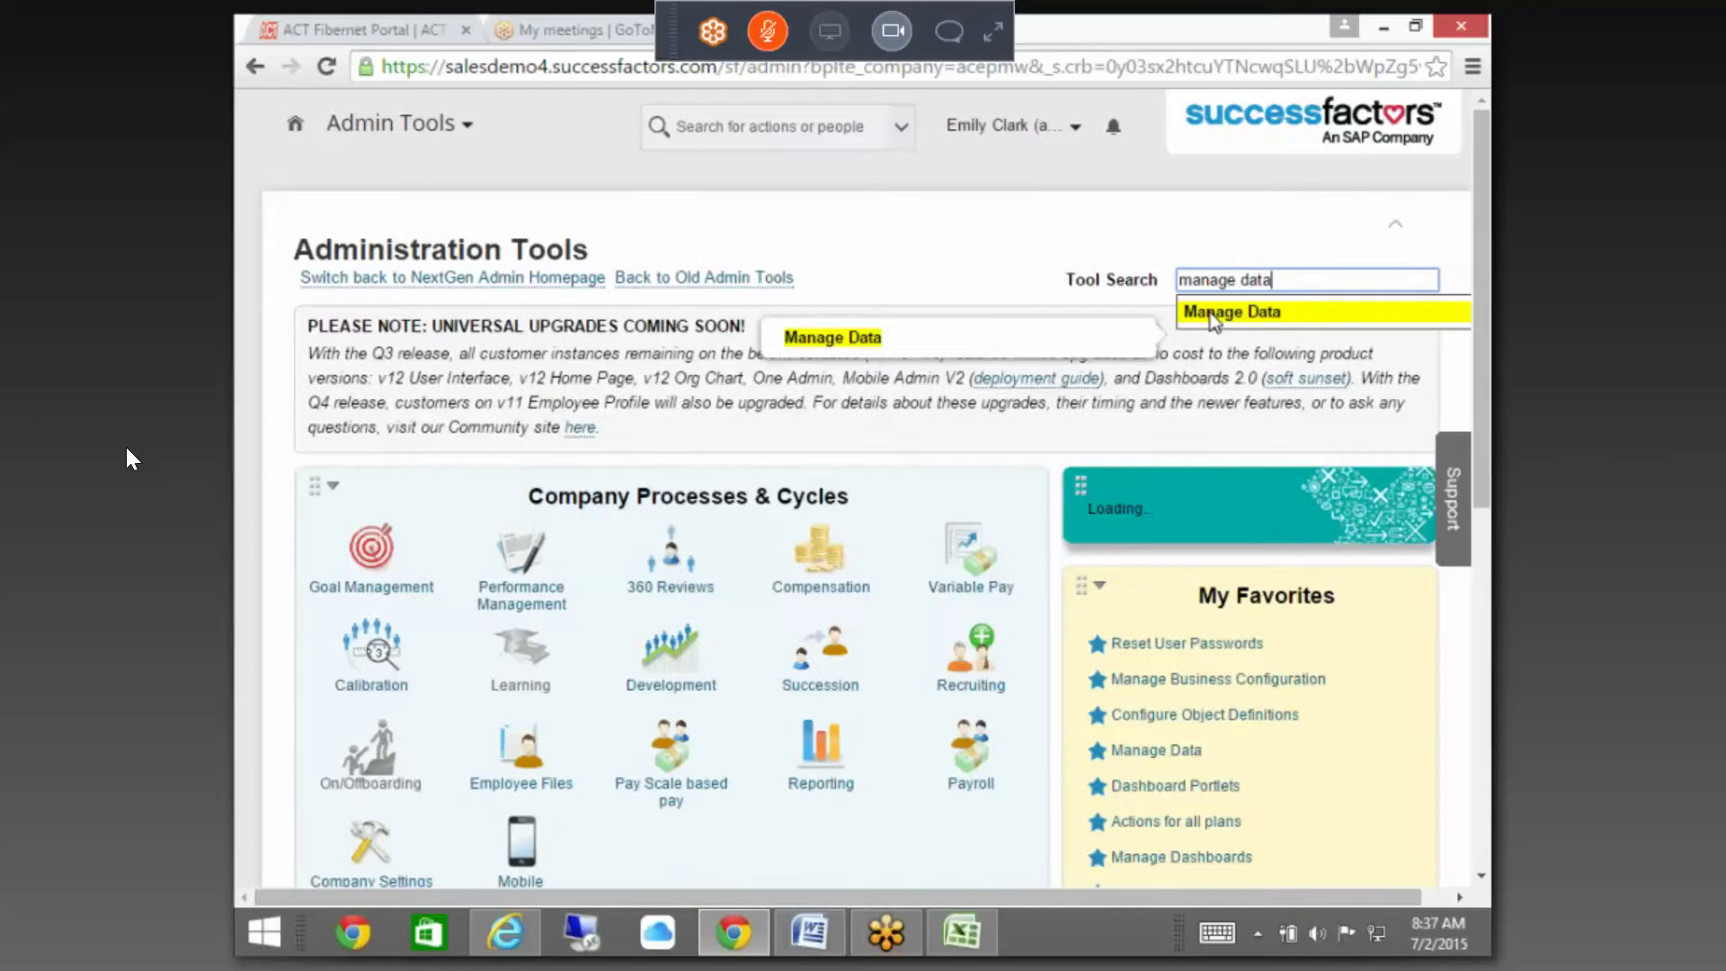
click(1214, 315)
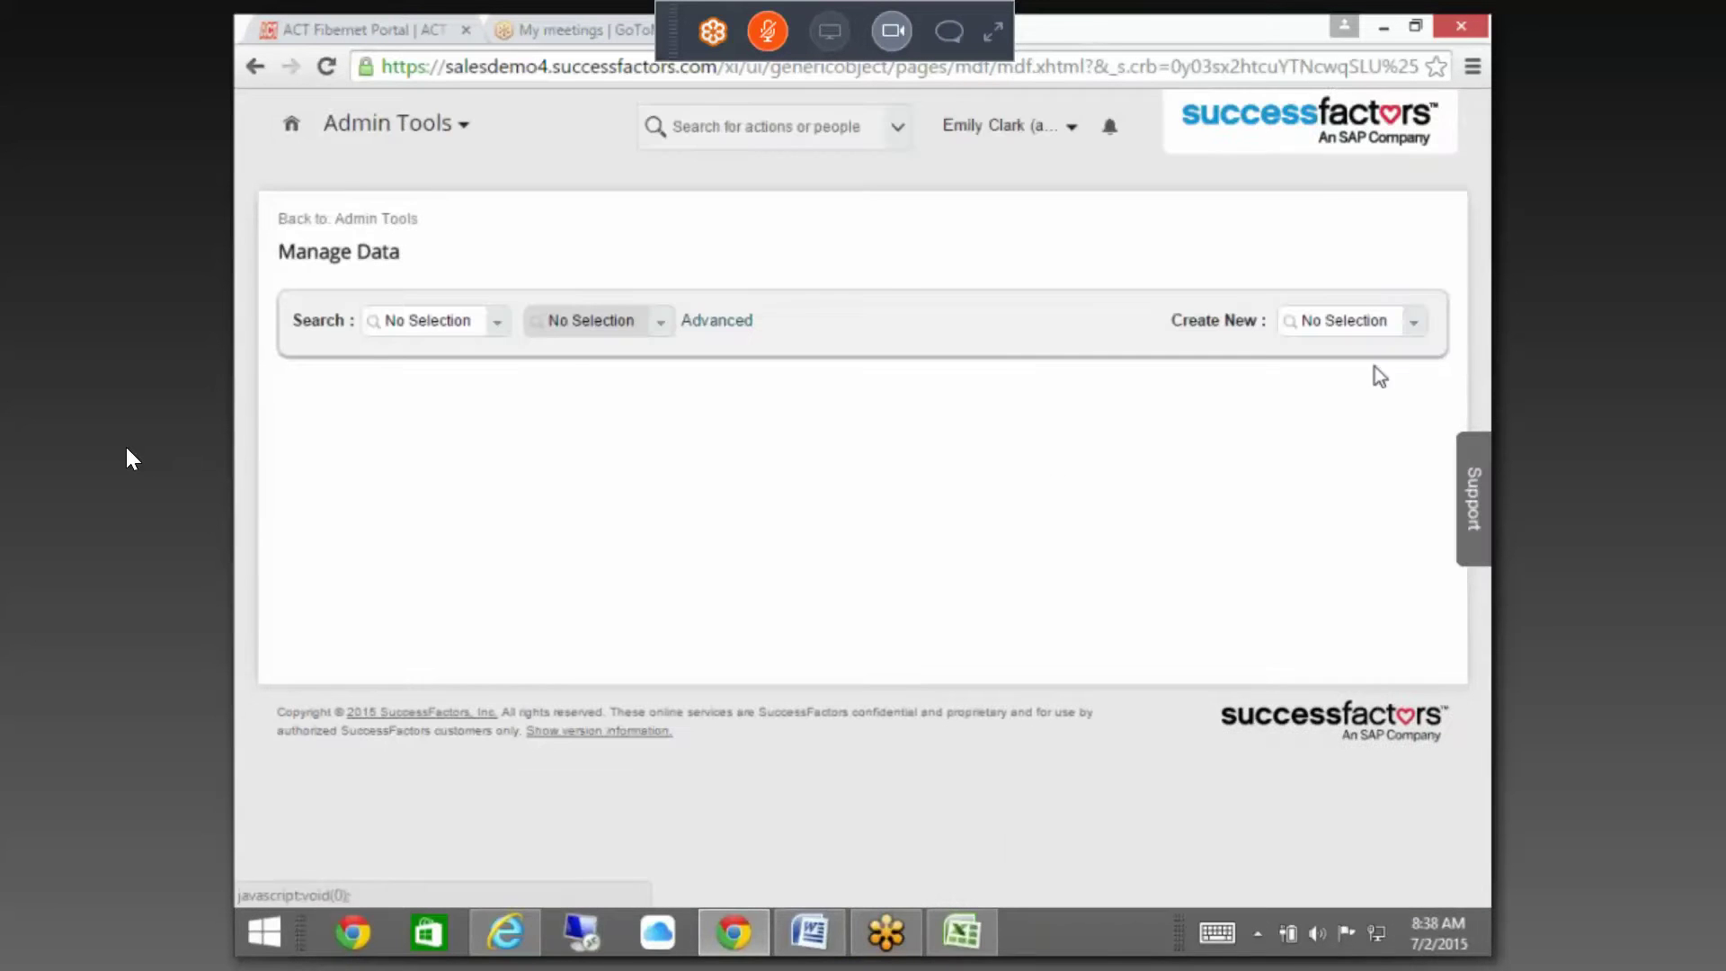
- Create a new cust_Education record in Manage Data
click(1348, 322)
text(c)
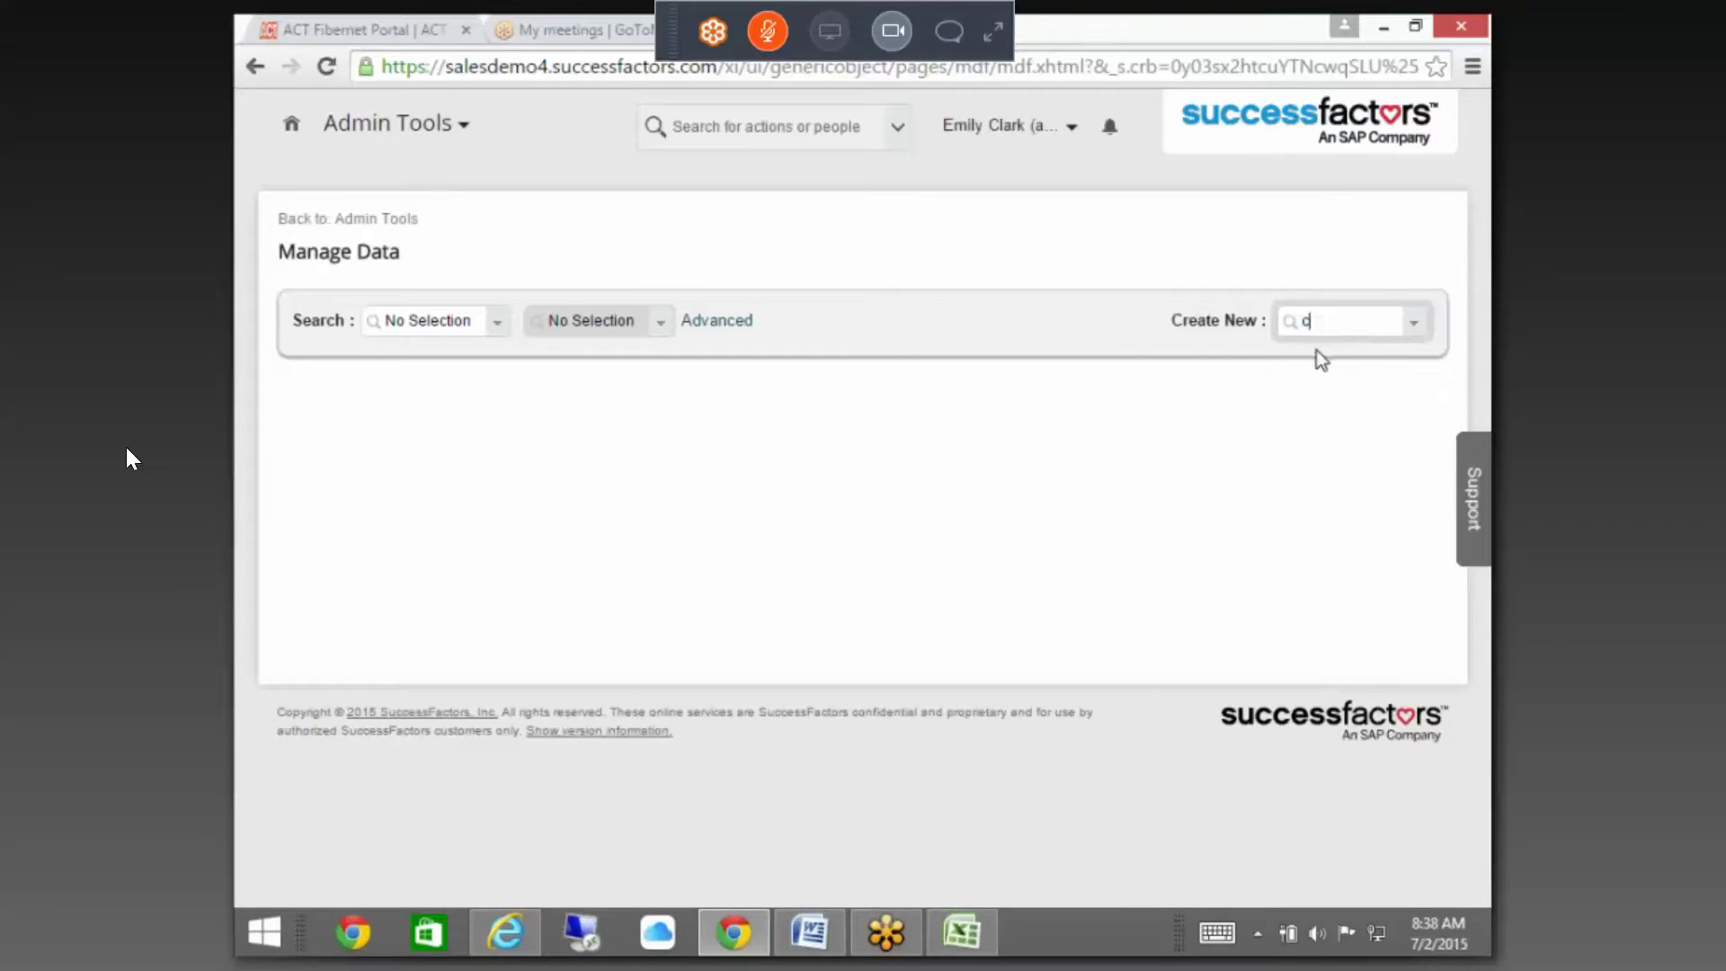
text(ust)
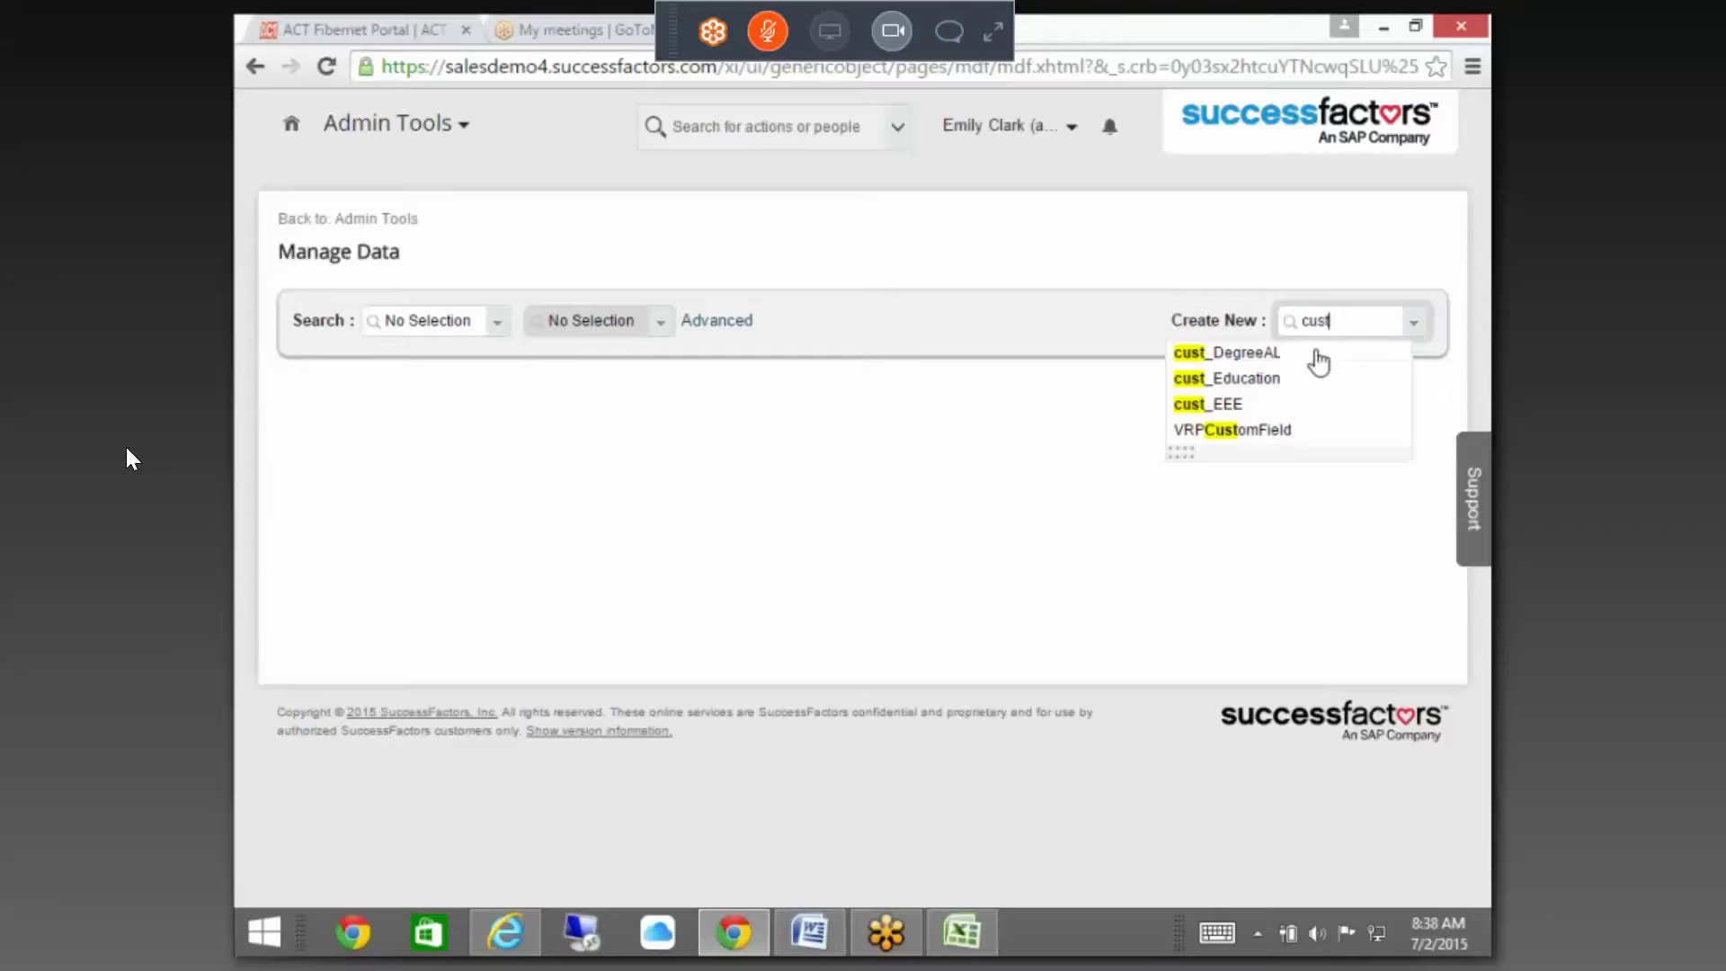
click(1262, 376)
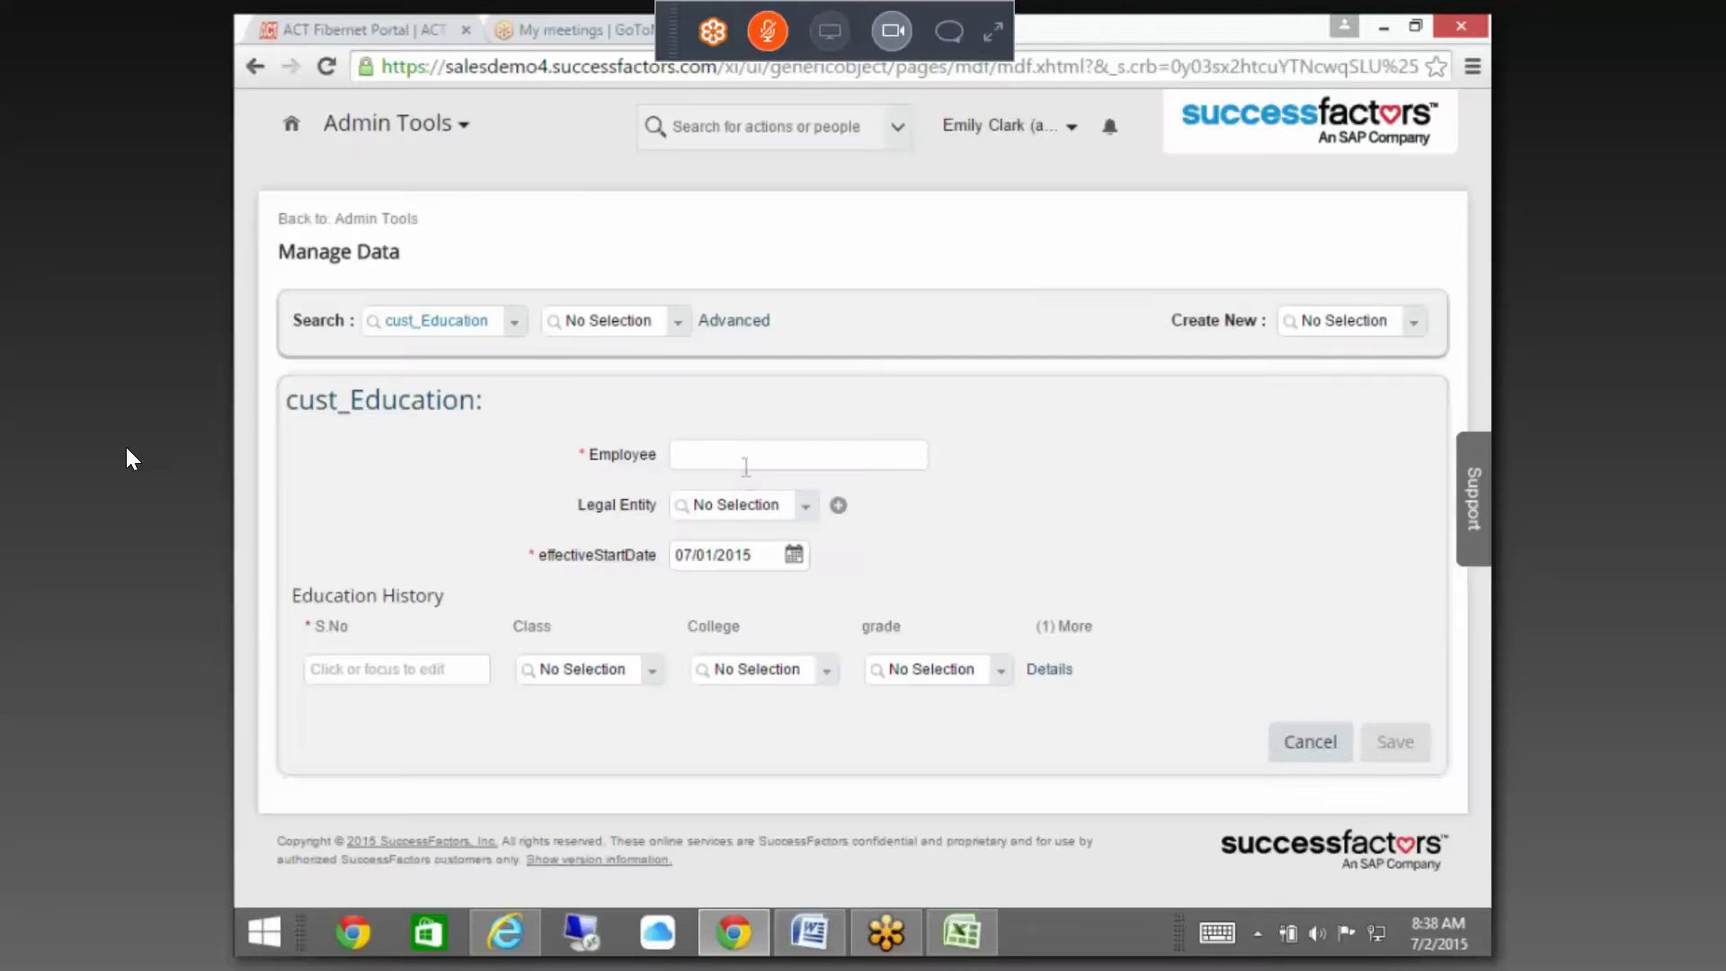
- Choose an employee for the record, set the Education History S.No to 1 and save without selecting a legal entity
text(car)
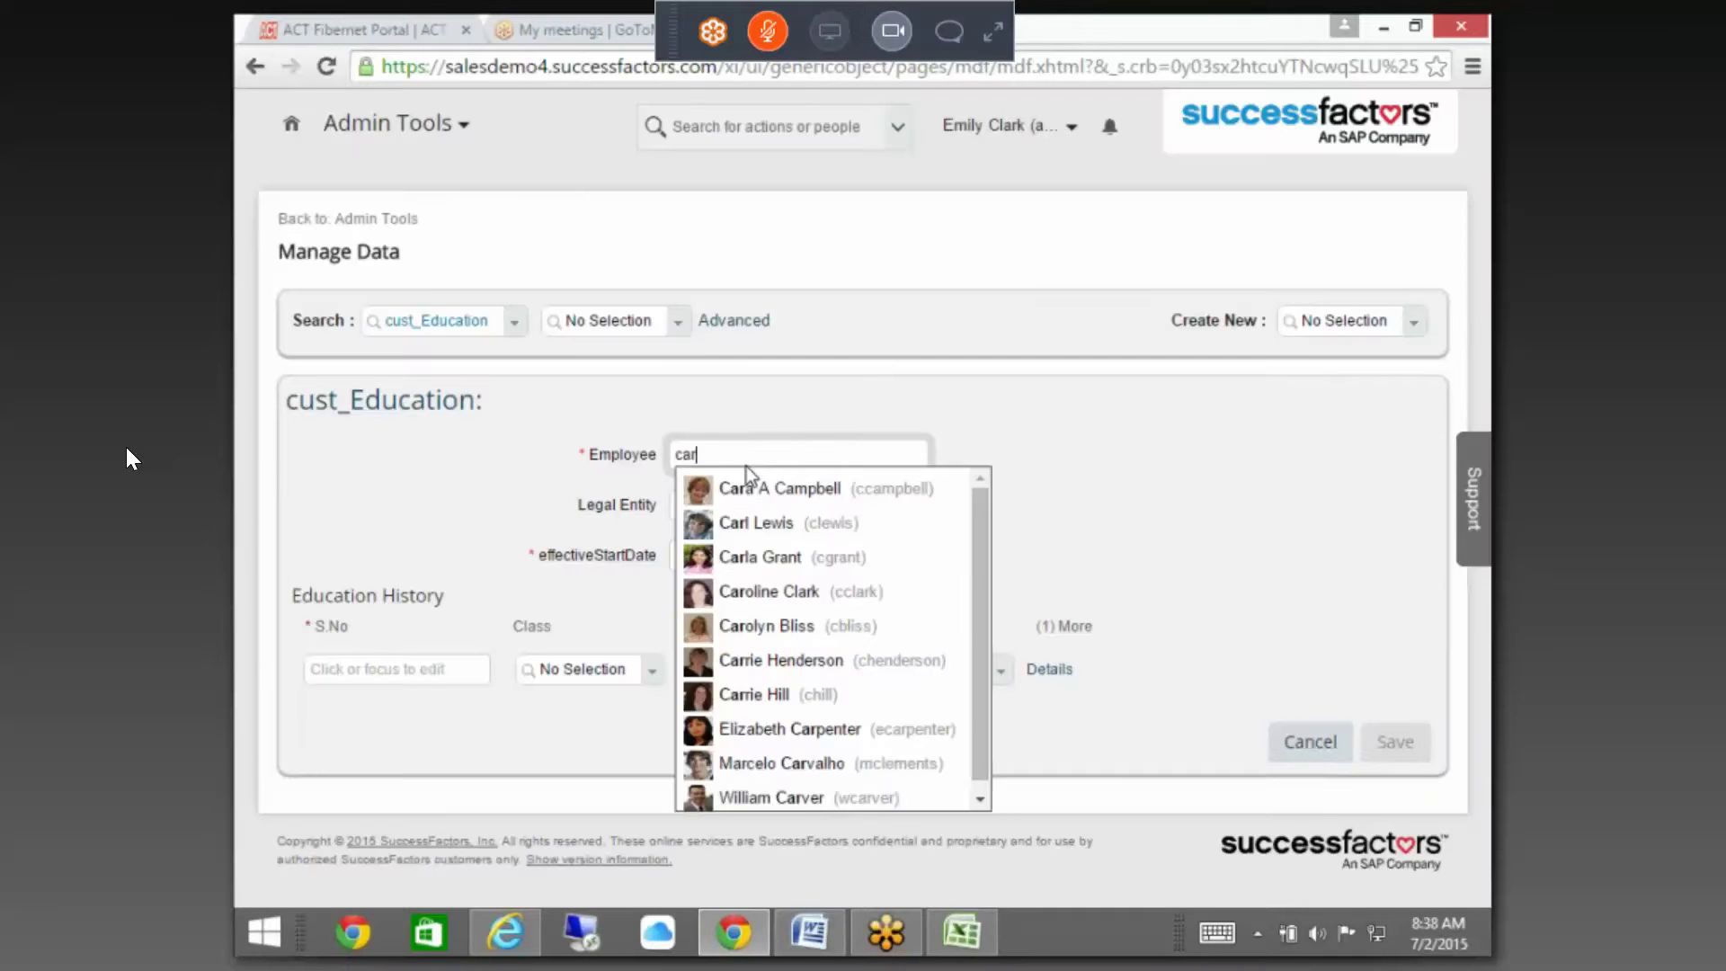
click(791, 522)
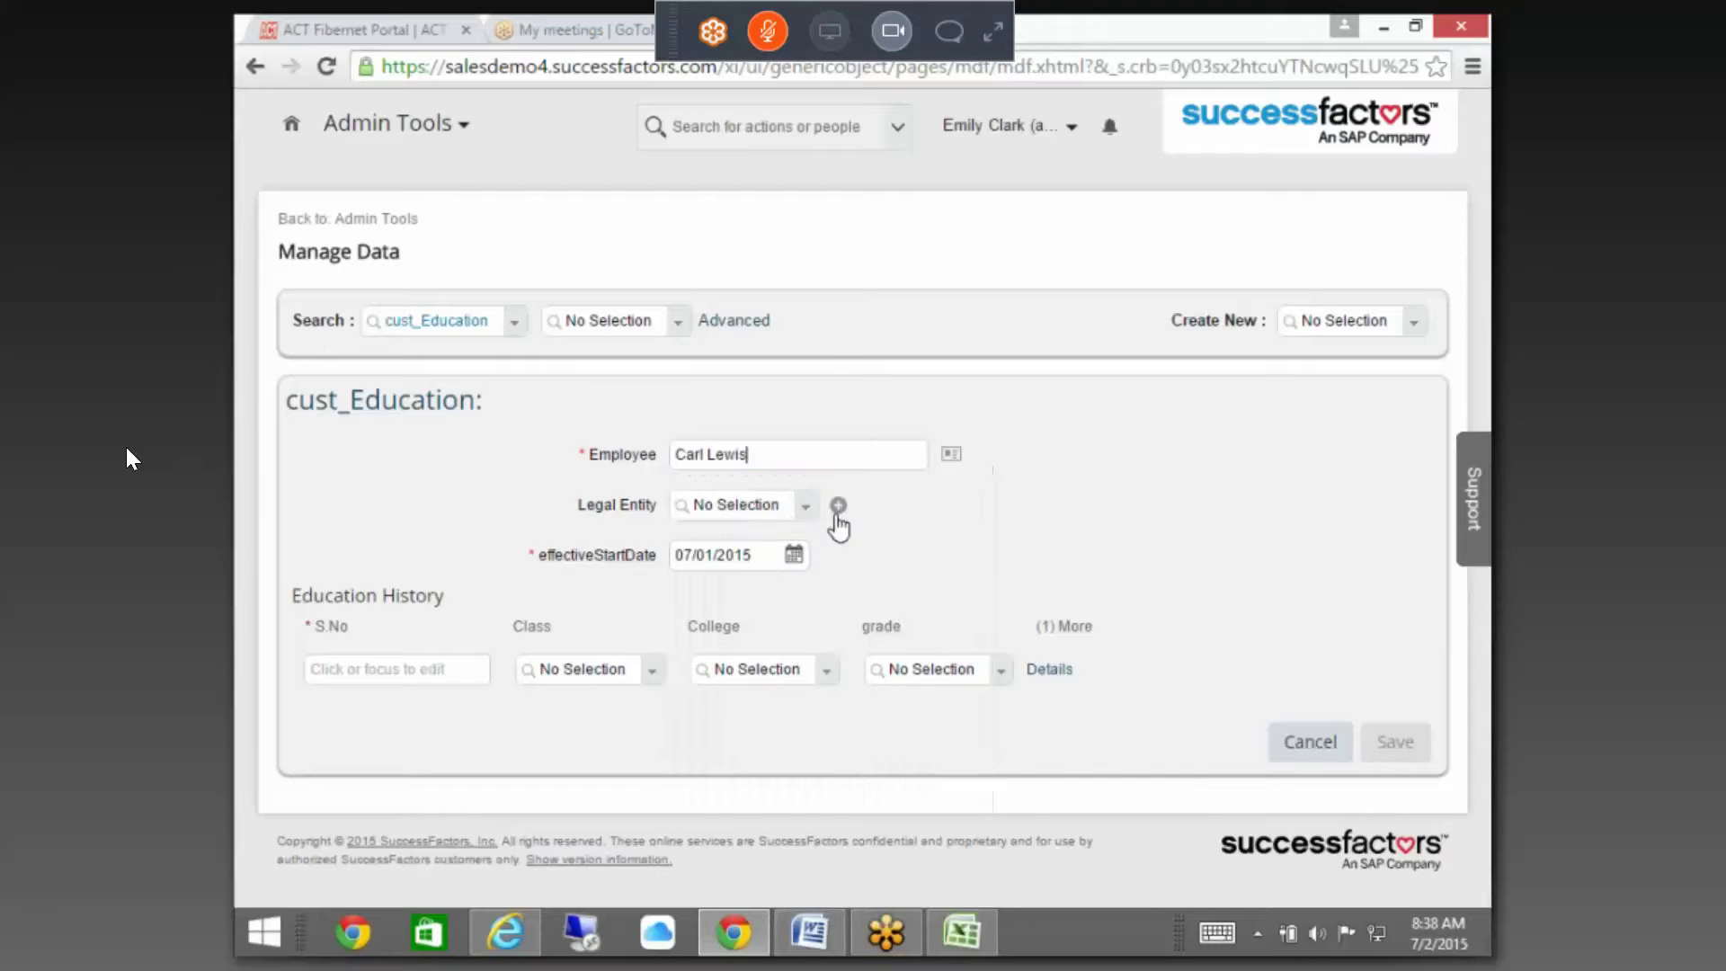
click(466, 670)
text(1)
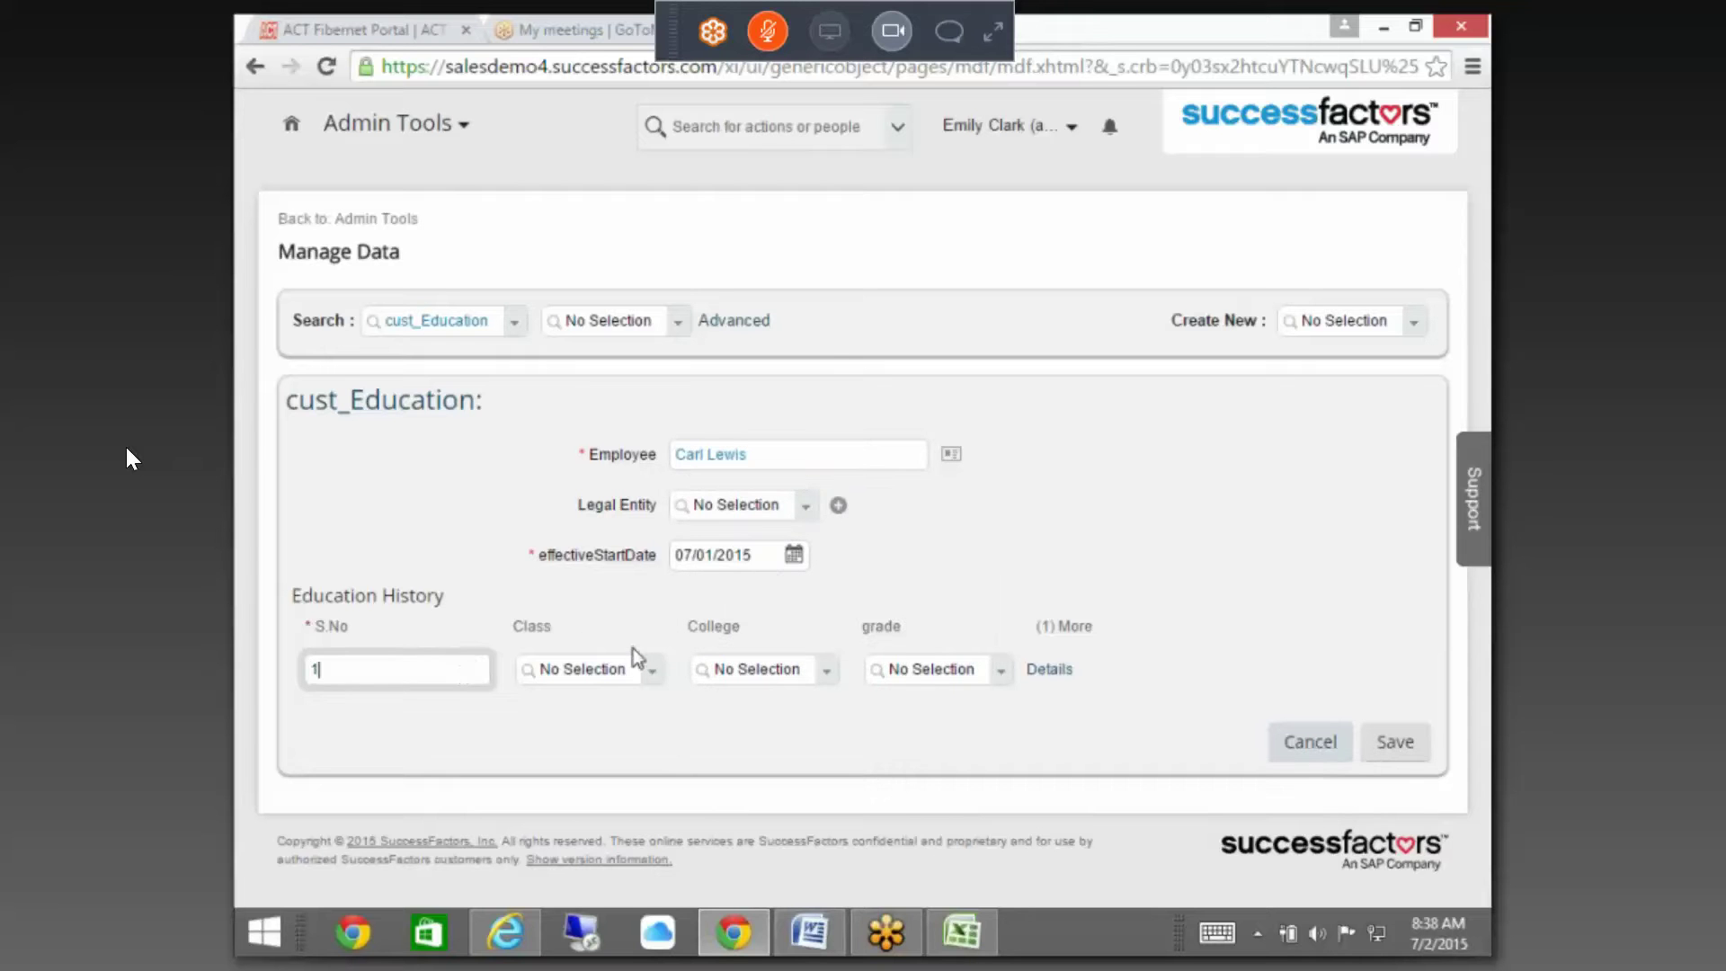
click(1386, 800)
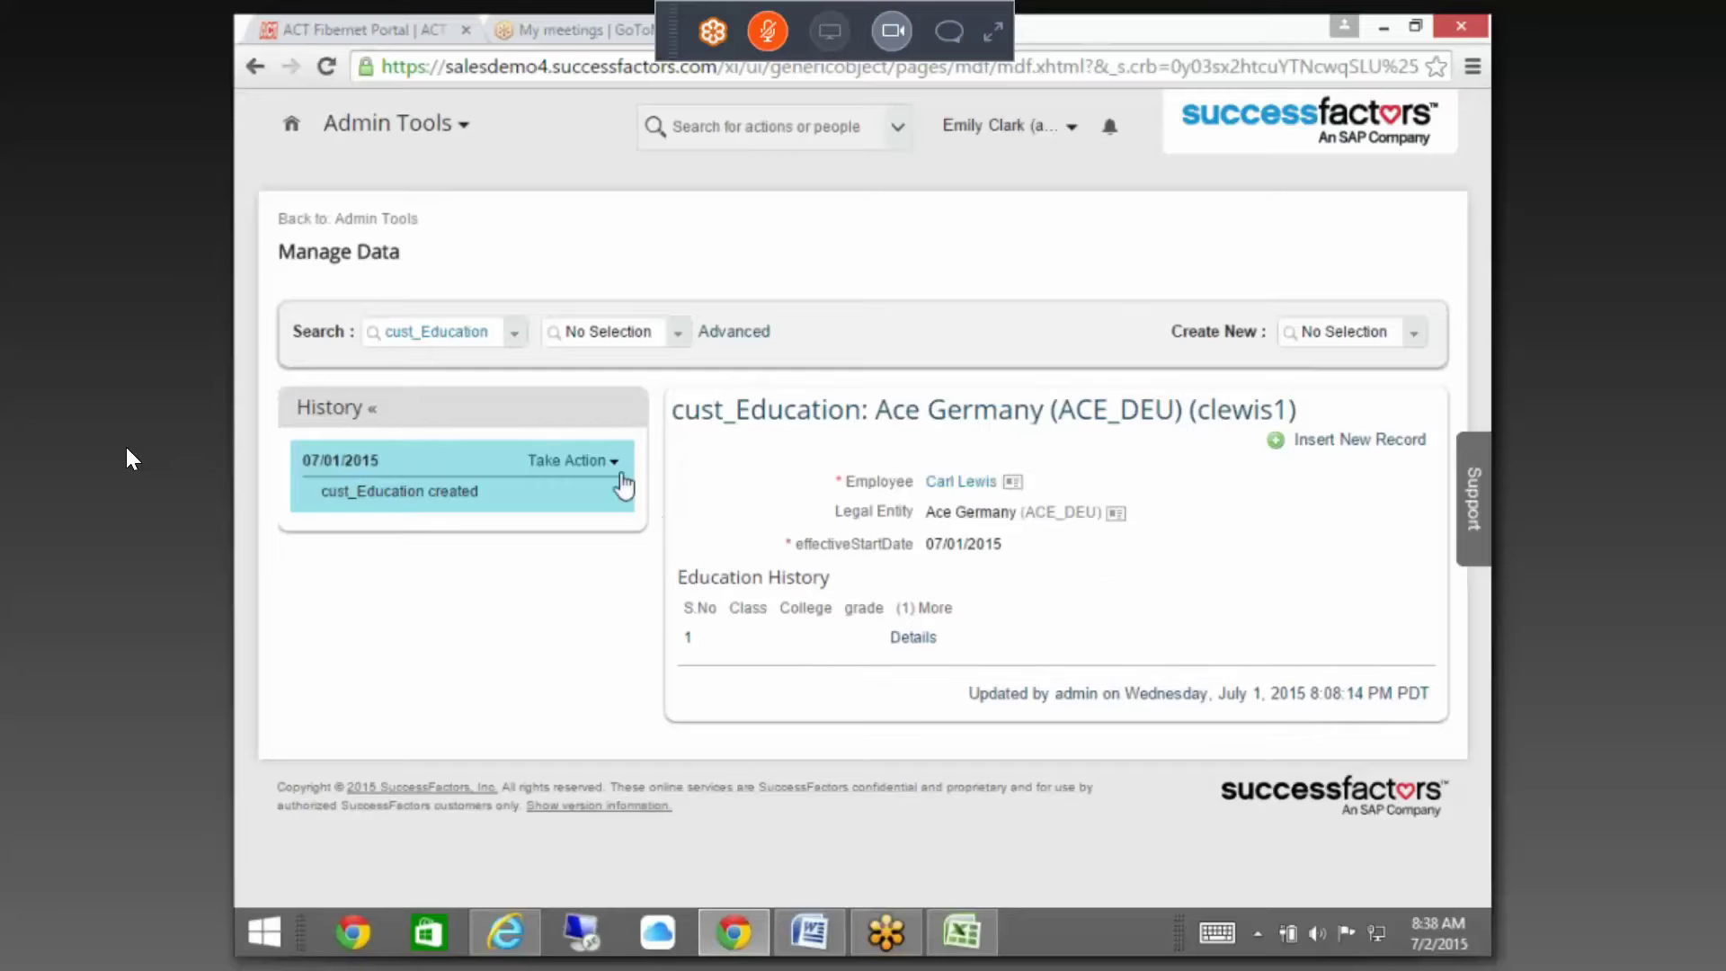
- Permanently delete the newly created cust_Education record entry and confirm the deletion
click(584, 460)
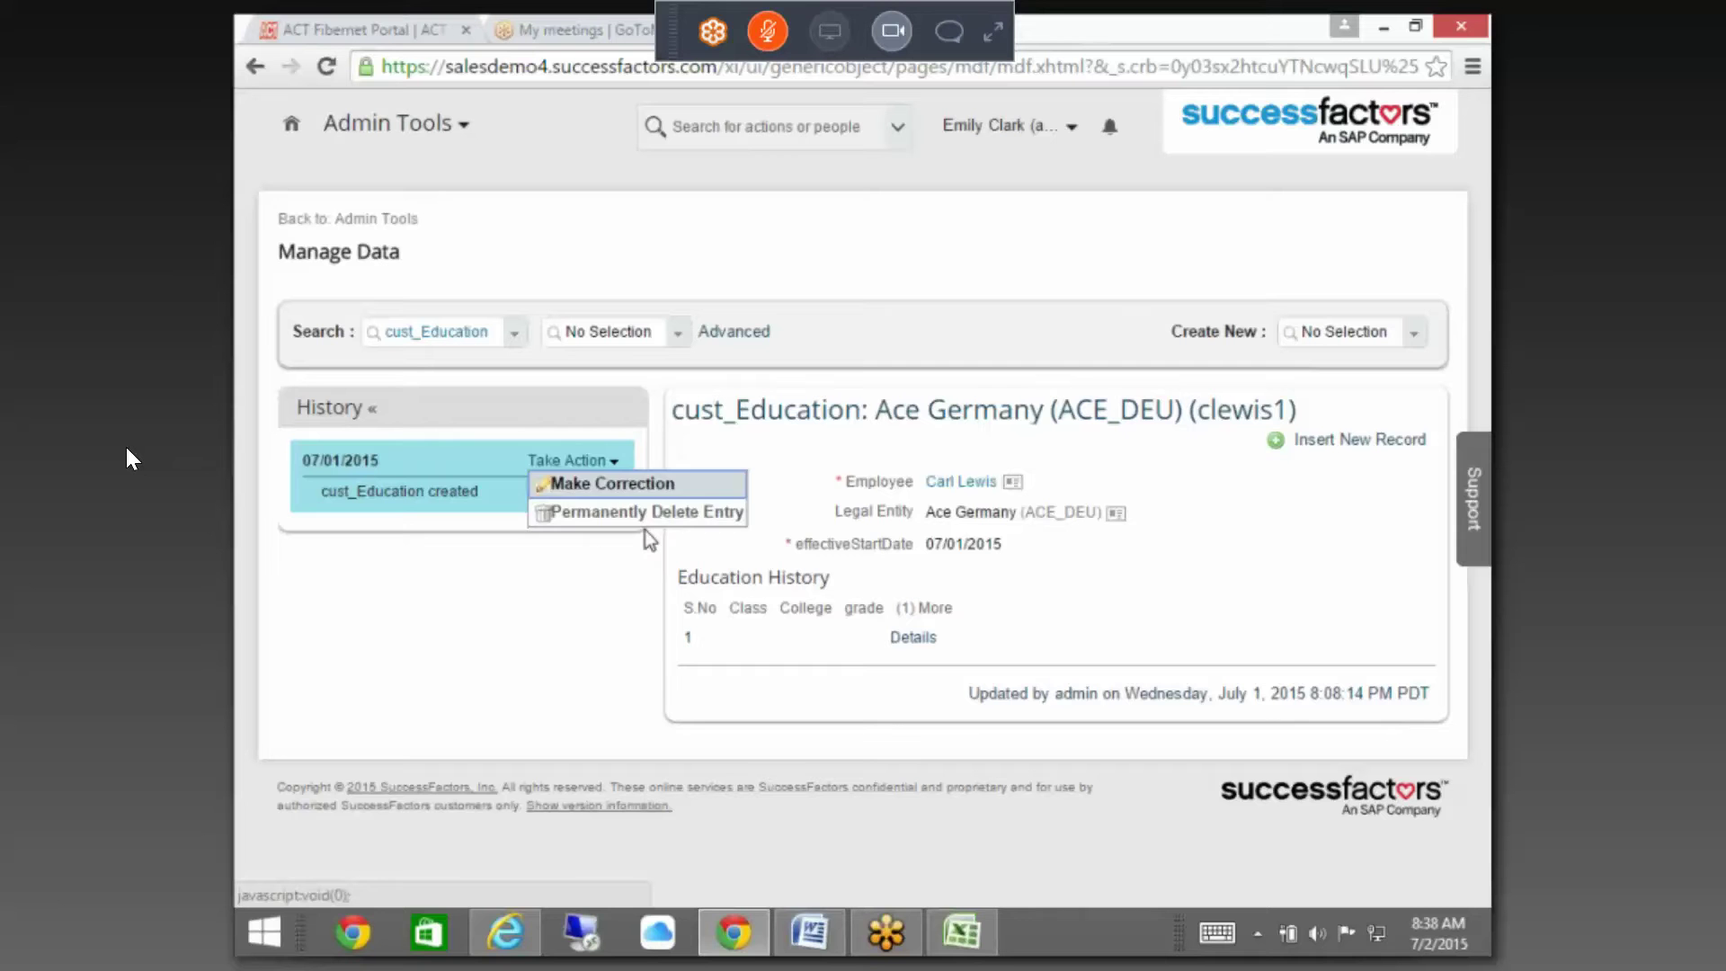
click(645, 530)
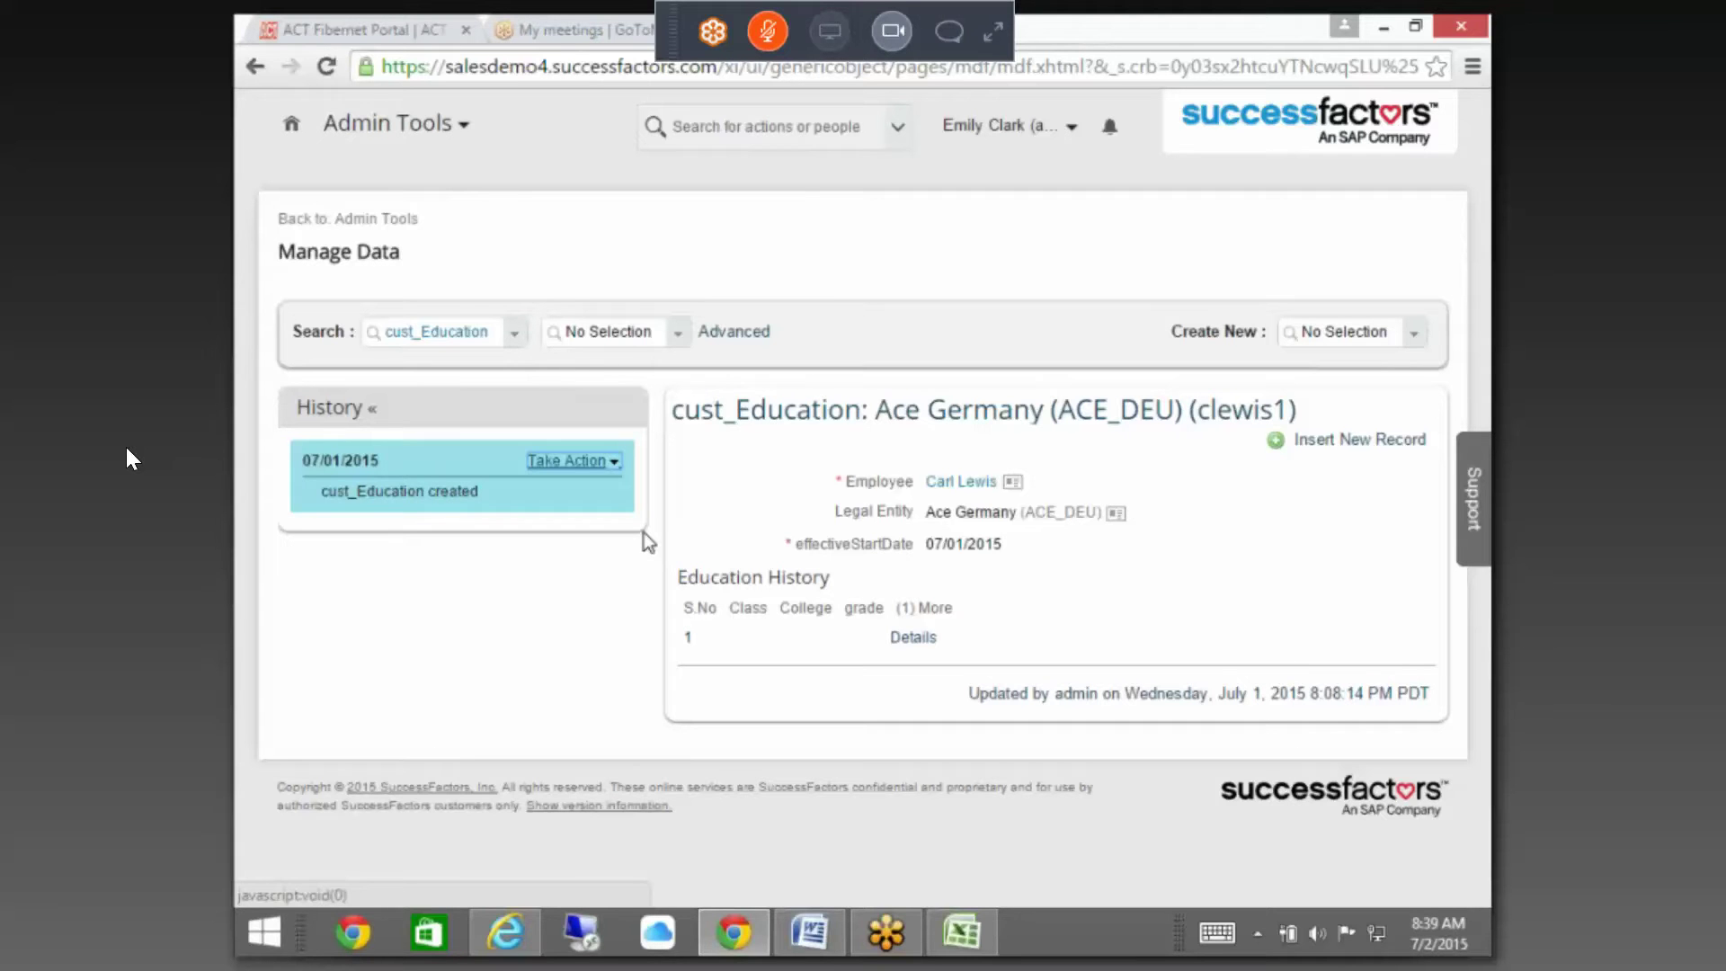
click(567, 460)
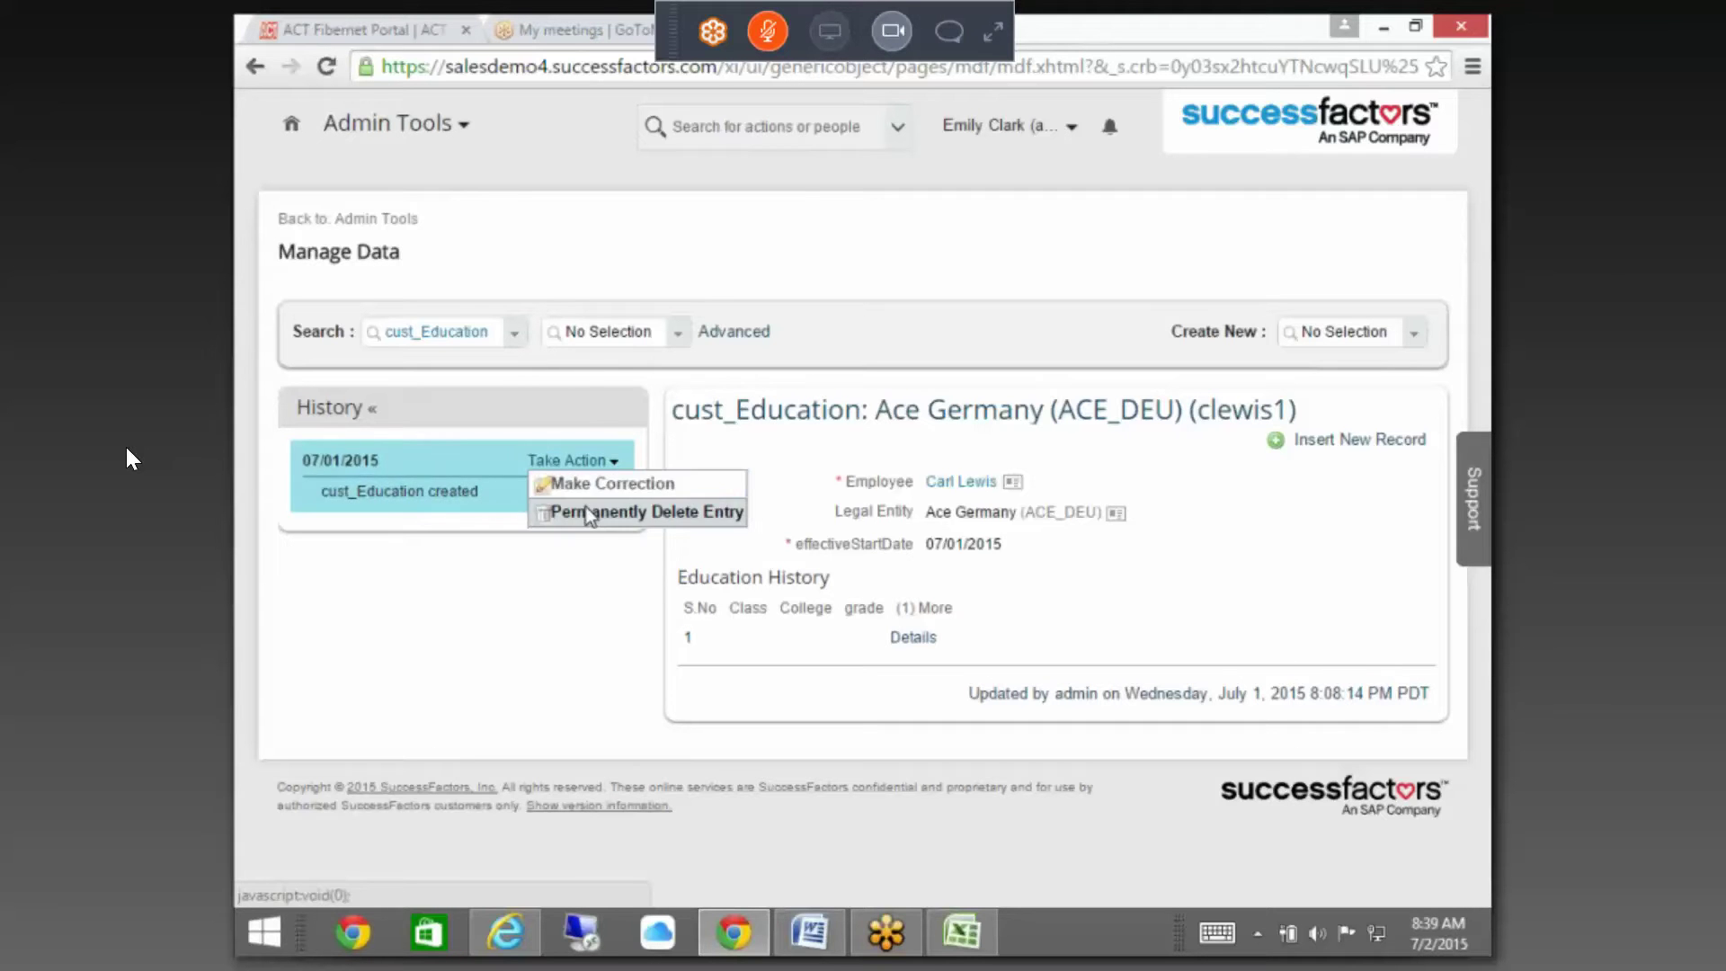
click(585, 507)
click(1054, 581)
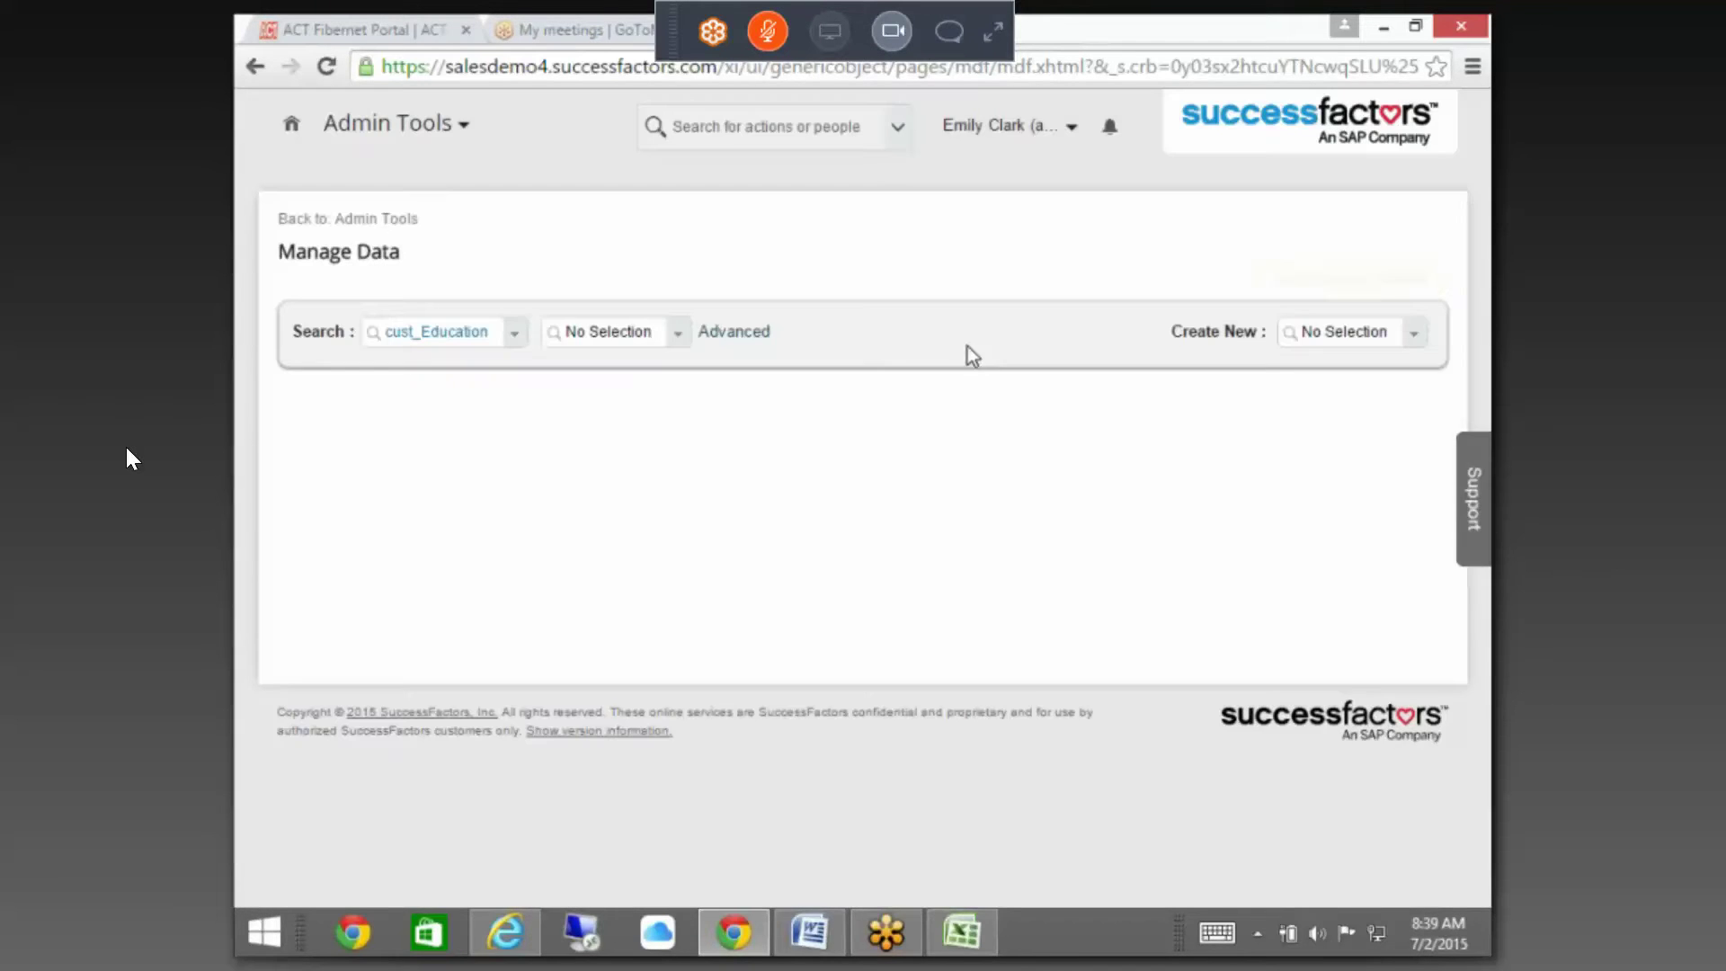
- Return to Admin Tools, open Configure Business Rules by searching for "busi", and look up the Test_Education rule
click(406, 220)
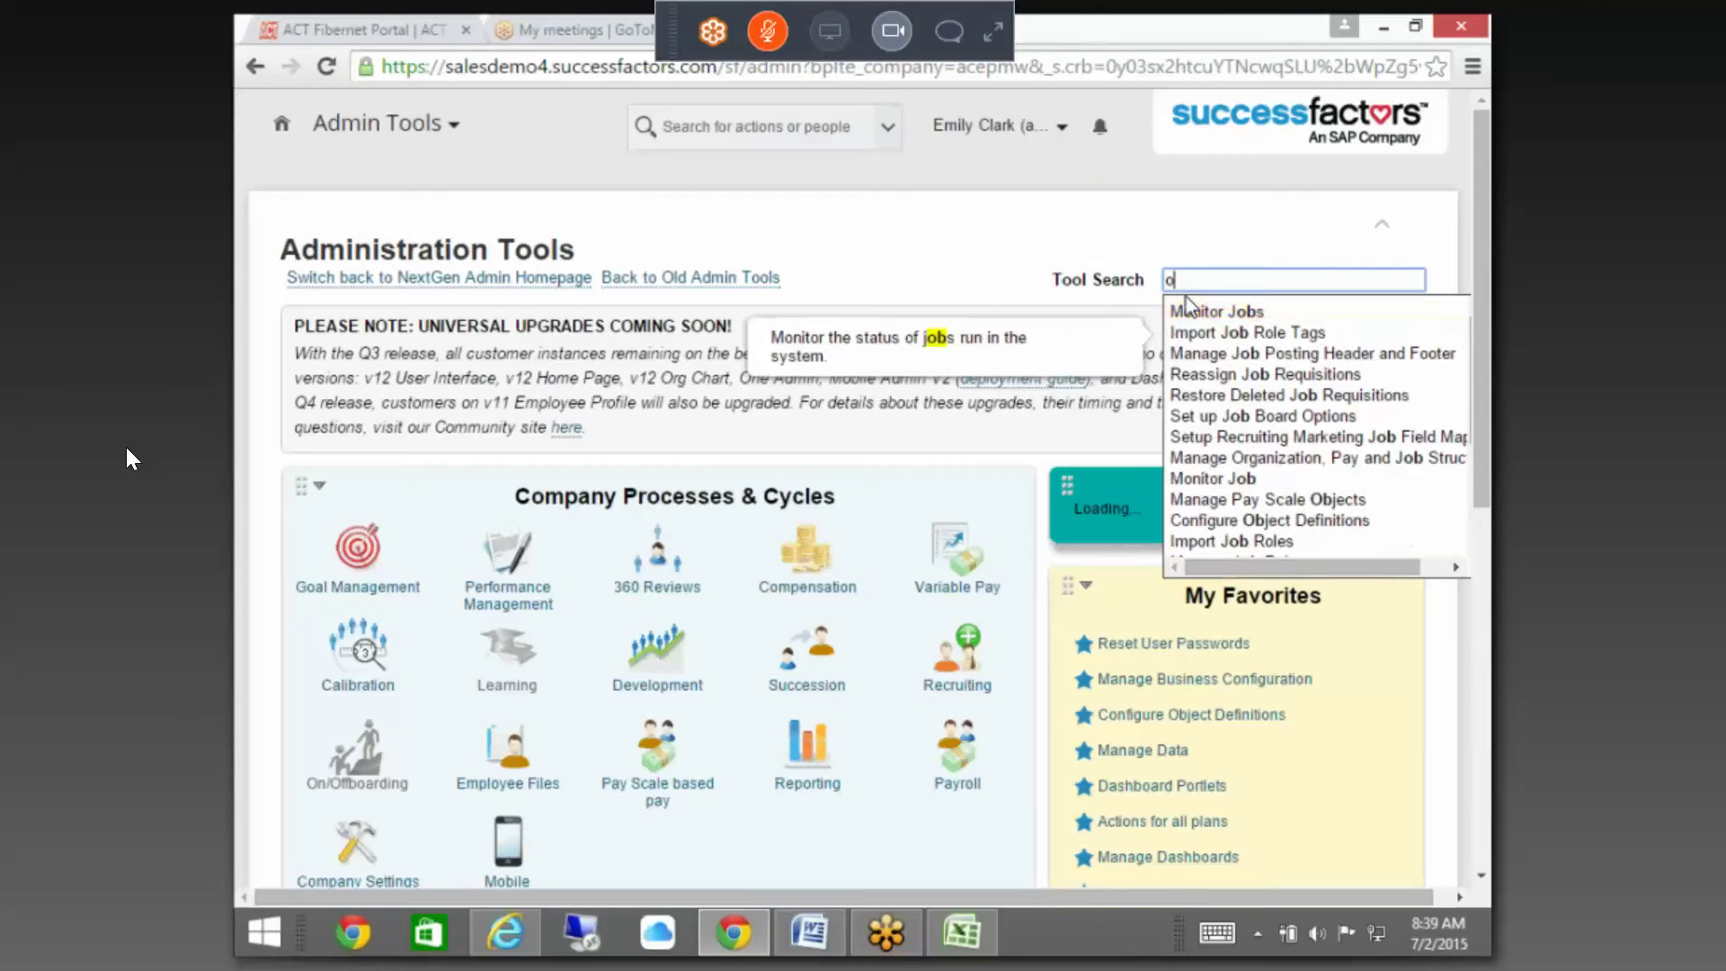
key(BackSpace)
text(busi)
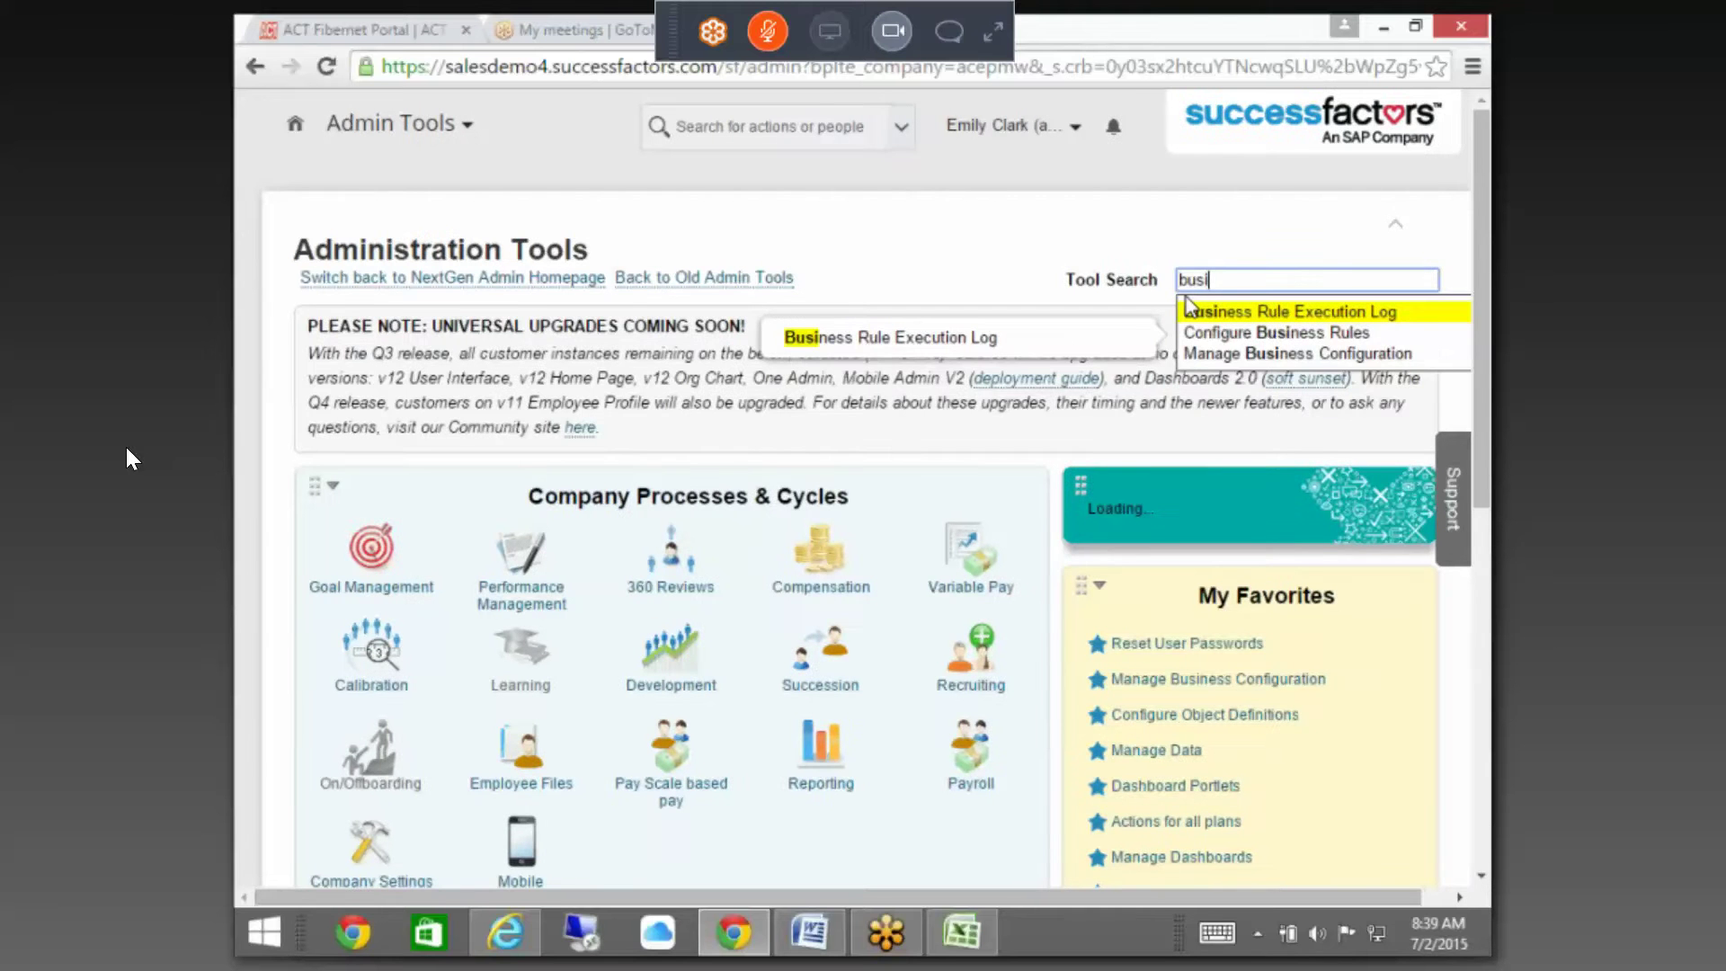
click(1291, 333)
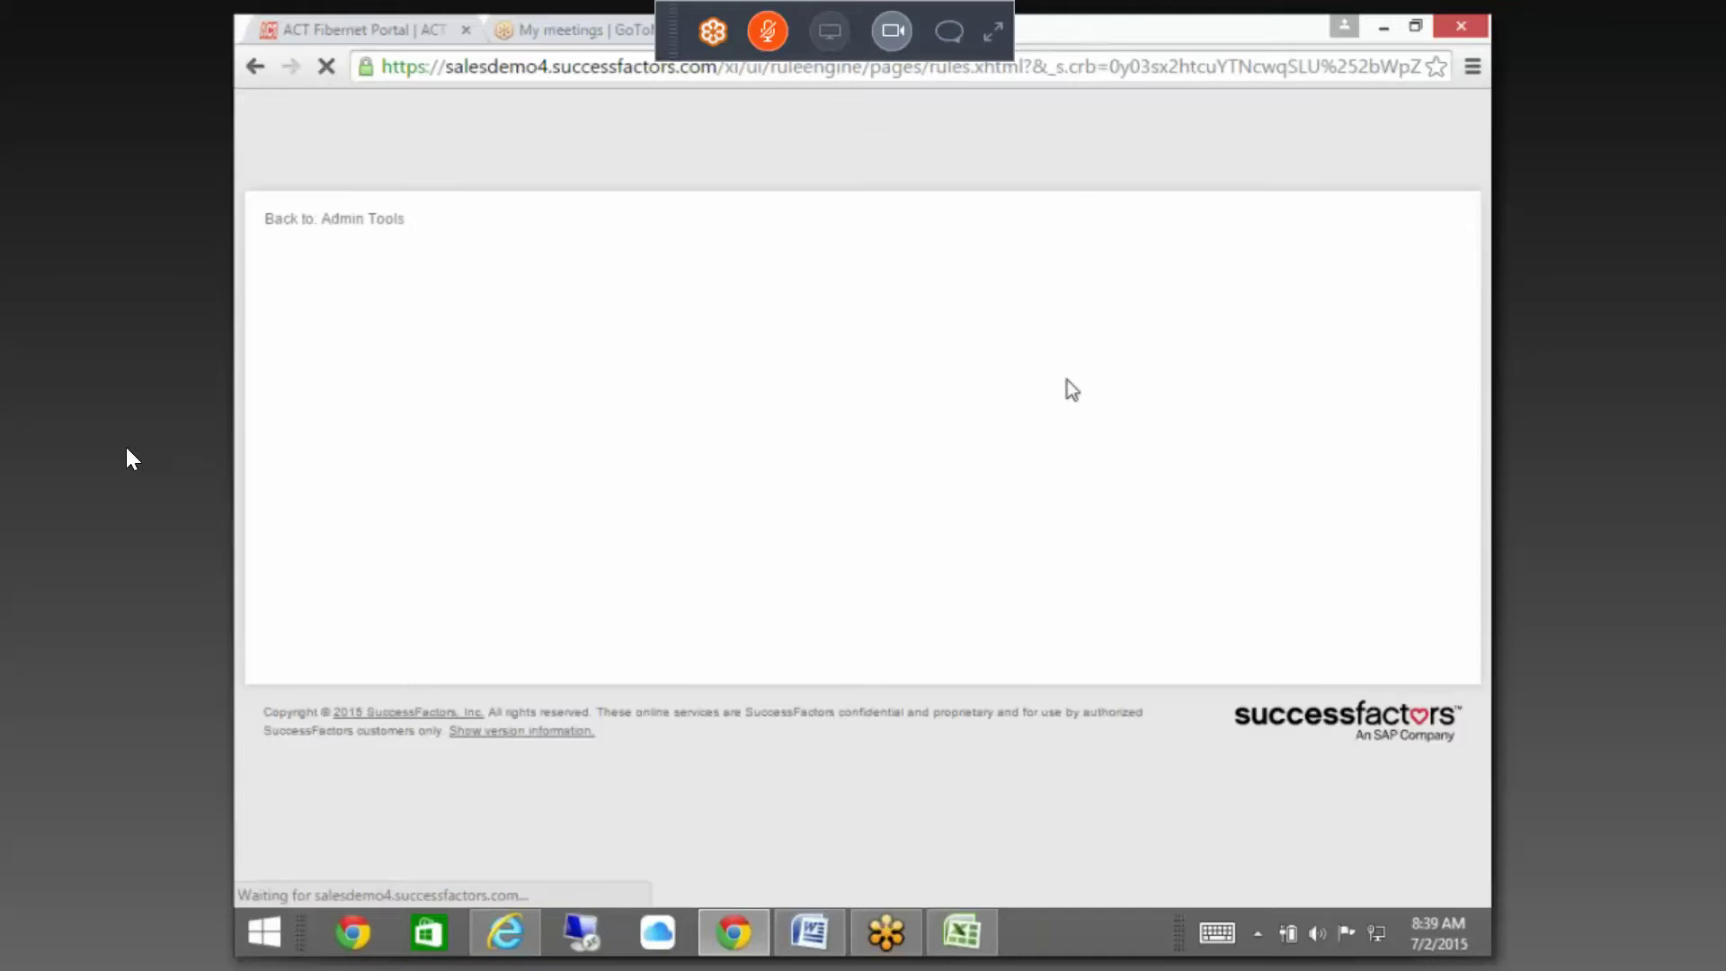
click(484, 308)
text(test)
text(_Edu)
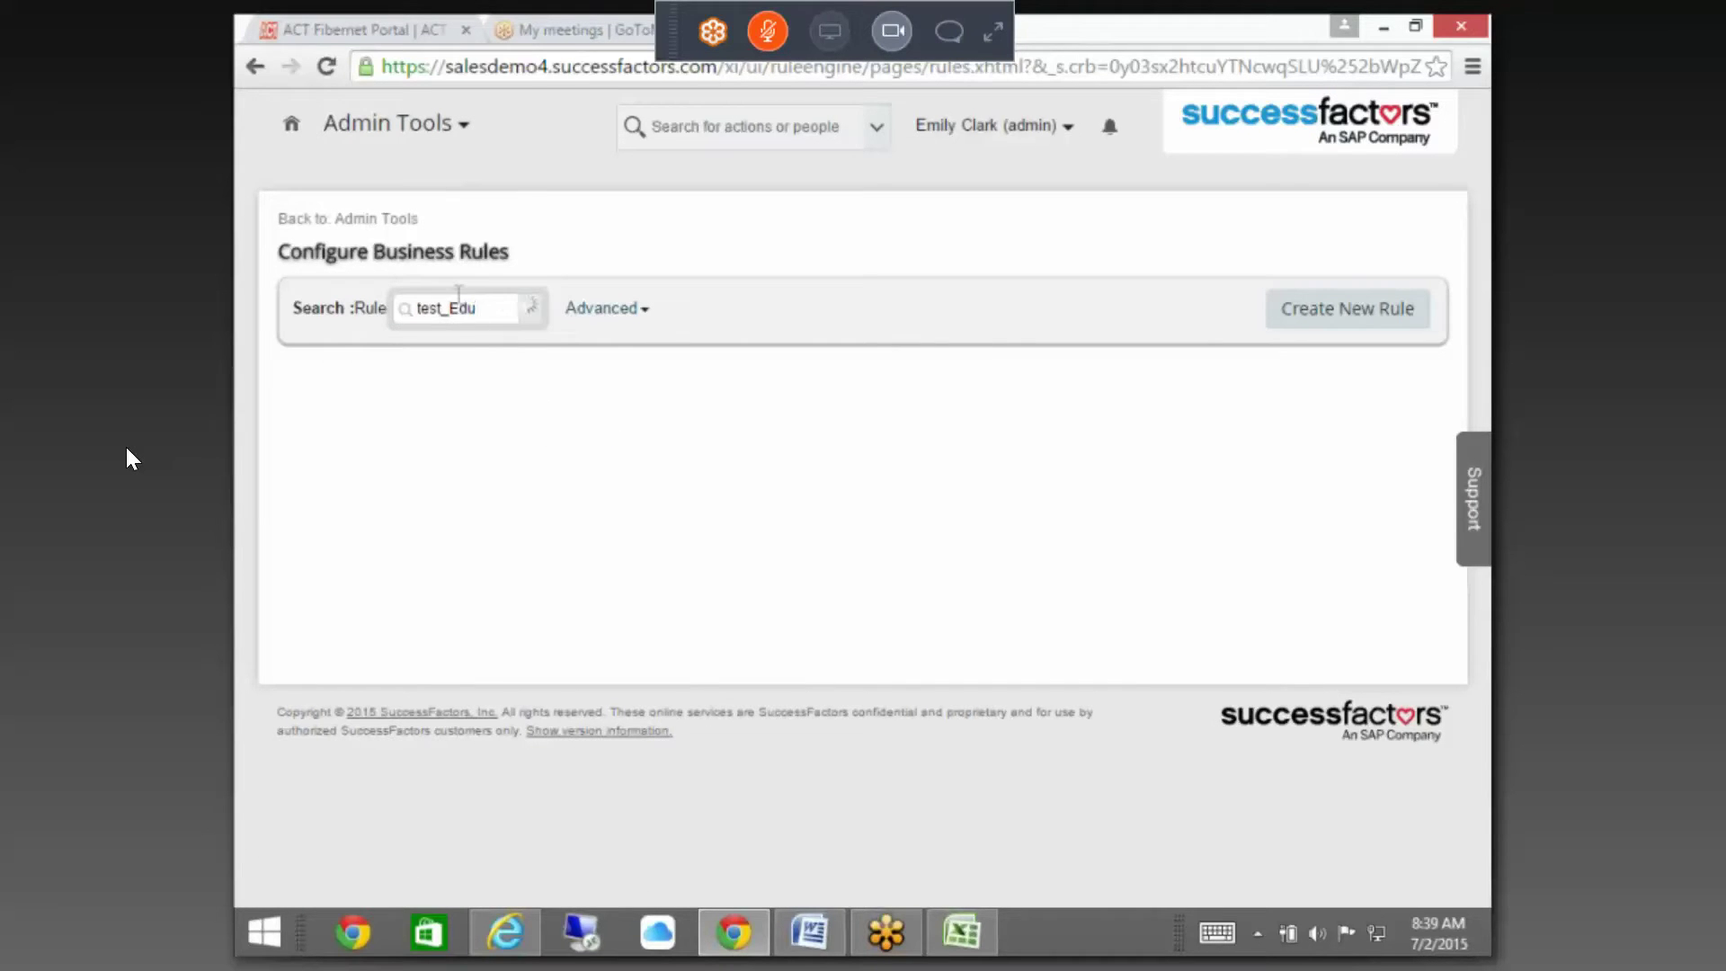
click(500, 337)
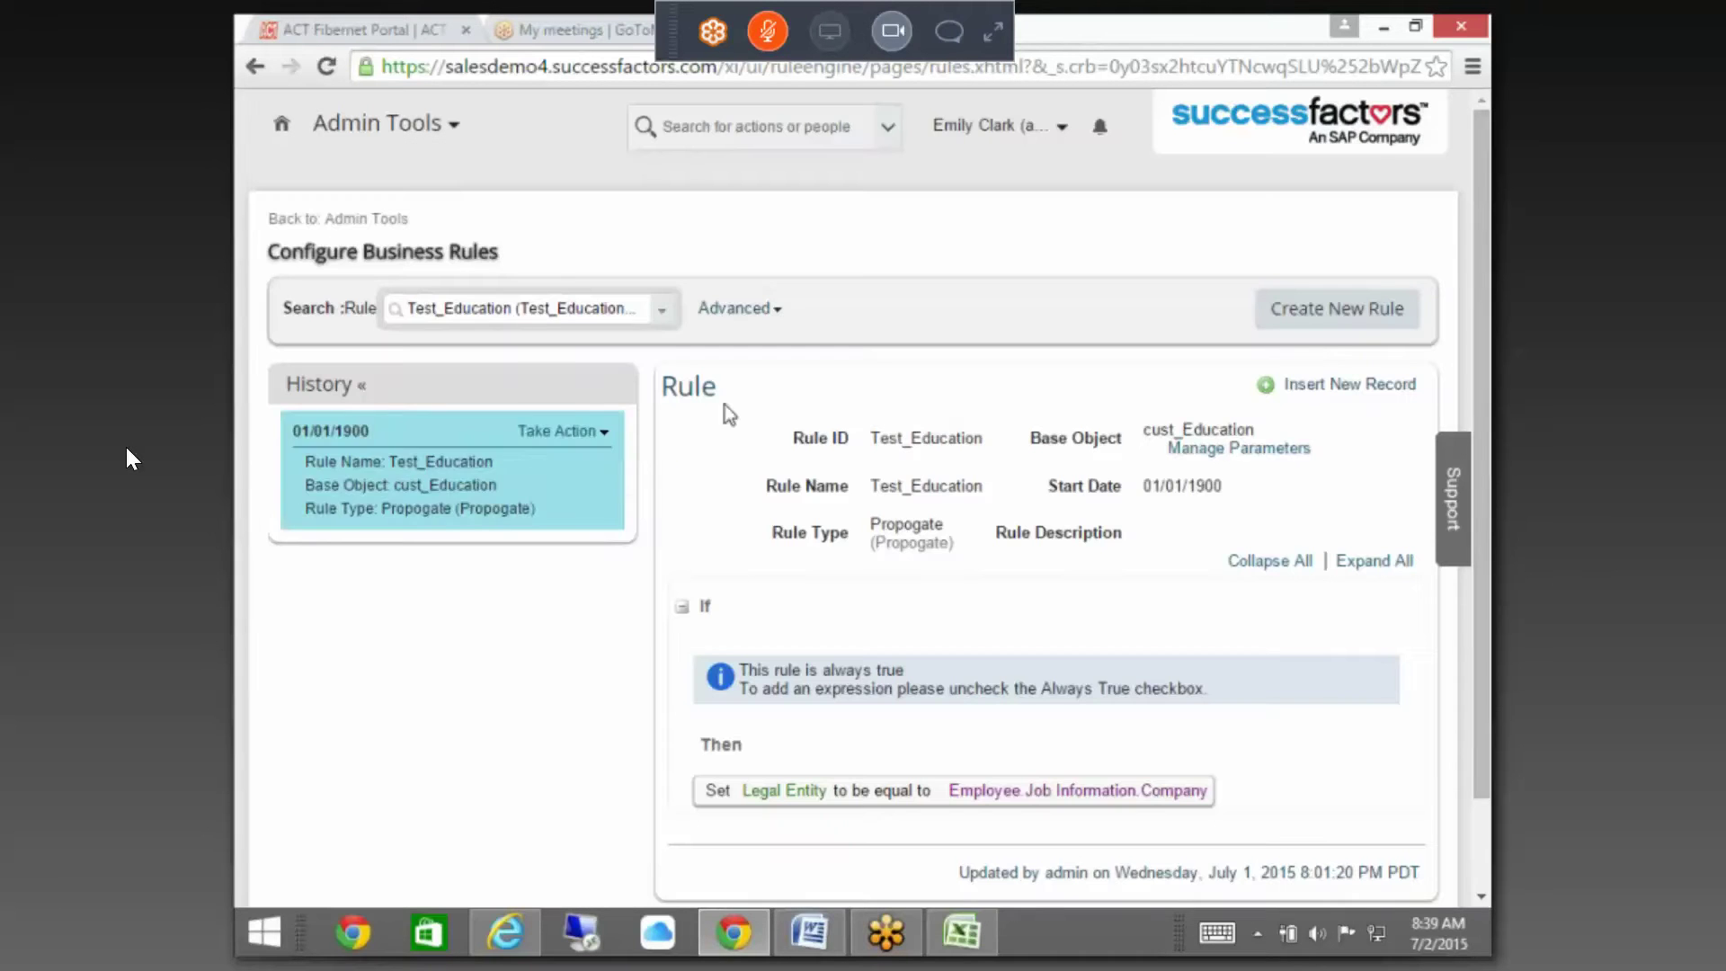
- Open Test_Education for correction, examine its Then expression that sets Legal Entity, and cancel without changing the rule
click(571, 432)
click(589, 467)
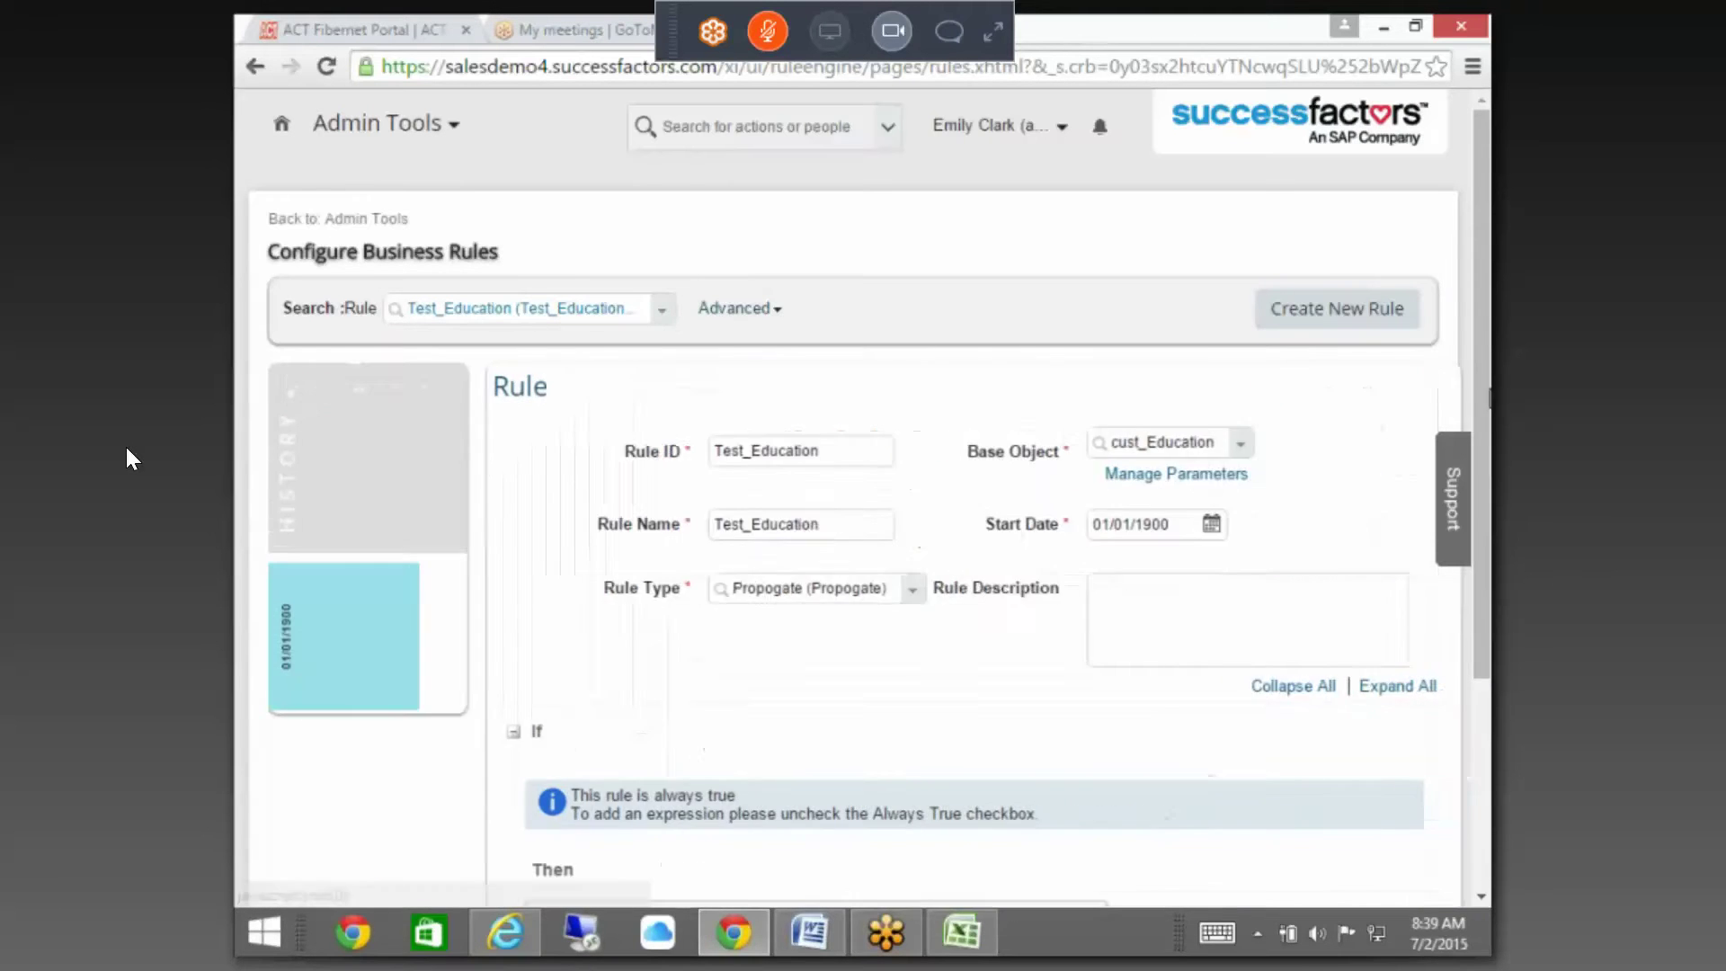
scroll(1479, 343, down, 2)
scroll(899, 630, down, 1)
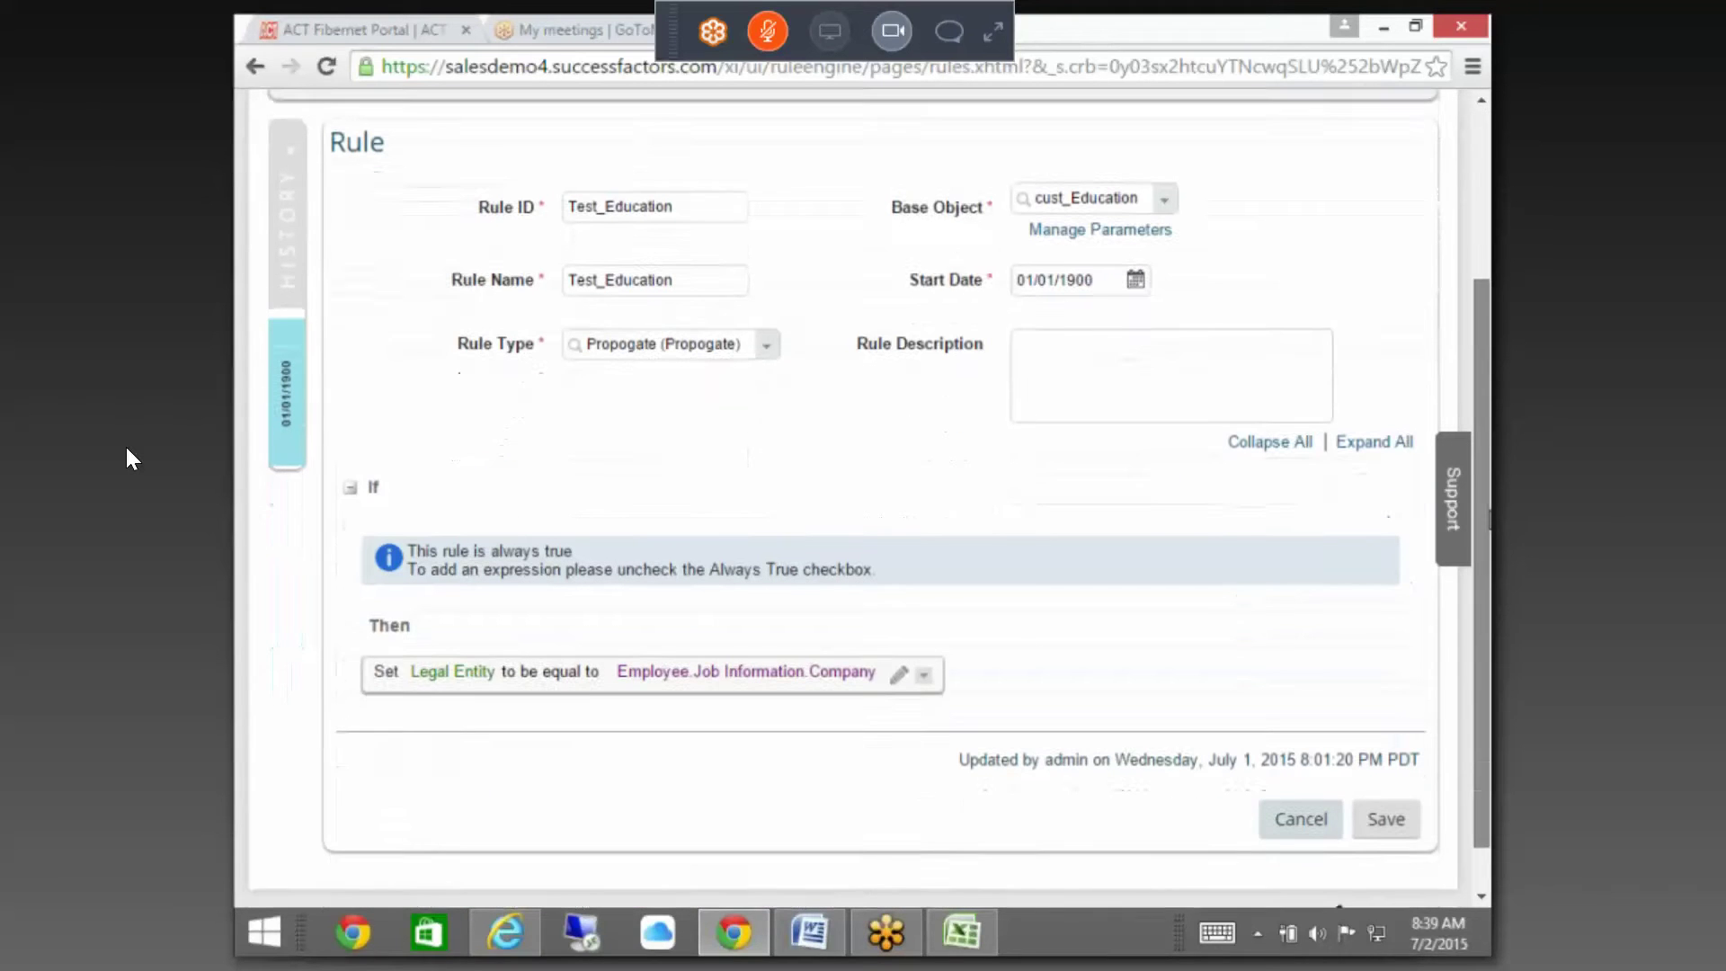
click(898, 672)
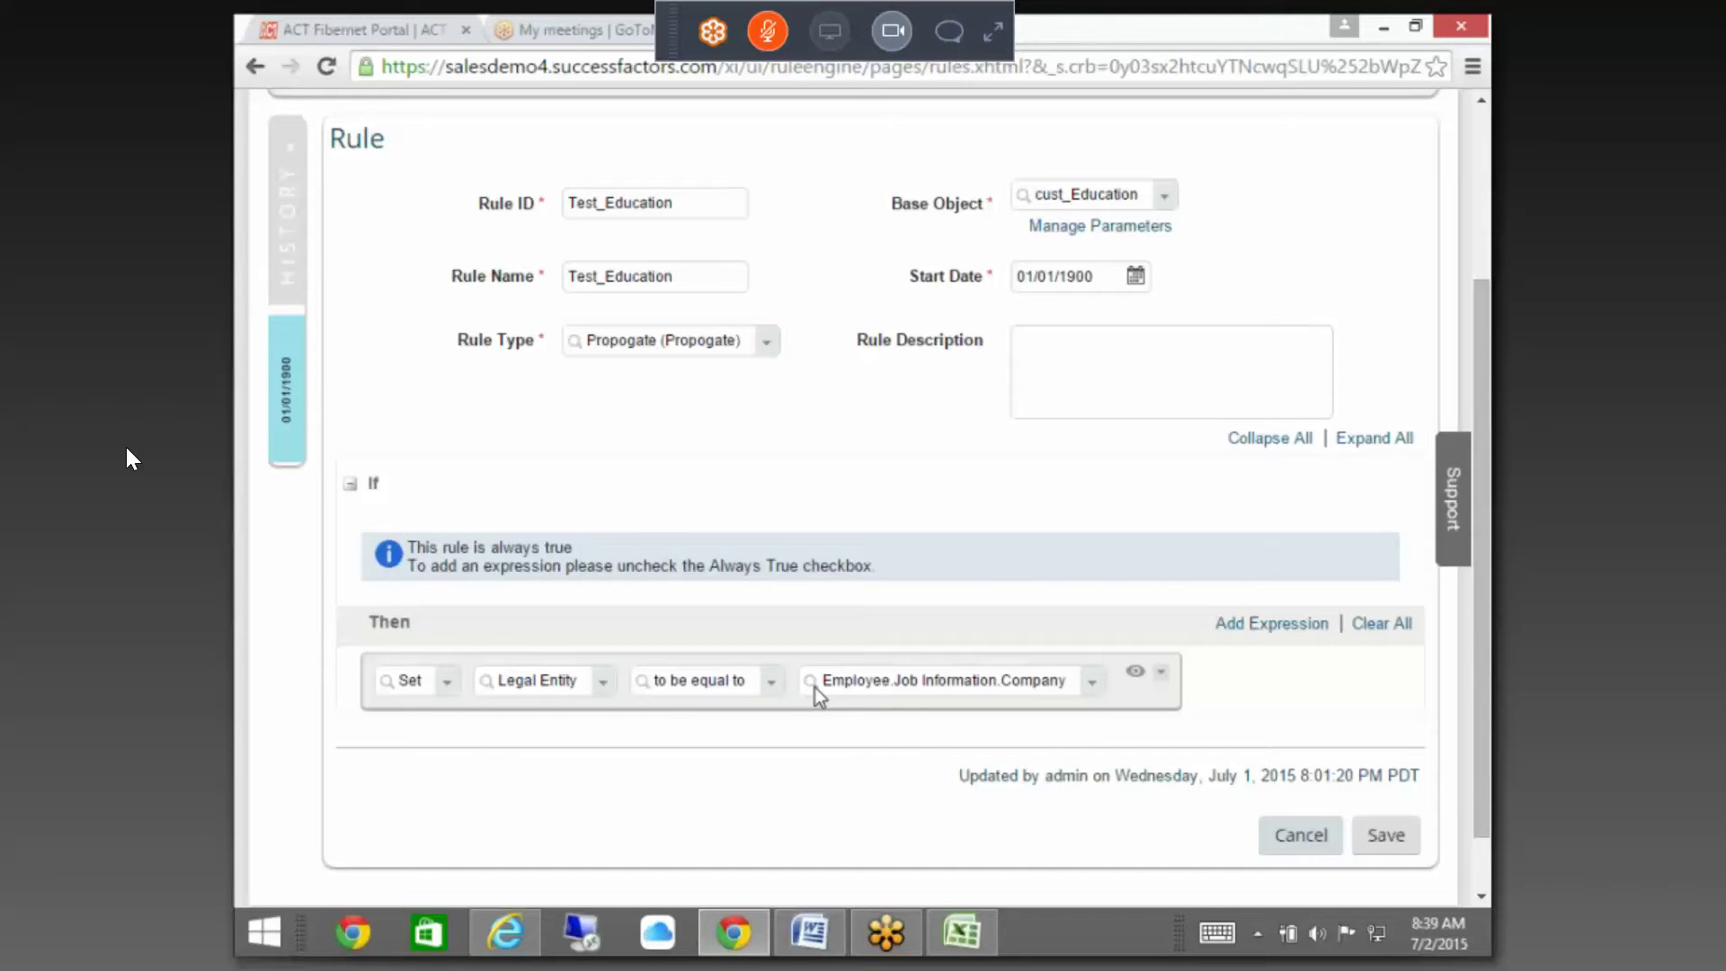
click(1292, 829)
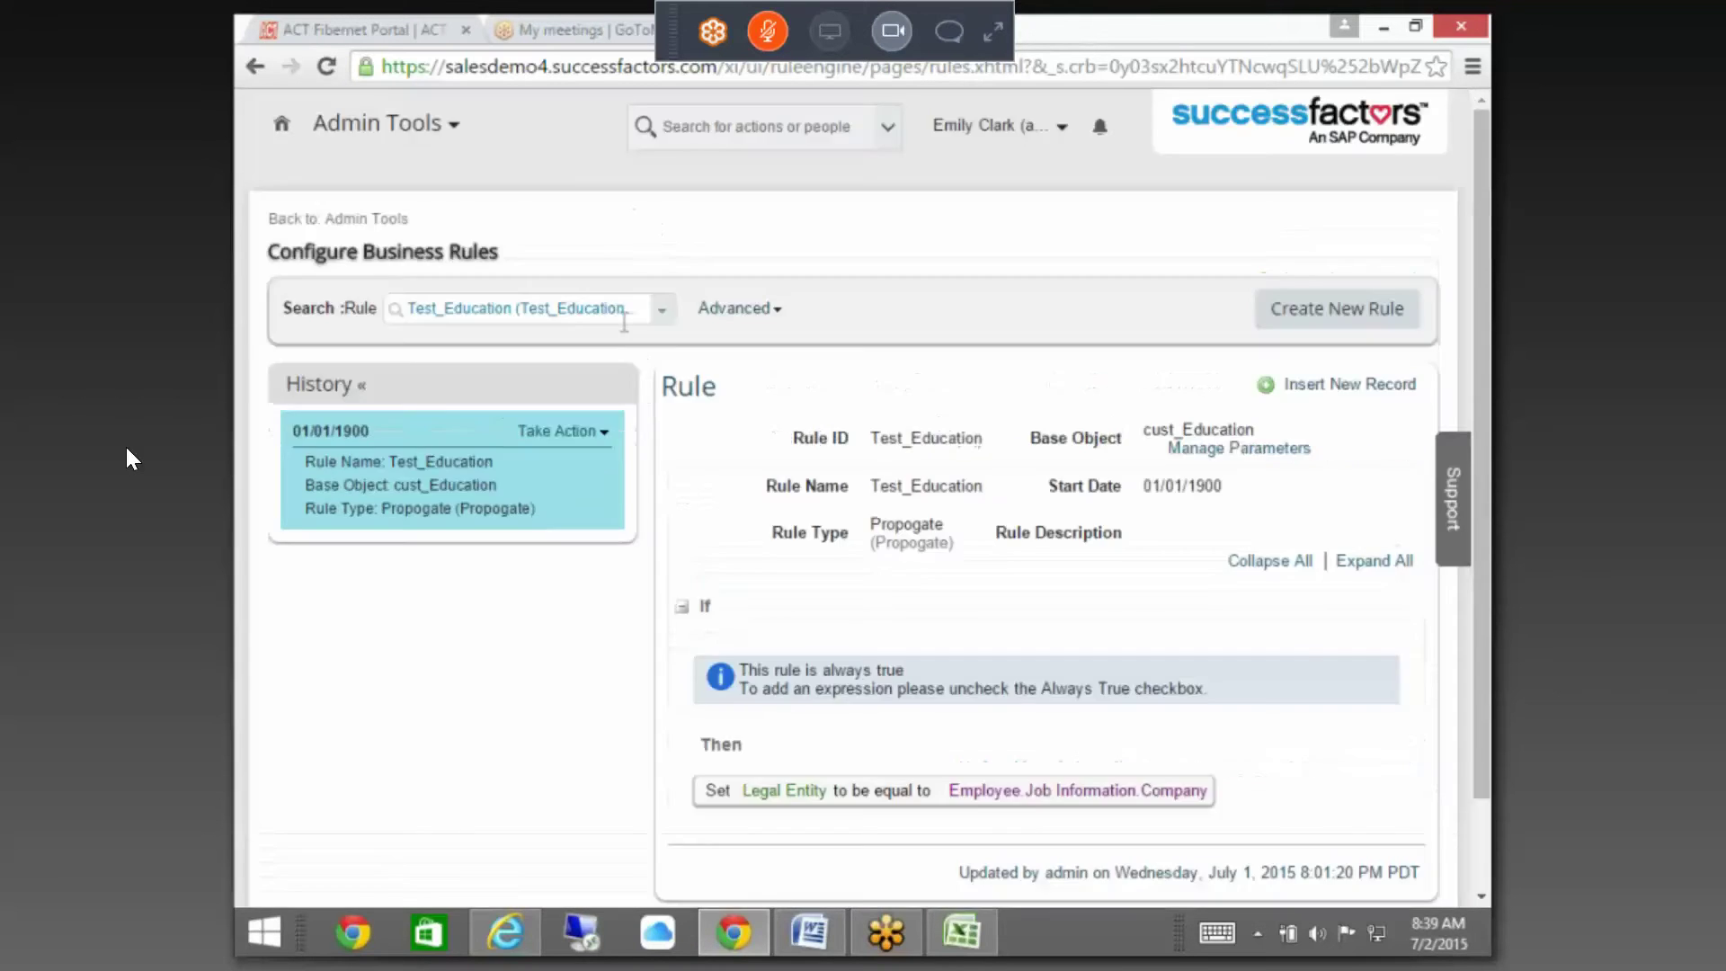
- Go back to Admin Tools from the business rule and open Configure Object Definitions by searching for "object"
click(367, 220)
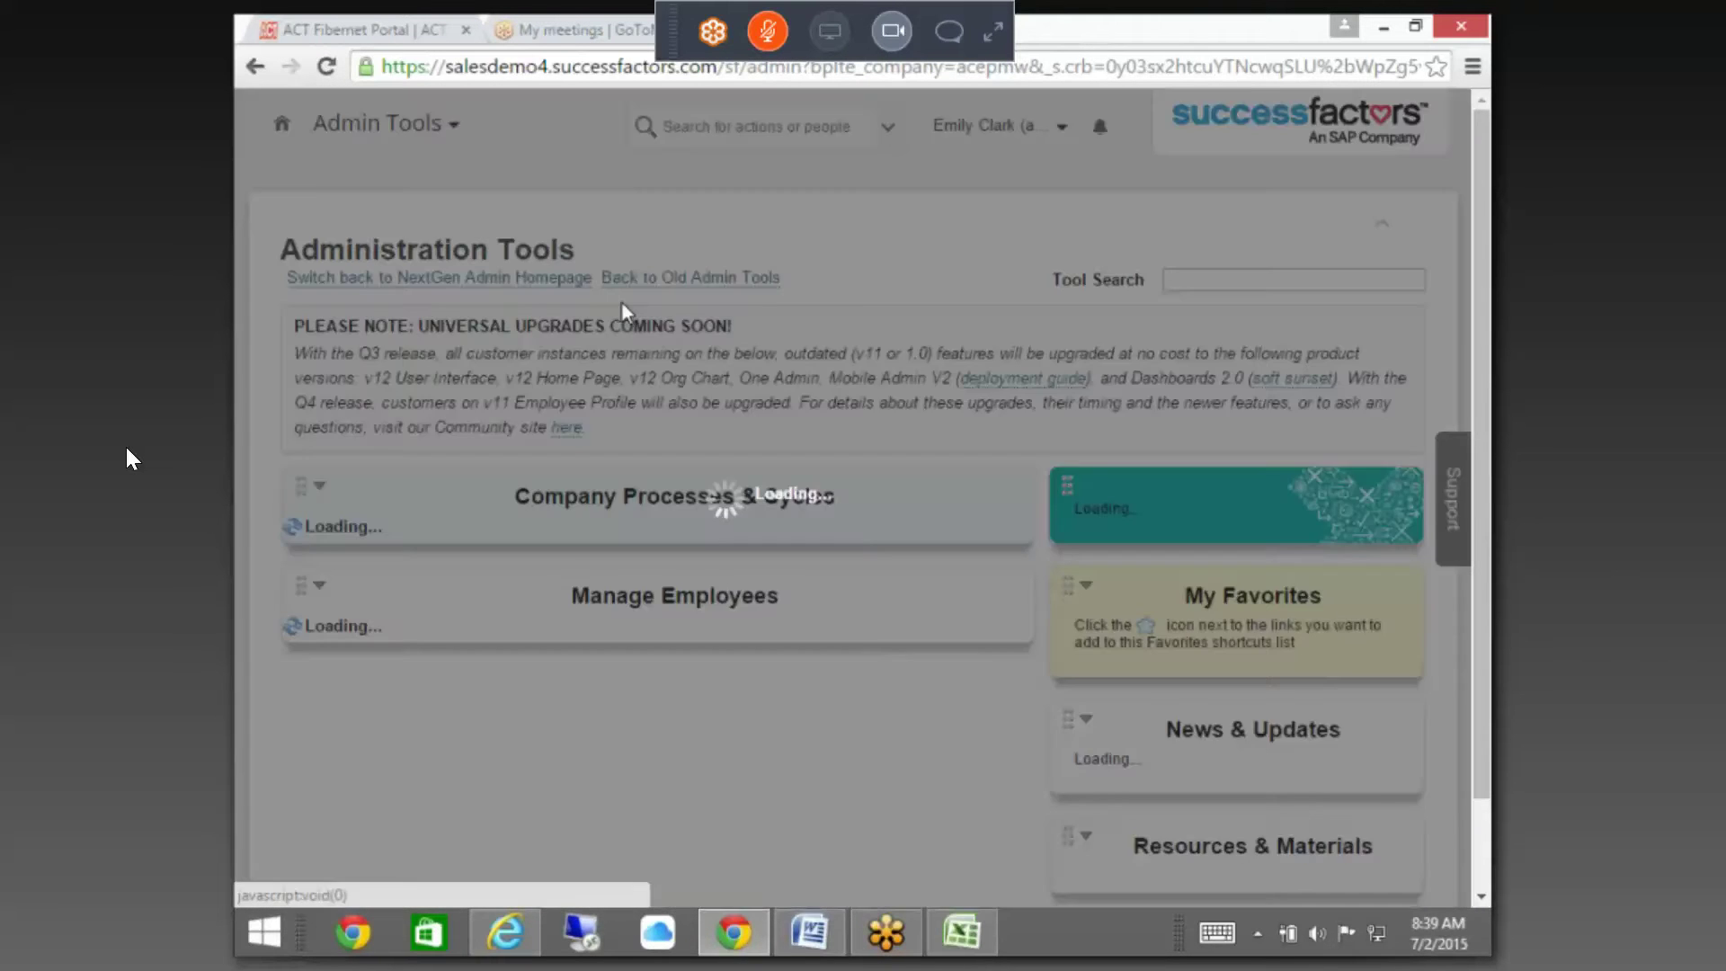
text(bus)
key(BackSpace)
key(BackSpace)
key(BackSpace)
text(object)
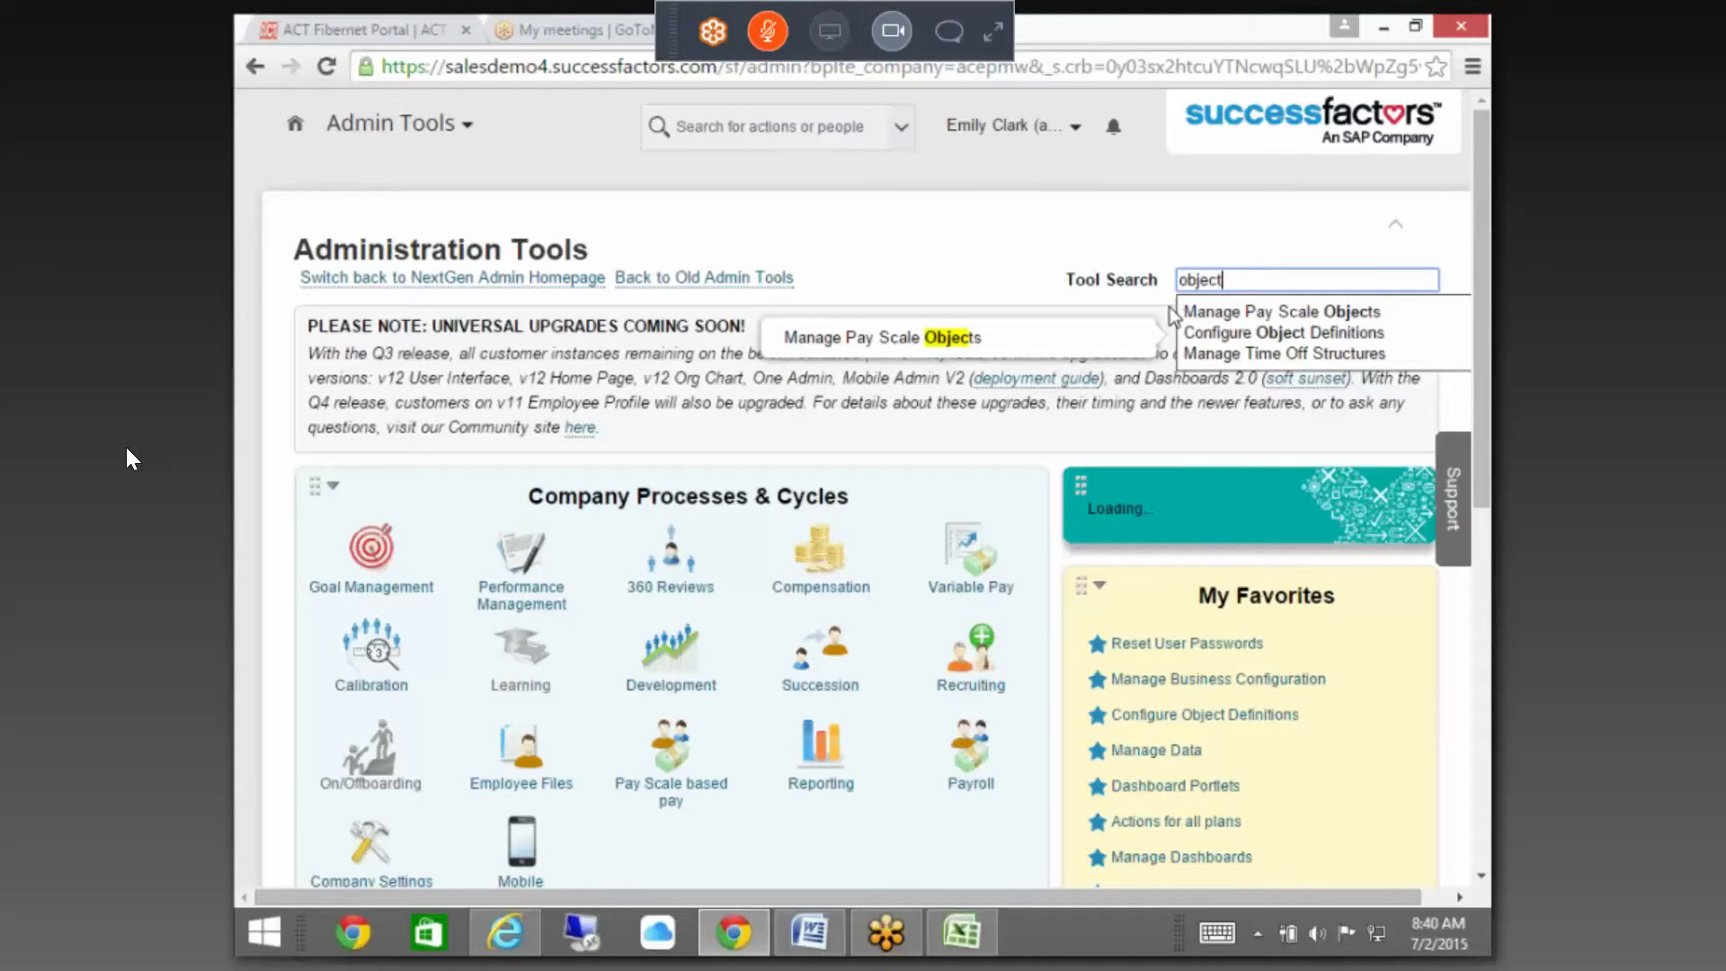
click(1294, 334)
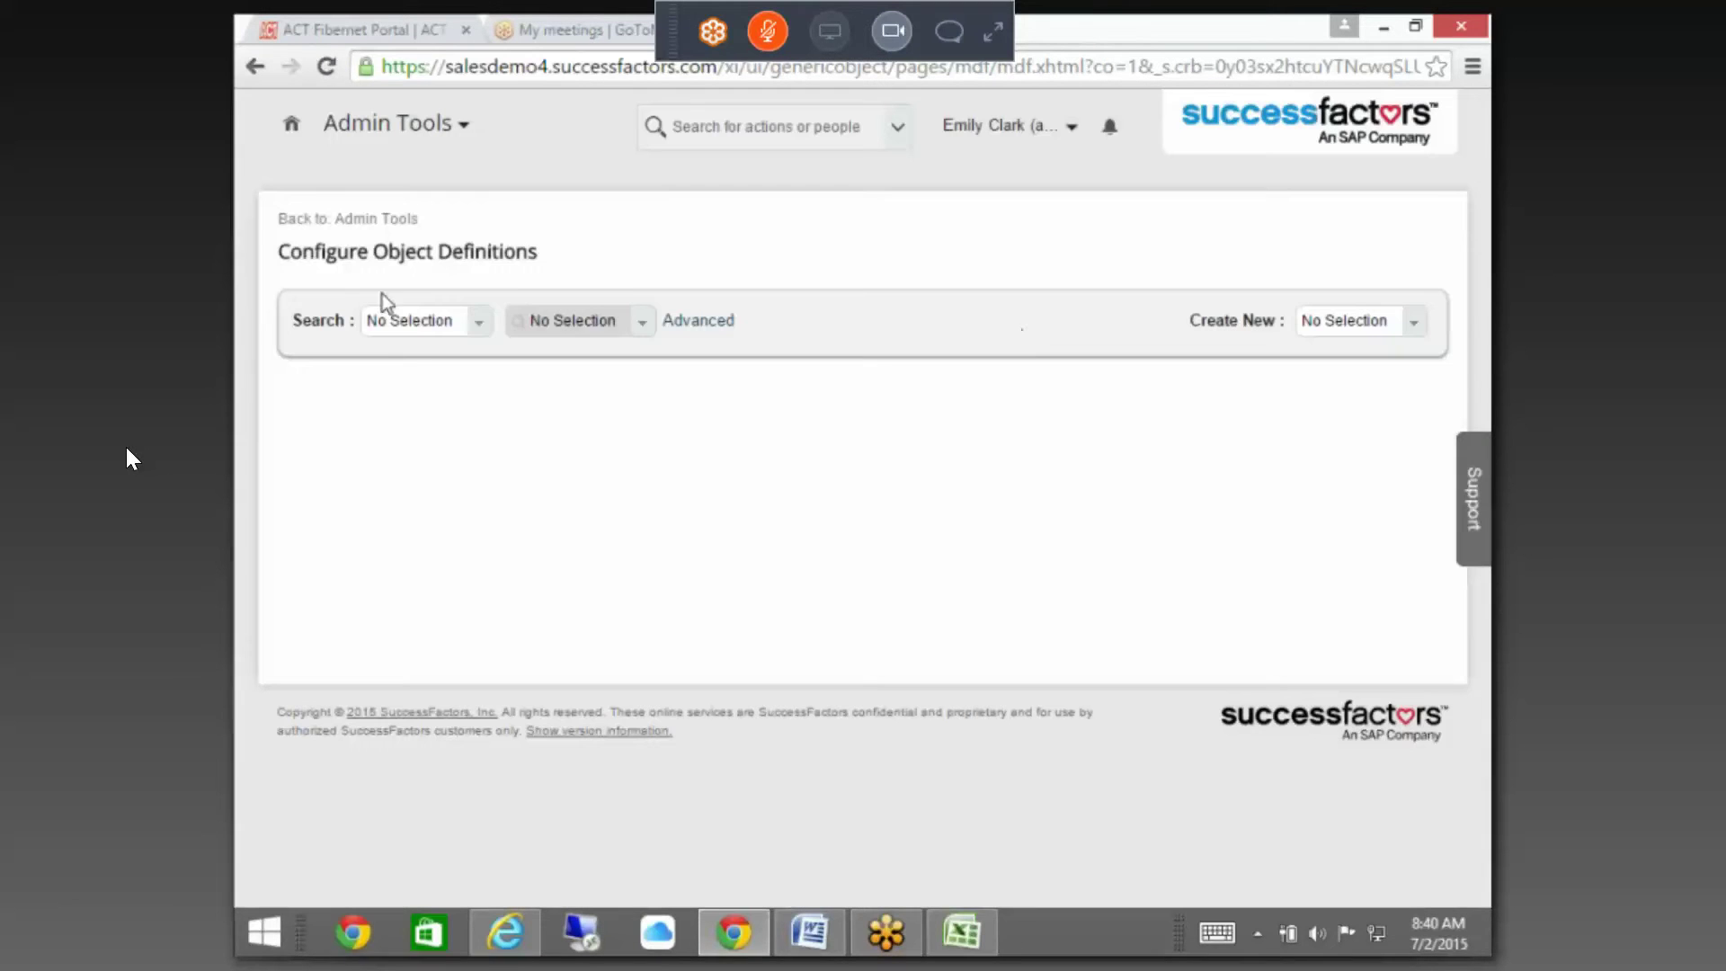
- Look up the cust_Education object definition and open it for correction
click(432, 324)
click(474, 371)
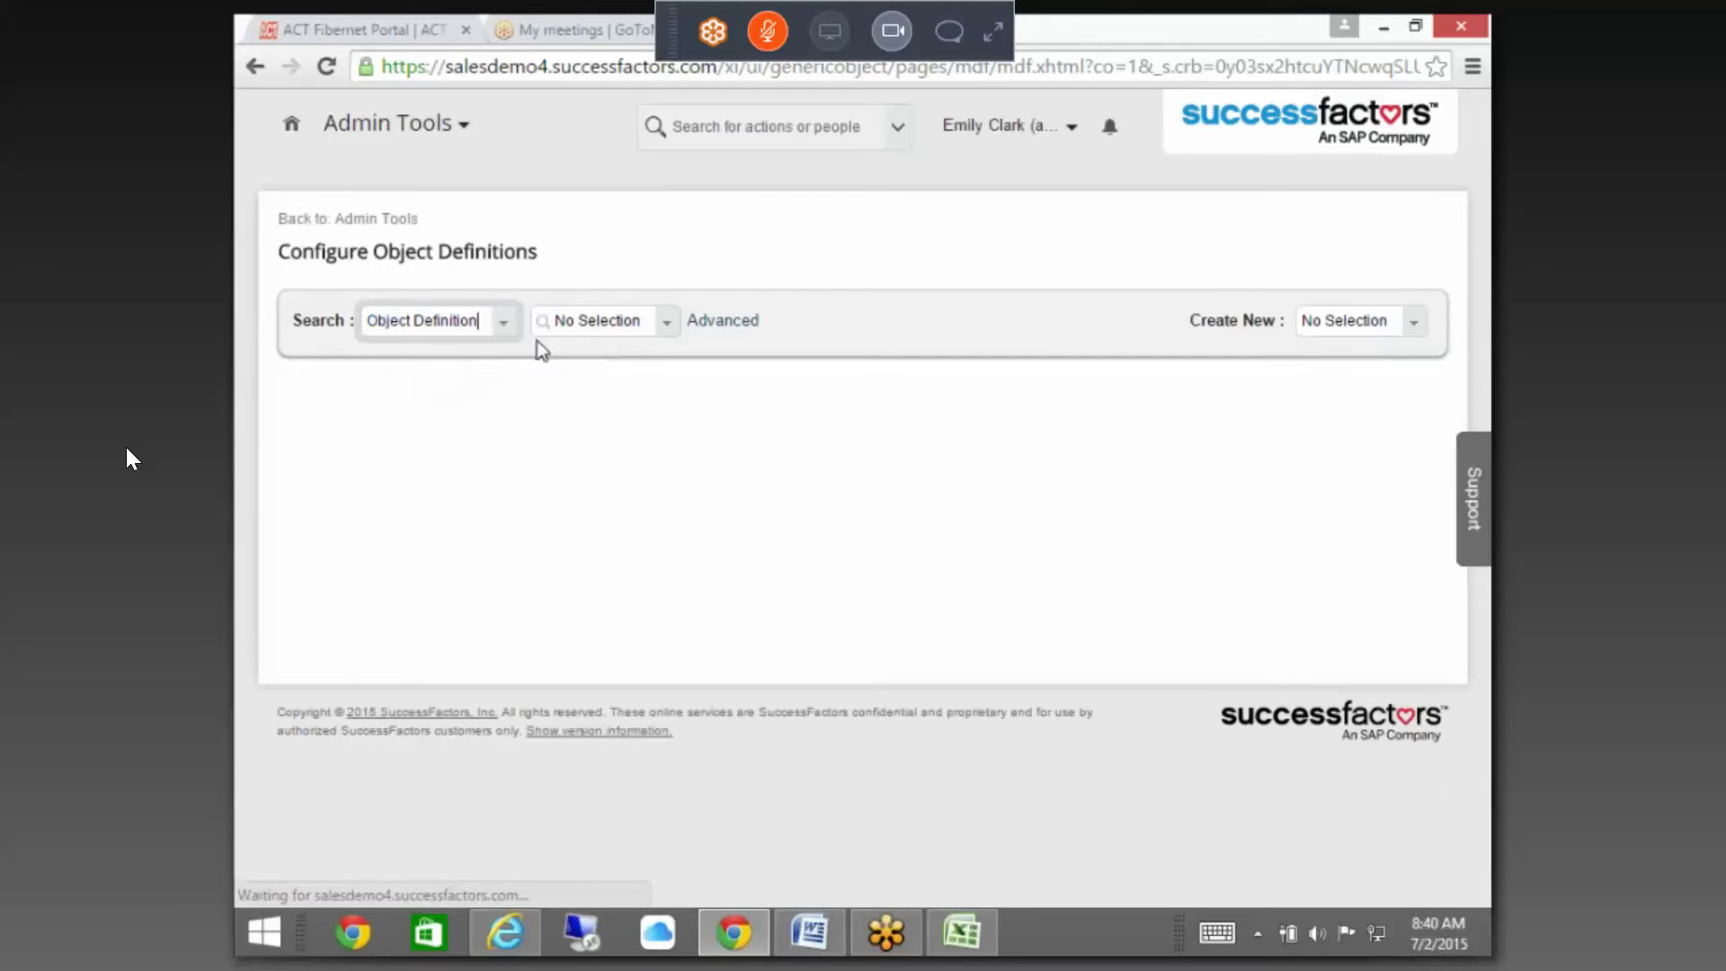
click(588, 320)
text(cust_Ed)
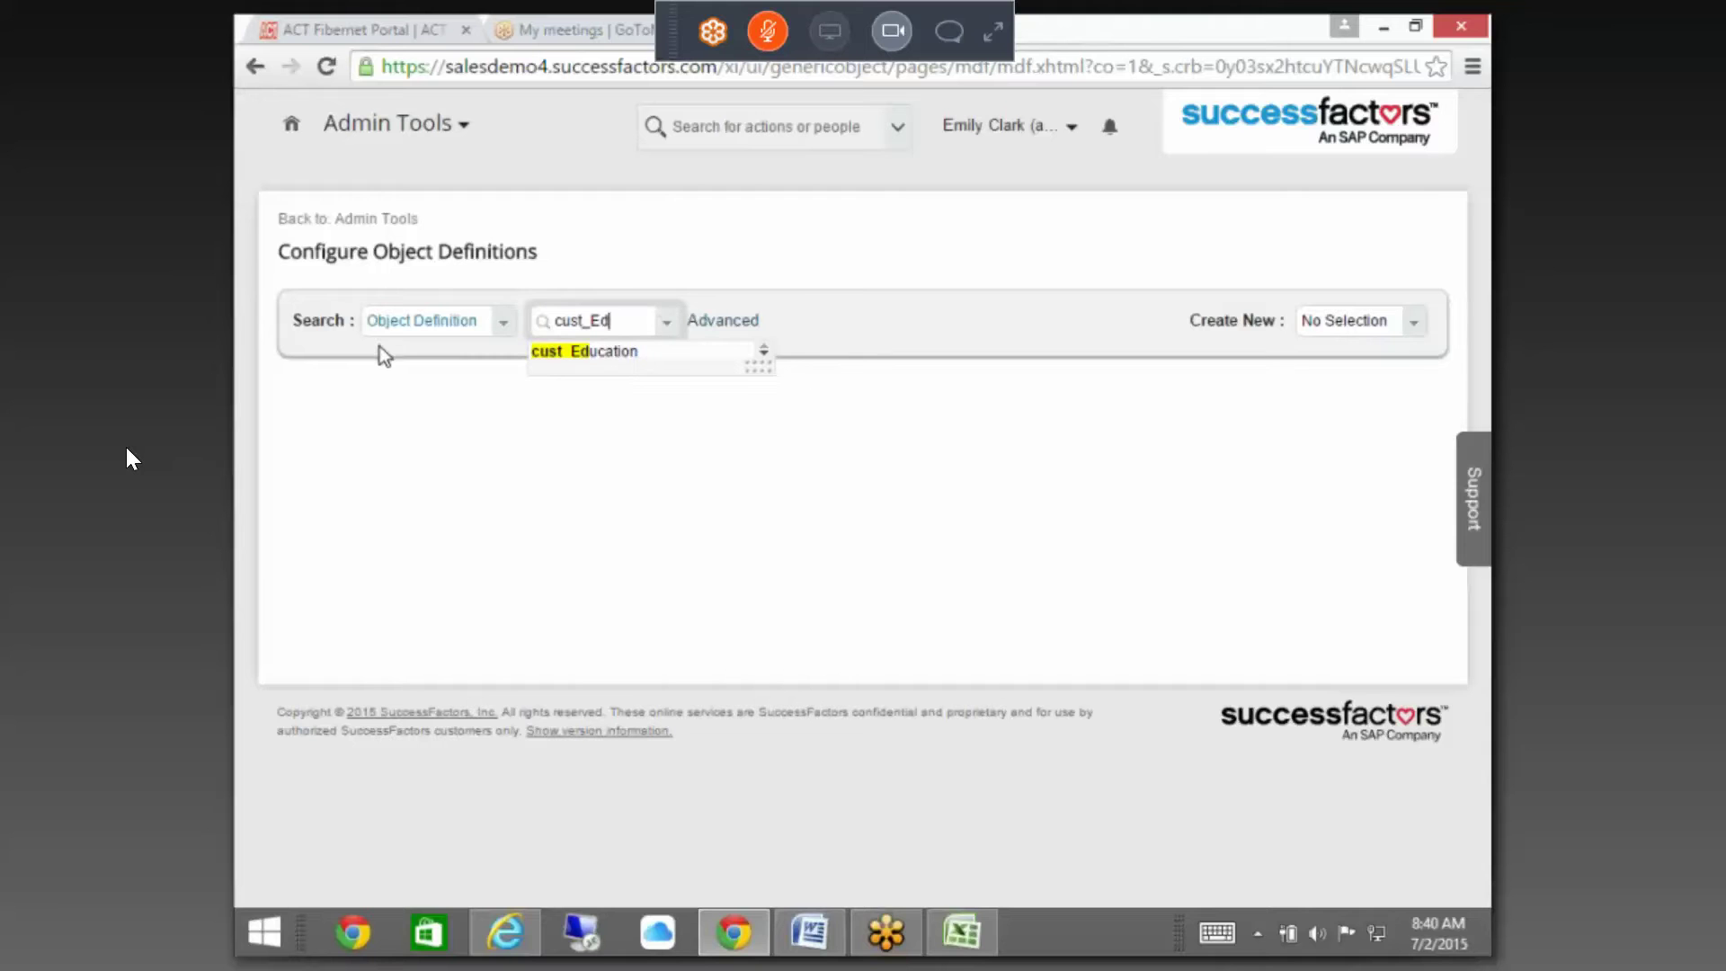
click(607, 352)
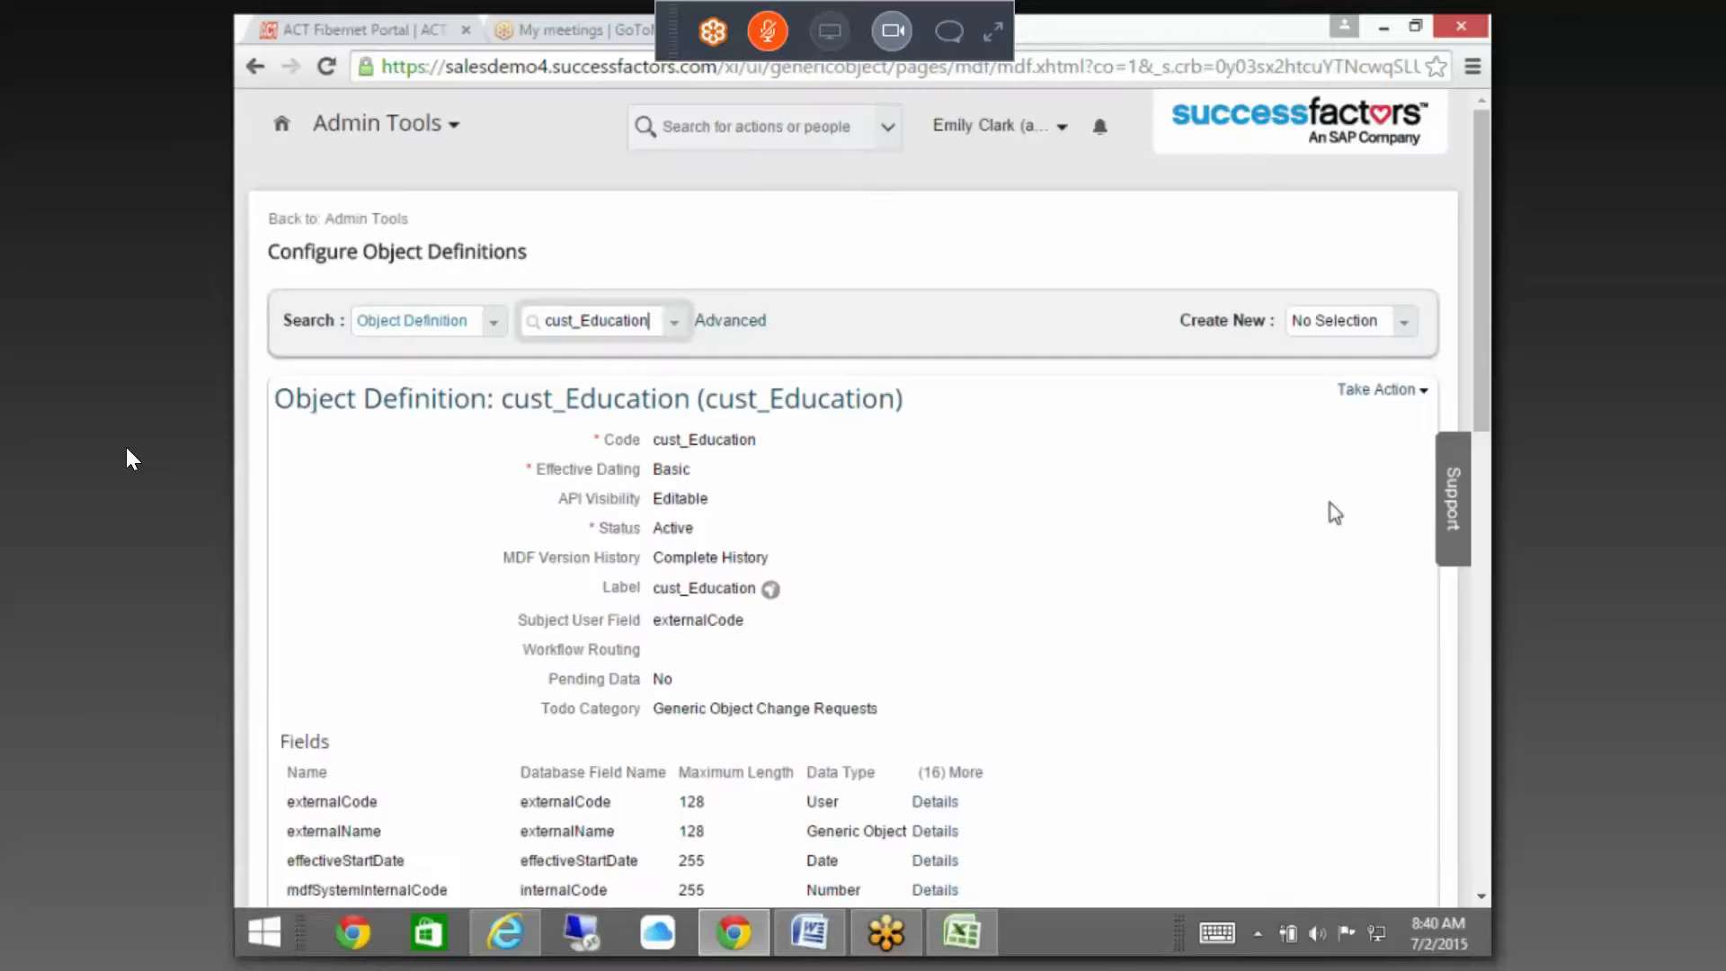
click(1380, 390)
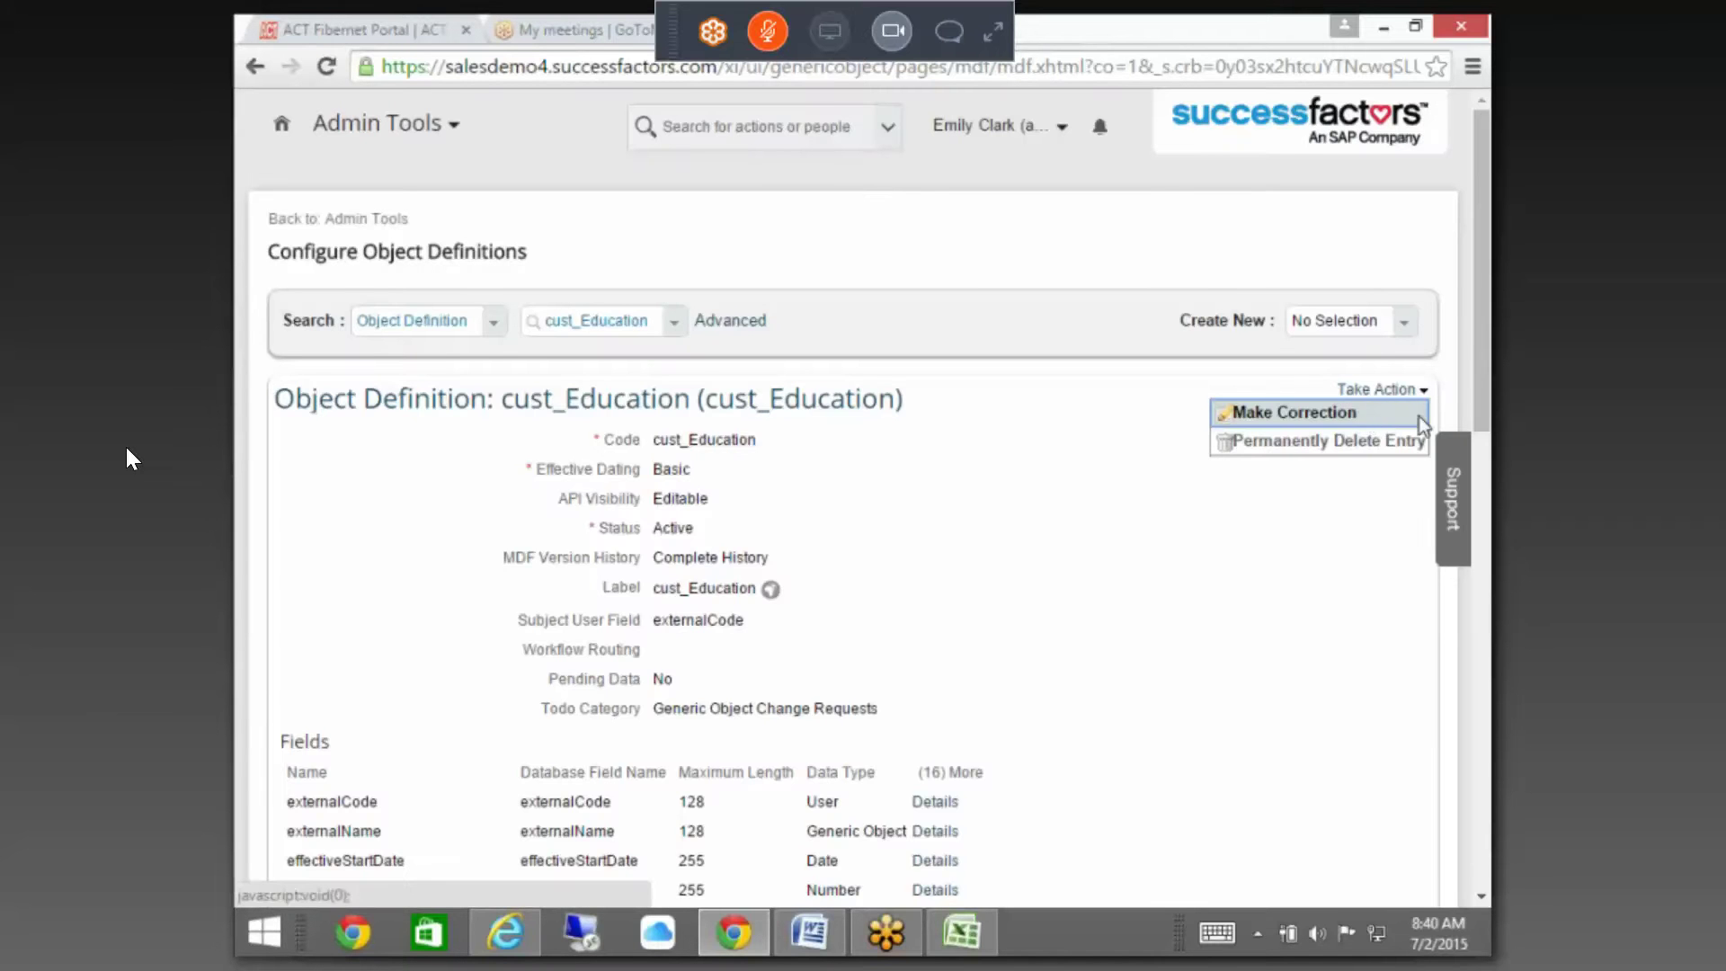
click(1349, 408)
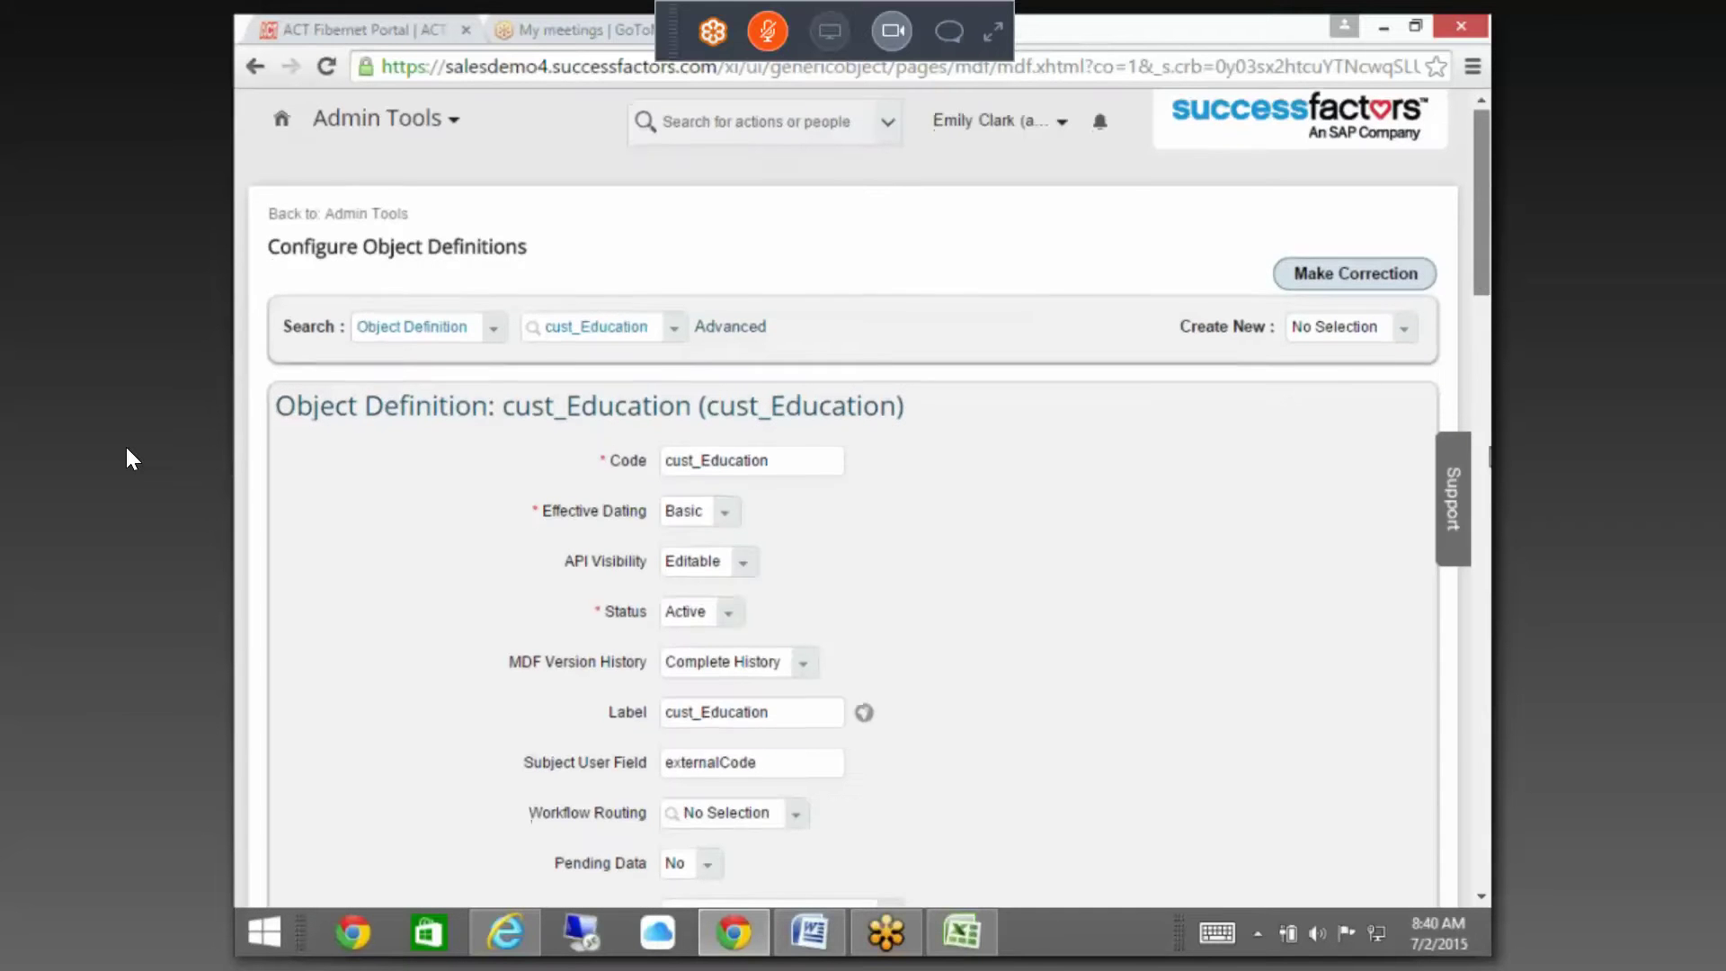
scroll(133, 459, down, 11)
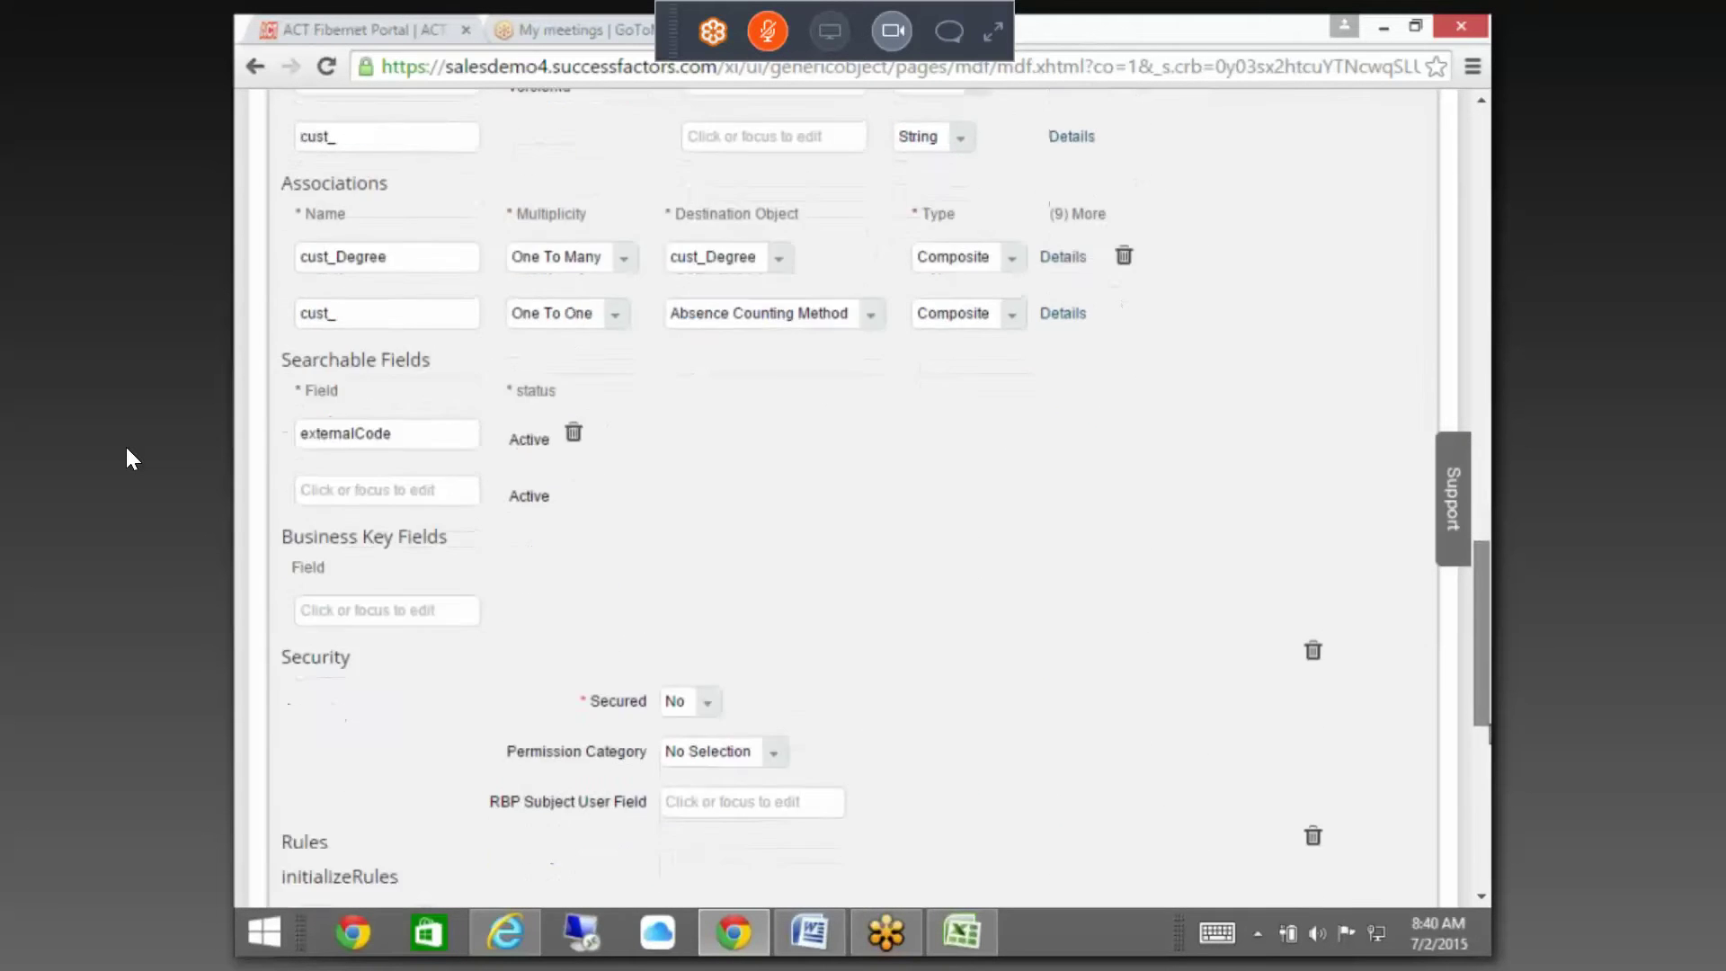
scroll(133, 459, up, 10)
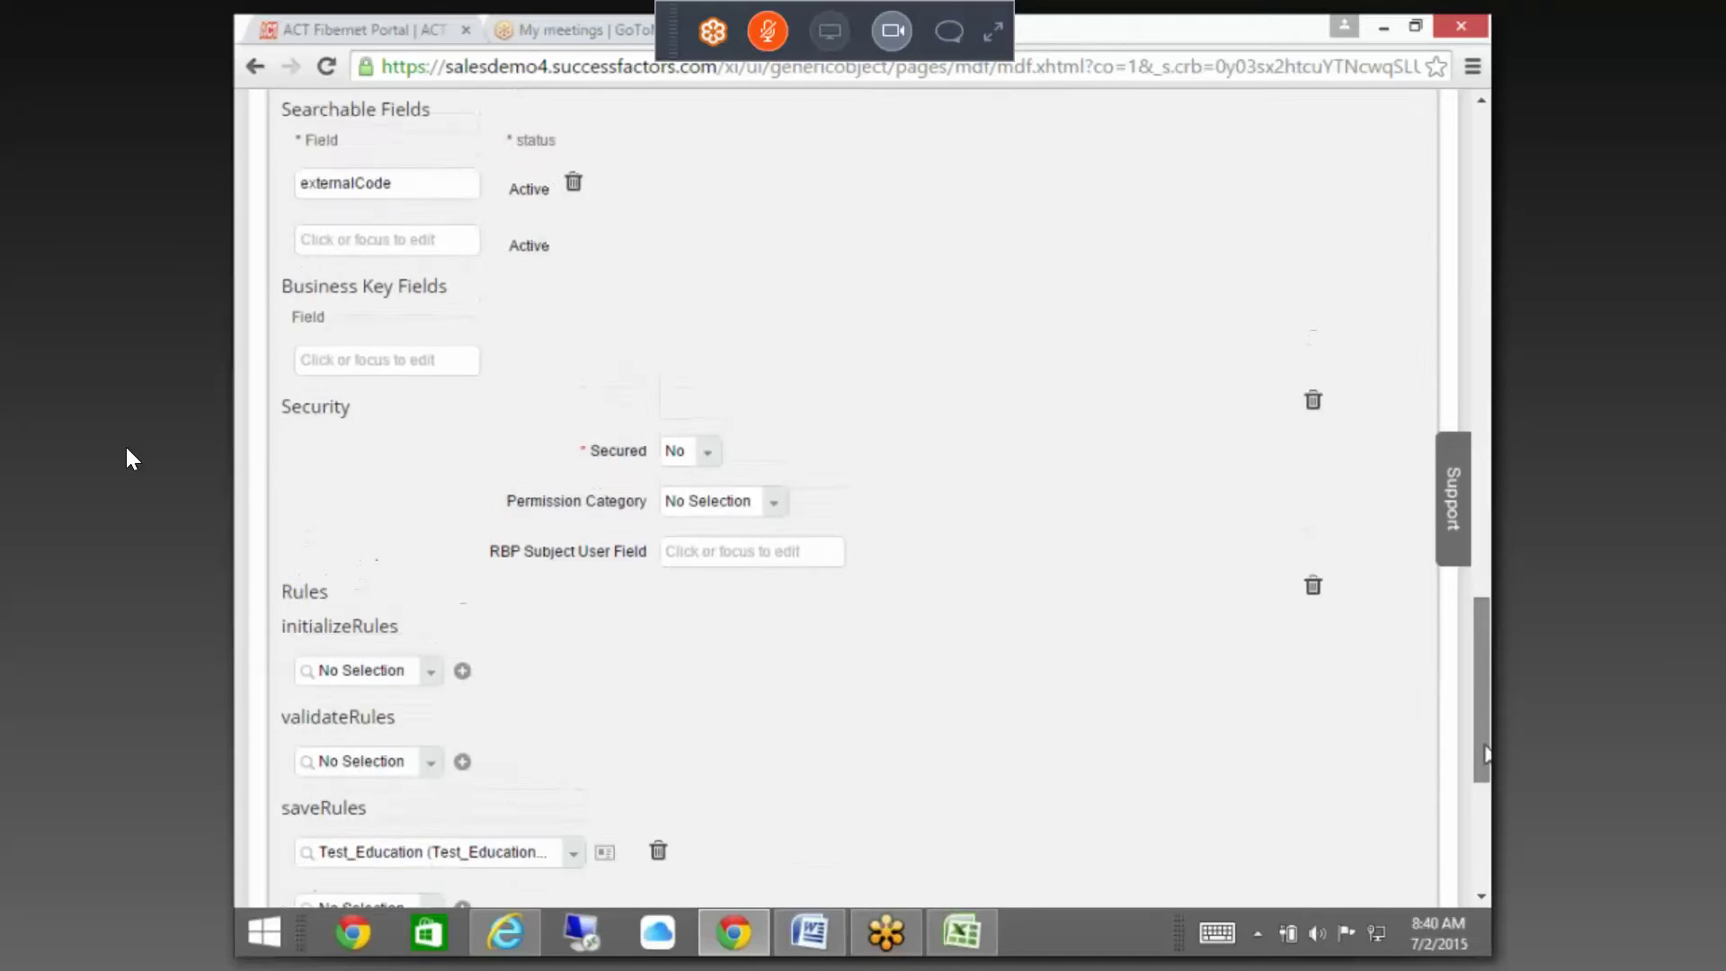
scroll(133, 459, up, 10)
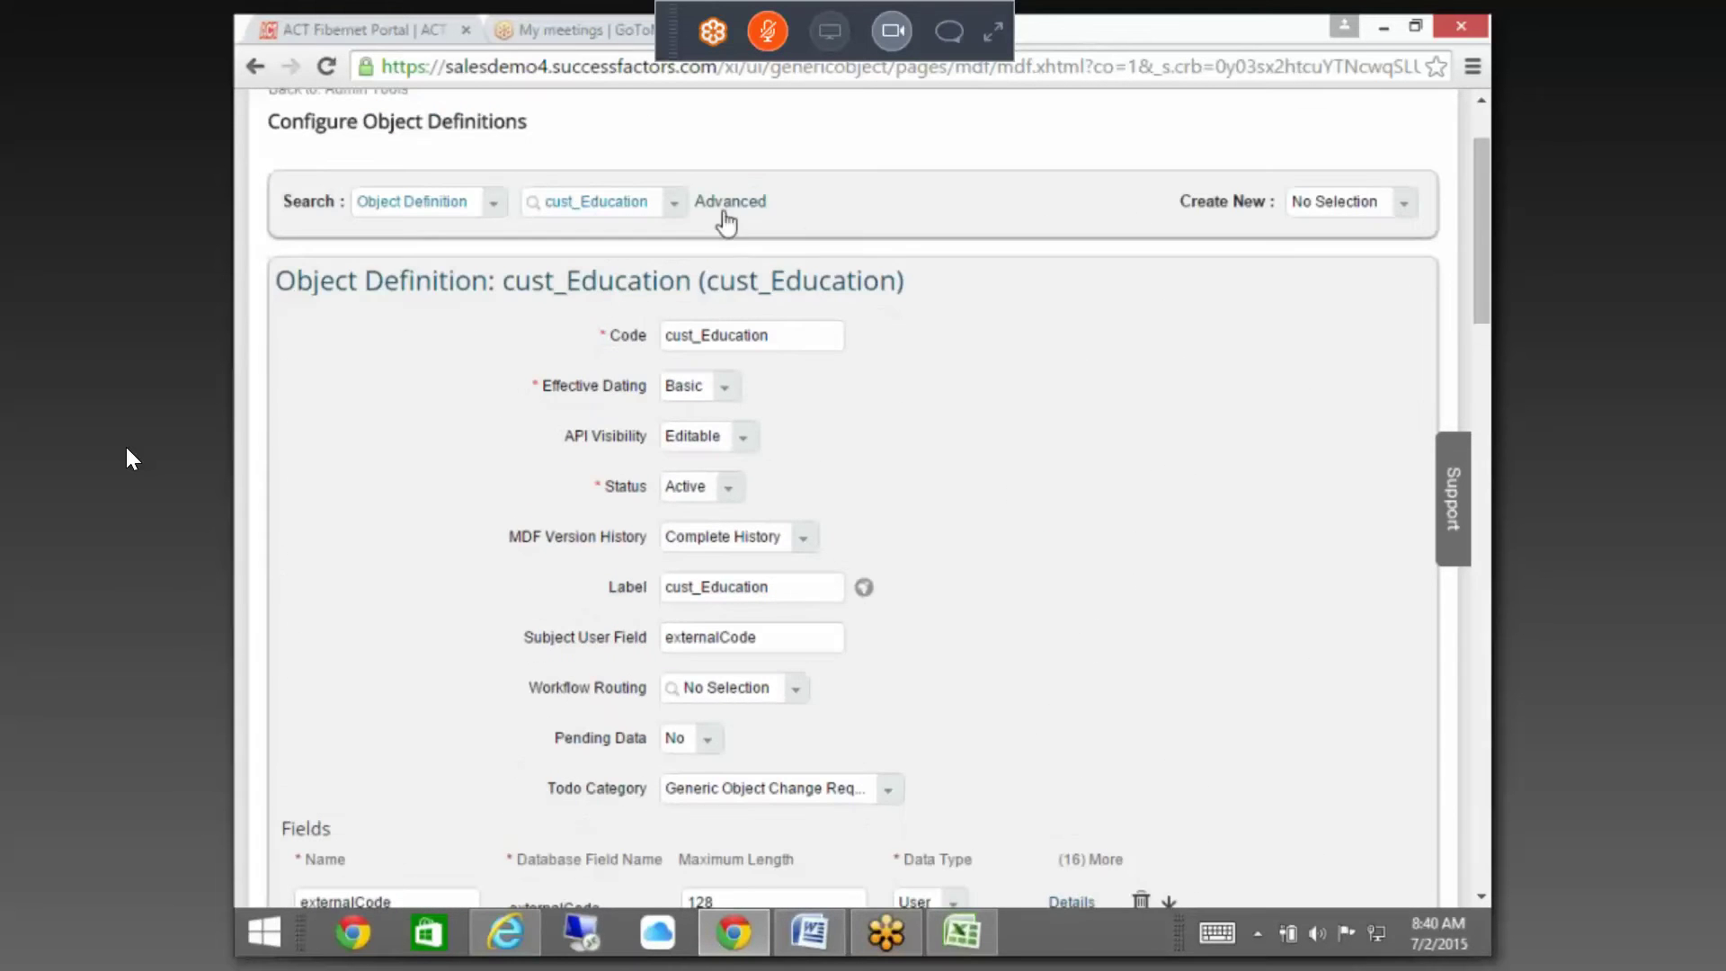
click(724, 205)
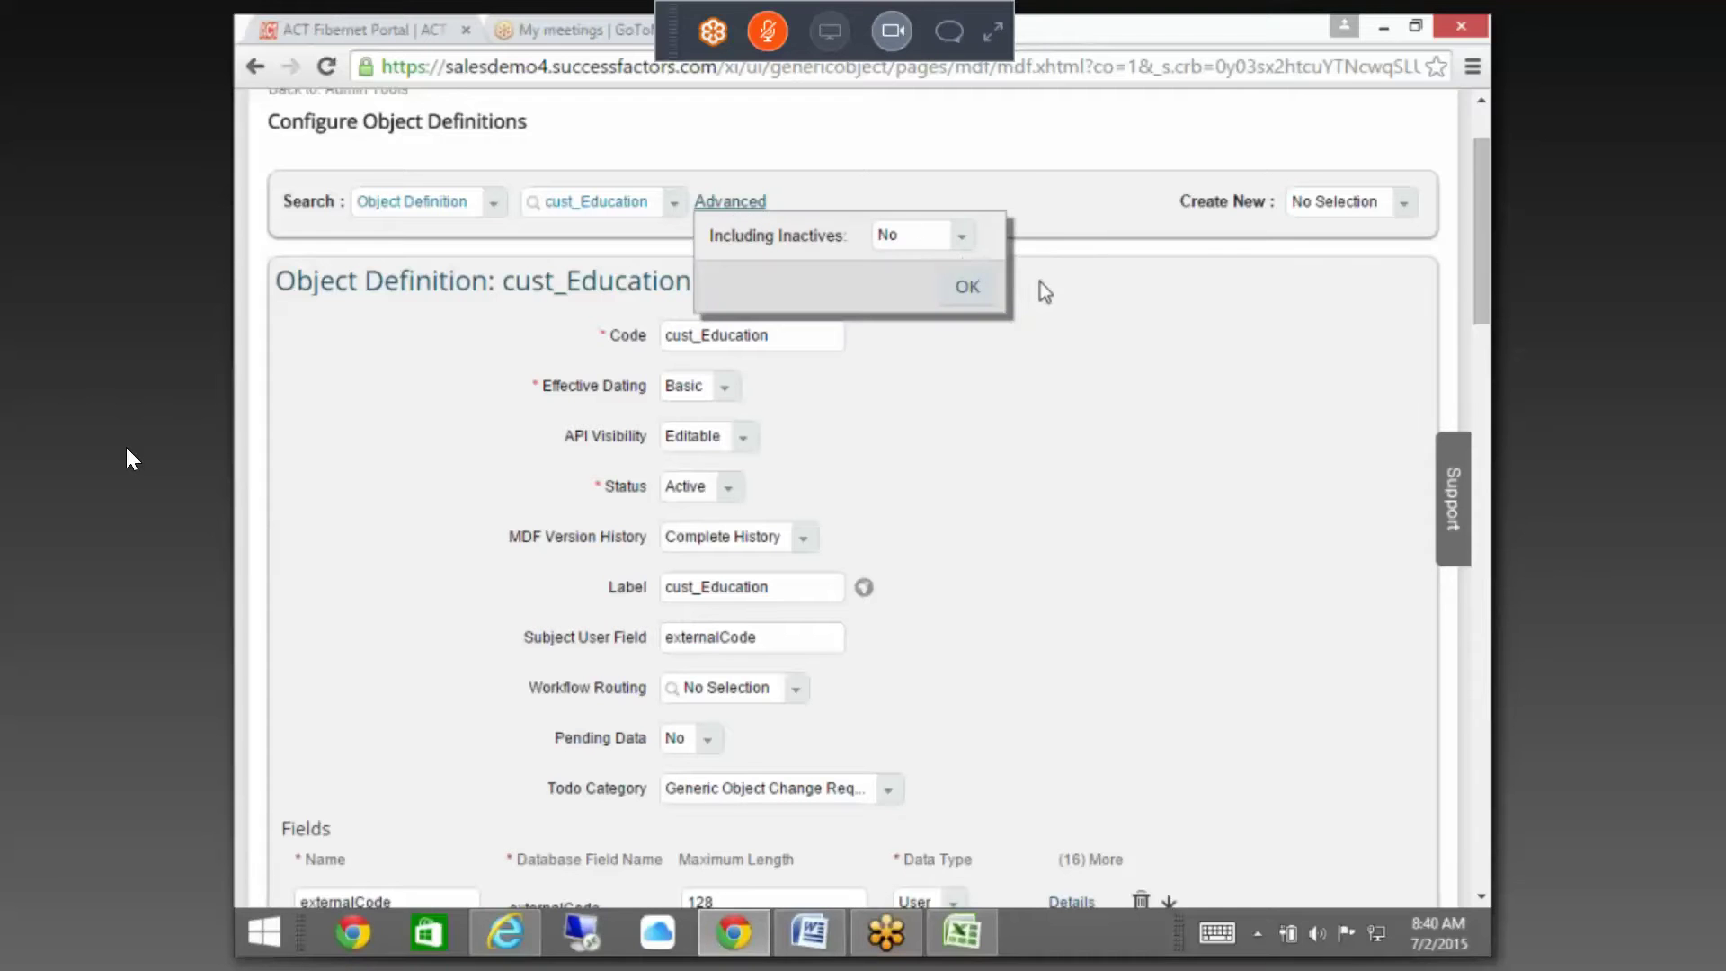
click(971, 287)
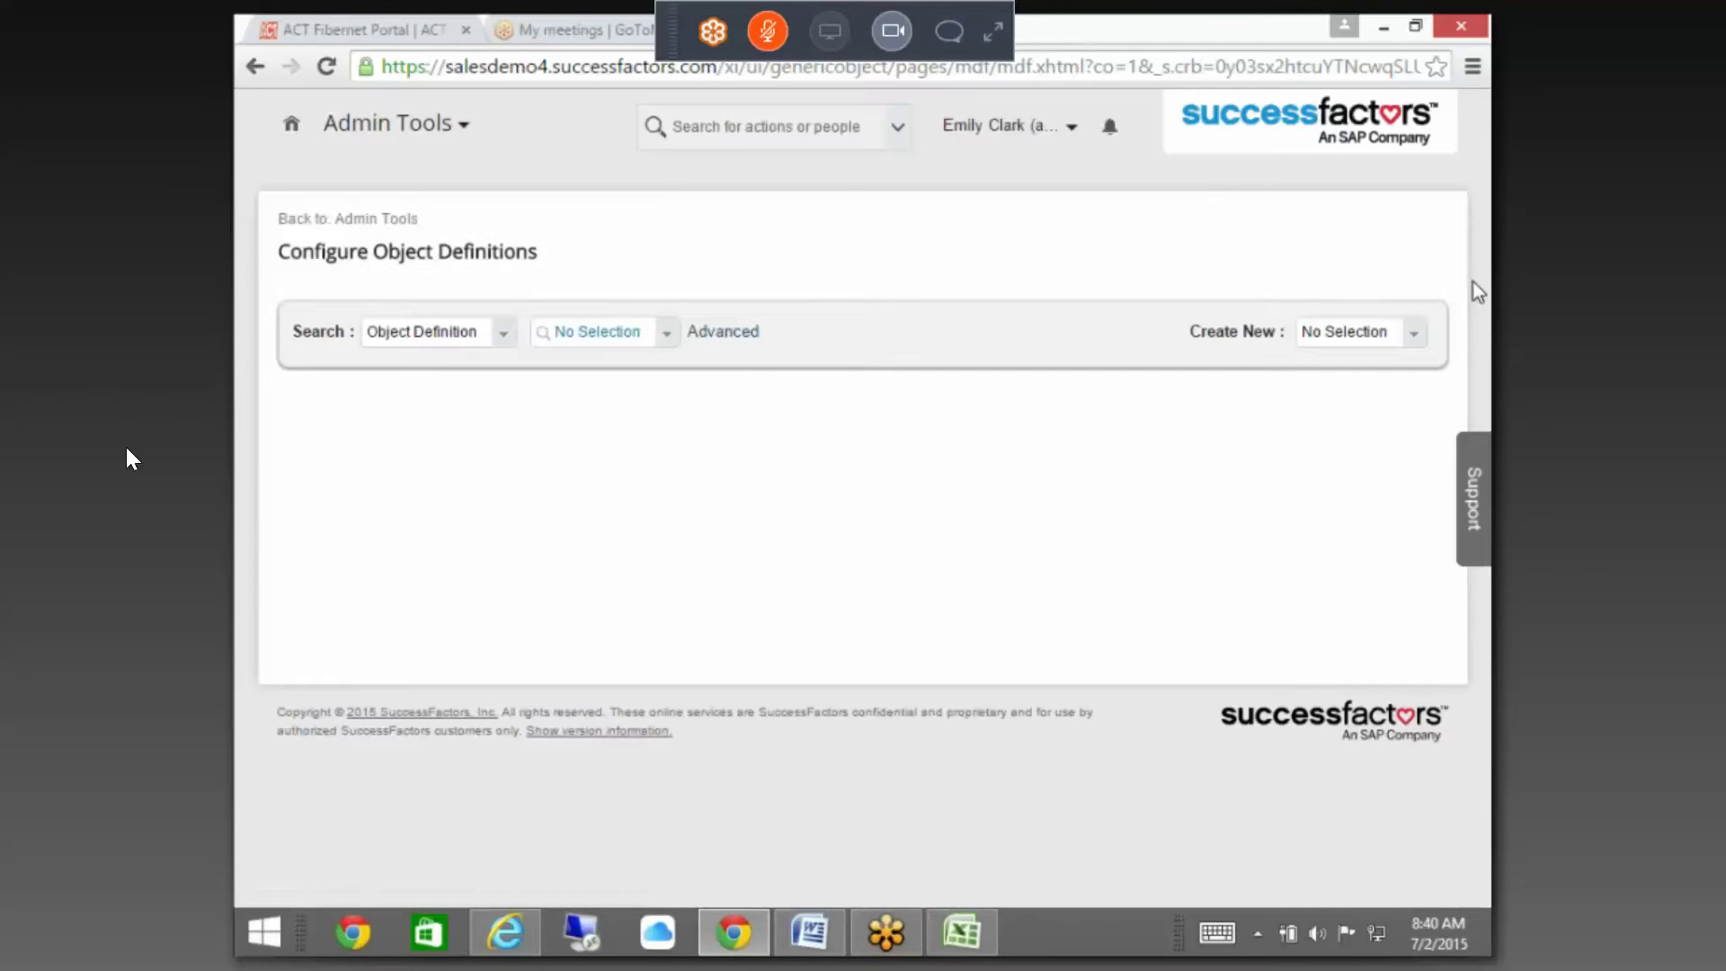
- Search for the cust_Education object definition again and reopen it for correction
click(643, 332)
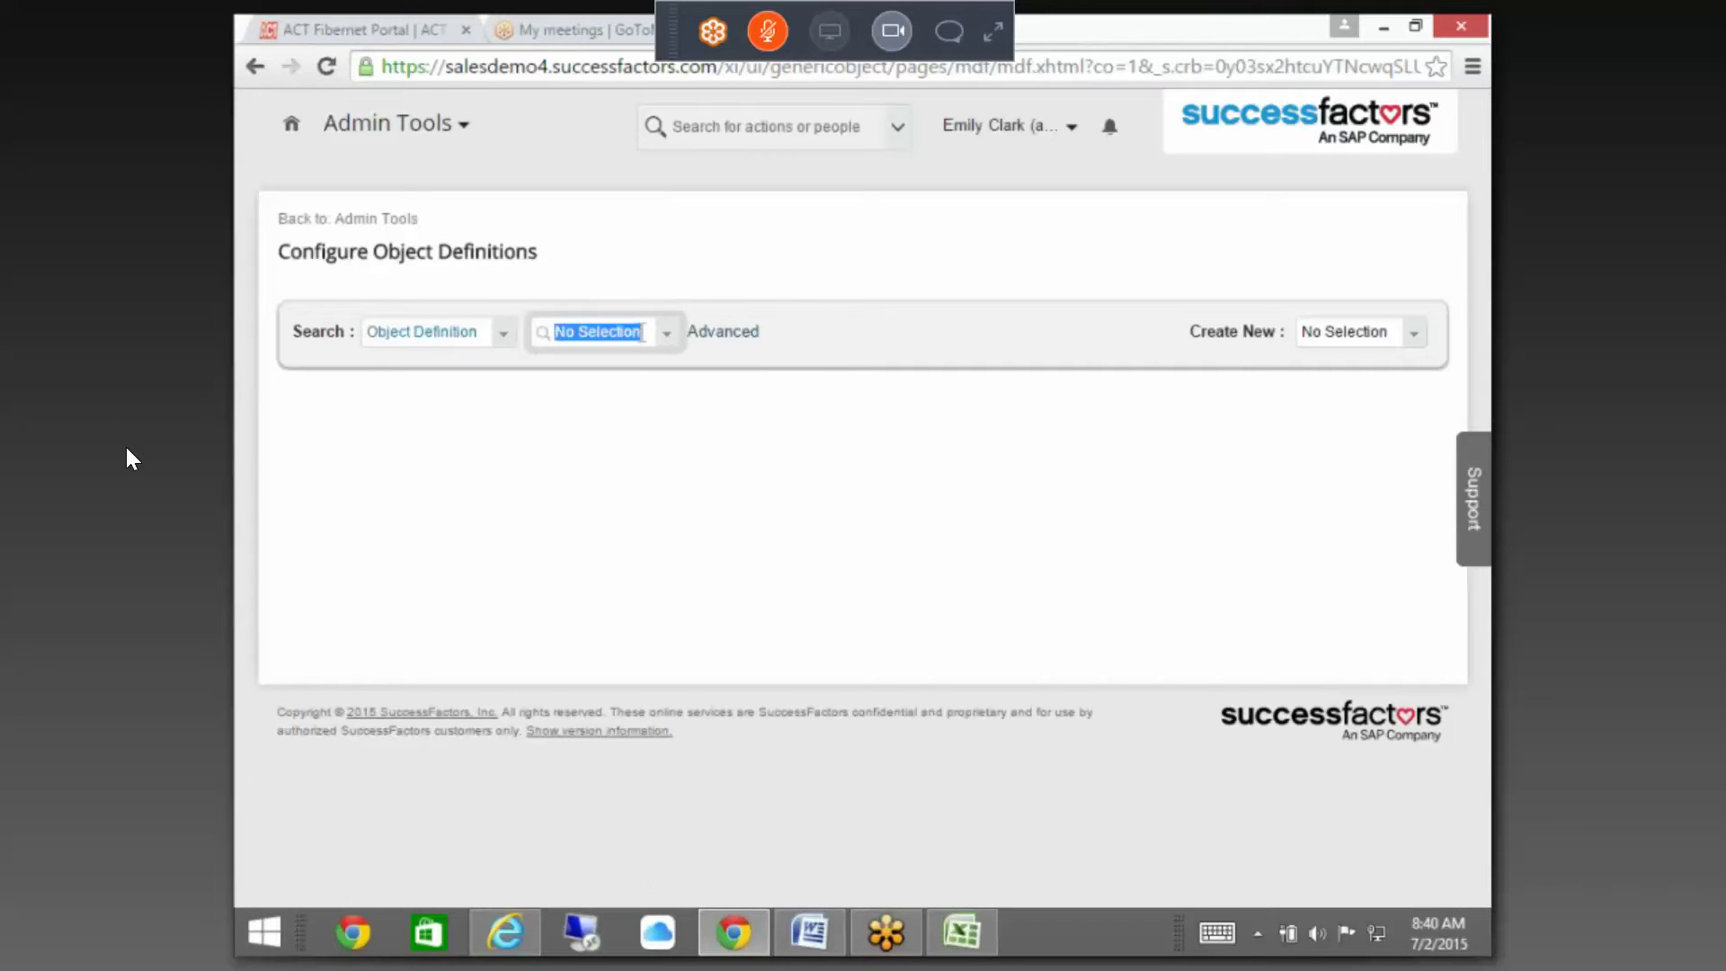
text(cust_)
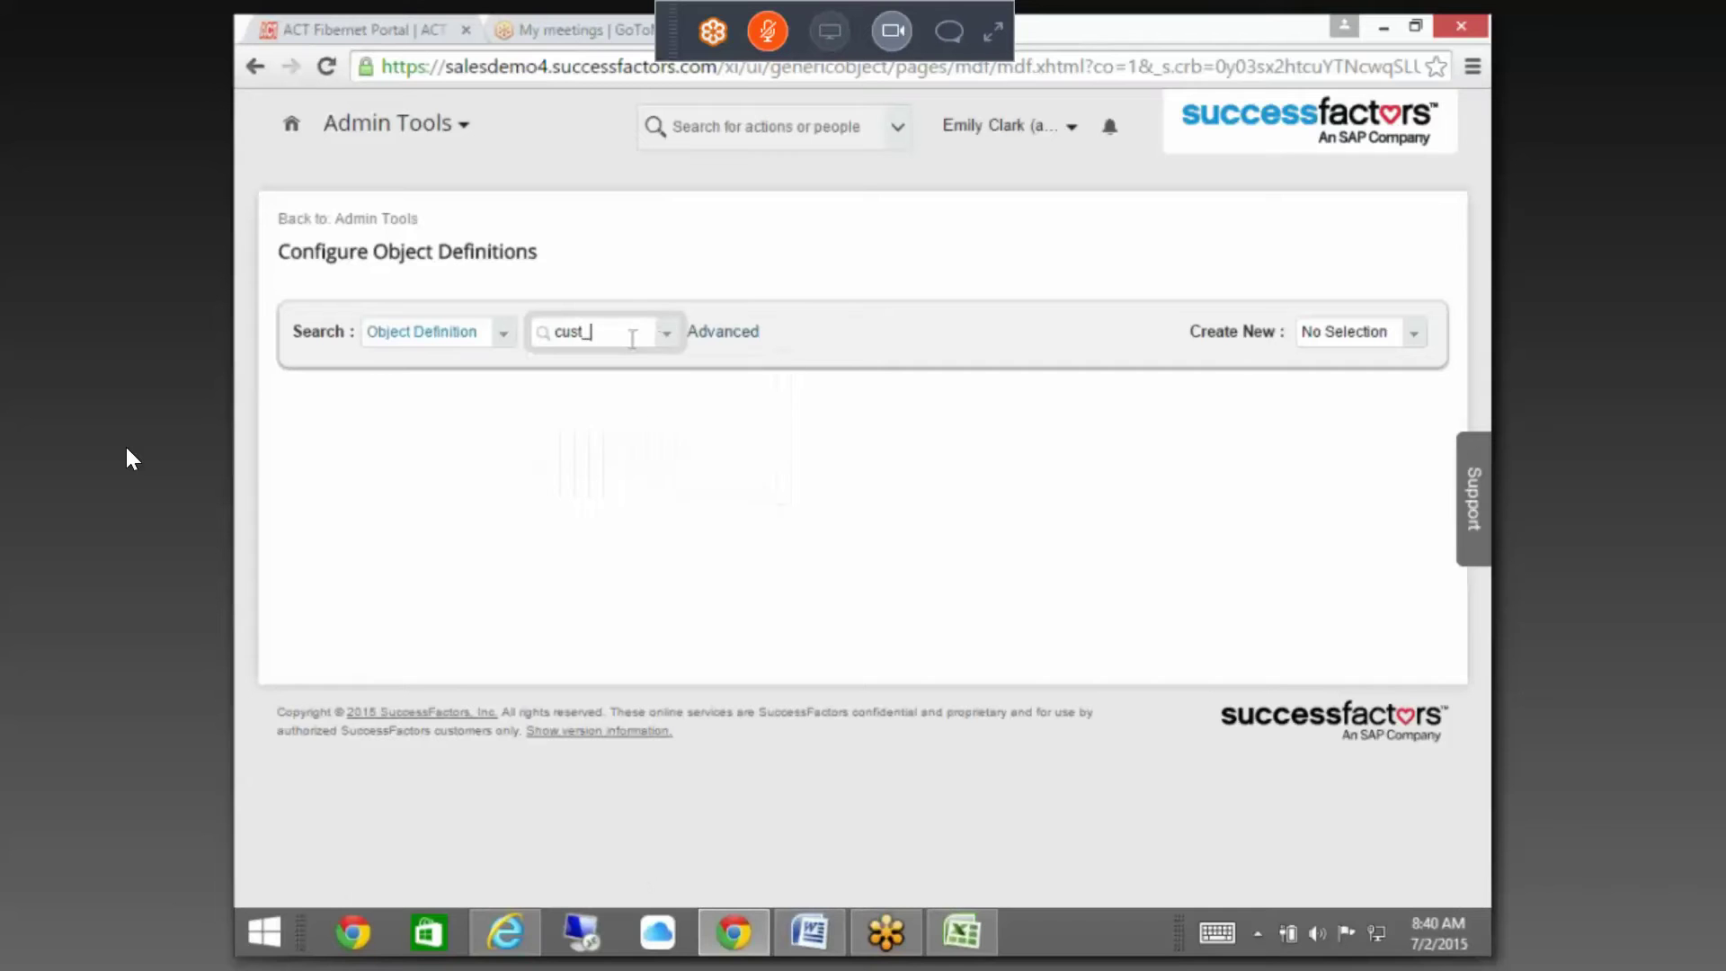
text(ed)
click(613, 364)
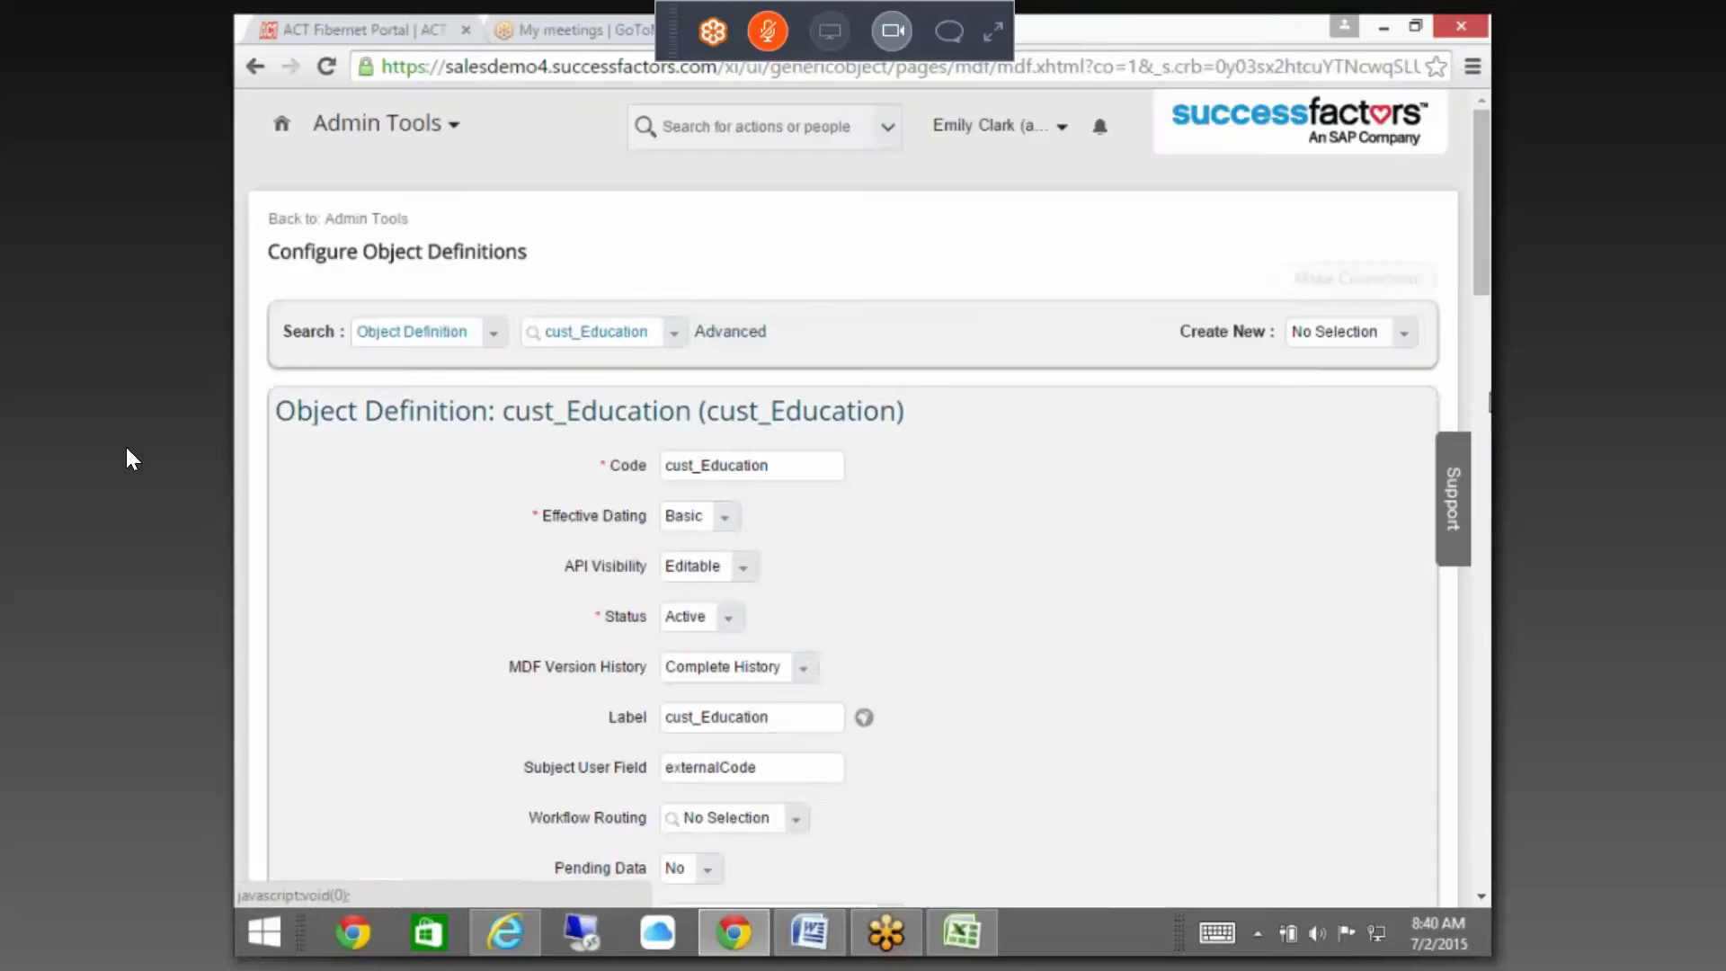
- Remove the Test_Education rule from the object's saveRules
drag(1483, 276, 1485, 706)
scroll(486, 629, down, 8)
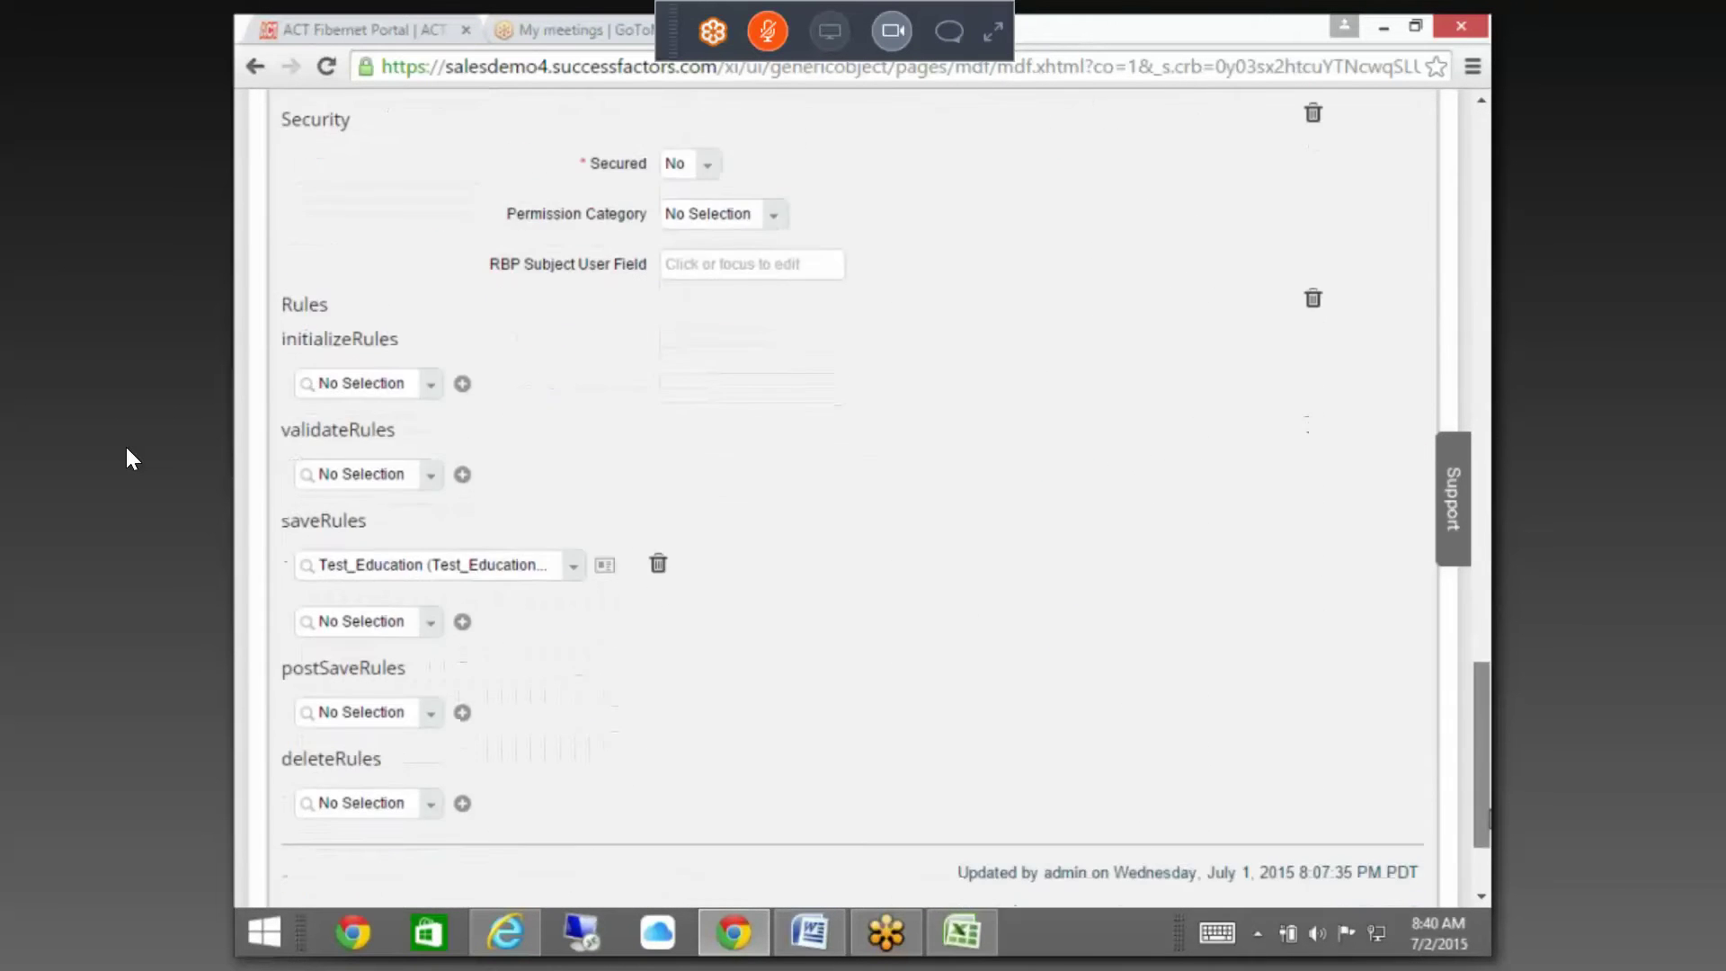
click(658, 558)
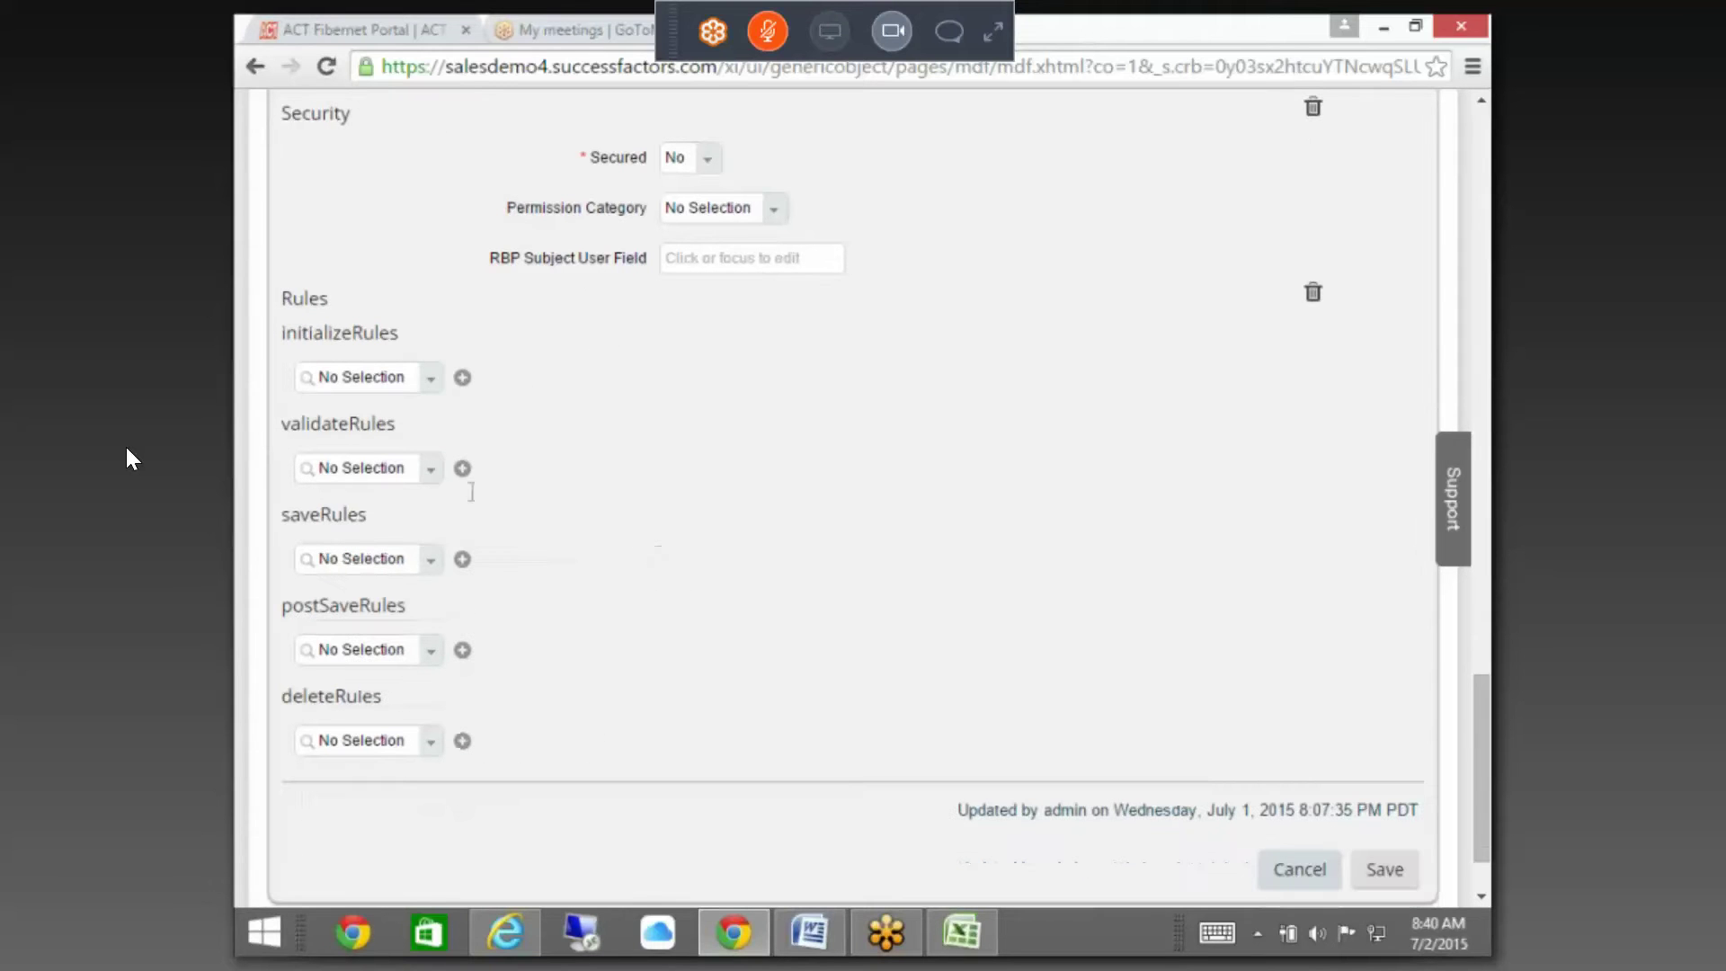
- Assign the Test_Education rule under the object's initializeRules
click(394, 378)
text(test)
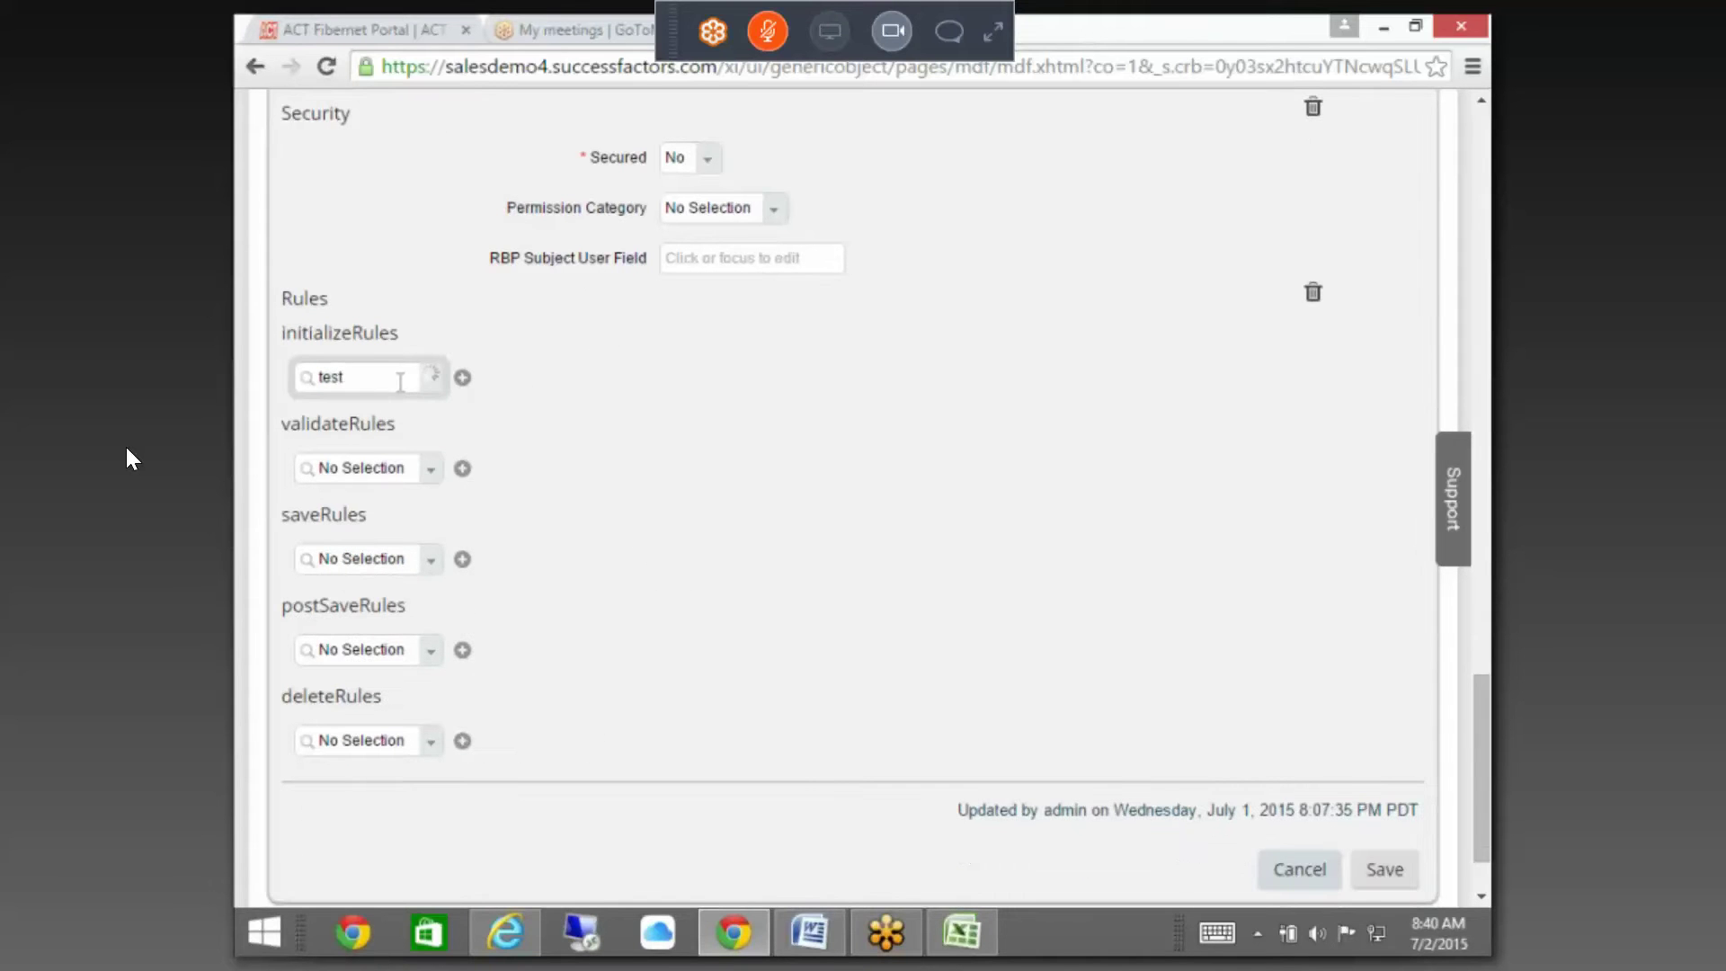
text(_e)
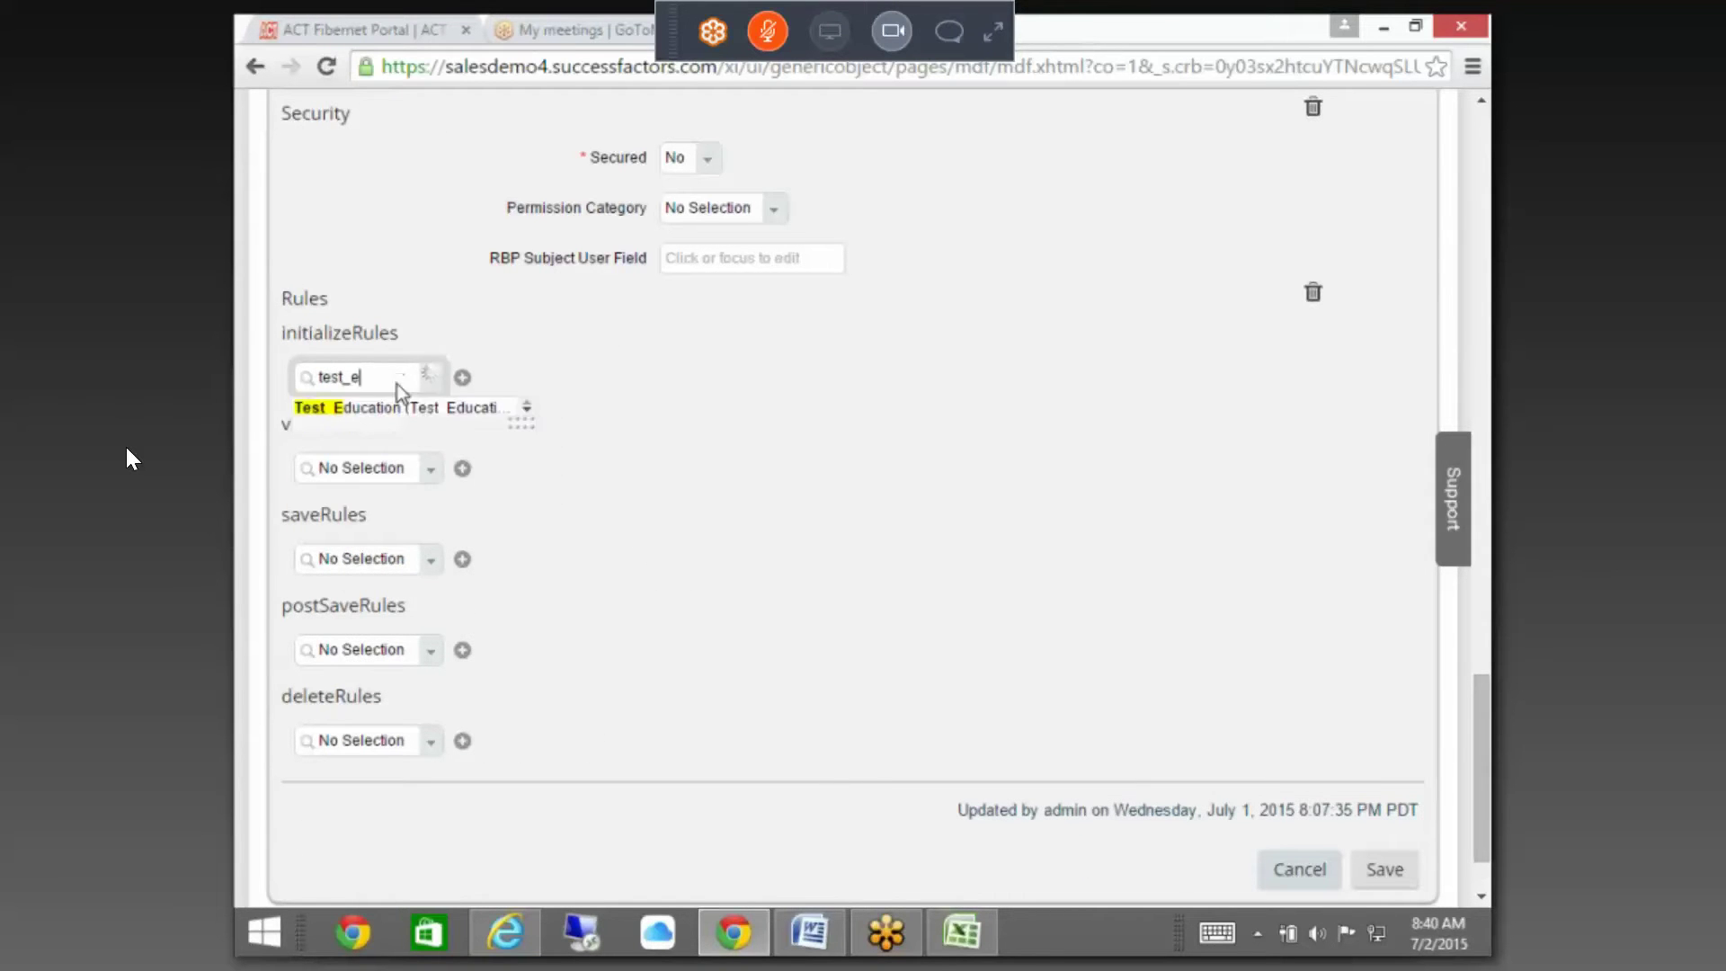
click(463, 404)
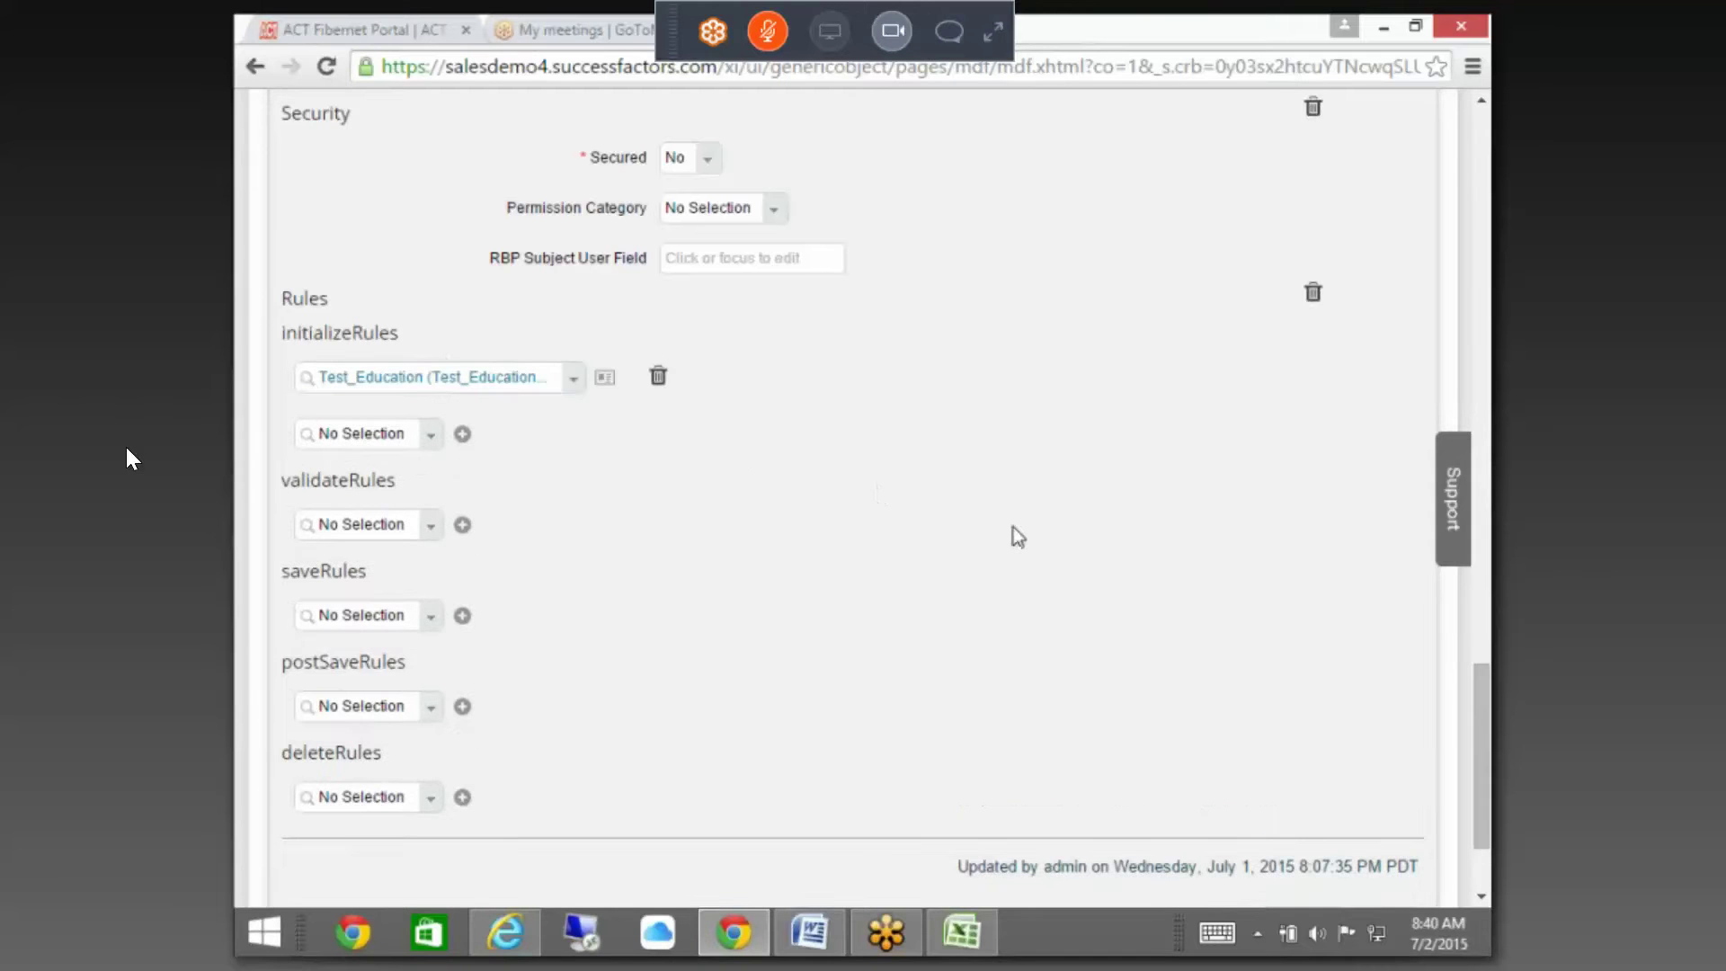
drag(1481, 742, 1392, 778)
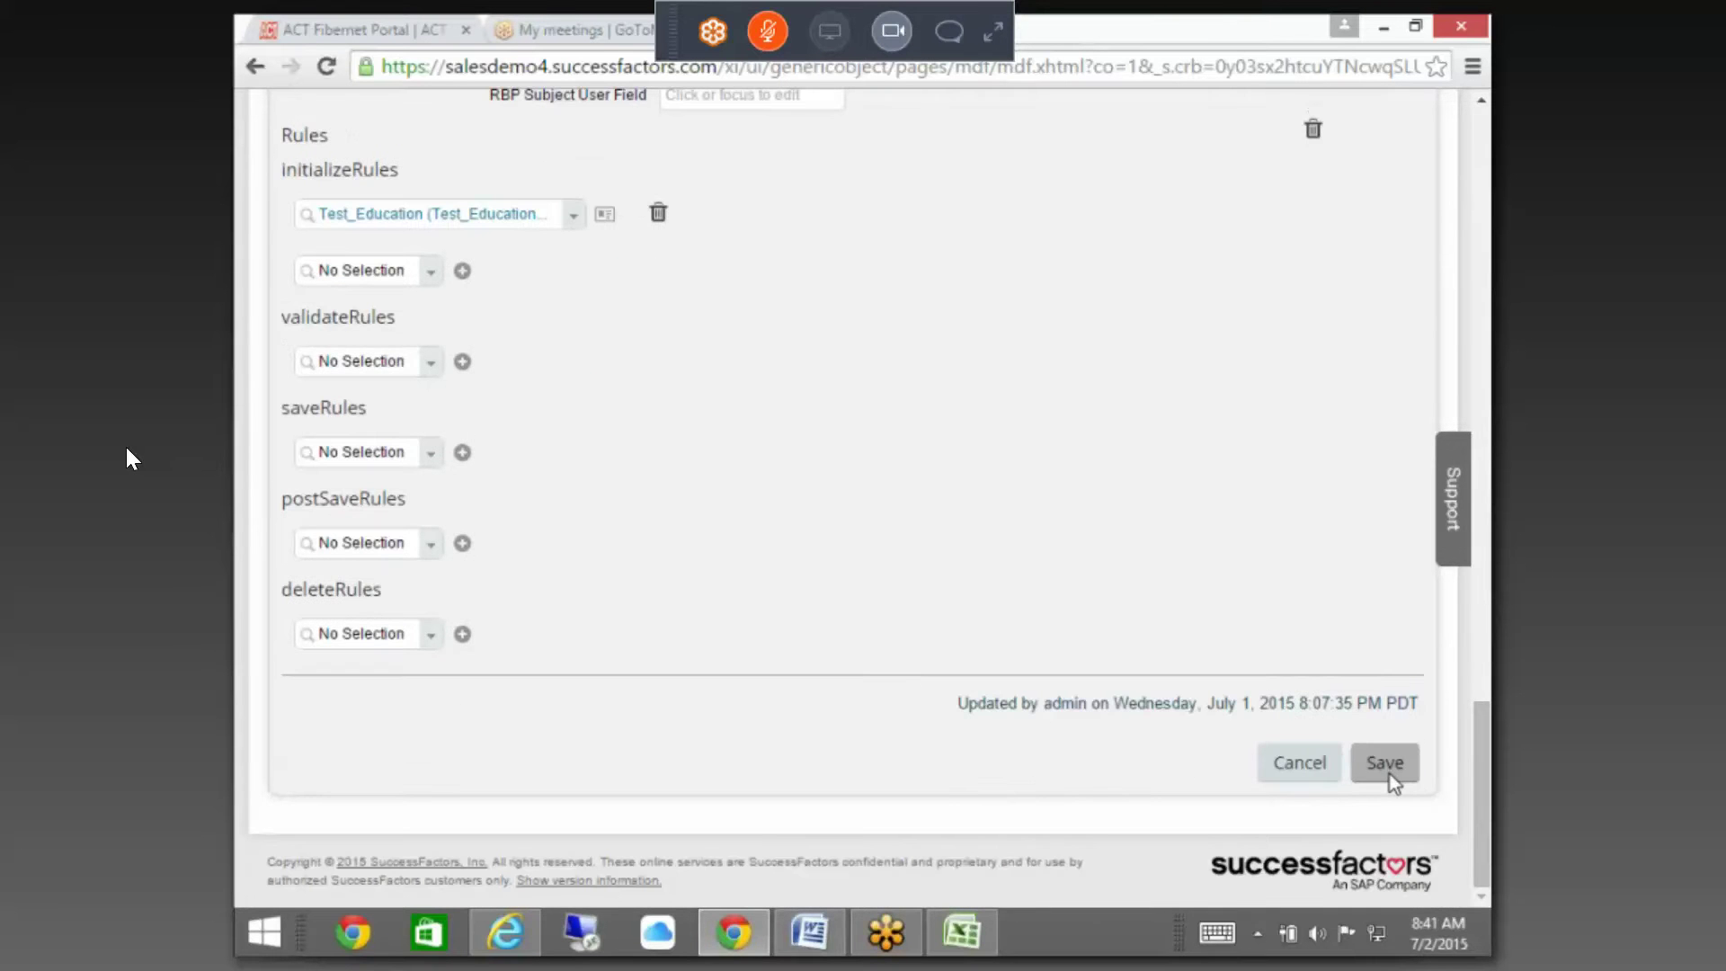
- Save the corrected cust_Education object definition
click(1385, 763)
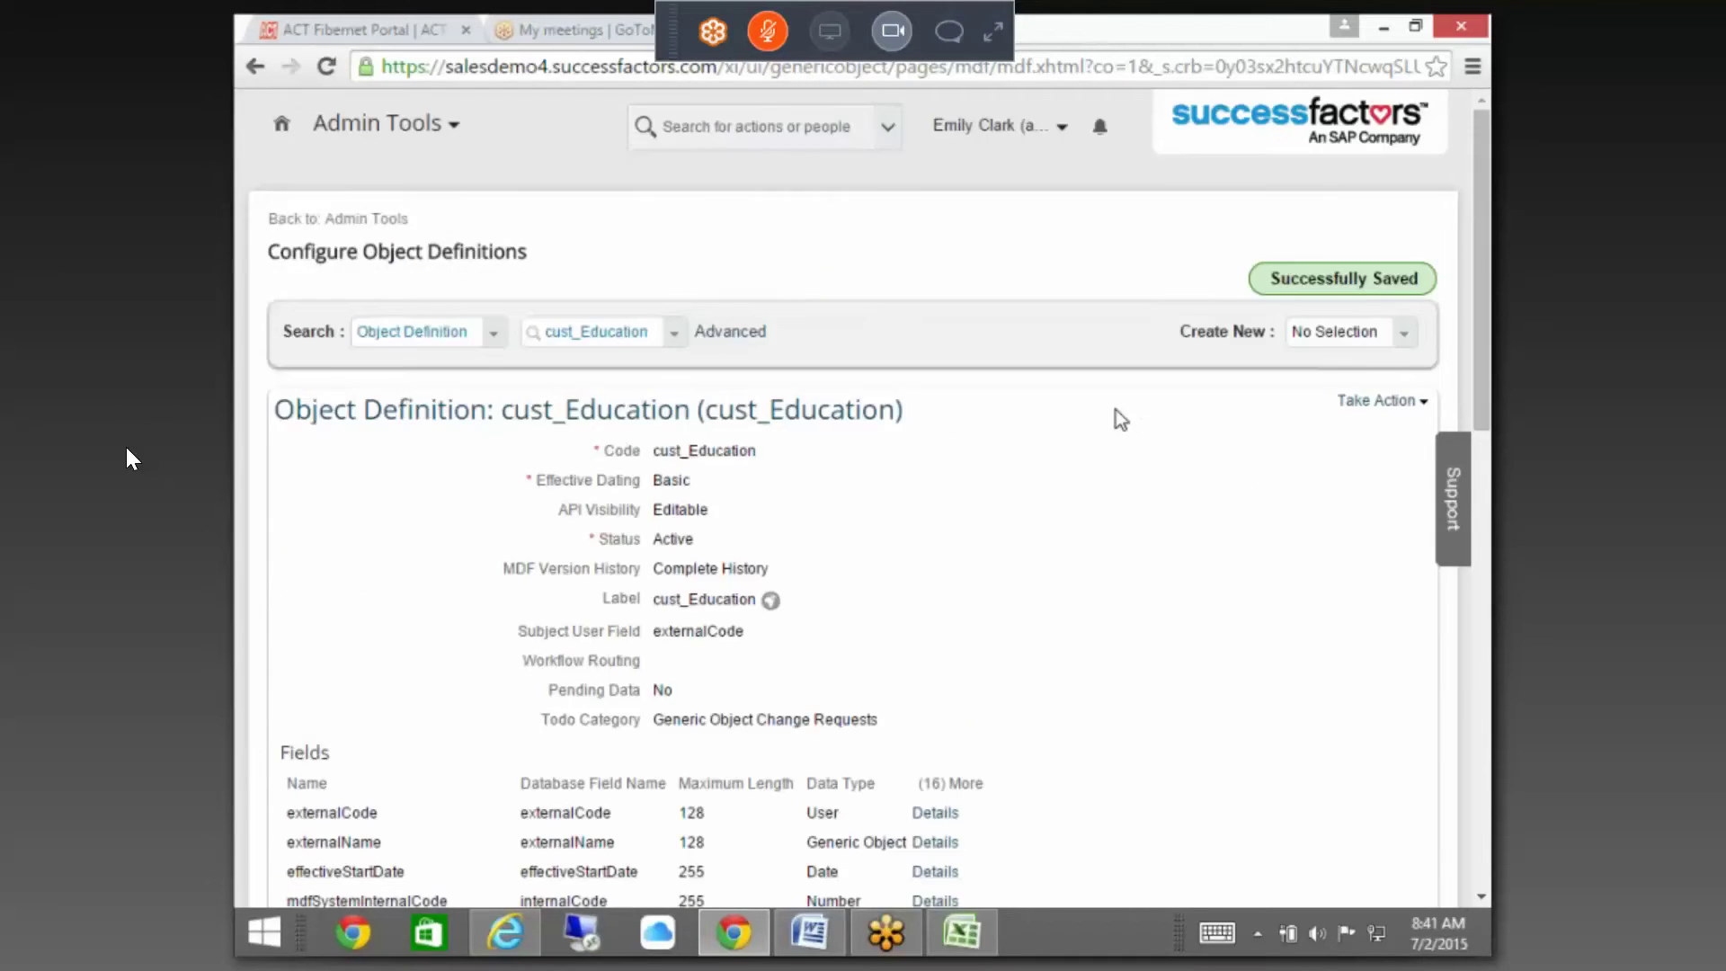
- Look up the Munich Program Manager and open that employee's Education Background
click(778, 133)
text(car)
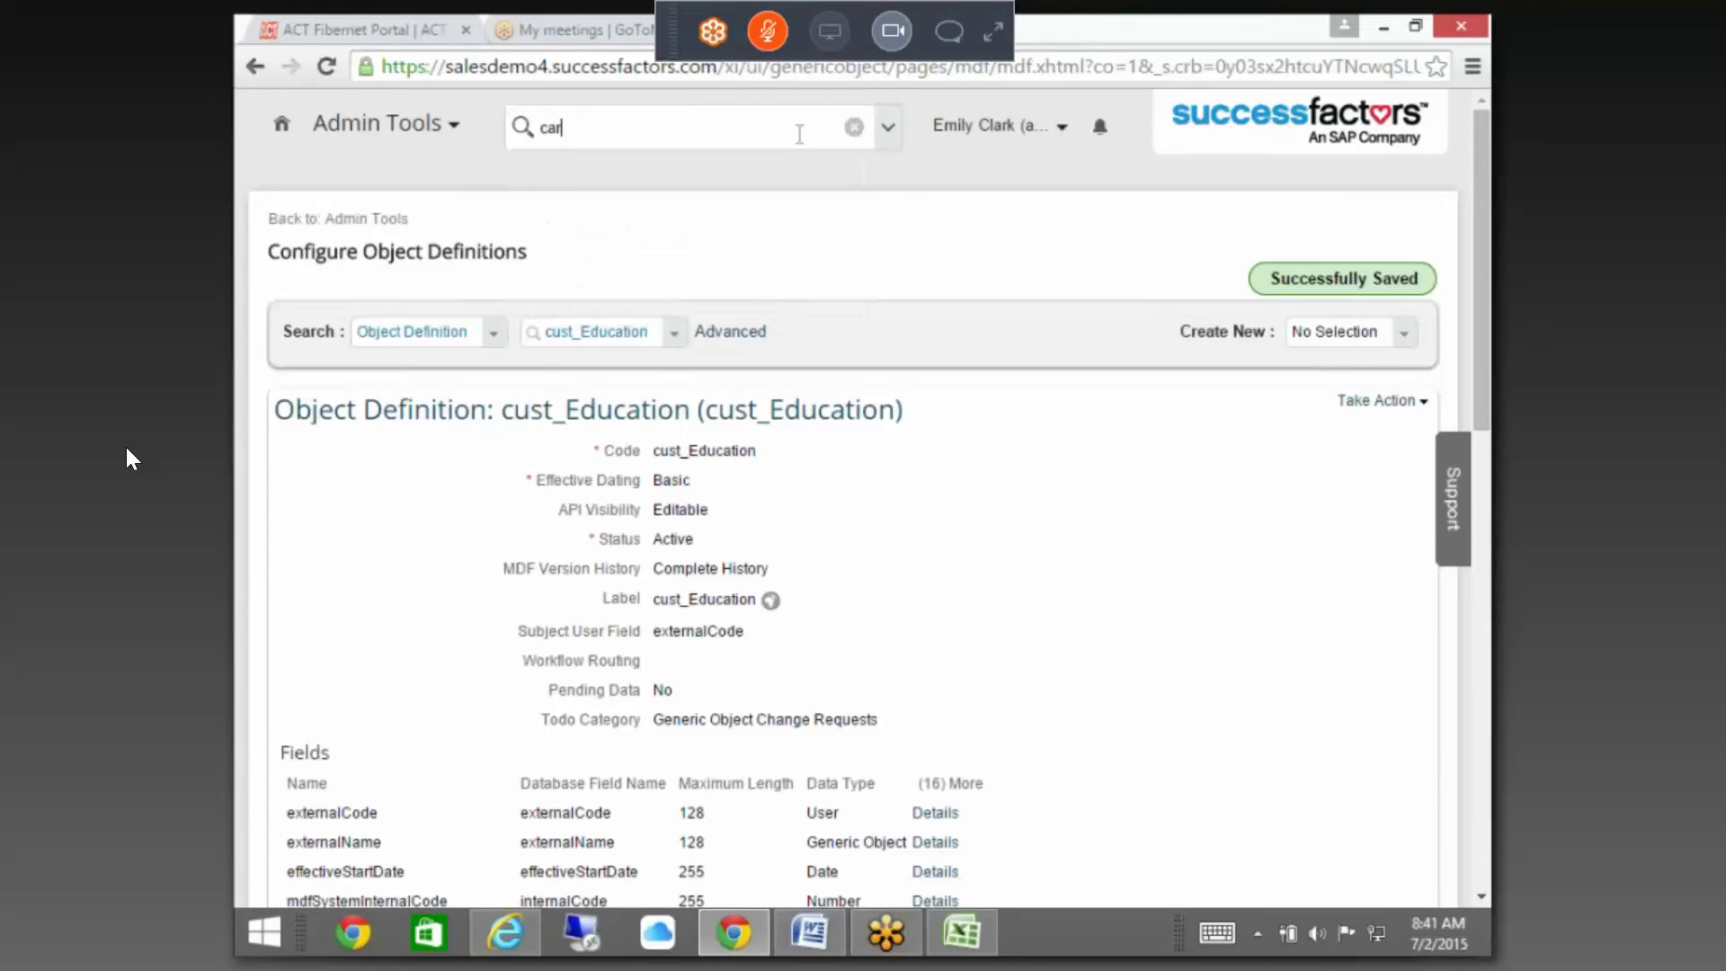
text(l)
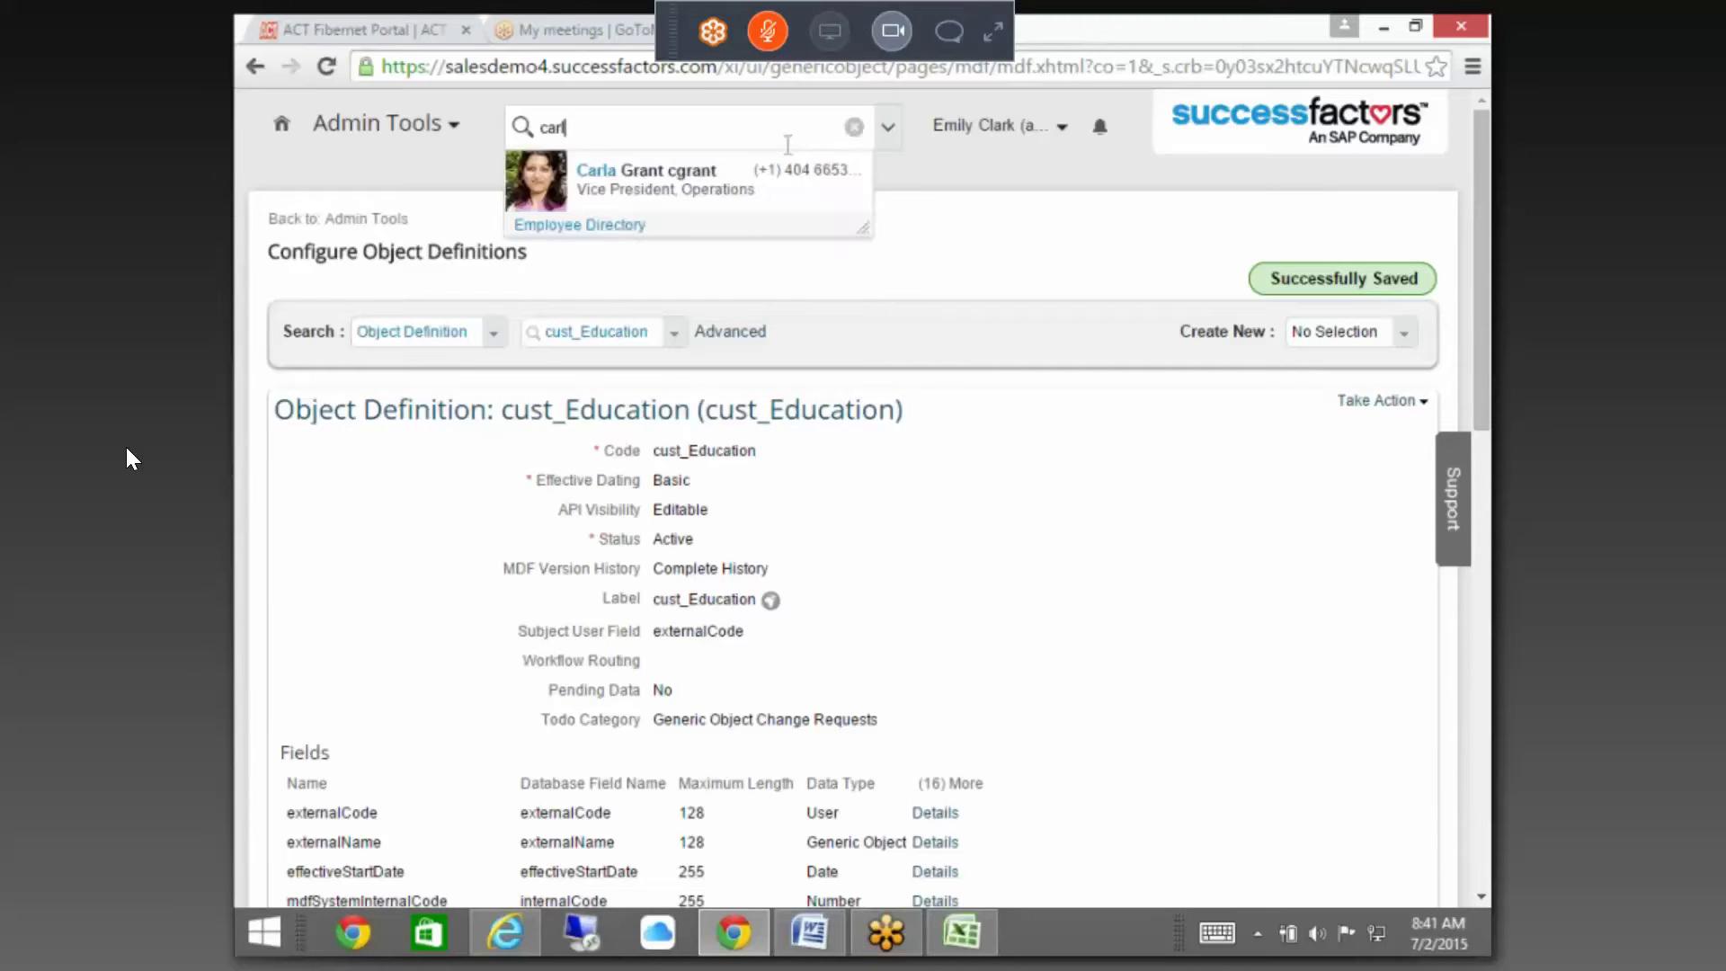
mouse_move(867, 174)
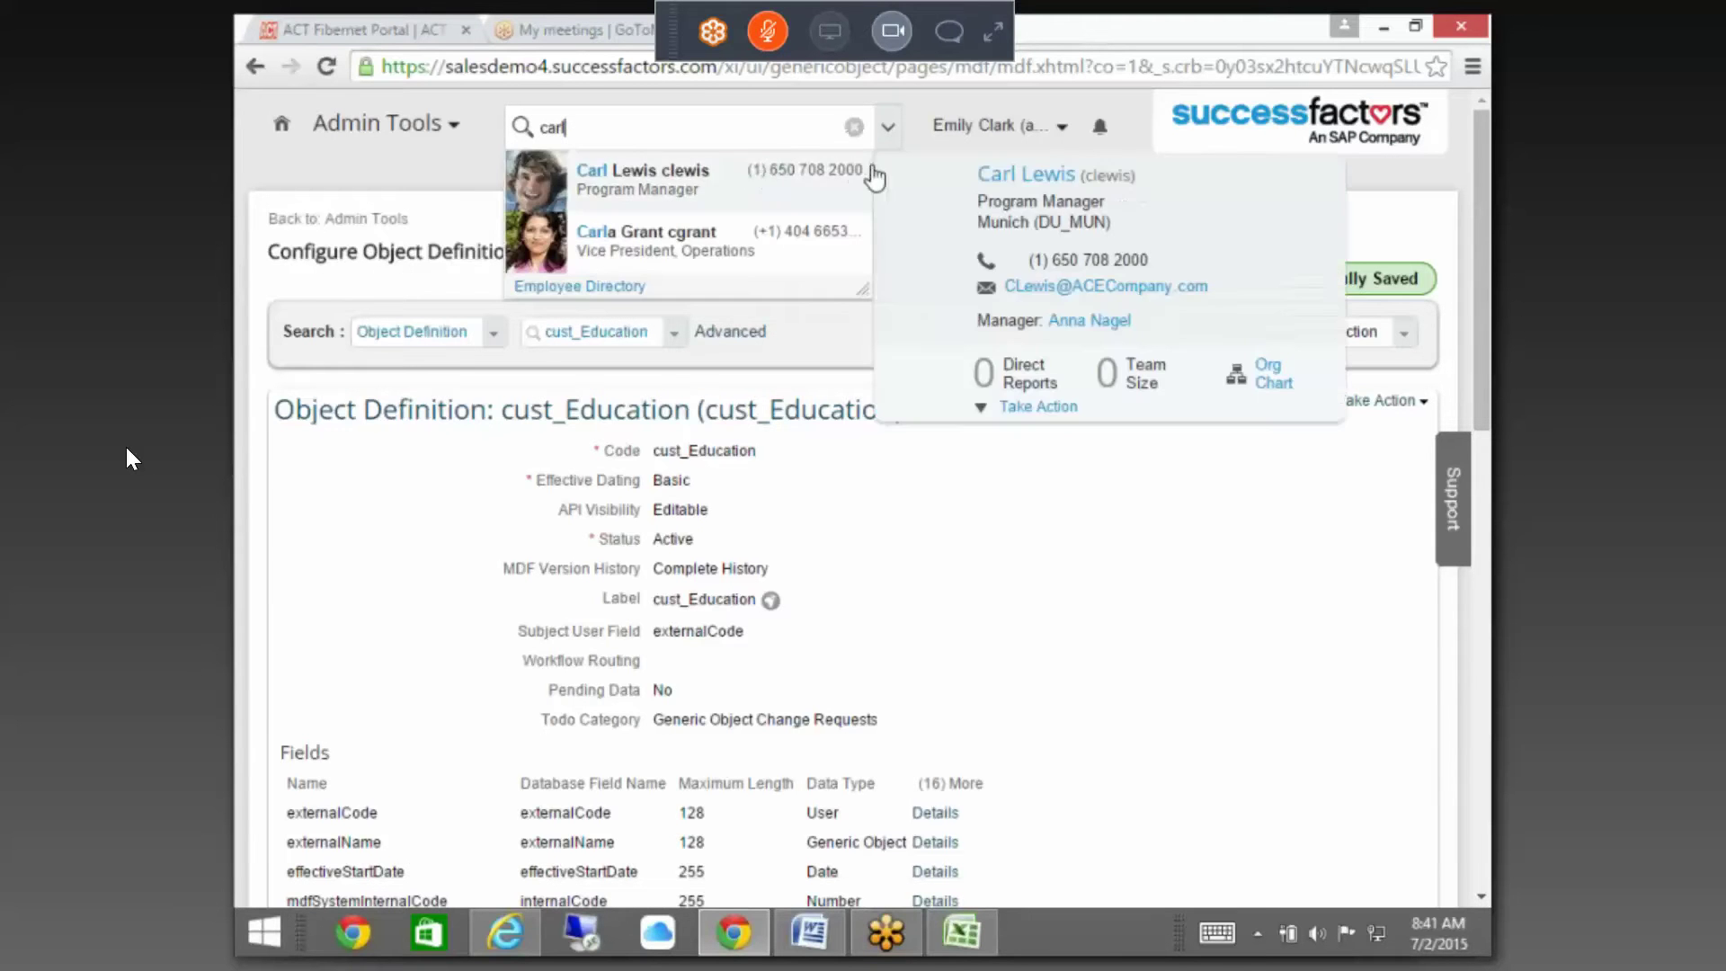
click(1034, 404)
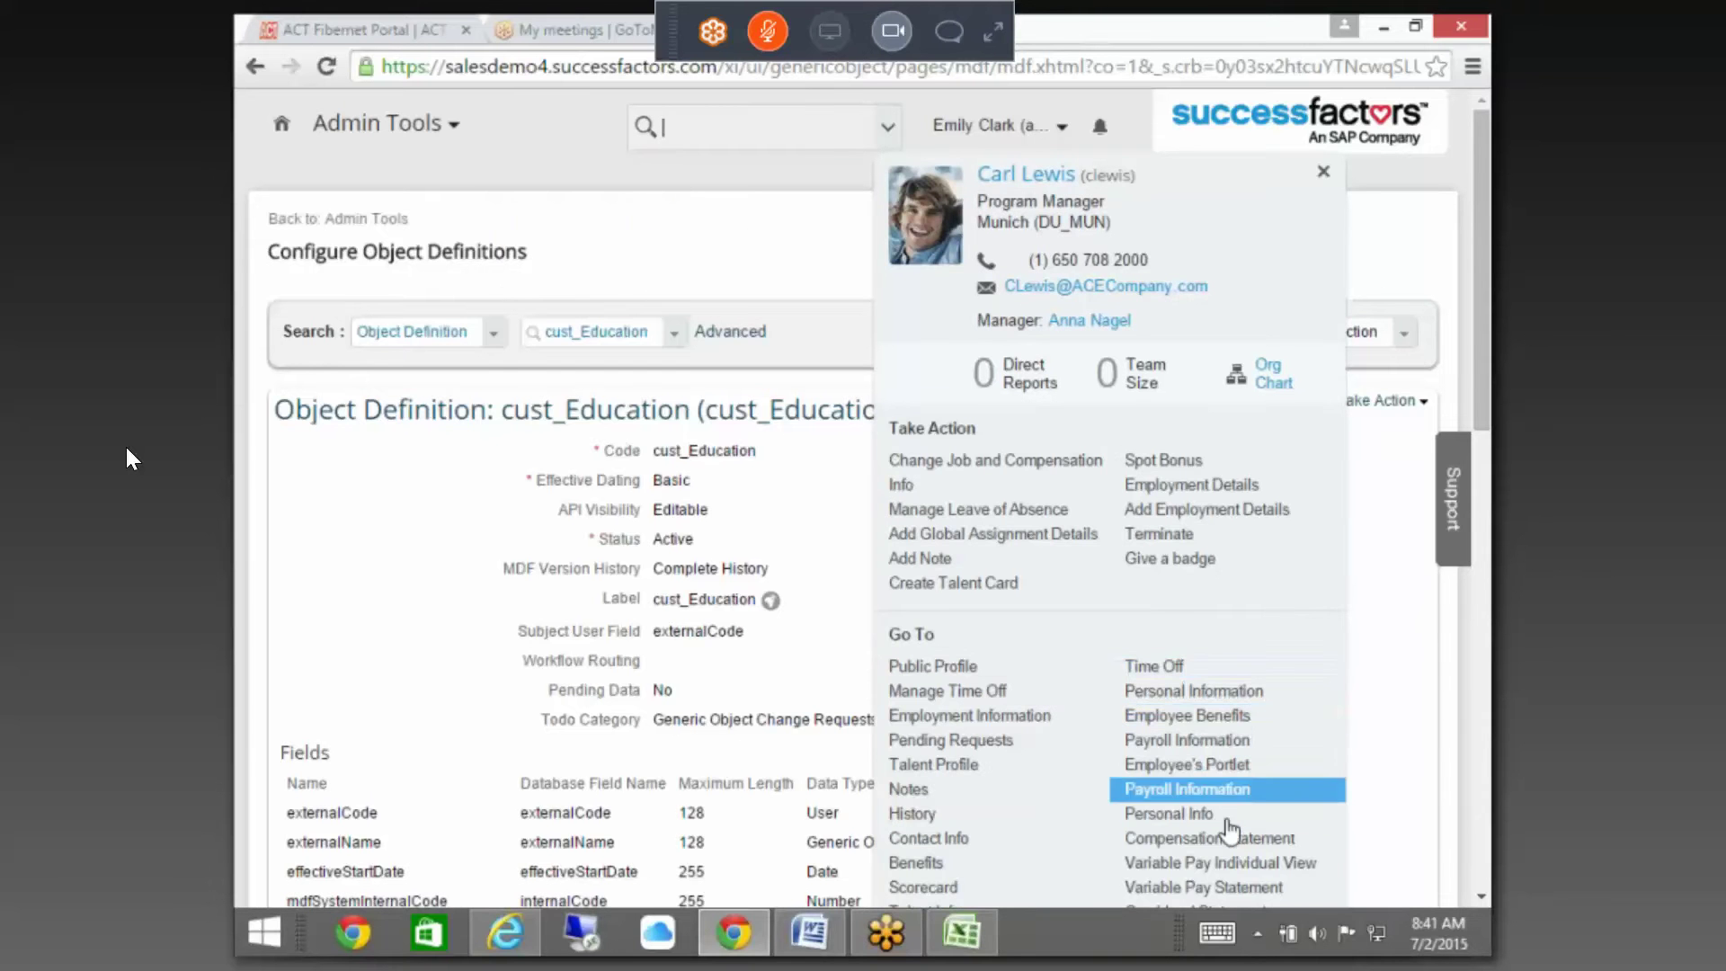
scroll(1224, 845, down, 1)
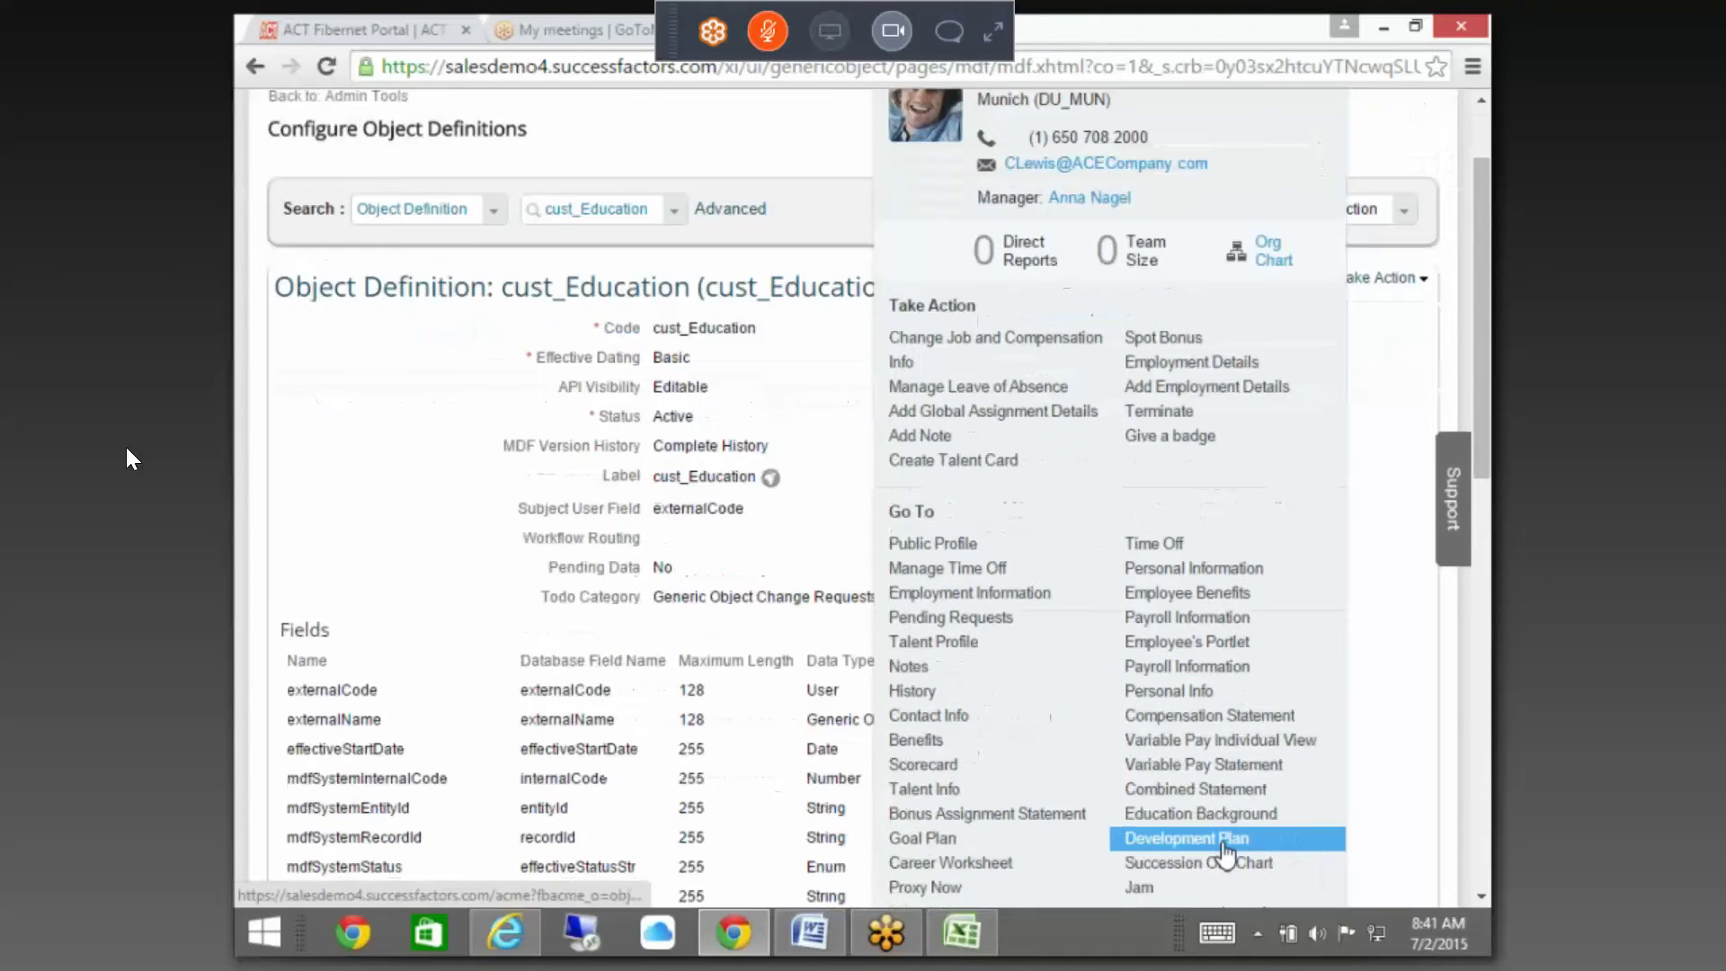
scroll(1224, 851, down, 1)
click(1199, 692)
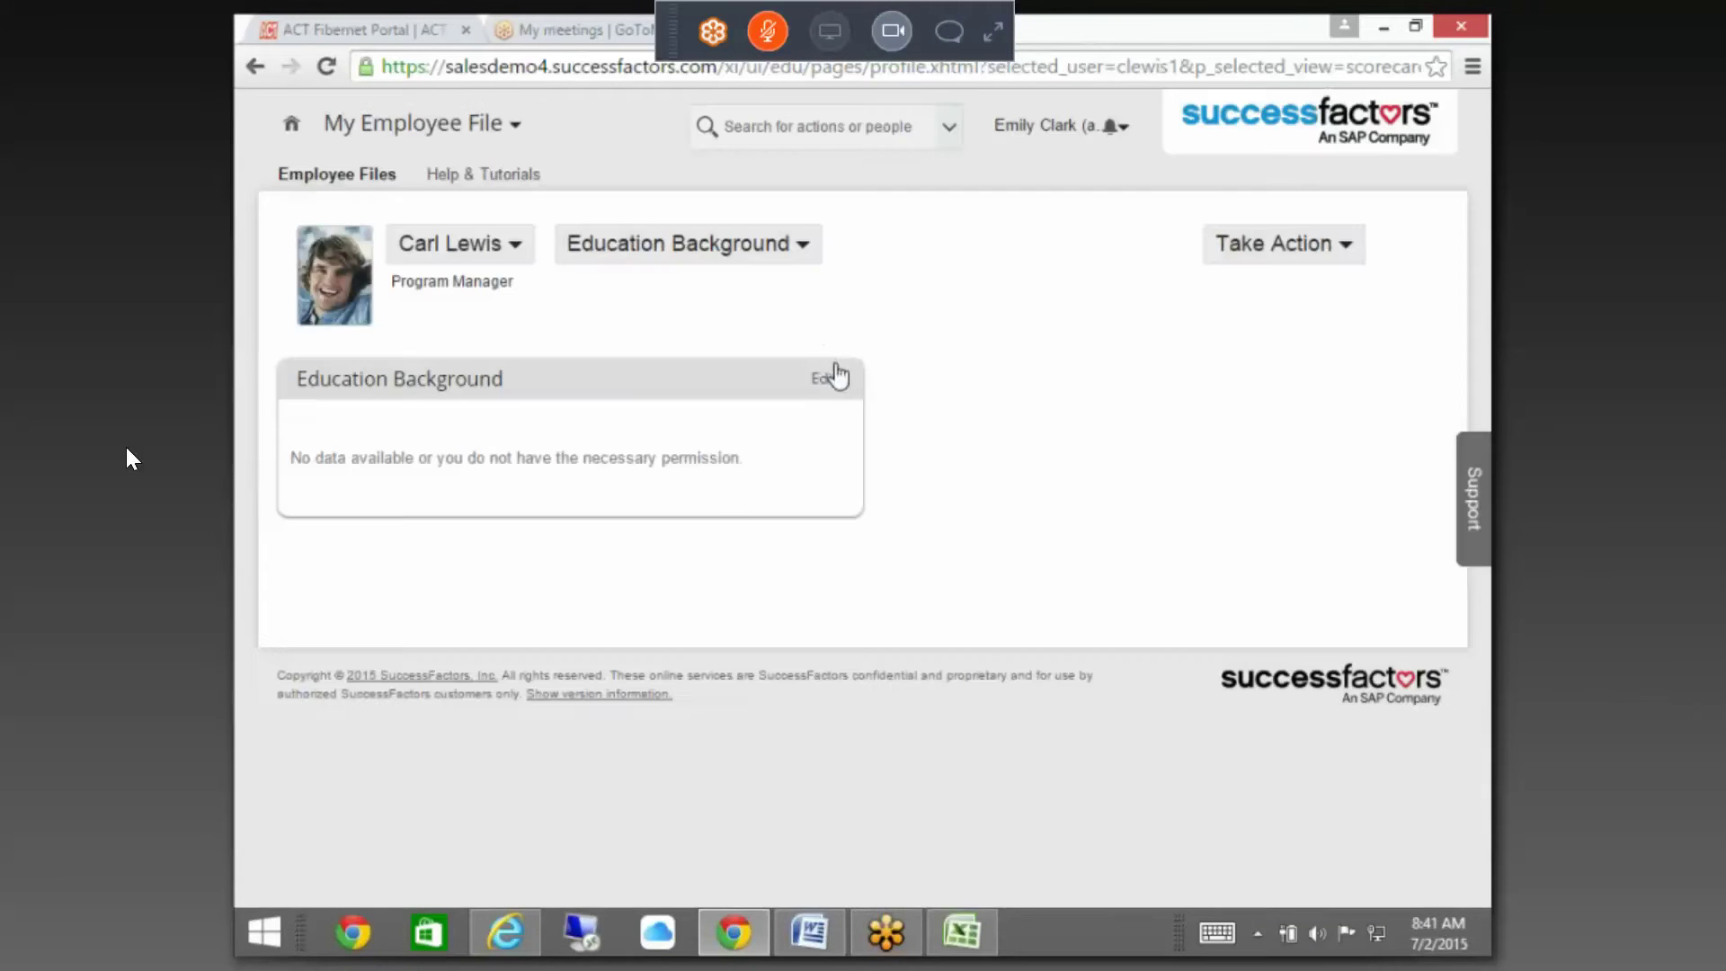
- Start editing the Program Manager's Education Background and set Company to Ace Canada Corp (ACE_CAN)
click(824, 378)
click(1020, 558)
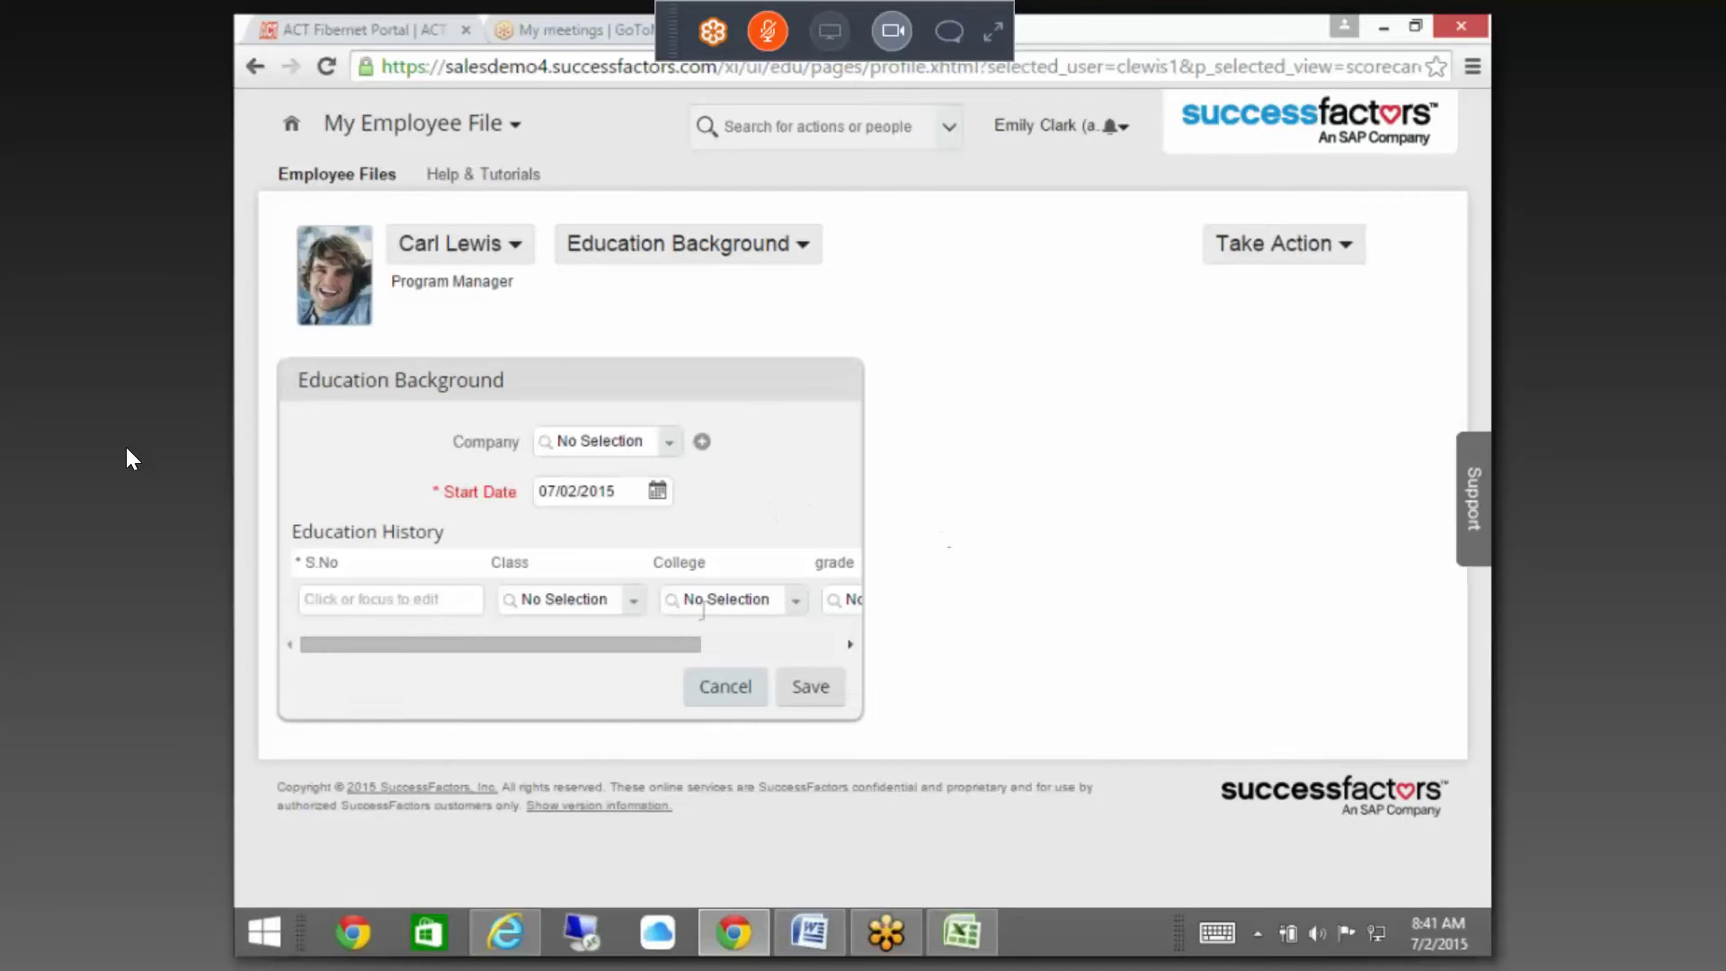
click(671, 441)
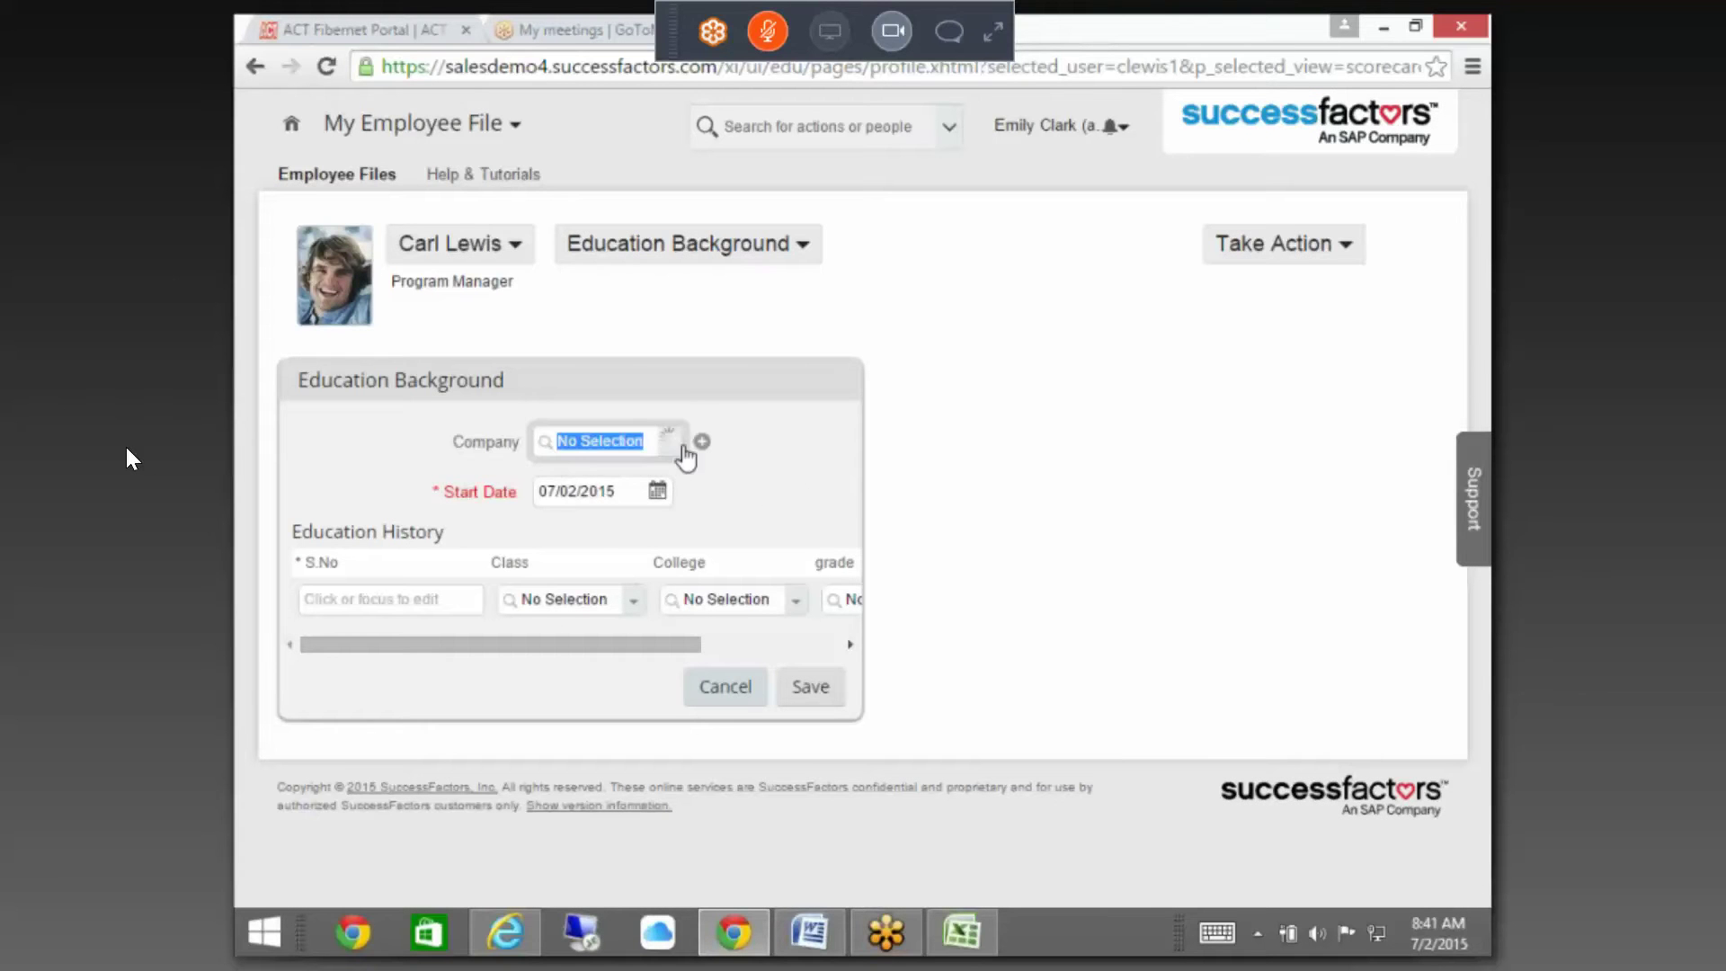
click(733, 550)
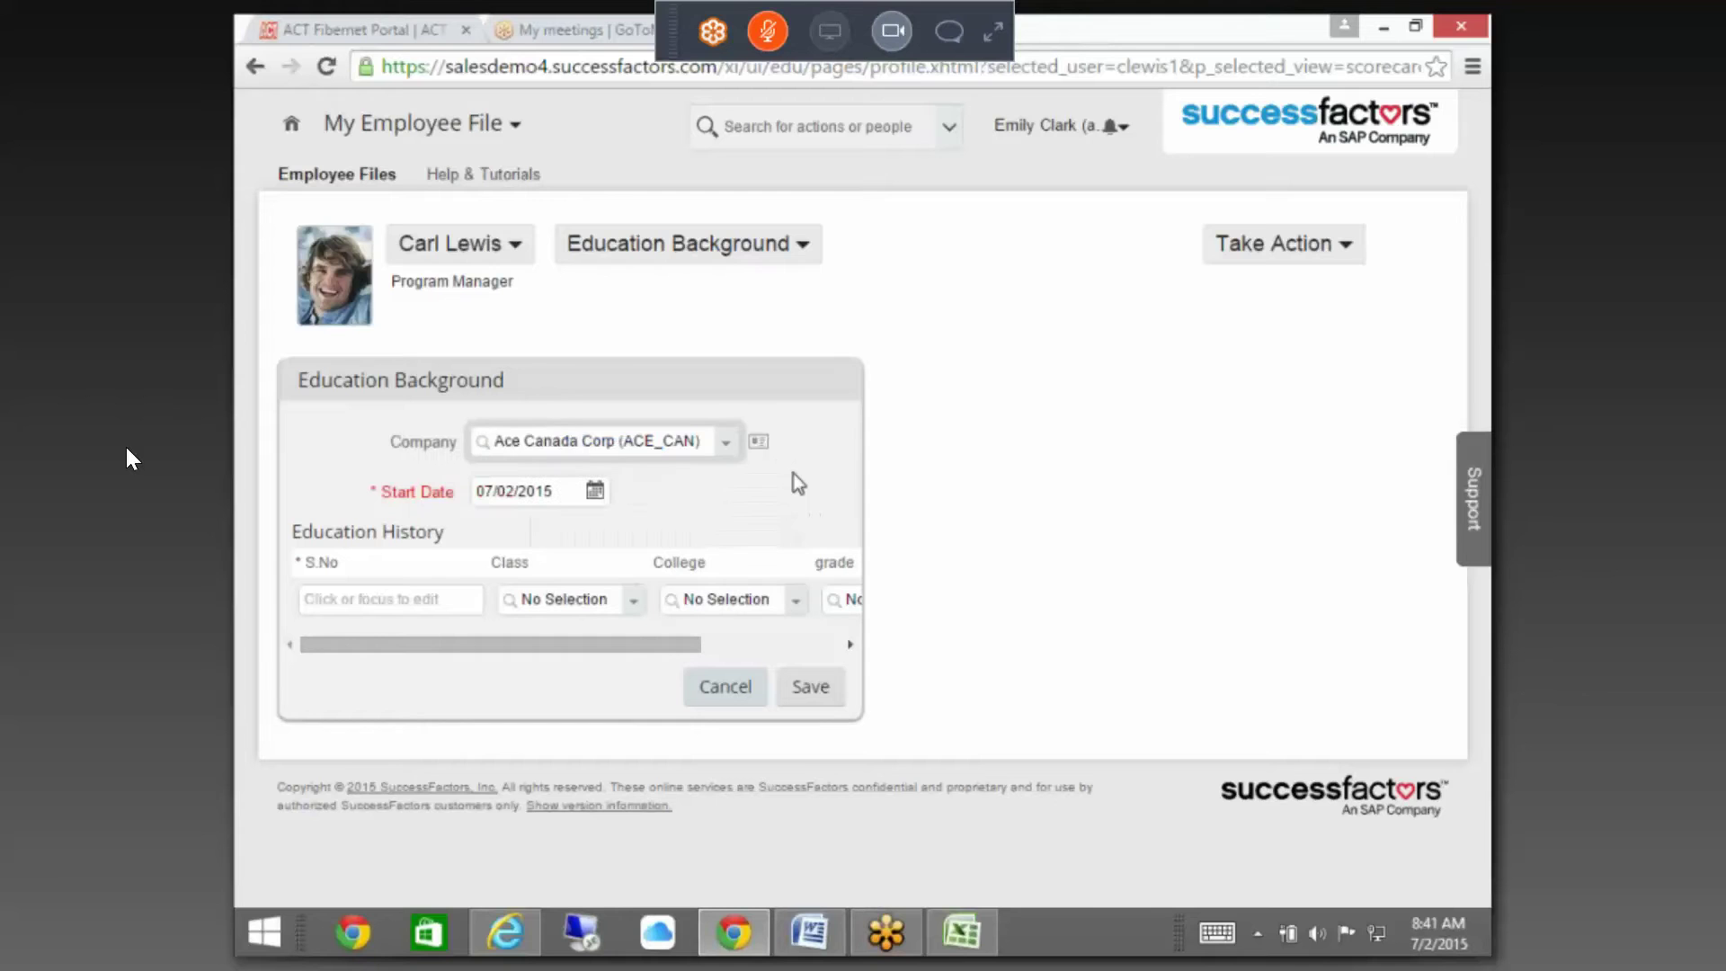
- Check the Education History fields and close the Education Background form without saving the changes
click(724, 686)
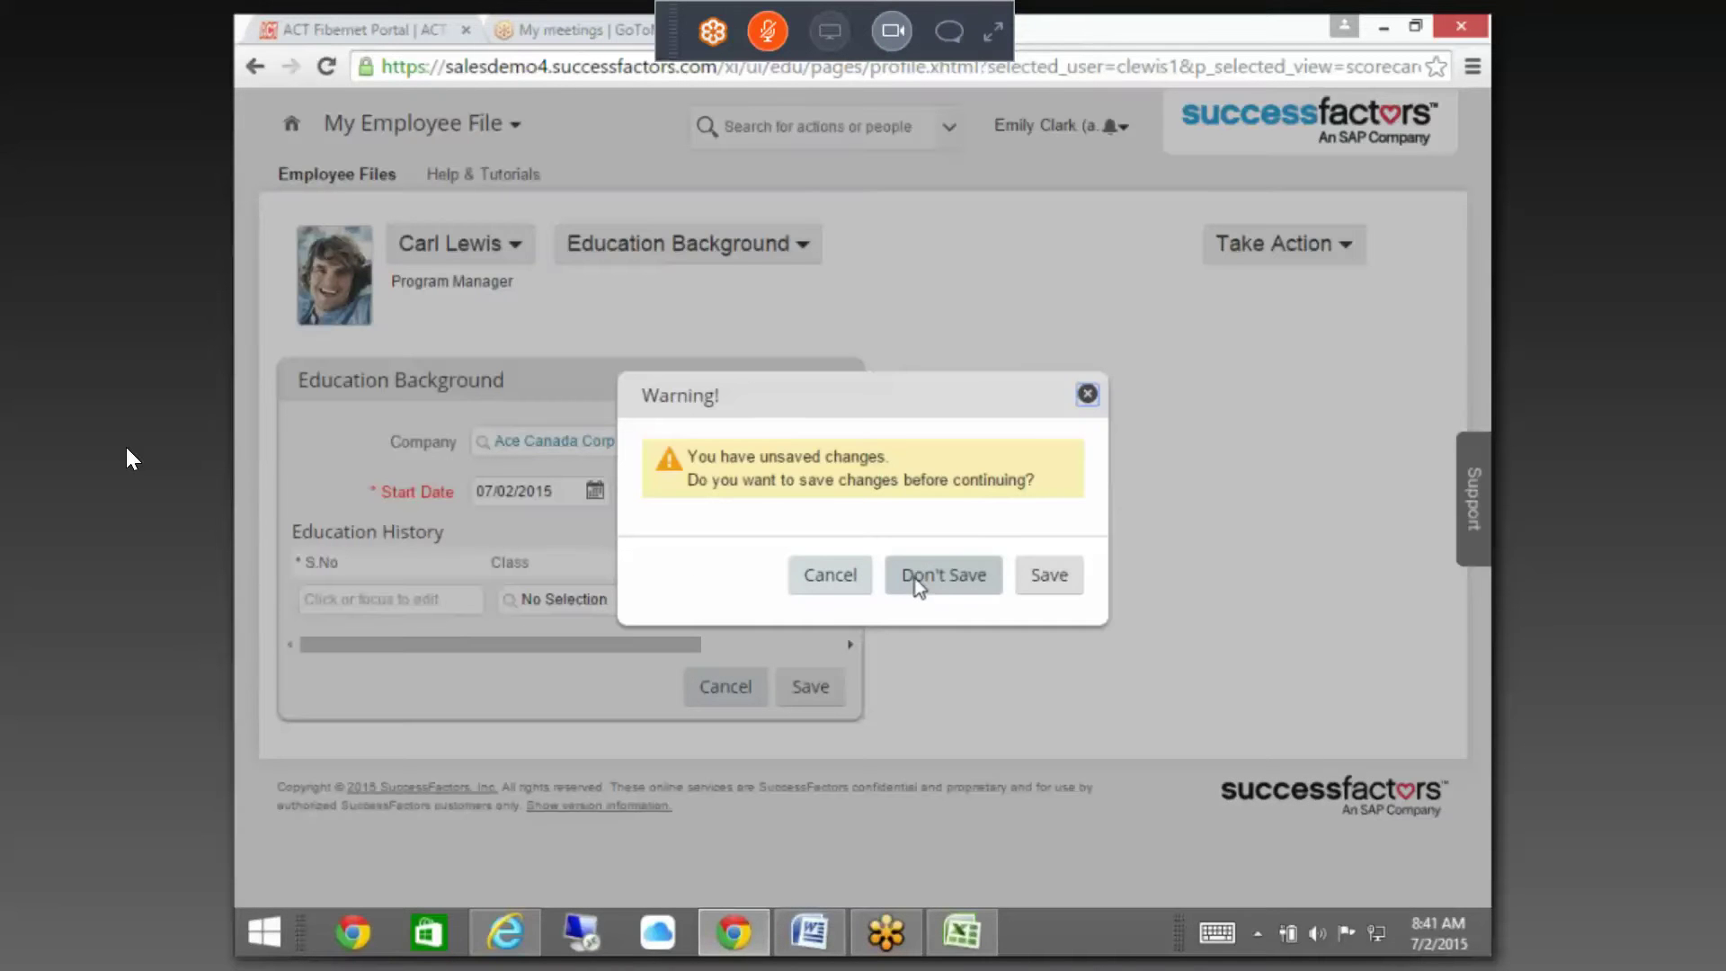
click(839, 576)
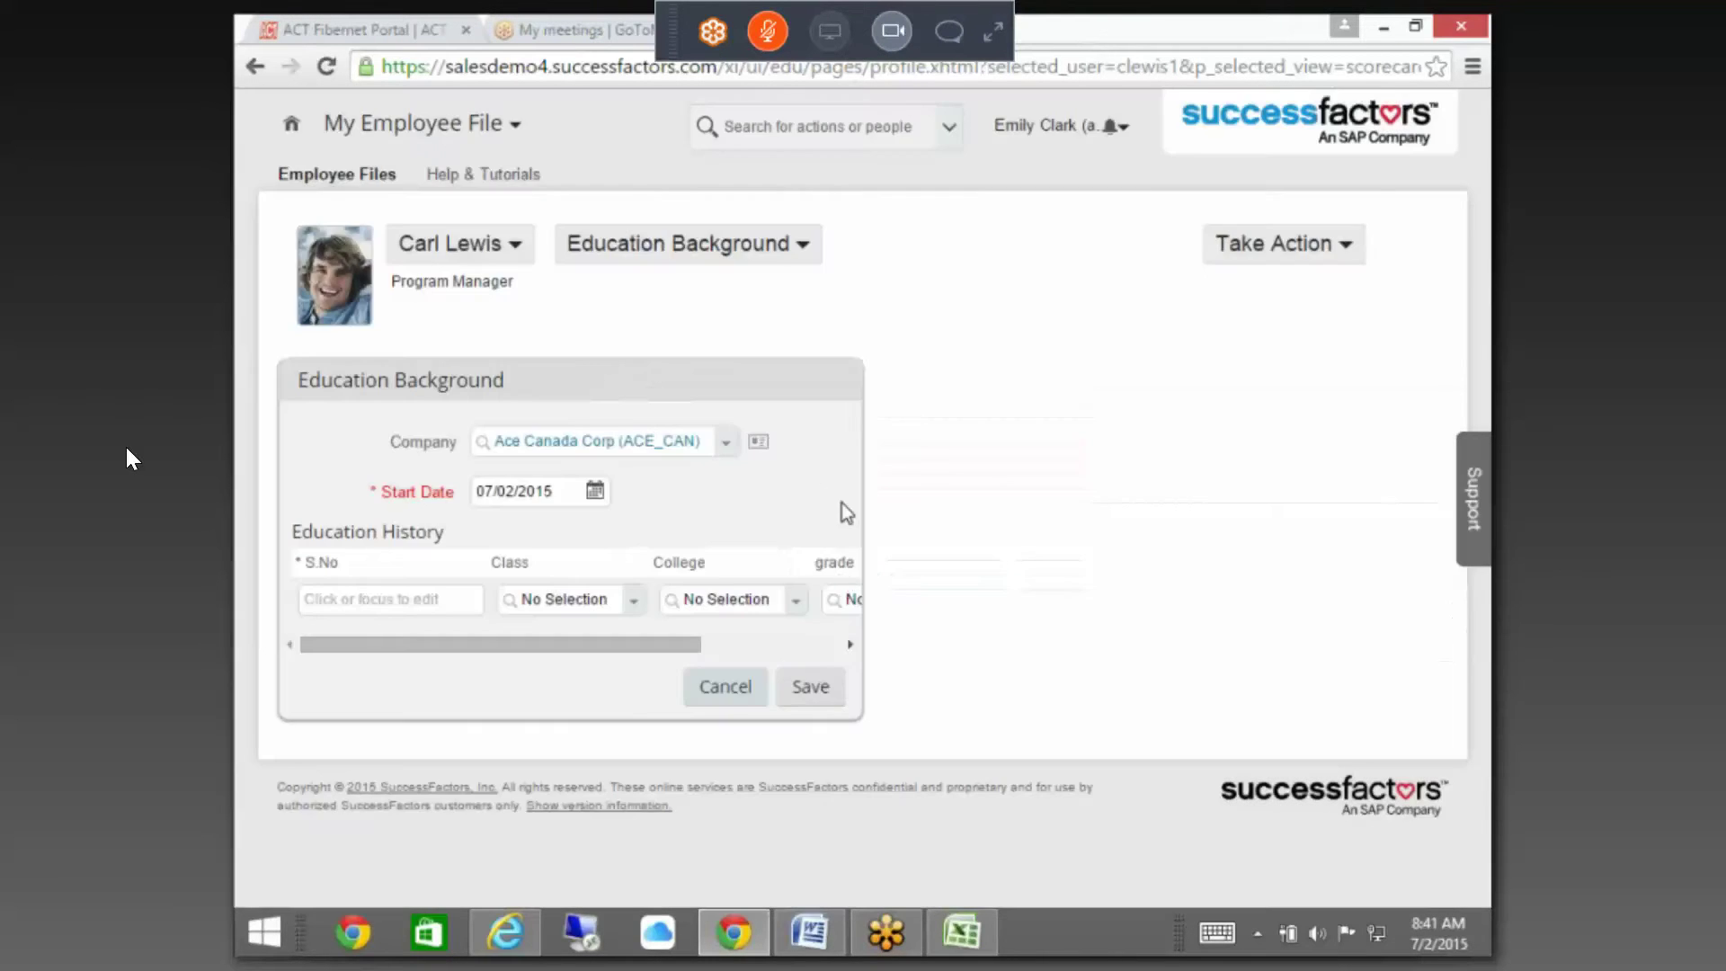
drag(686, 651, 391, 645)
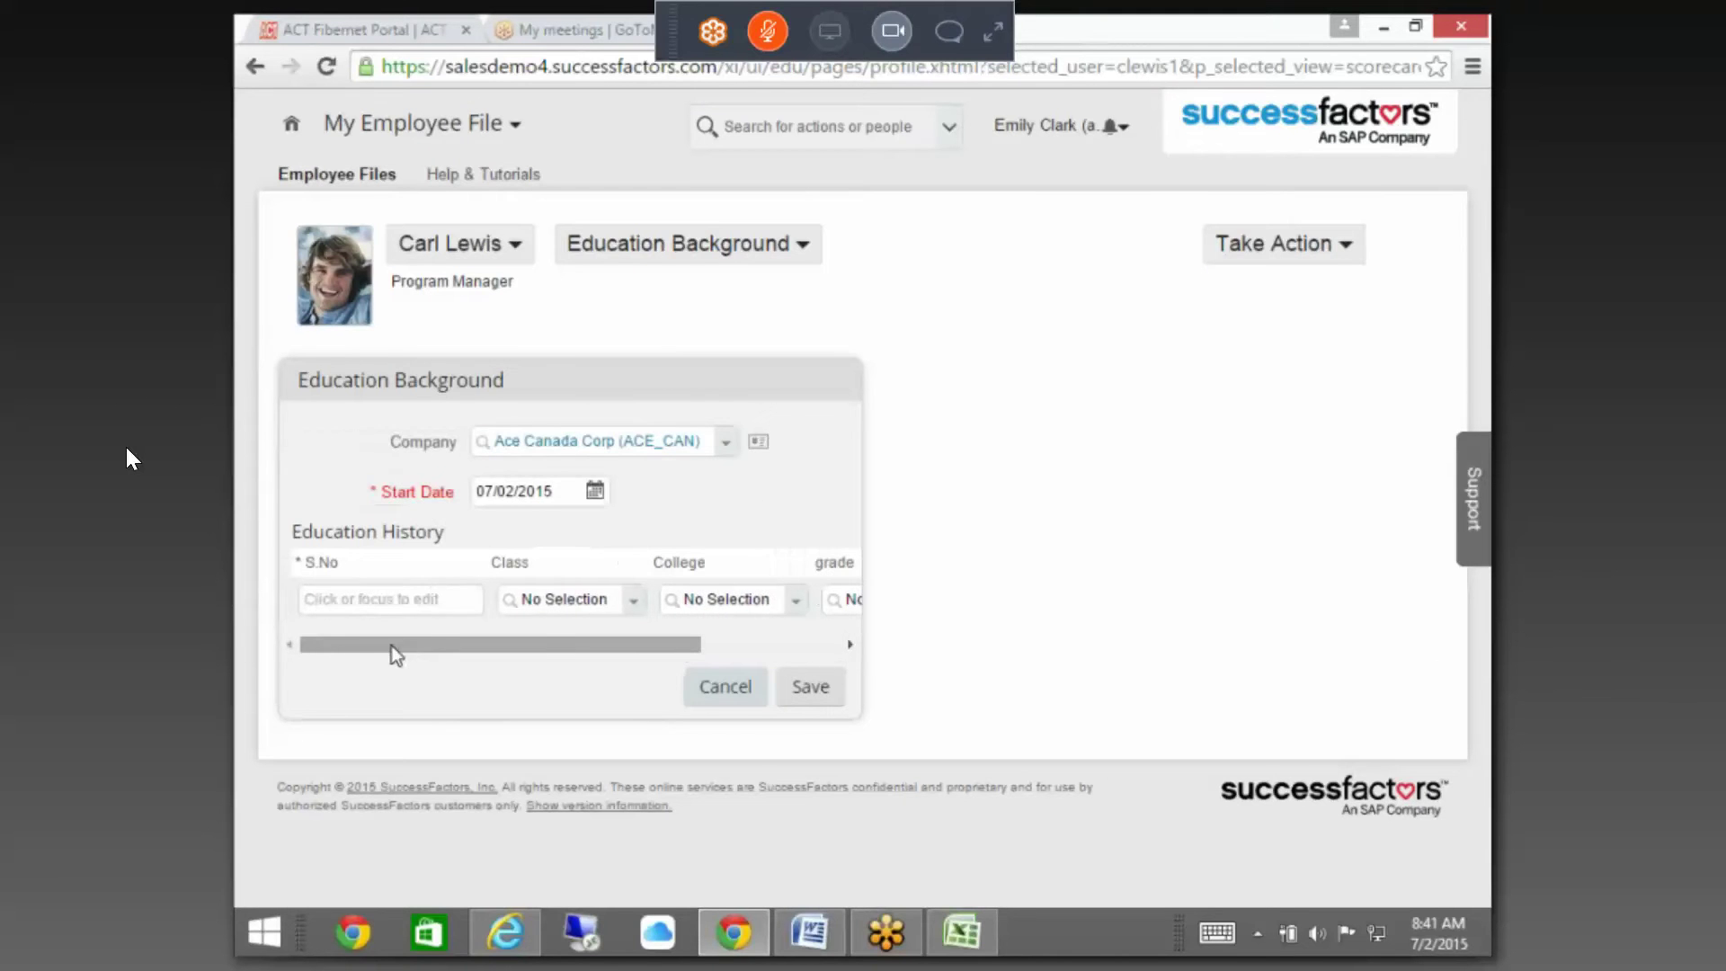
click(730, 689)
click(913, 575)
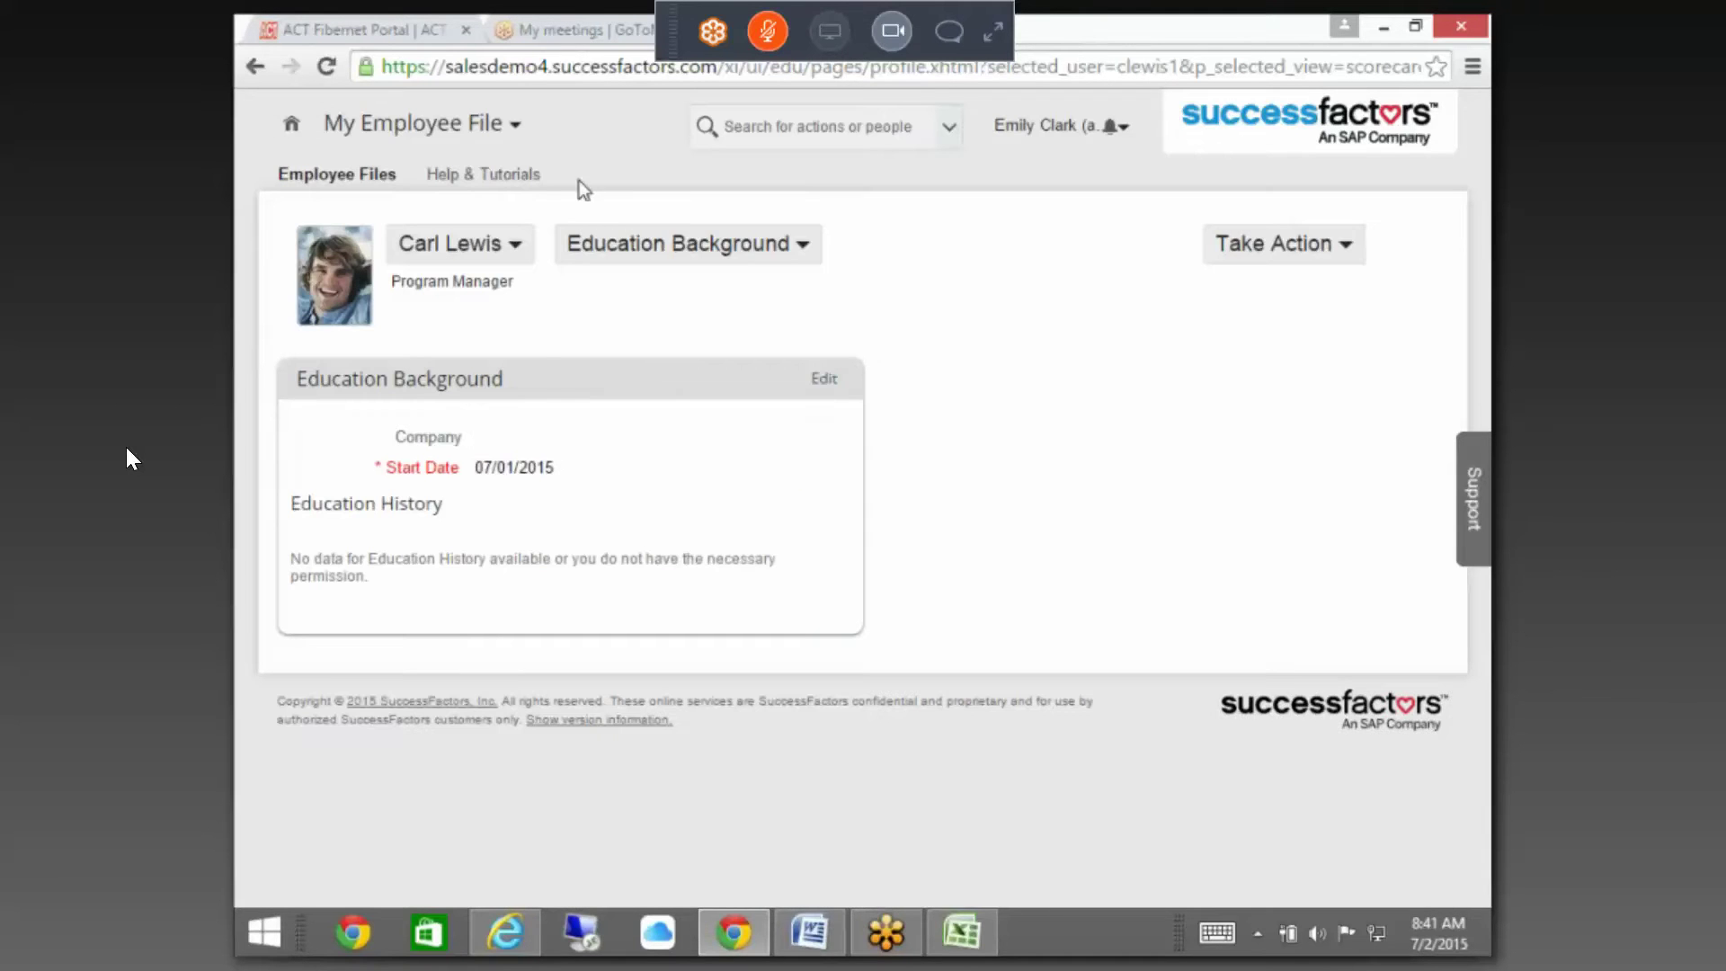
- Find the Test_Education rule in Configure Business Rules and open it for correction
click(482, 151)
click(421, 663)
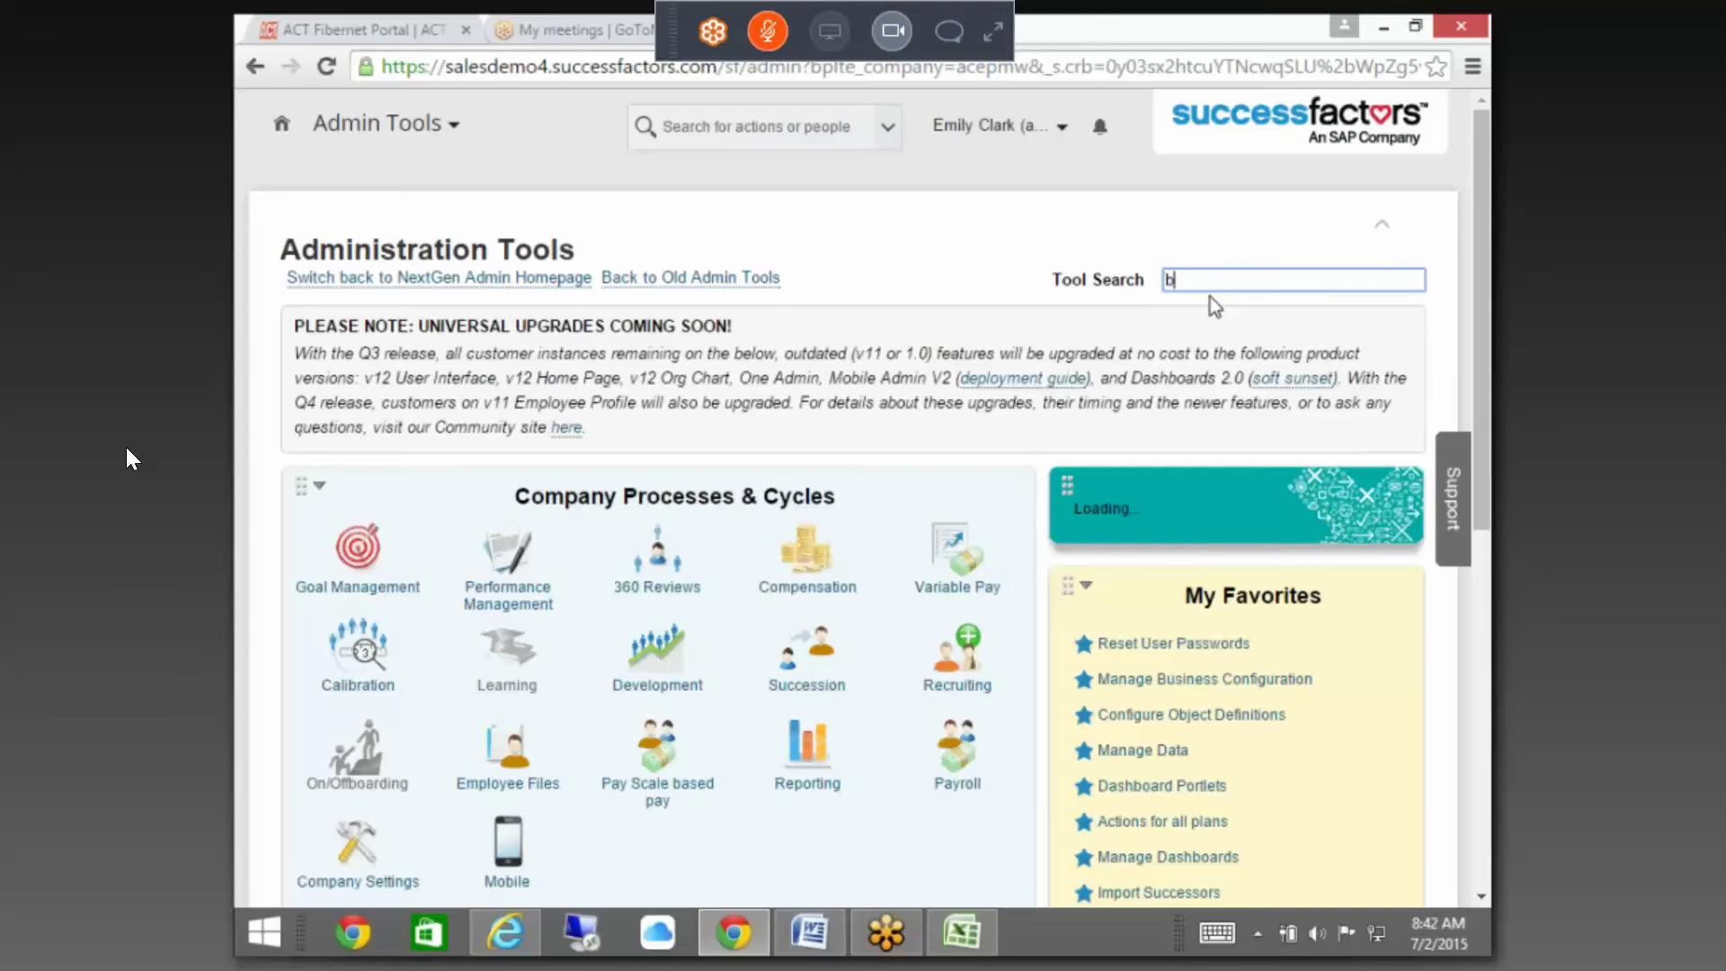
text(usin)
click(1237, 338)
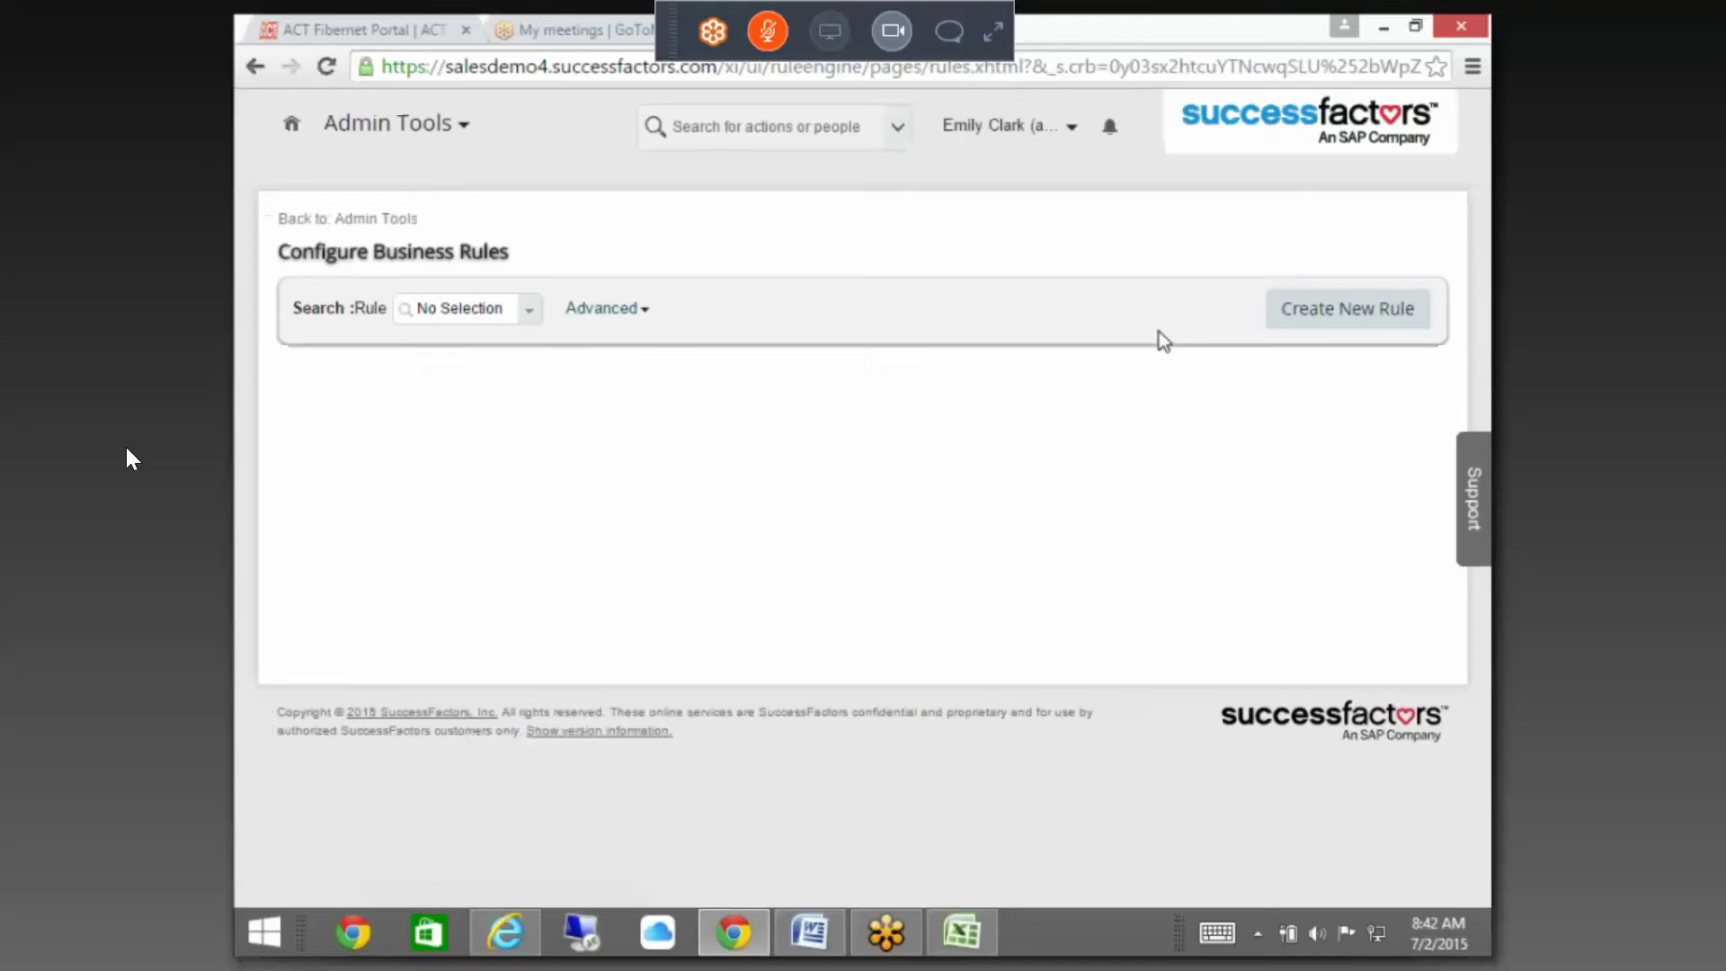
text(test)
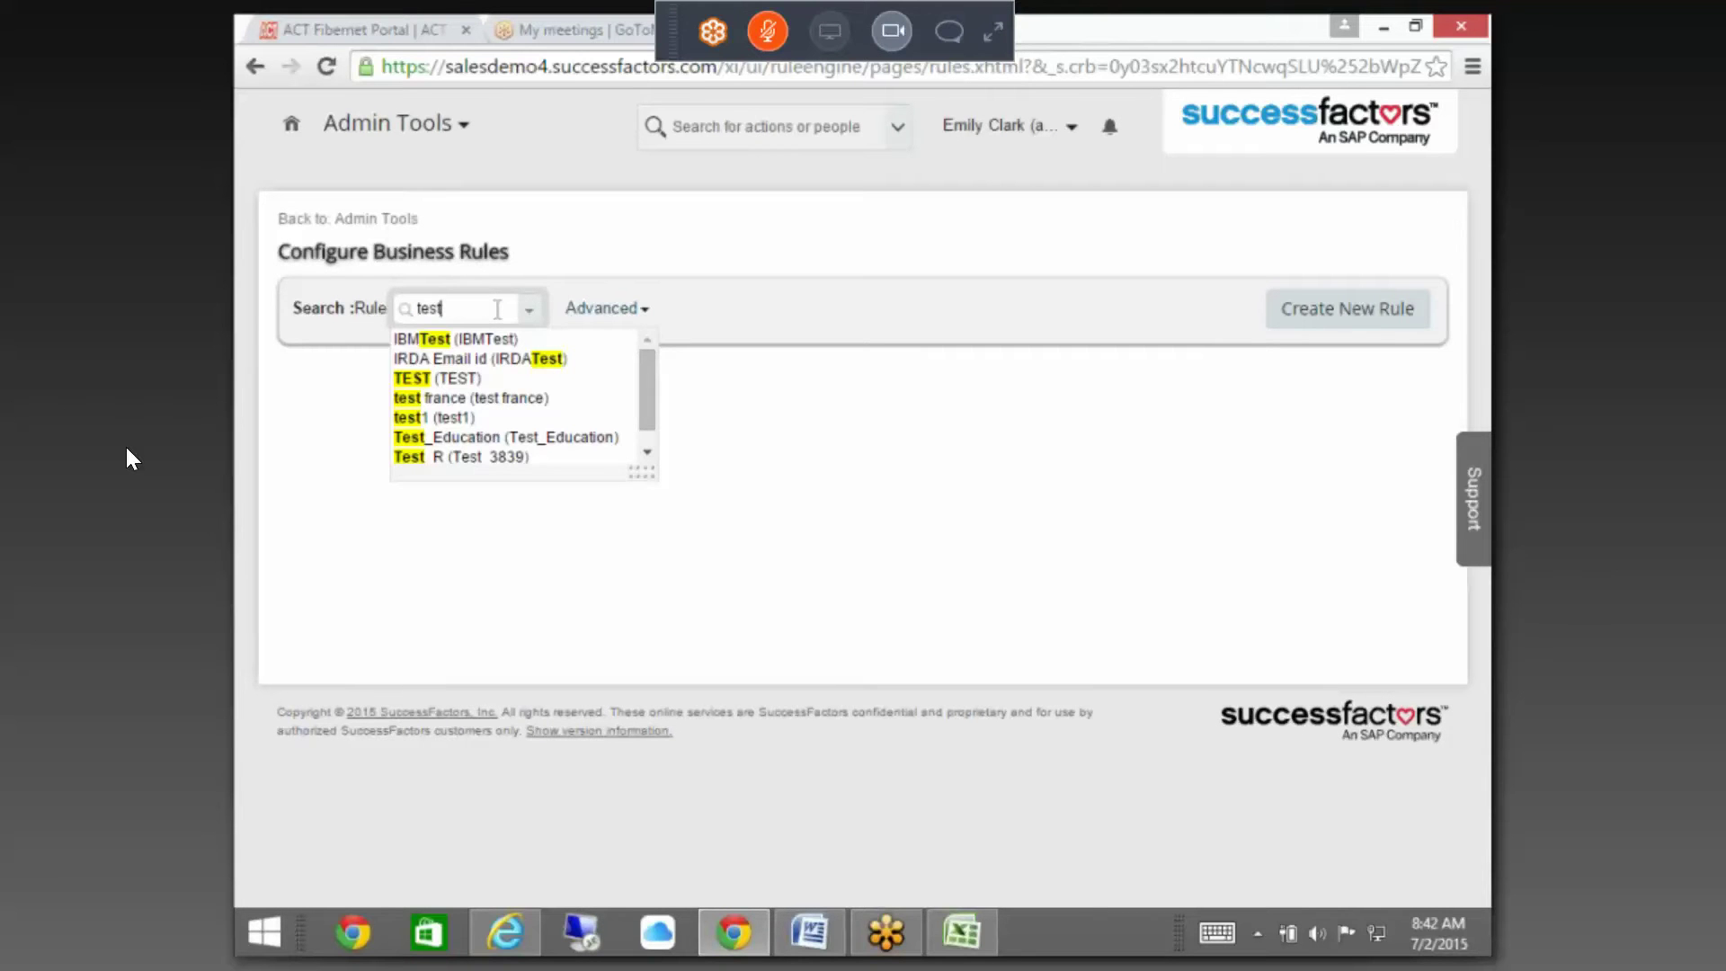
click(593, 438)
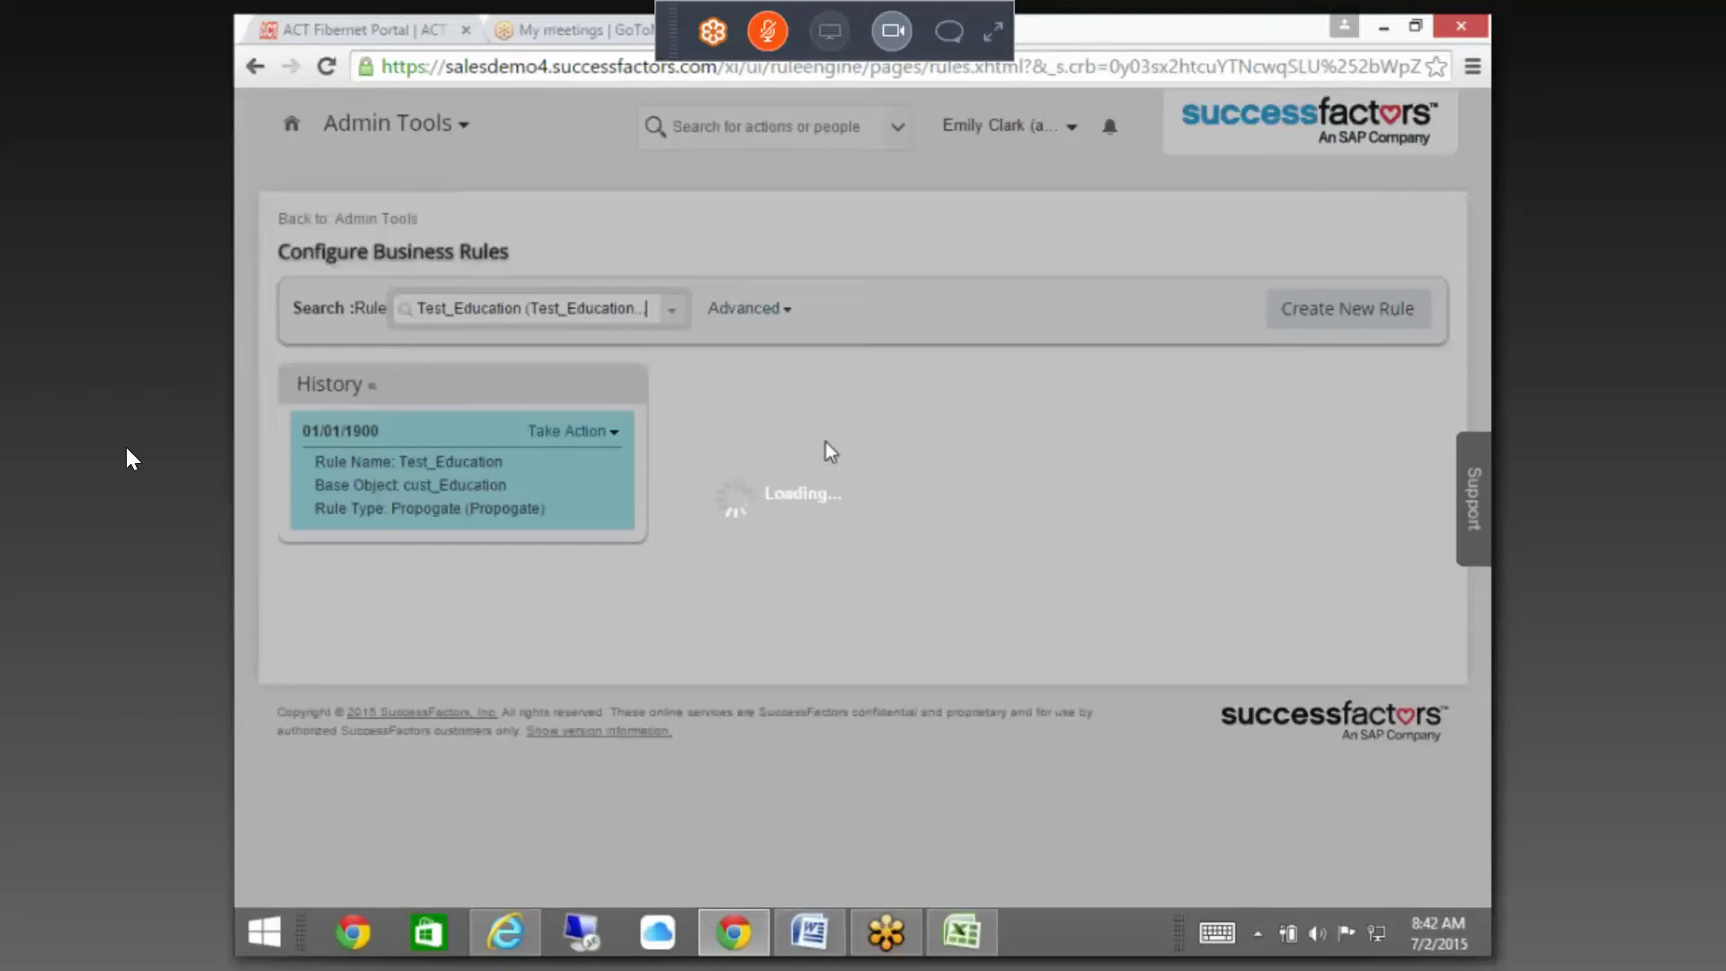
click(597, 432)
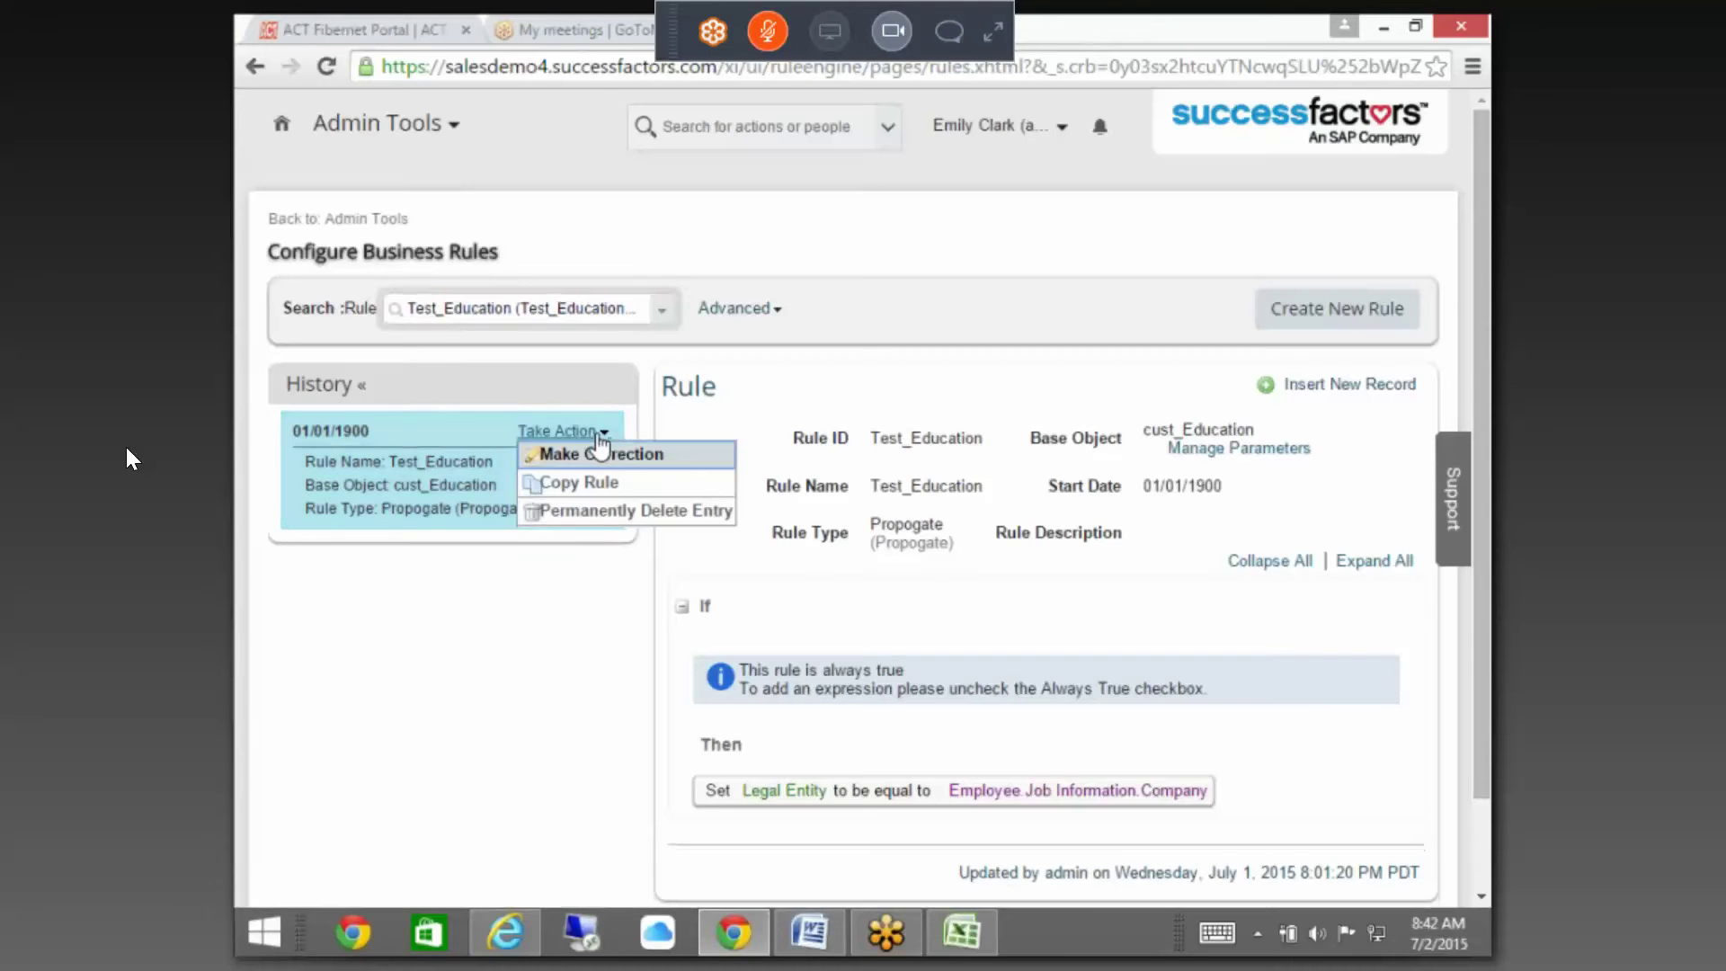
click(595, 457)
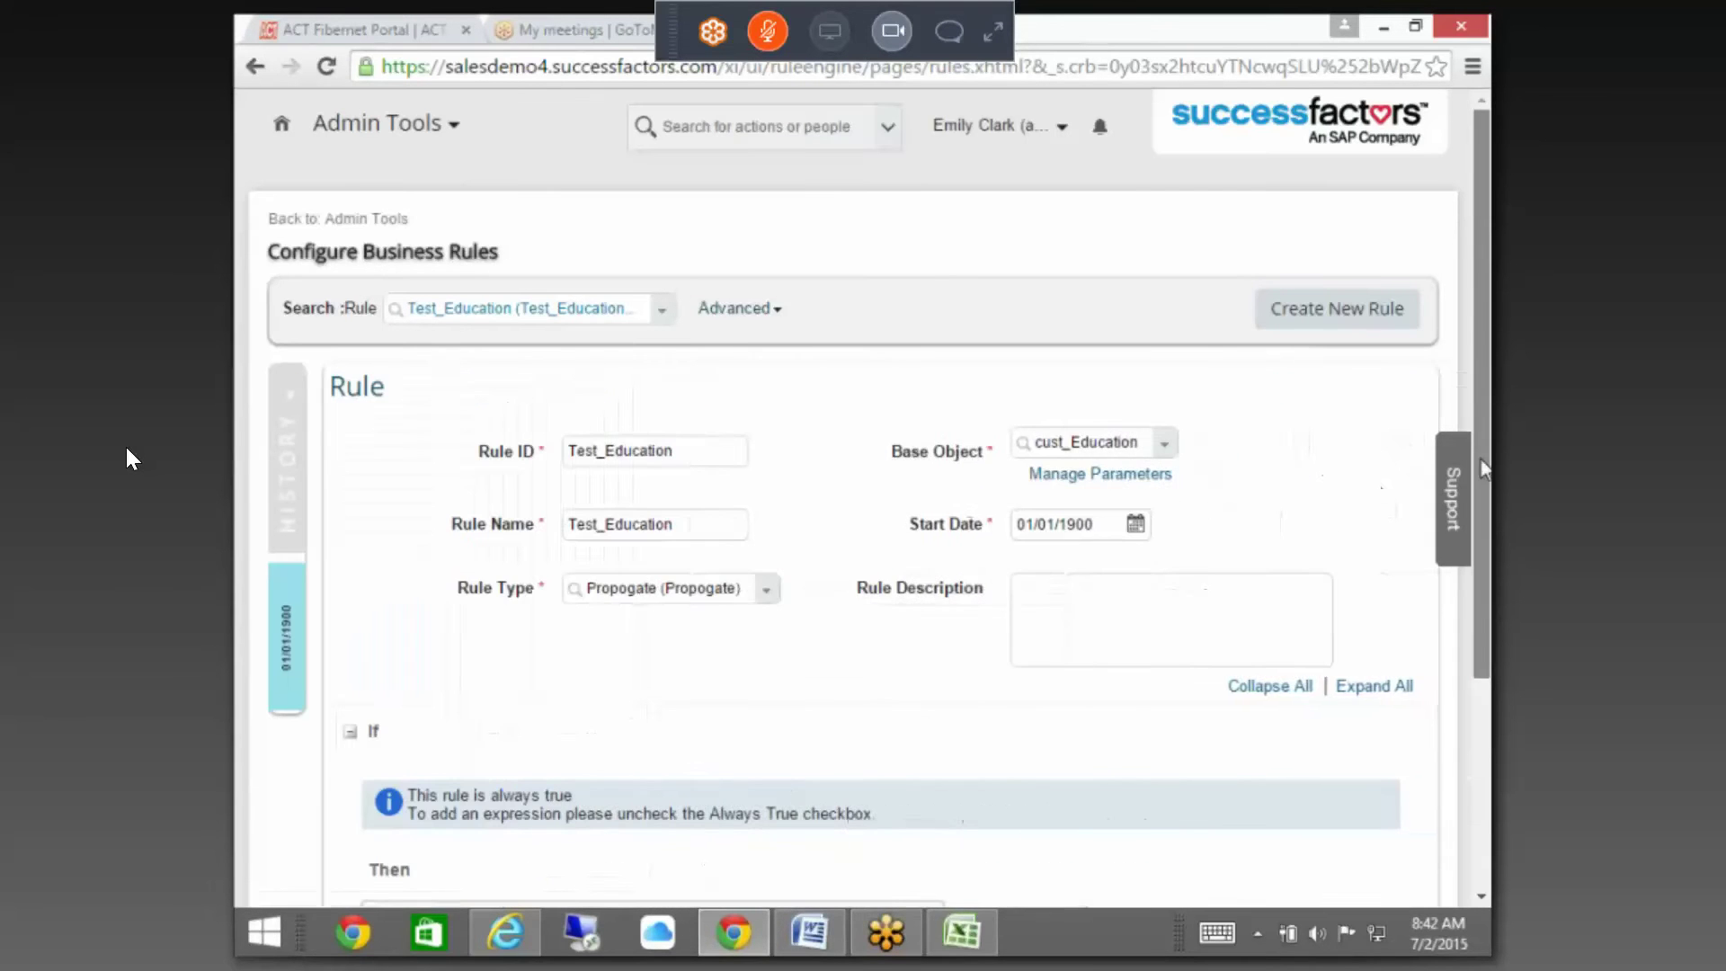
- Change the rule's Then expression to set Legal Entity to the fixed value Ace Germany (ACE_DEU), and save the rule
scroll(1488, 589, down, 3)
scroll(1487, 588, down, 1)
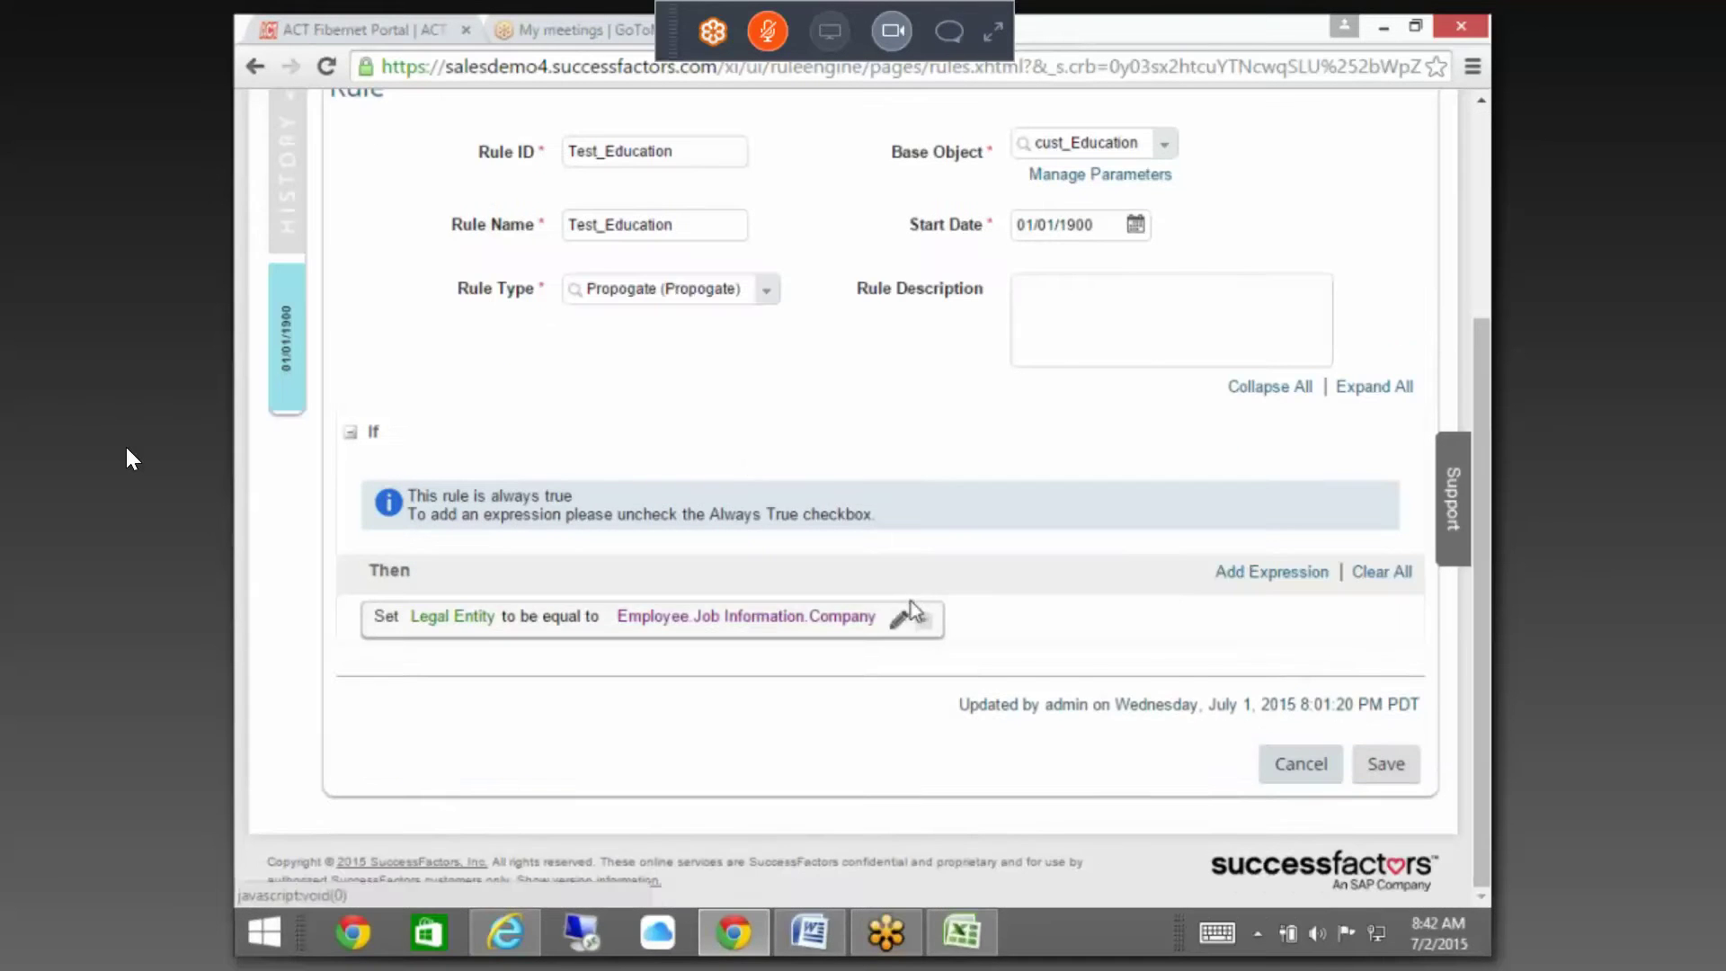
click(899, 620)
click(1091, 634)
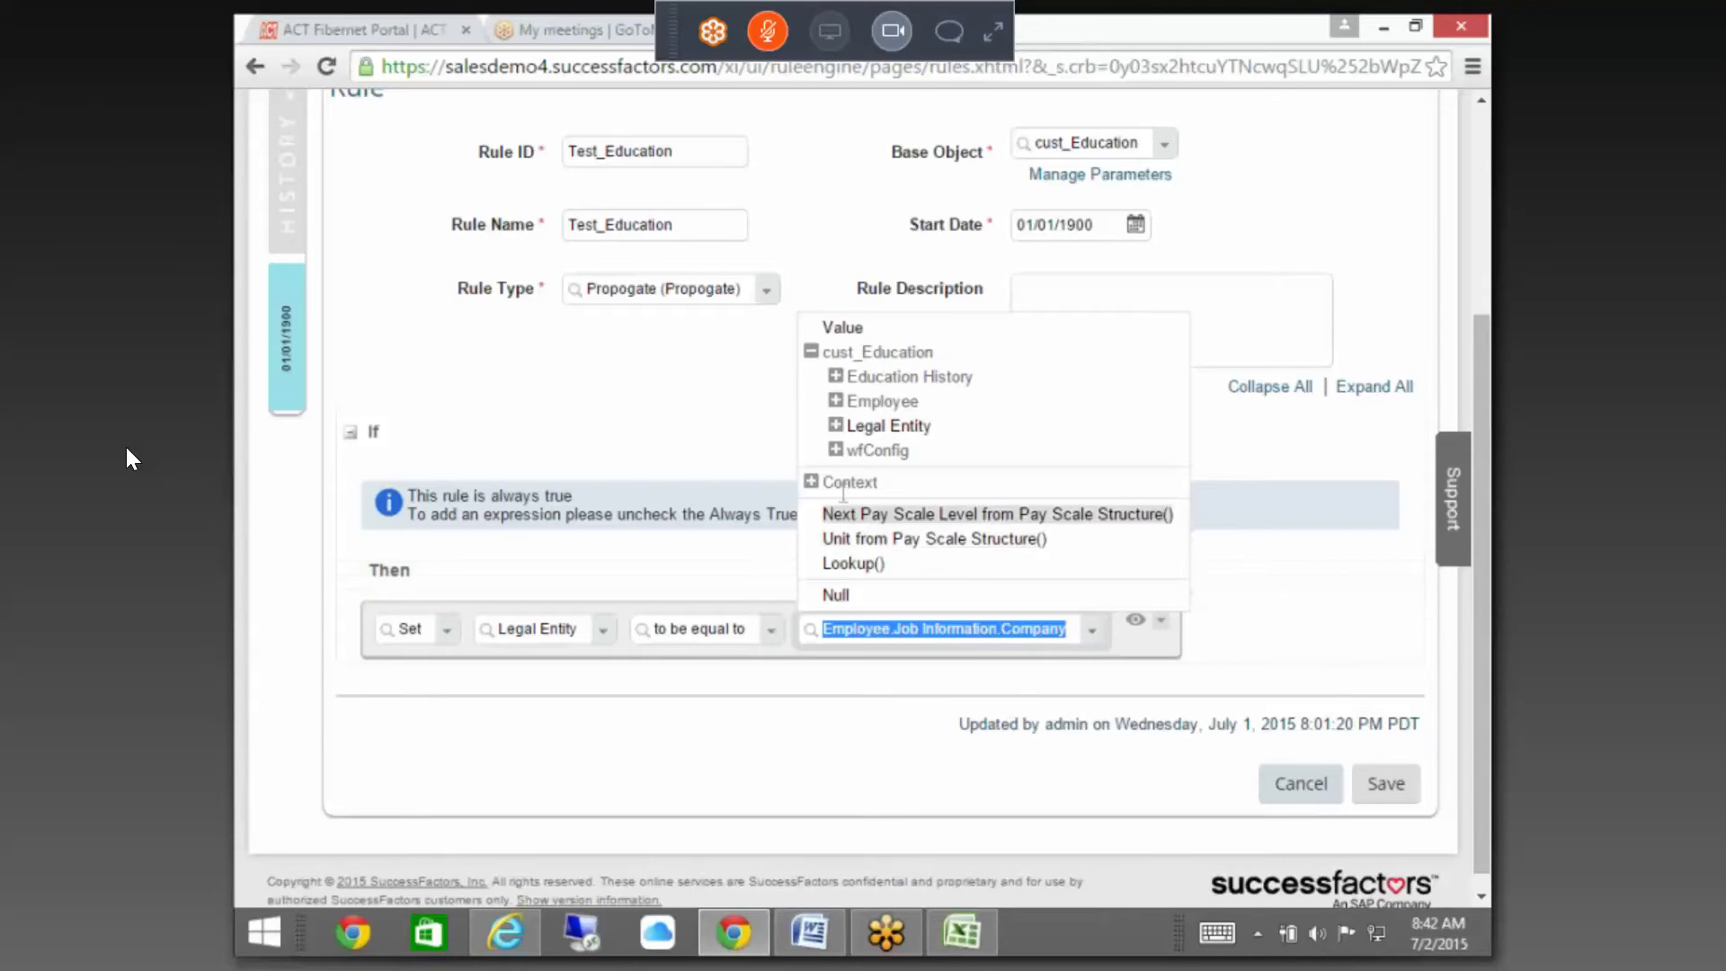
click(811, 482)
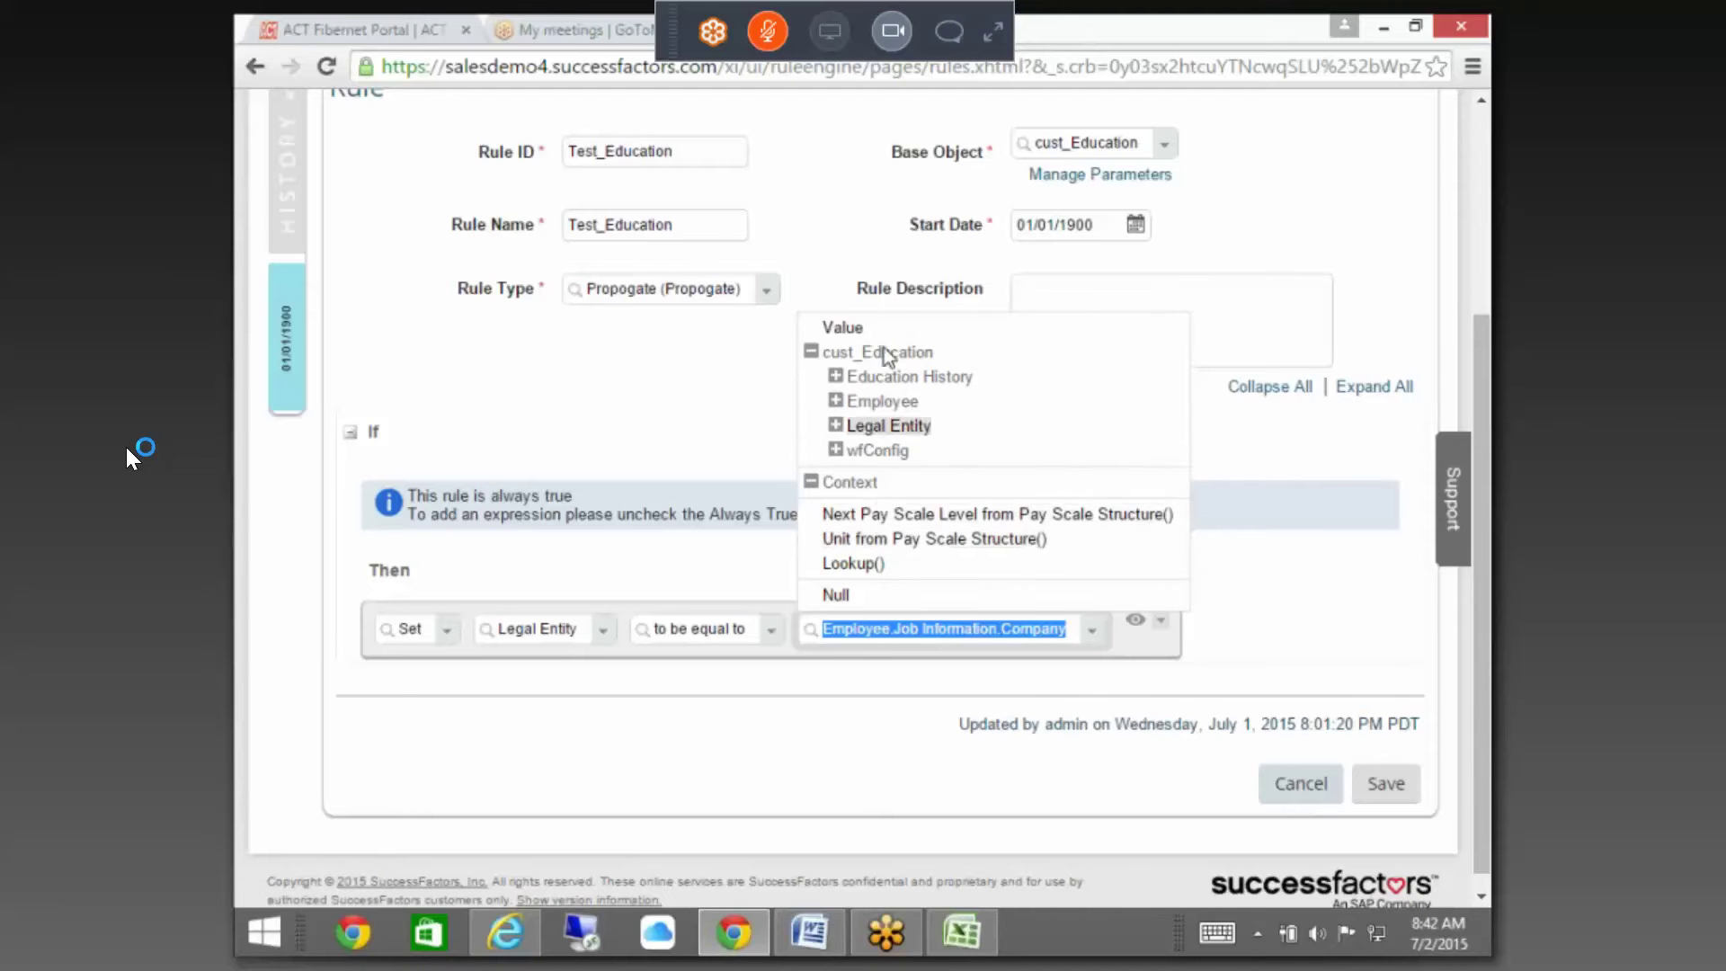
click(843, 327)
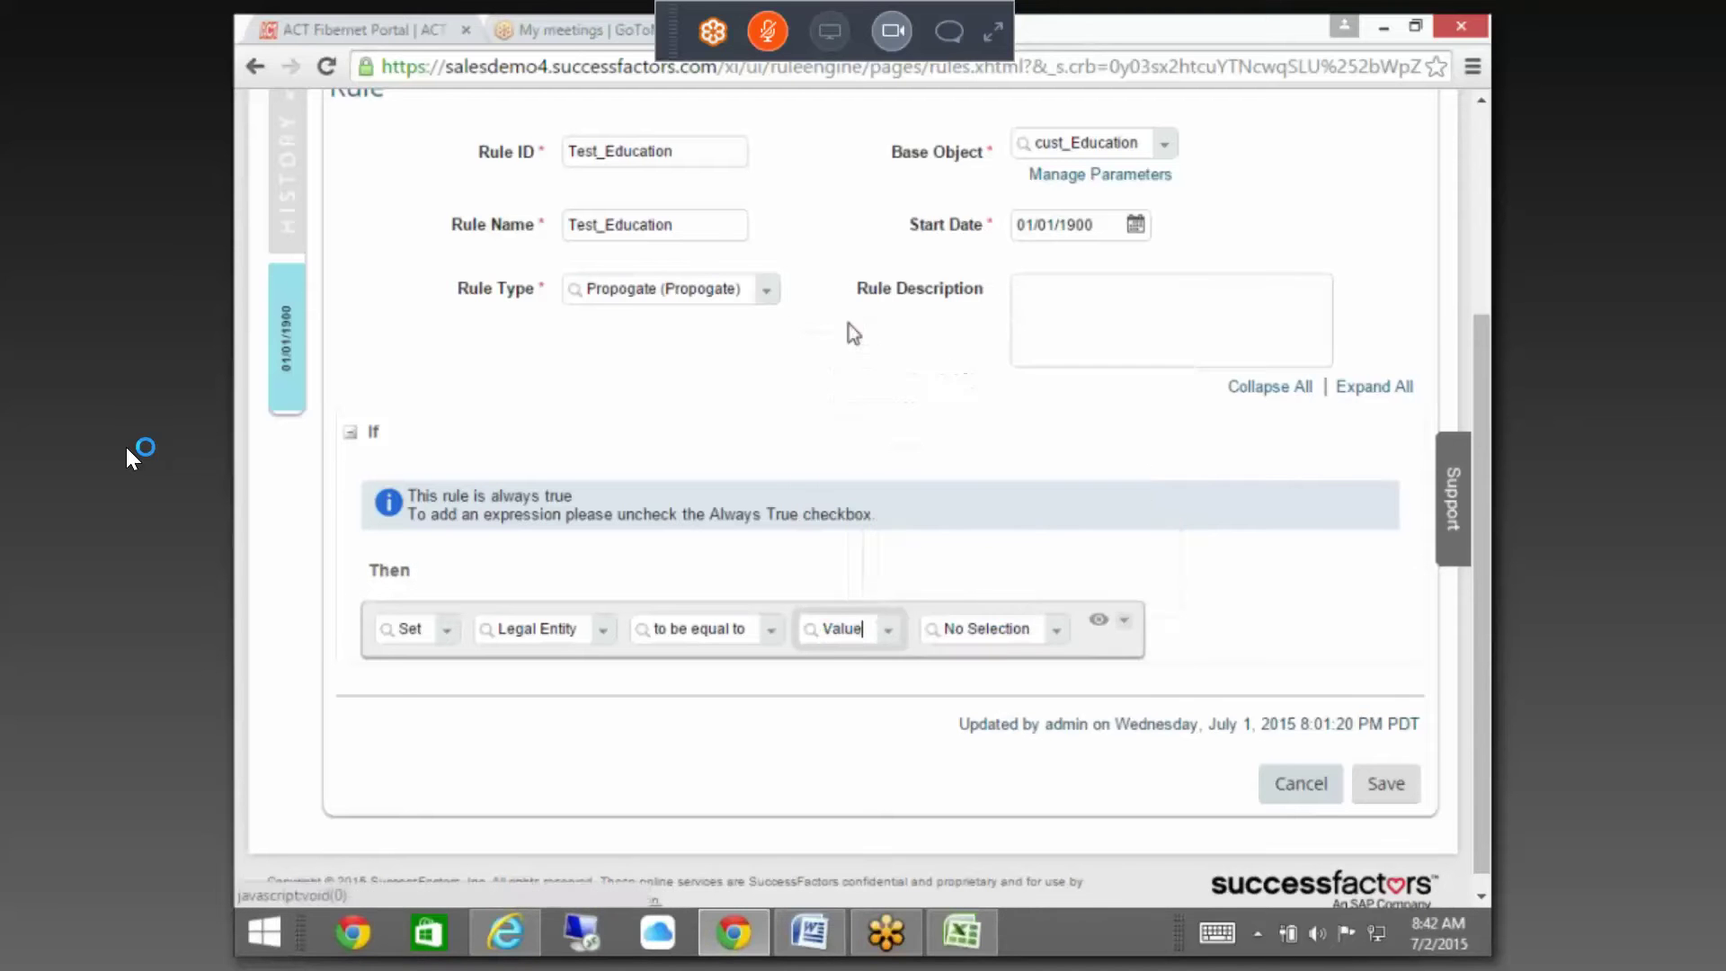
click(1056, 634)
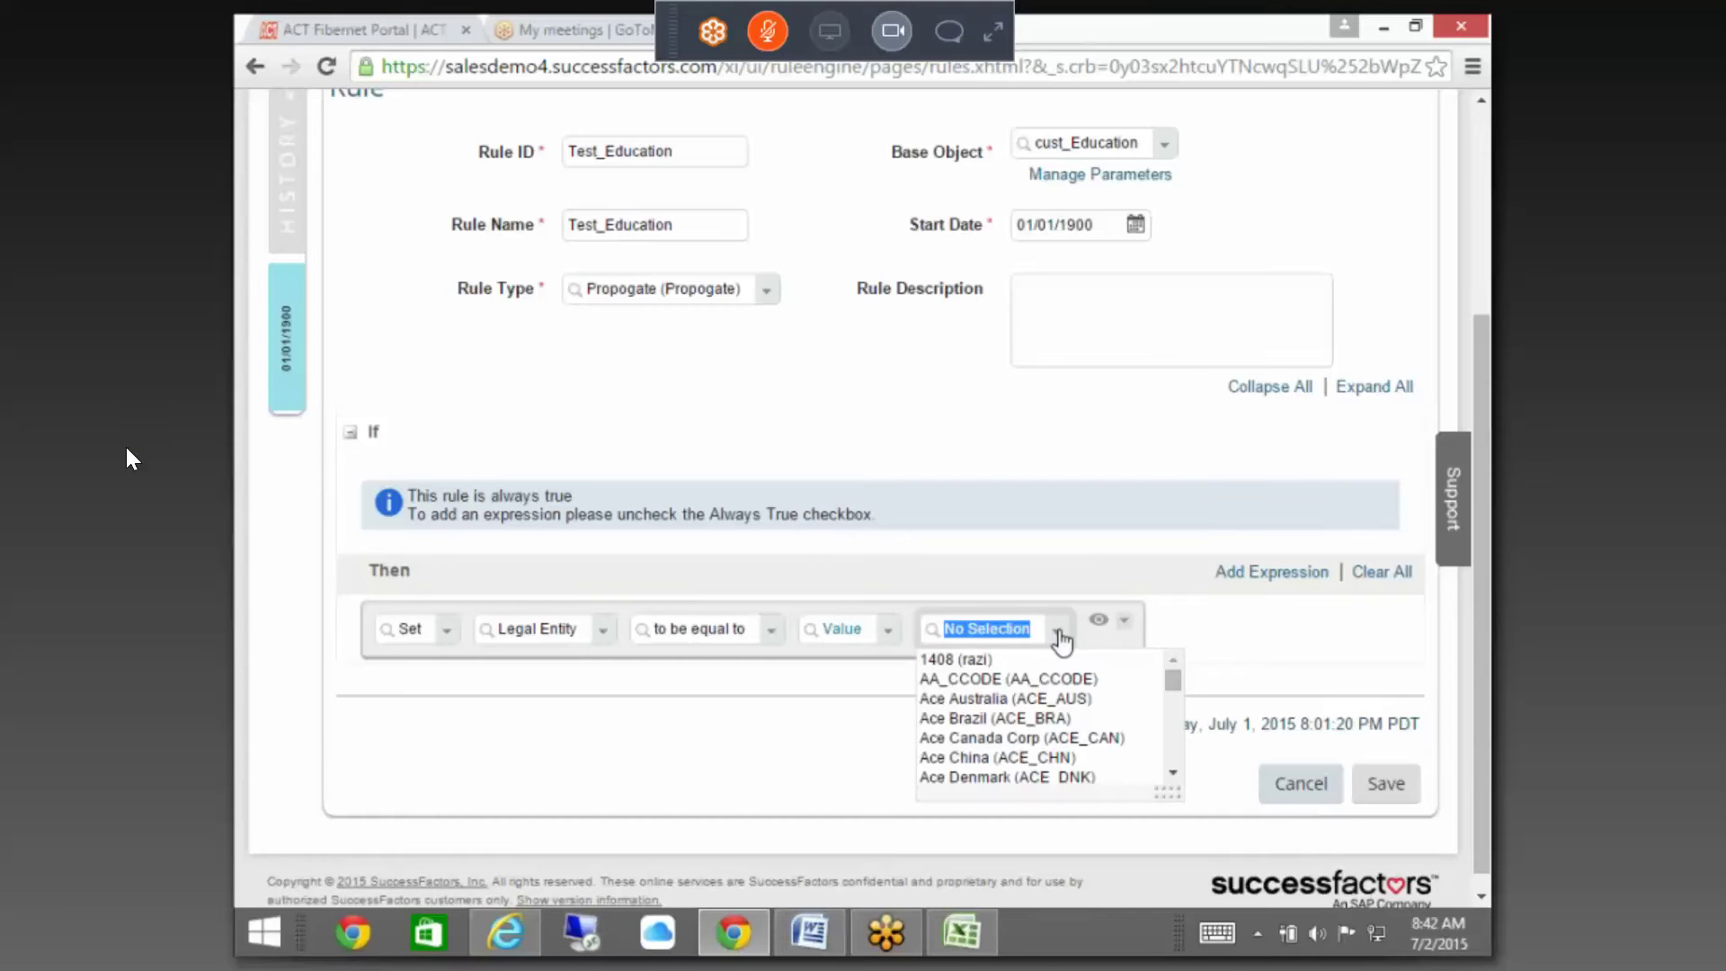
text(ACE)
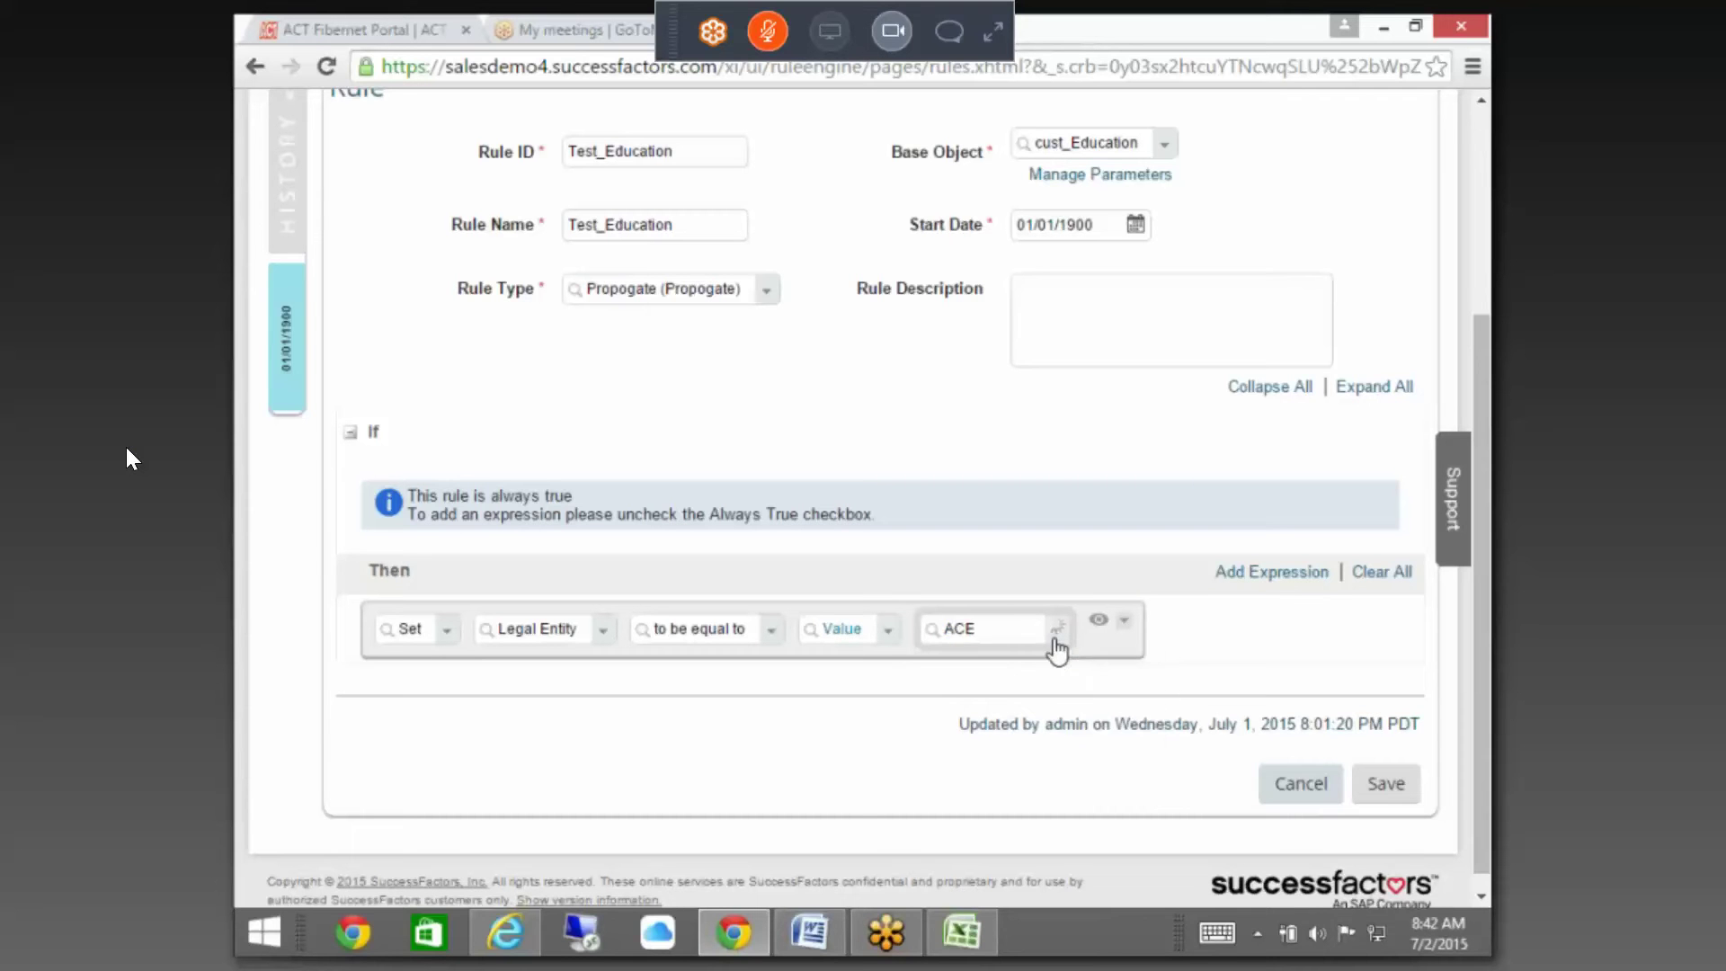
text( GER)
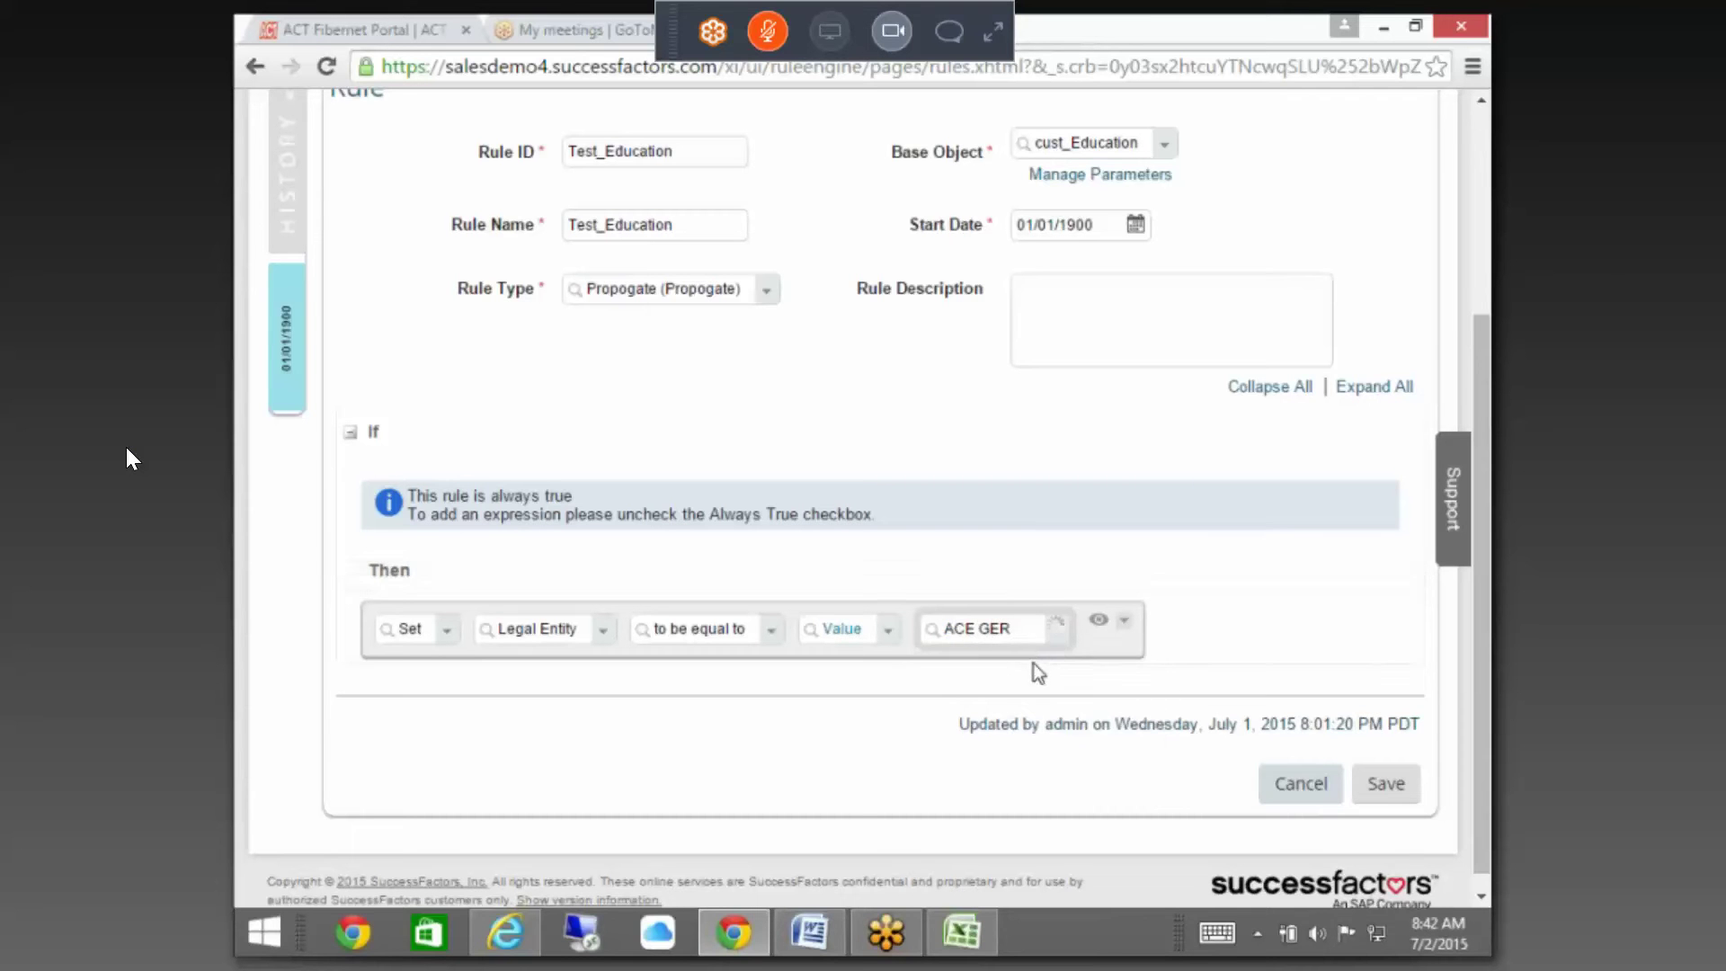
click(1027, 664)
click(1404, 799)
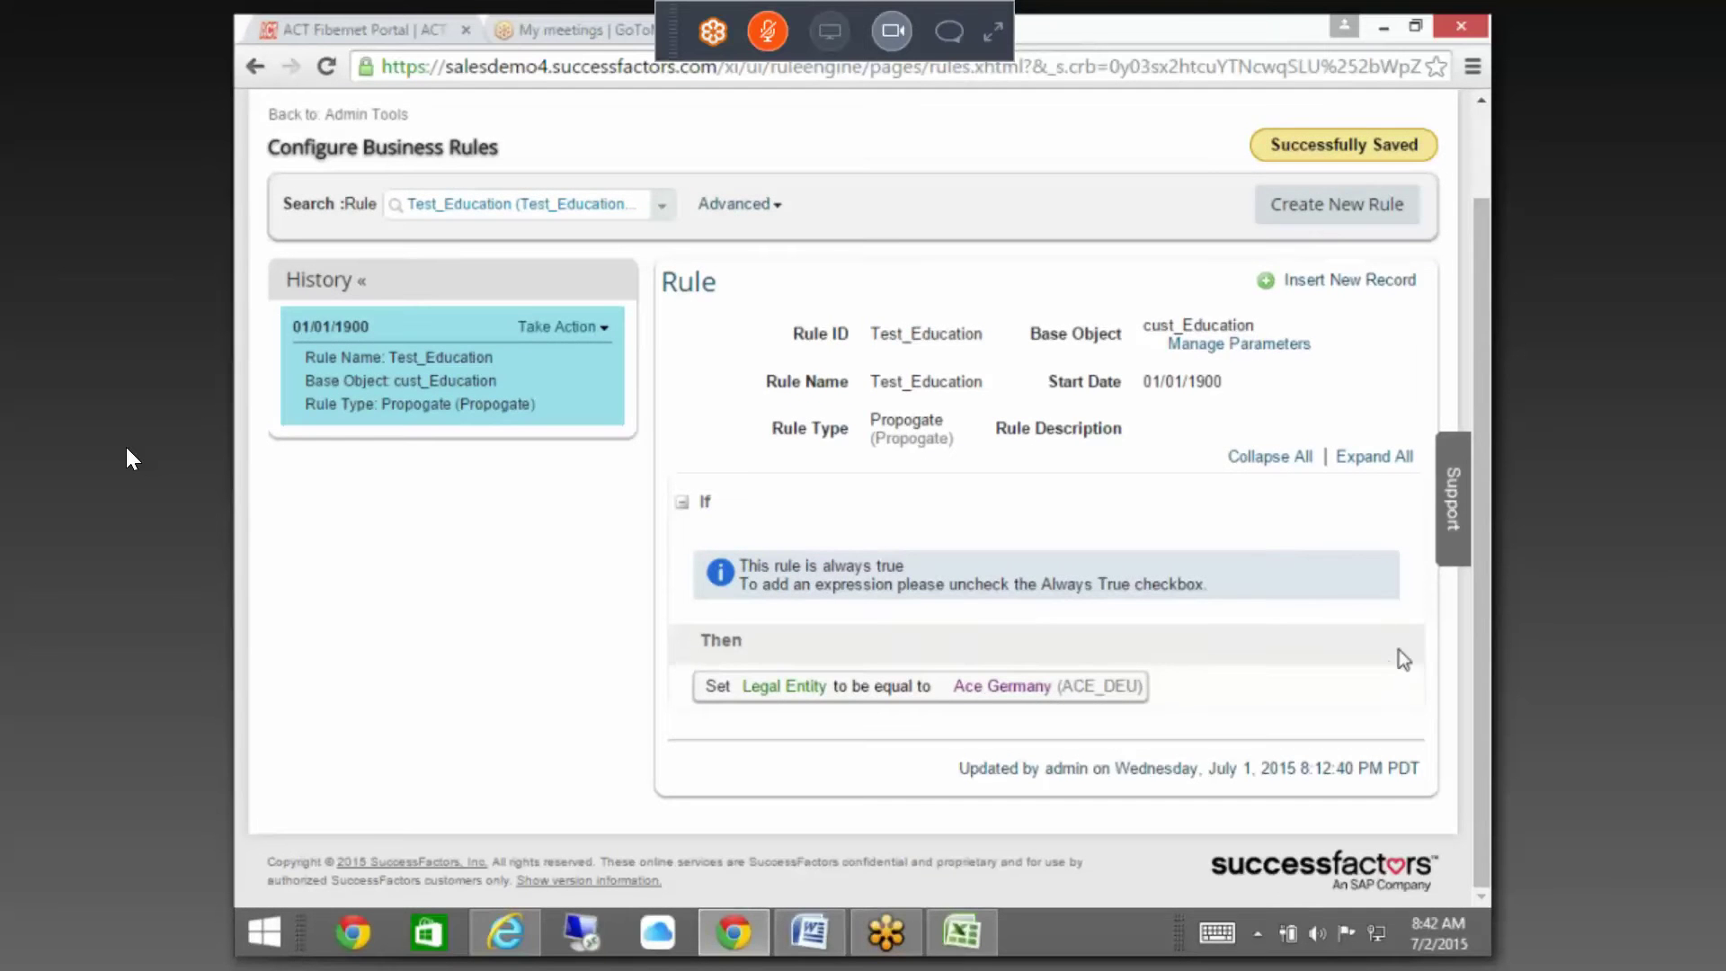
- Look up the San Mateo Discharge Process Nurse and open that employee's Education Background
scroll(962, 422, up, 2)
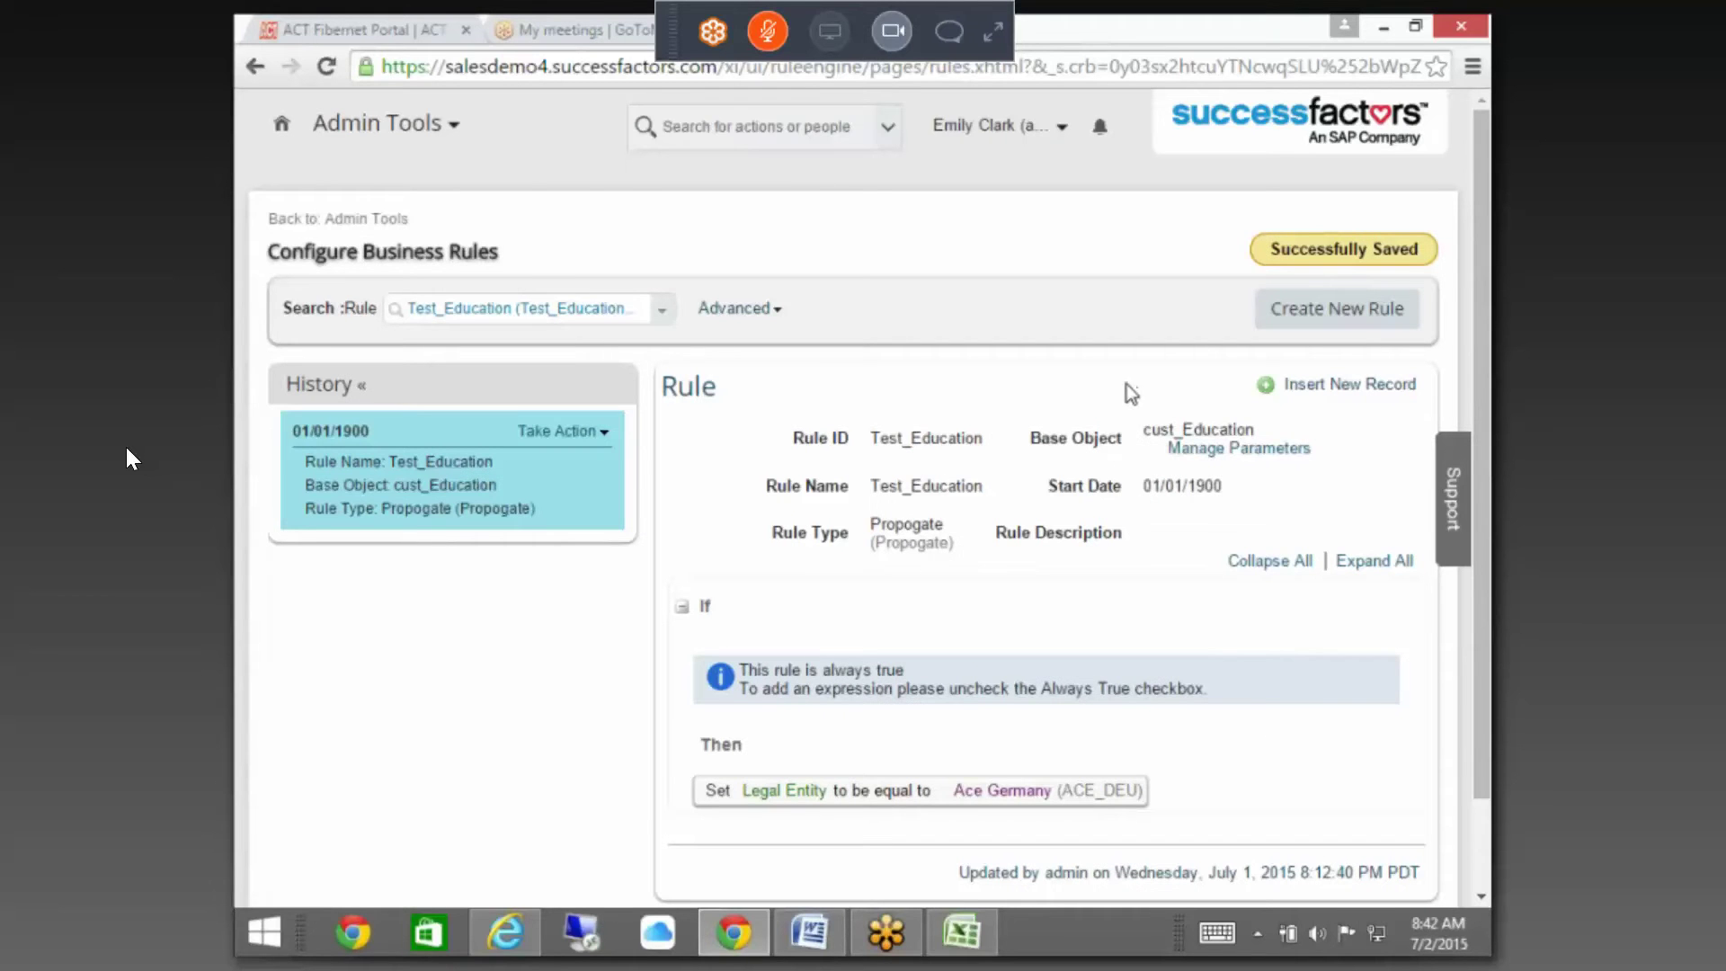
click(706, 131)
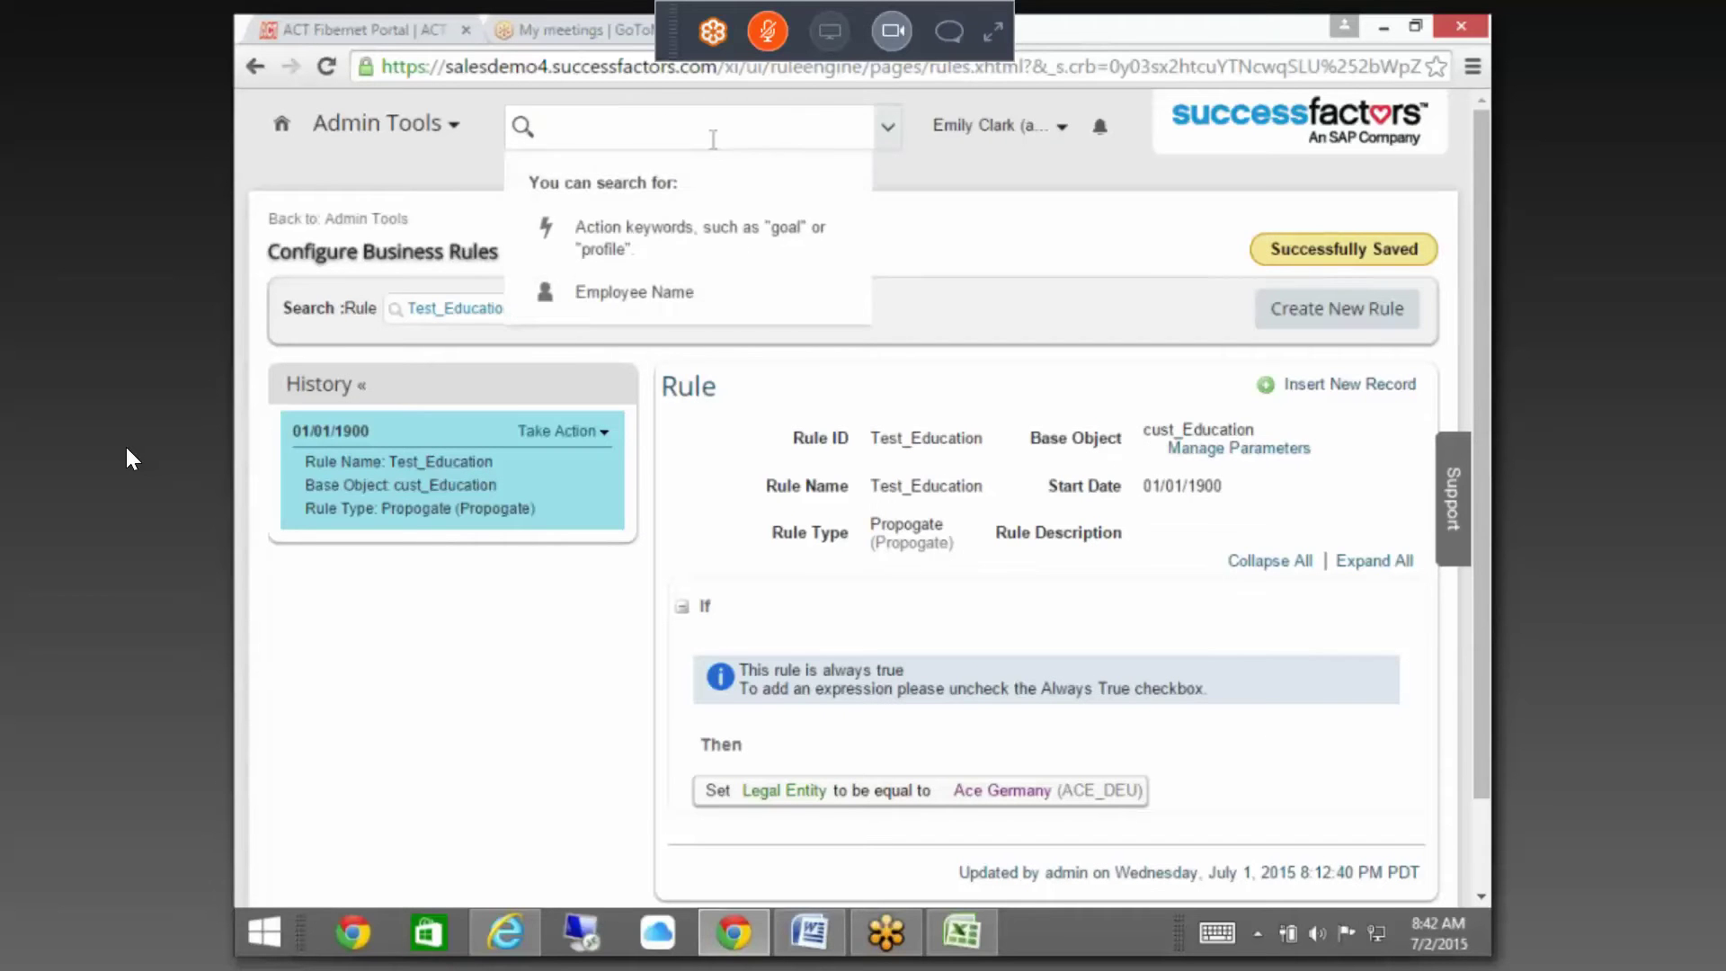
text(PETER)
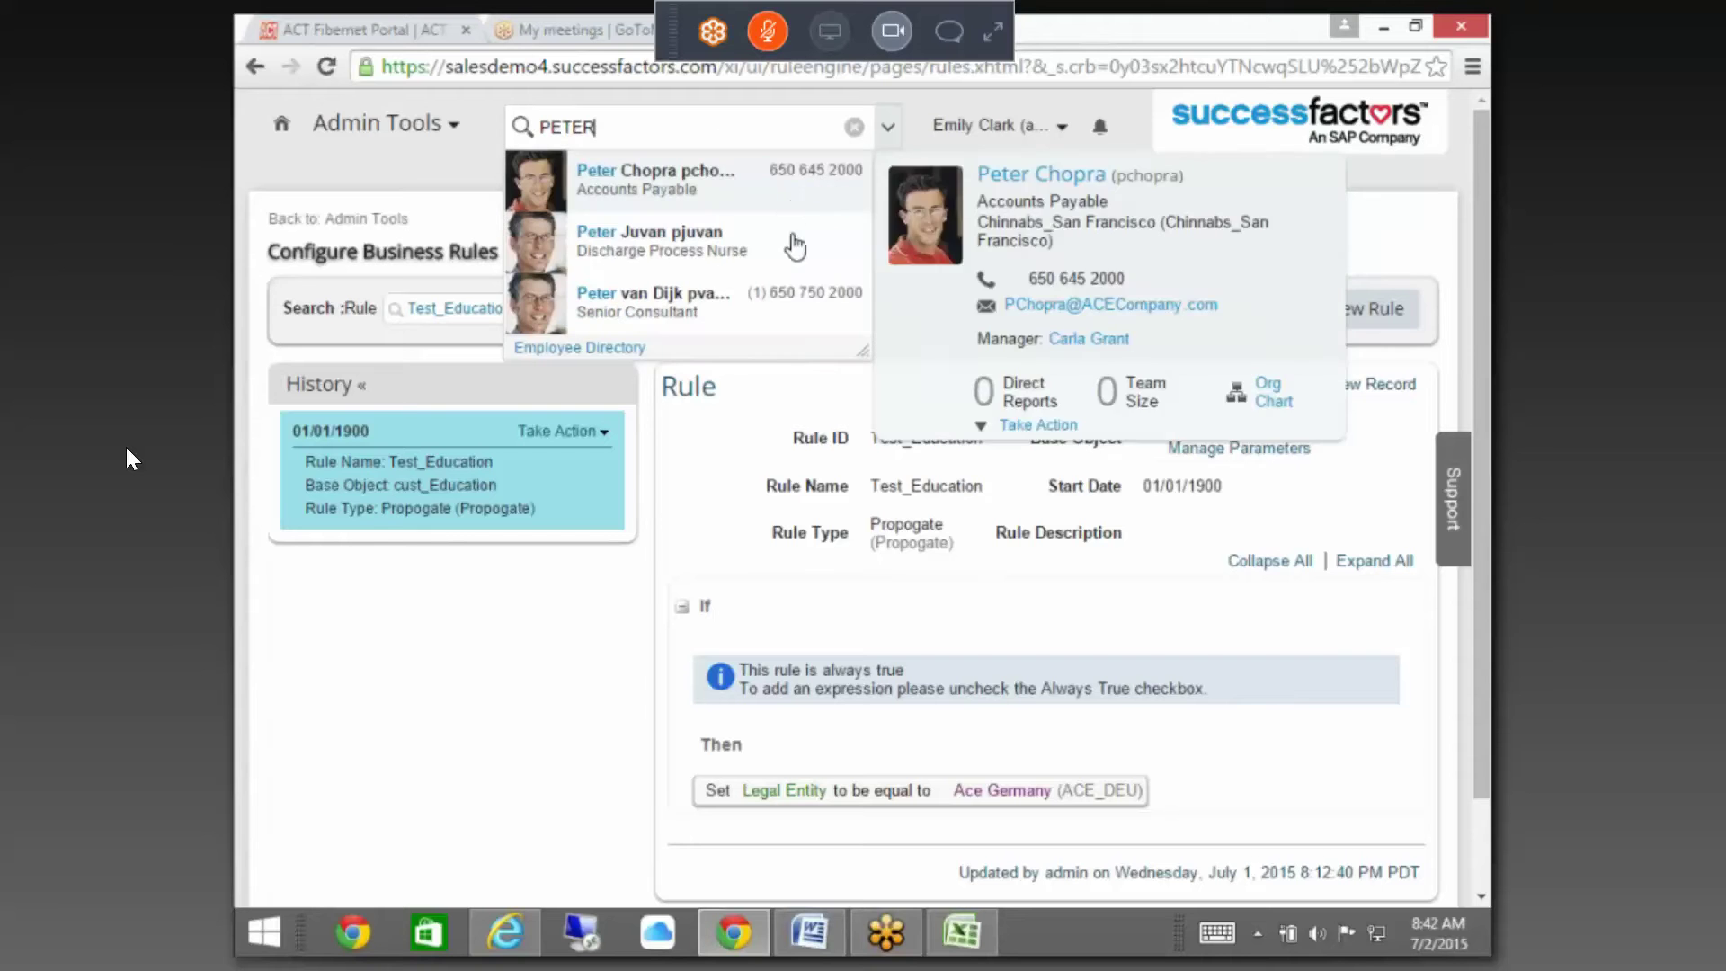
mouse_move(790, 262)
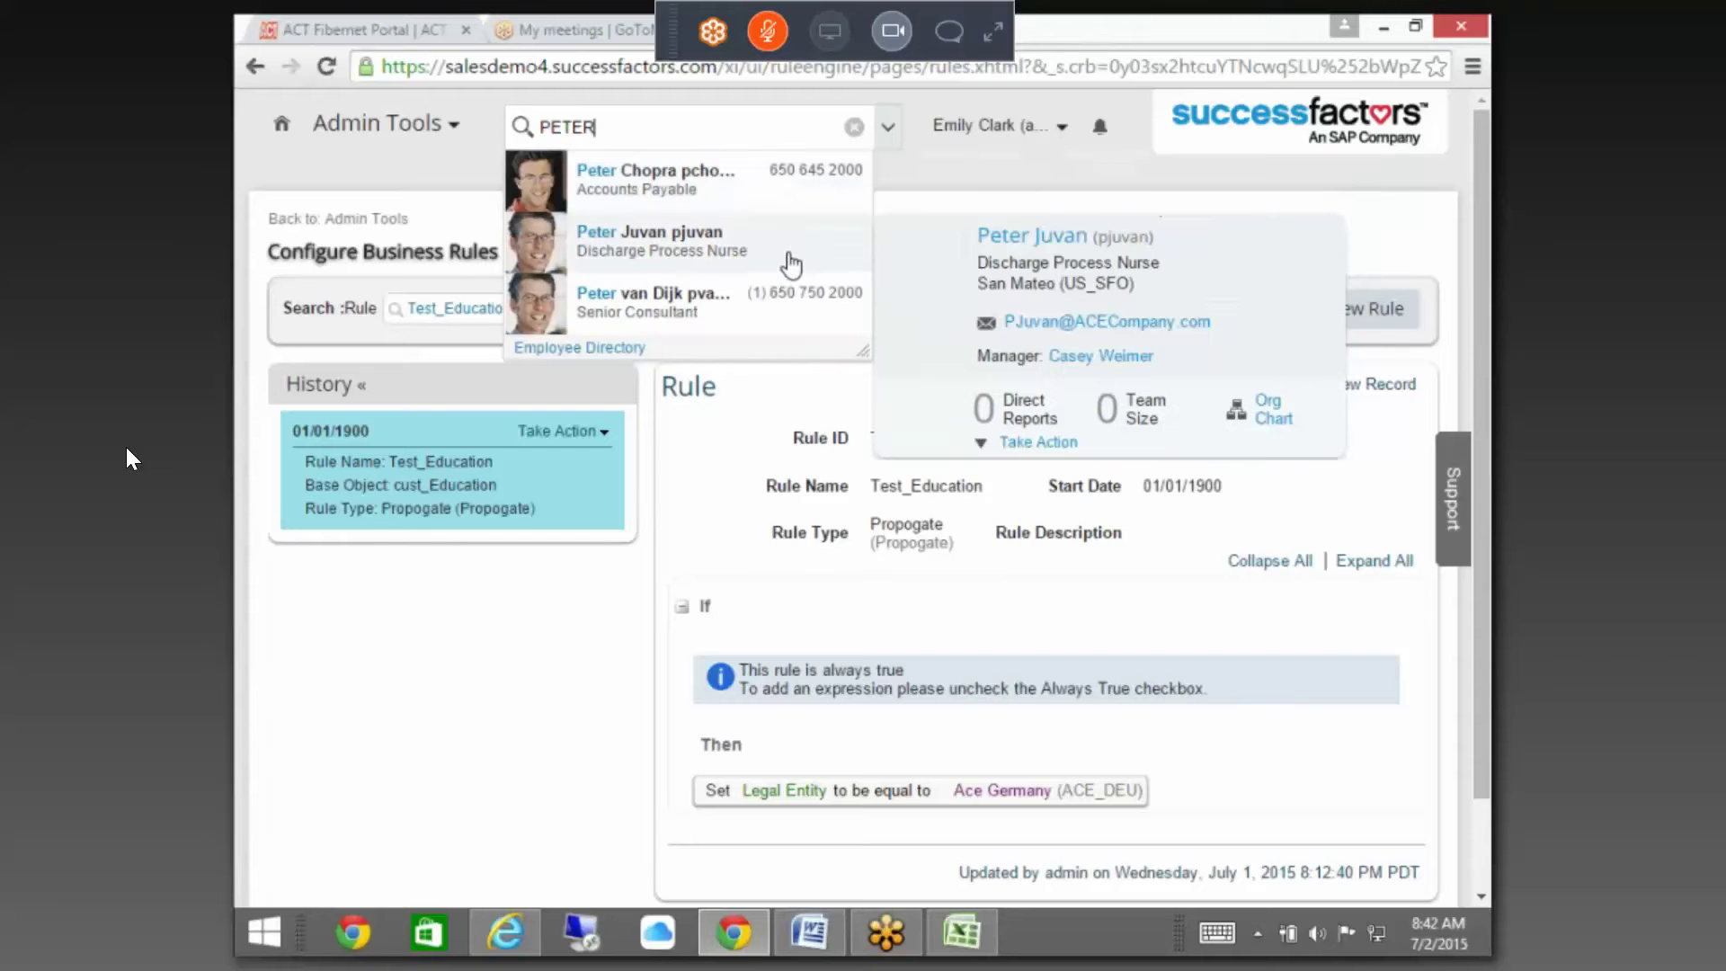
click(1051, 441)
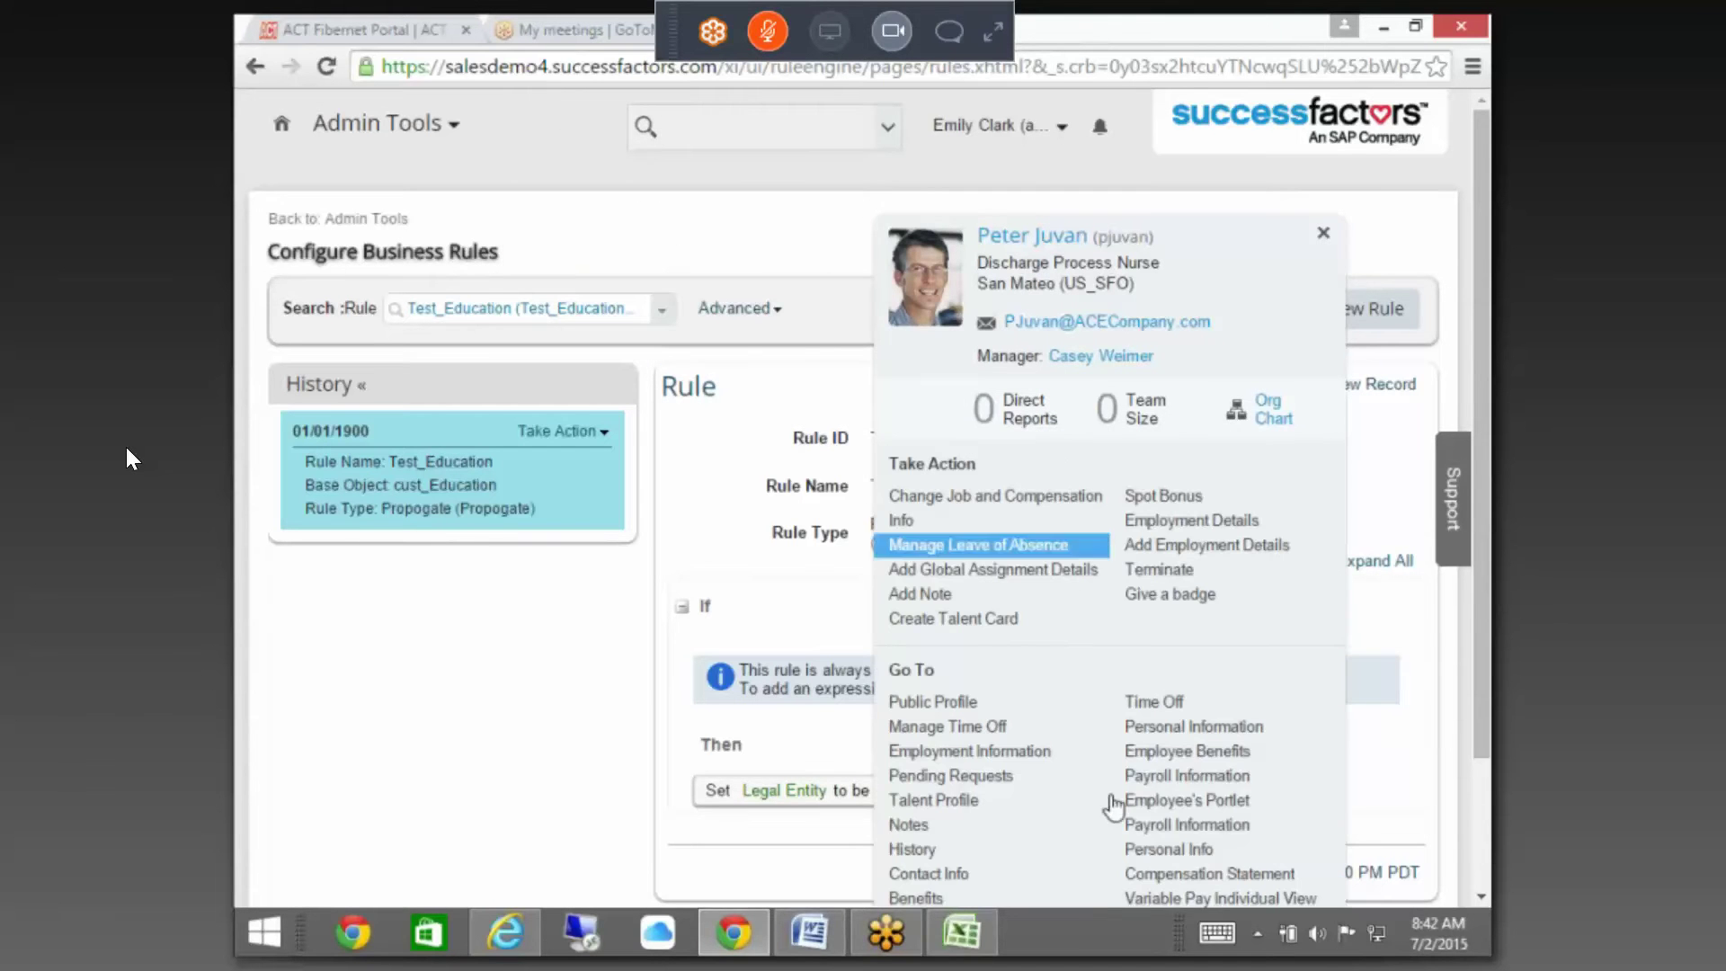
scroll(1186, 799, down, 2)
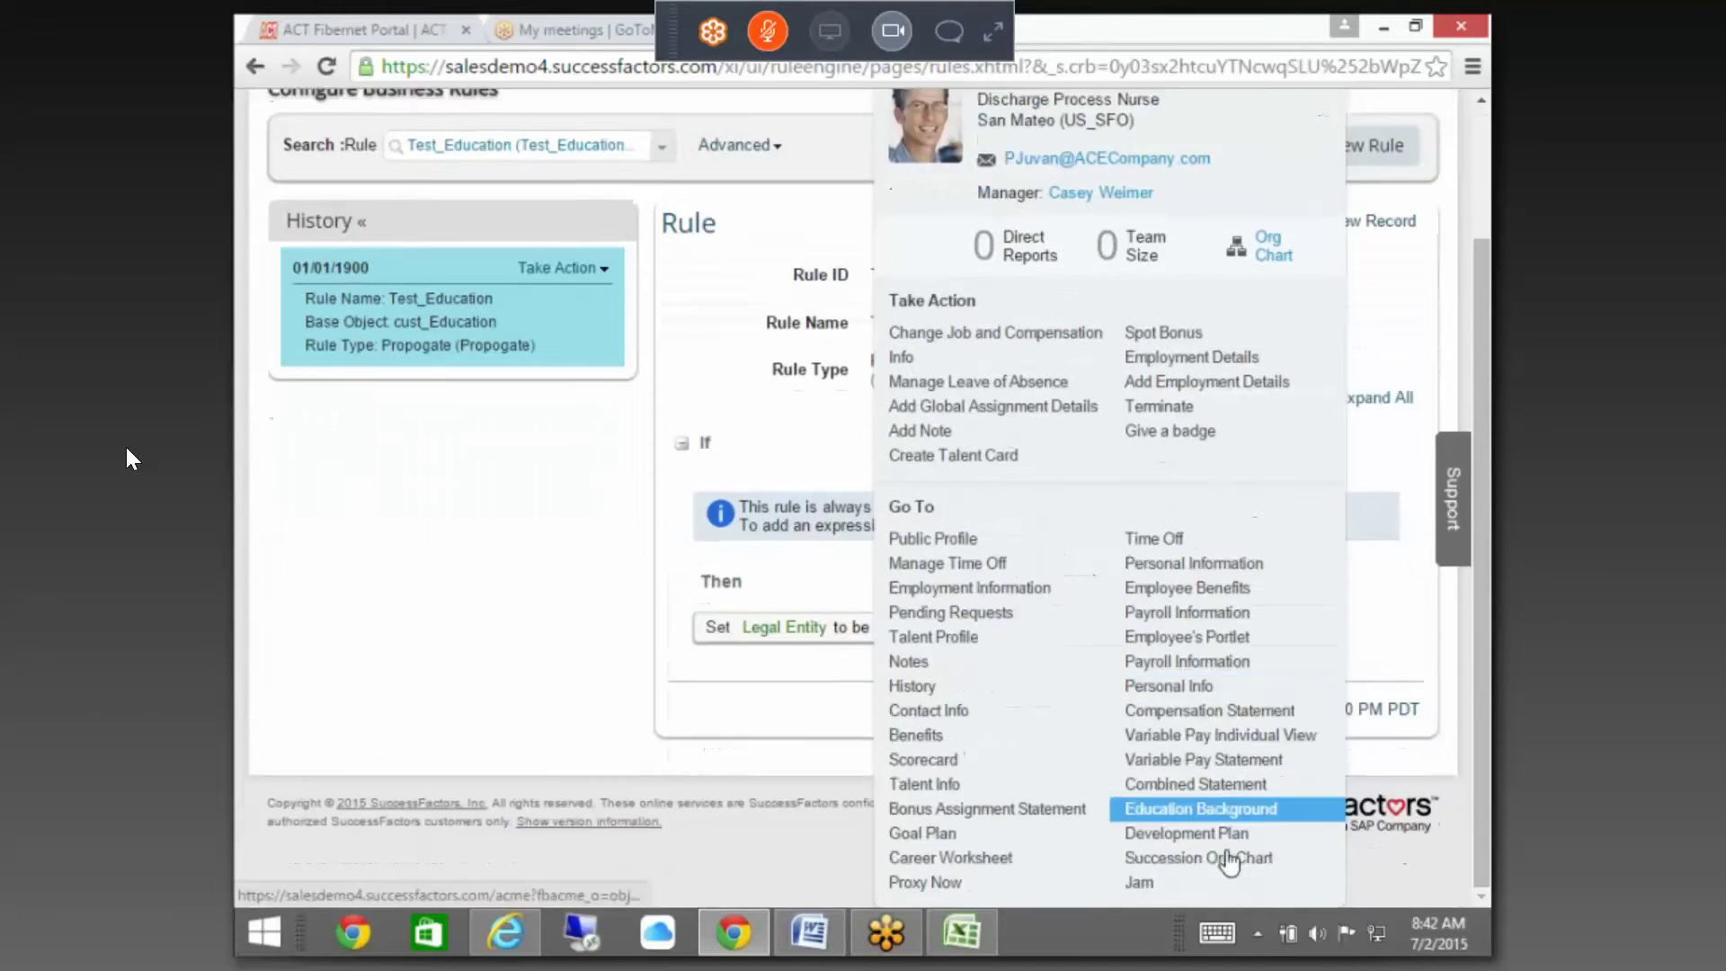
click(1188, 812)
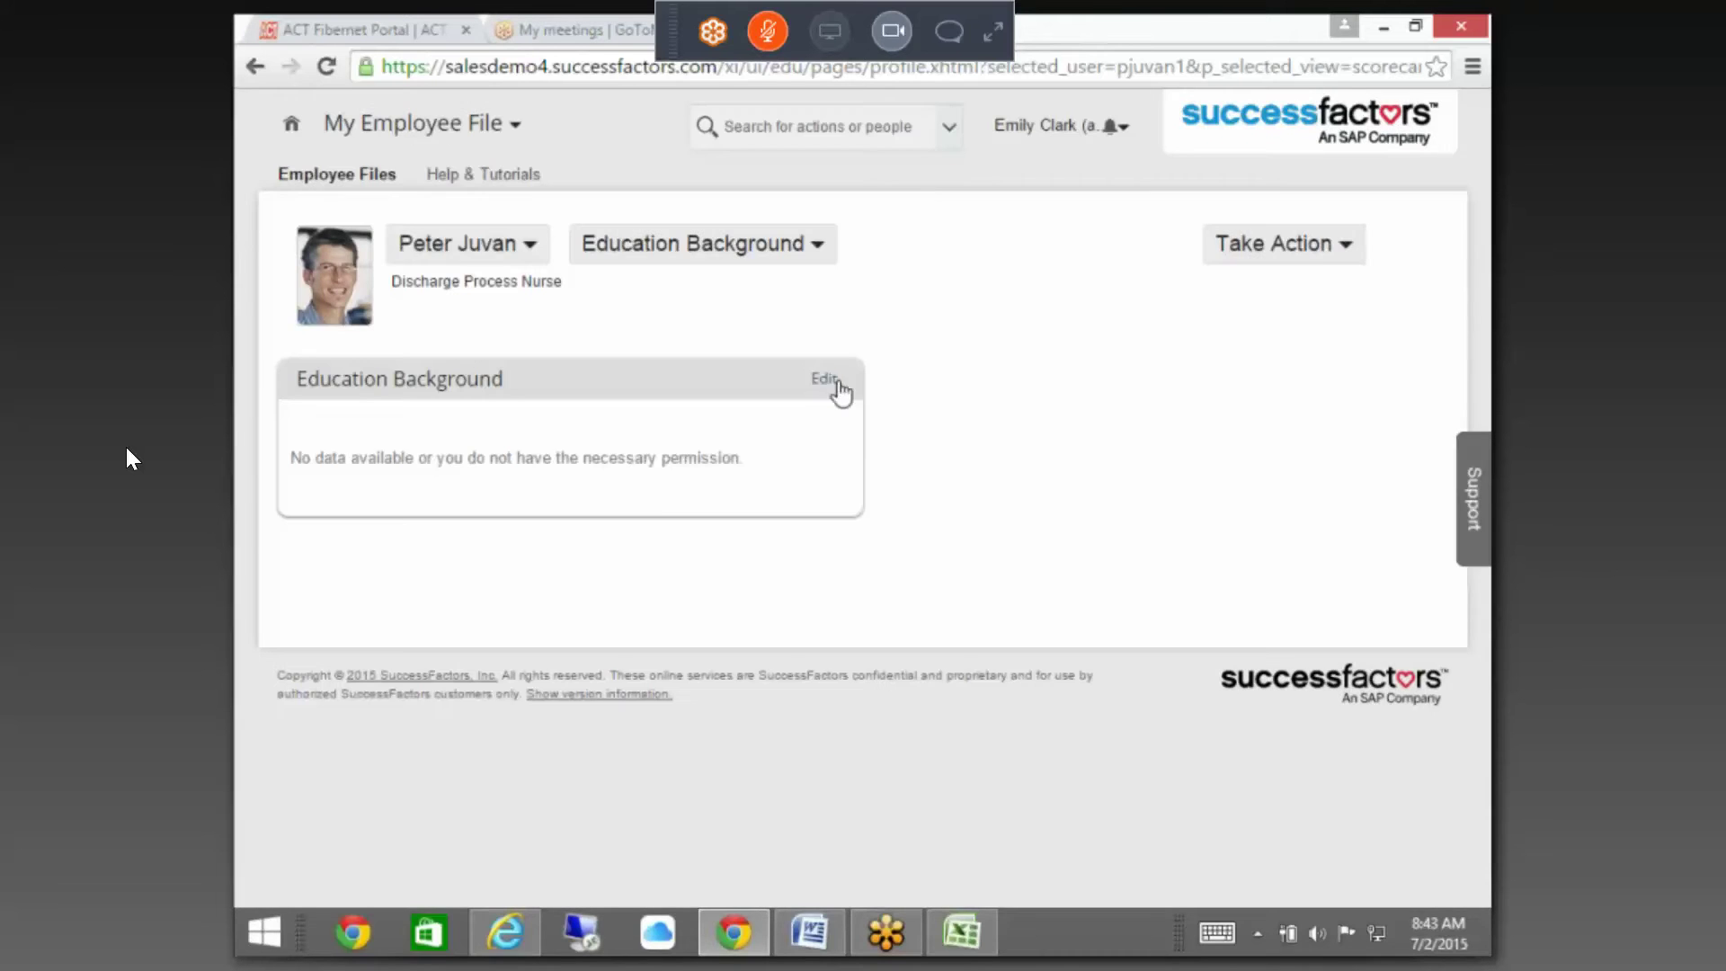
- Open the Education Background for editing effective 07/02/2015, check the prefilled company, and leave the form and the reopened date prompt without saving
click(838, 384)
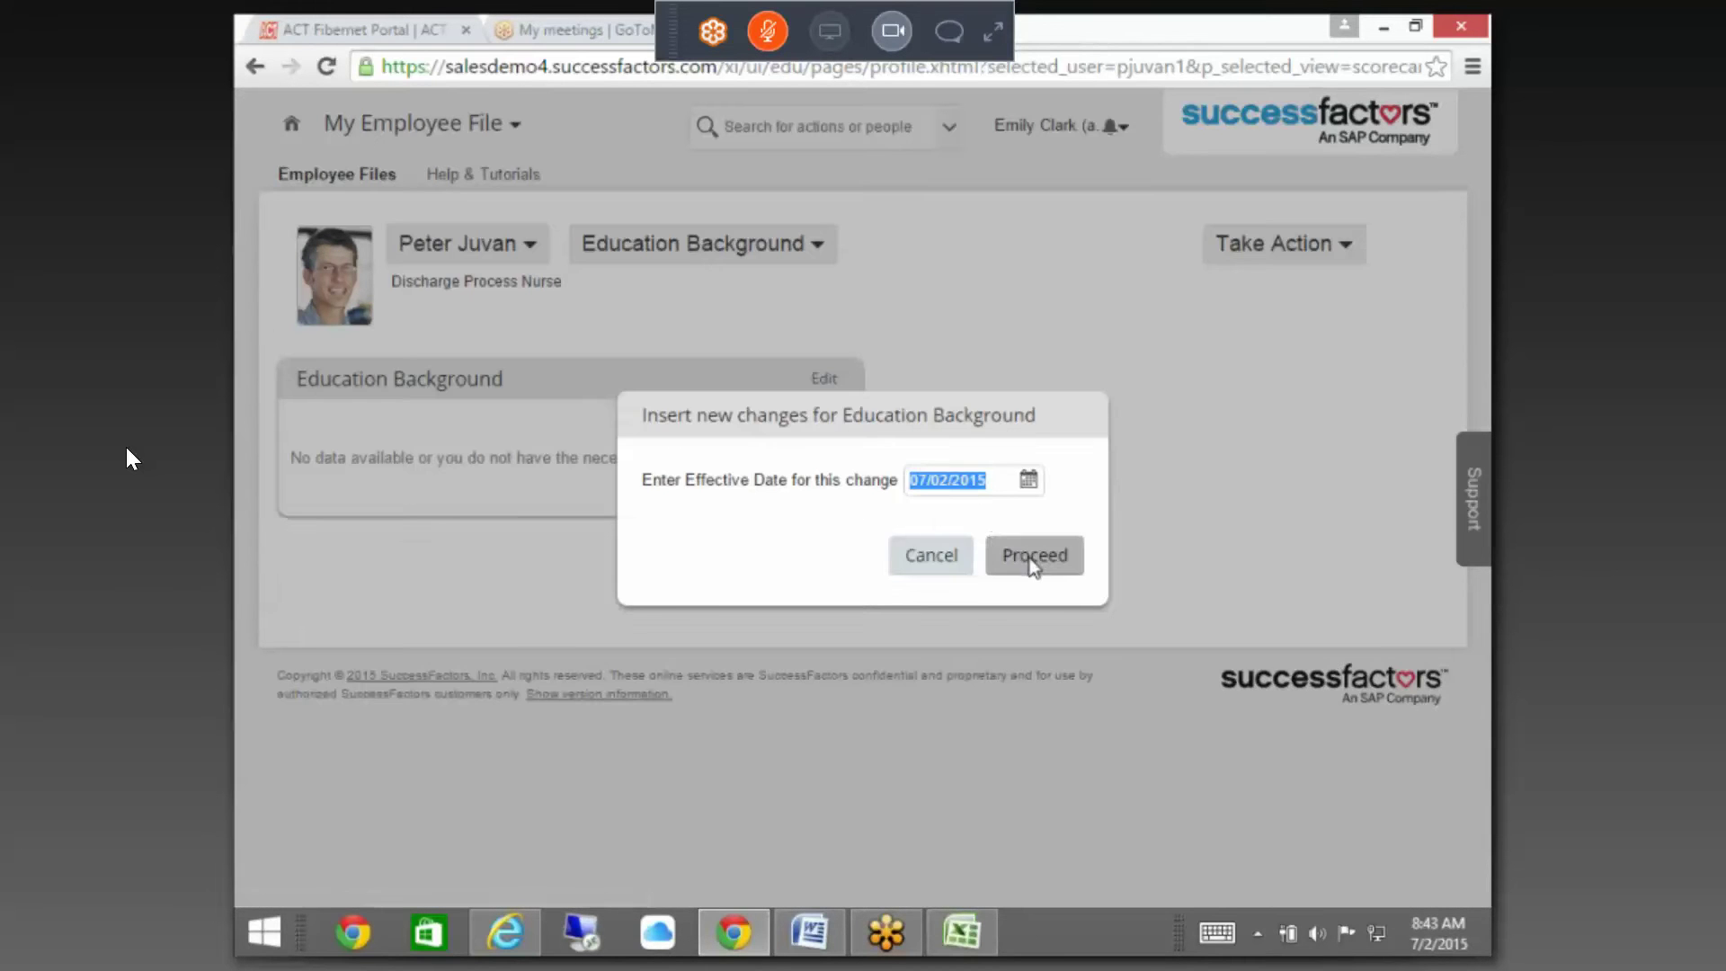
click(1034, 565)
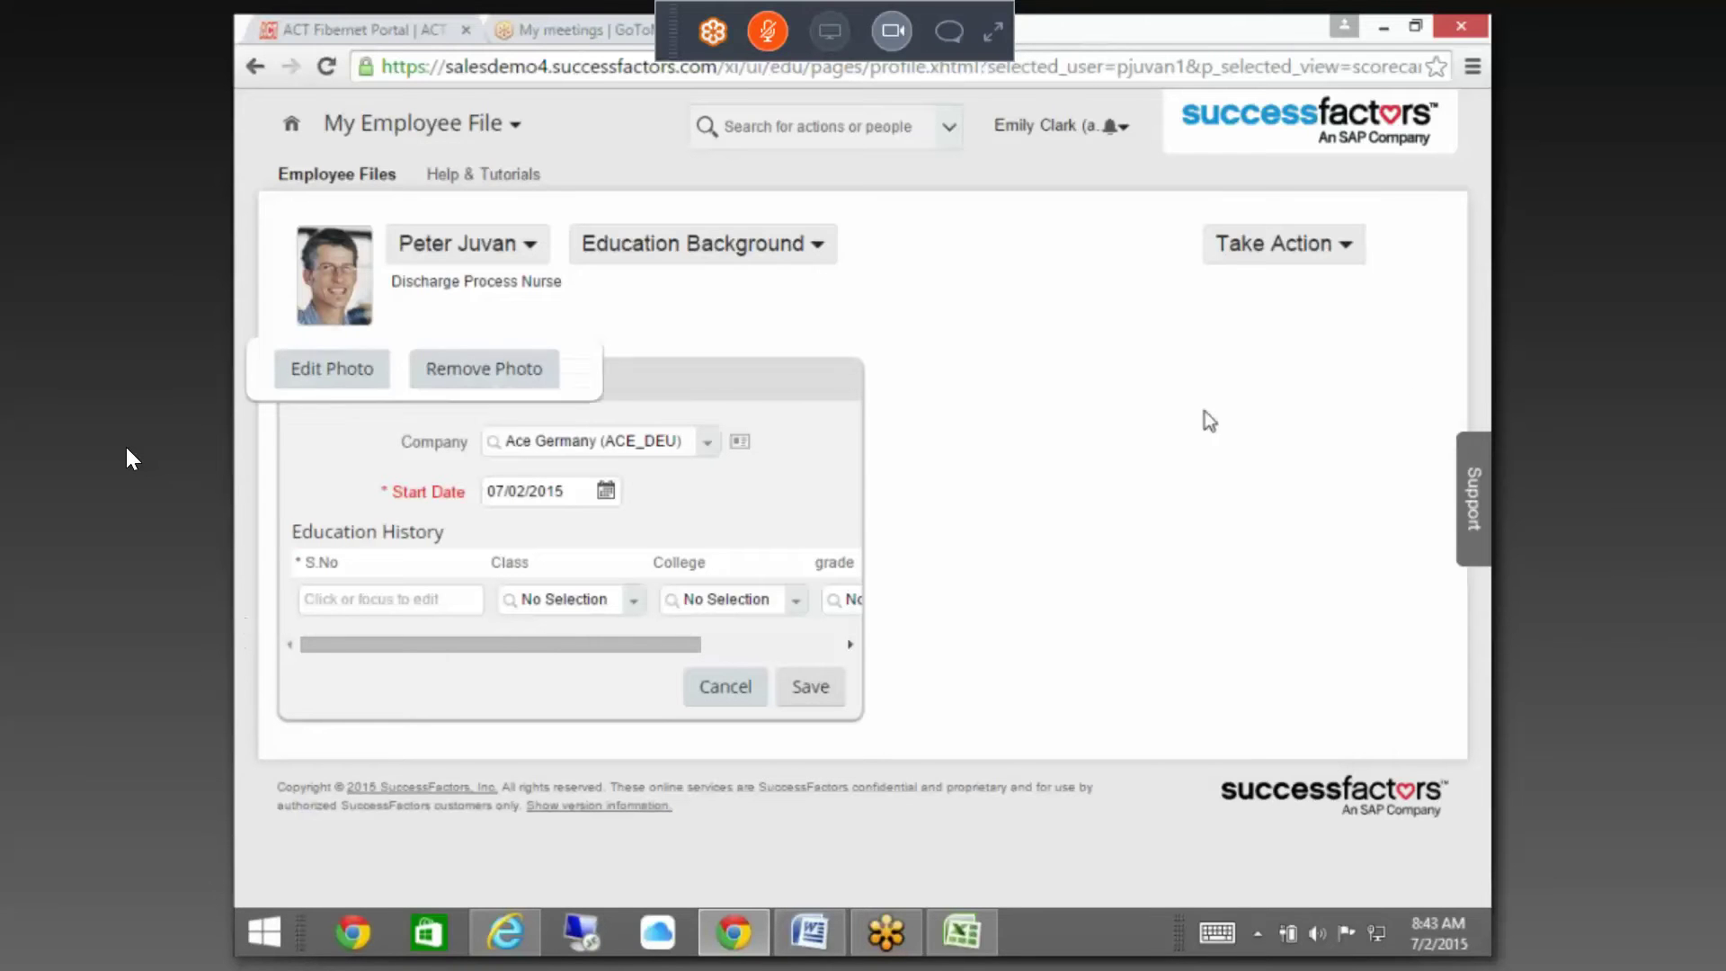
click(726, 685)
click(949, 584)
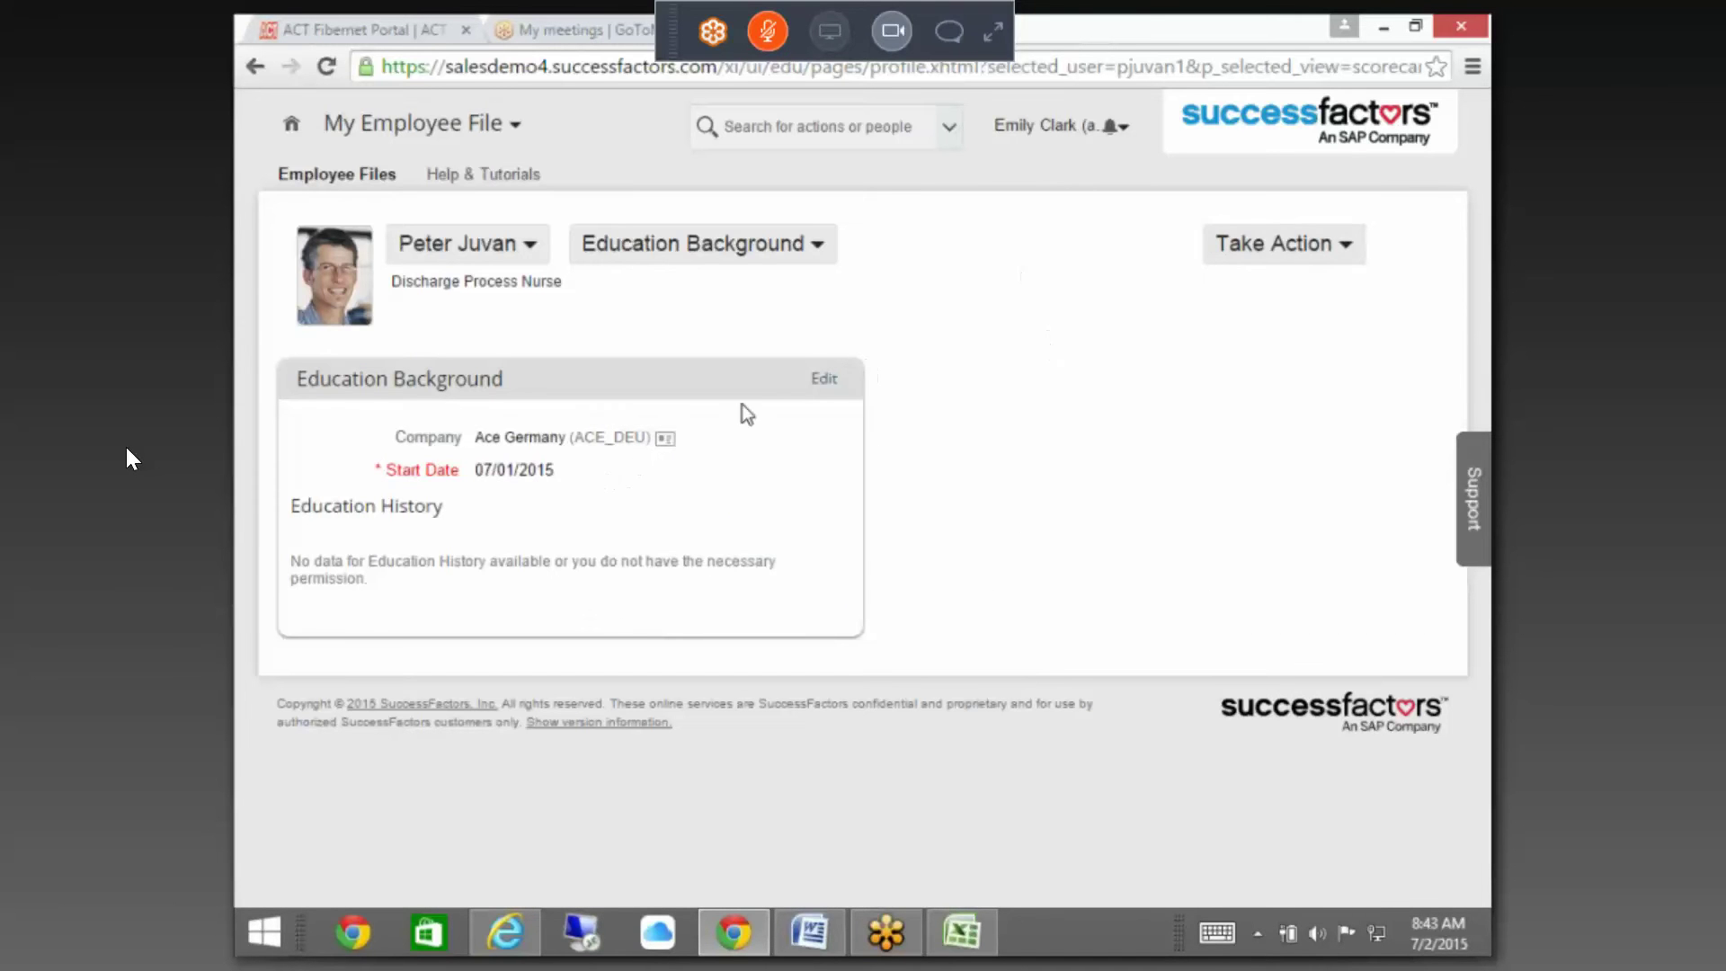
click(823, 378)
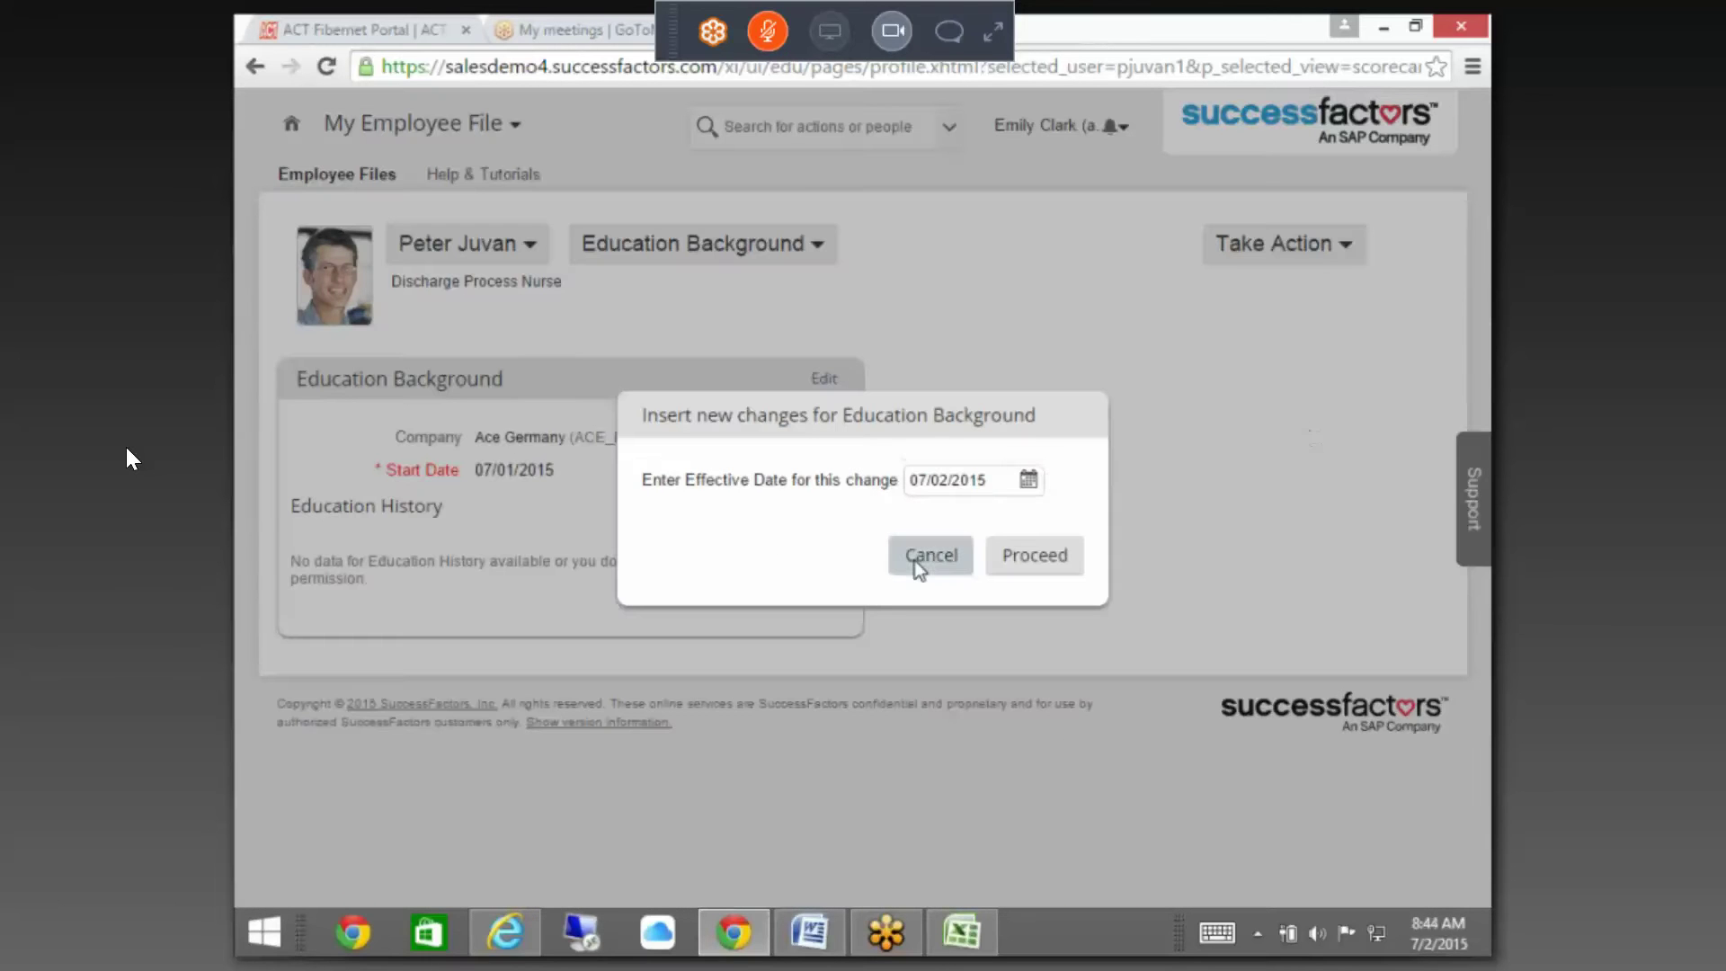
click(916, 556)
- Go to the Administration Tools and search for OBJECT to open Configure Object Definitions
click(1029, 135)
click(1008, 225)
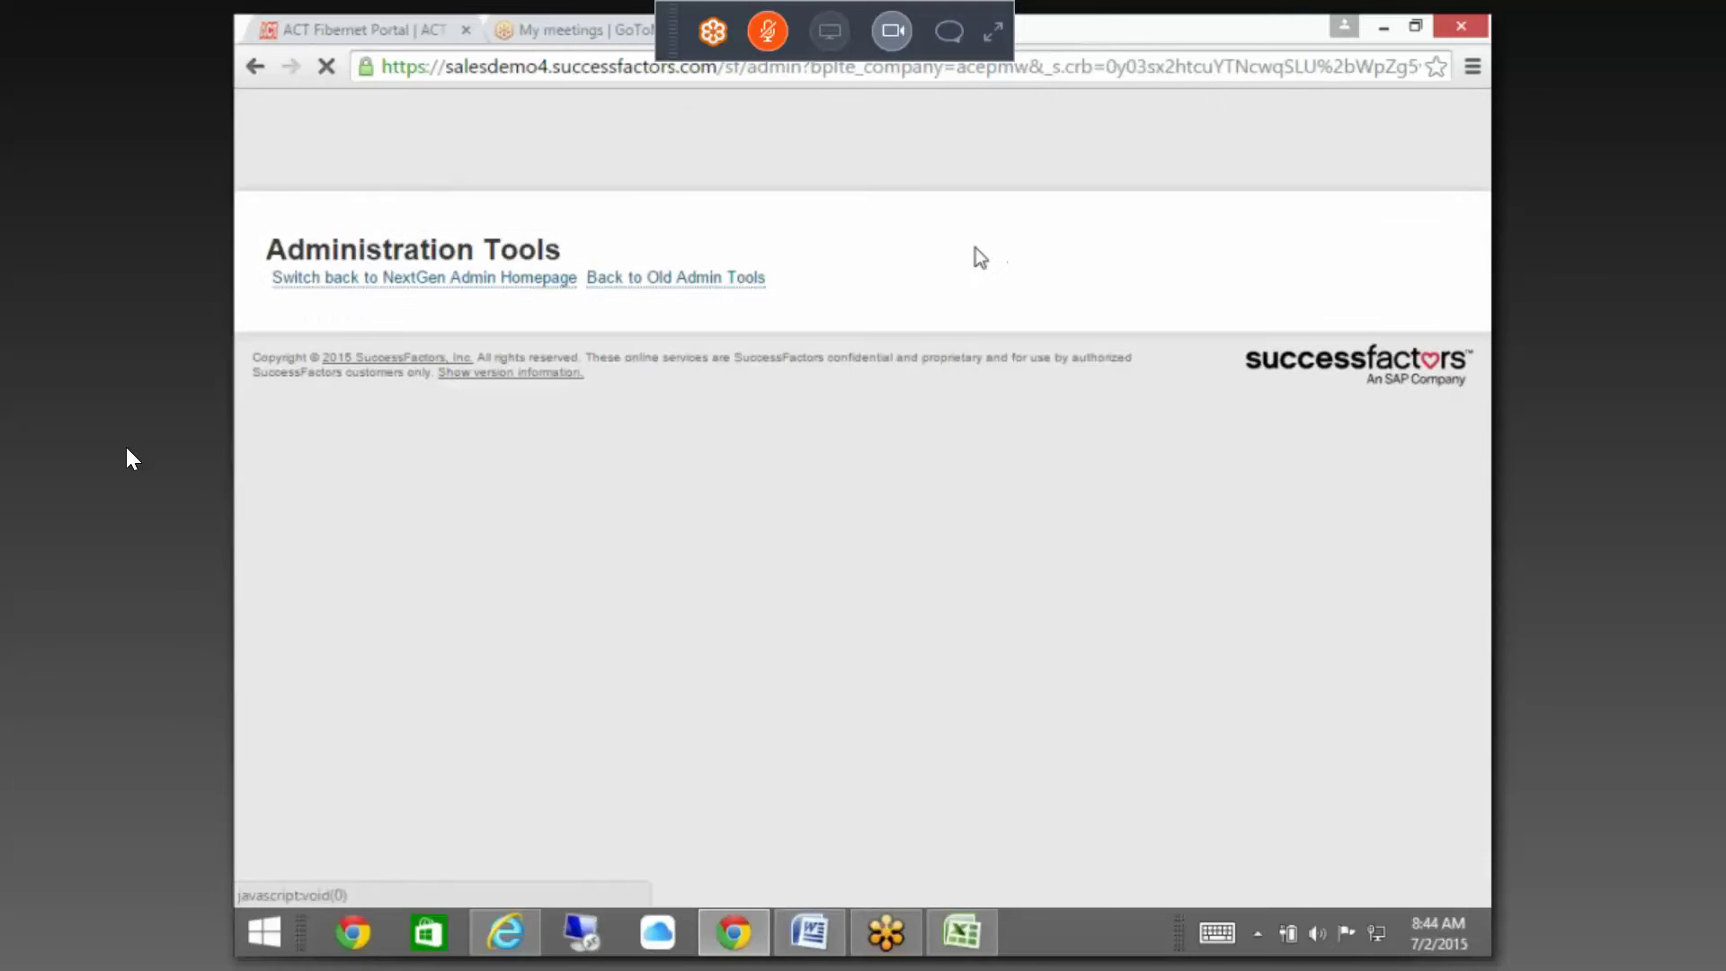
scroll(1017, 343, down, 5)
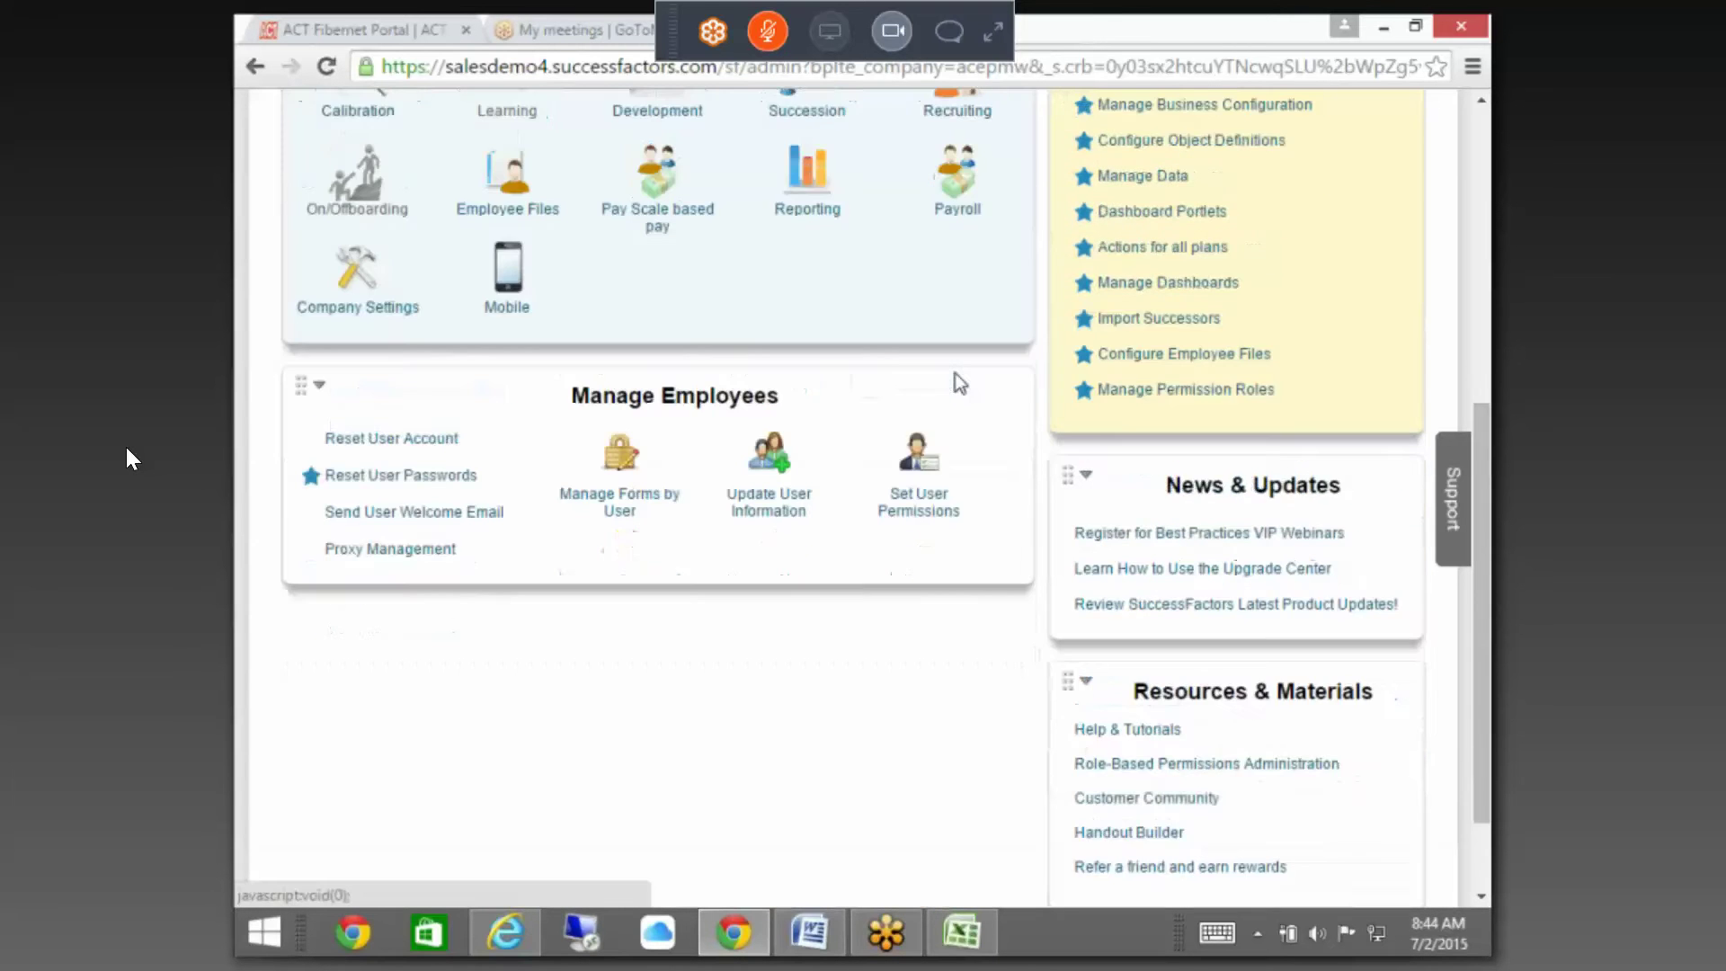
scroll(958, 384, up, 5)
click(1243, 280)
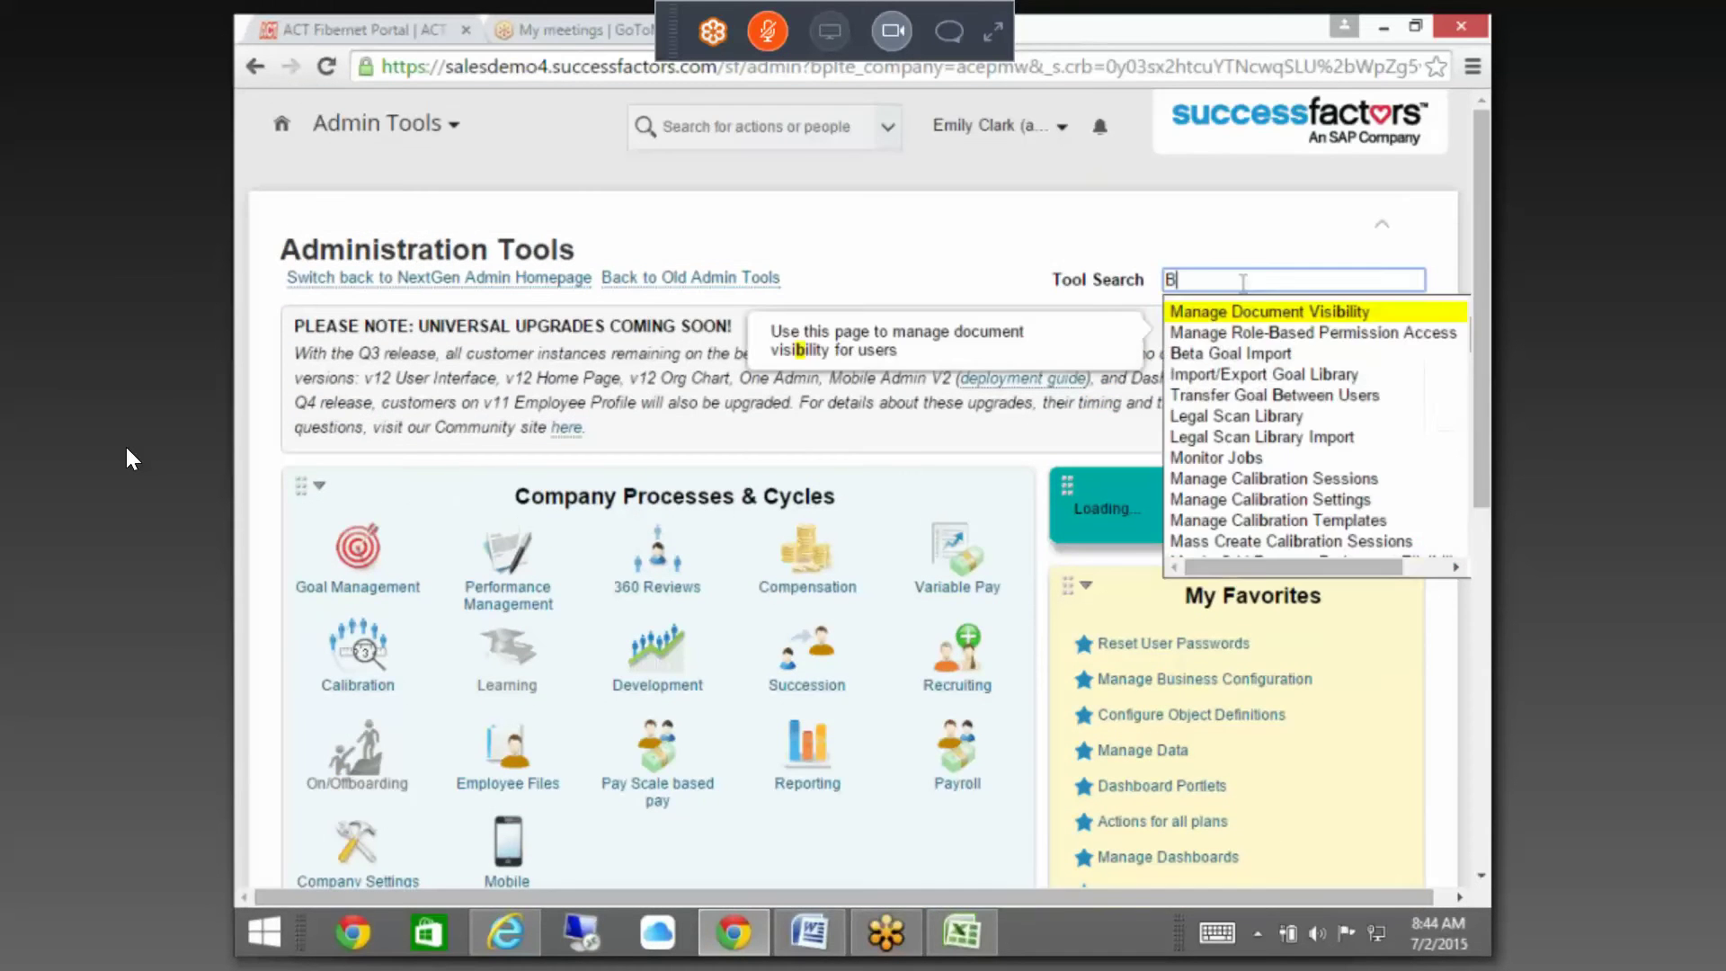
text(OBJECT)
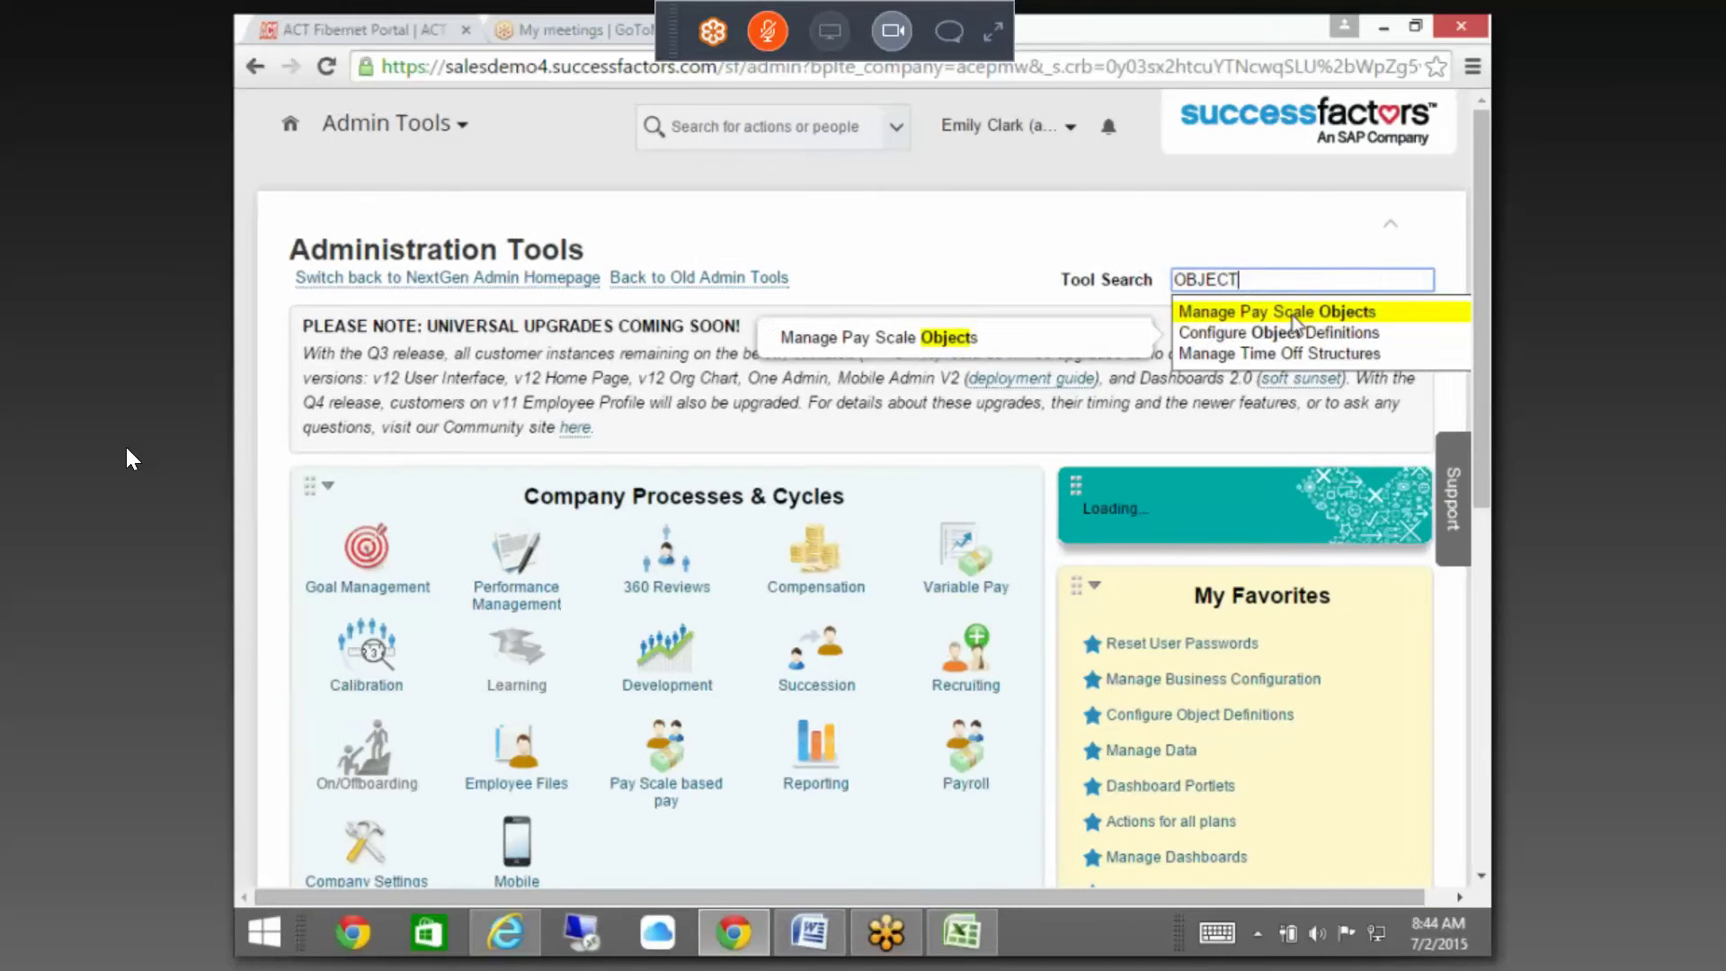
click(1294, 333)
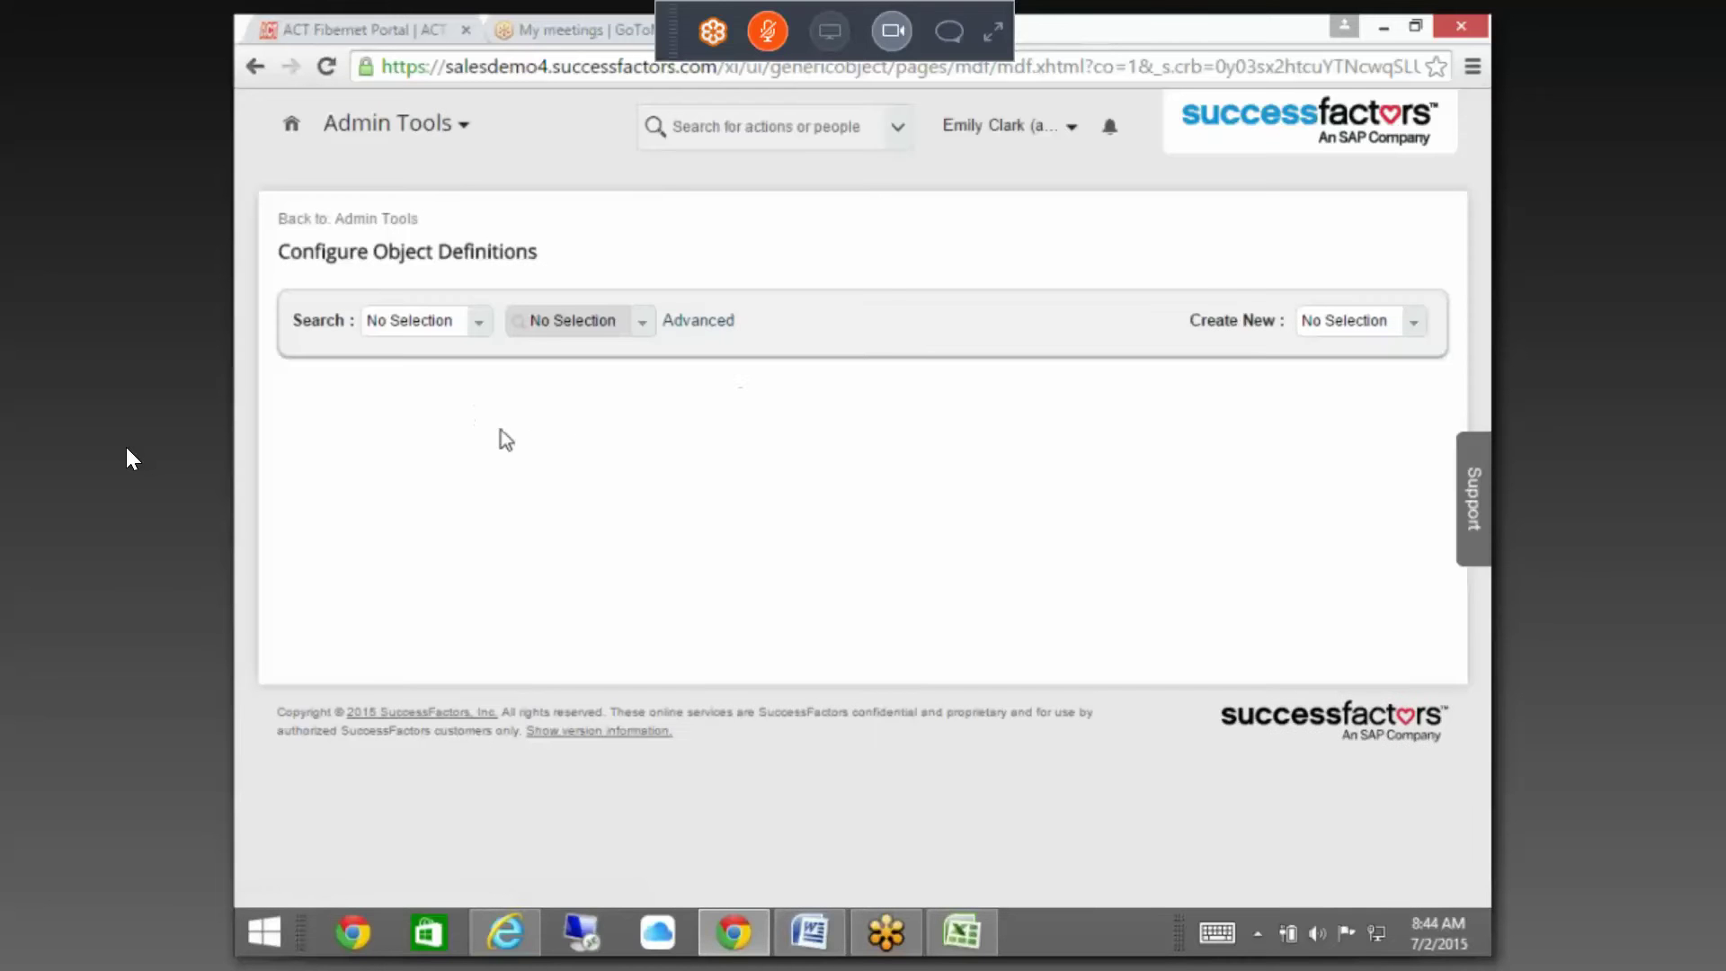
- Find the cust_Education object definition and open it for correction
click(477, 325)
click(445, 370)
click(586, 323)
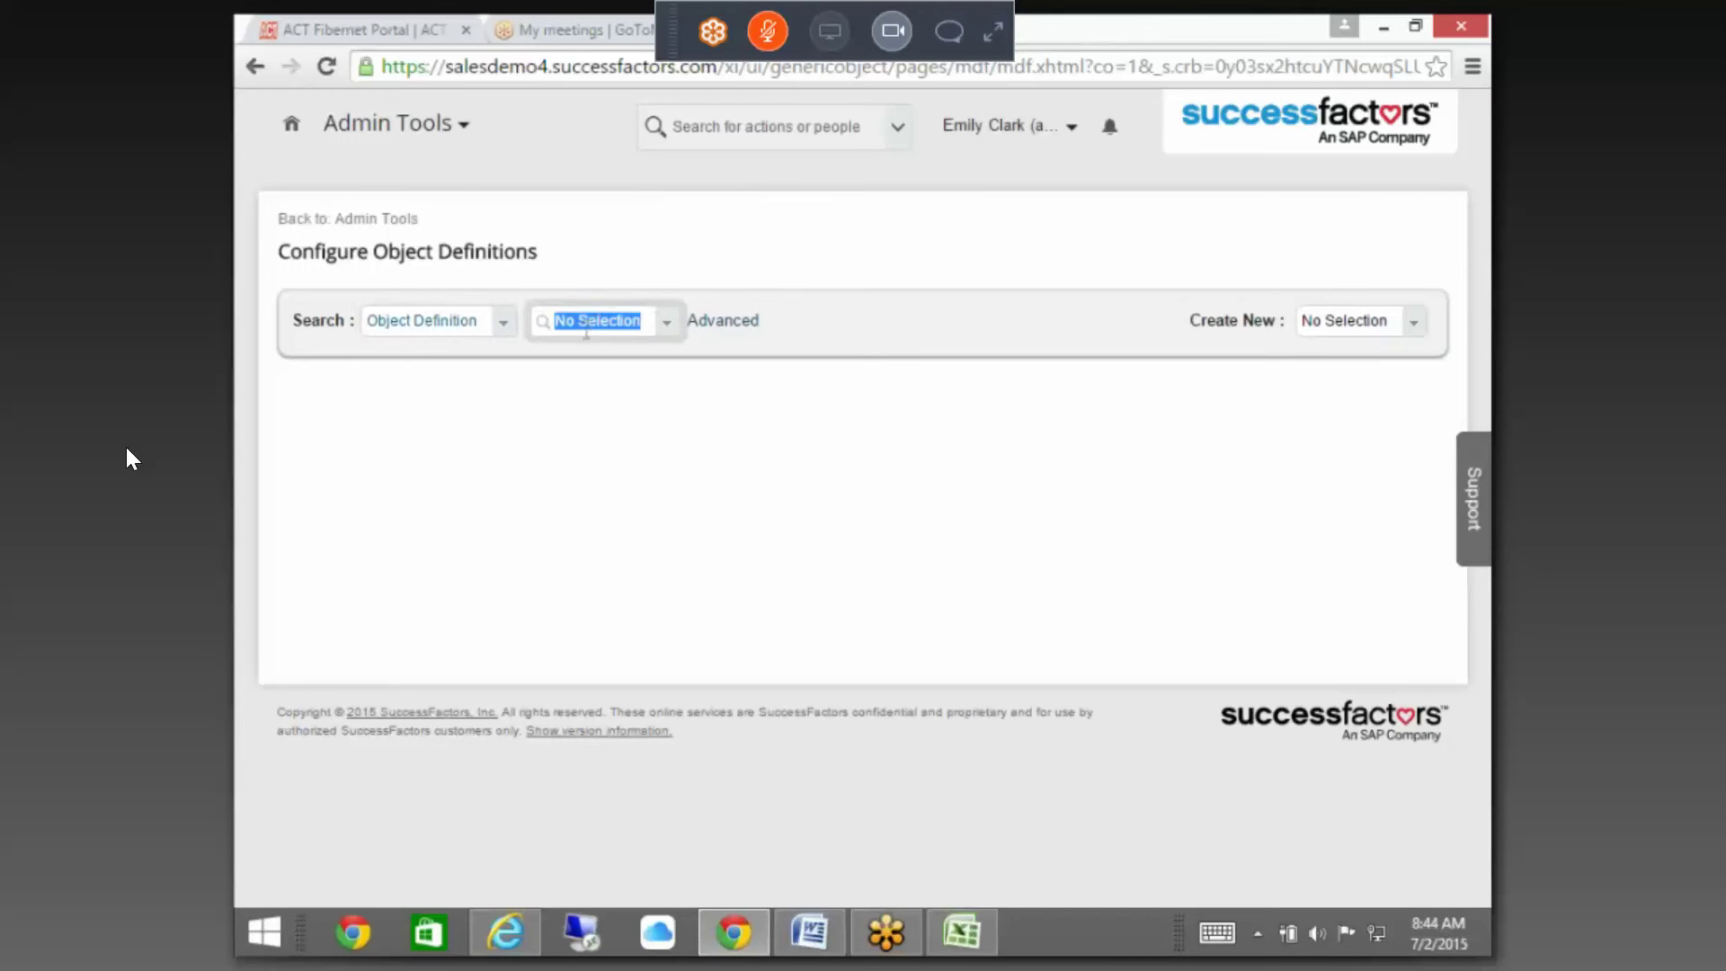
text(CUST_e)
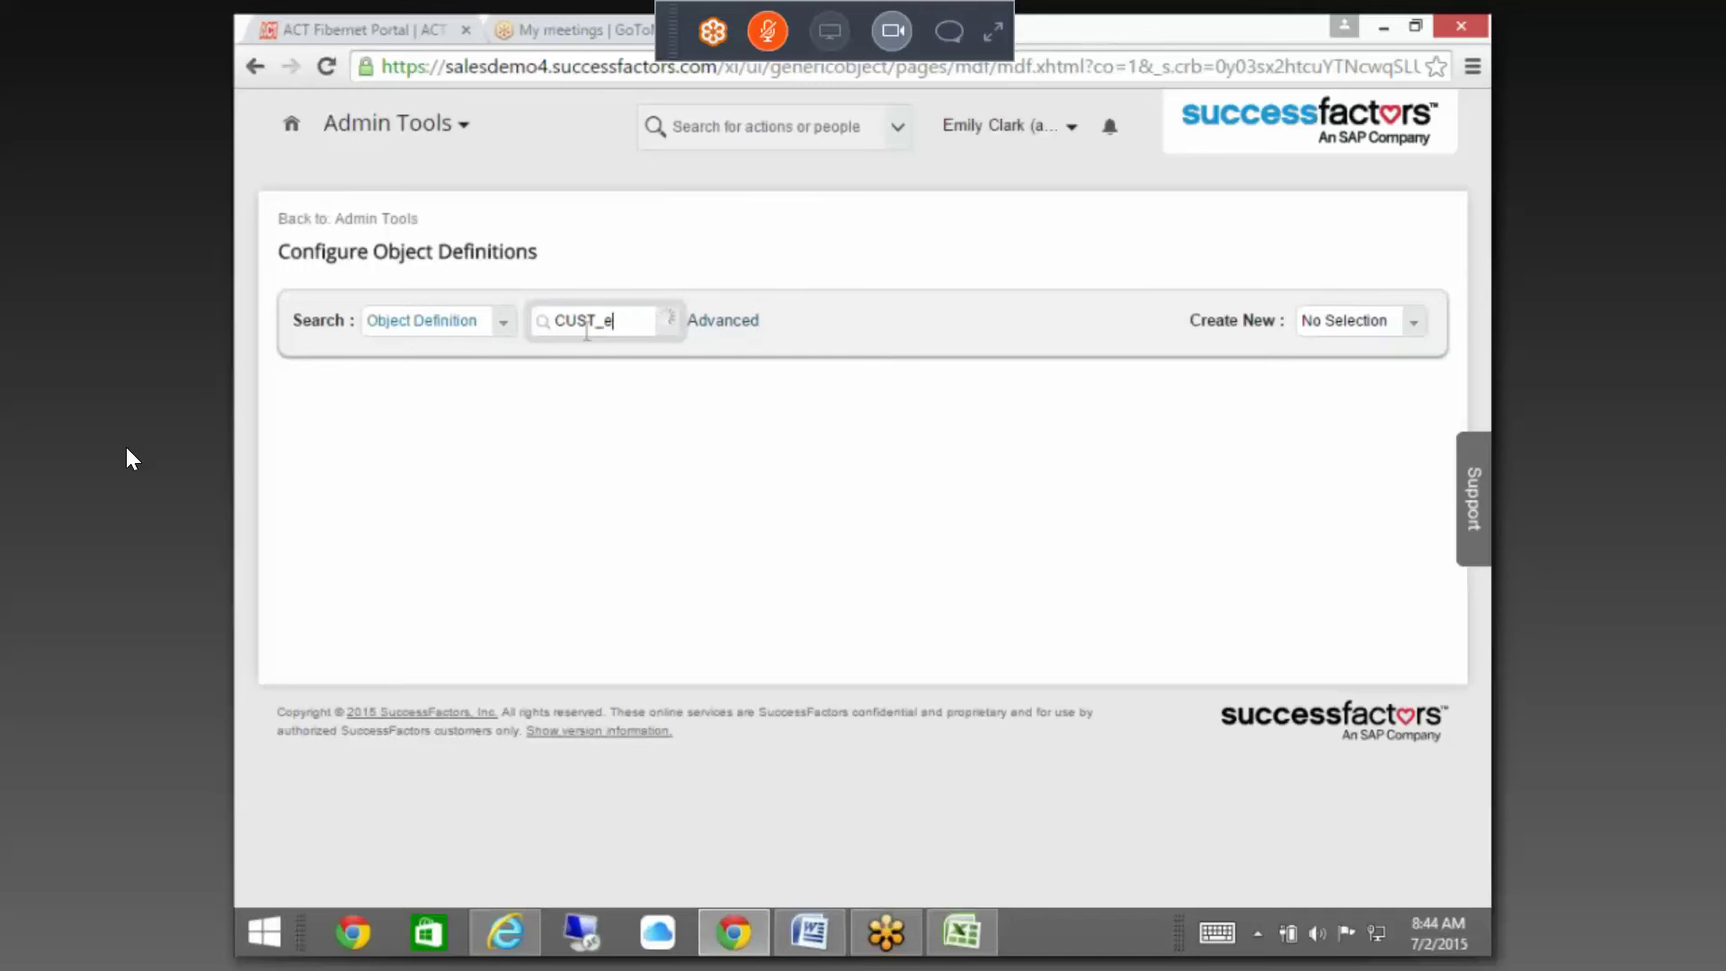
text(DUca)
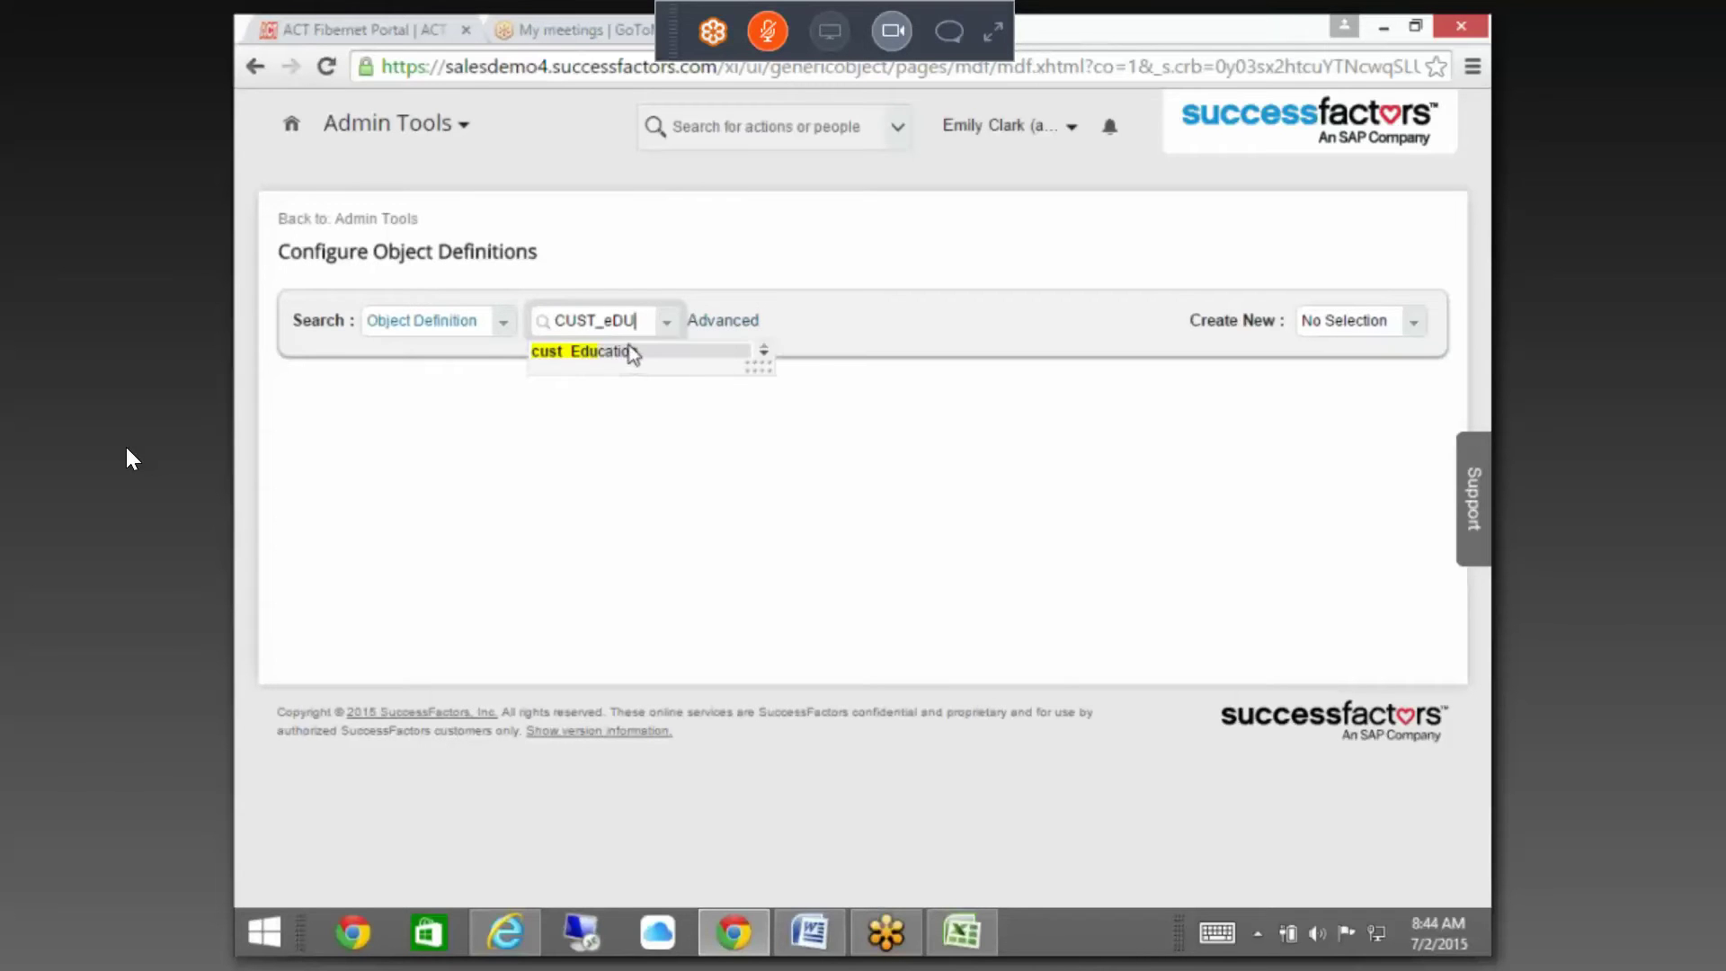
click(628, 352)
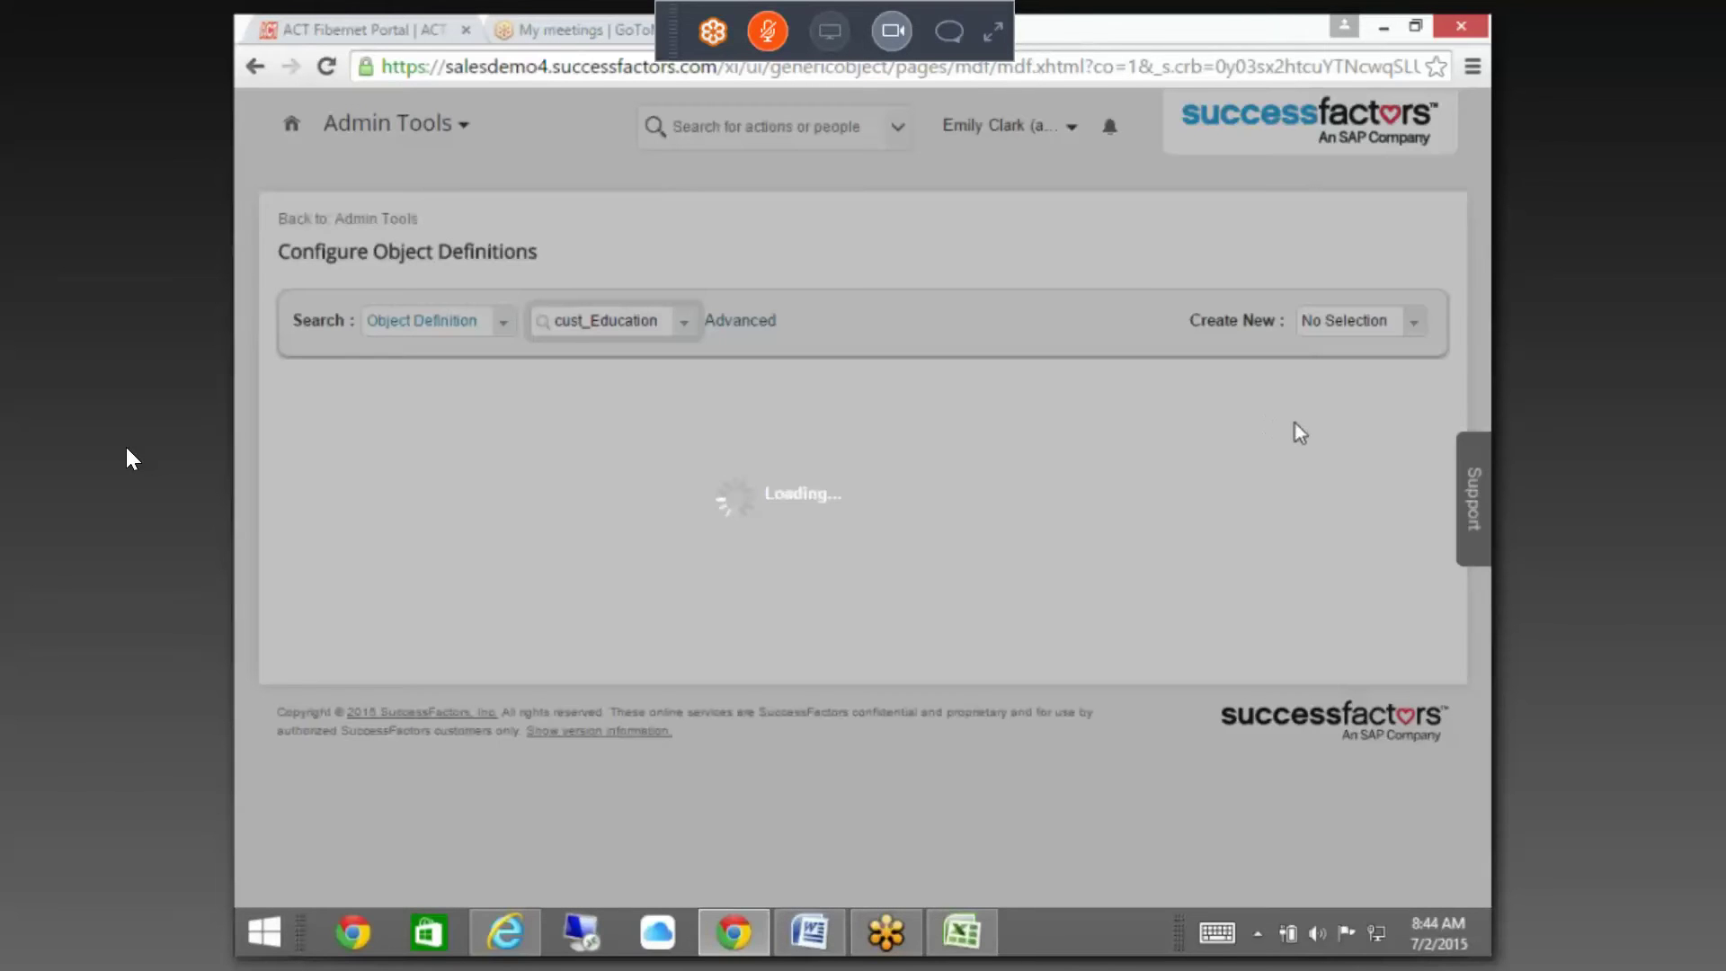
click(1384, 388)
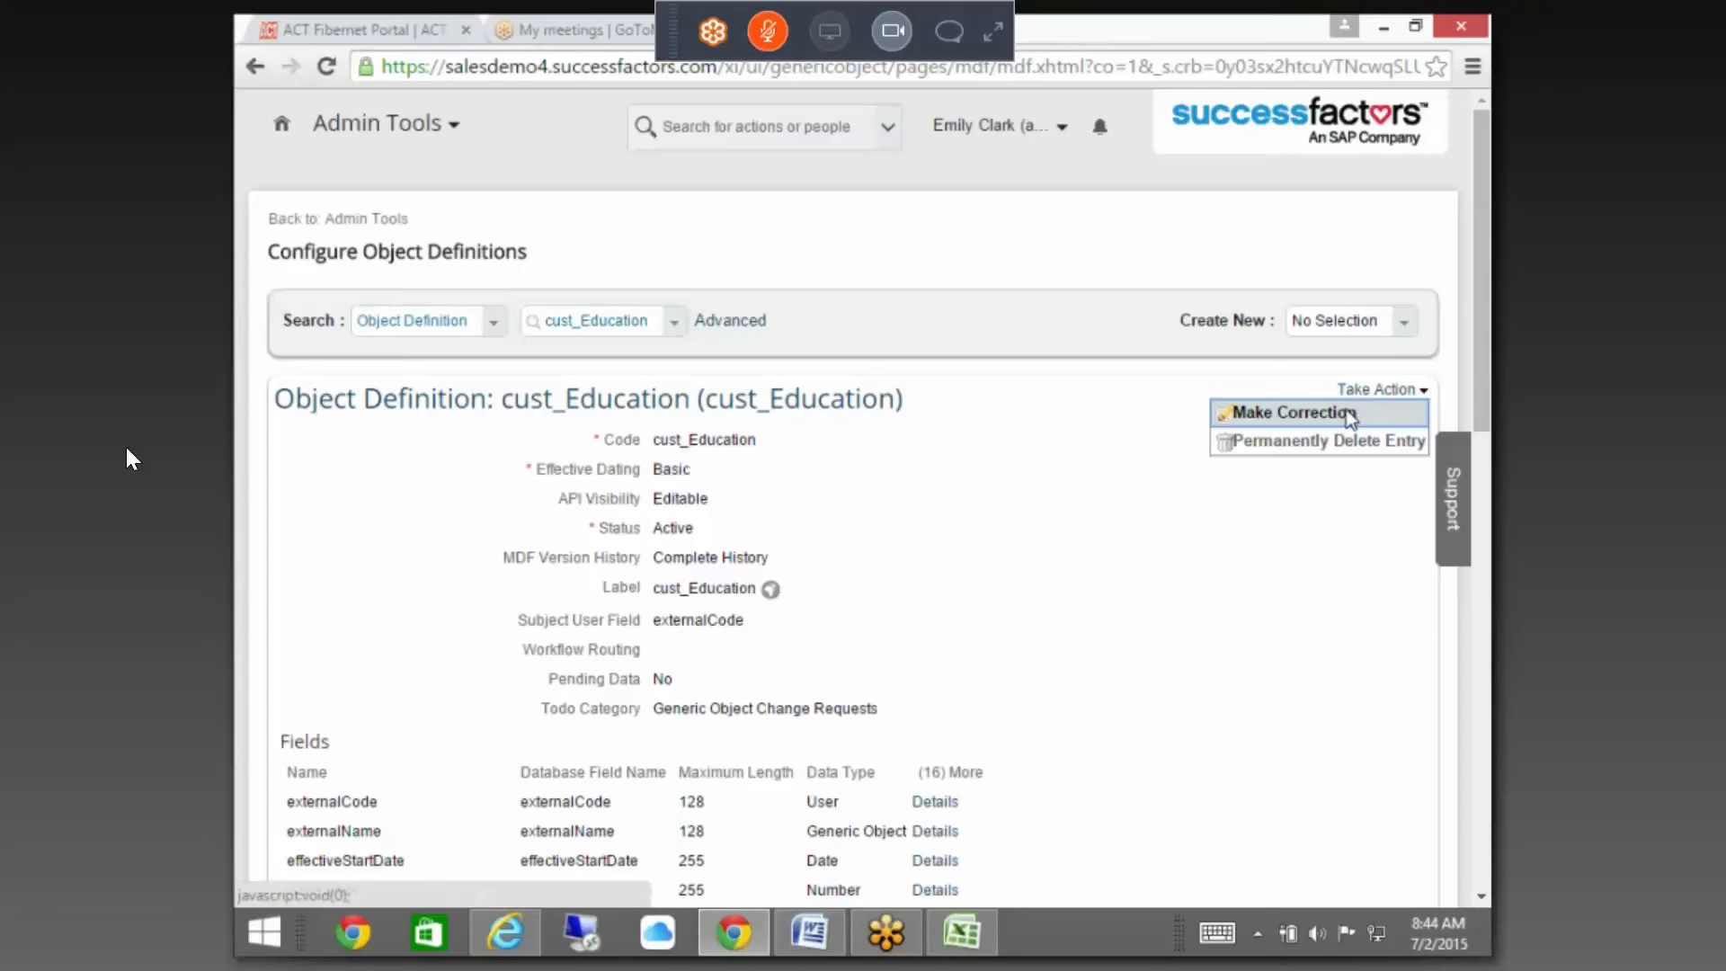
click(1407, 416)
- Add a new rule under validateRules, with TEST_EDUC_VALIDATE as both its rule ID and rule name
drag(1475, 246, 1483, 573)
scroll(130, 458, down, 15)
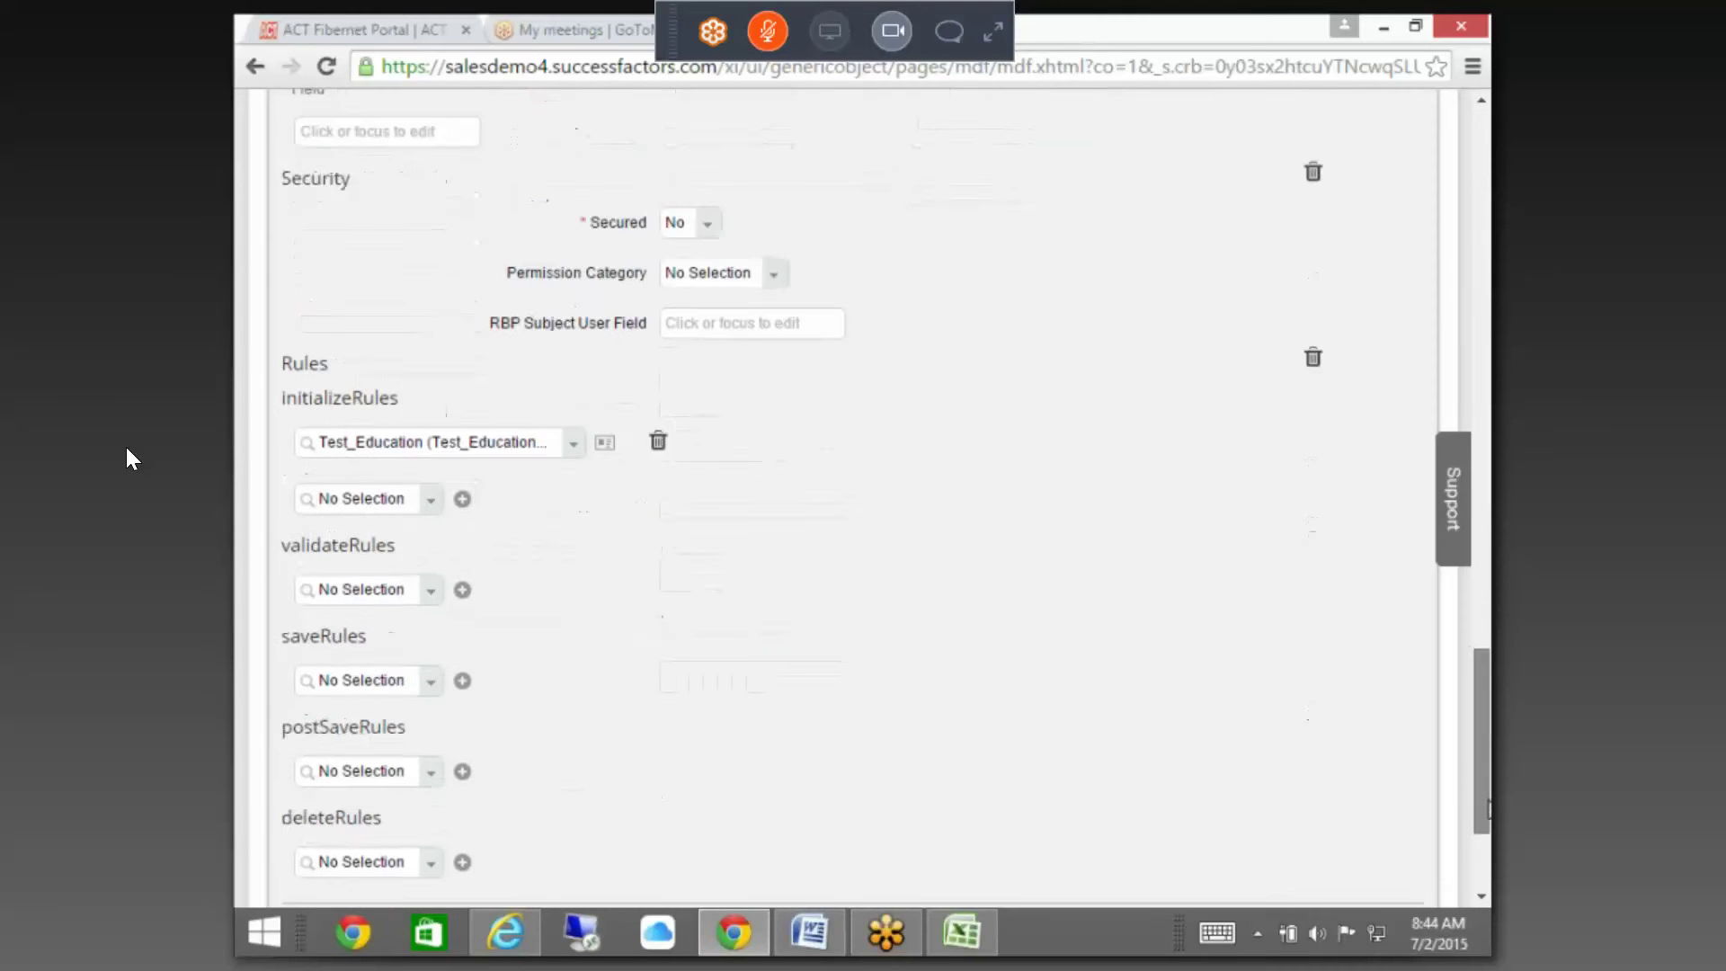
click(467, 532)
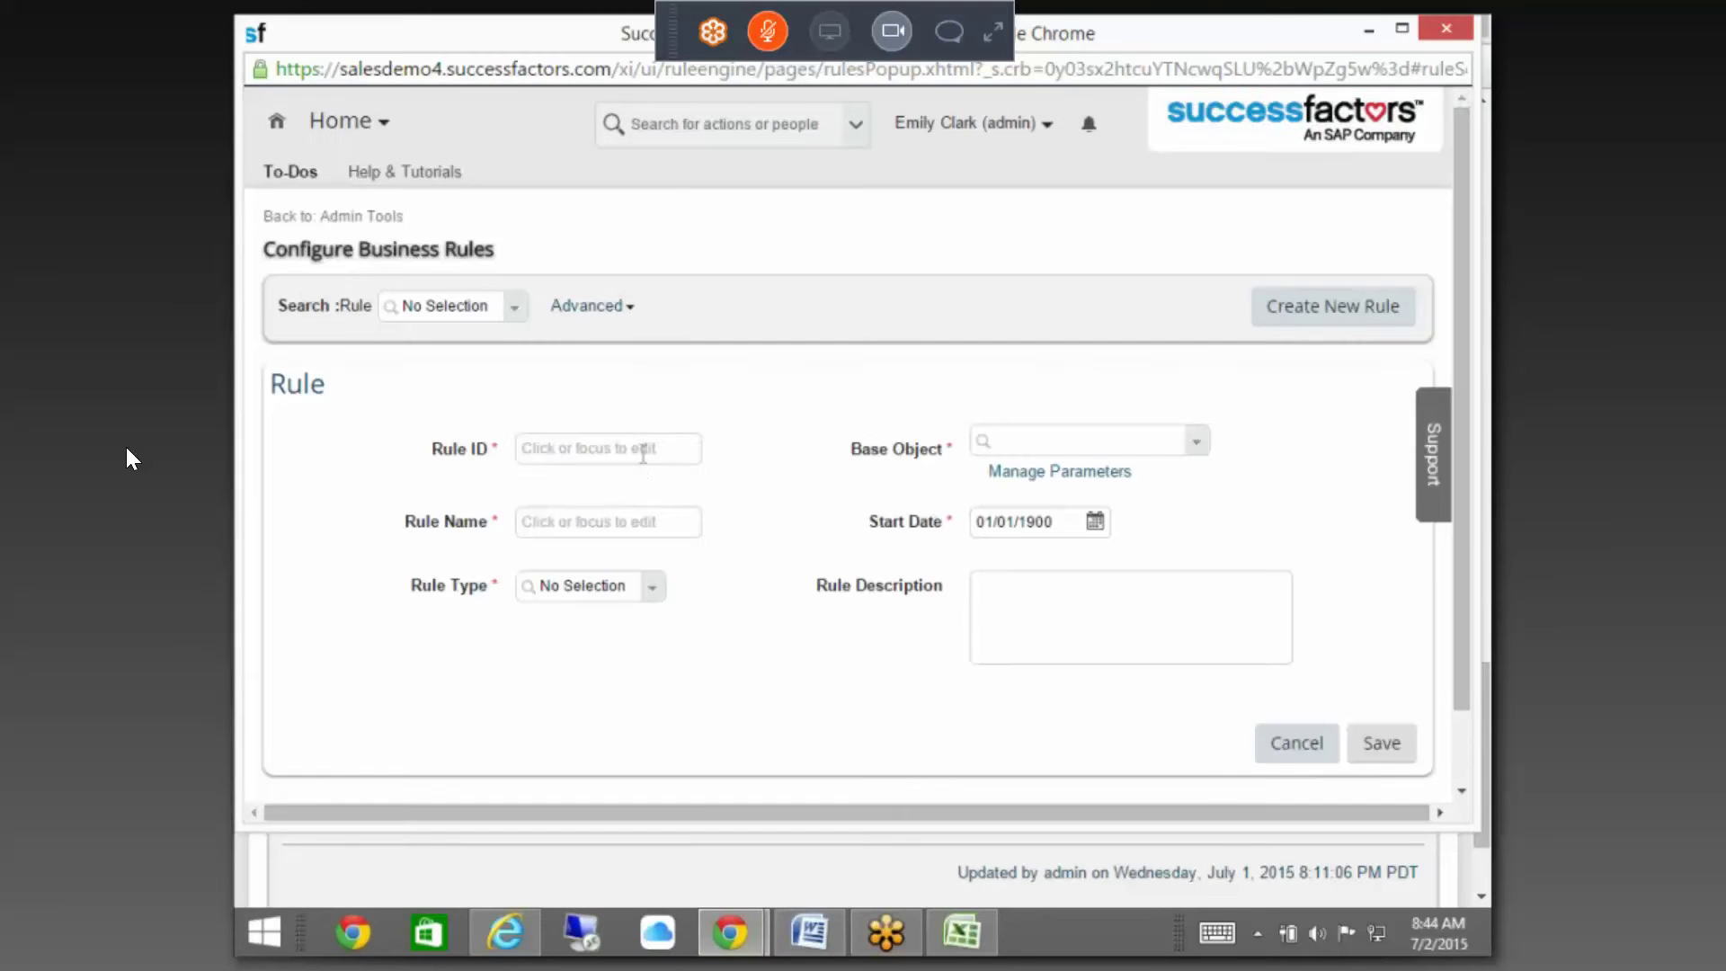
click(642, 452)
text(TEST_ED)
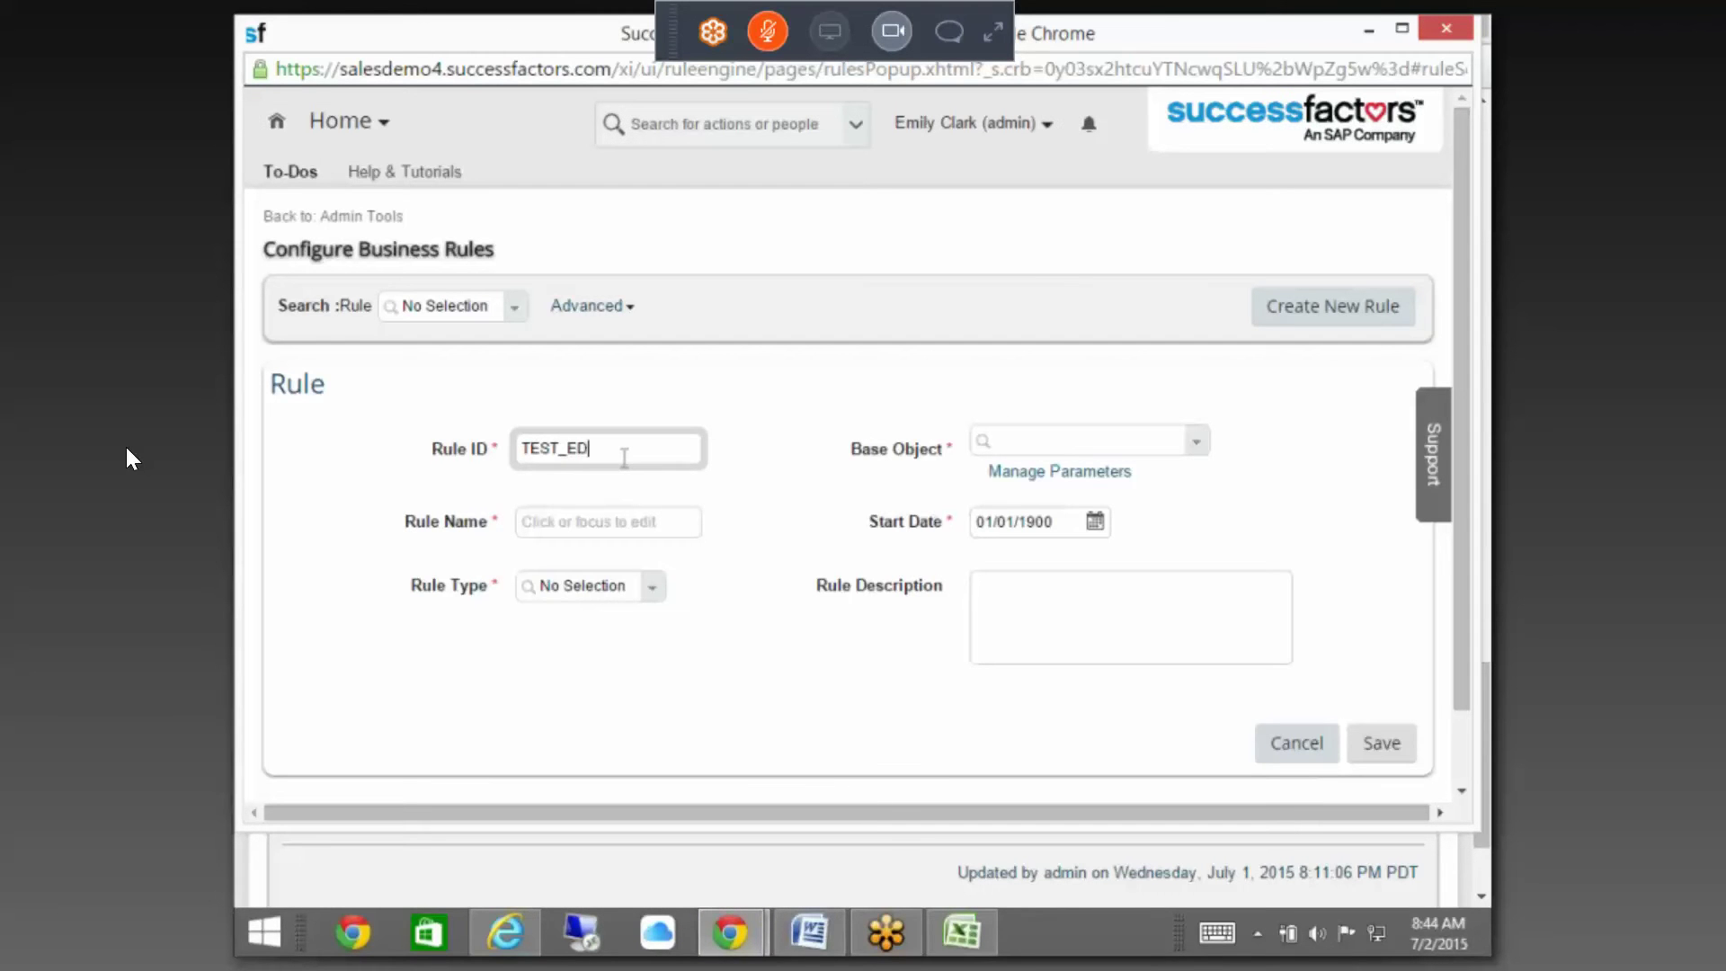
text(UC_VALIDATE)
key(ctrl+a)
key(ctrl+c)
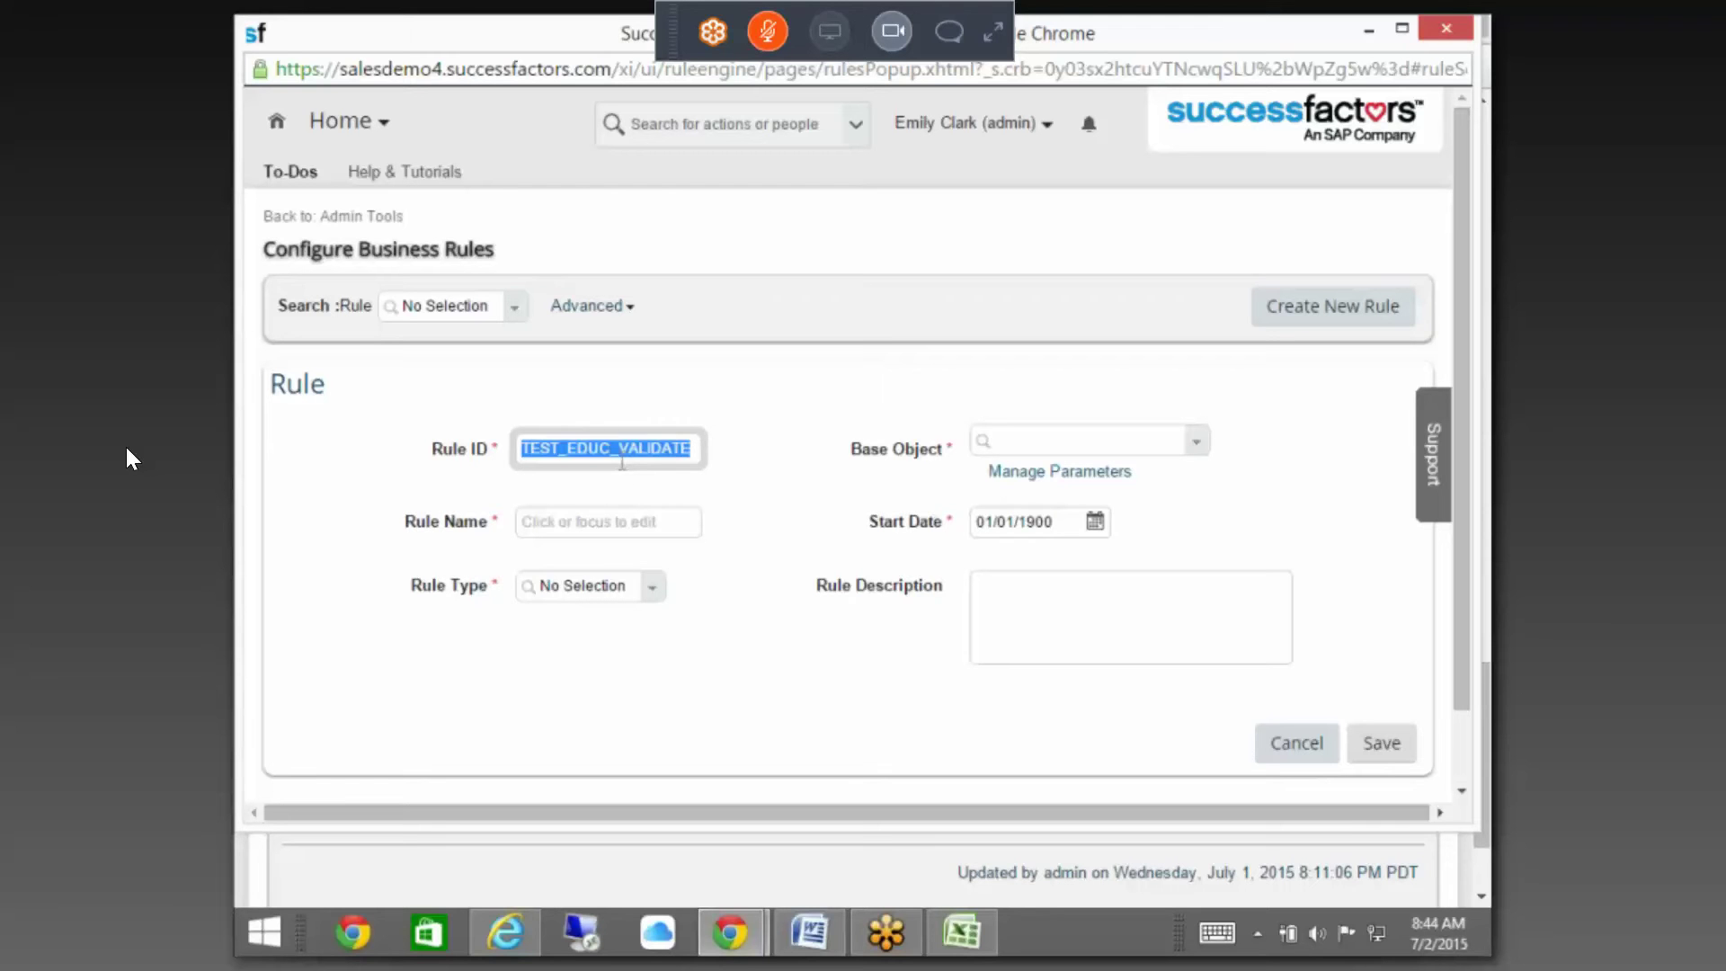
click(594, 519)
key(ctrl+v)
- Set the new rule's base object to cust_Education and its rule type to Program
click(1069, 439)
text(CUST)
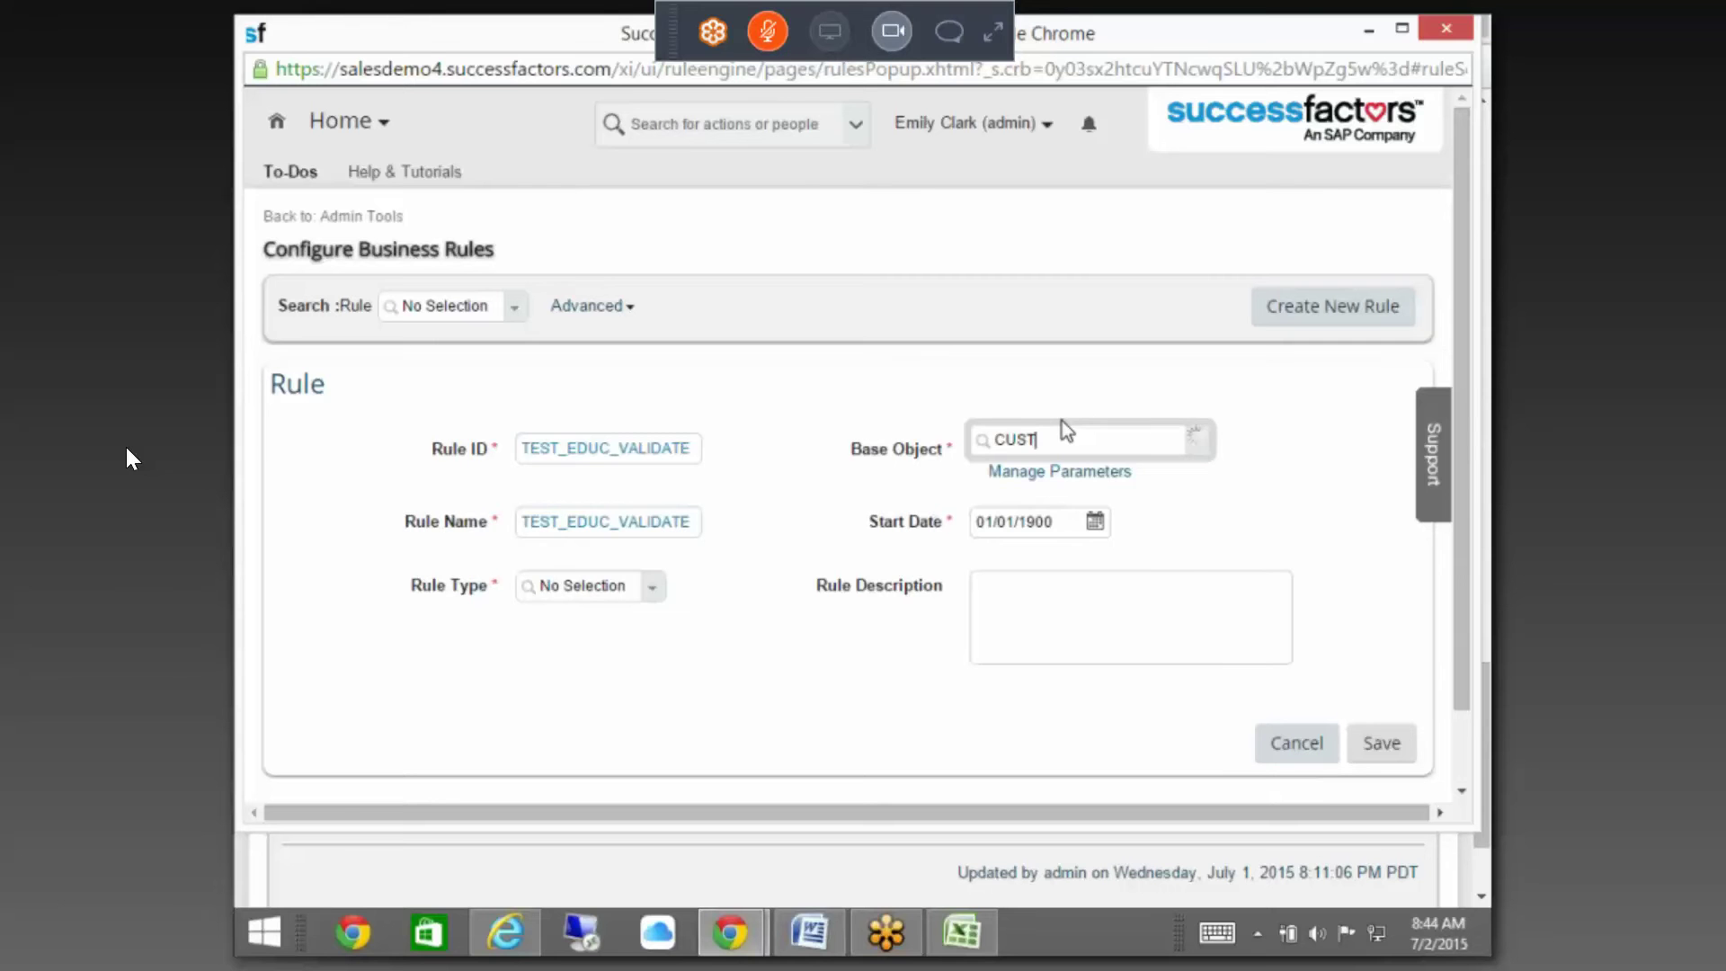
text(_eDU)
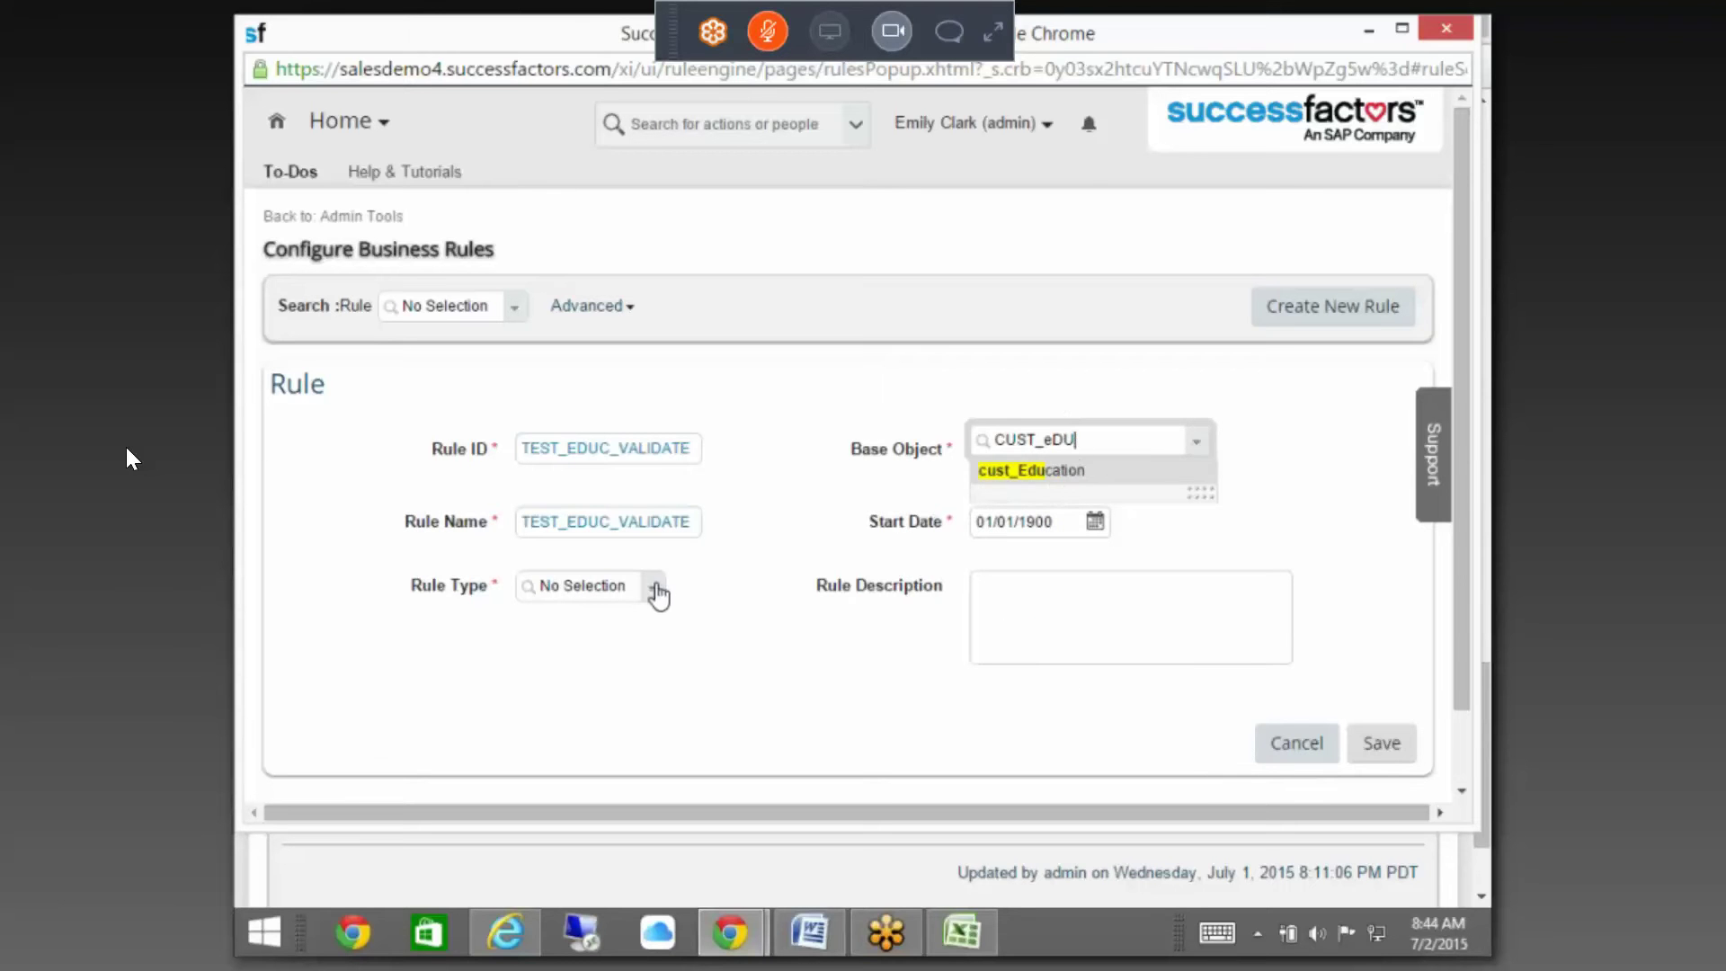
click(626, 579)
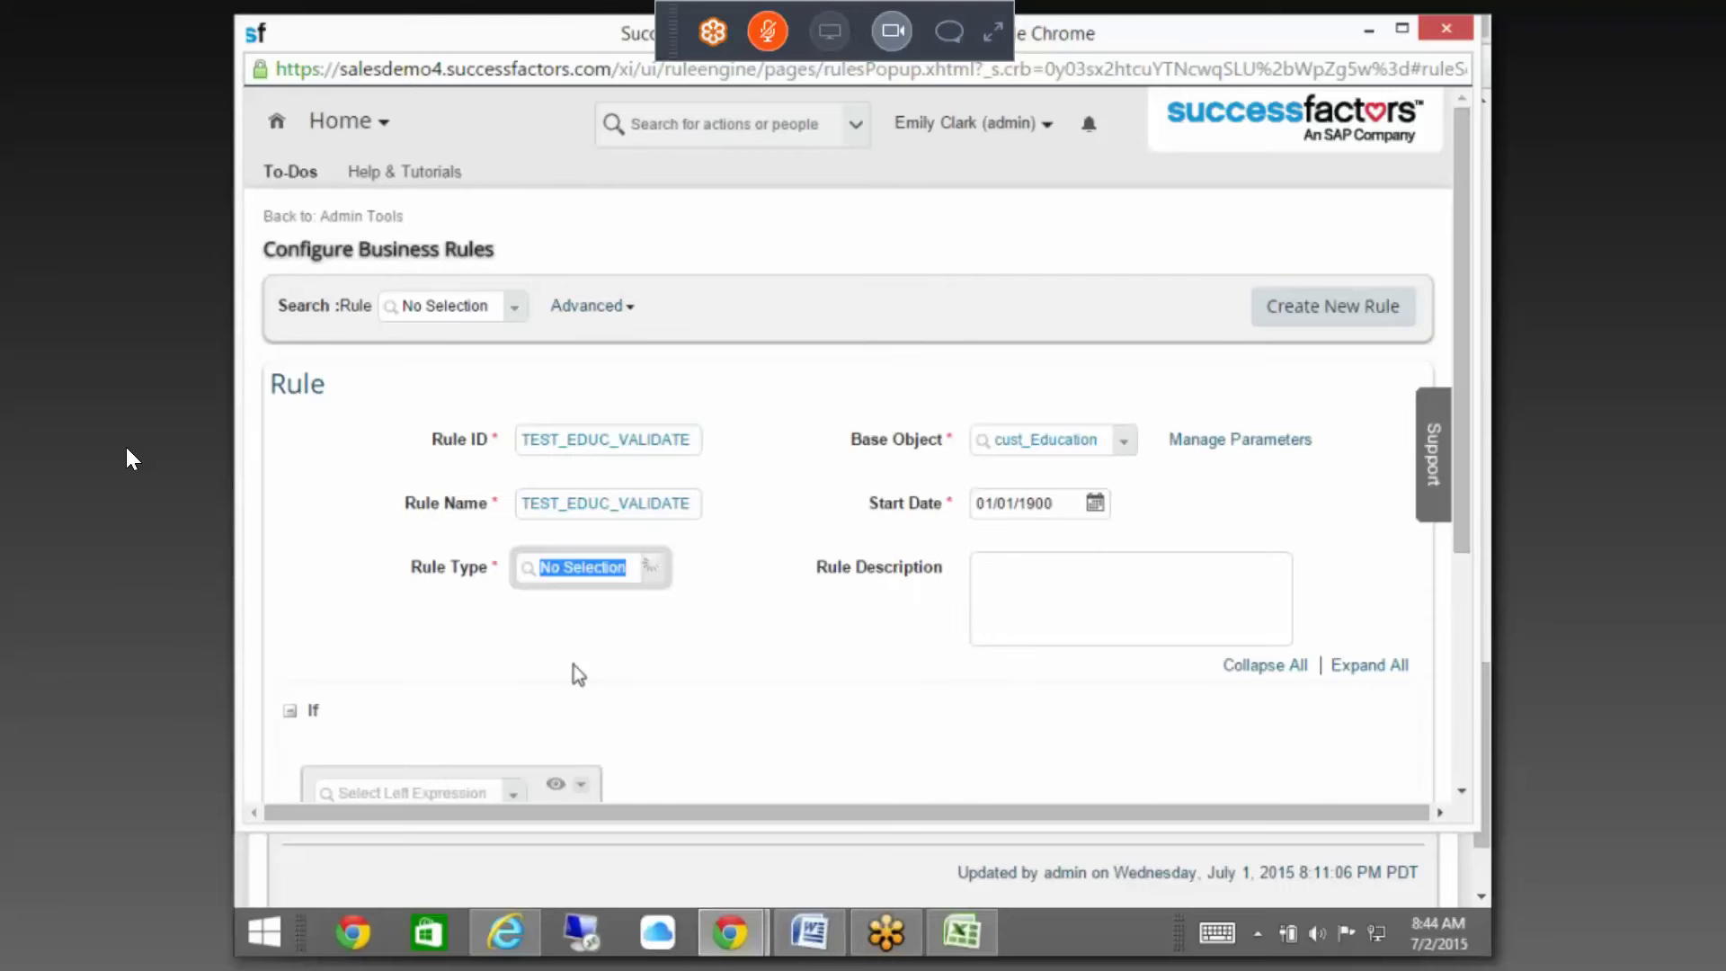
click(571, 667)
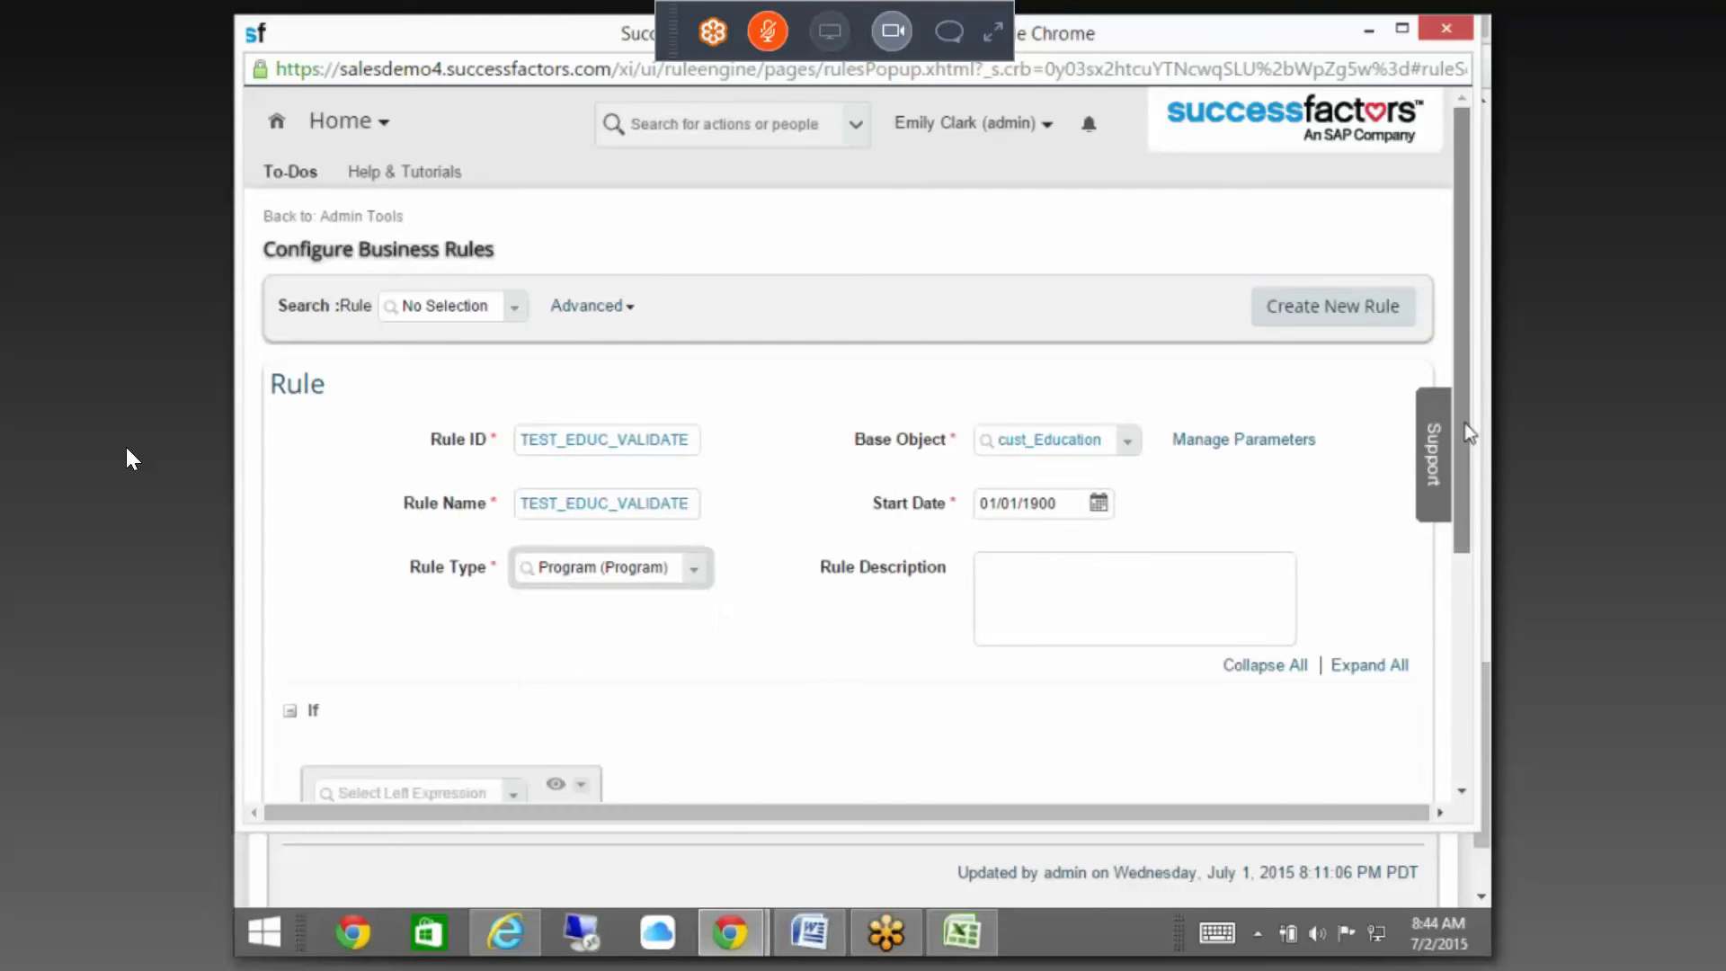
- Define the If condition as Legal Entity is not equal to Employee.Job Information.Company
scroll(1465, 408, down, 4)
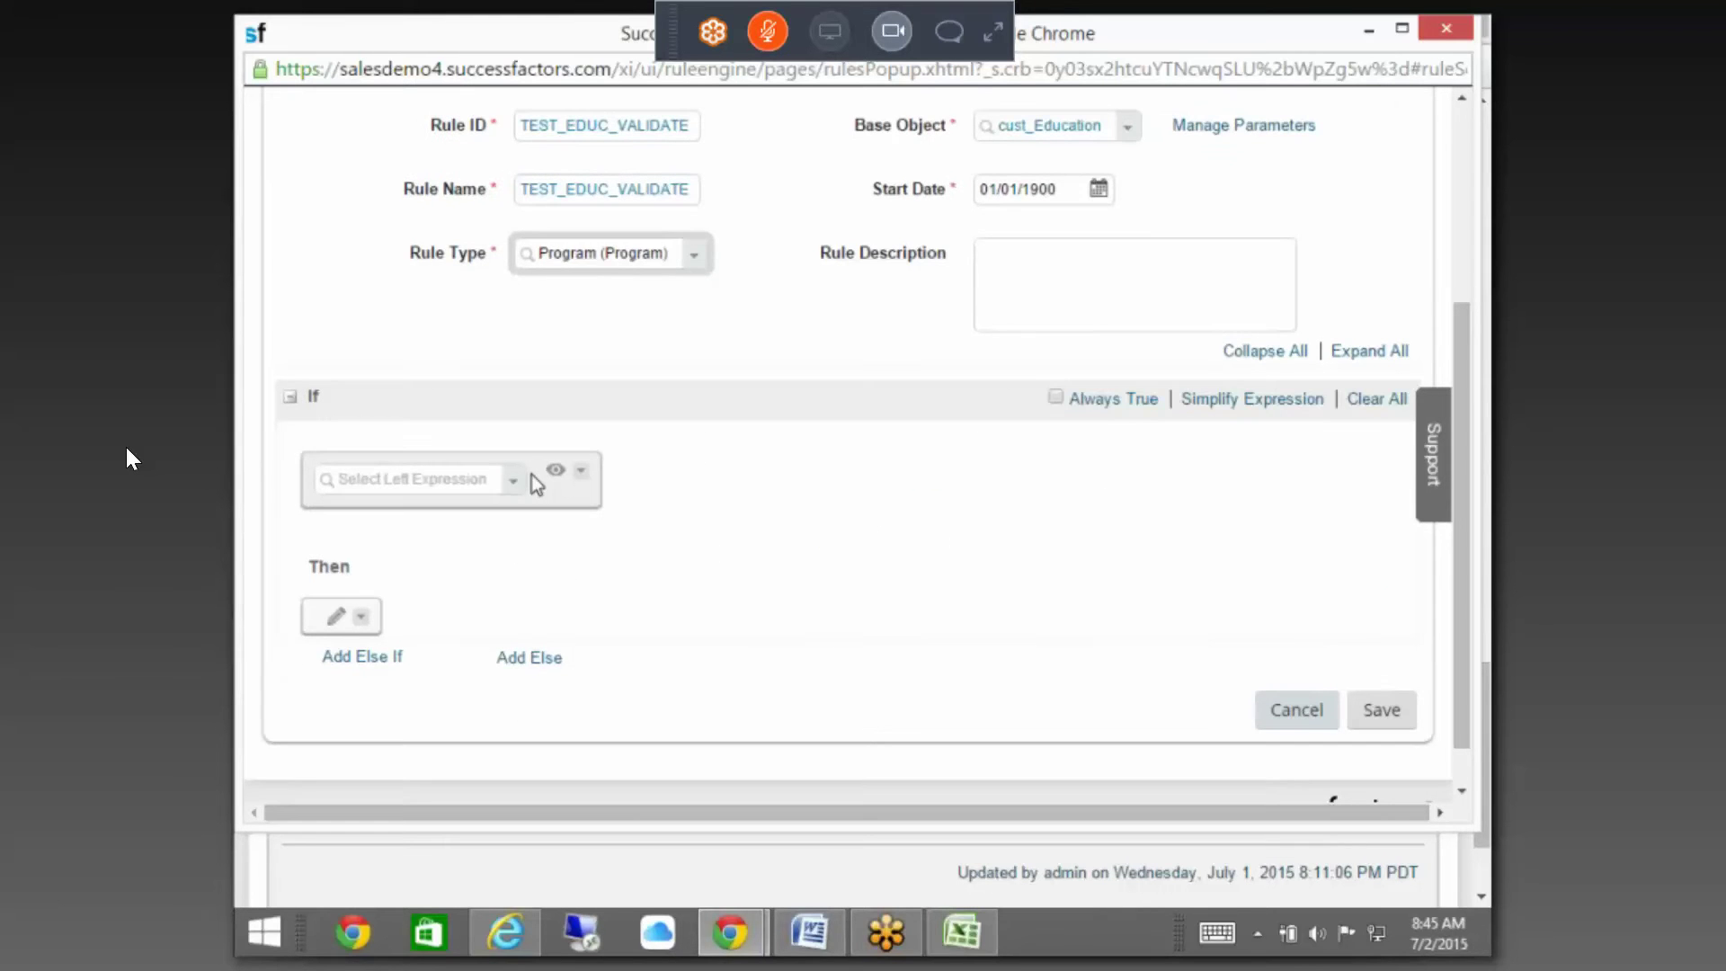
click(517, 488)
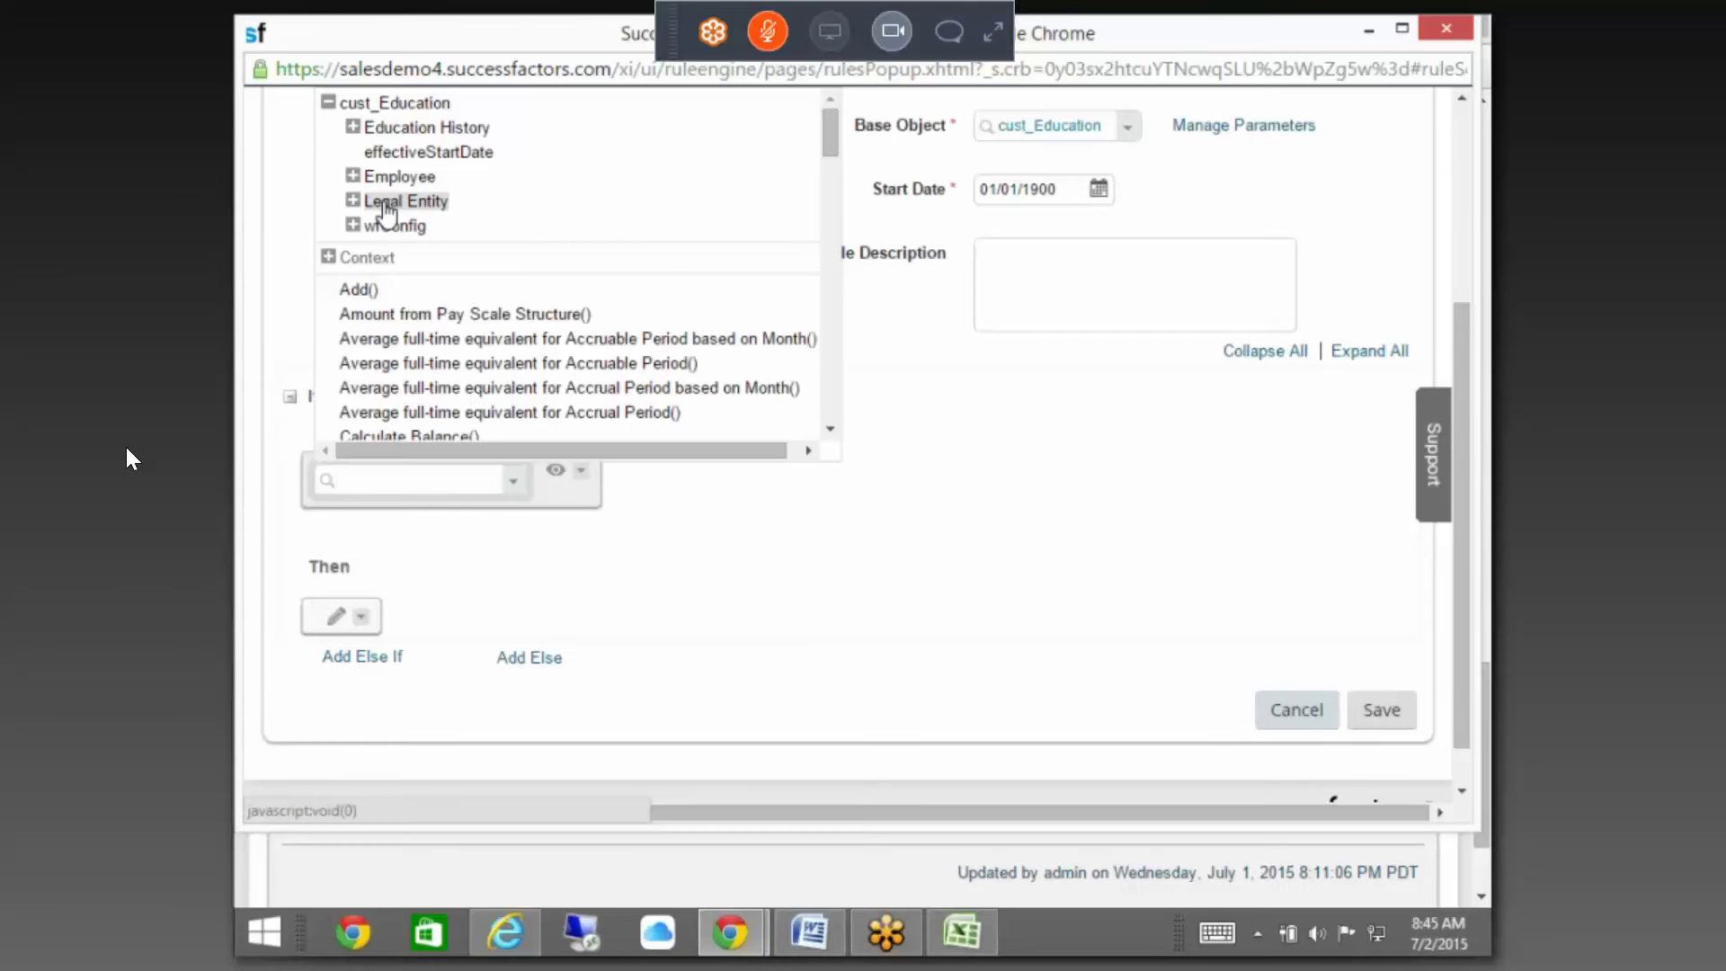
click(394, 202)
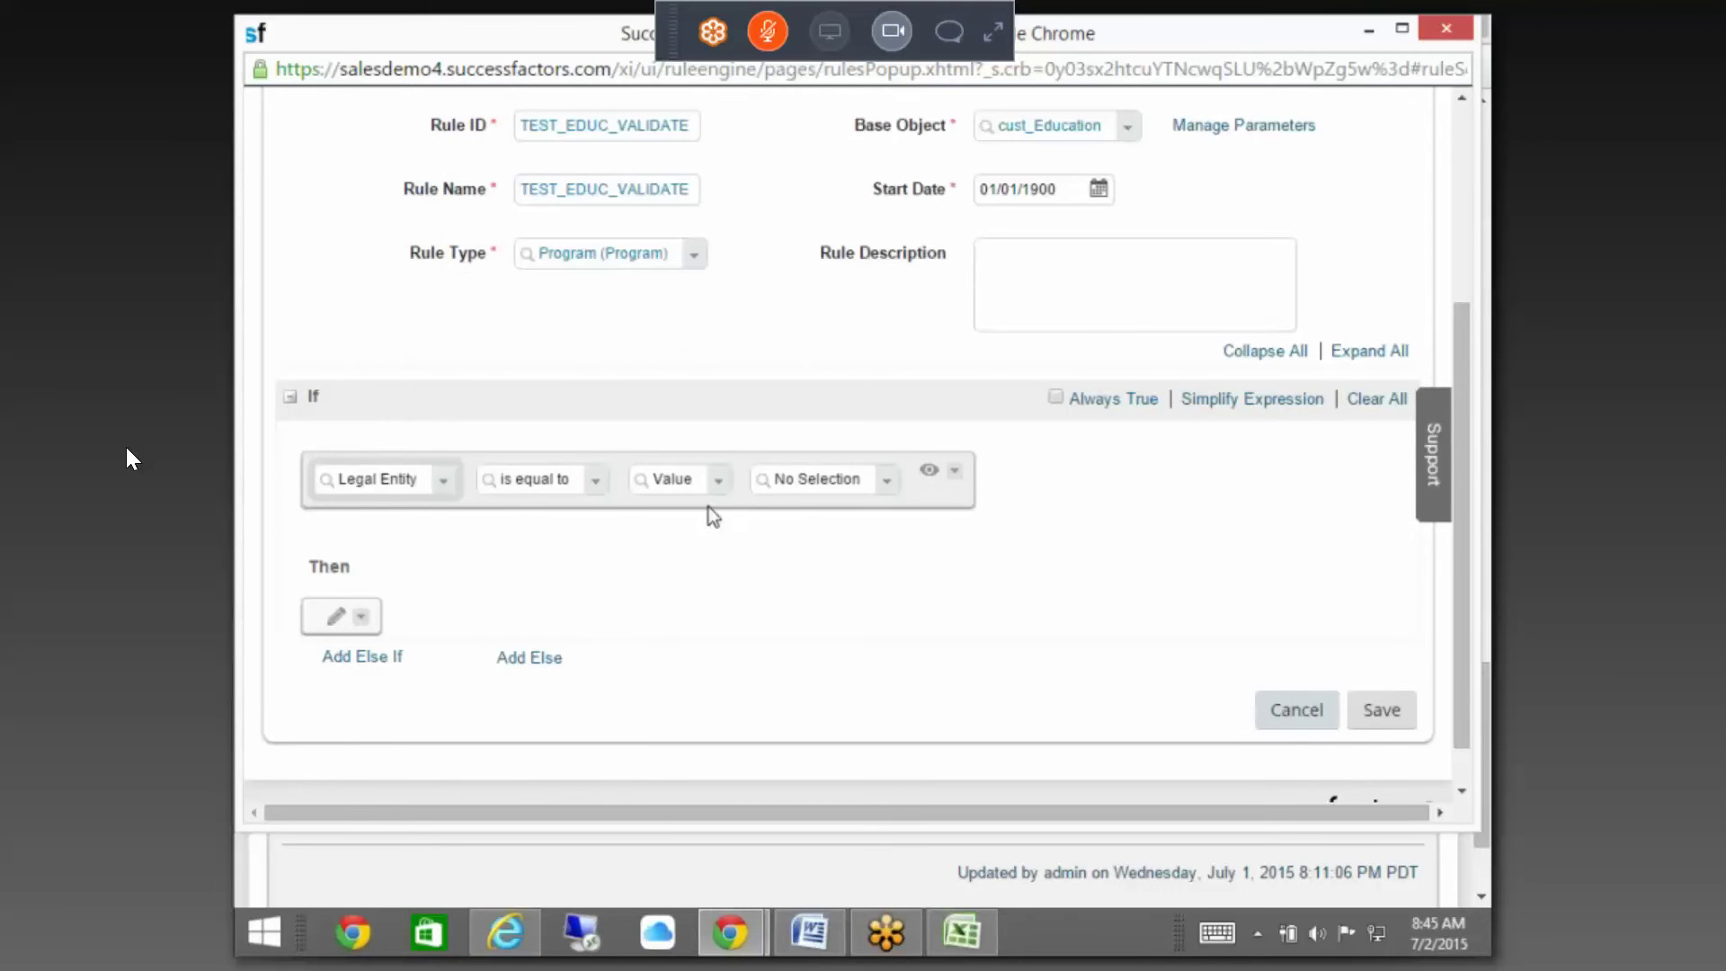
click(601, 482)
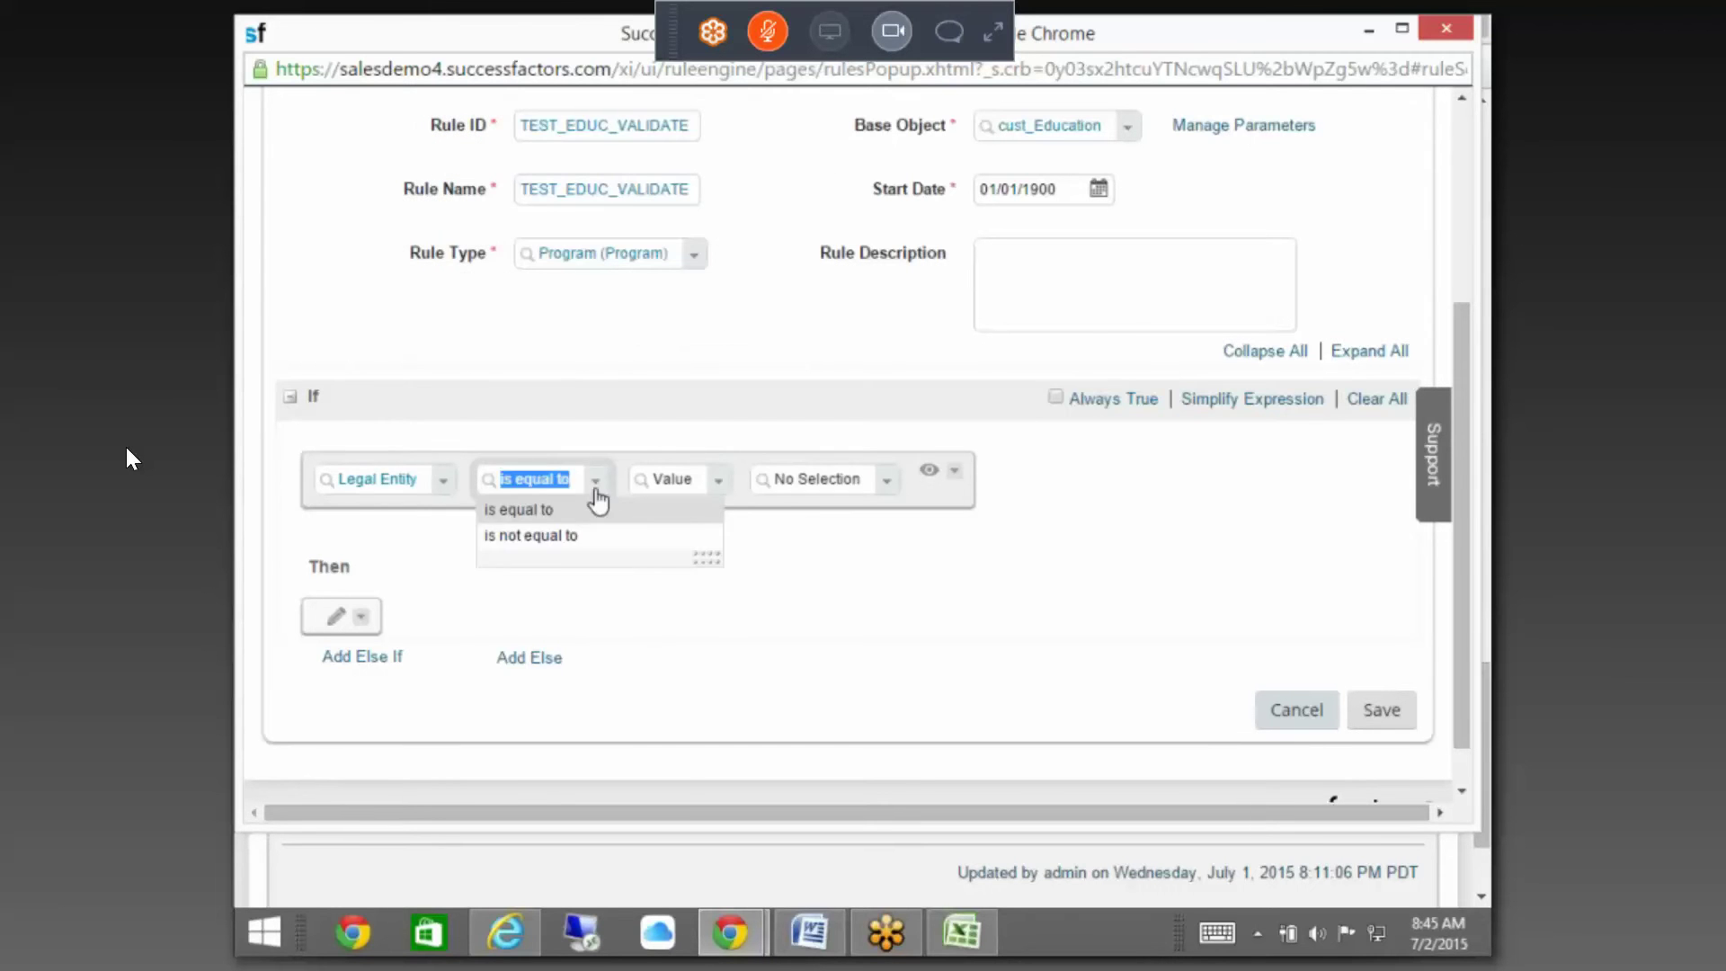
click(569, 535)
click(745, 486)
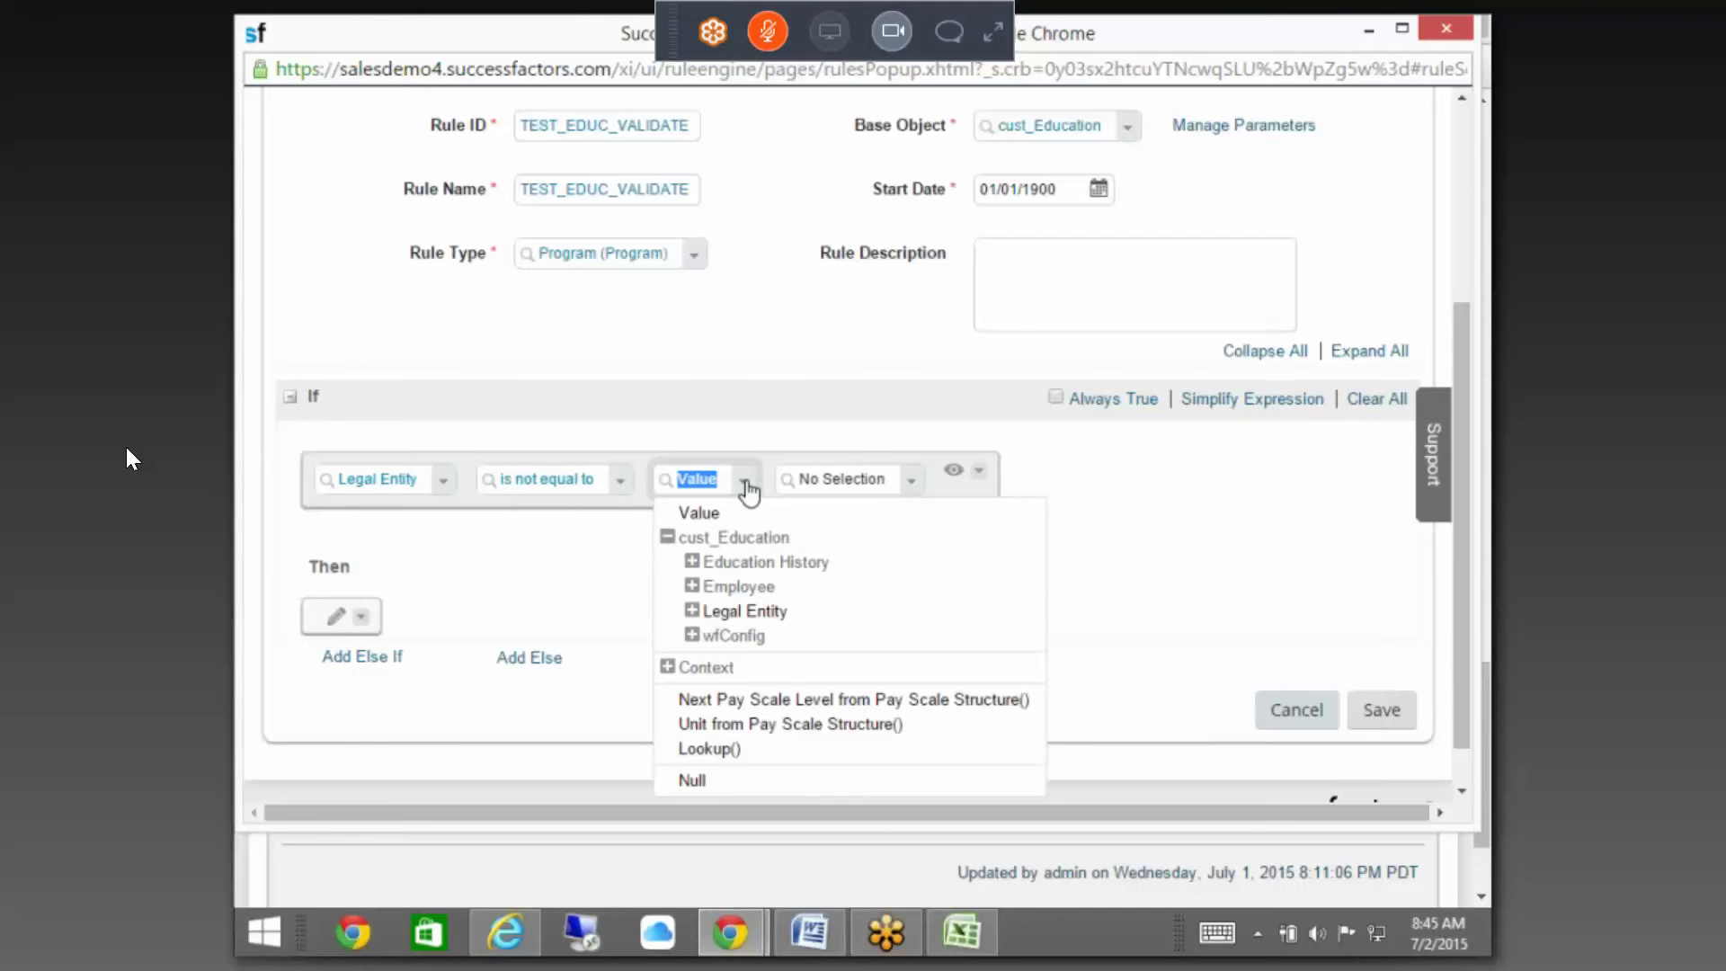
click(692, 586)
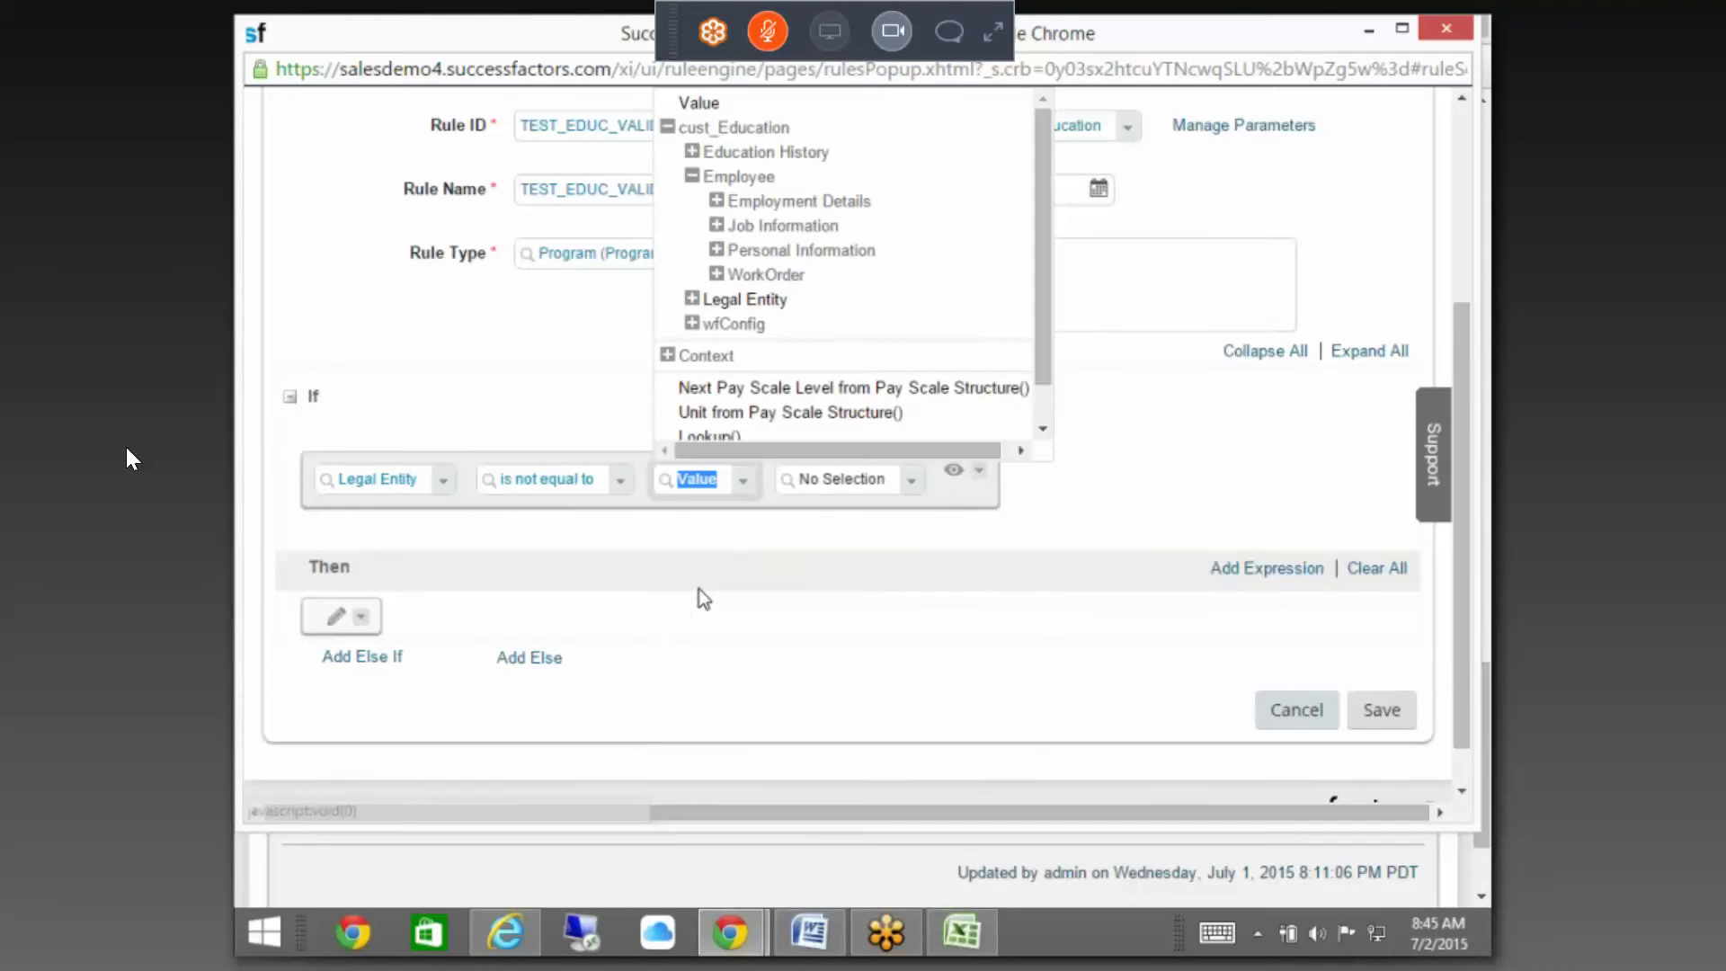
click(716, 224)
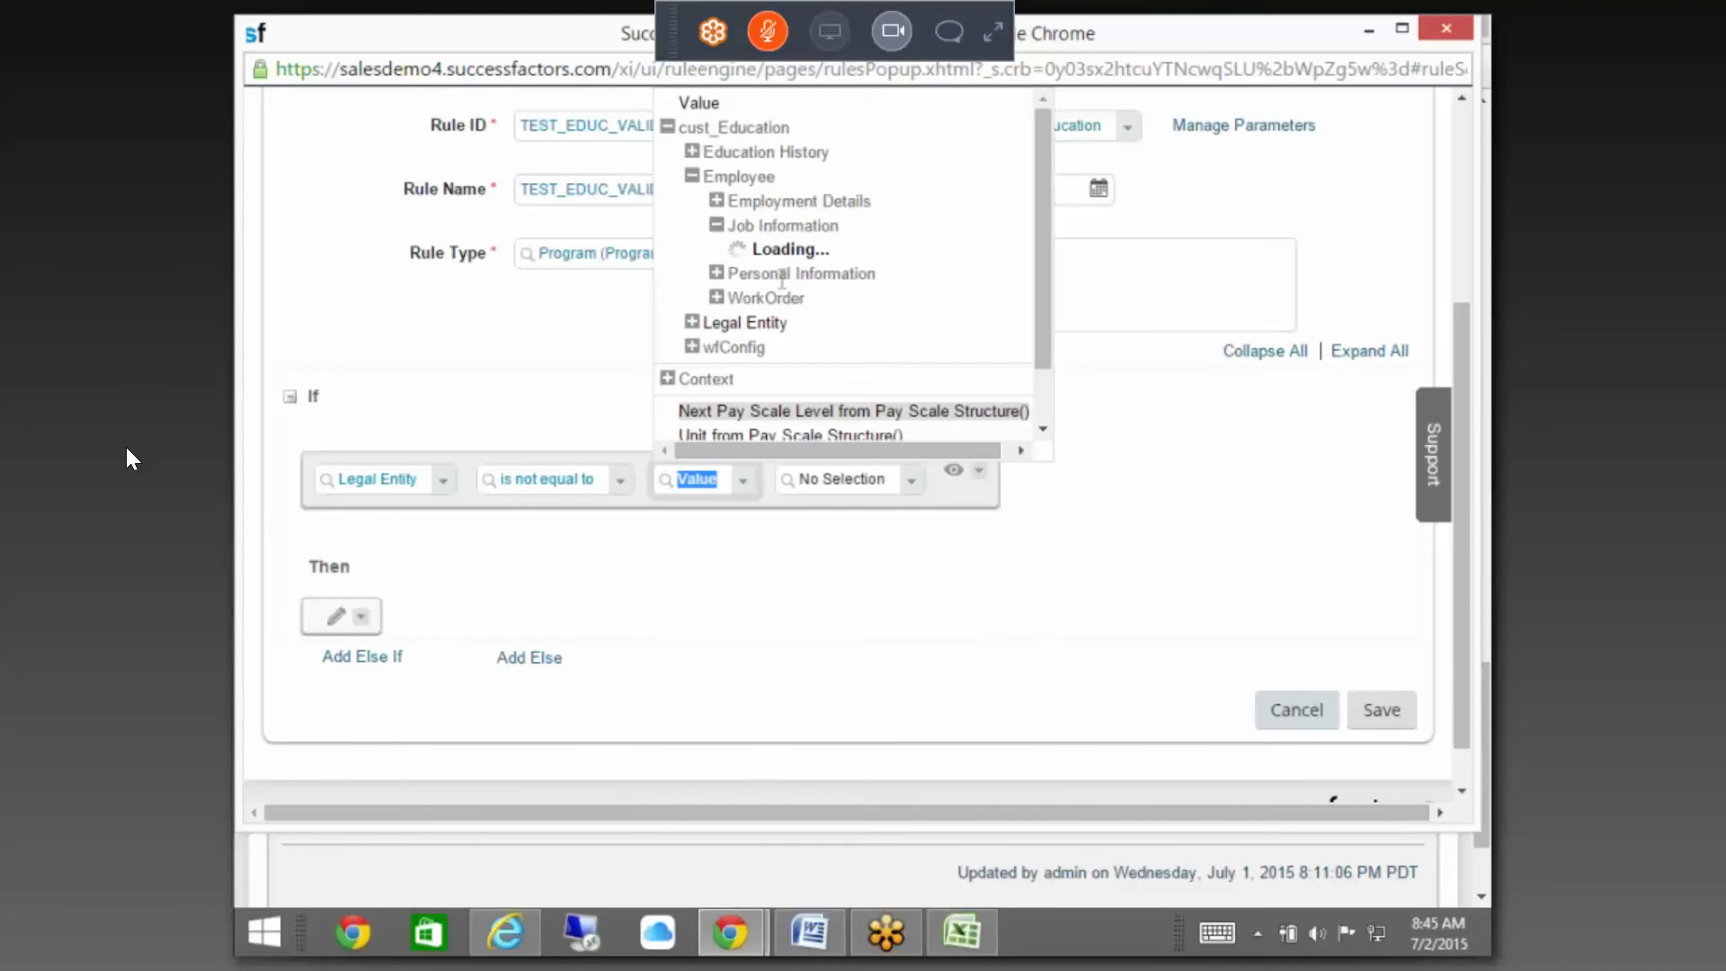
click(778, 274)
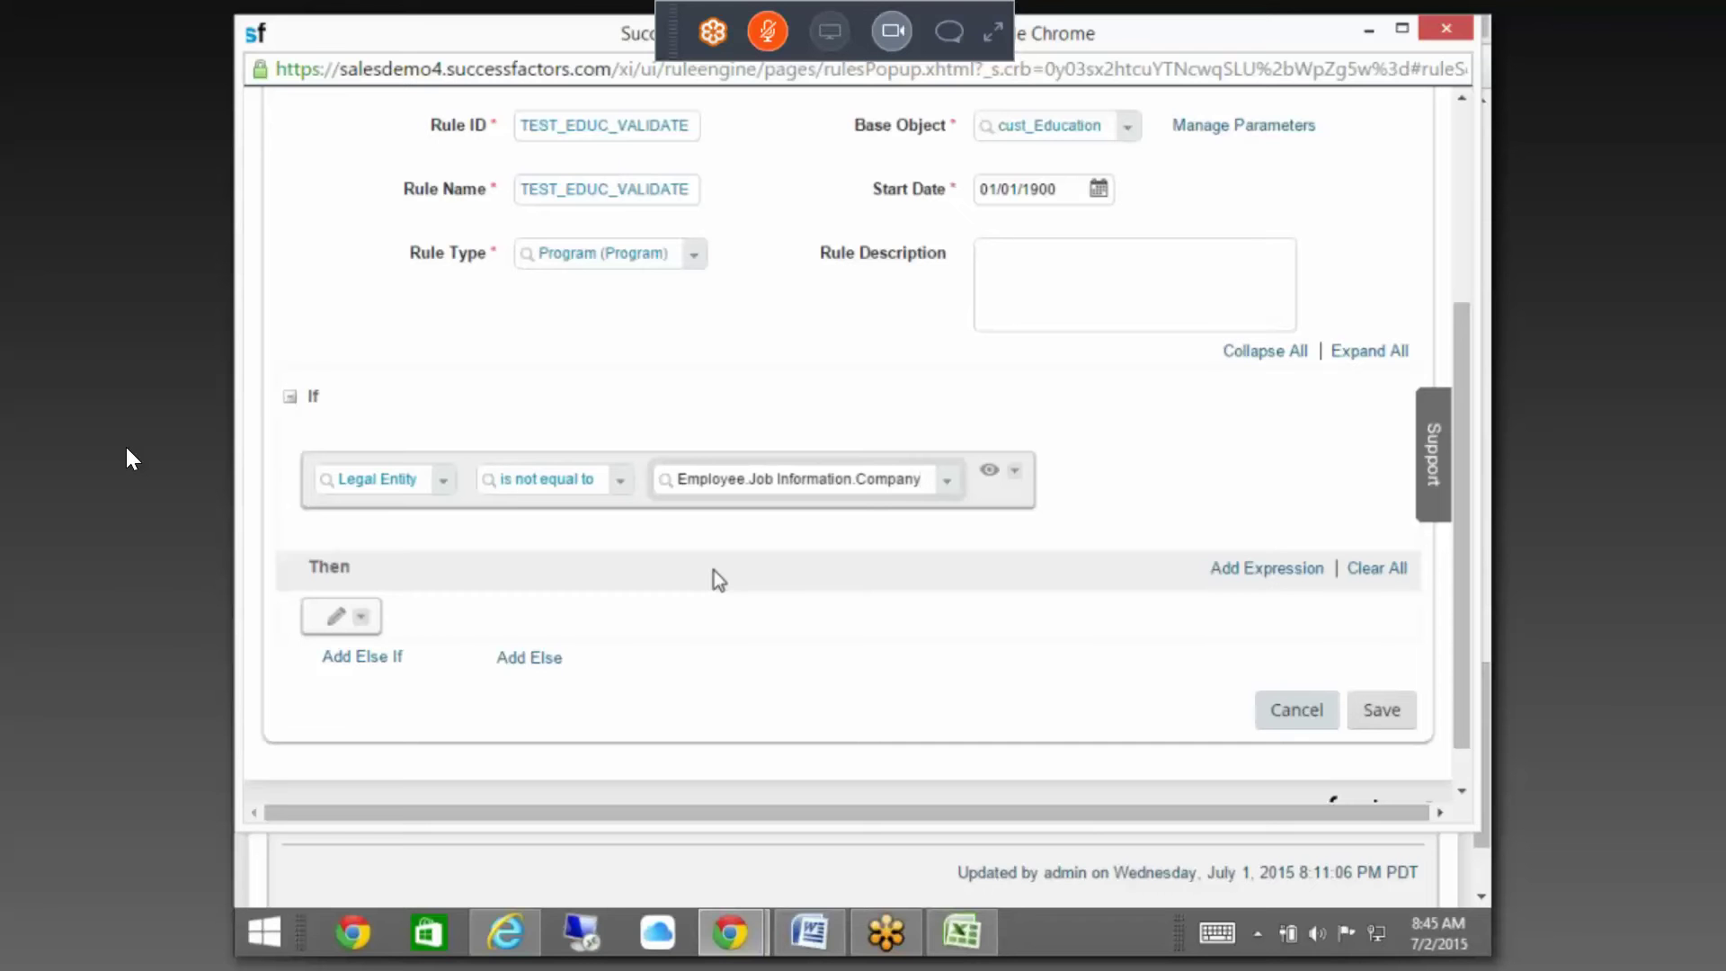
- Set the Then output type to Raise Message and check the available messages without selecting one
click(342, 616)
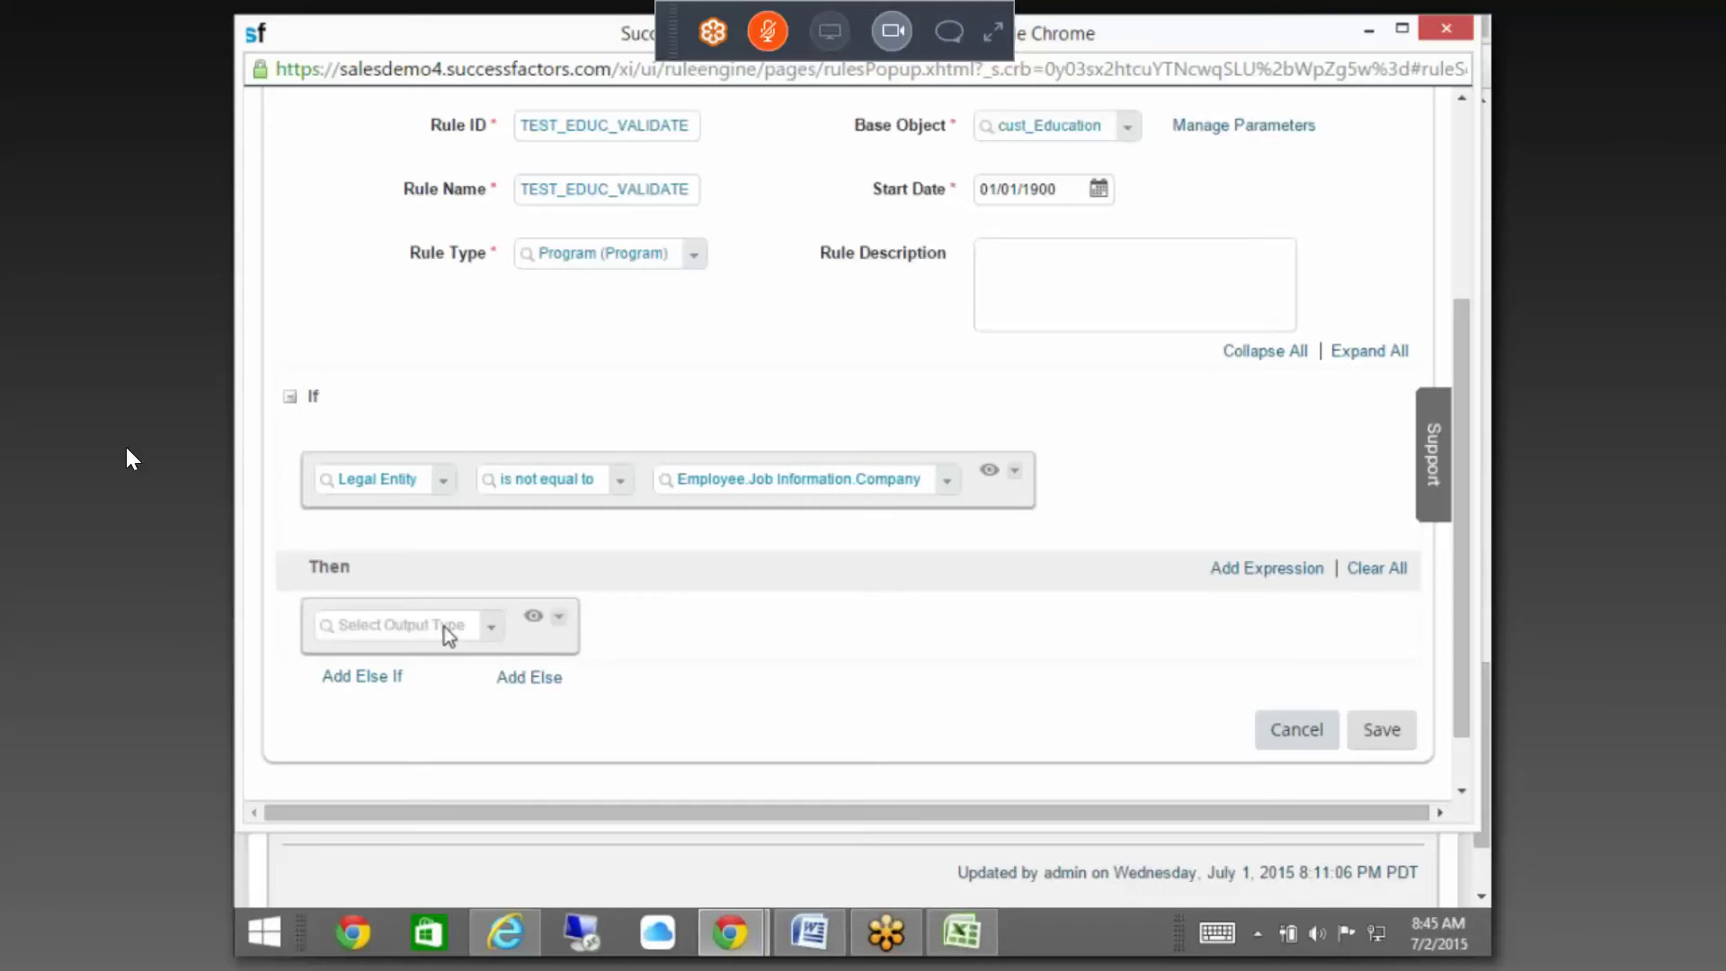
click(488, 629)
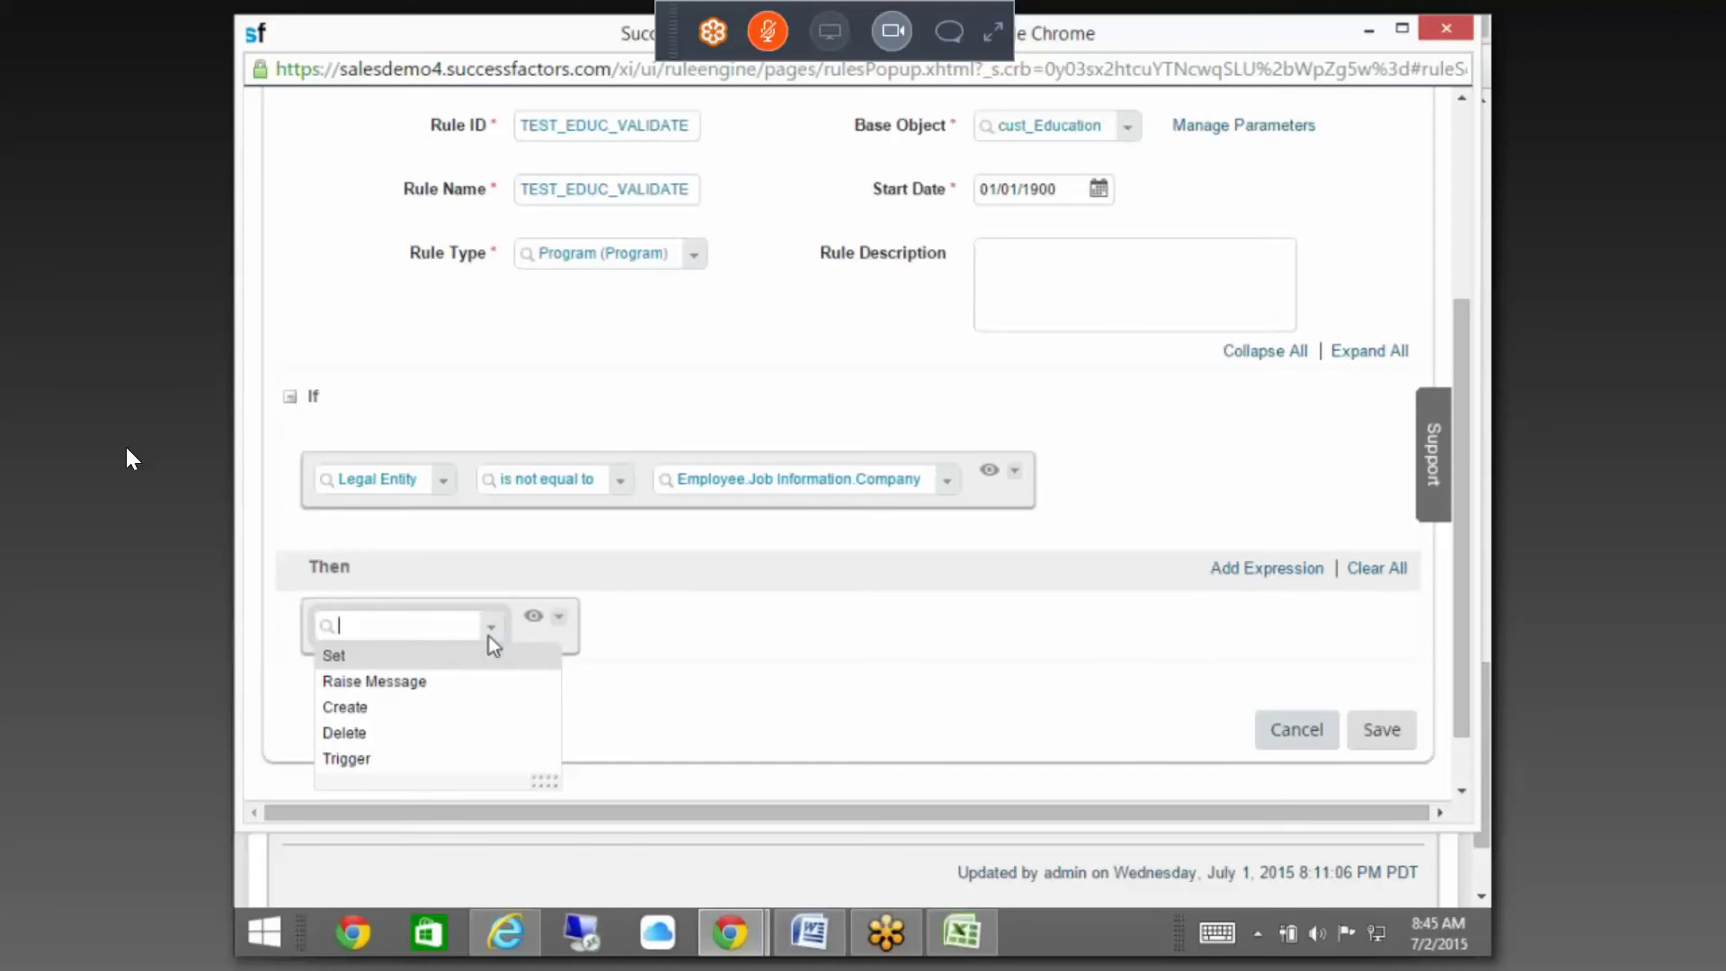
click(402, 683)
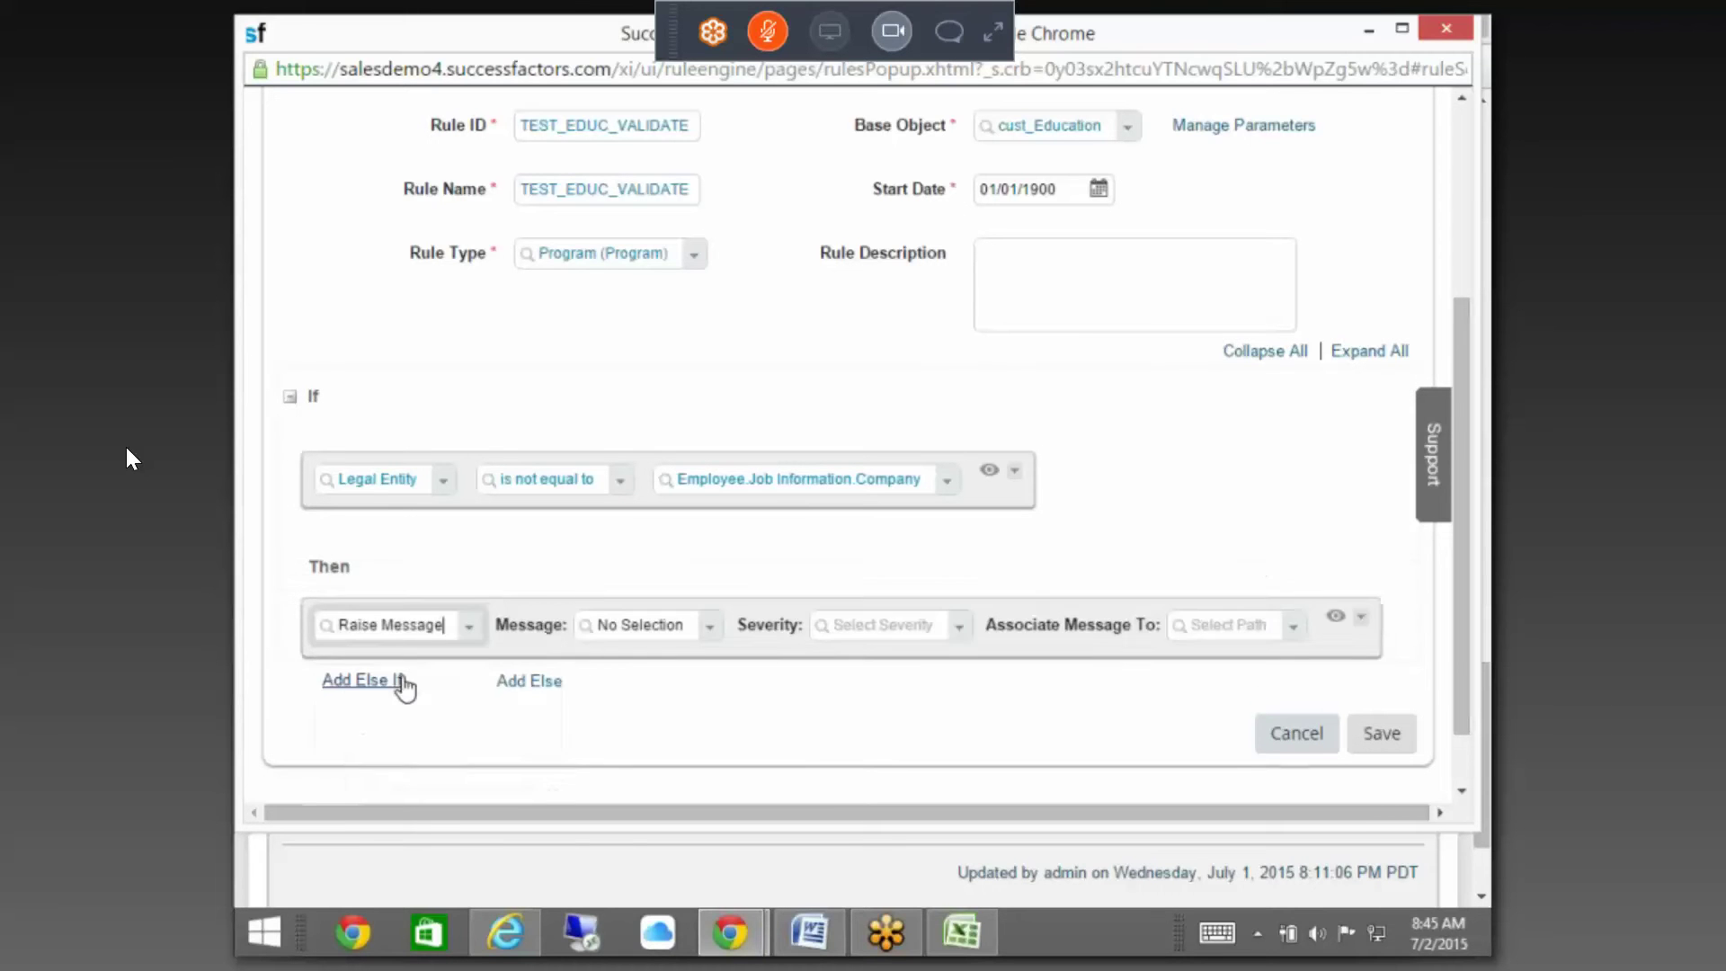
click(711, 629)
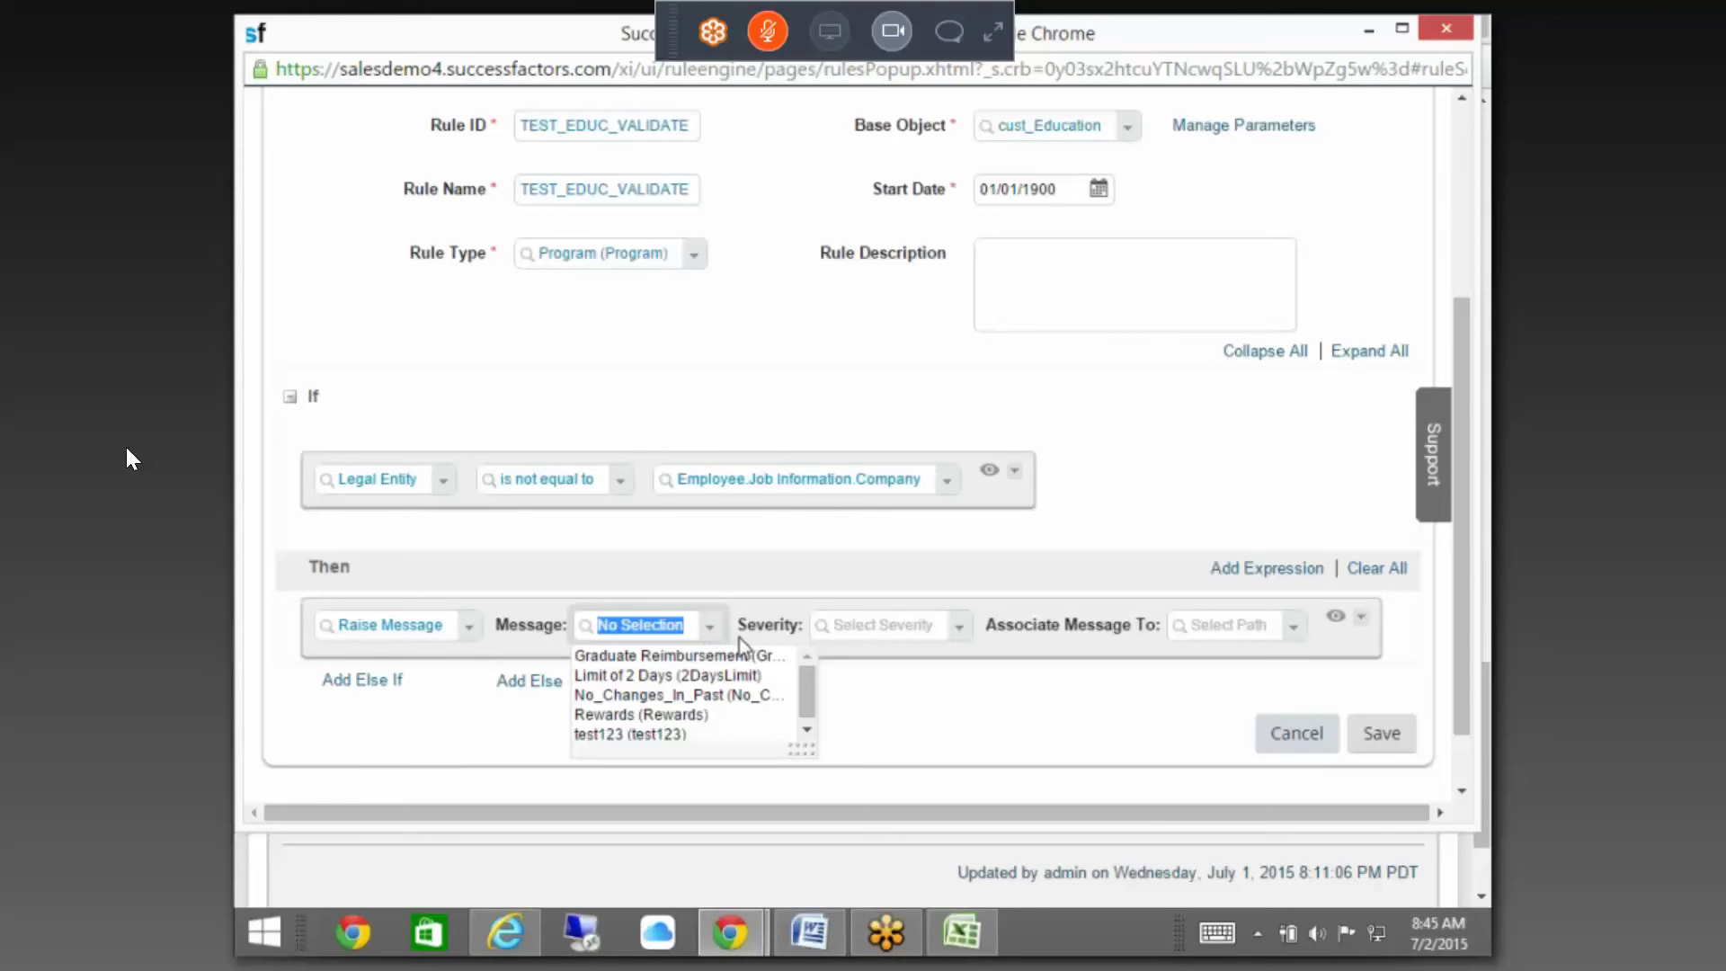
click(869, 554)
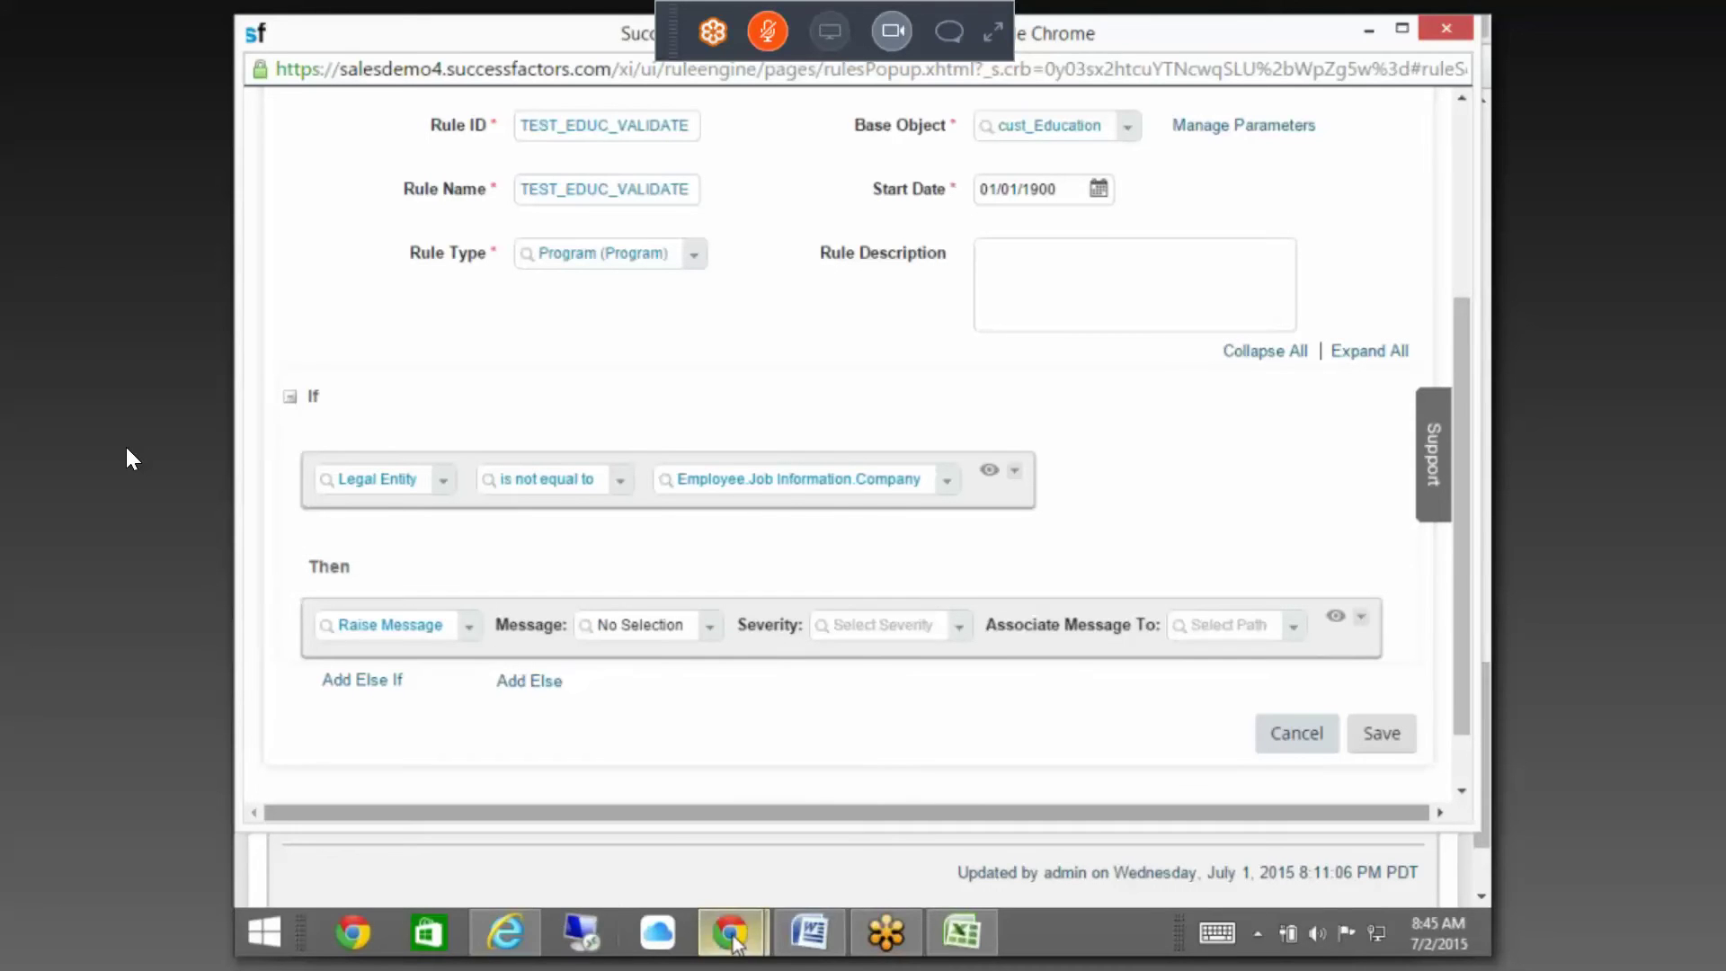
- Return to the cust_Education object definition and open its Admin Tools link in a separate browser tab
mouse_move(733, 939)
click(616, 780)
scroll(983, 417, up, 10)
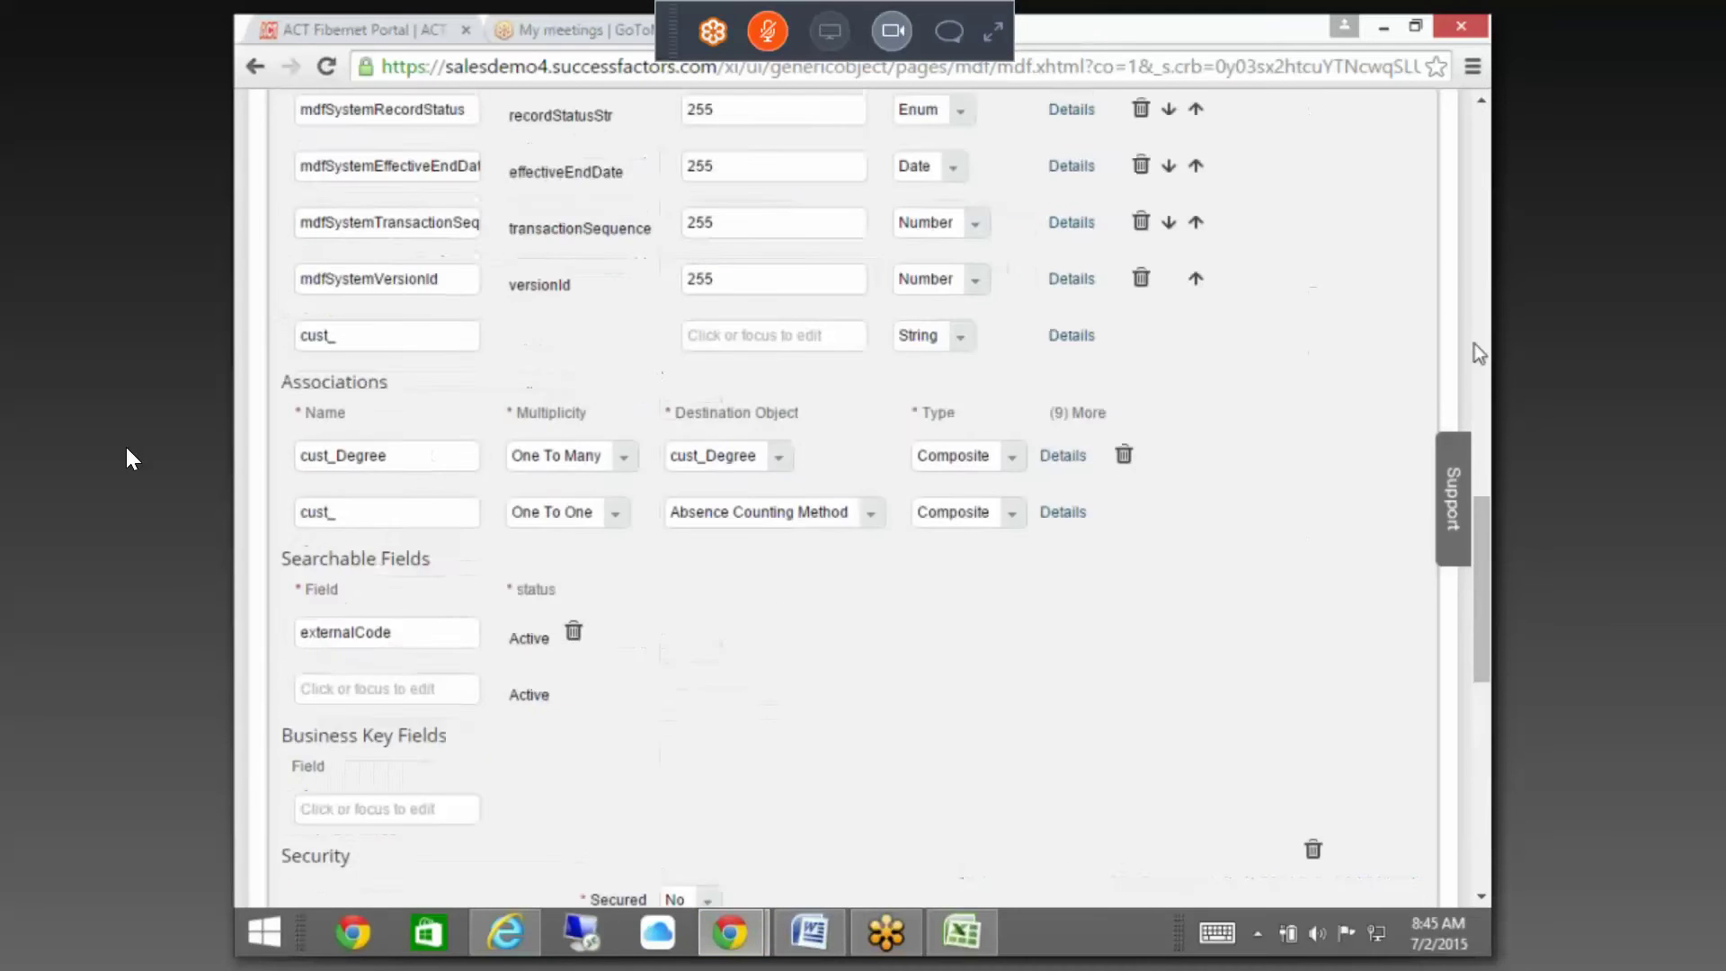
scroll(1474, 346, up, 15)
right_click(376, 221)
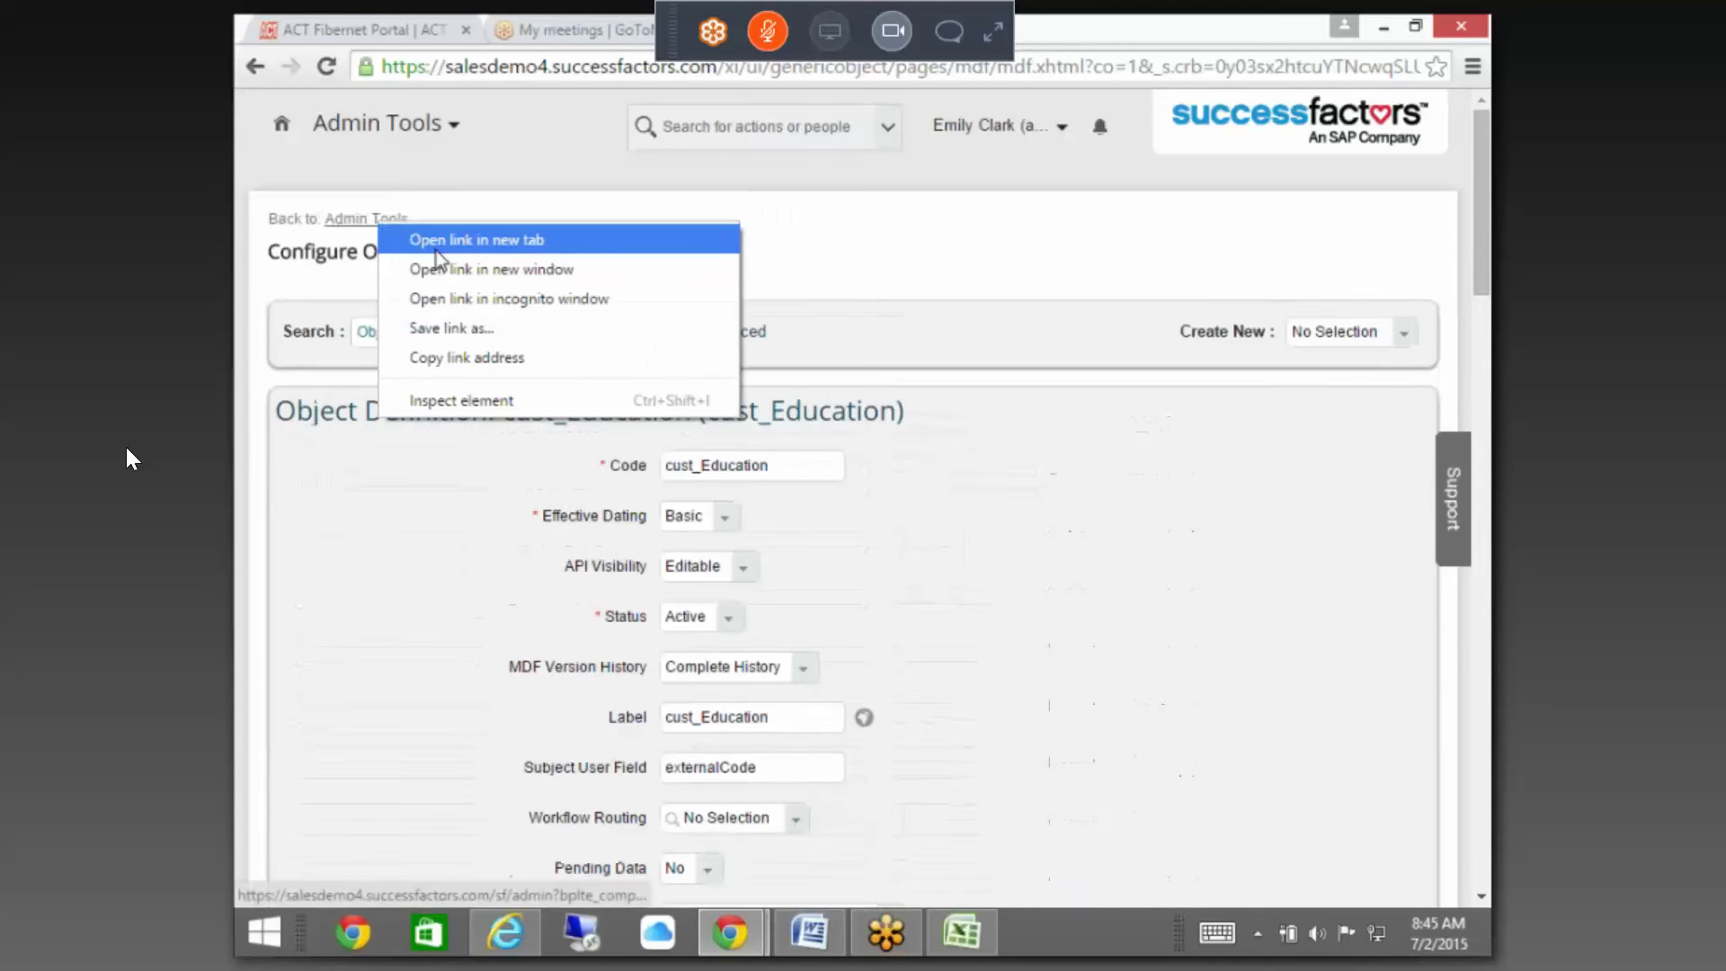
click(424, 241)
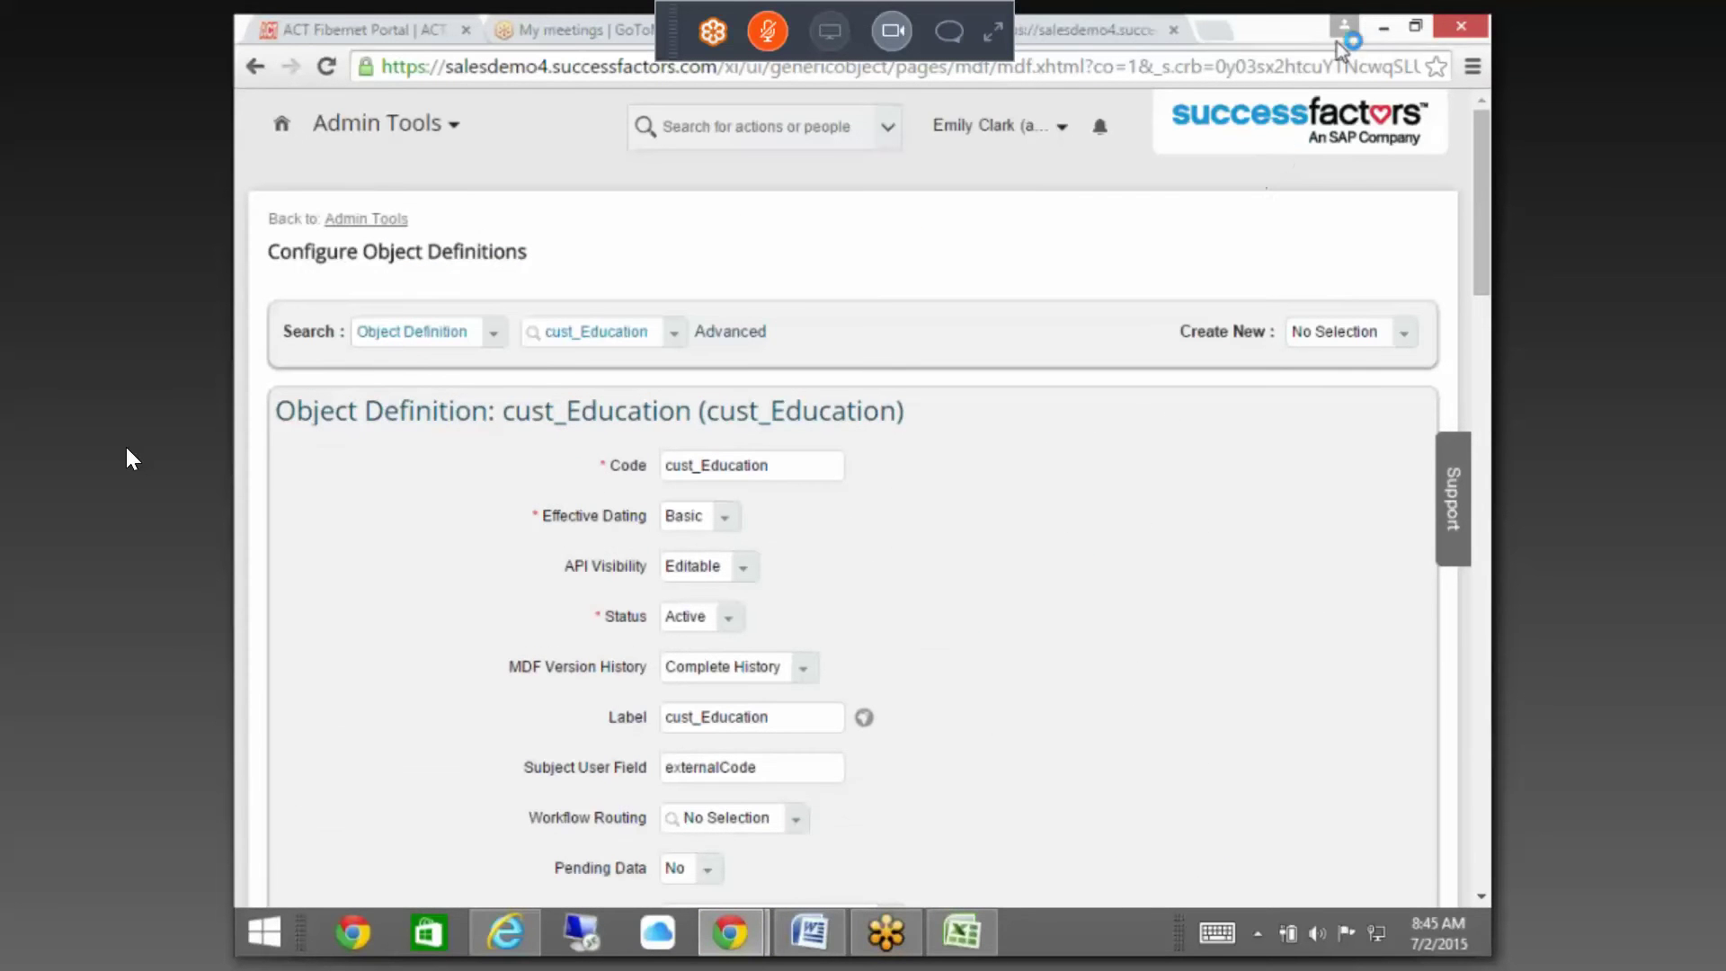
click(1092, 29)
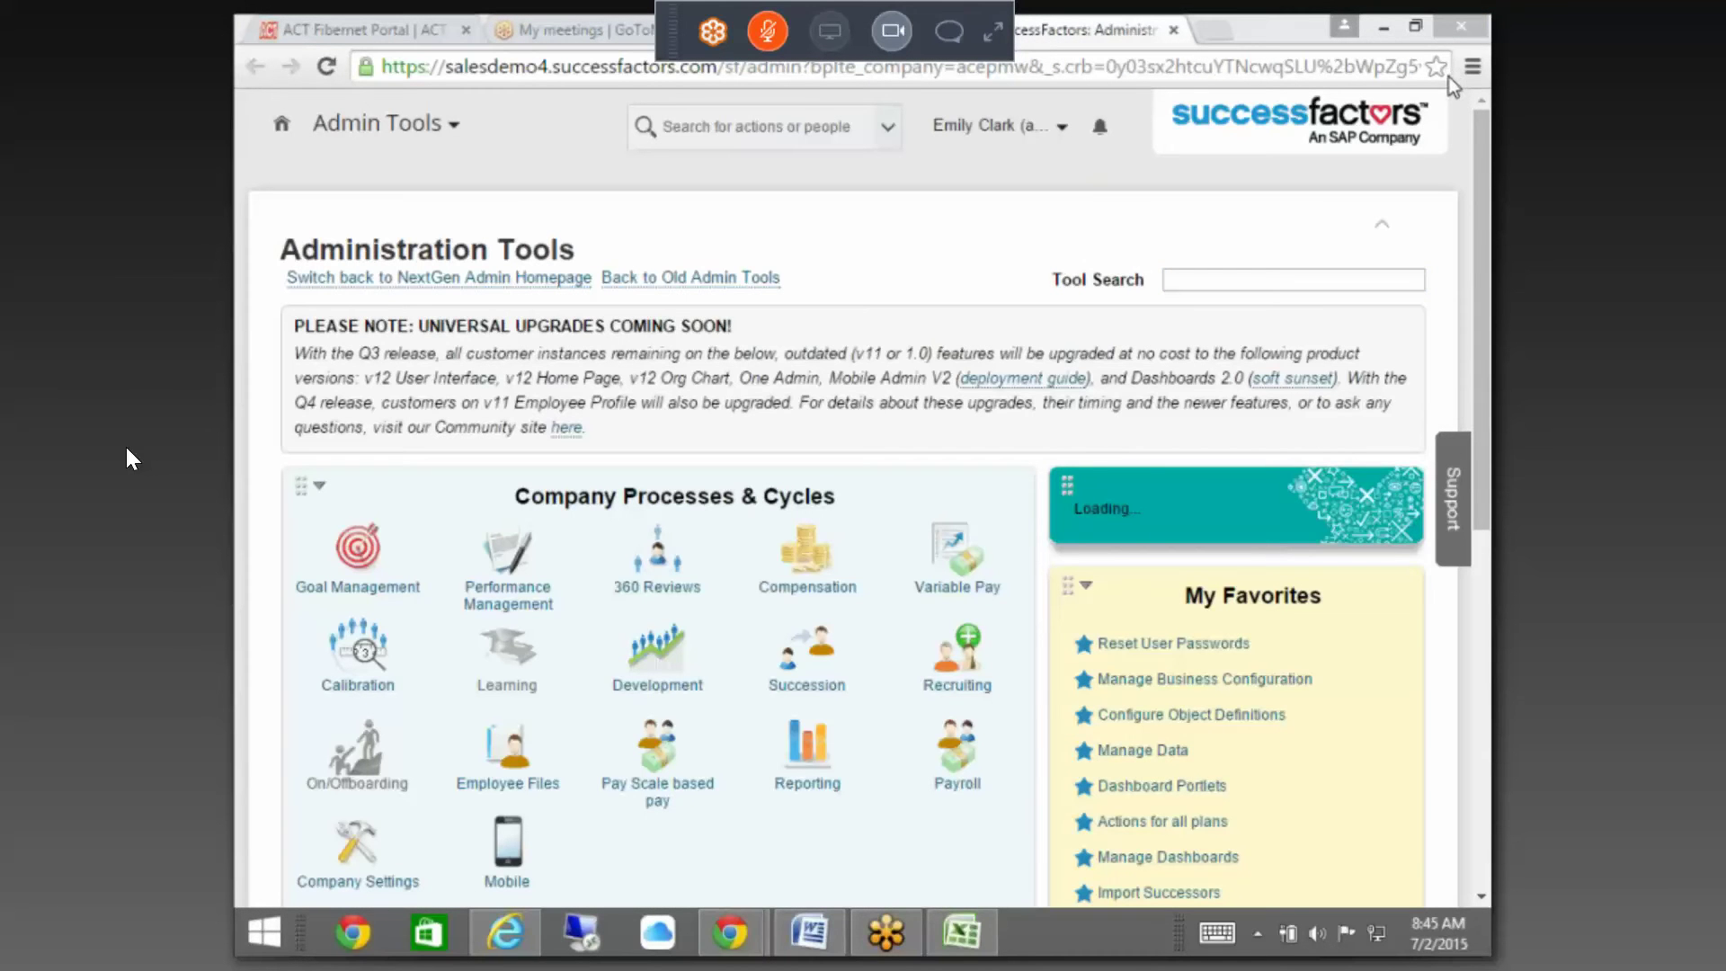
- Find the Manage Data tool in Administration Tools and open it
click(1257, 281)
text(A)
key(BackSpace)
text(manage data)
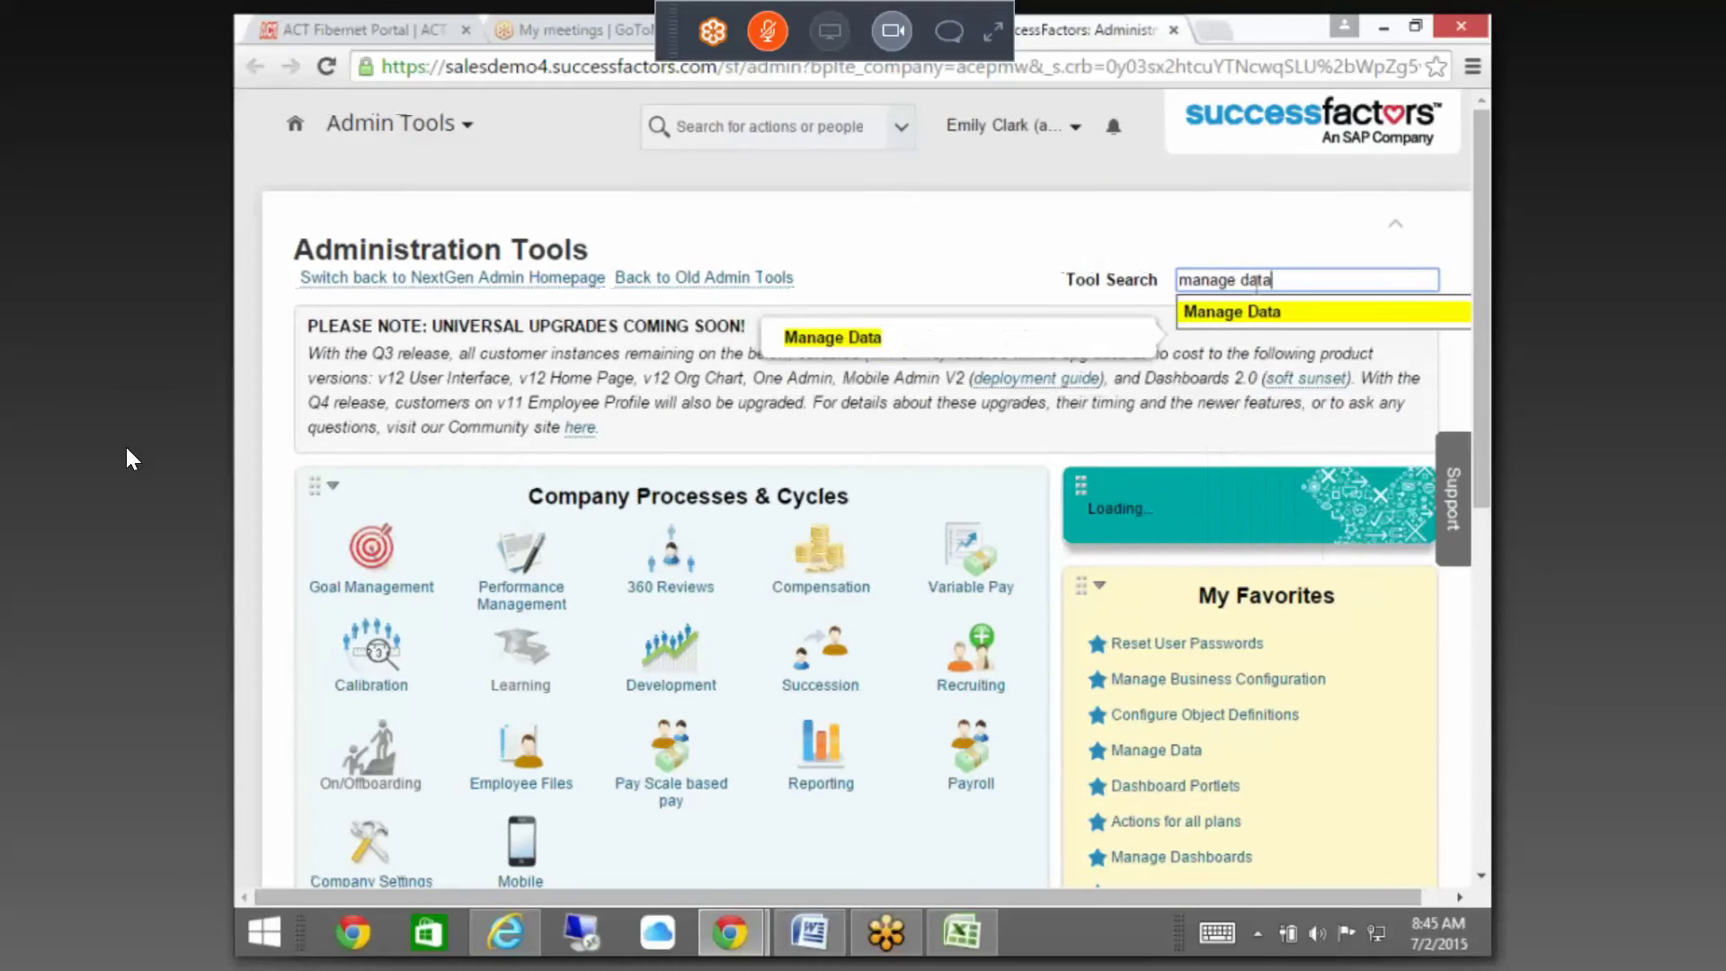
click(1246, 309)
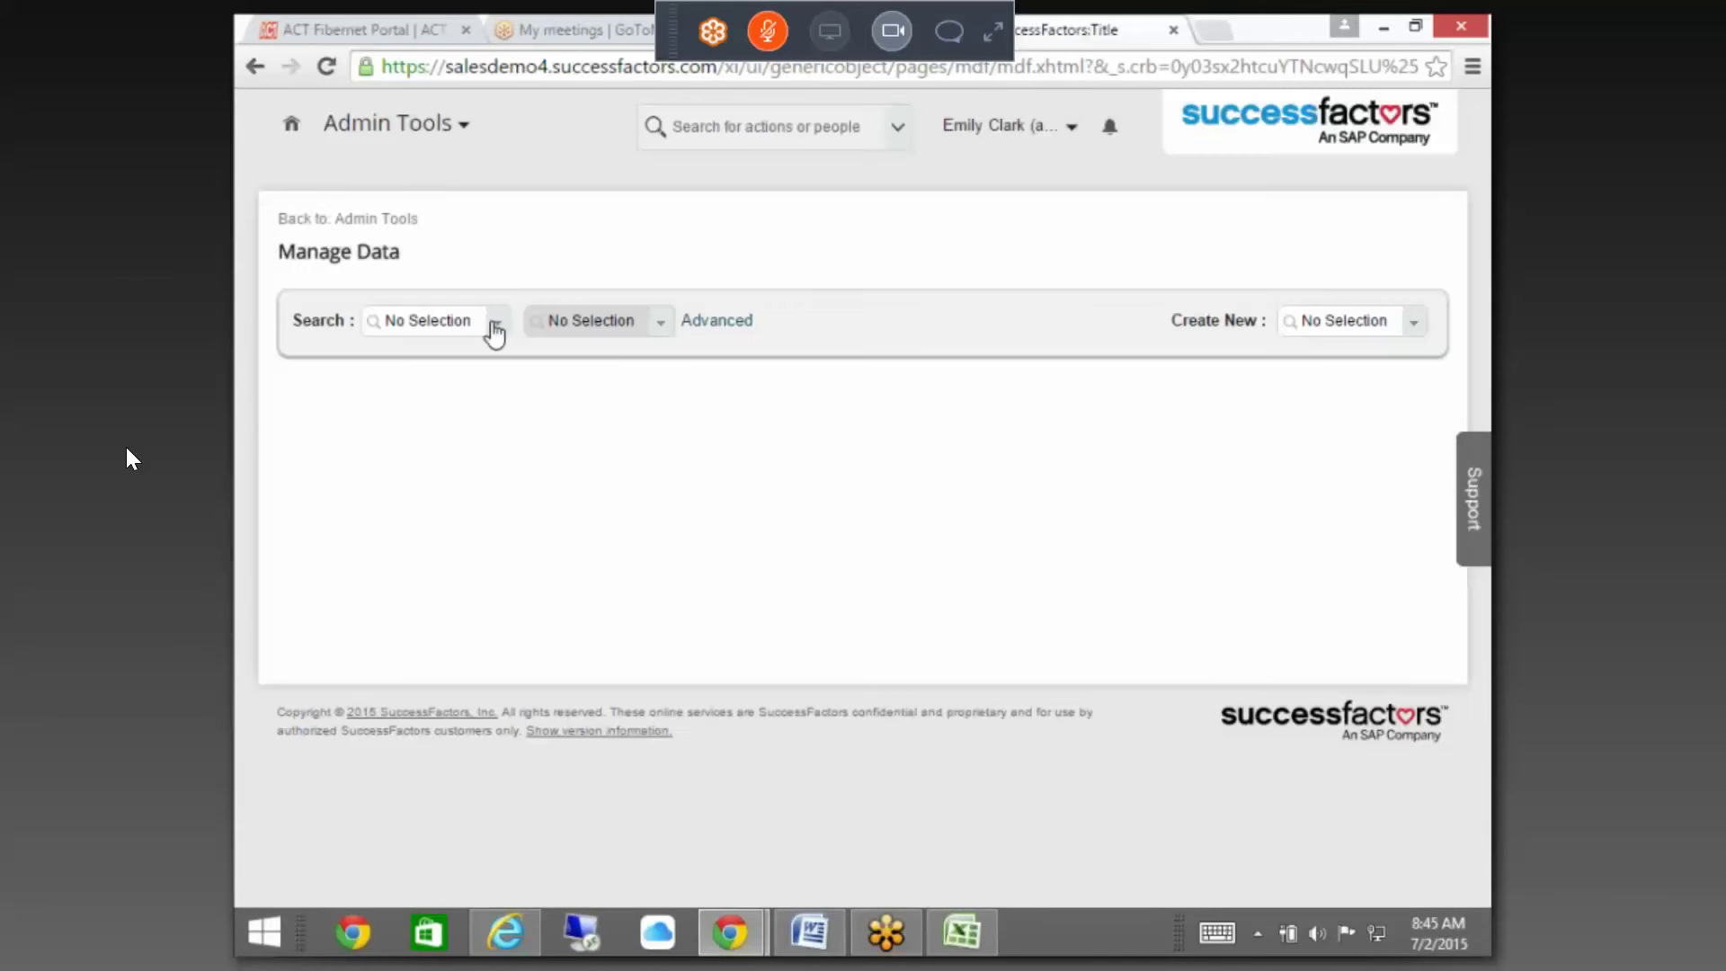
- Set the data search to MessageDefinition and start creating a new MessageDefinition record
click(496, 327)
text(messa)
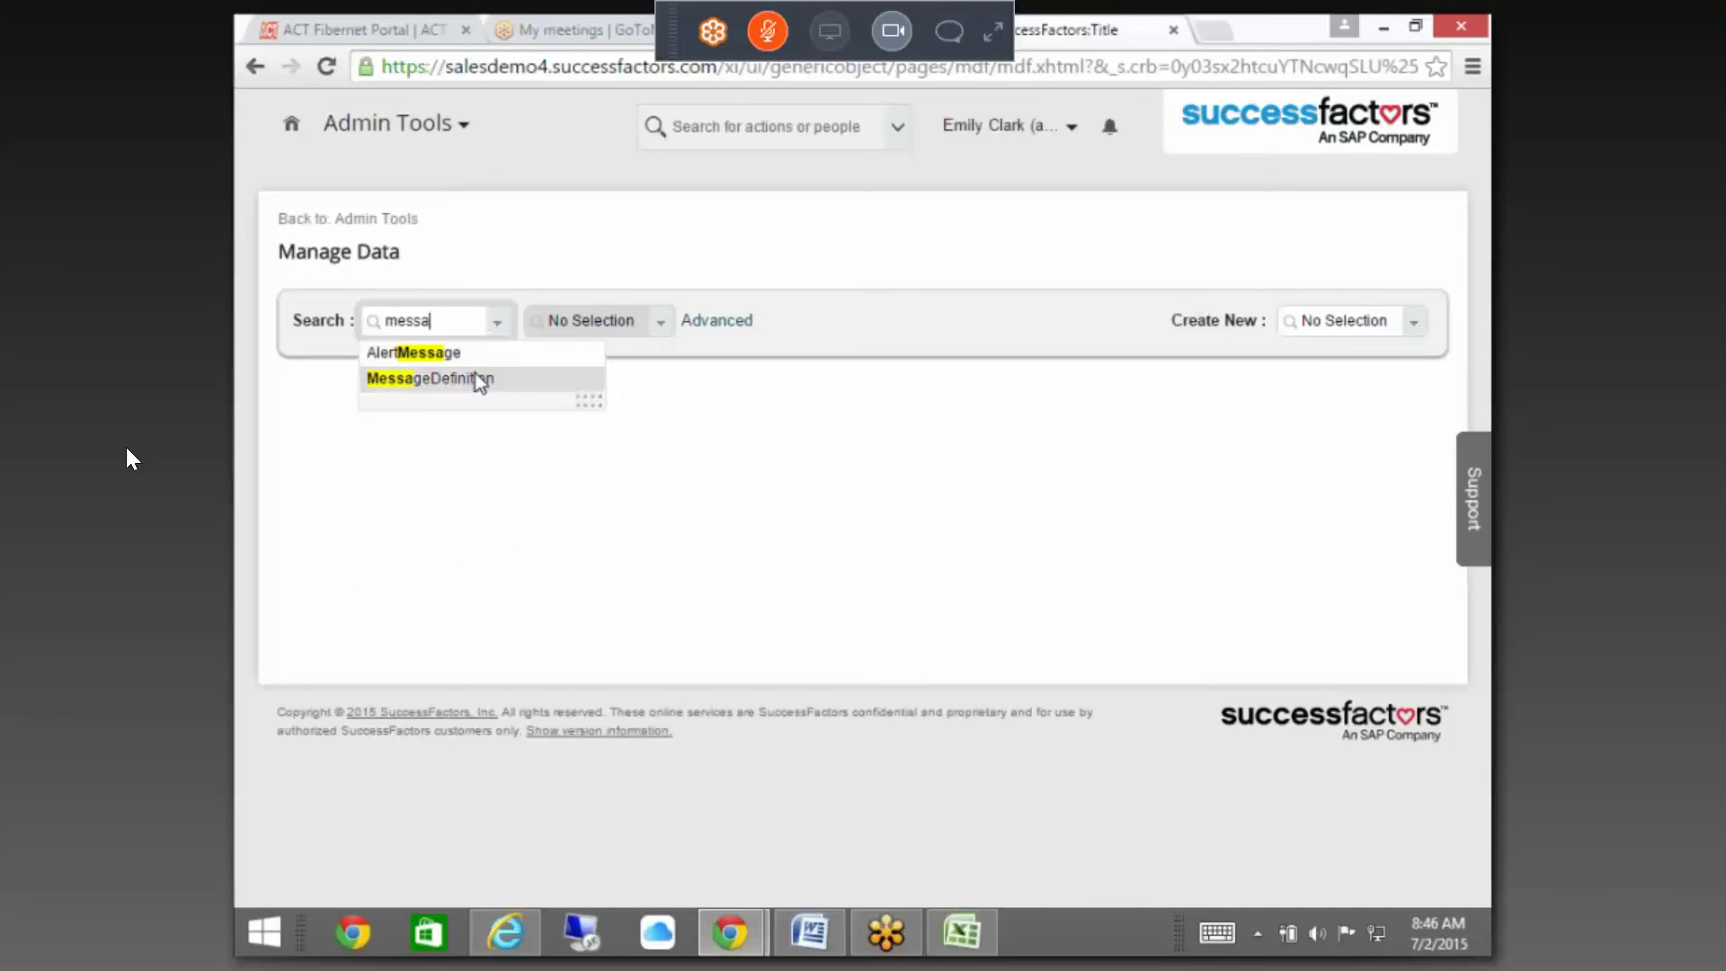
click(481, 379)
click(1375, 322)
text(mes)
key(BackSpace)
text(sa)
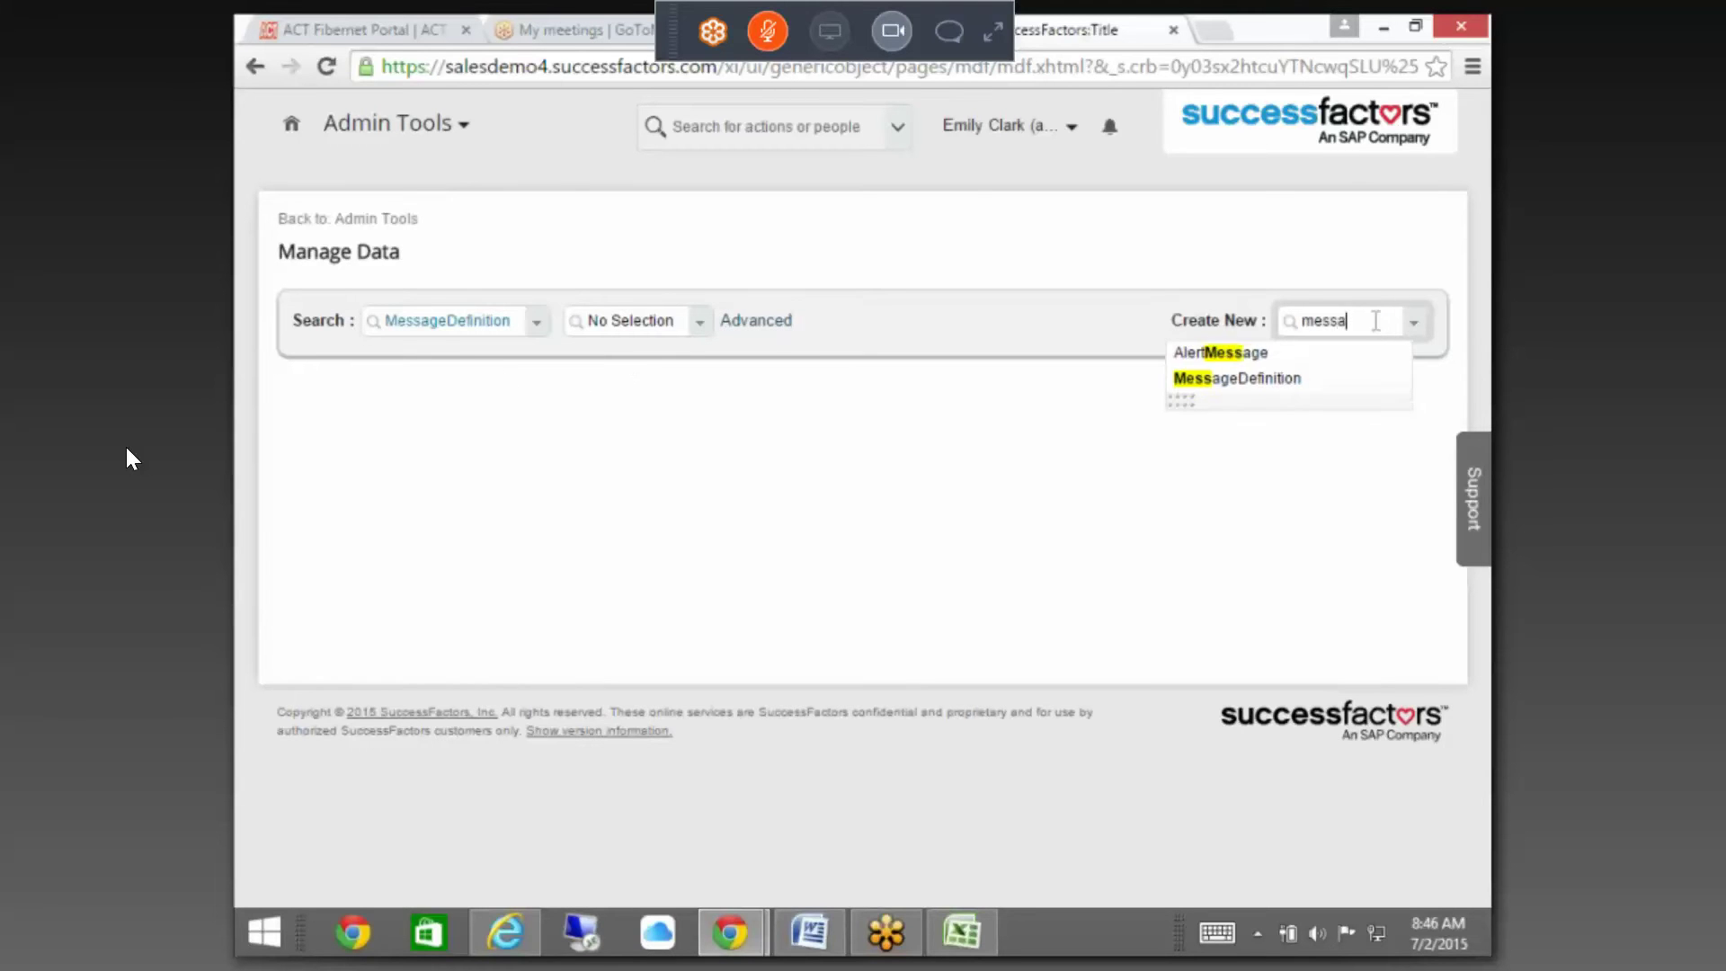
click(1280, 383)
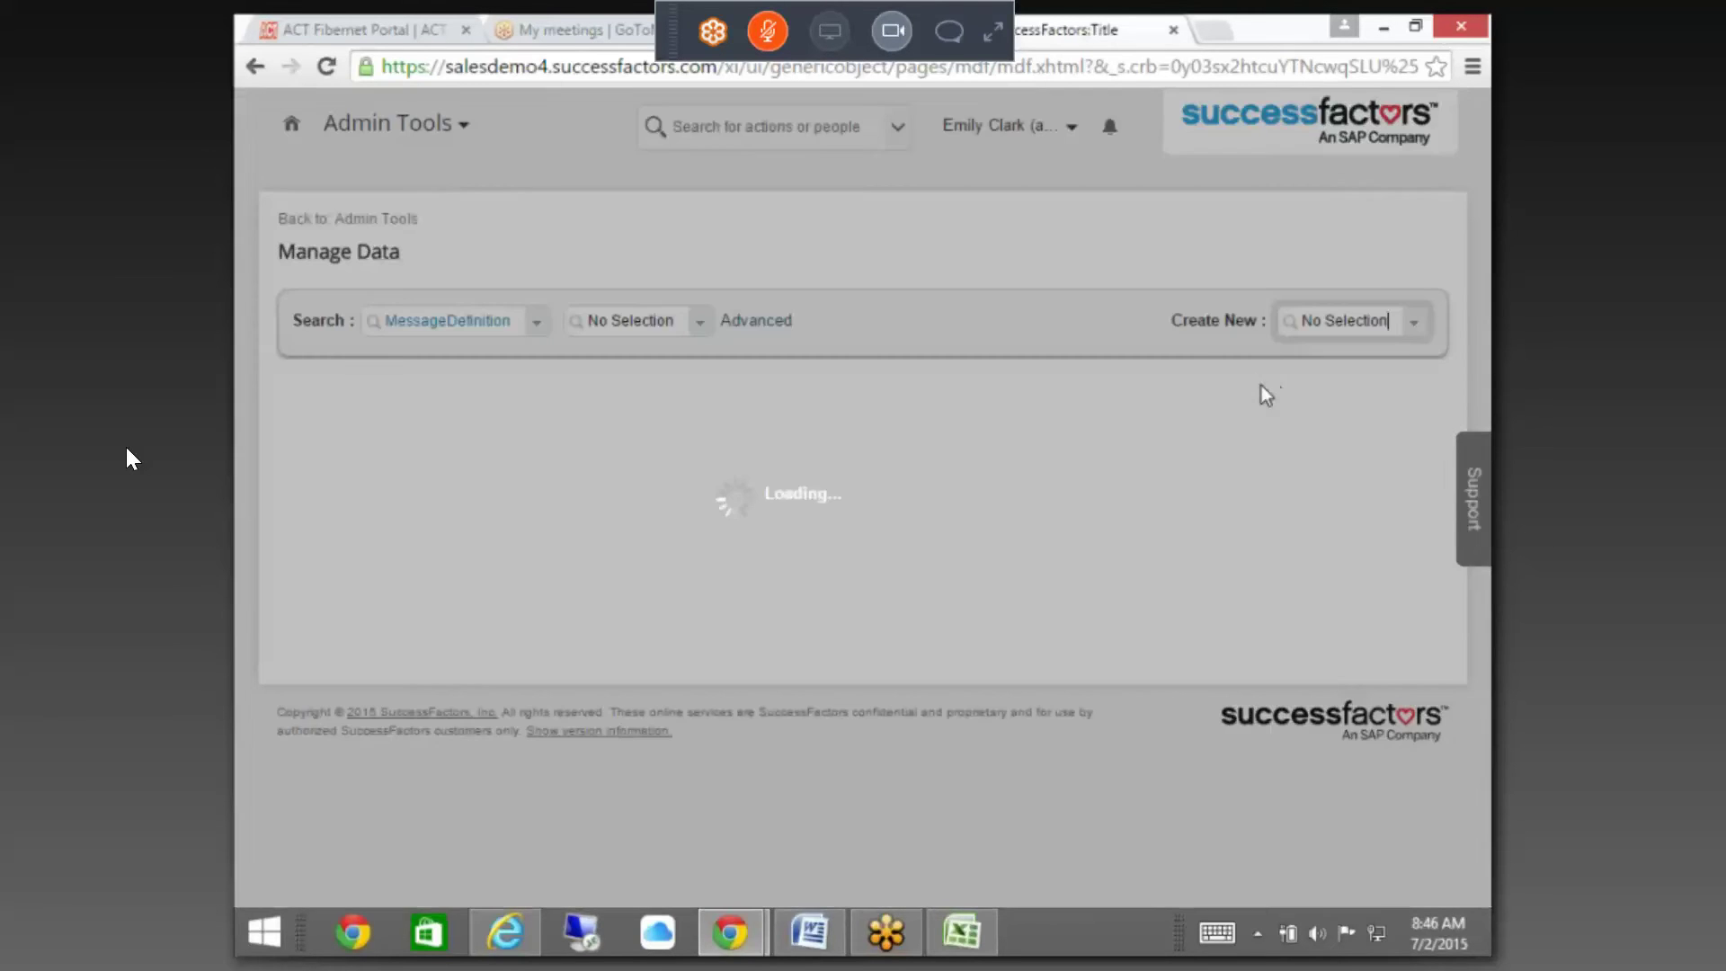
- Enter "Incorrect Legal Entity for Employee" as the message's text, externalCode and externalName, and save the record
text(Incorrect Legal Eni)
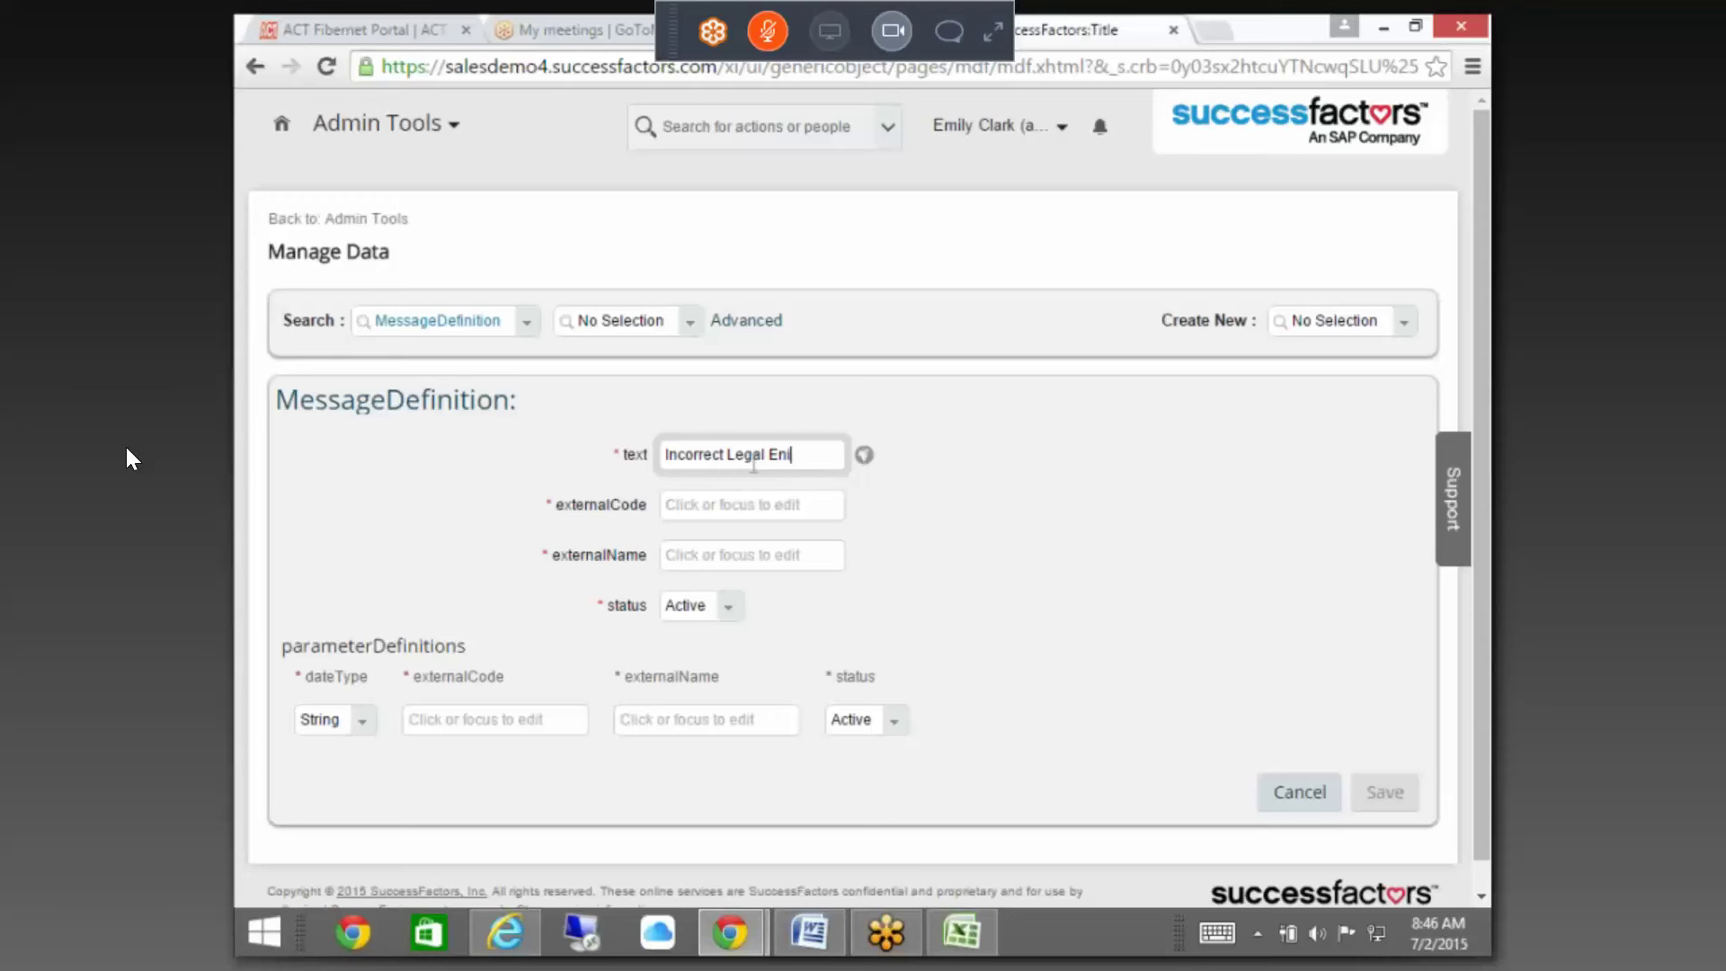
key(BackSpace)
text(tity for Employee)
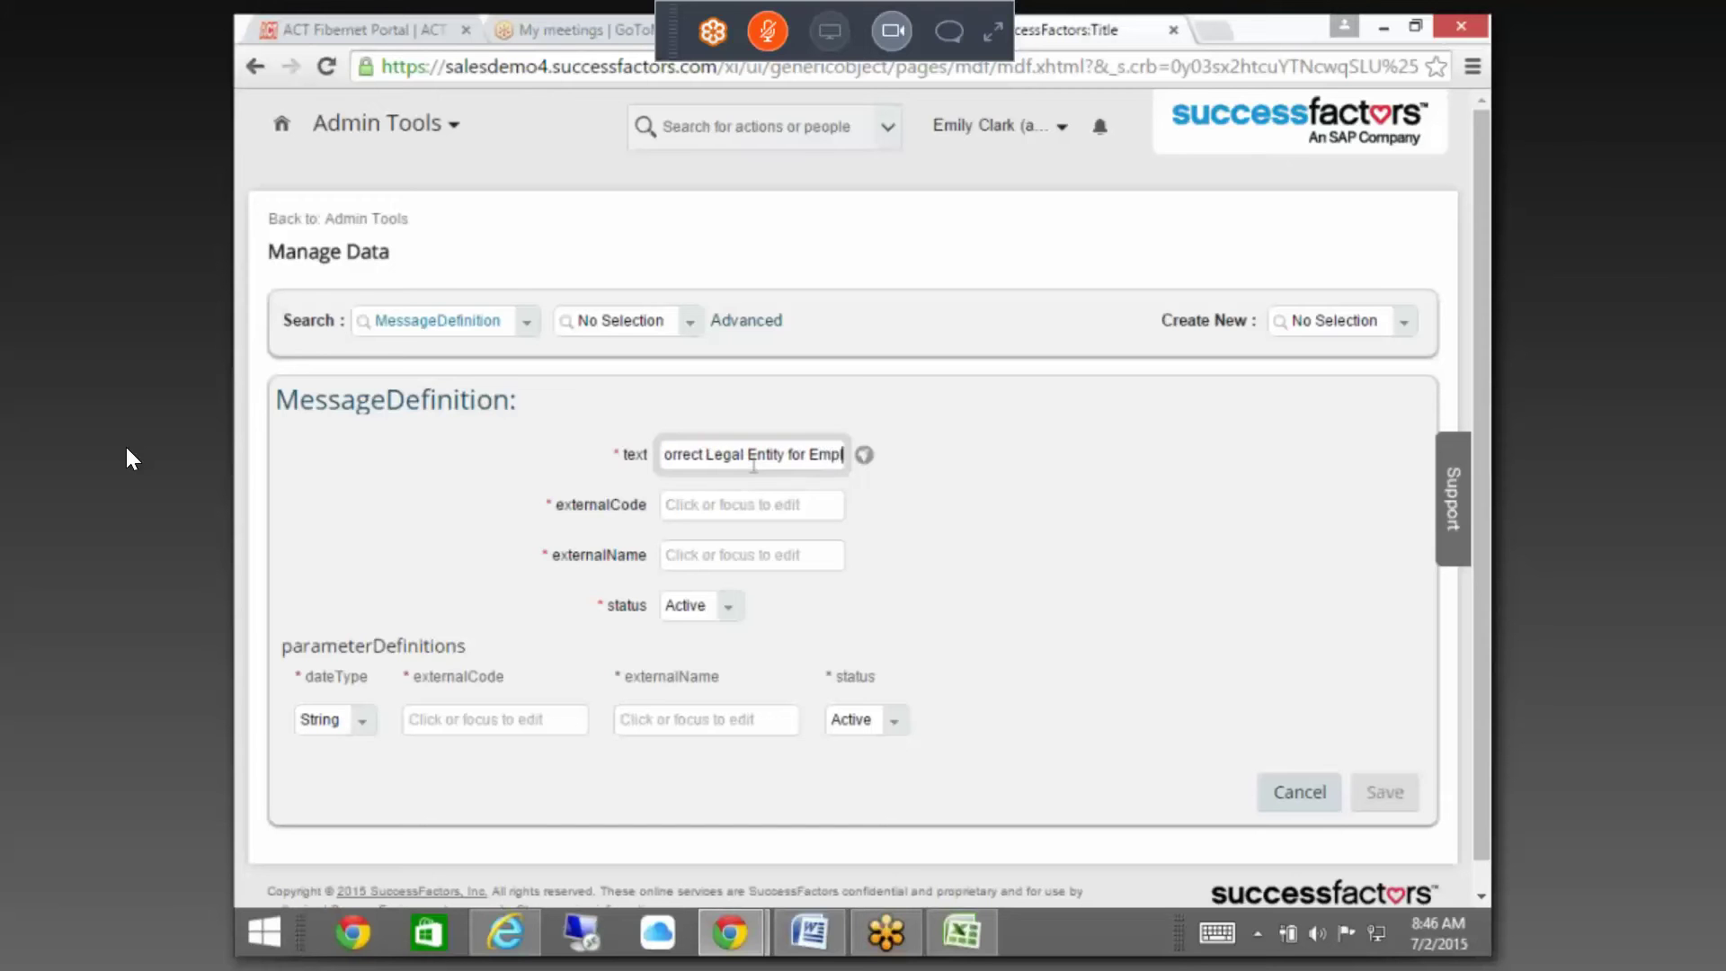
key(ctrl+a)
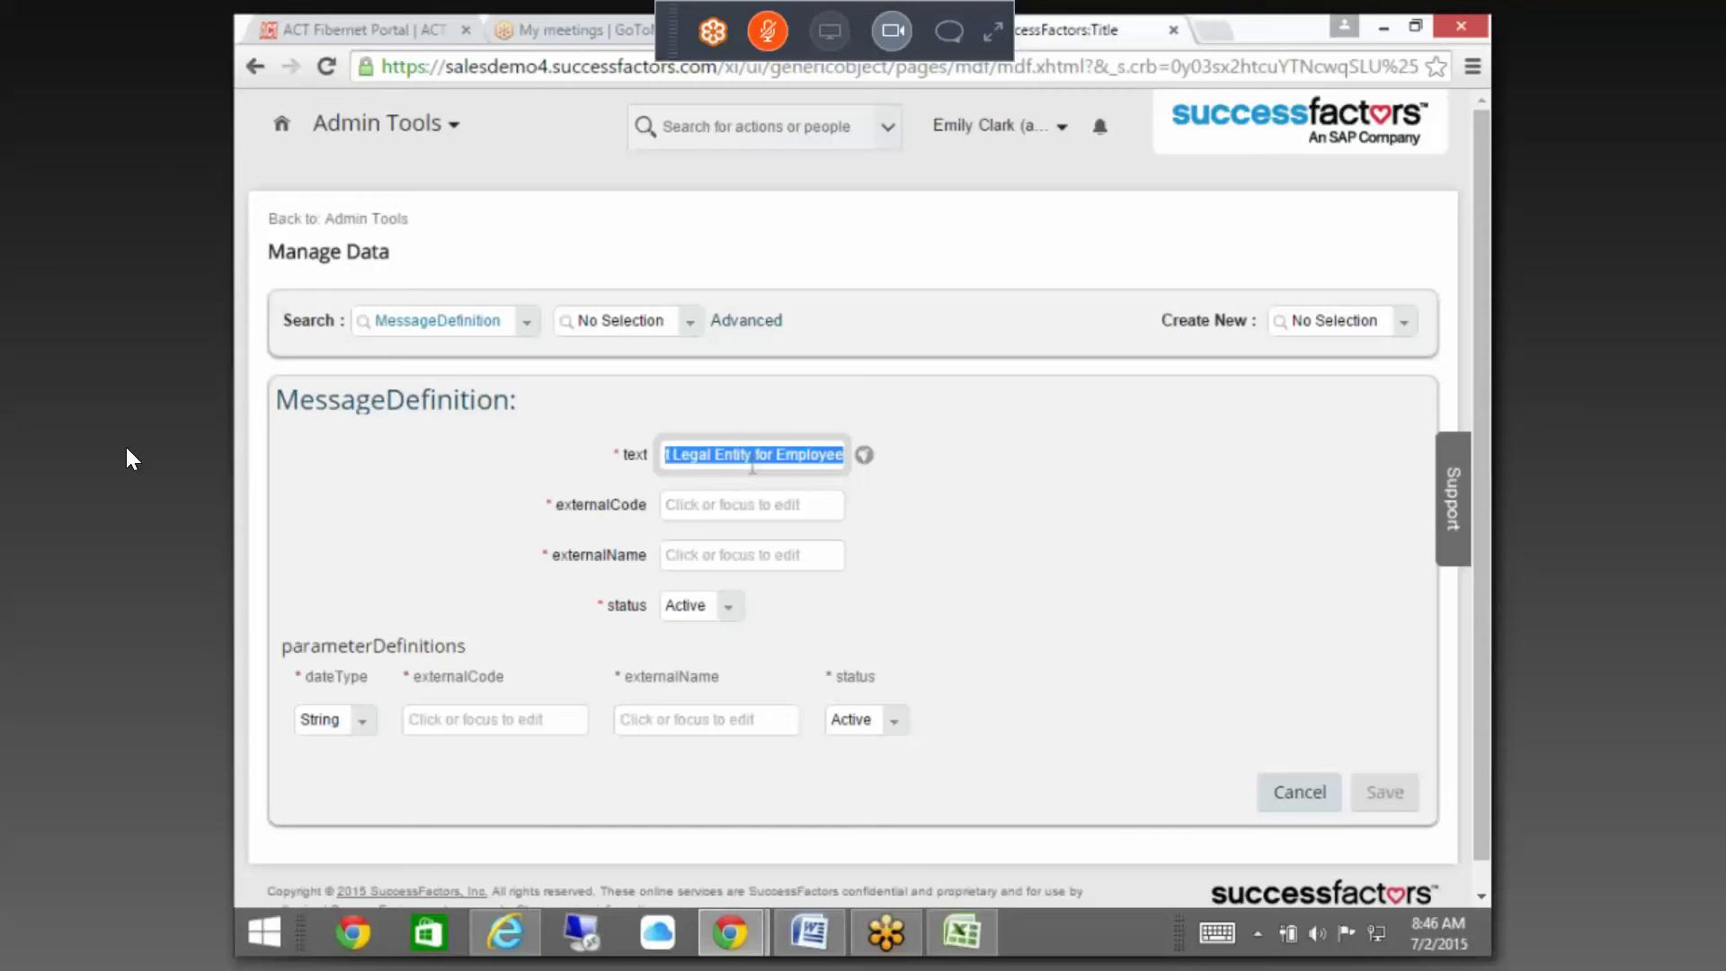
key(ctrl+c)
click(734, 508)
key(ctrl+v)
click(721, 564)
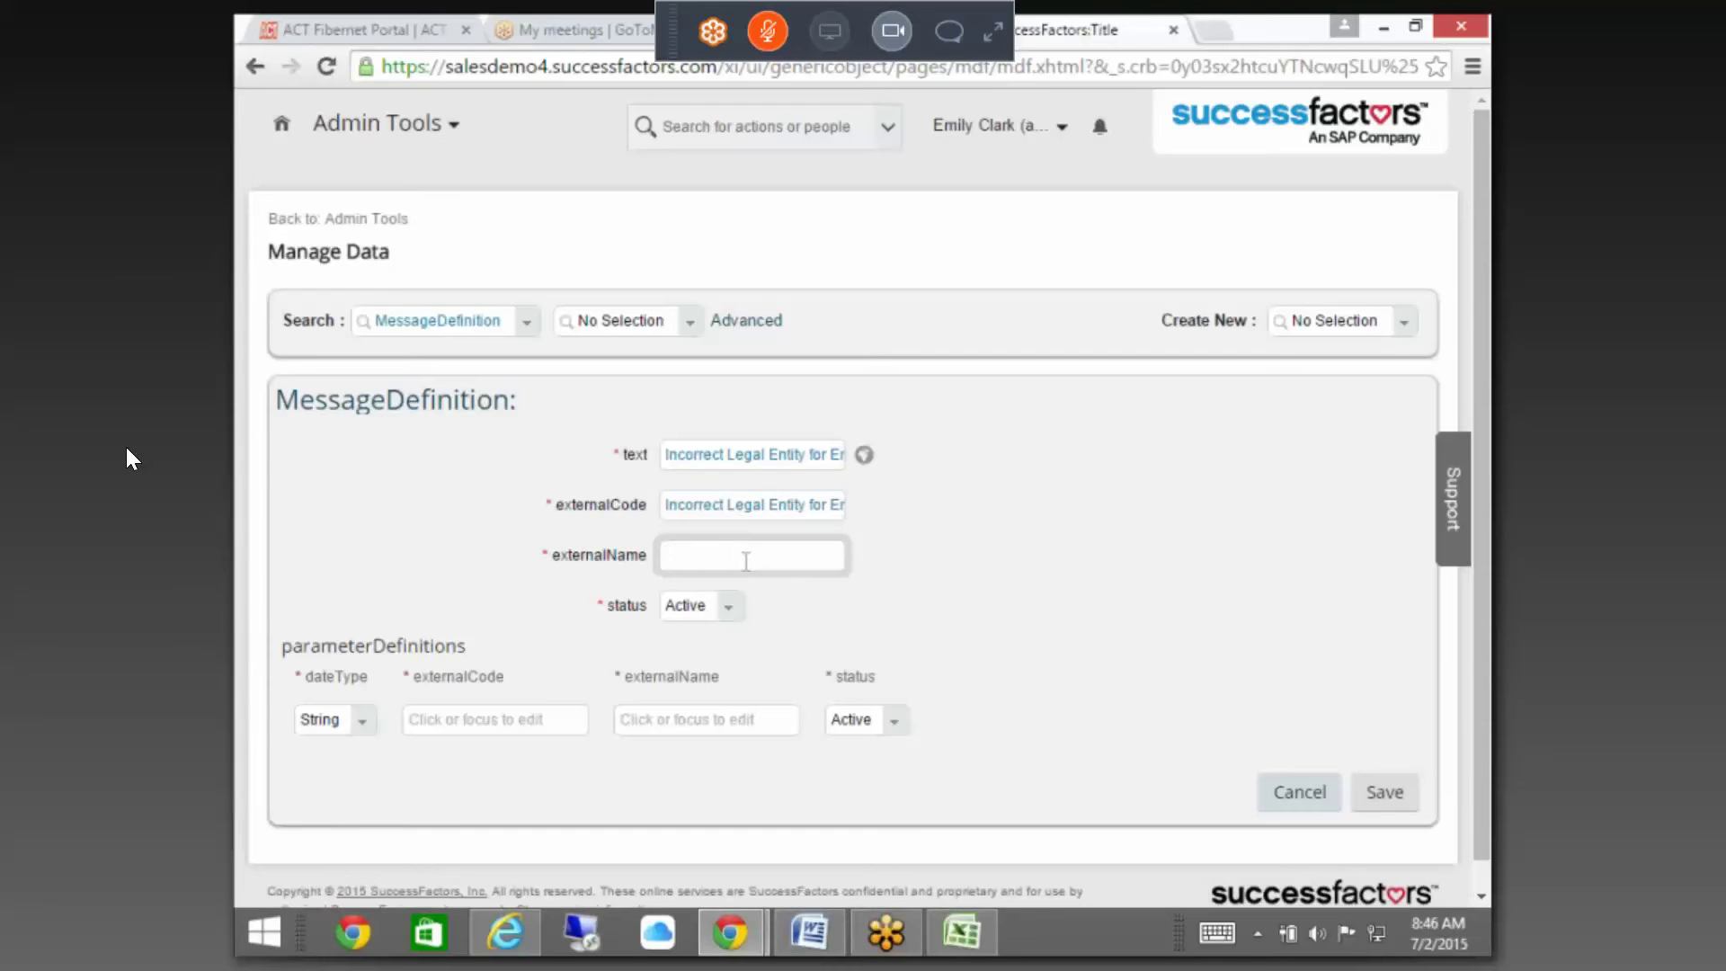
key(ctrl+v)
click(1271, 639)
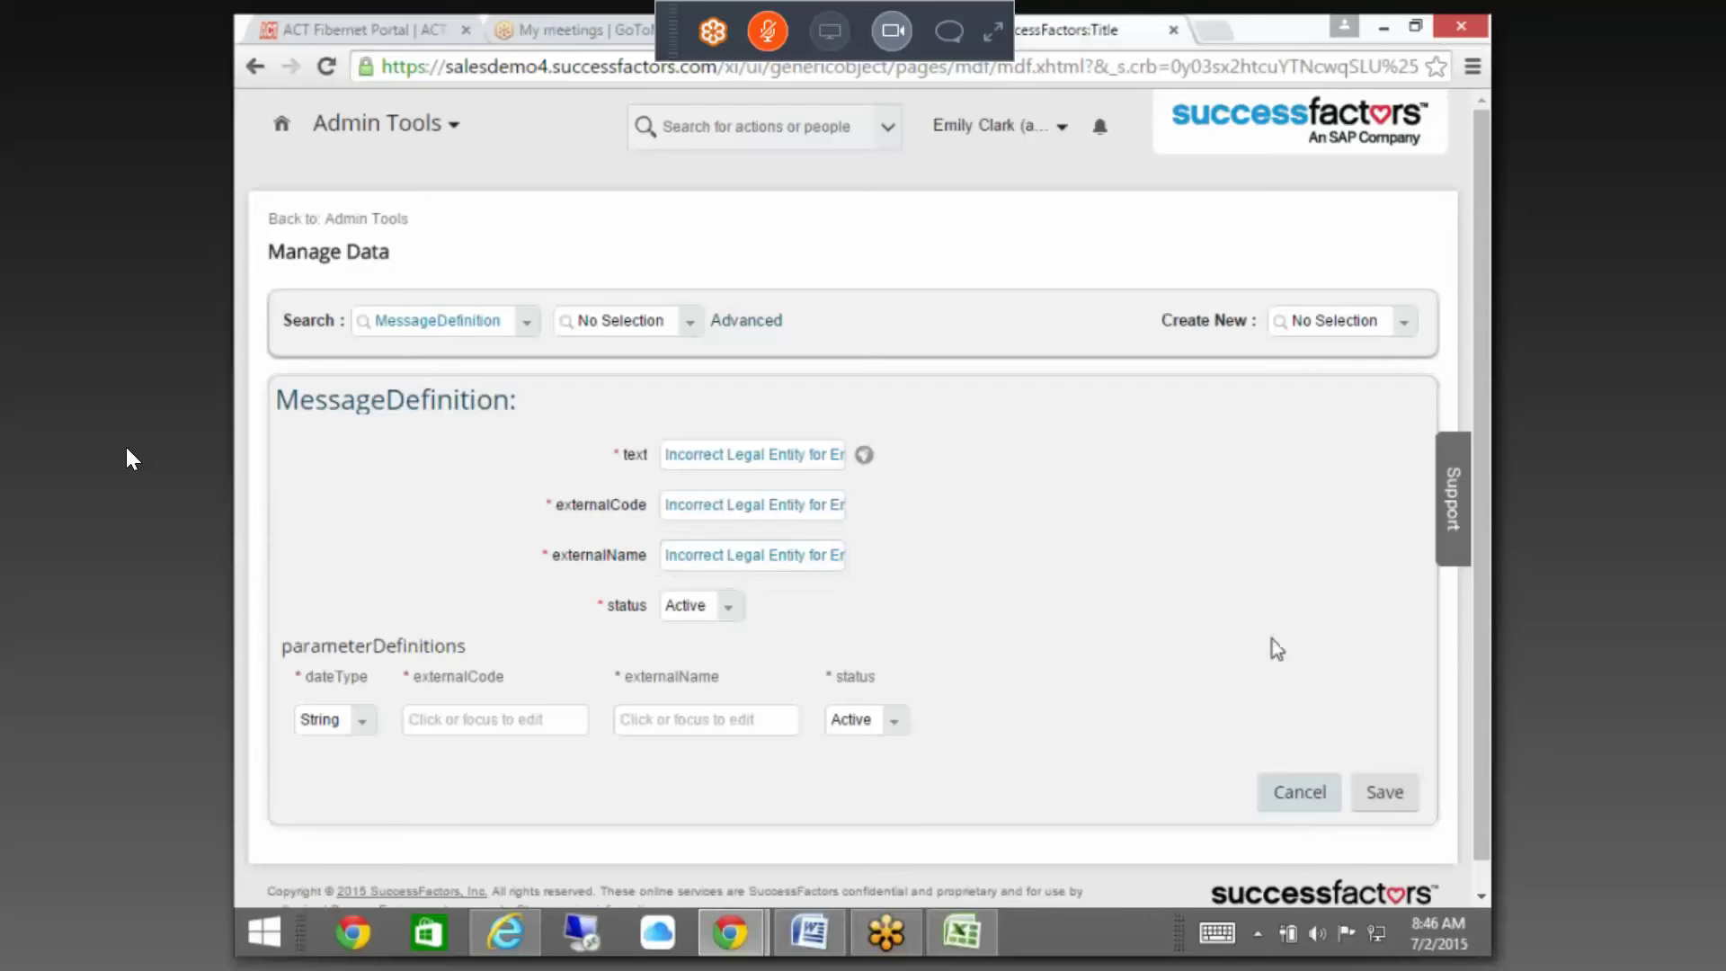
click(1415, 800)
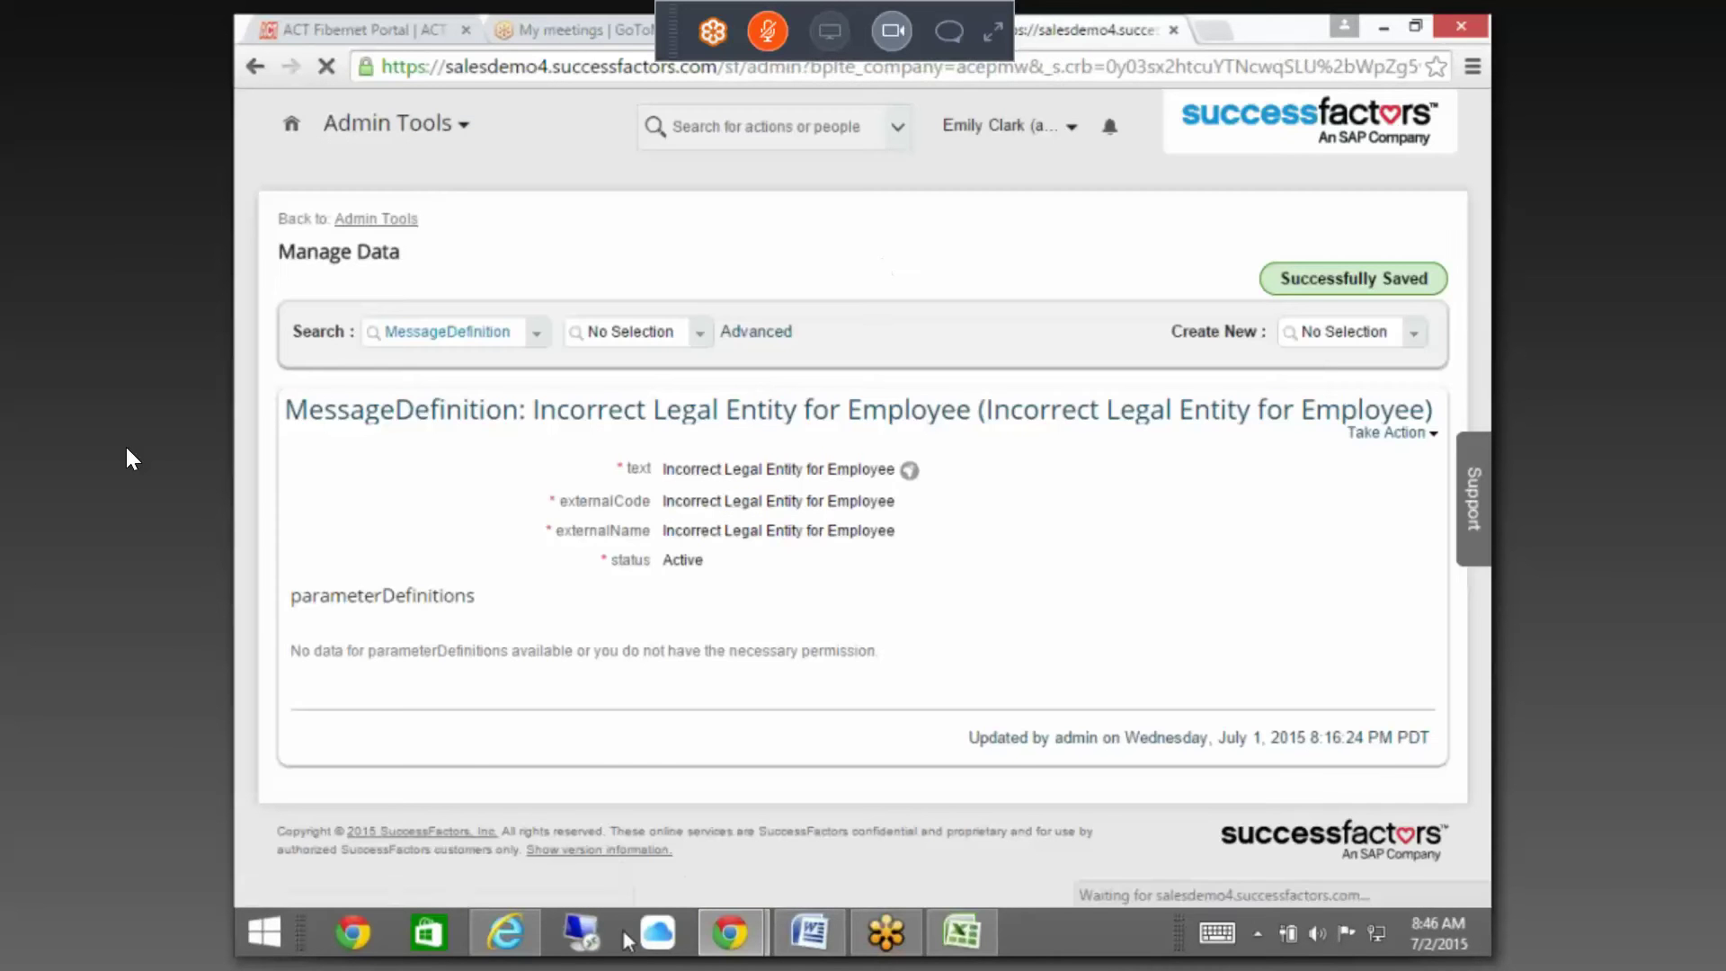
- Return to the TEST_EDUC_VALIDATE rule and set its raised message to "Incorrect Legal Entity for Employee"
mouse_move(726, 935)
click(836, 870)
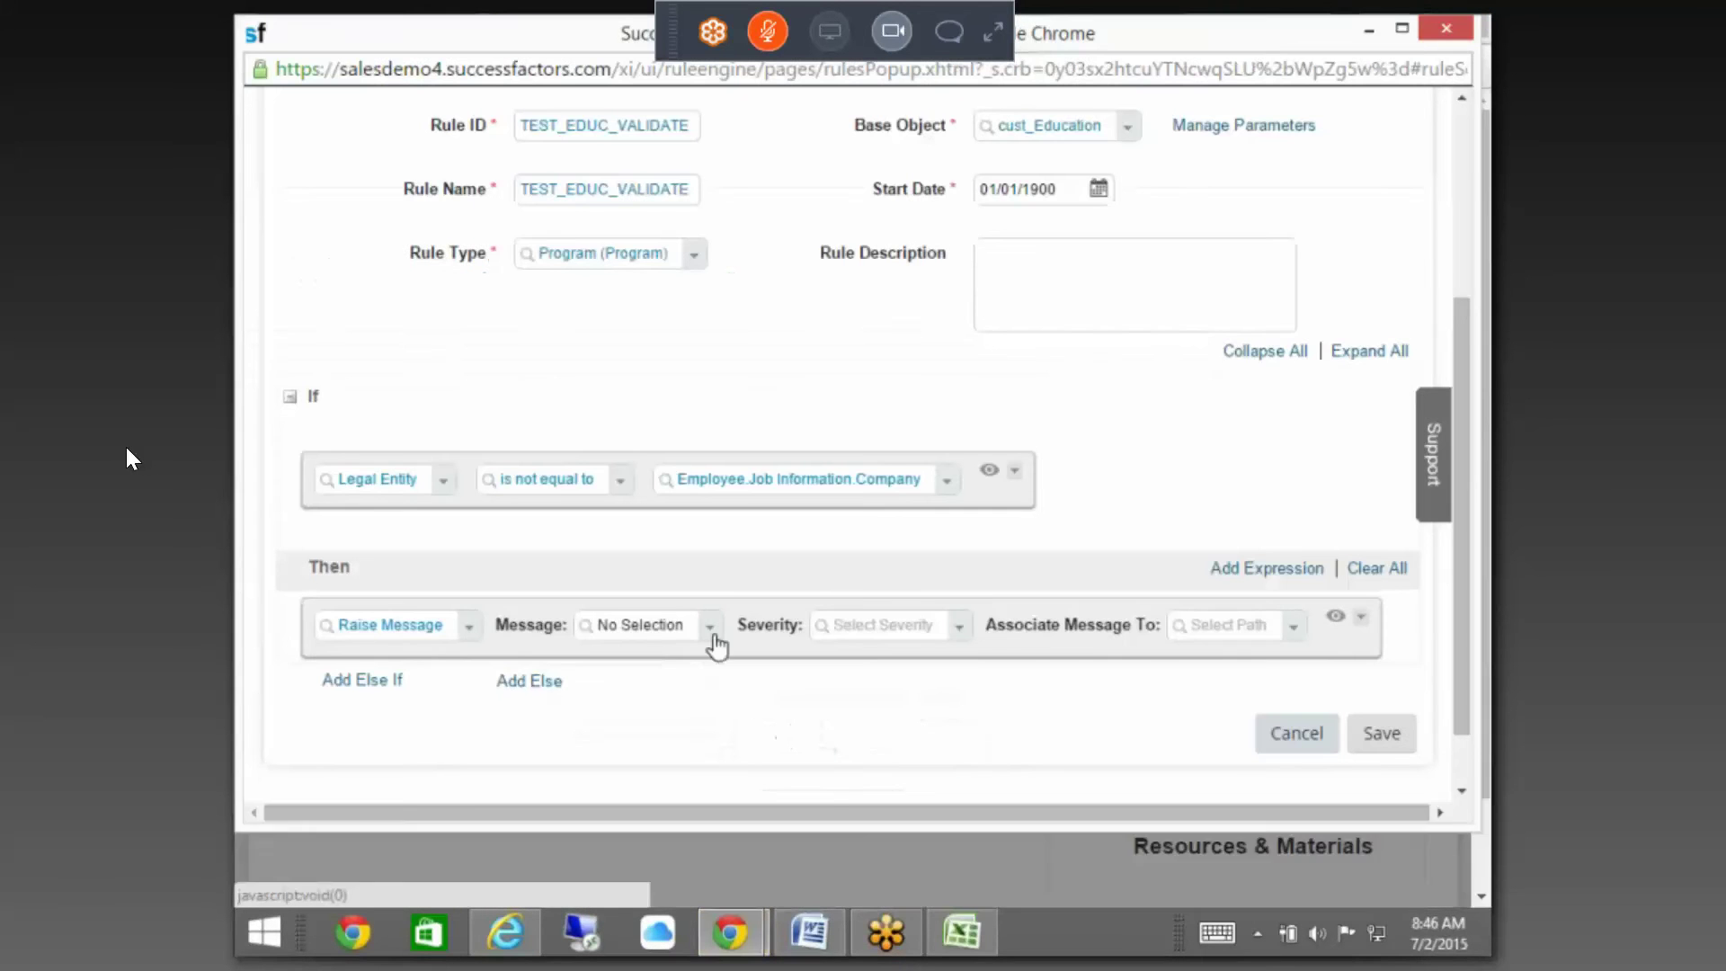
click(694, 633)
key(ctrl+v)
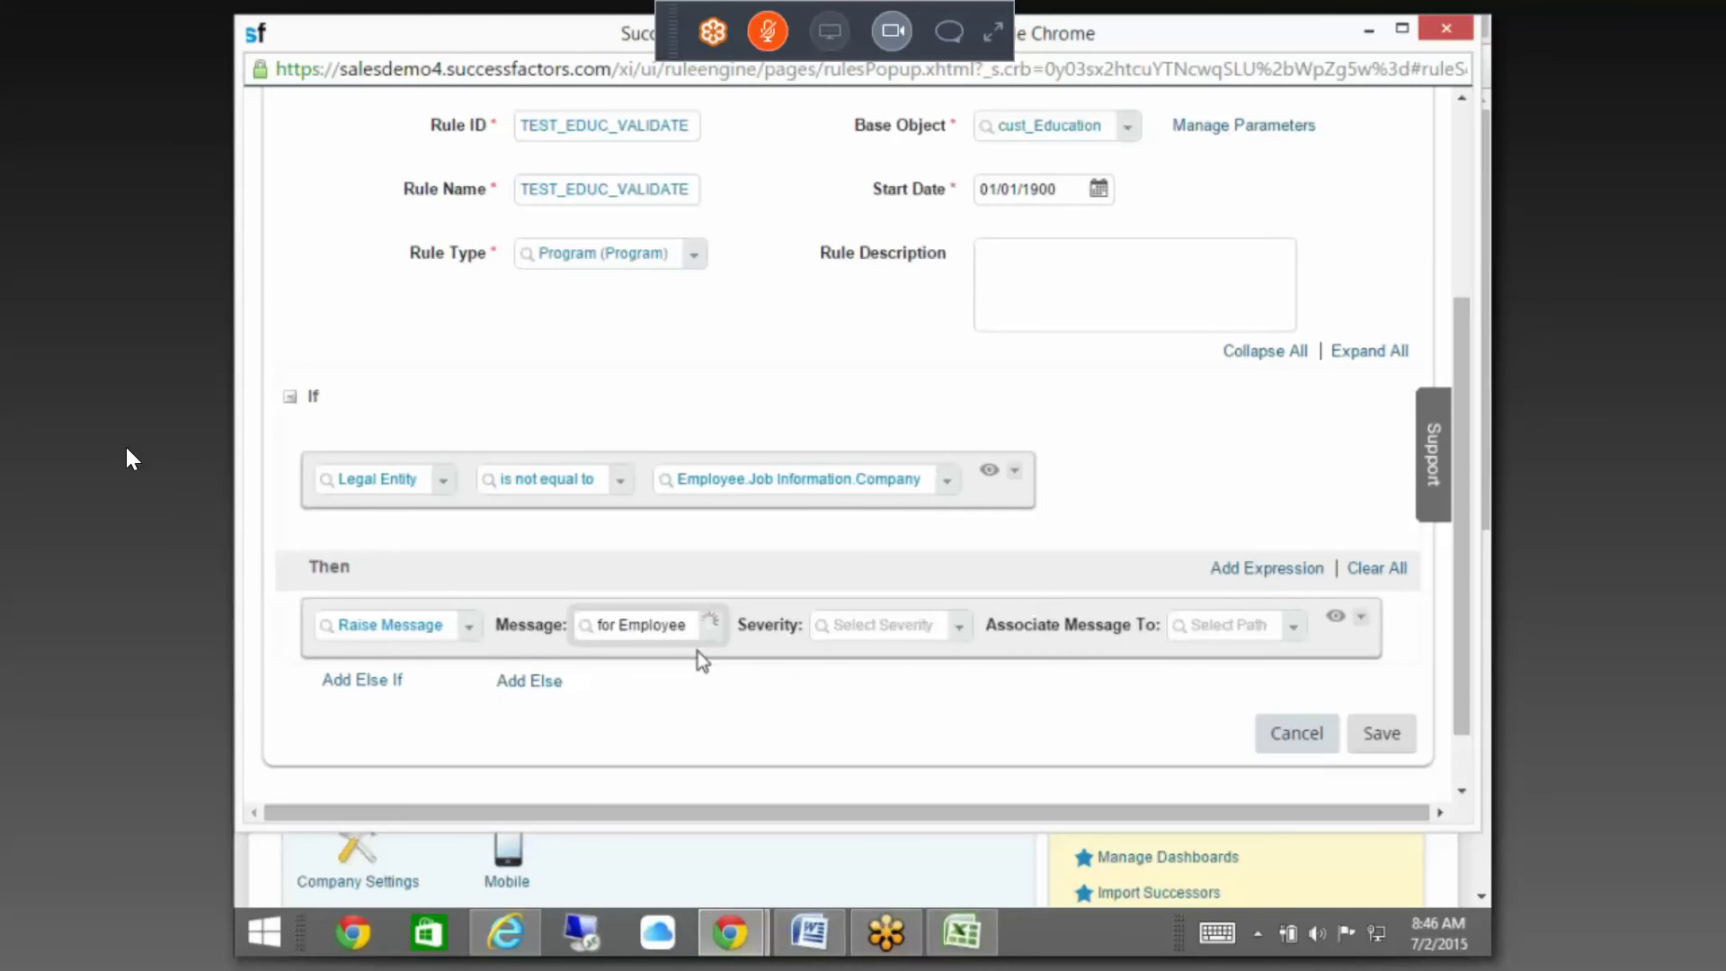
click(672, 656)
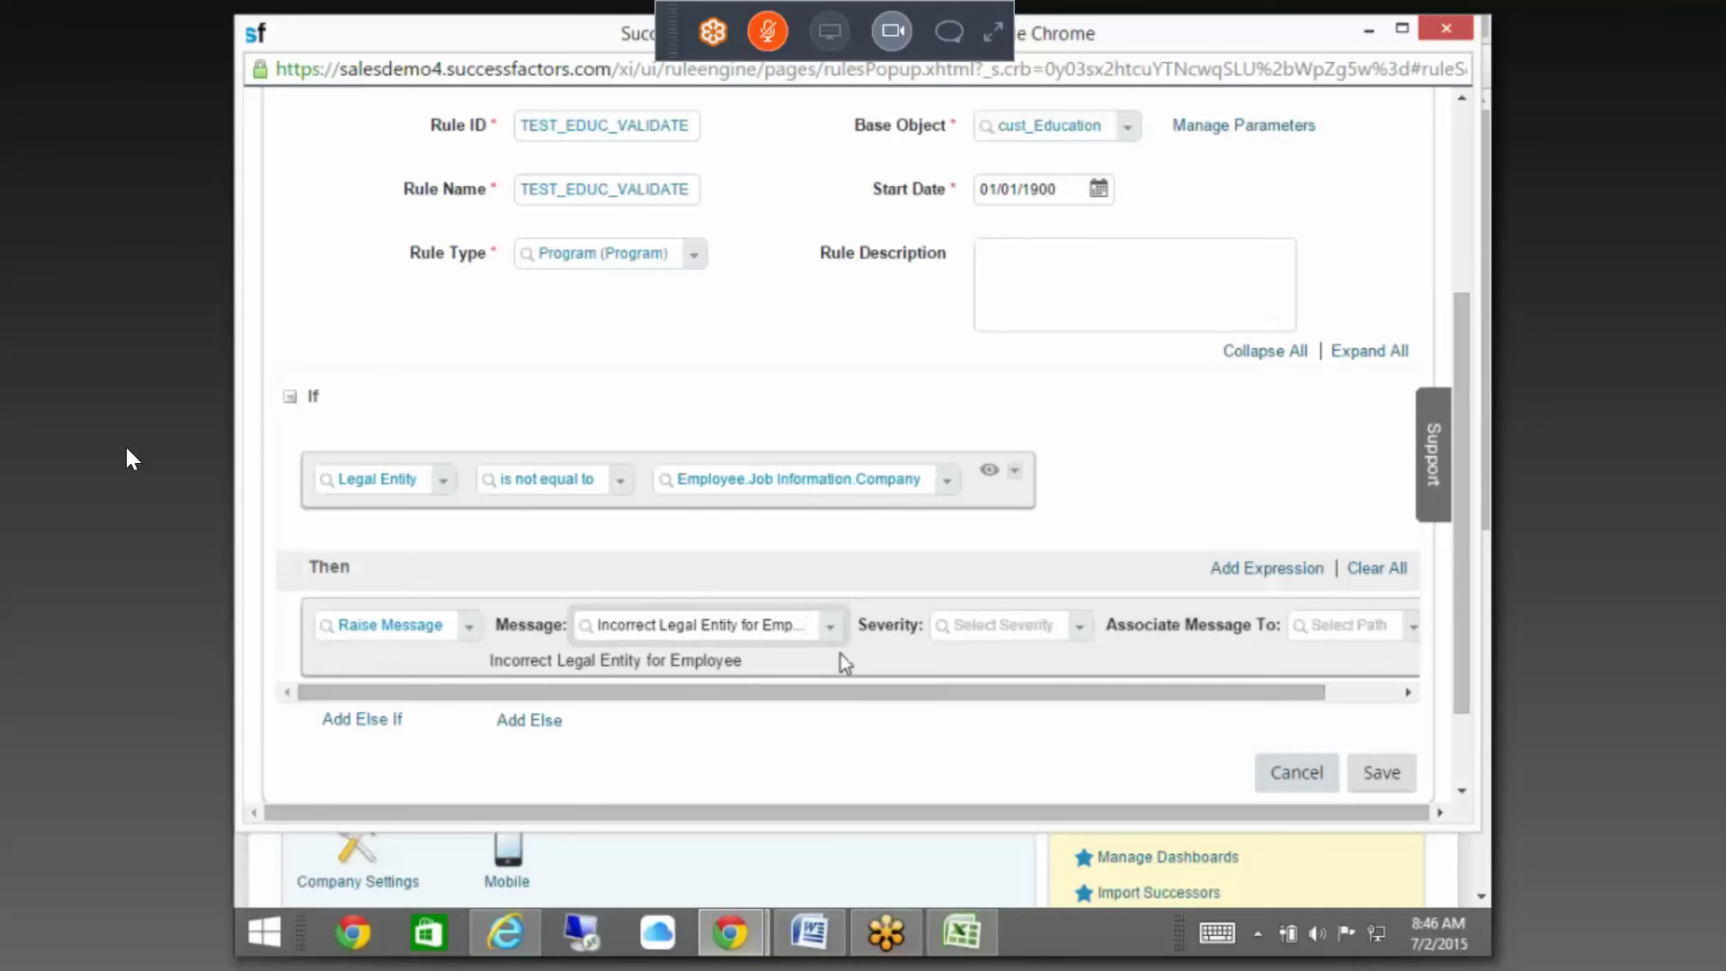
- Set the message severity to Error, associate it with Legal Entity, then save the rule and close its window
click(1078, 640)
click(995, 660)
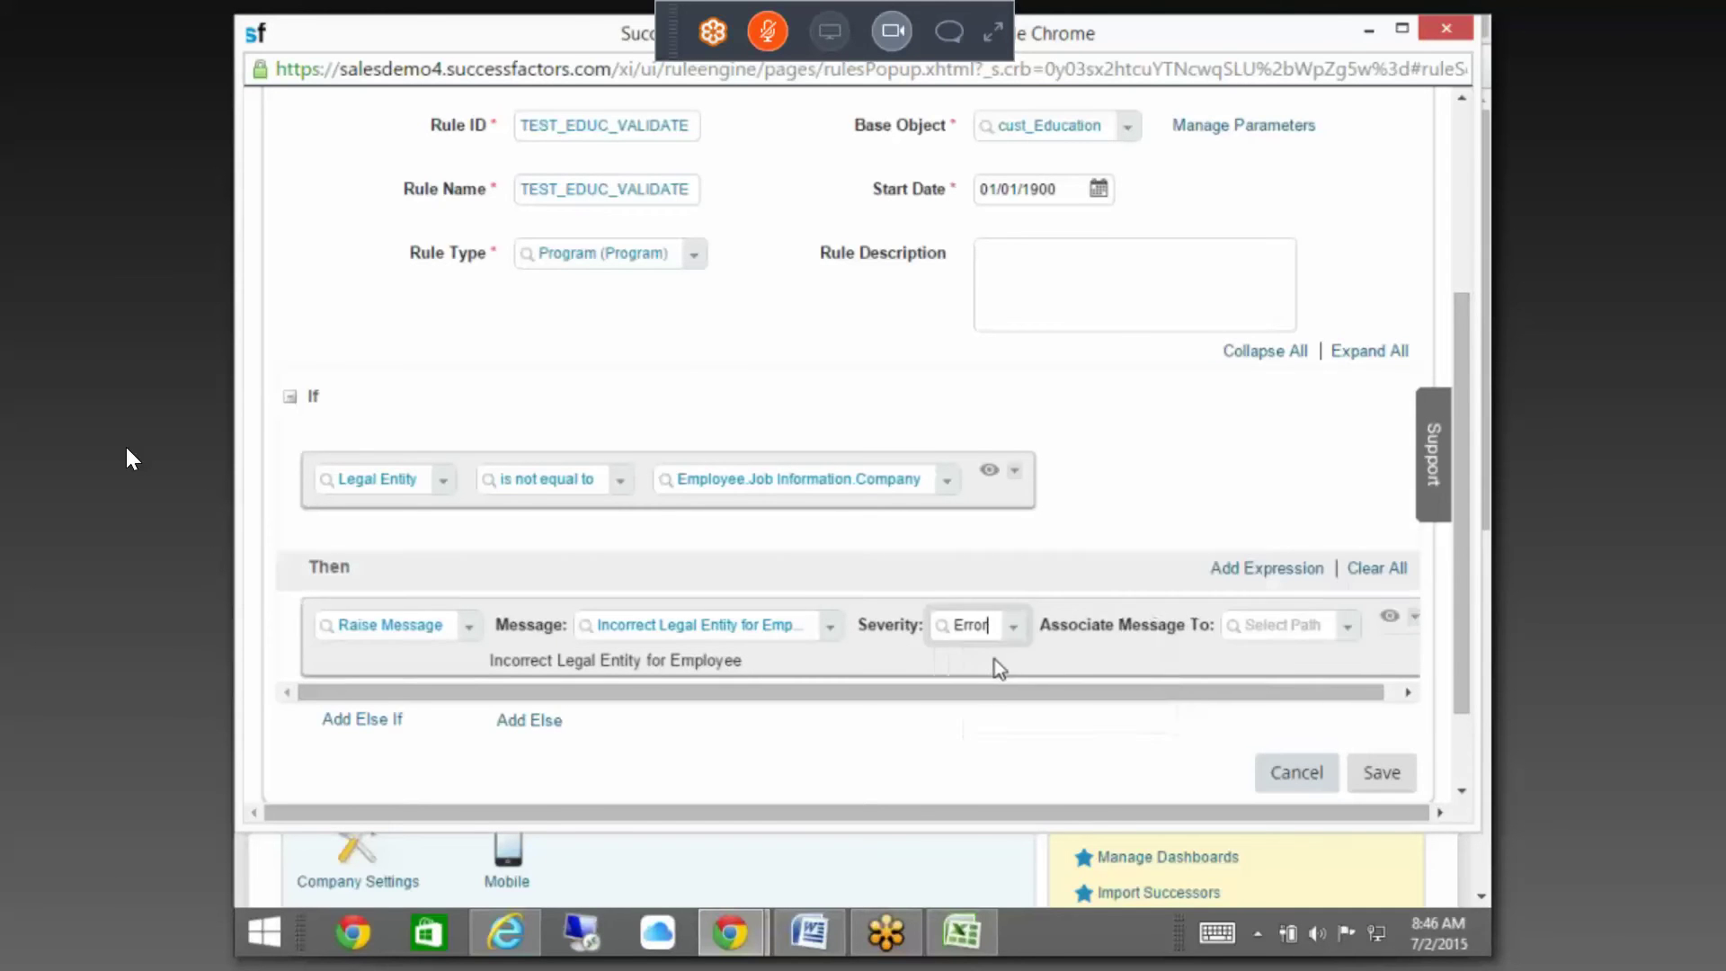
drag(1181, 687, 1248, 684)
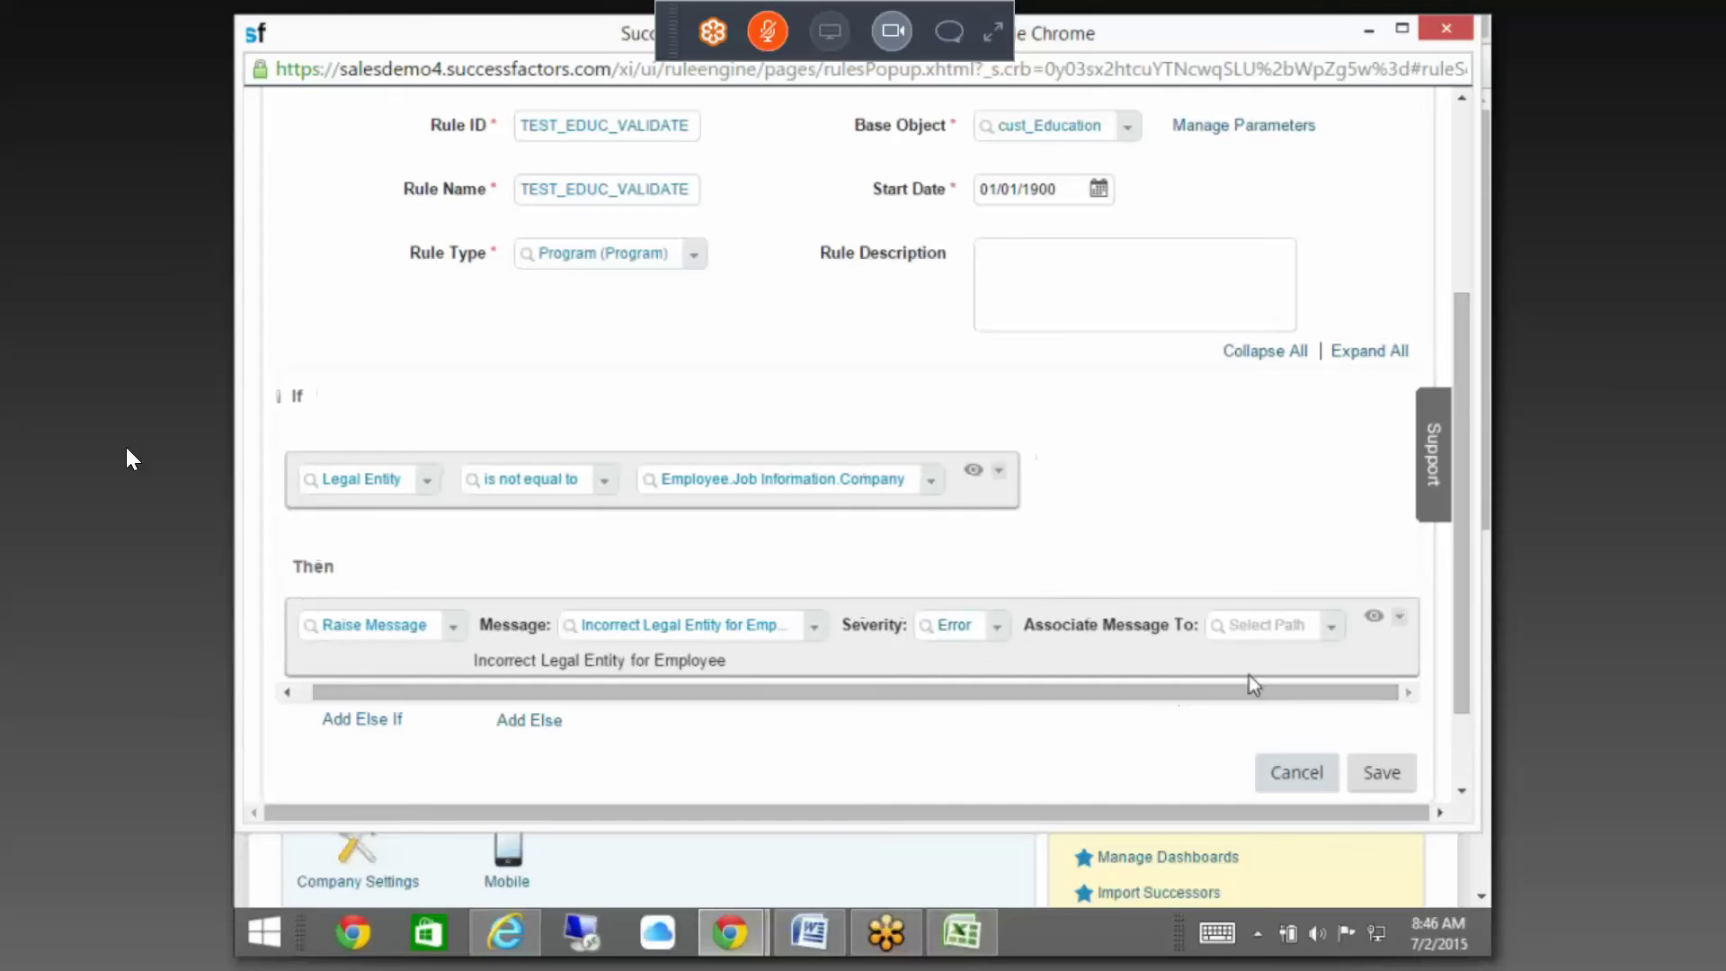
click(1334, 631)
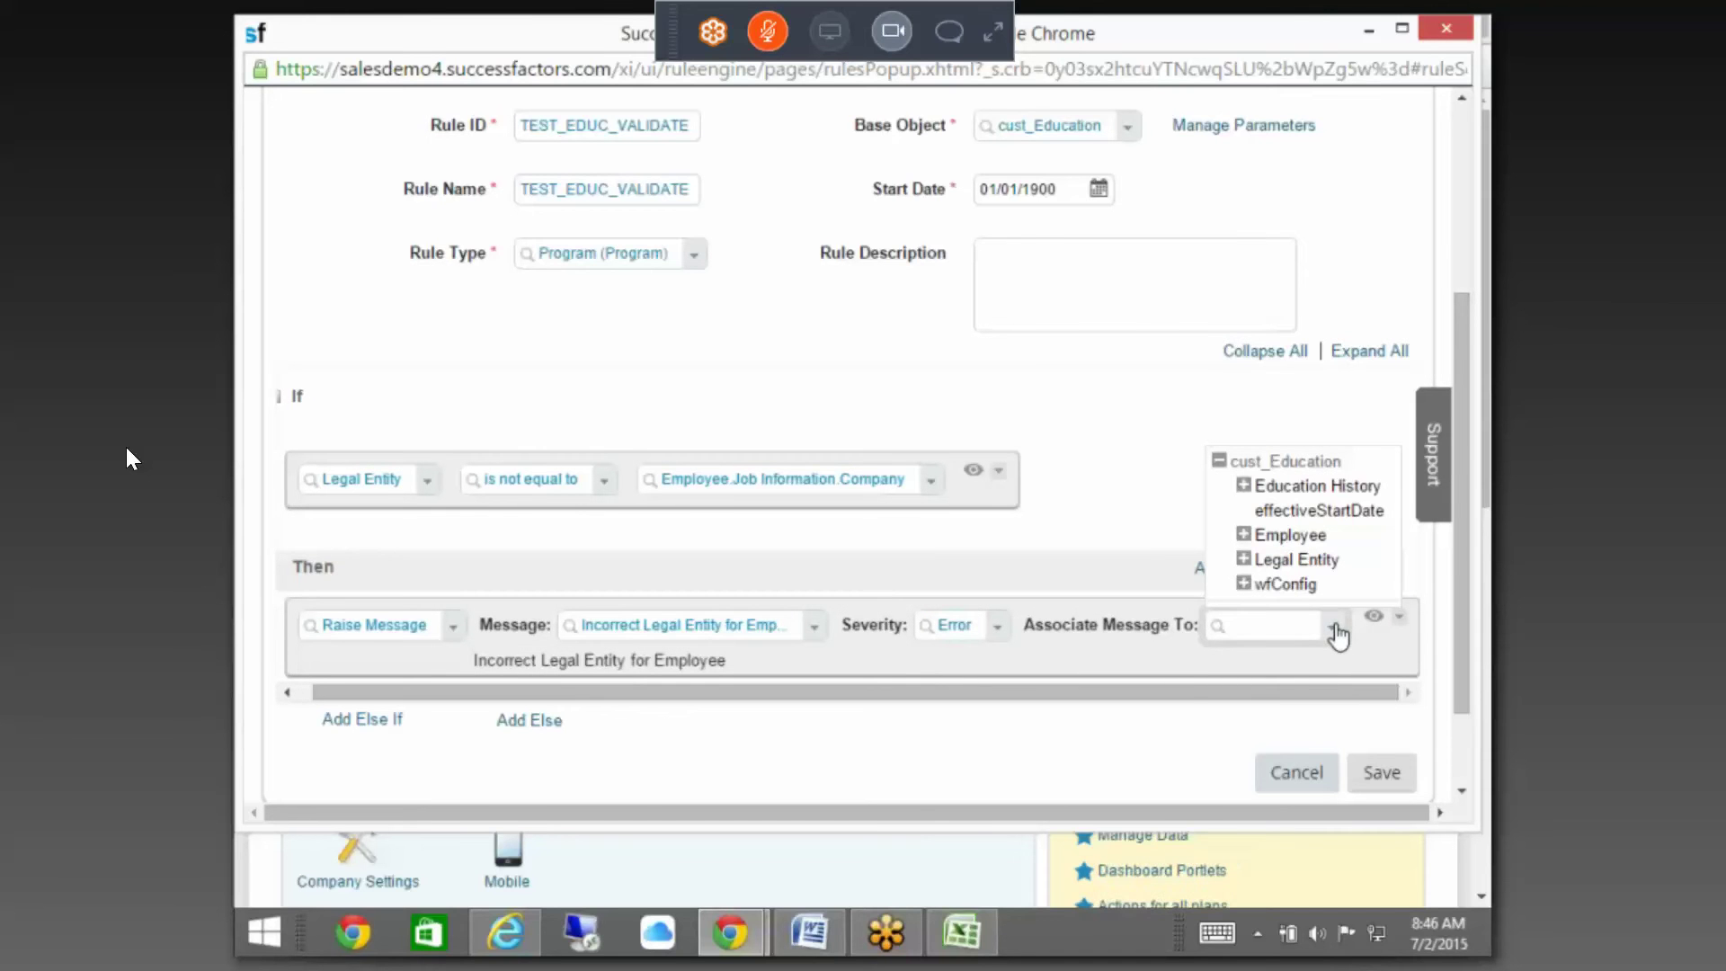
click(1329, 568)
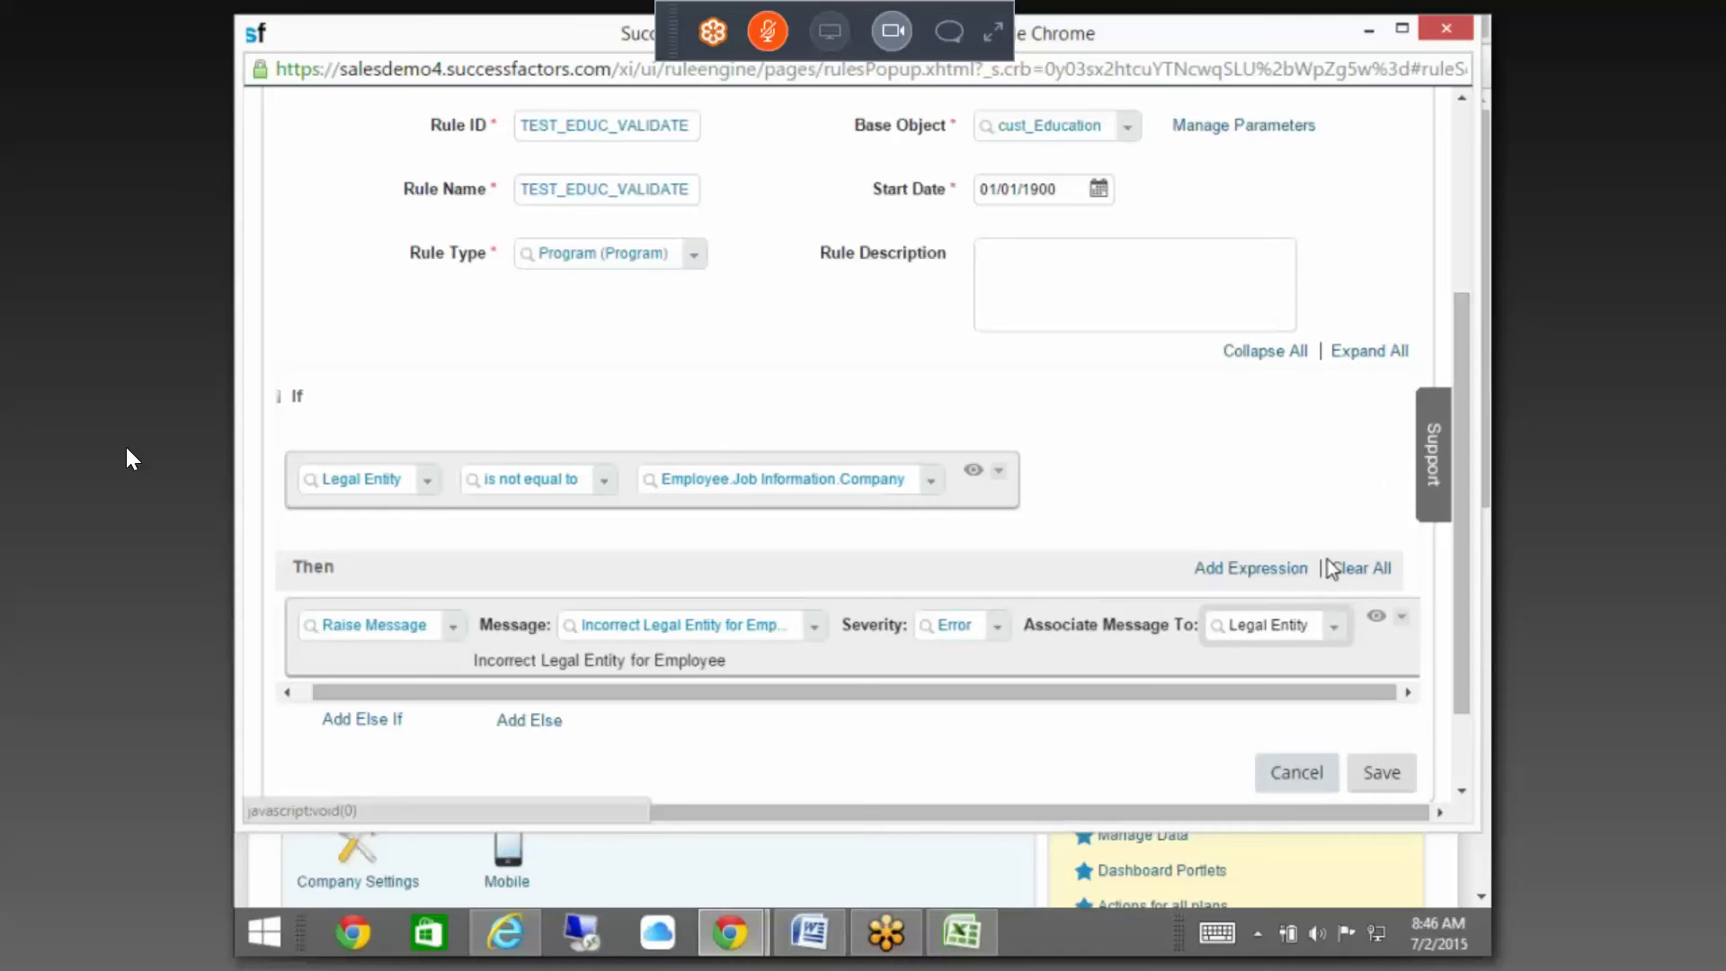
click(1388, 770)
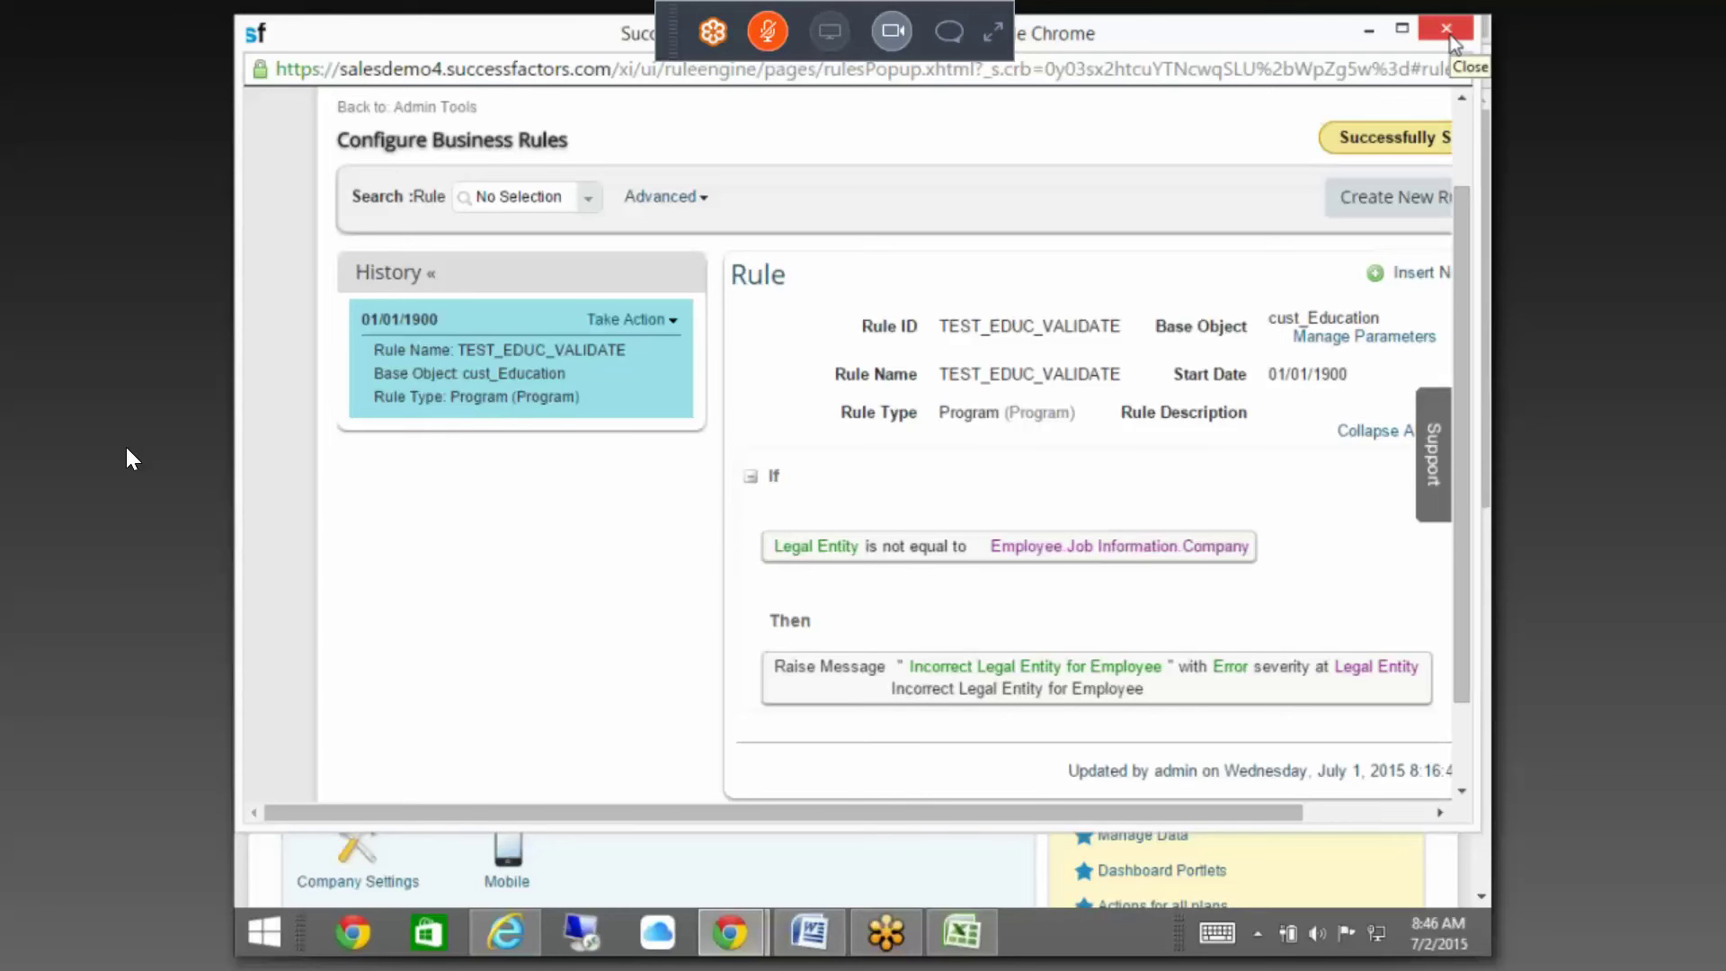
click(1446, 28)
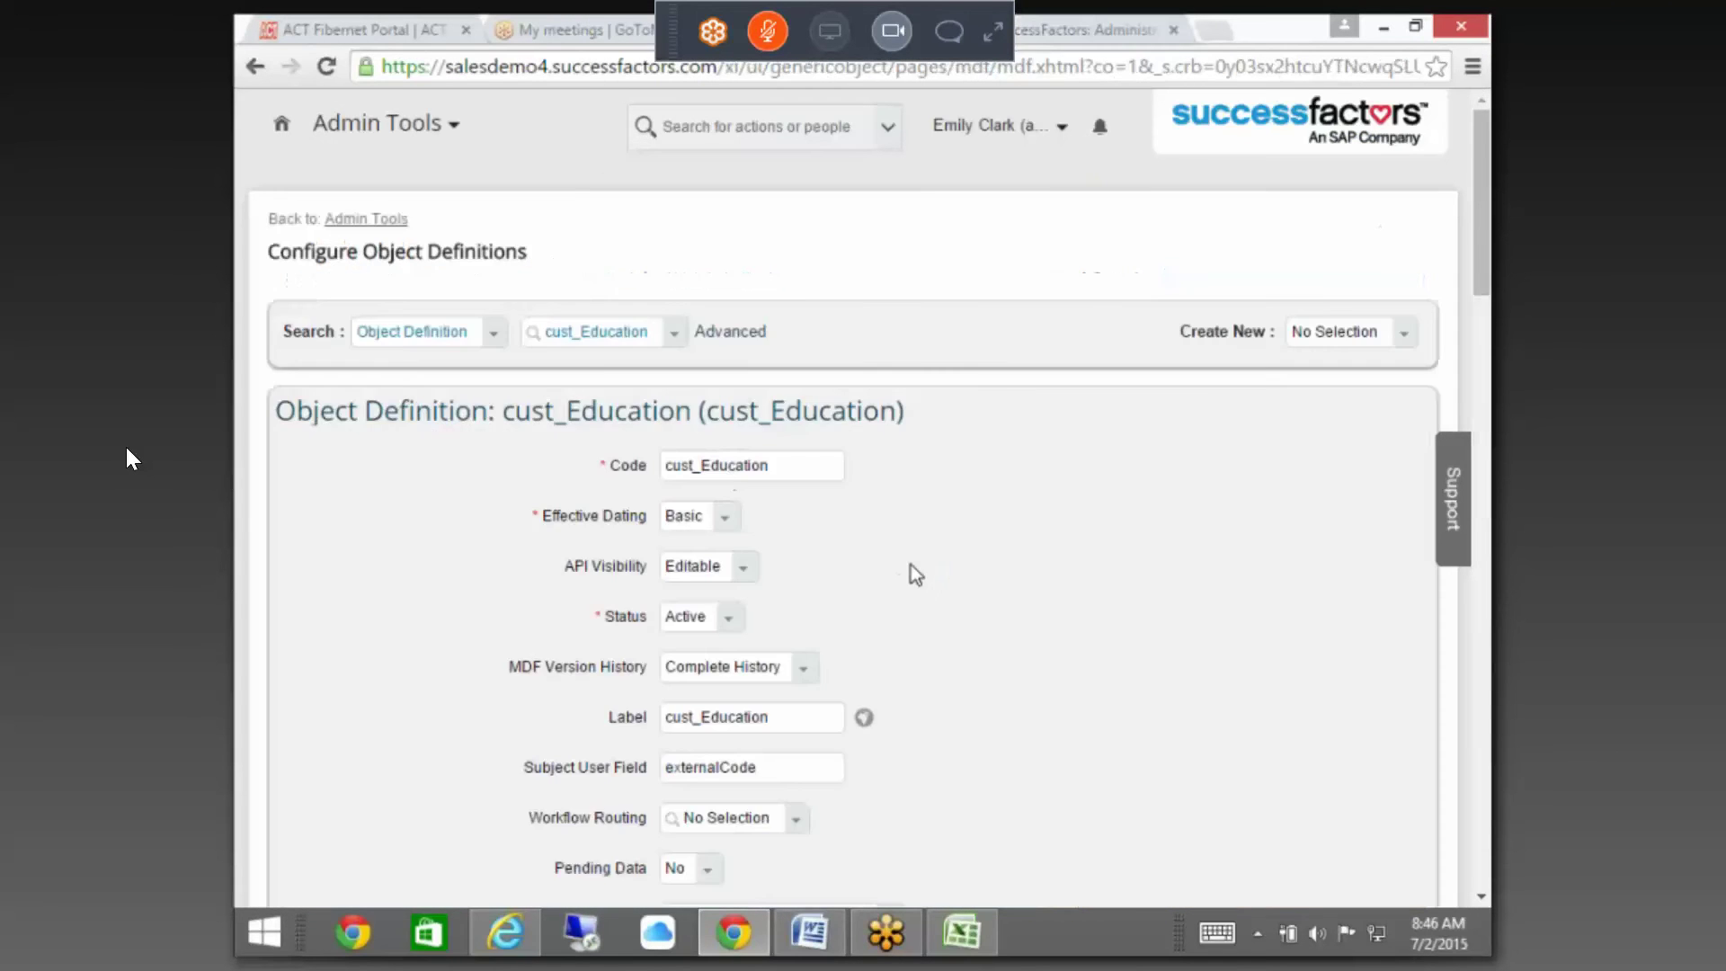
- Assign TEST_EDUC_VALIDATE under validateRules of the cust_Education object definition and save the definition
scroll(910, 565, down, 15)
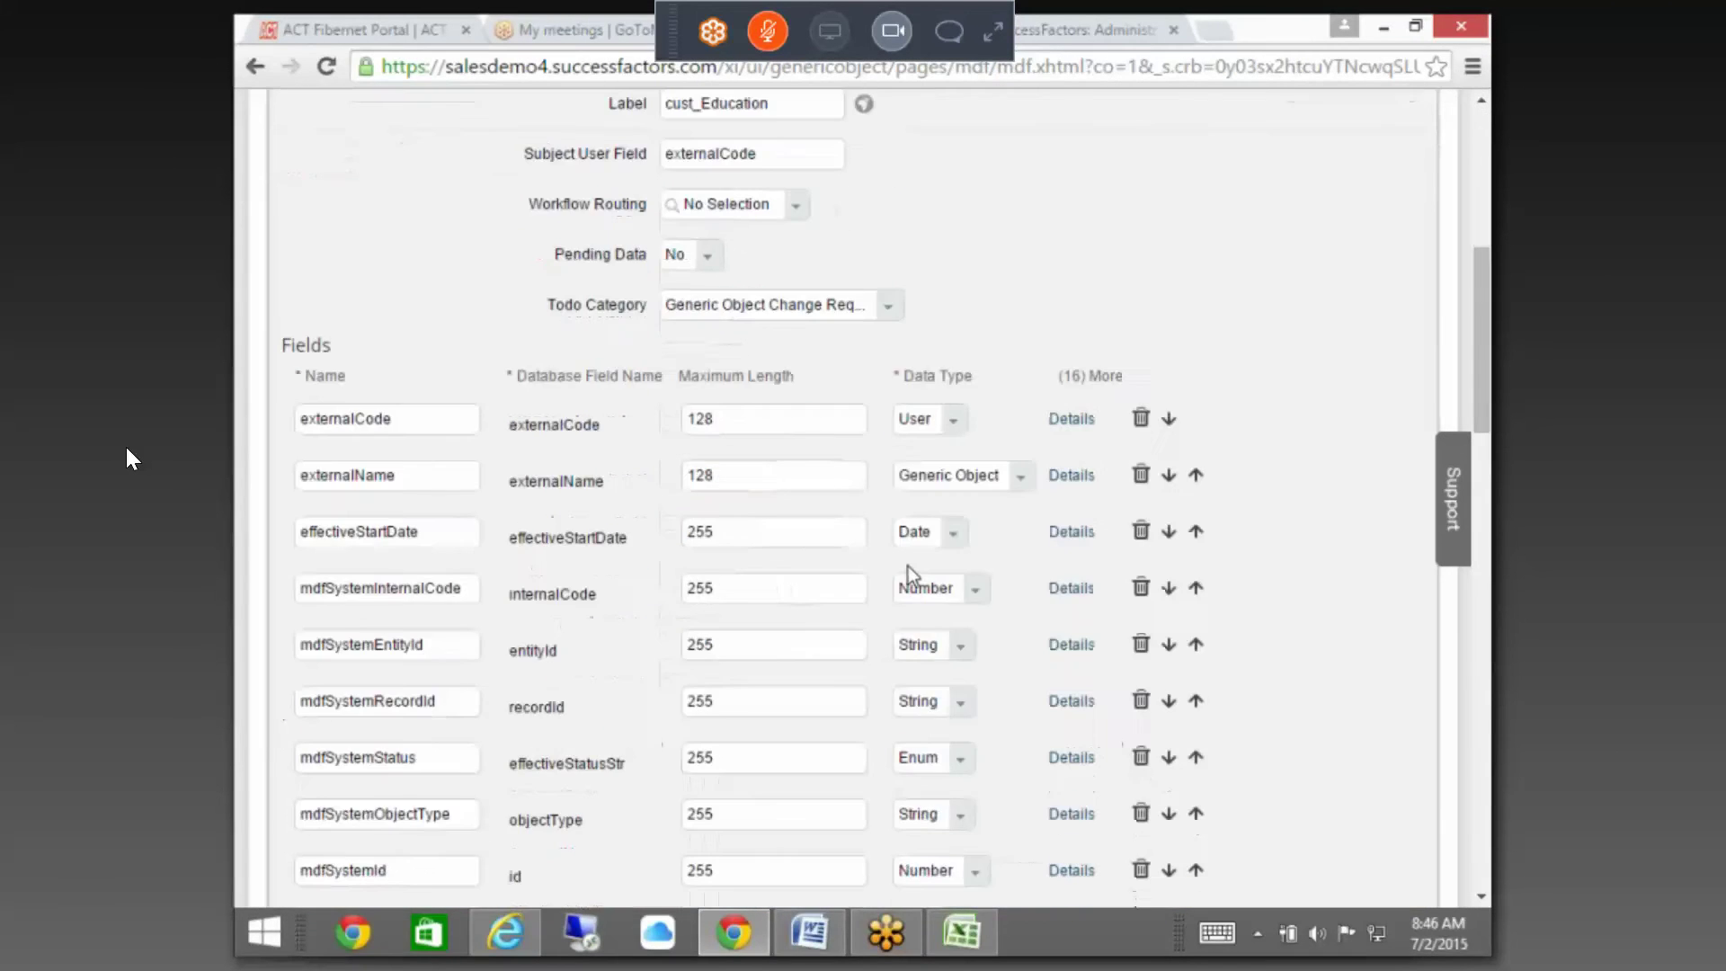
scroll(909, 572, down, 10)
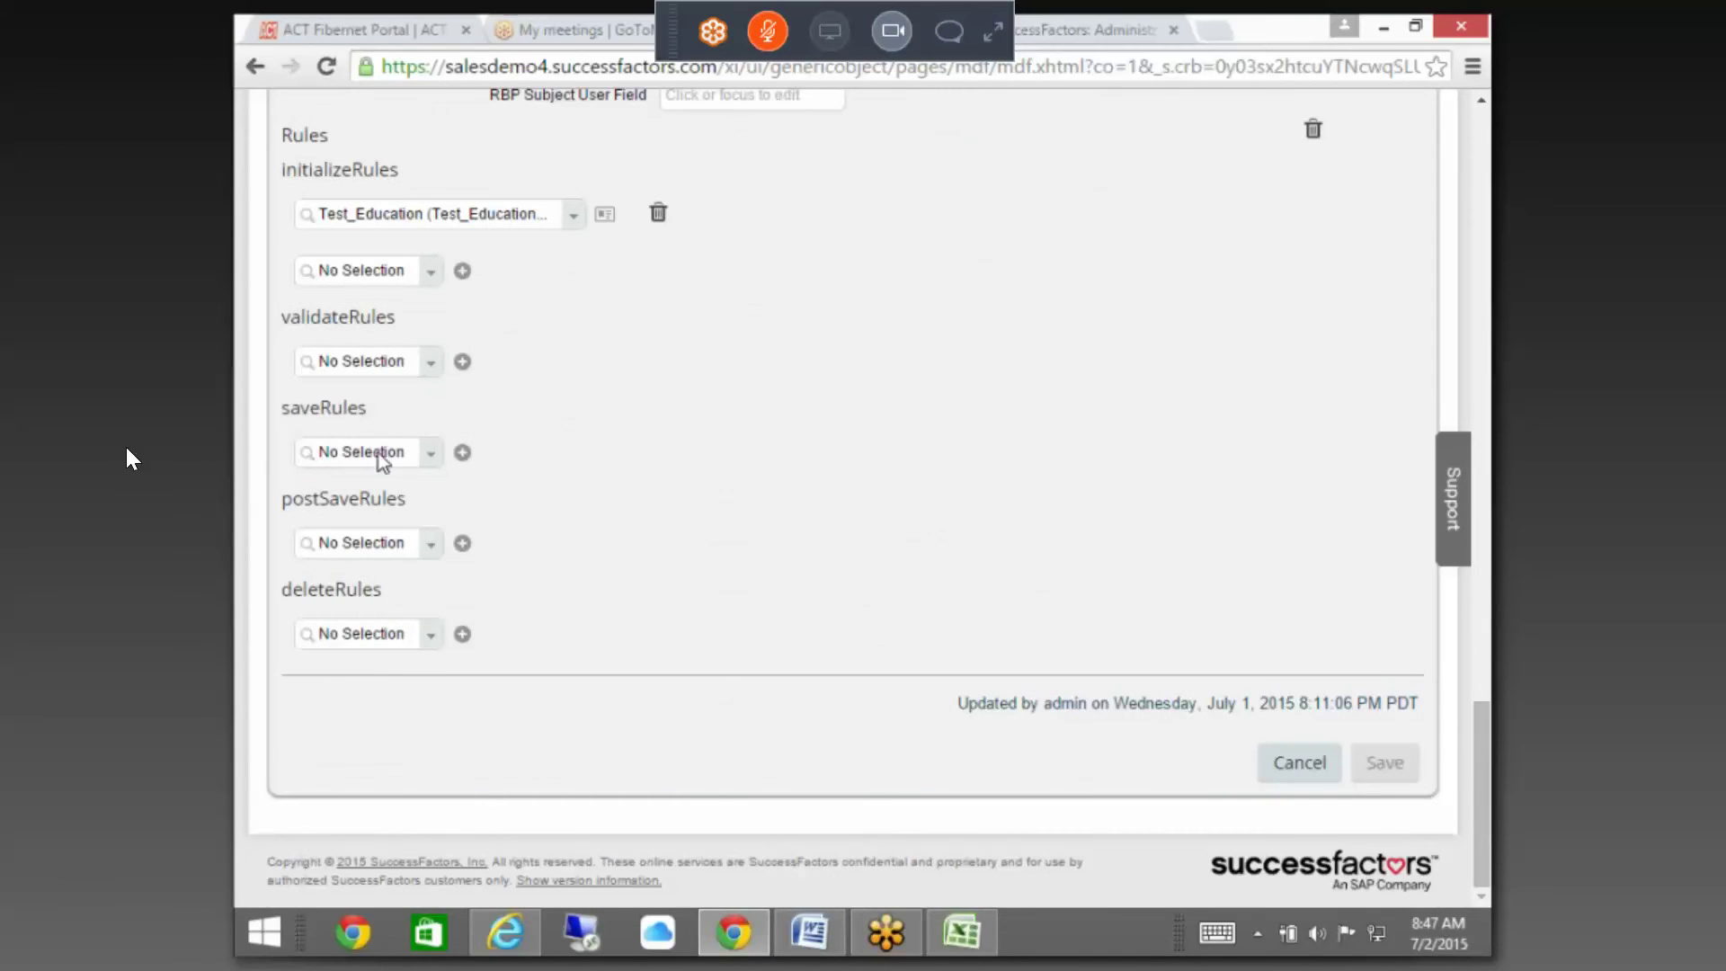
click(396, 363)
text(test)
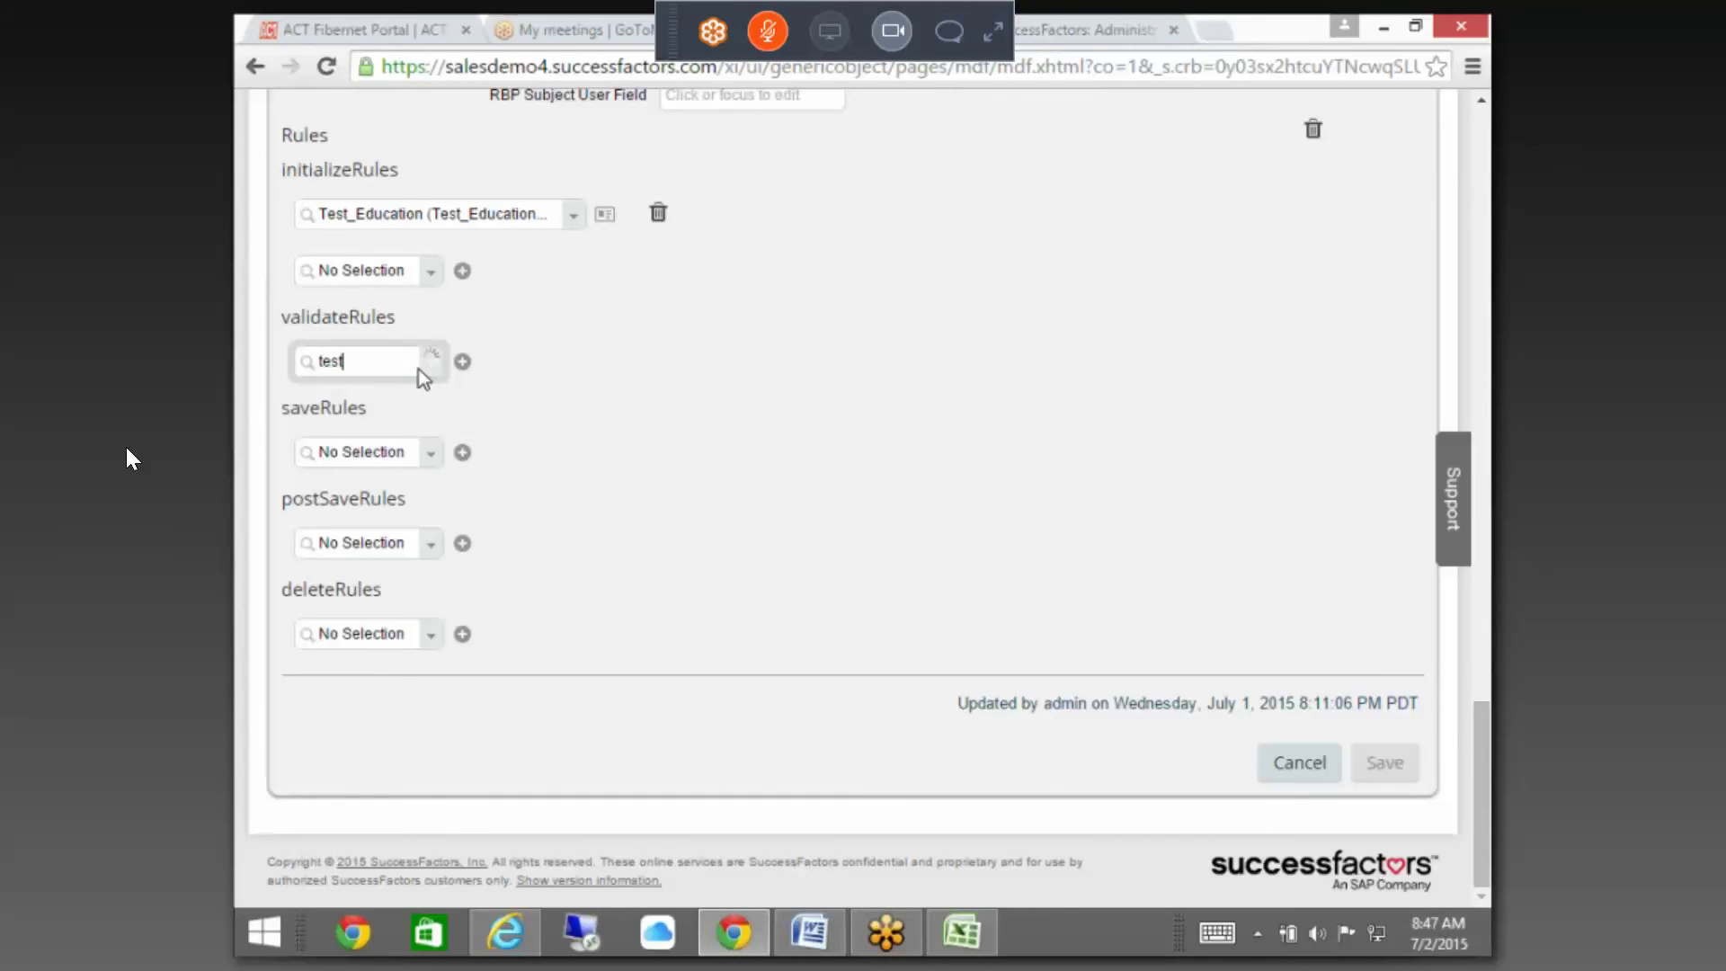
text(_Ed)
click(423, 413)
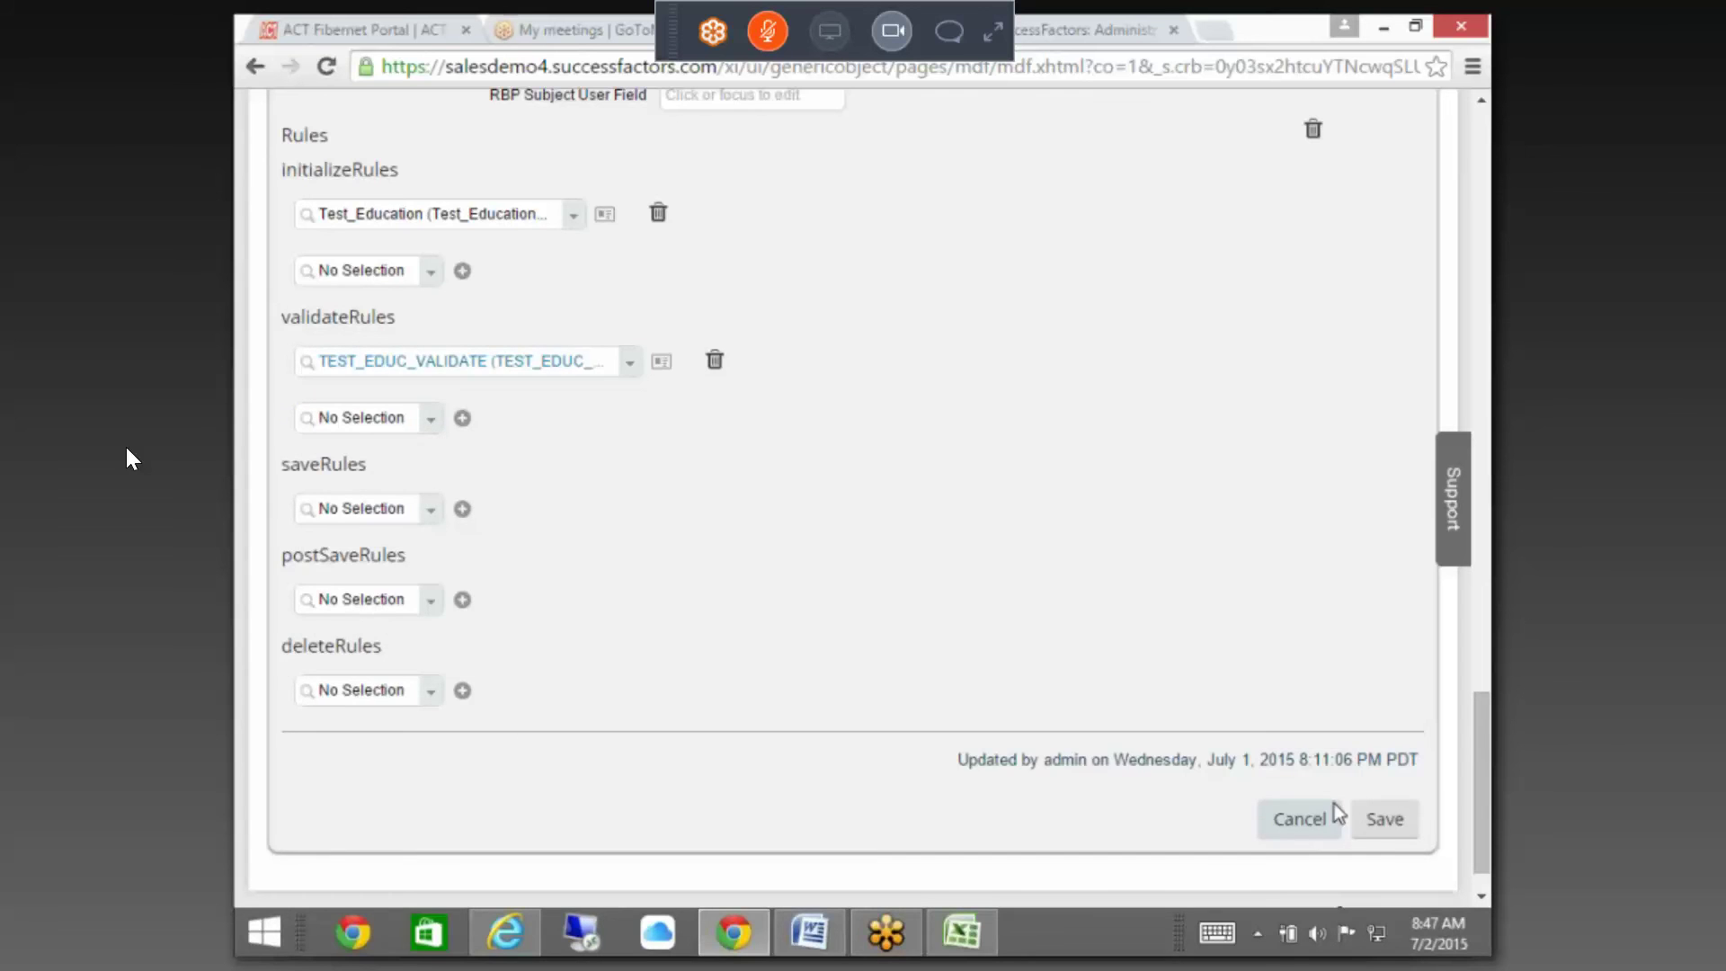
click(1385, 820)
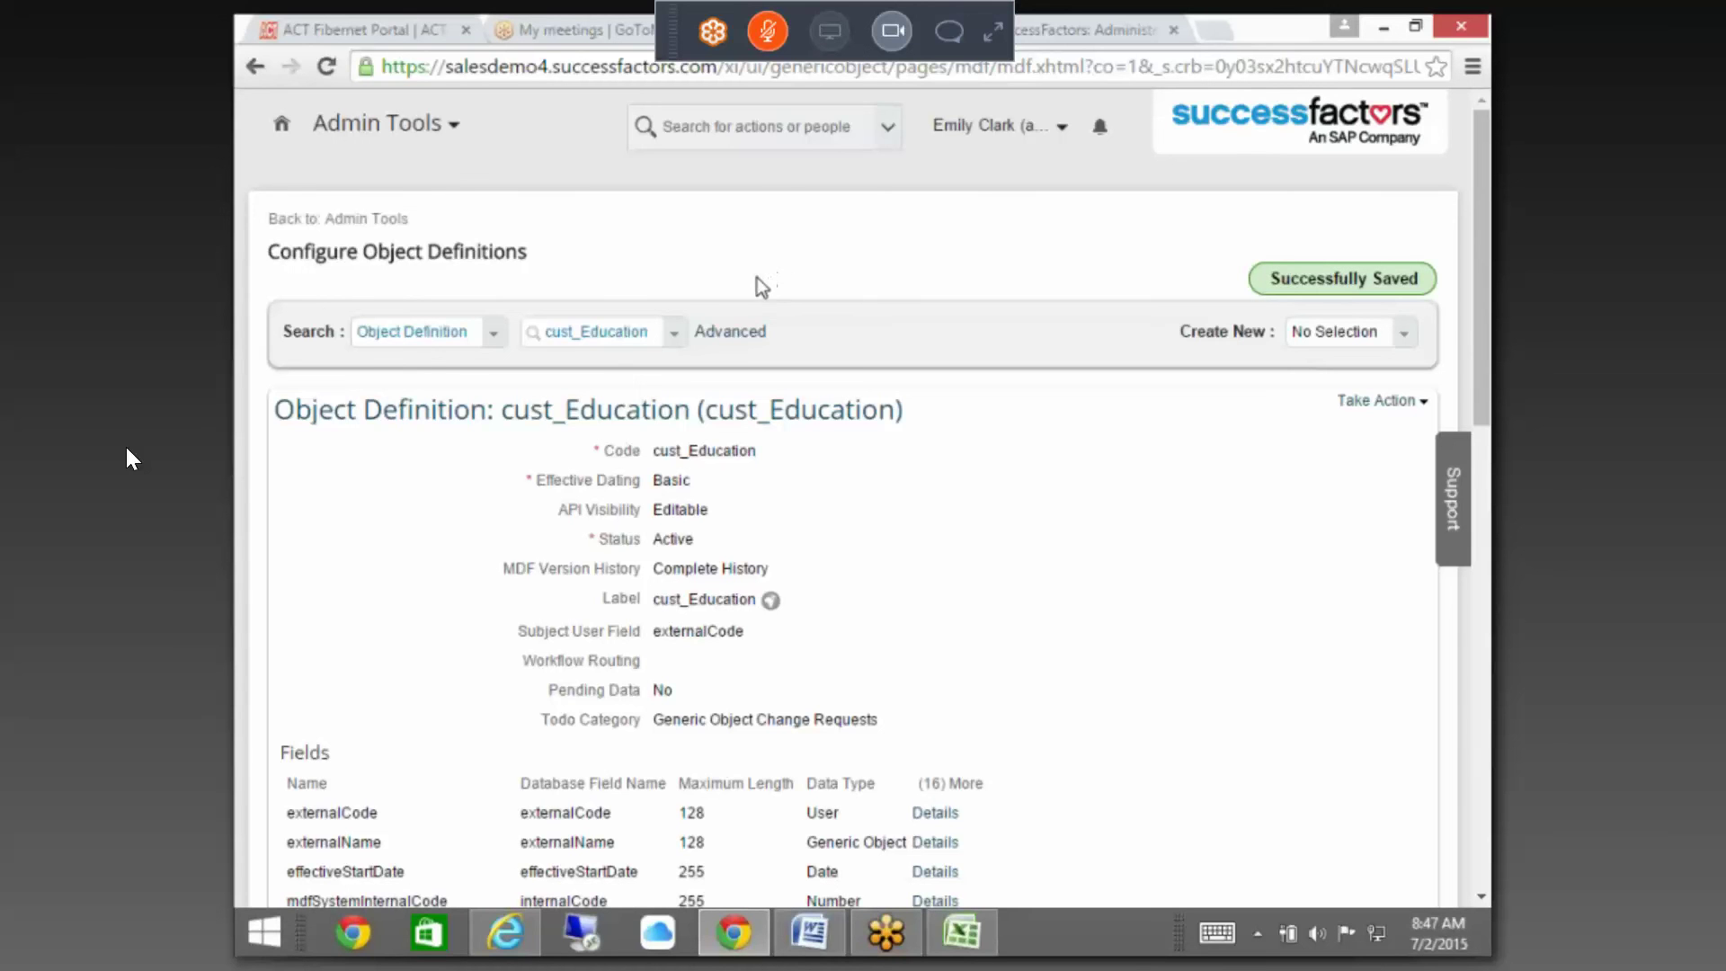
- Find the San Mateo engineer in the employee search and open their Education Background for editing
click(783, 128)
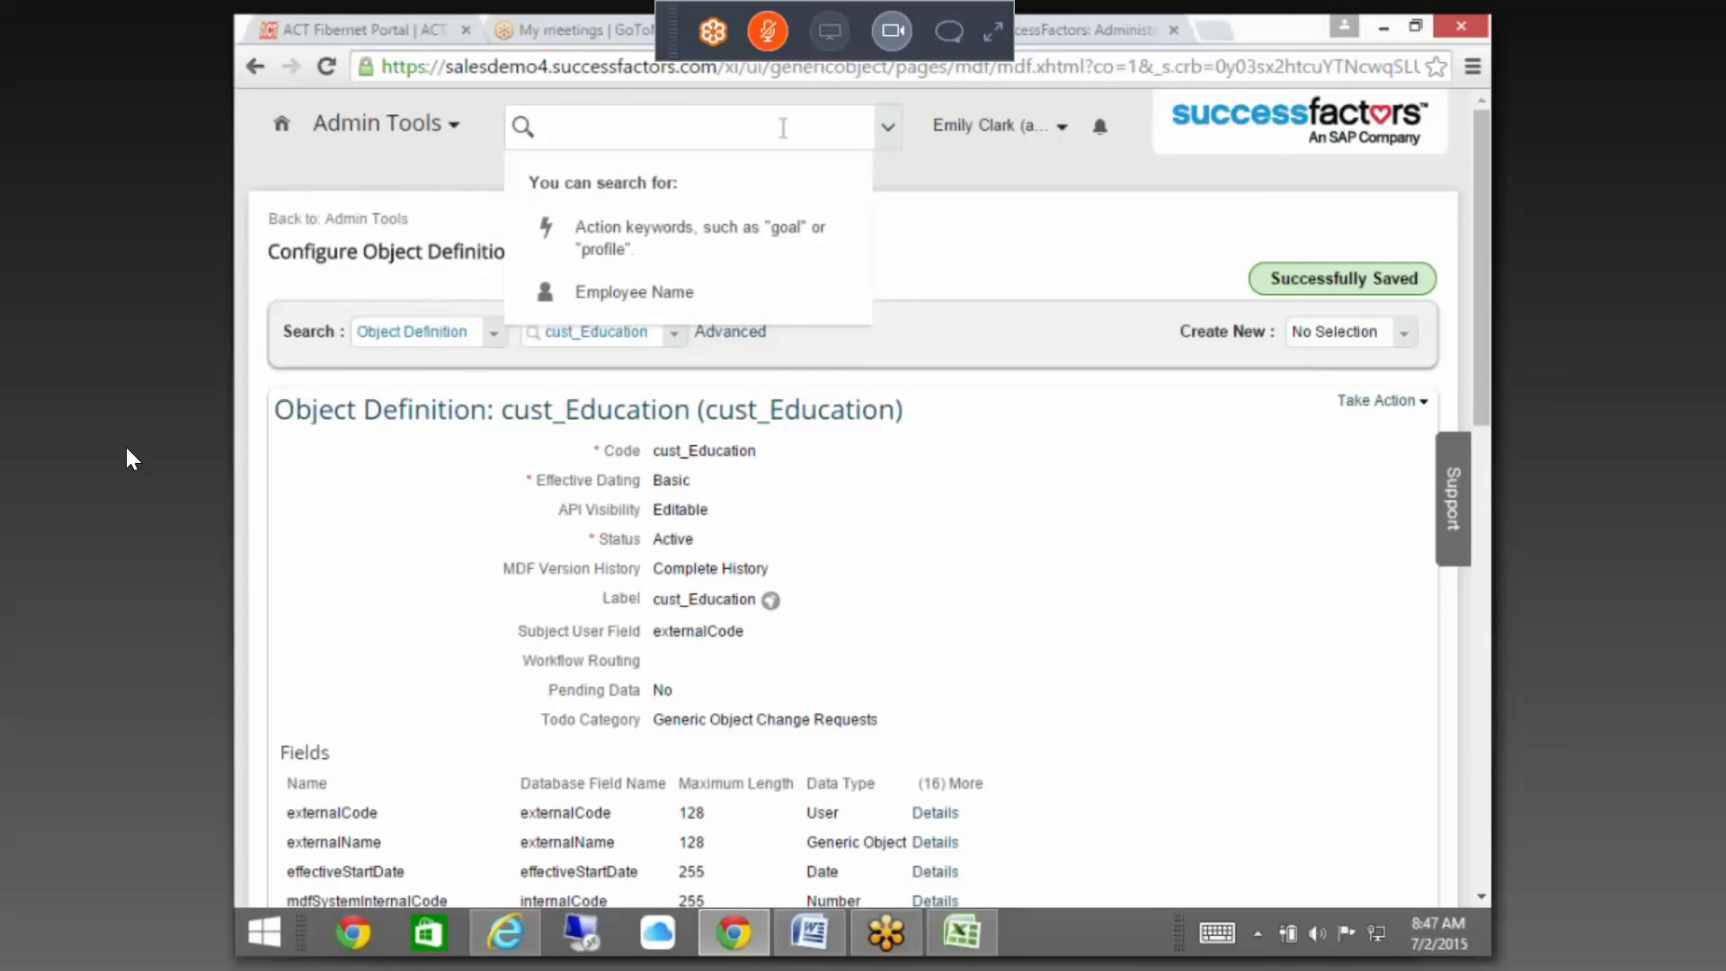
text(at)
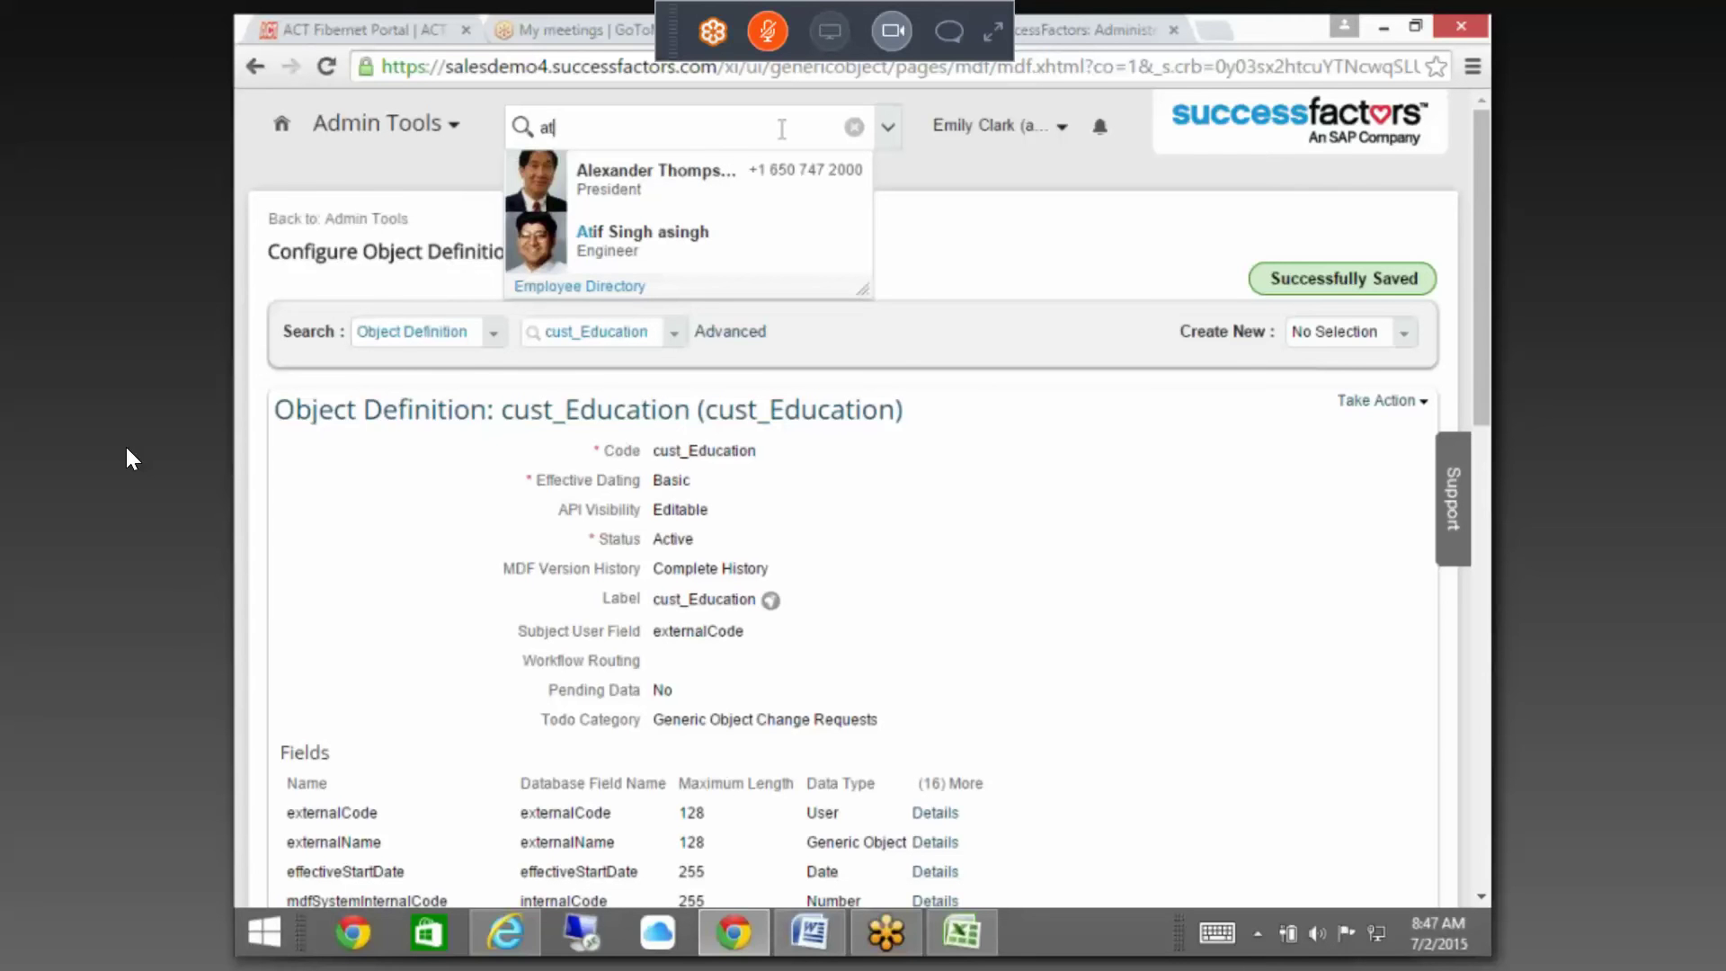
mouse_move(710, 252)
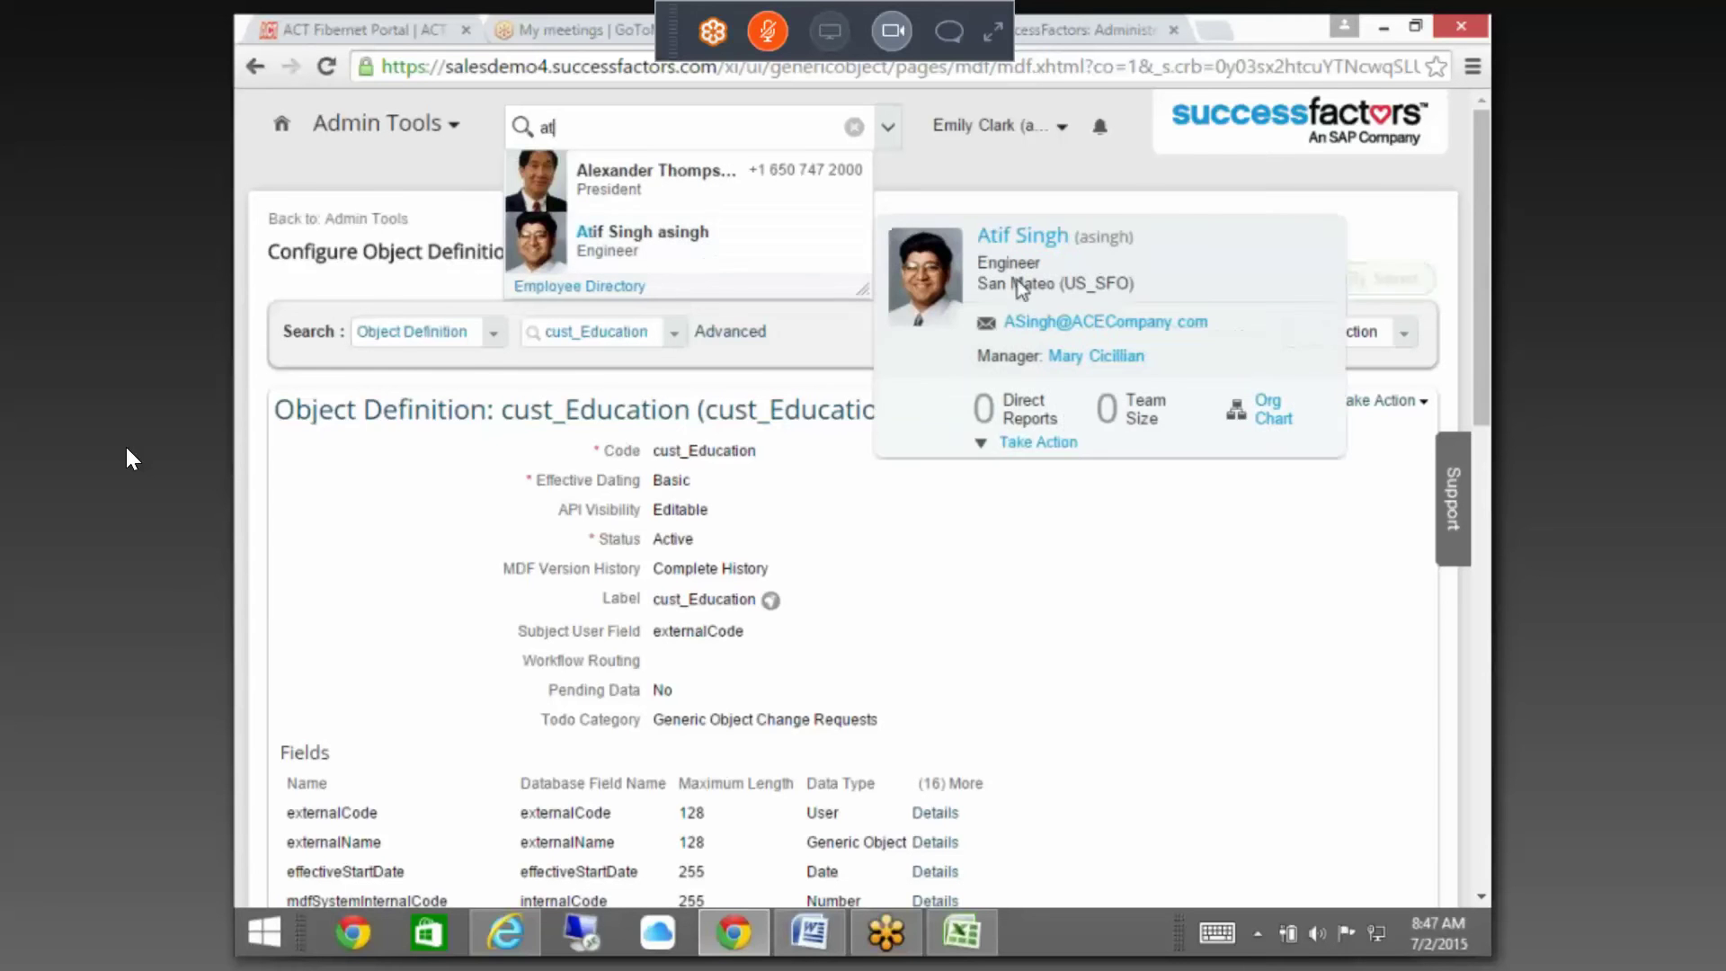
click(1049, 442)
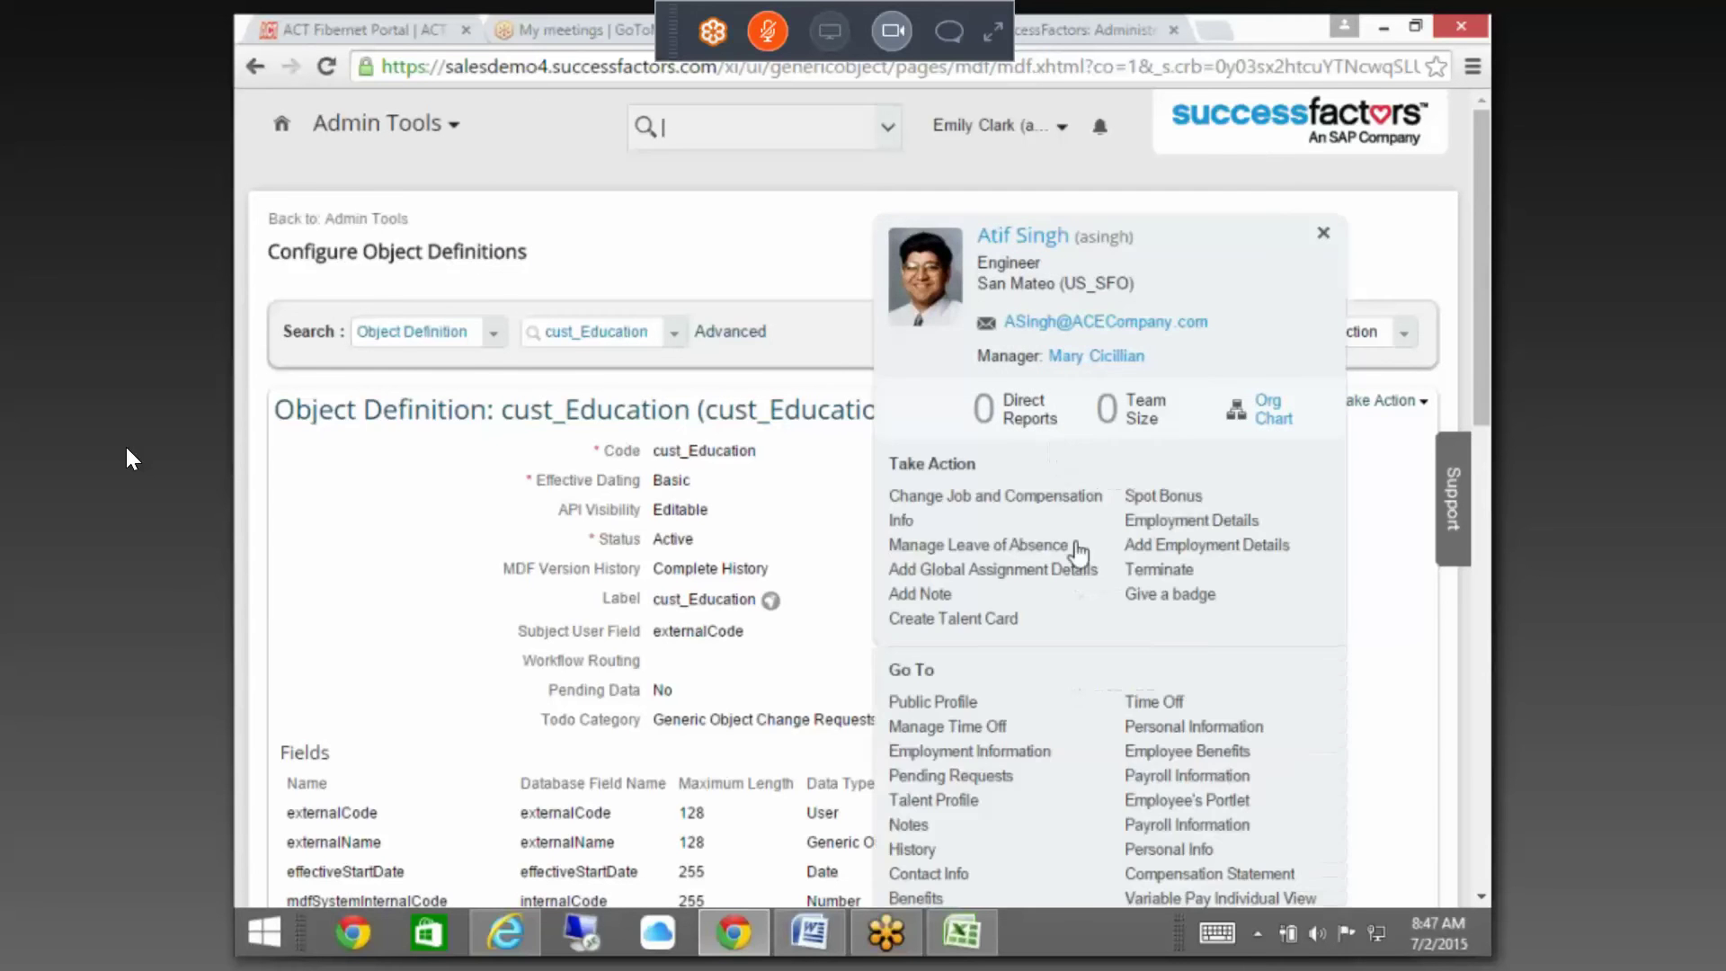
scroll(1179, 552, down, 7)
click(1239, 360)
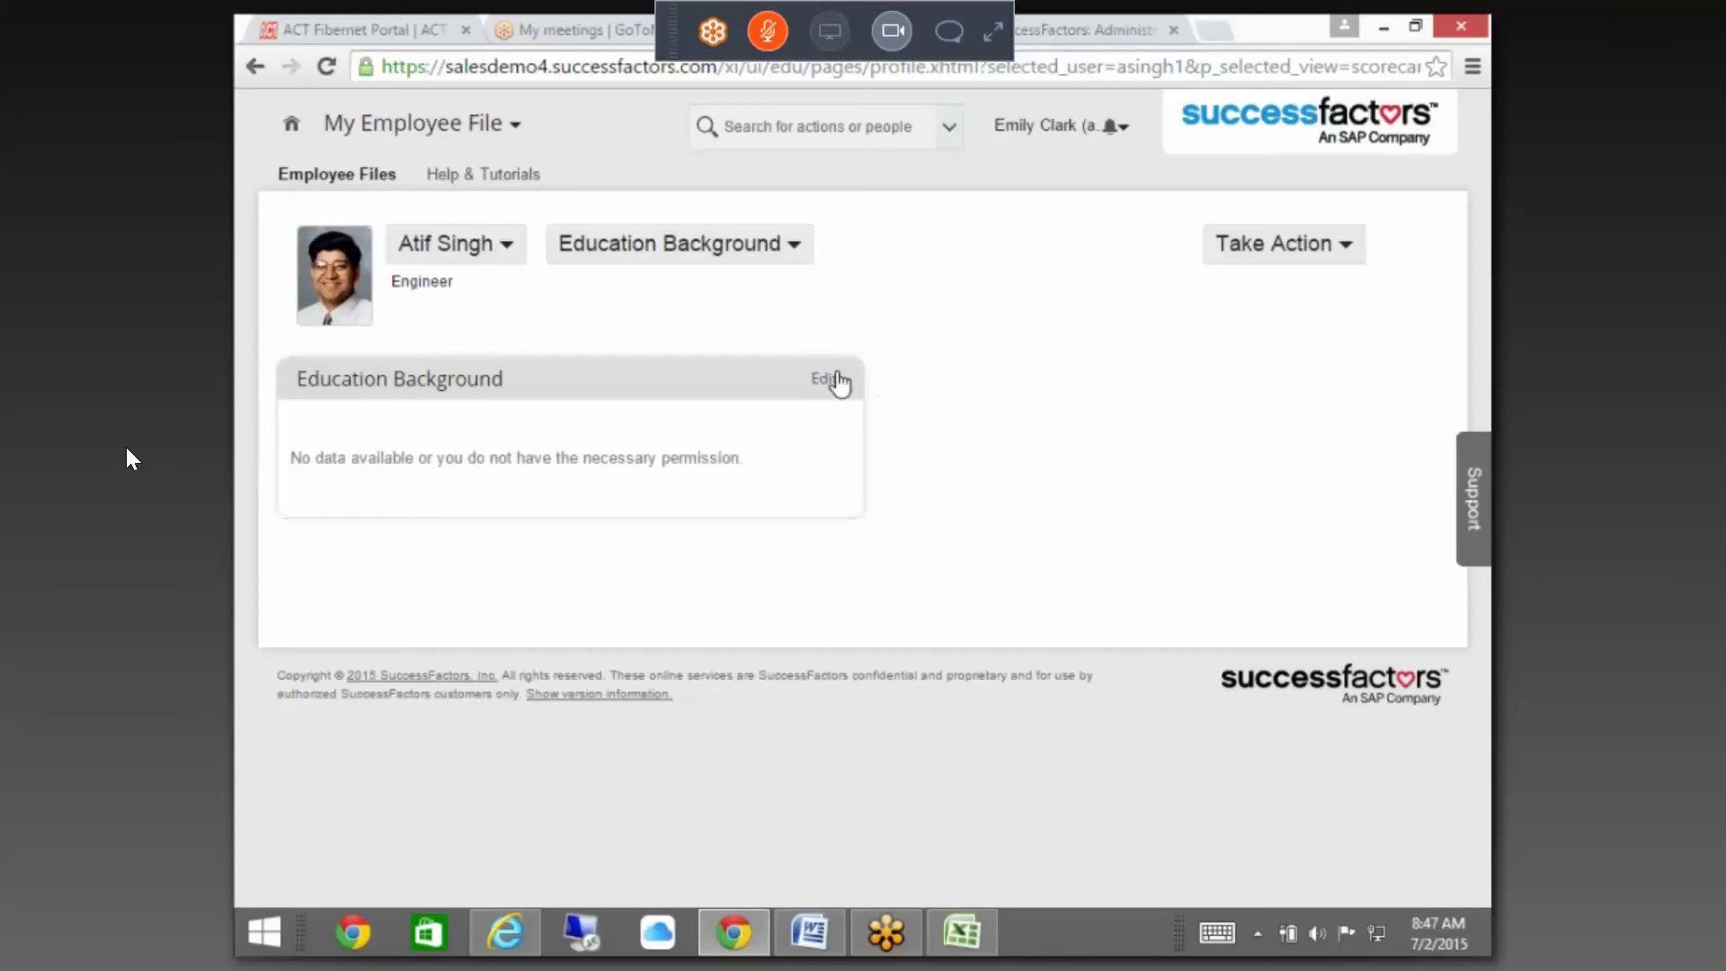
click(825, 381)
click(1034, 558)
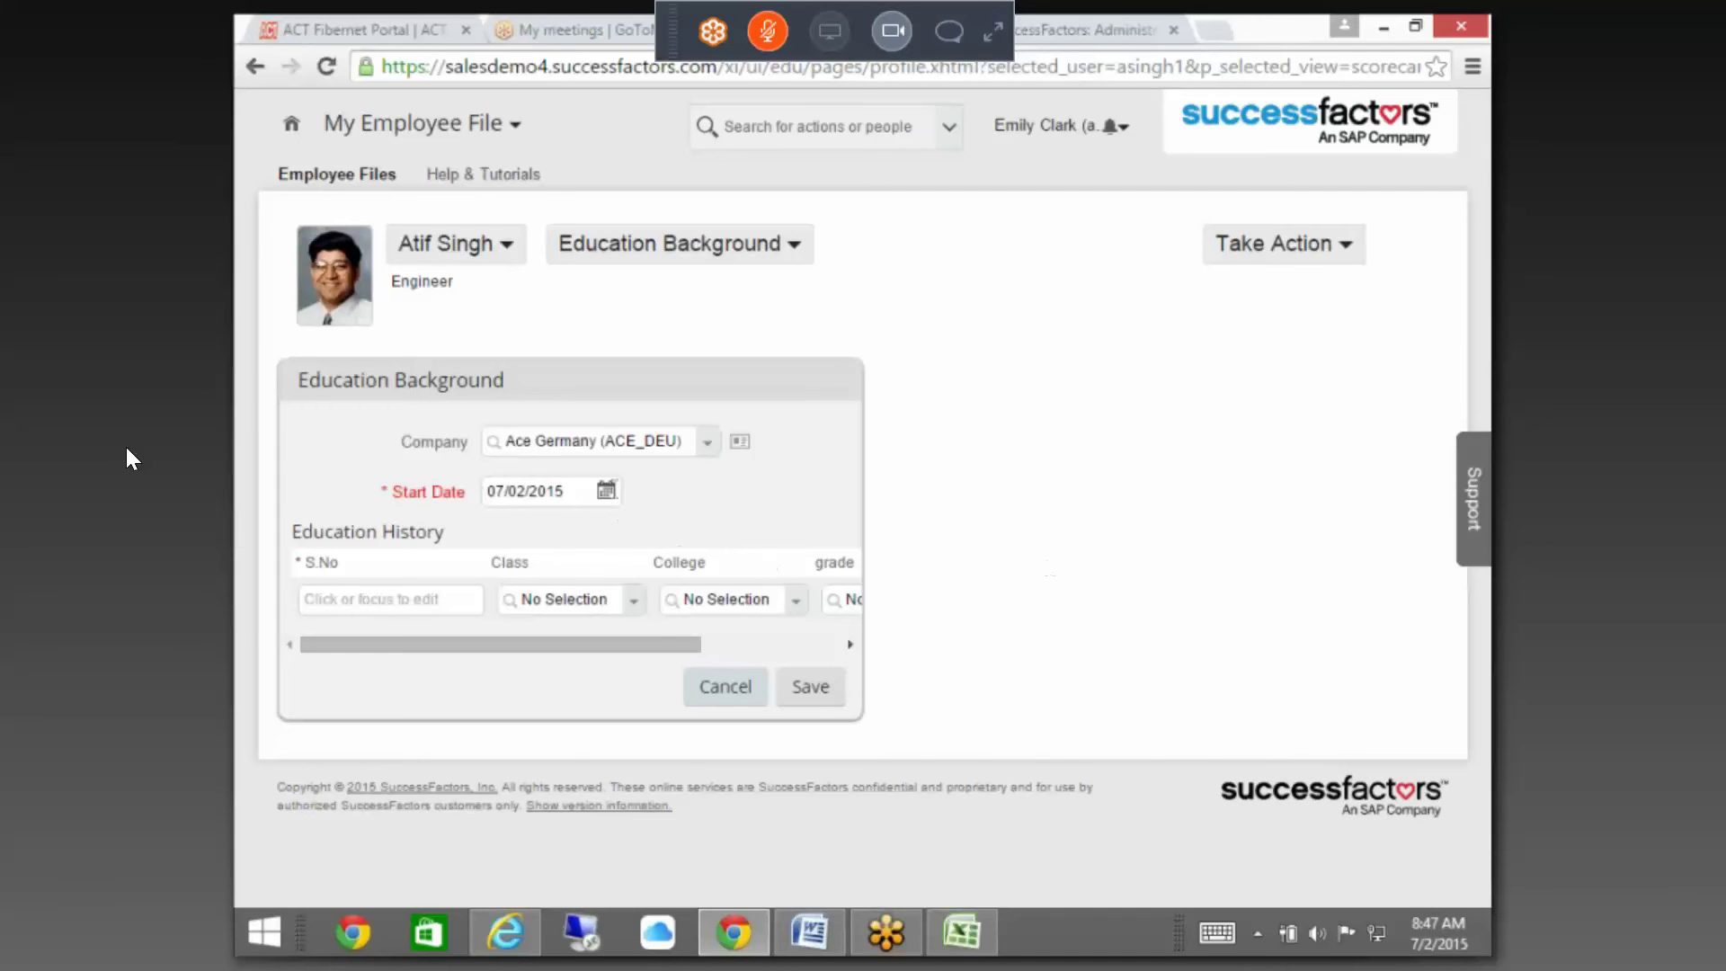
- Try to save the Education Background with company Ace Germany (ACE_DEU) and with Ace Australia (ACE_AUS), dismissing the error each time
click(820, 687)
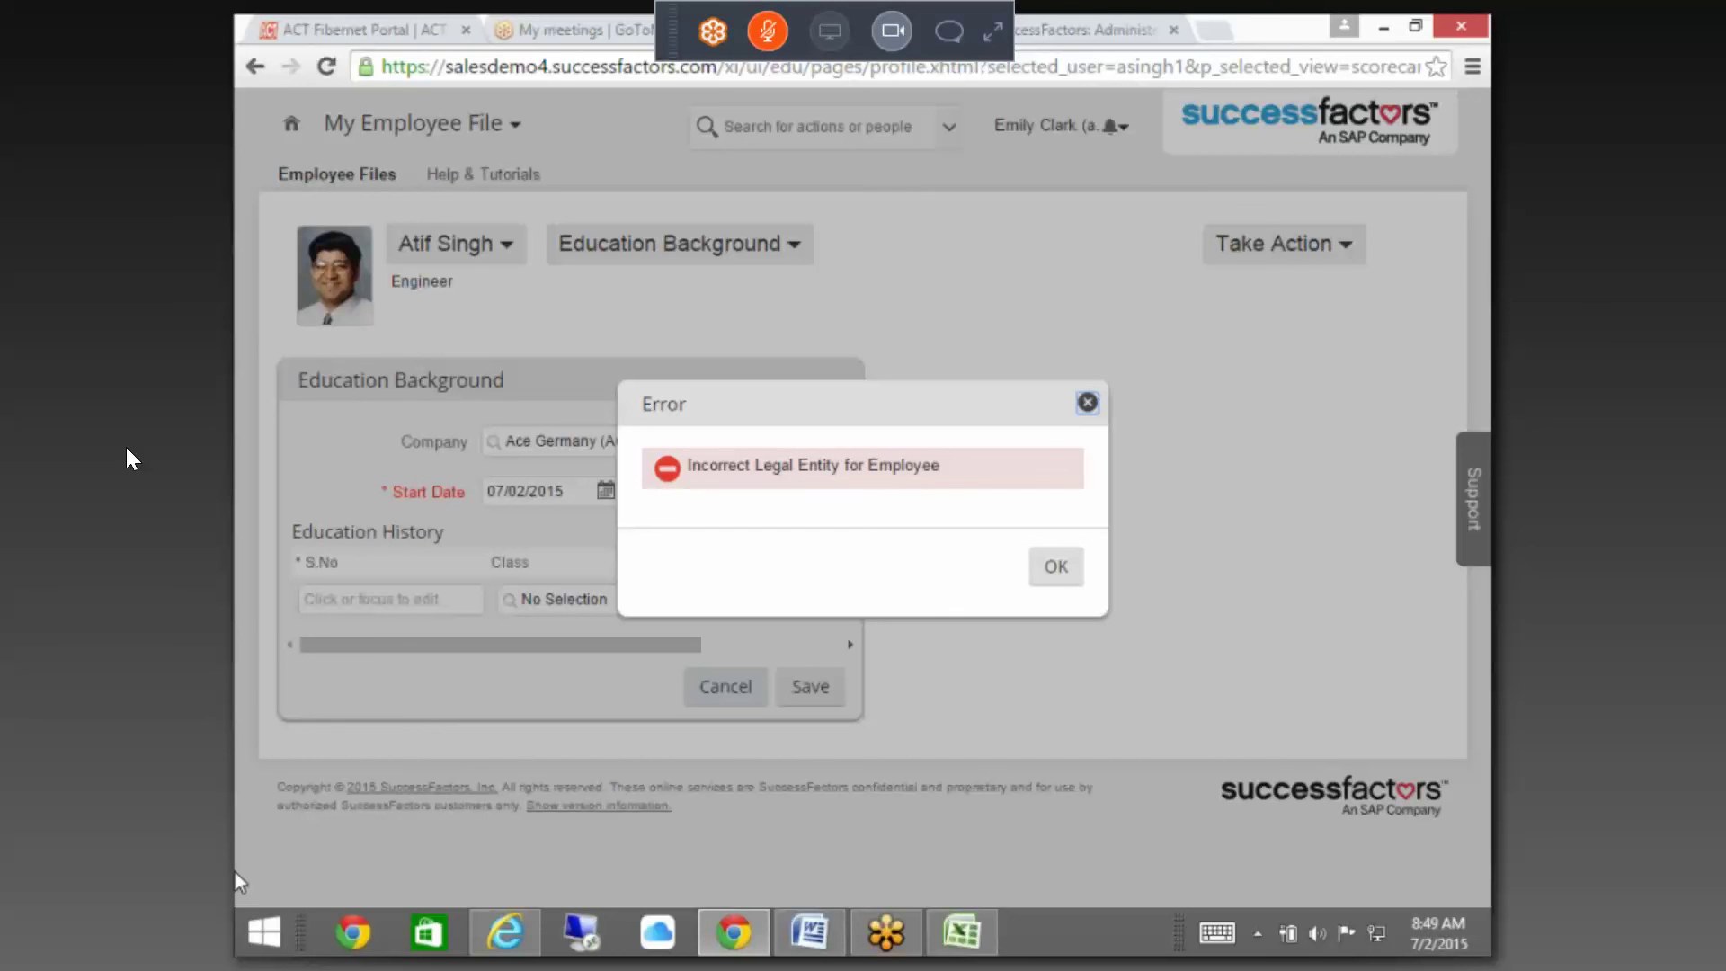
click(1055, 569)
click(608, 440)
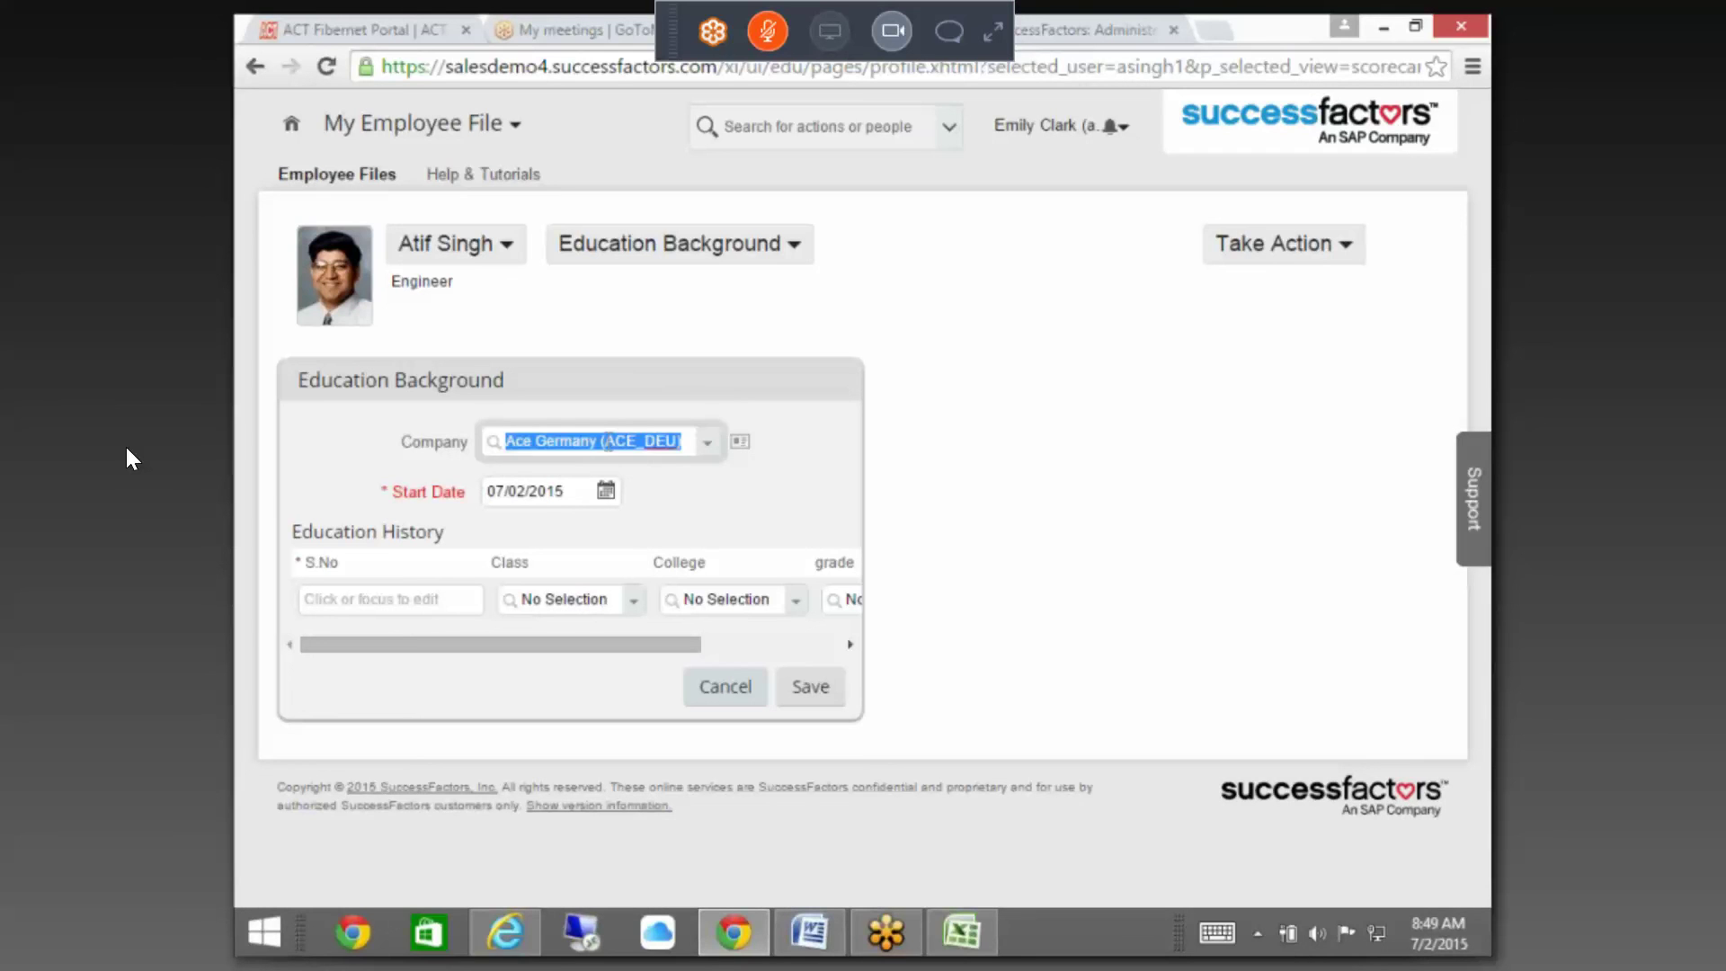
text(ACE)
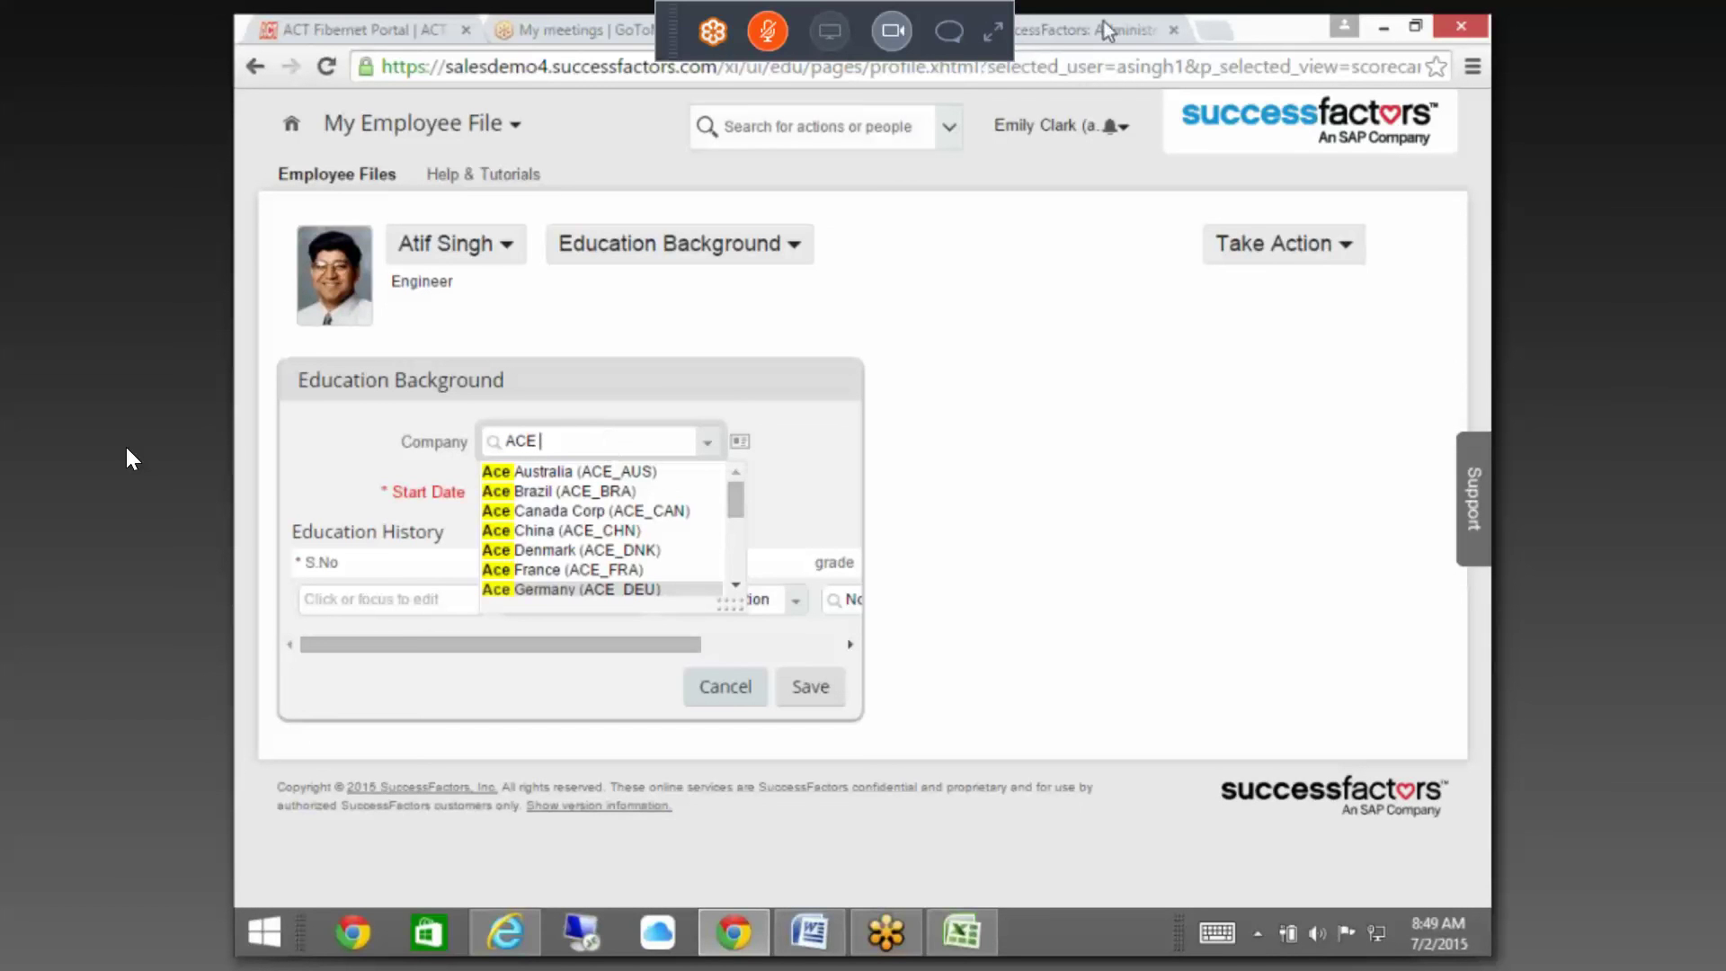
click(634, 474)
click(827, 689)
click(1054, 566)
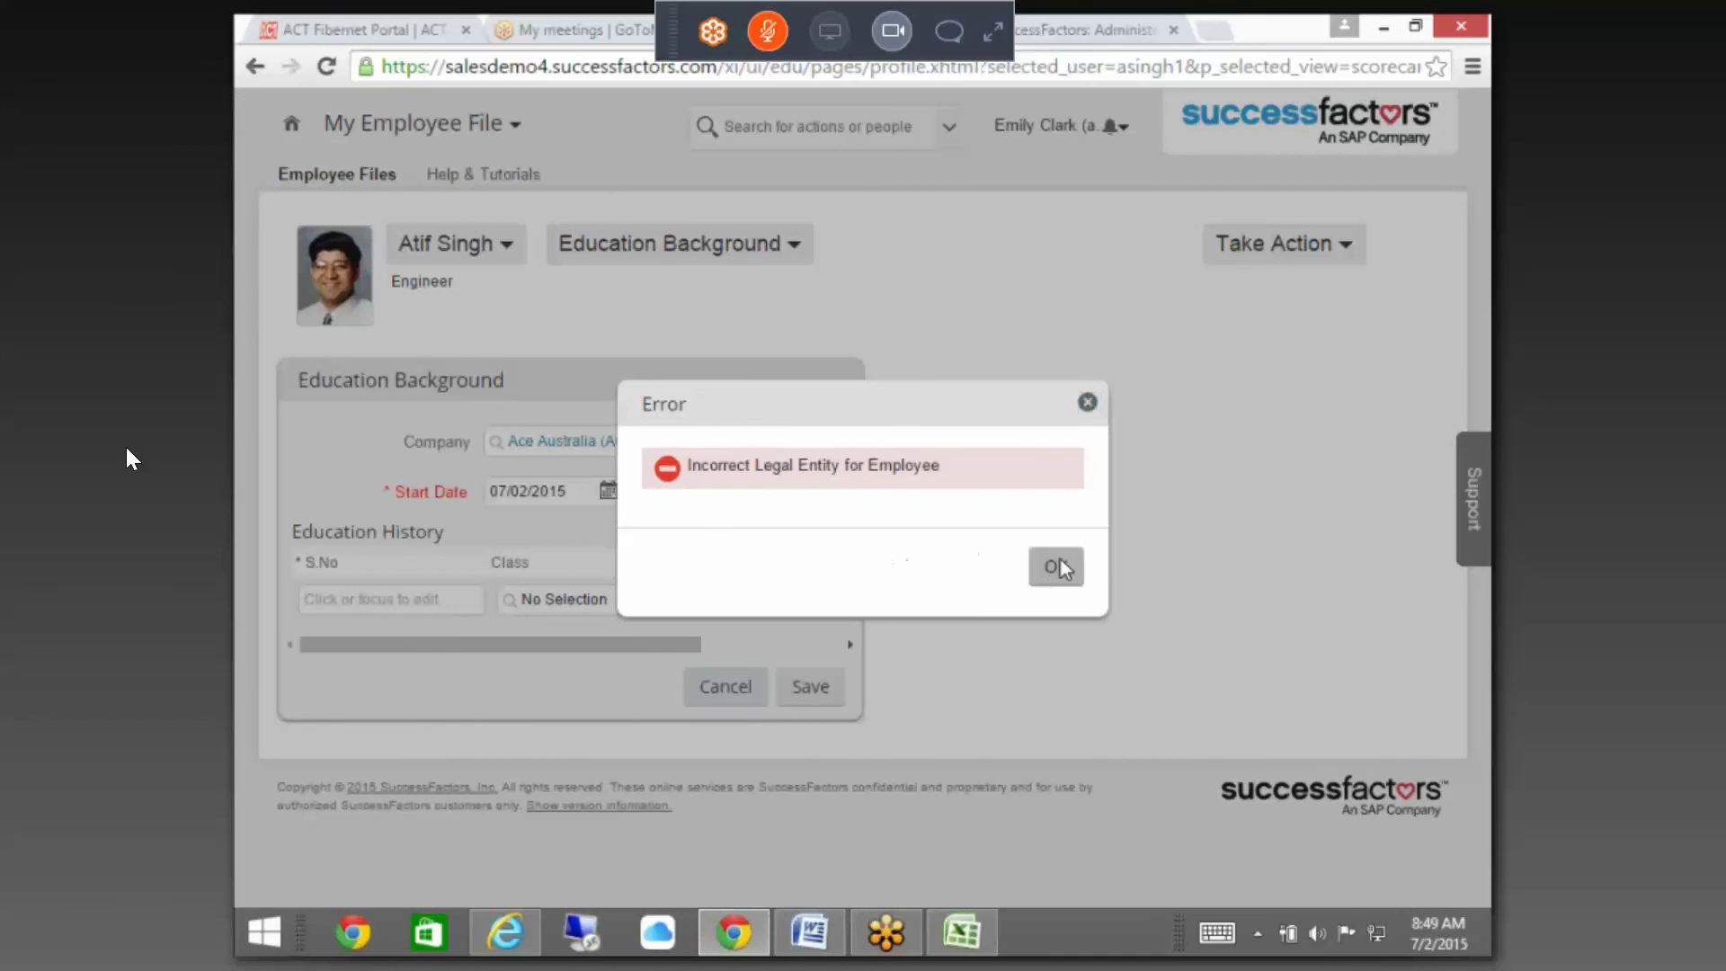
- Set the Education Background's company to Ace USA (ACE_USA) and save the record
click(665, 447)
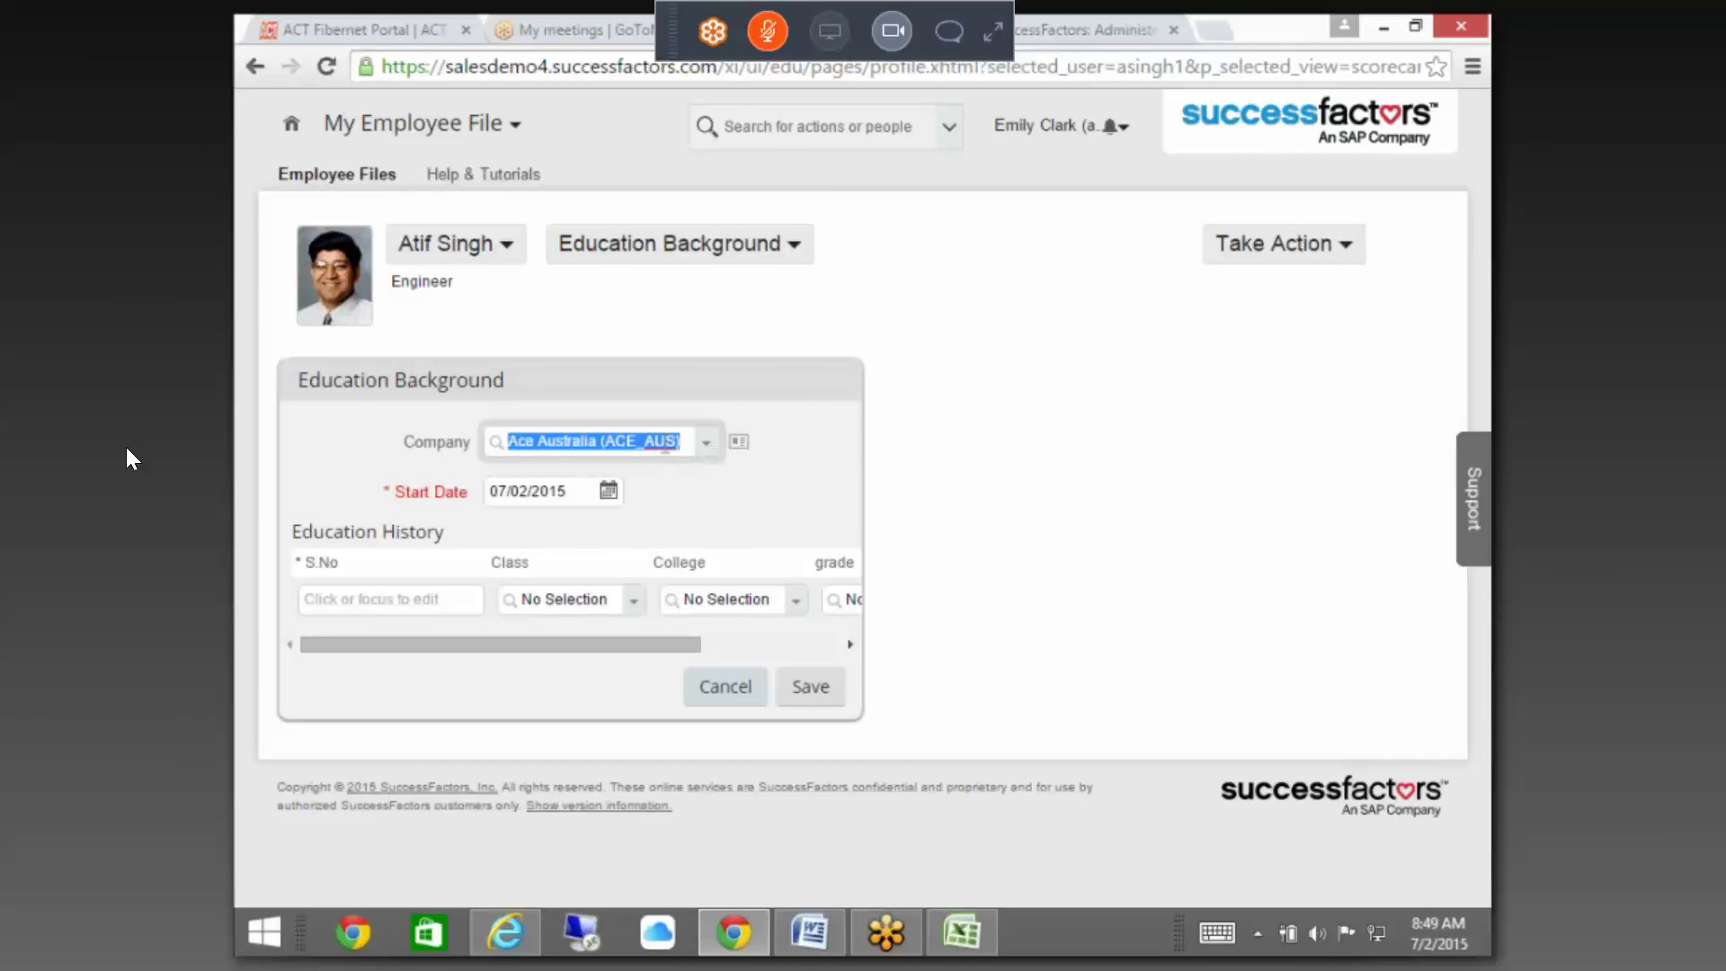
text(ace usa)
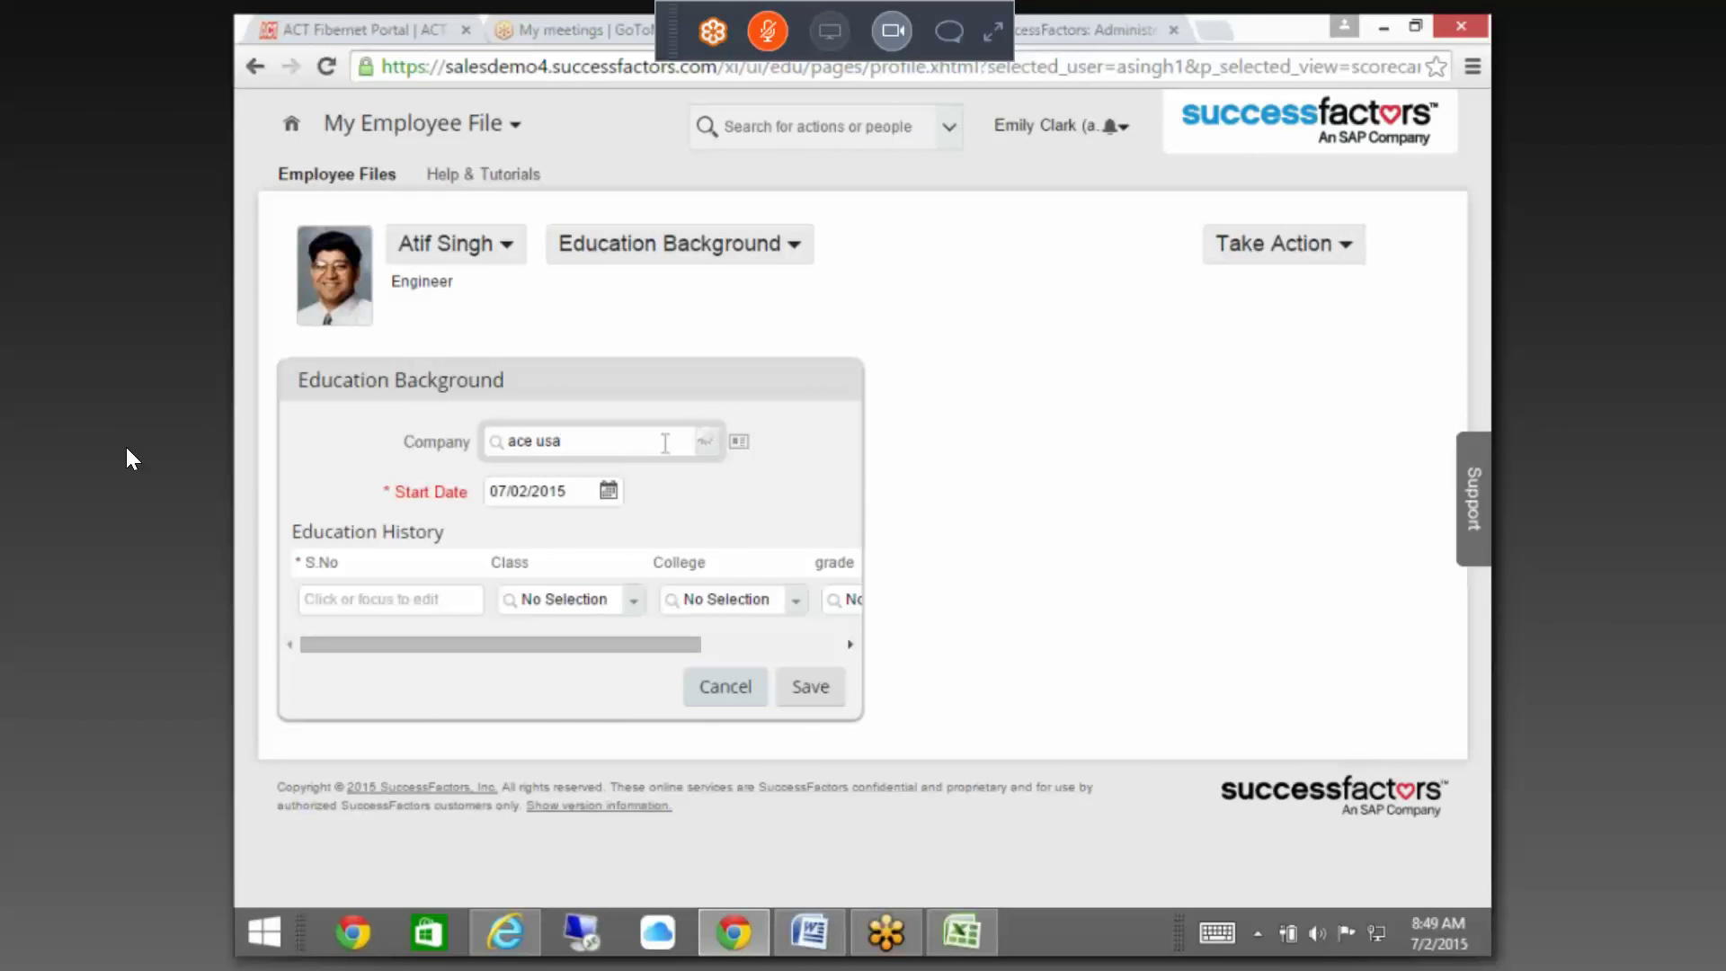
click(634, 474)
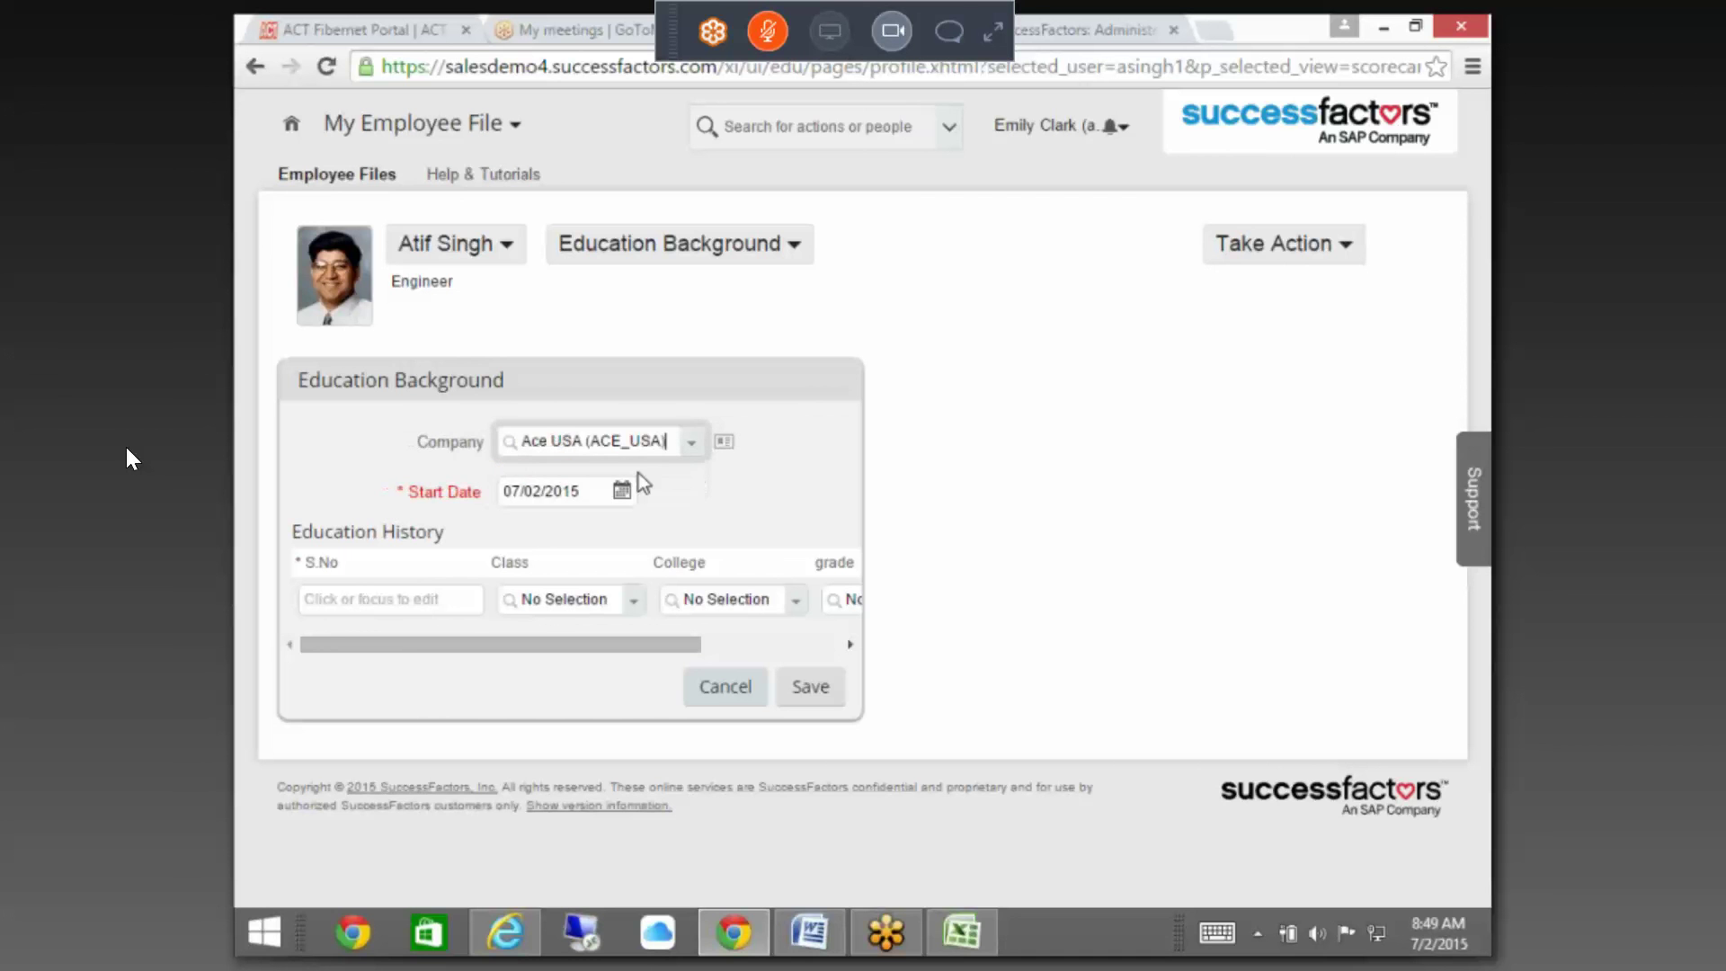
click(821, 685)
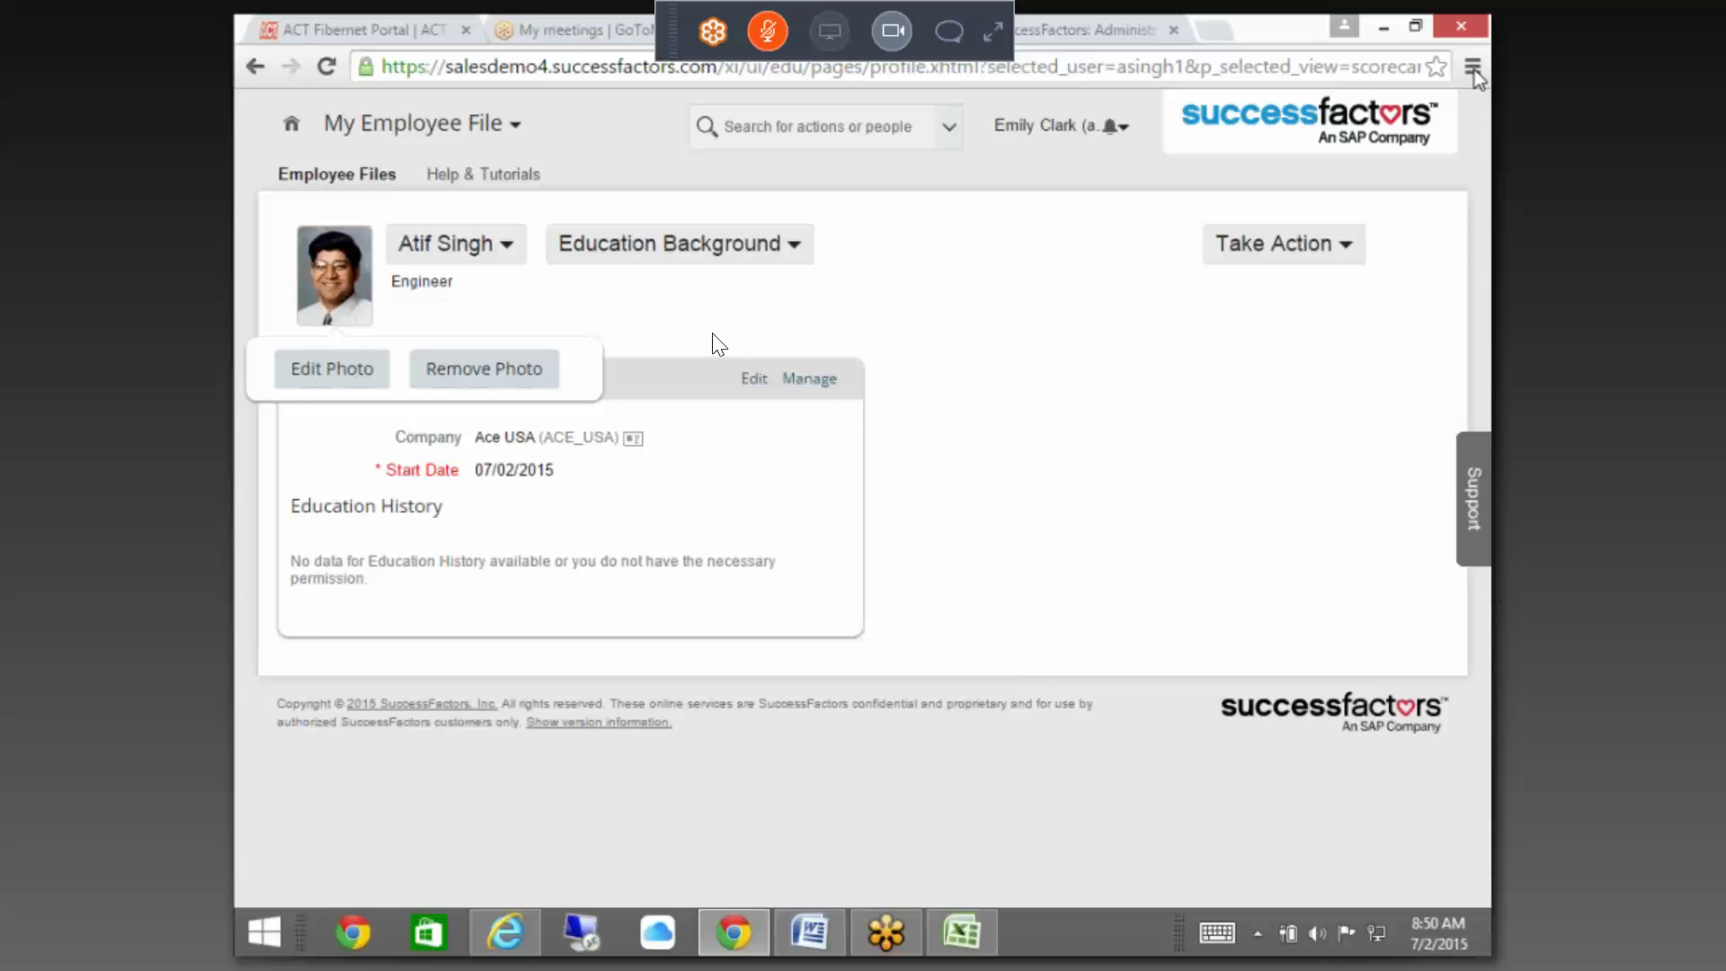
- Leave the shared session and close GoToMeeting's end-of-meeting dialog
key(Escape)
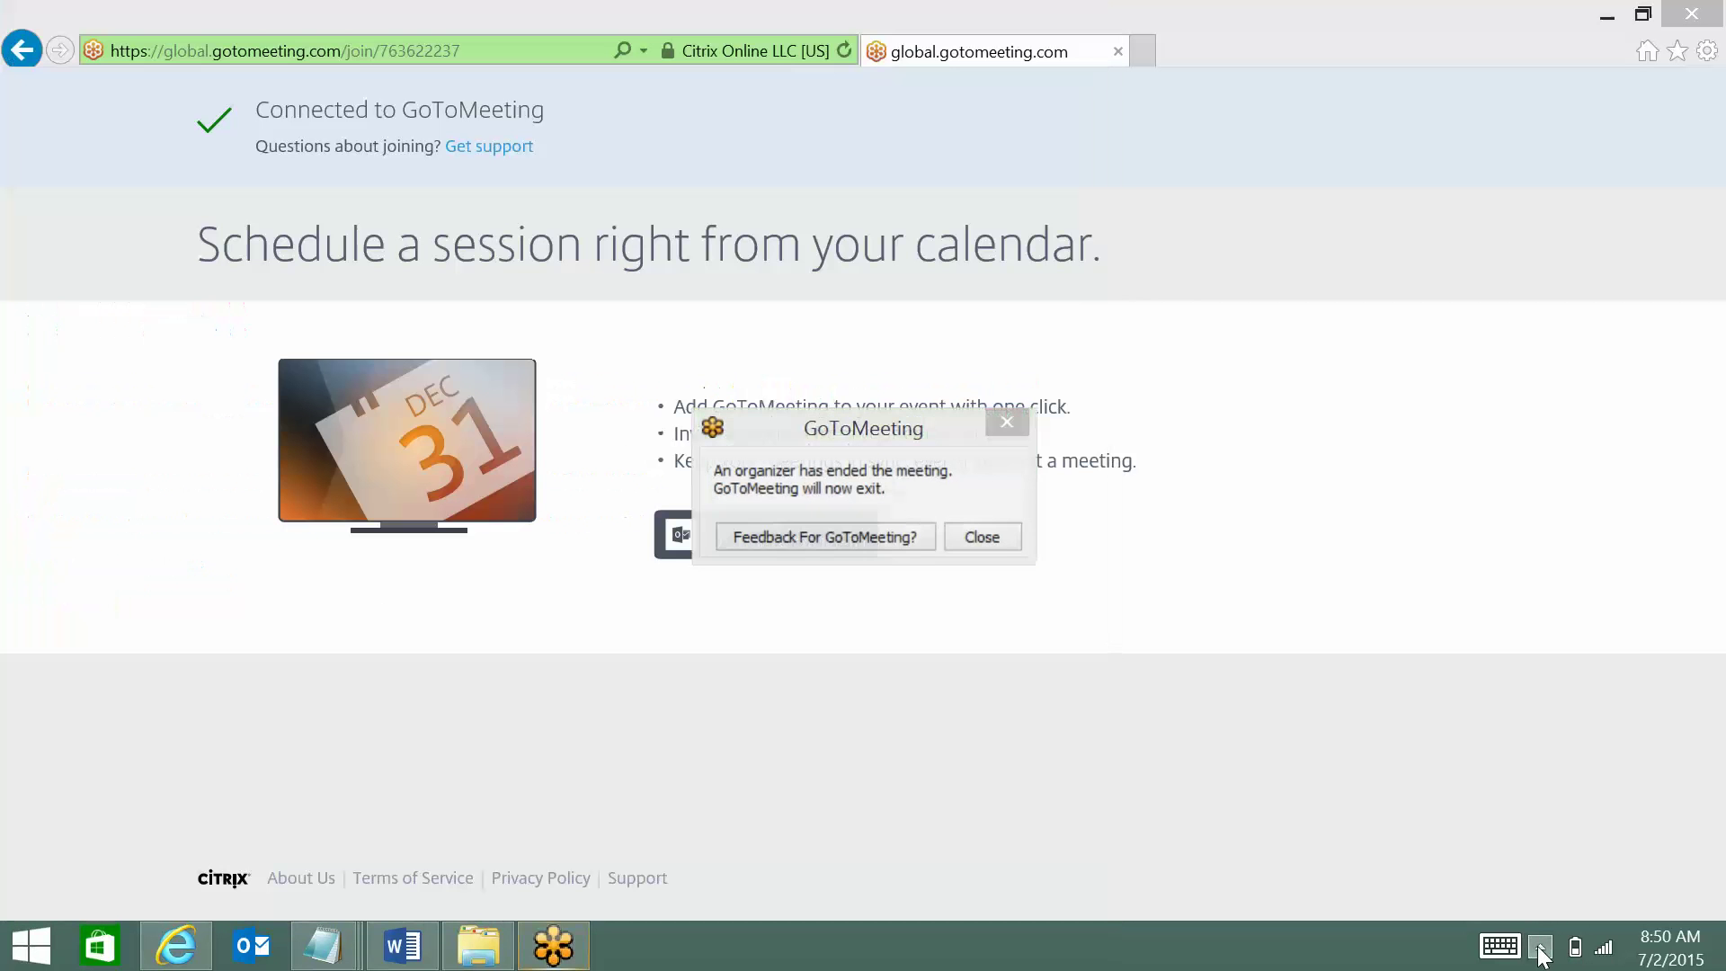
click(1540, 948)
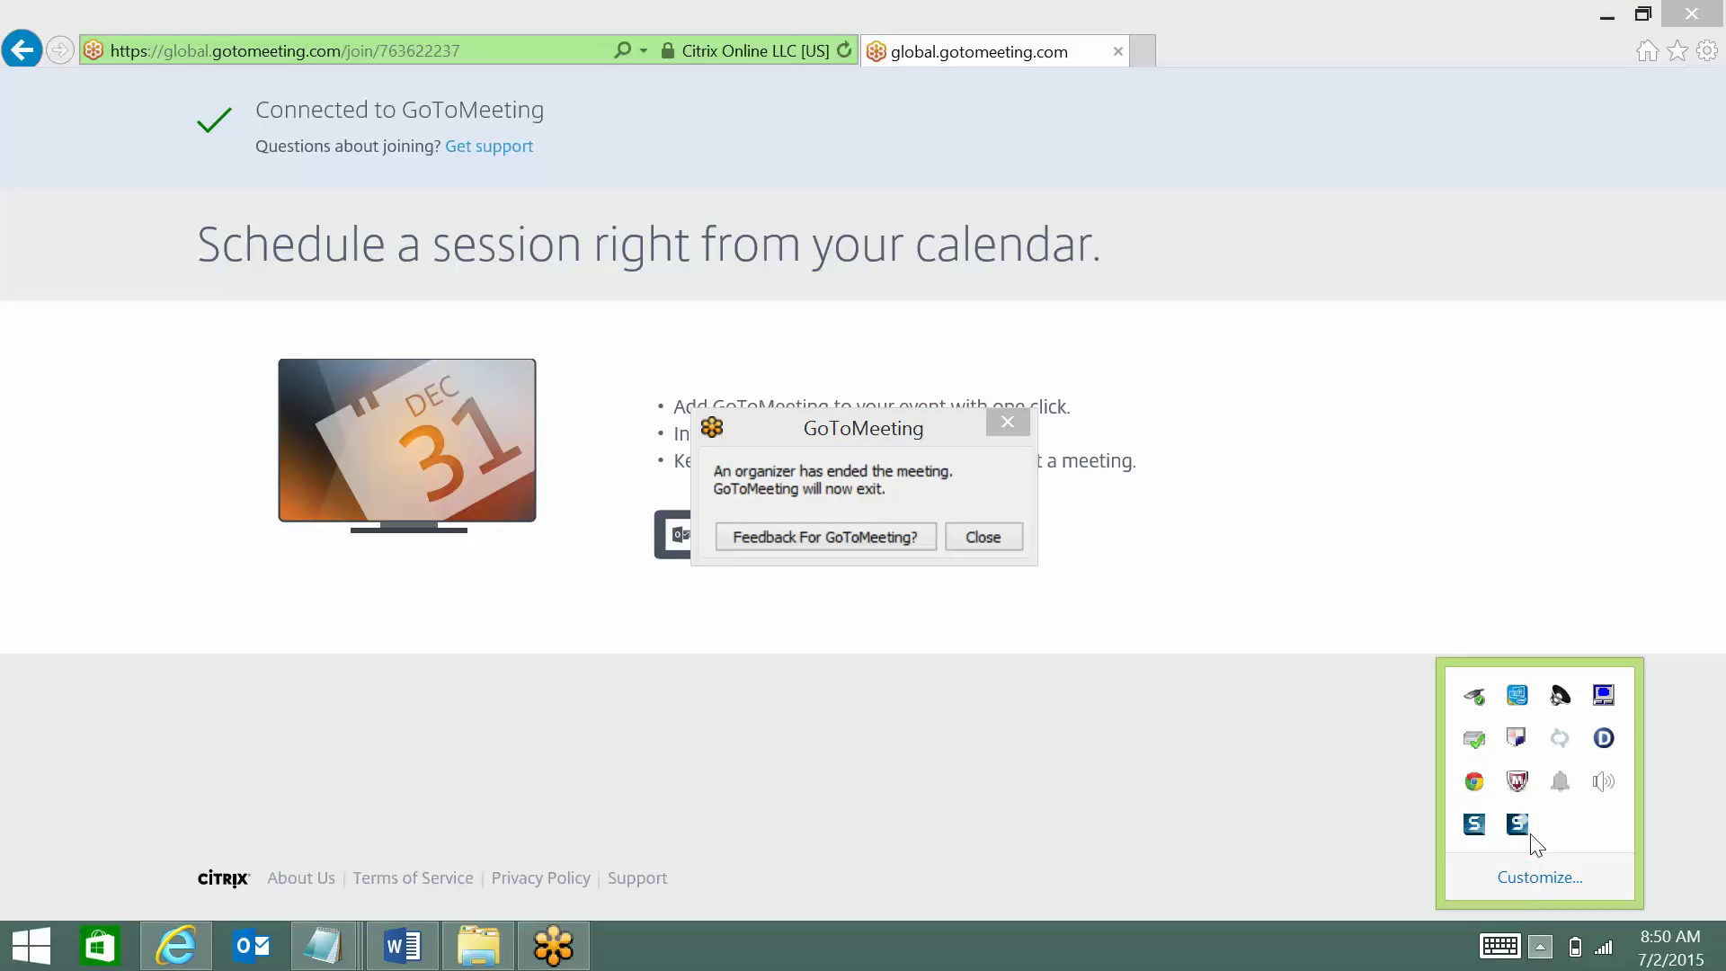
click(991, 537)
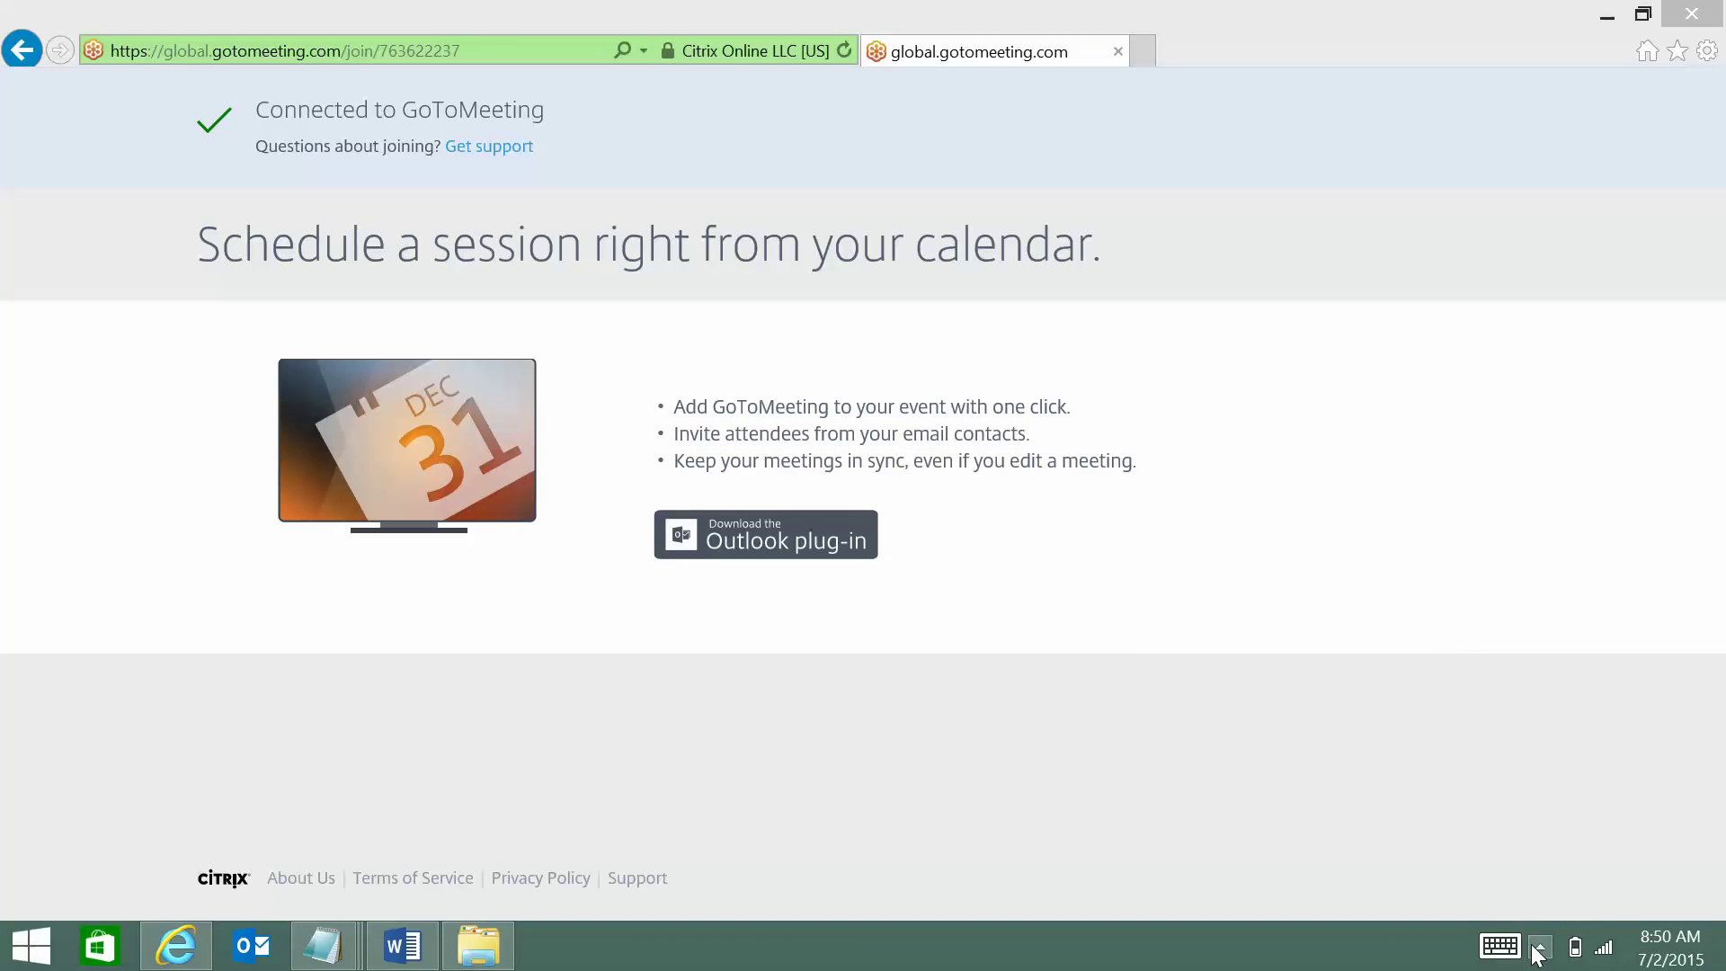